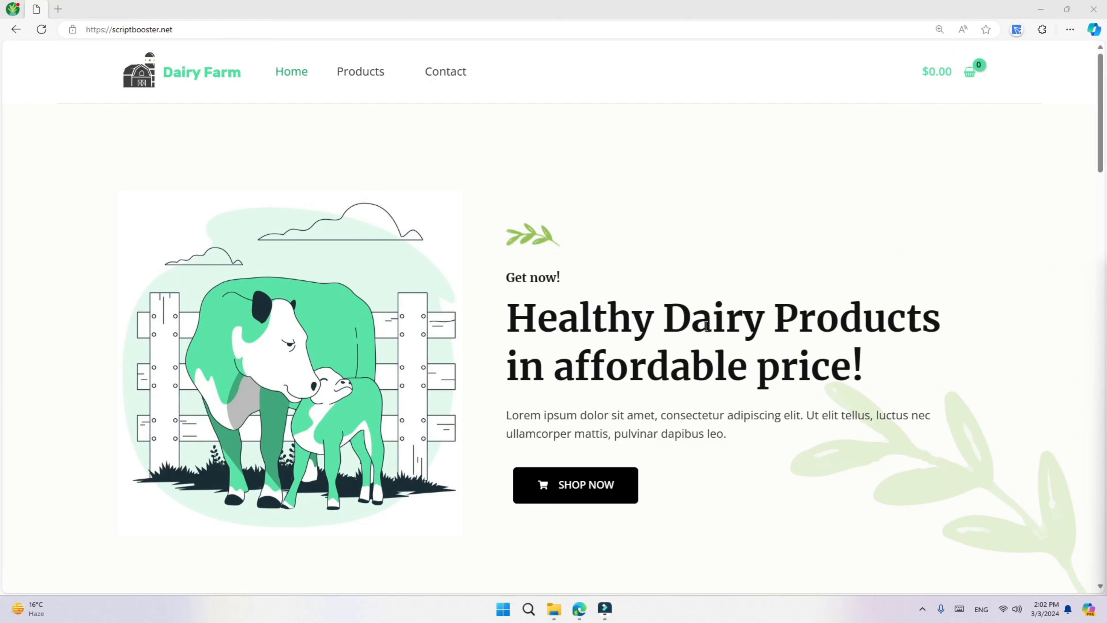
- Scroll through the Dairy Farm home page to review its content
scroll(907, 336, "down", 5)
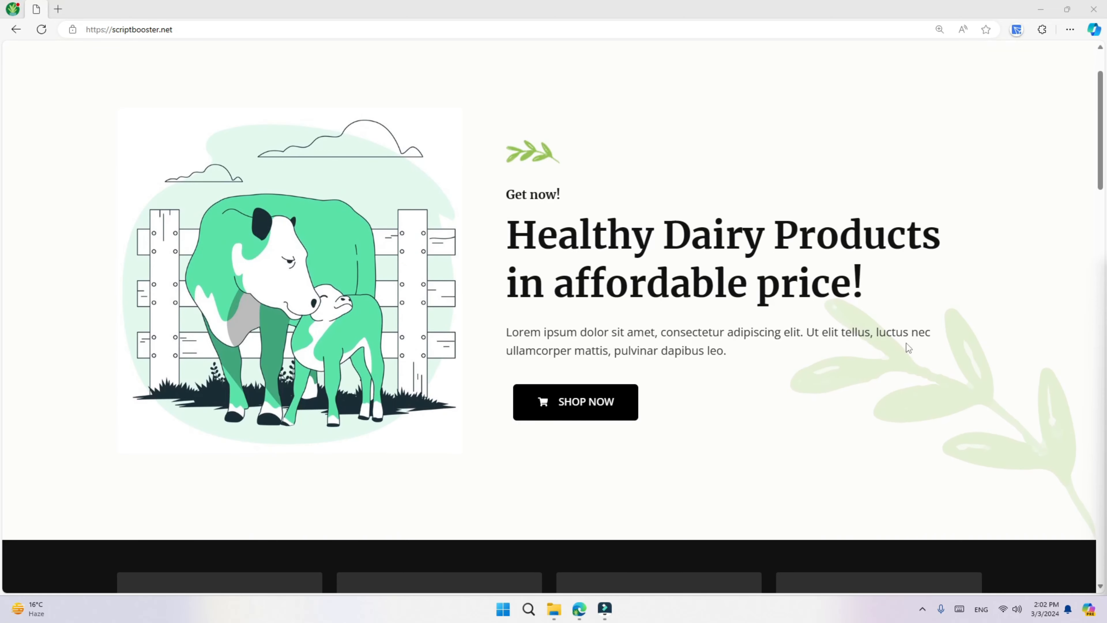
scroll(403, 346, "down", 3)
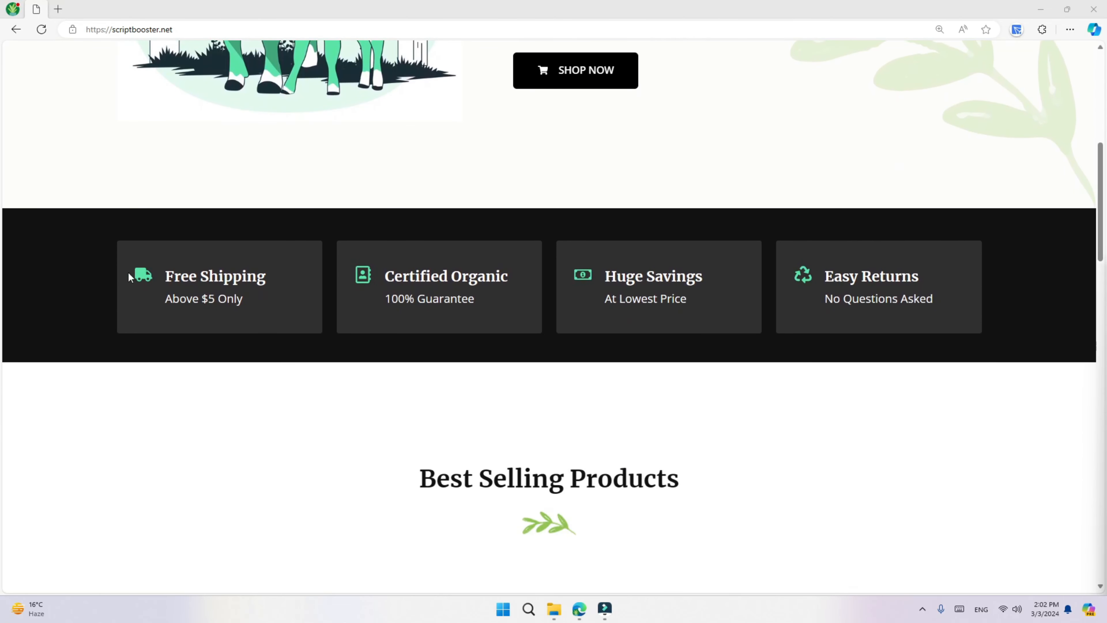
scroll(392, 292, "down", 5)
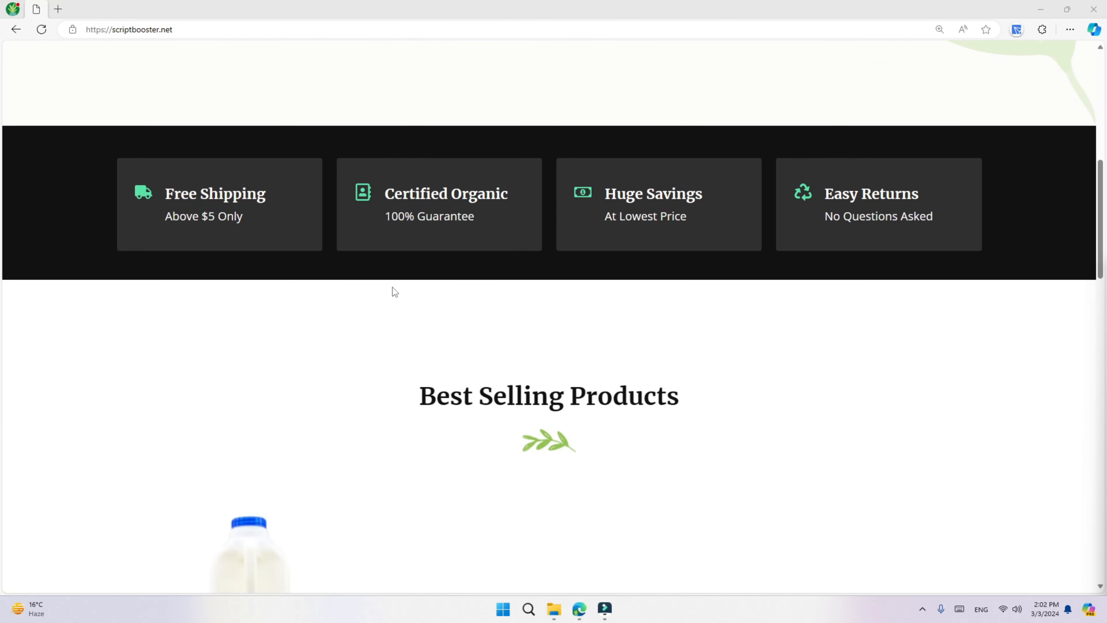
left_click_drag(377, 232, 749, 232)
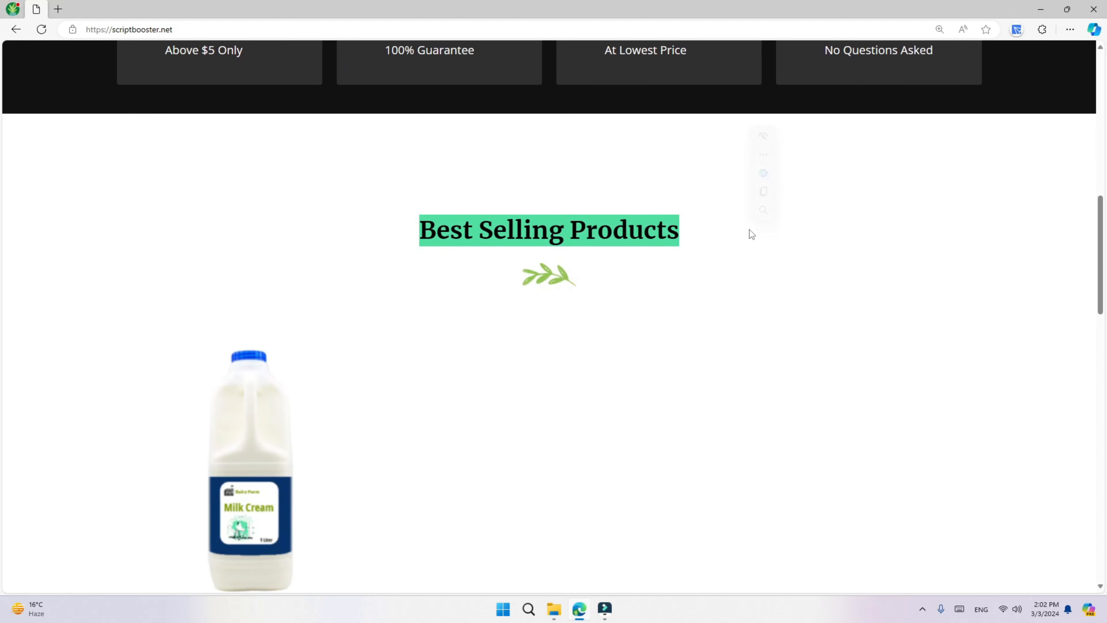
left_click(407, 238)
scroll(388, 209, "down", 2)
scroll(316, 296, "down", 7)
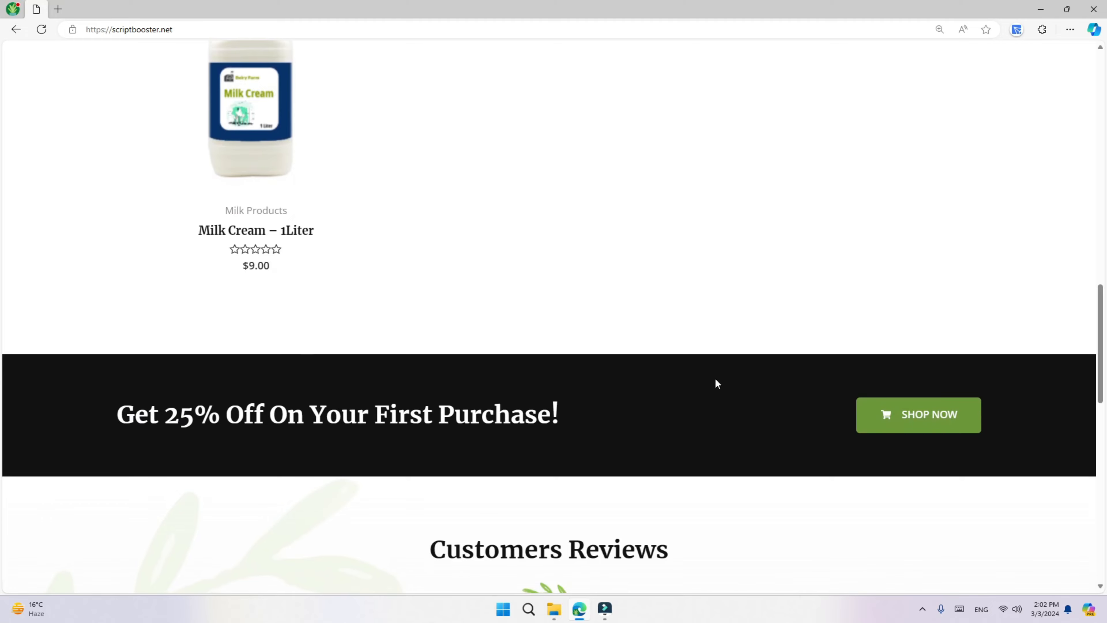
scroll(652, 362, "down", 9)
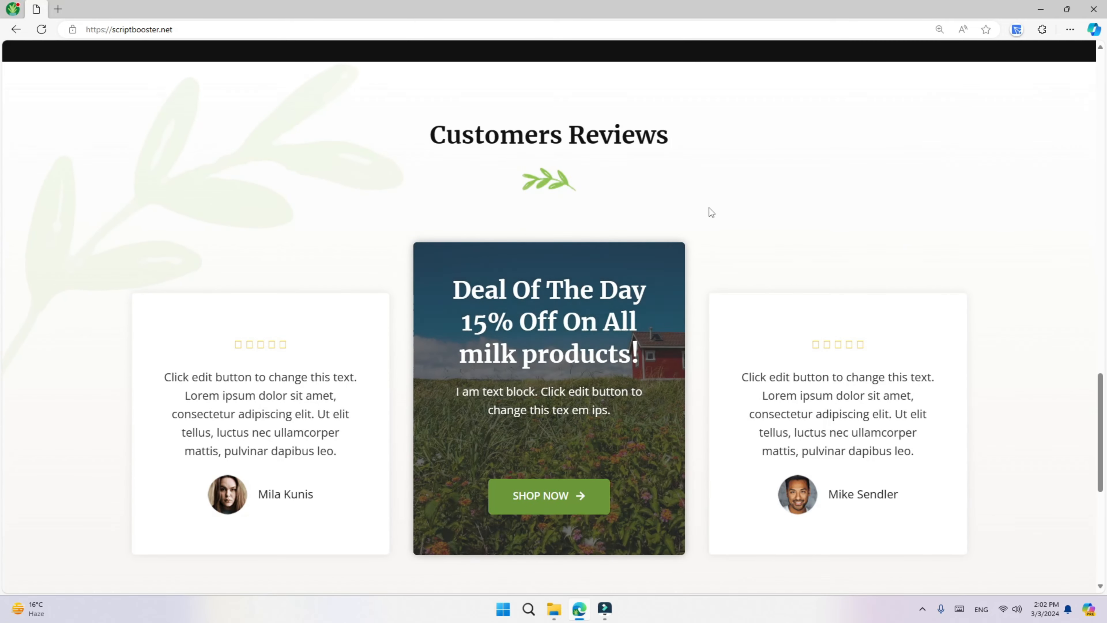
scroll(605, 358, "down", 8)
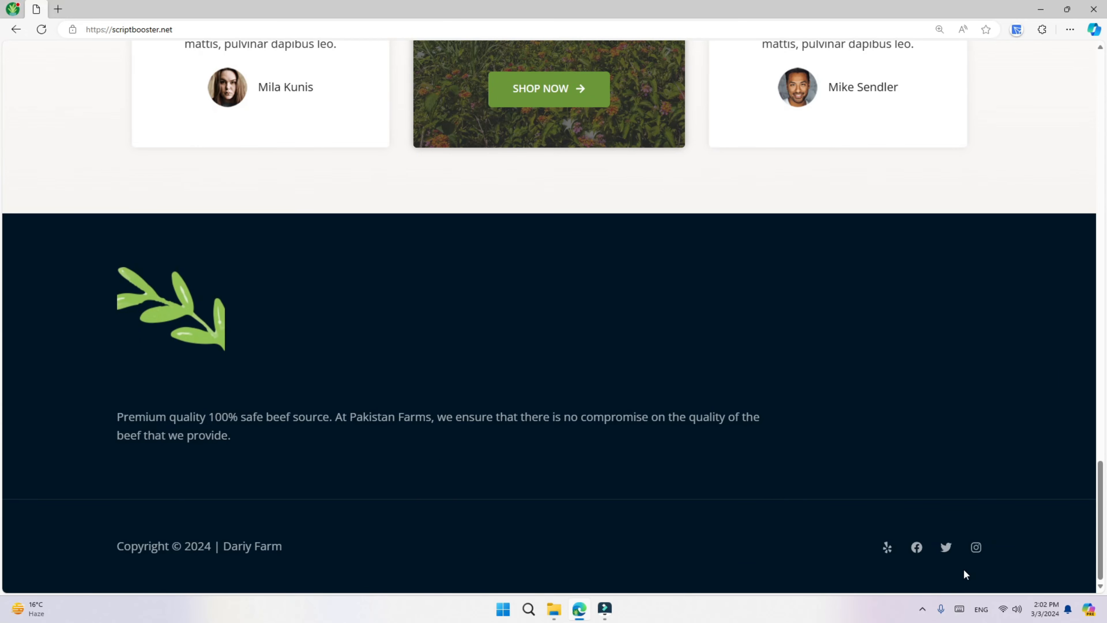
scroll(963, 569, "up", 20)
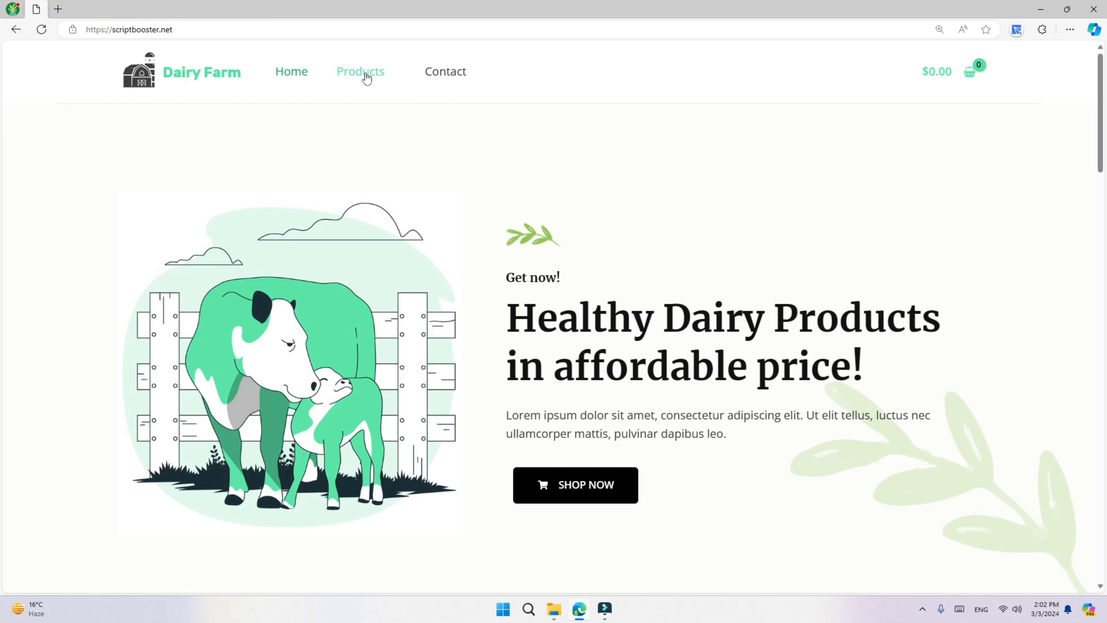
- Browse the shop and view the Milk Cream product's description and additional information
left_click(367, 74)
scroll(479, 196, "down", 3)
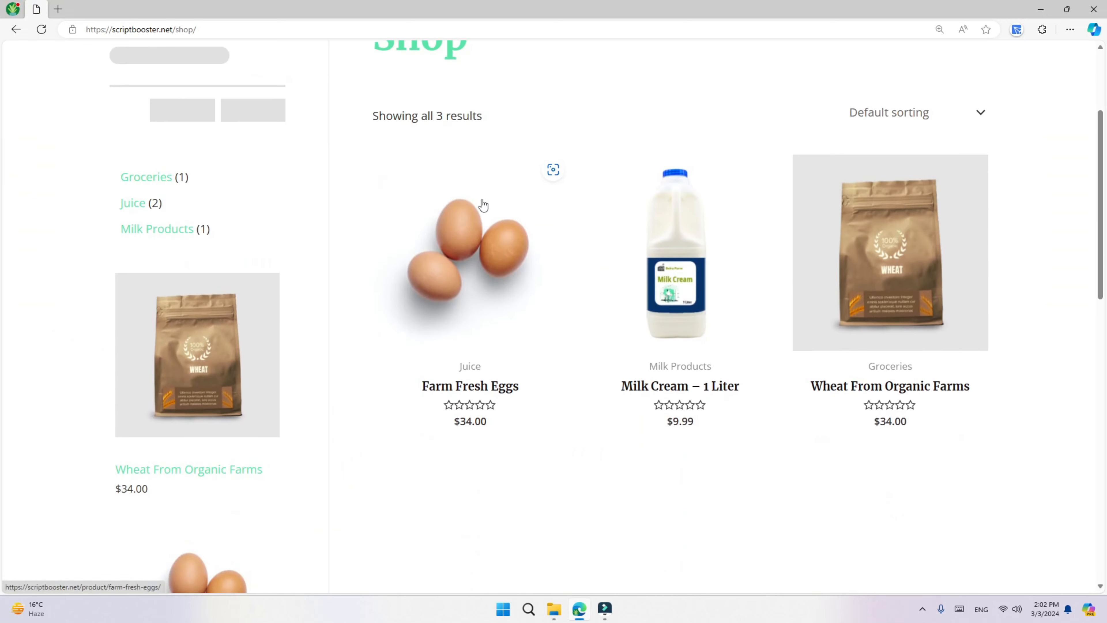
scroll(438, 245, "down", 5)
scroll(502, 341, "up", 8)
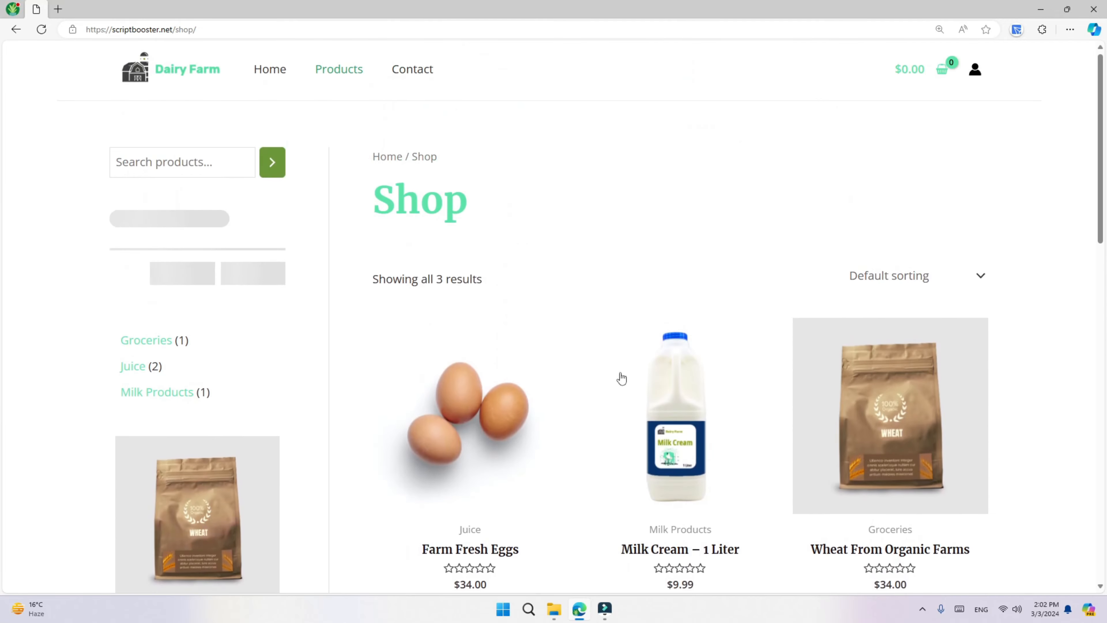
left_click(620, 406)
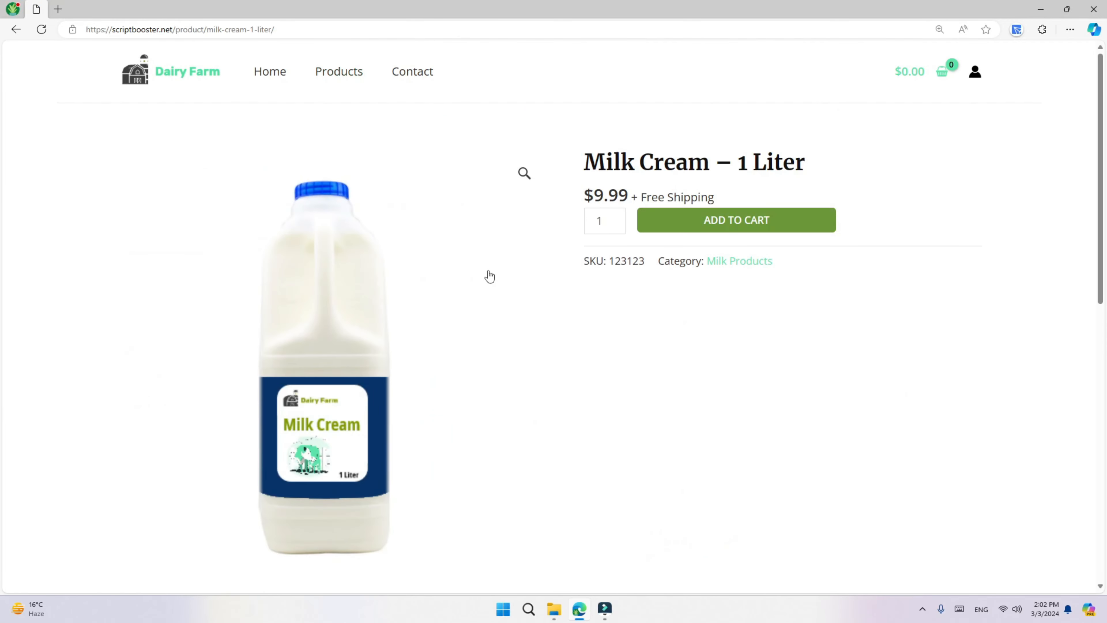
scroll(355, 301, "down", 5)
scroll(407, 395, "up", 5)
scroll(568, 344, "down", 5)
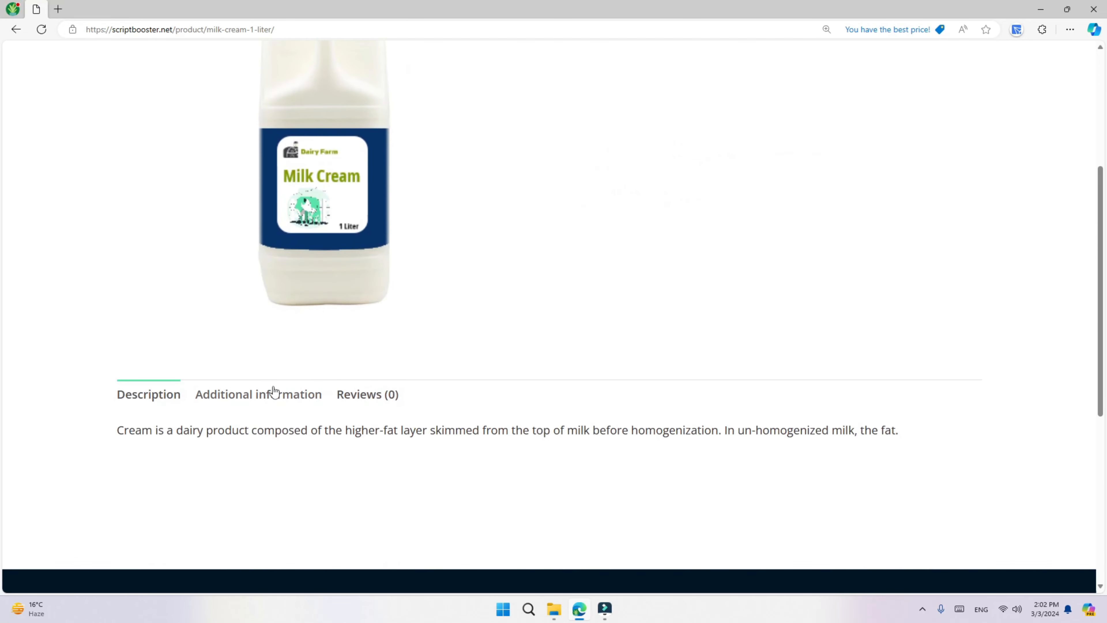
left_click(274, 391)
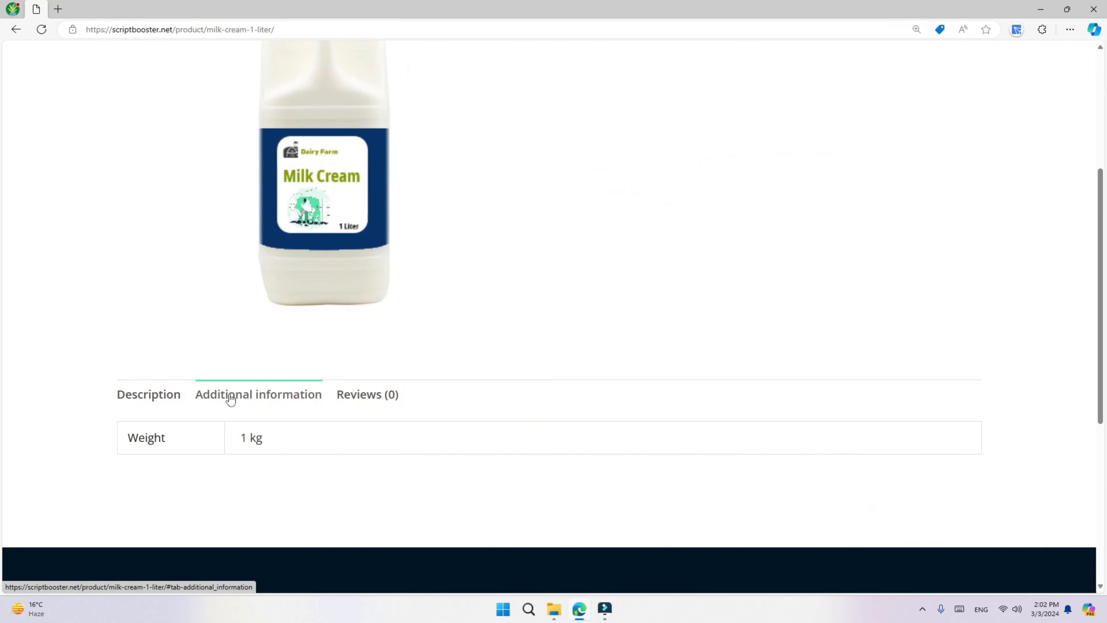
left_click(158, 395)
left_click(305, 394)
scroll(482, 407, "up", 5)
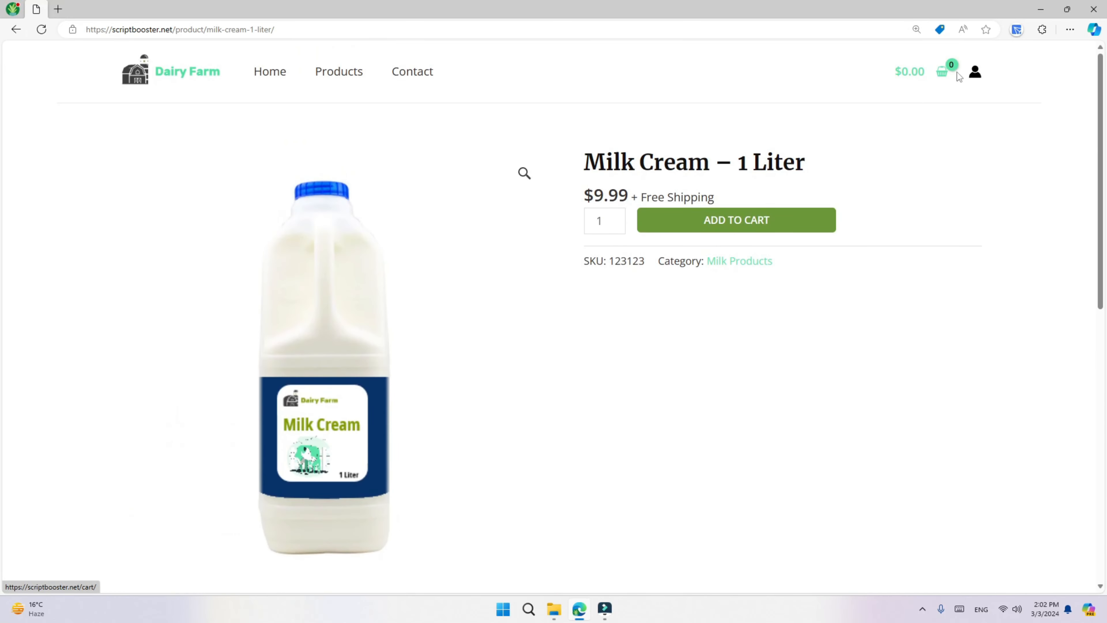
- Review the contact page details and expand two of its FAQ questions
left_click(402, 74)
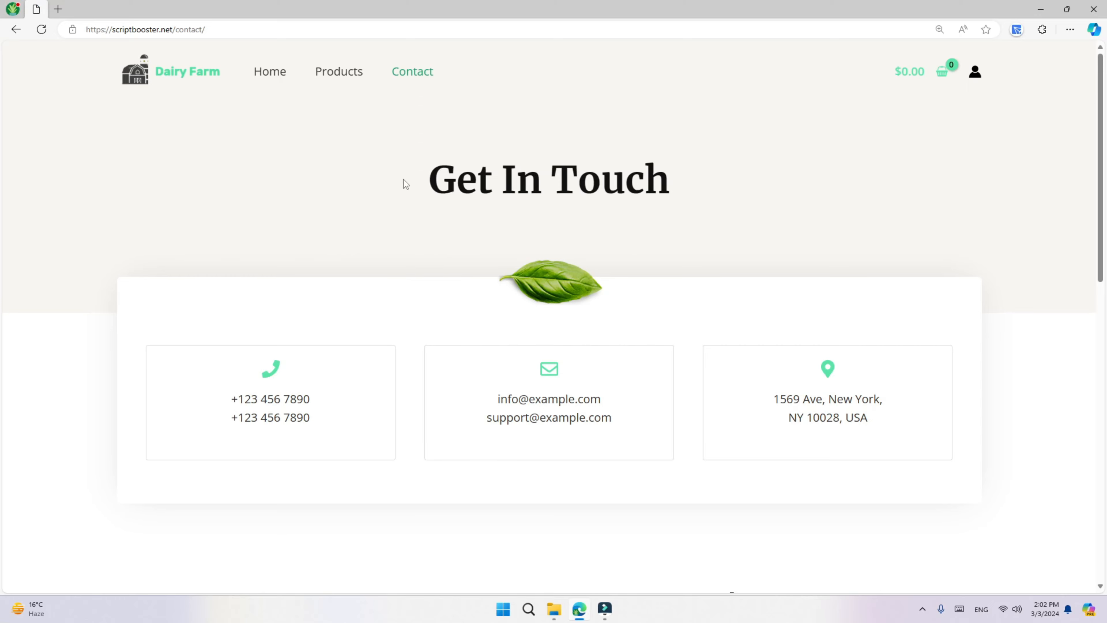
left_click_drag(394, 179, 778, 189)
left_click(779, 189)
scroll(443, 257, "down", 3)
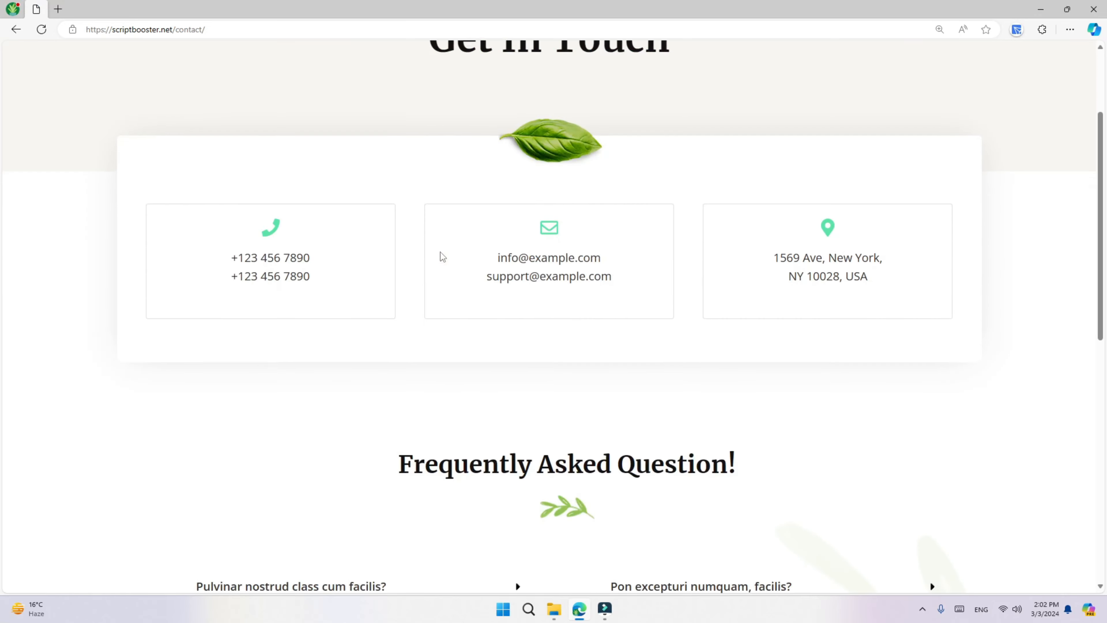
left_click_drag(190, 193, 928, 291)
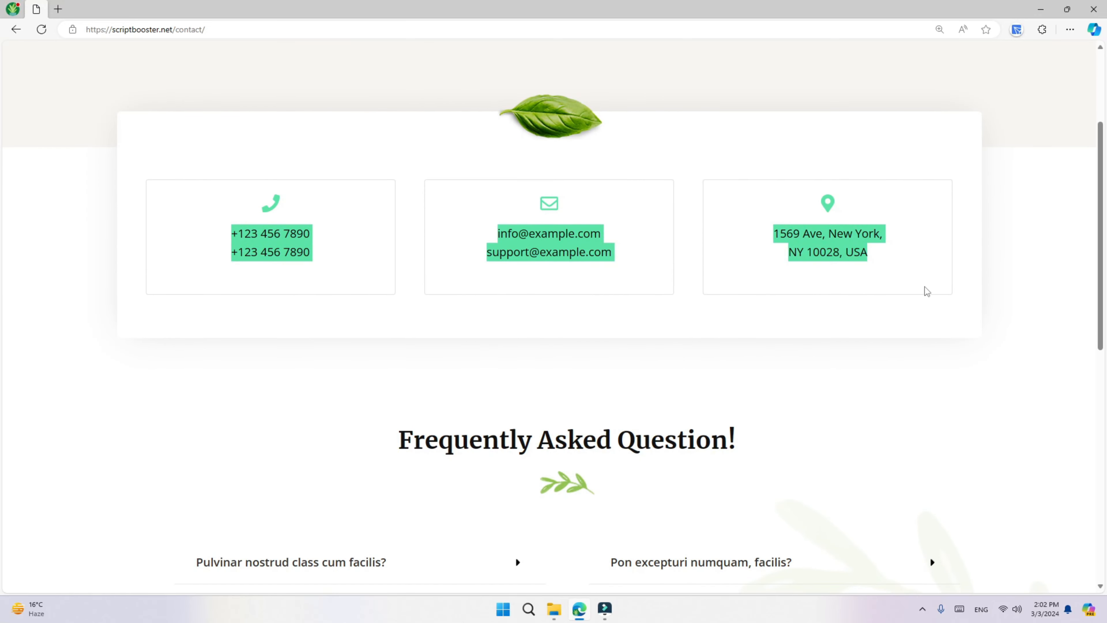
left_click(684, 346)
scroll(681, 347, "down", 10)
scroll(679, 348, "up", 5)
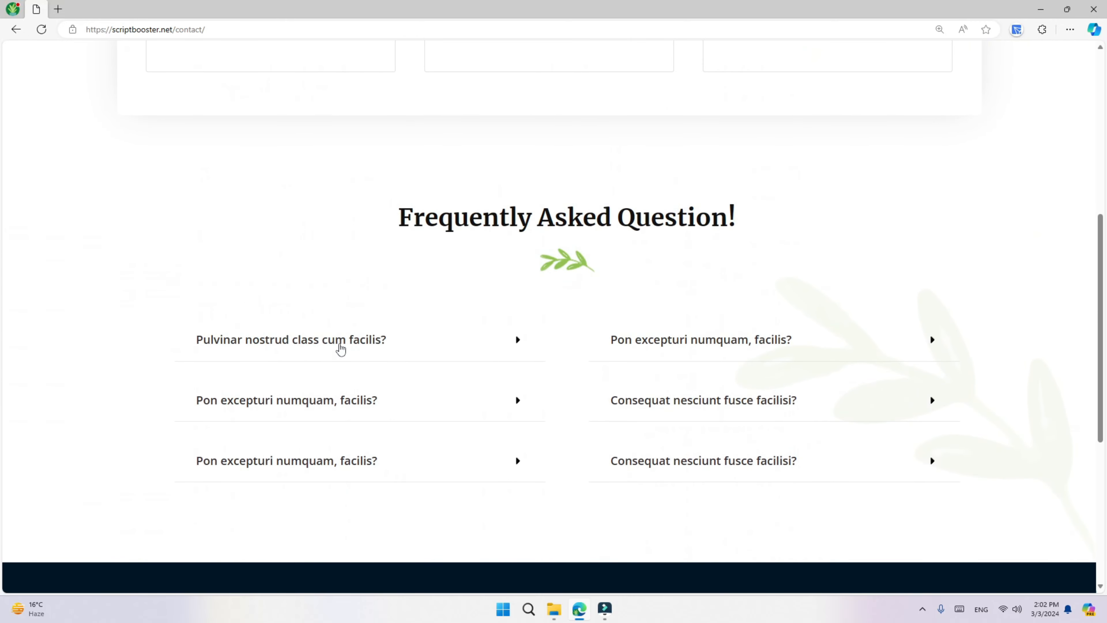
left_click(340, 342)
left_click(339, 487)
scroll(332, 344, "up", 10)
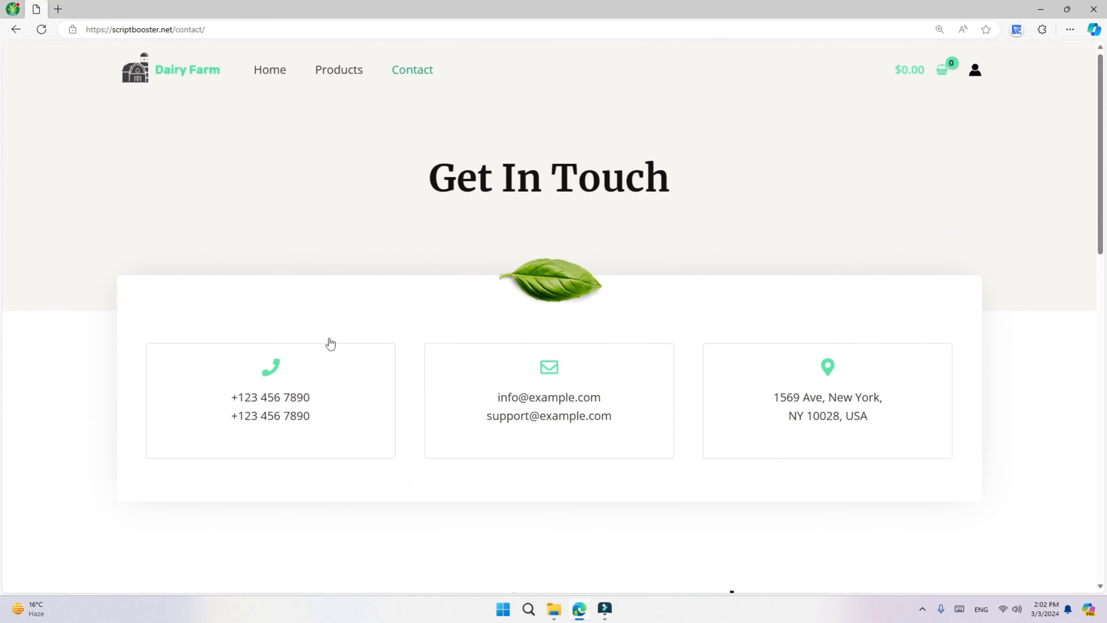
- Return to the site's home page, then load lvato.com in the address bar
left_click(269, 71)
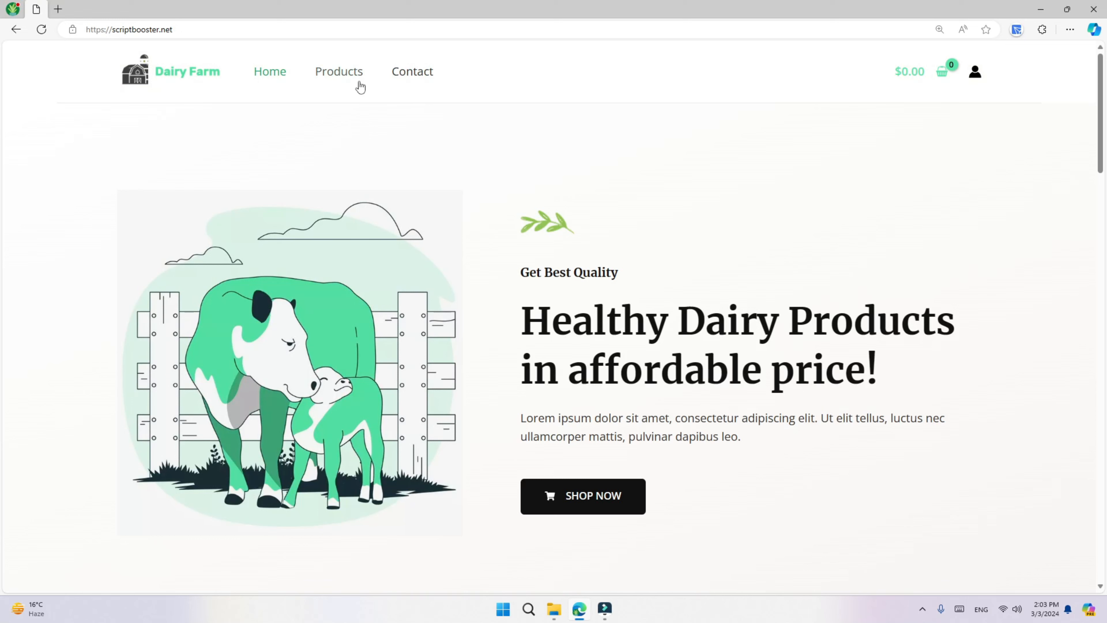
left_click(171, 30)
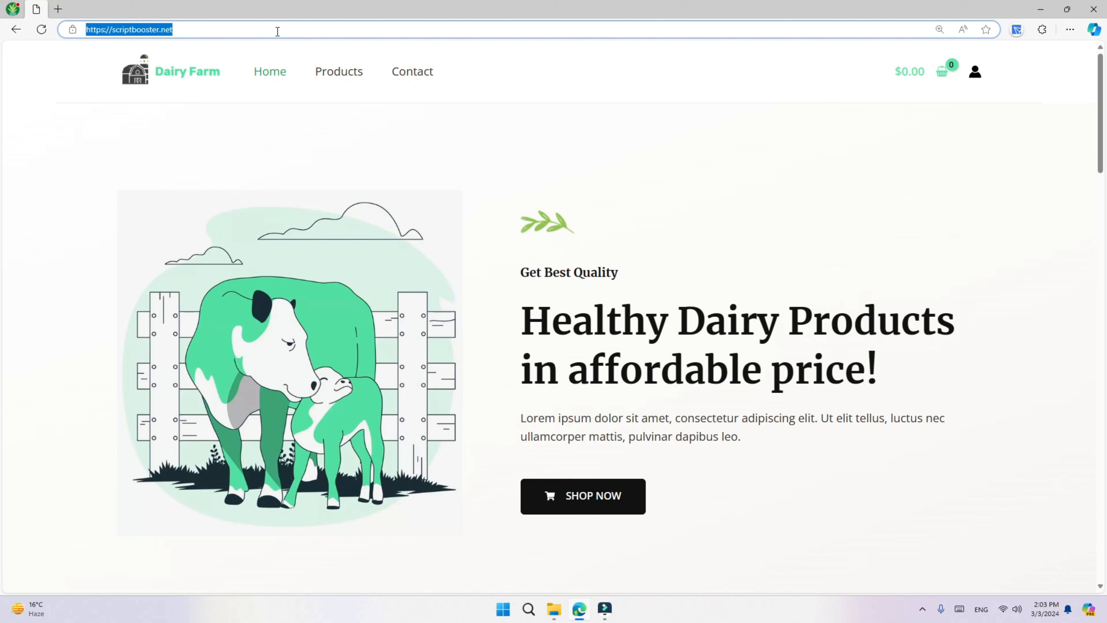
type("lvato")
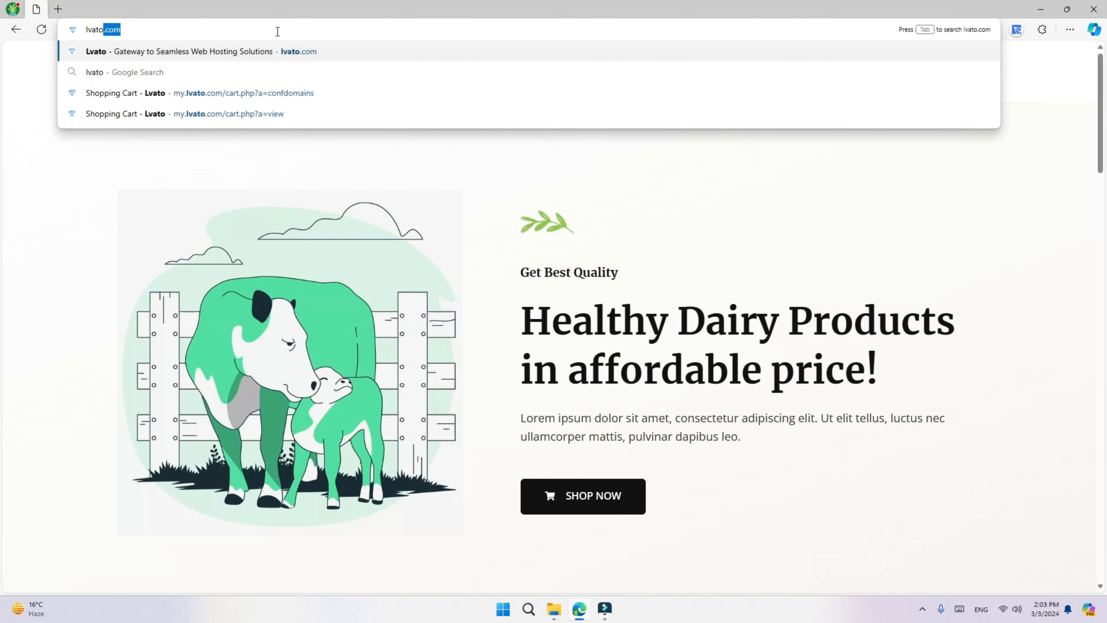
type(".com")
key("Return")
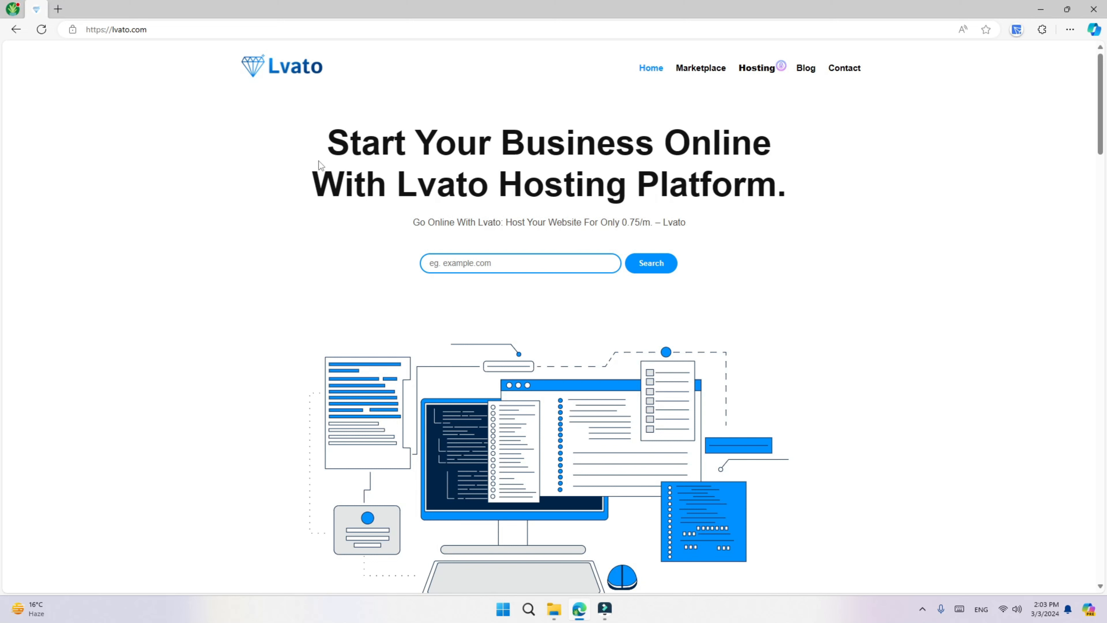
- Search the dariyfarms domain and add dariyfarms.com to the cart
left_click_drag(733, 233, 560, 196)
left_click(223, 167)
type("dariyfarms")
key("Return")
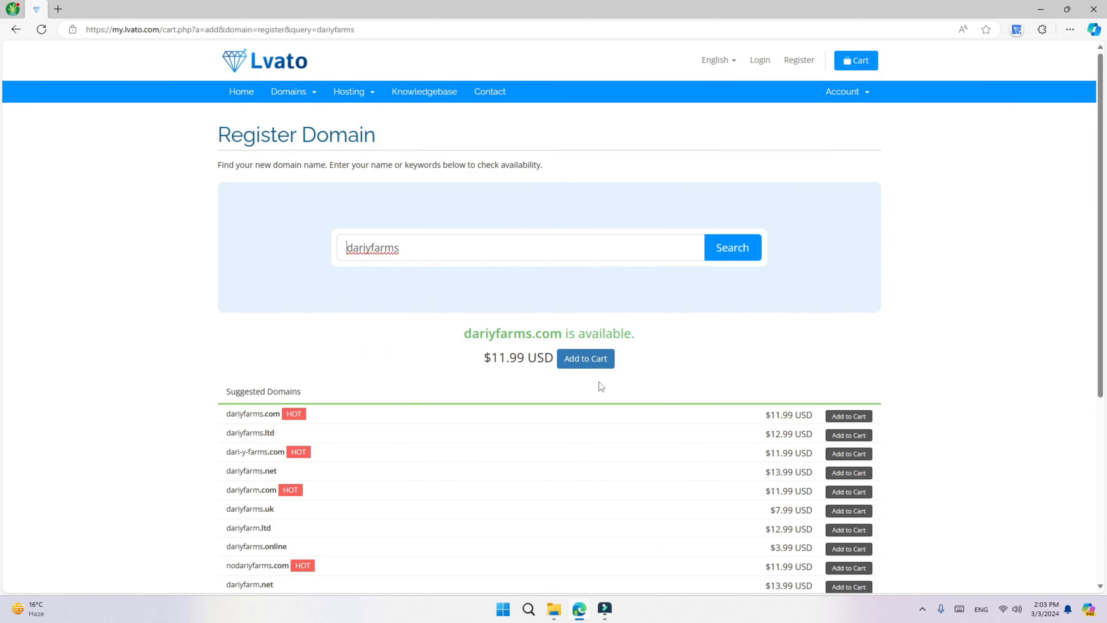
scroll(600, 386, "down", 2)
left_click(604, 279)
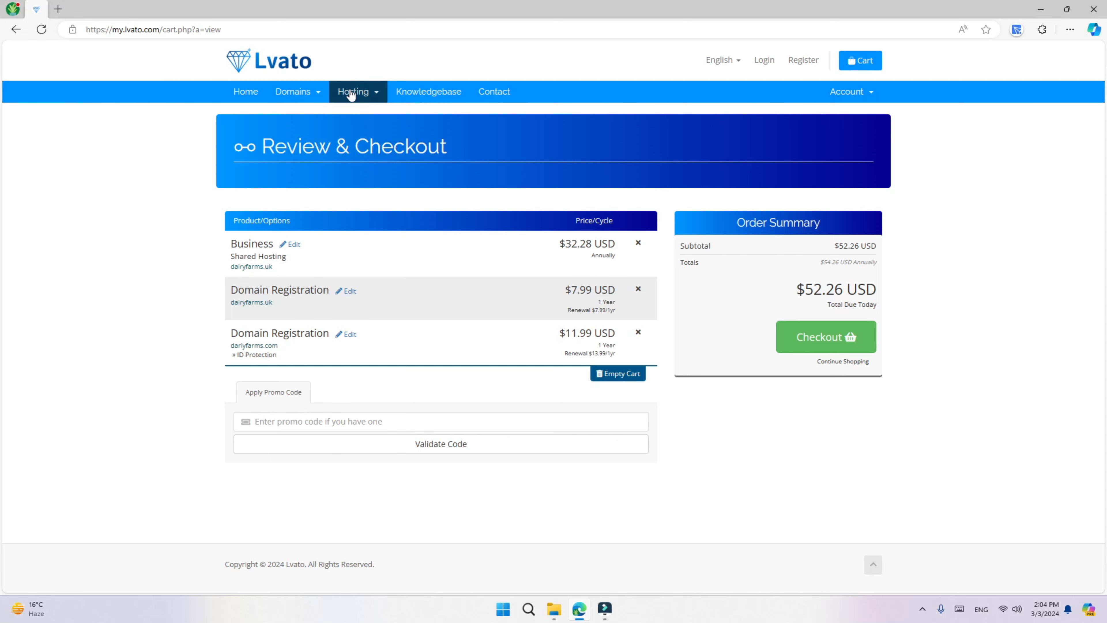
- Remove the dairyfarms.uk domain and the Business hosting plan from the cart
left_click(638, 289)
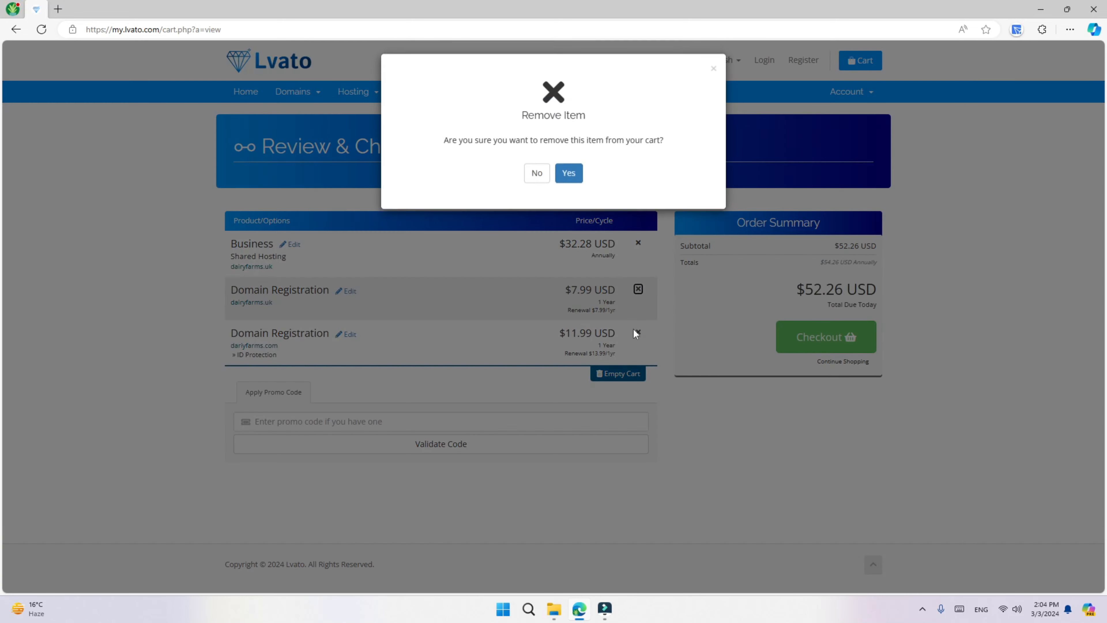
key("Return")
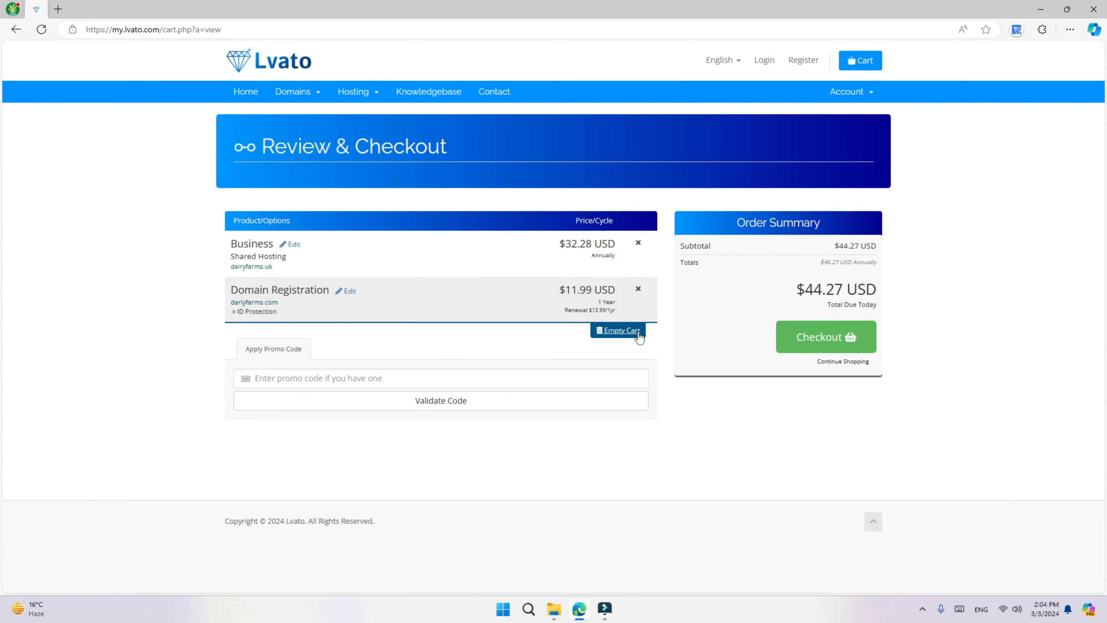
left_click(638, 243)
key("Return")
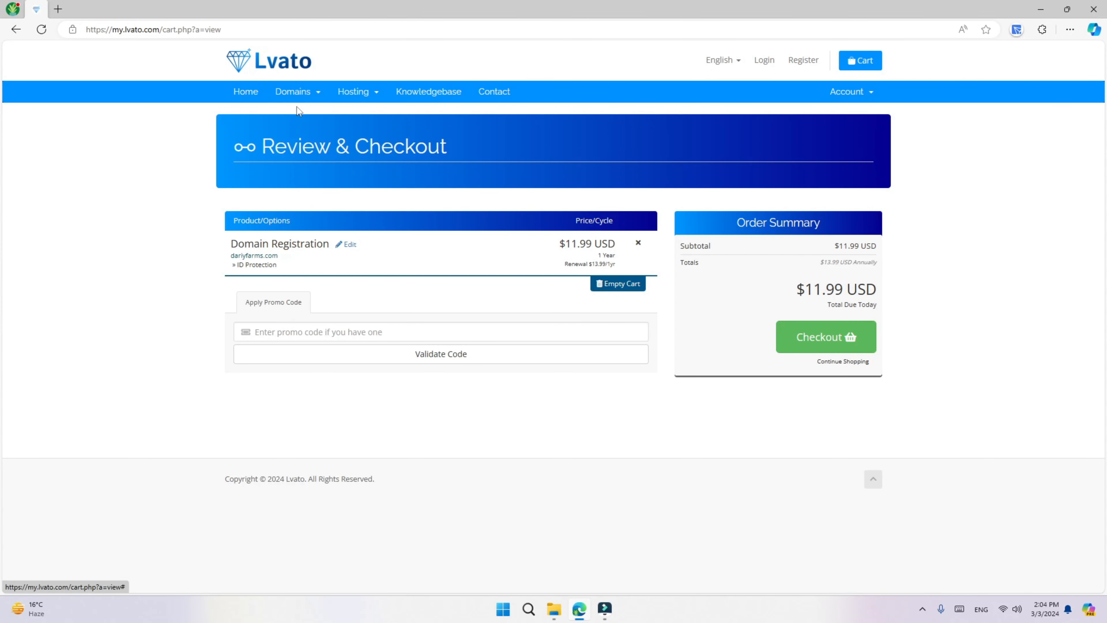
- Go to the Shared Hosting plans page from the Hosting menu
left_click(293, 92)
left_click(351, 91)
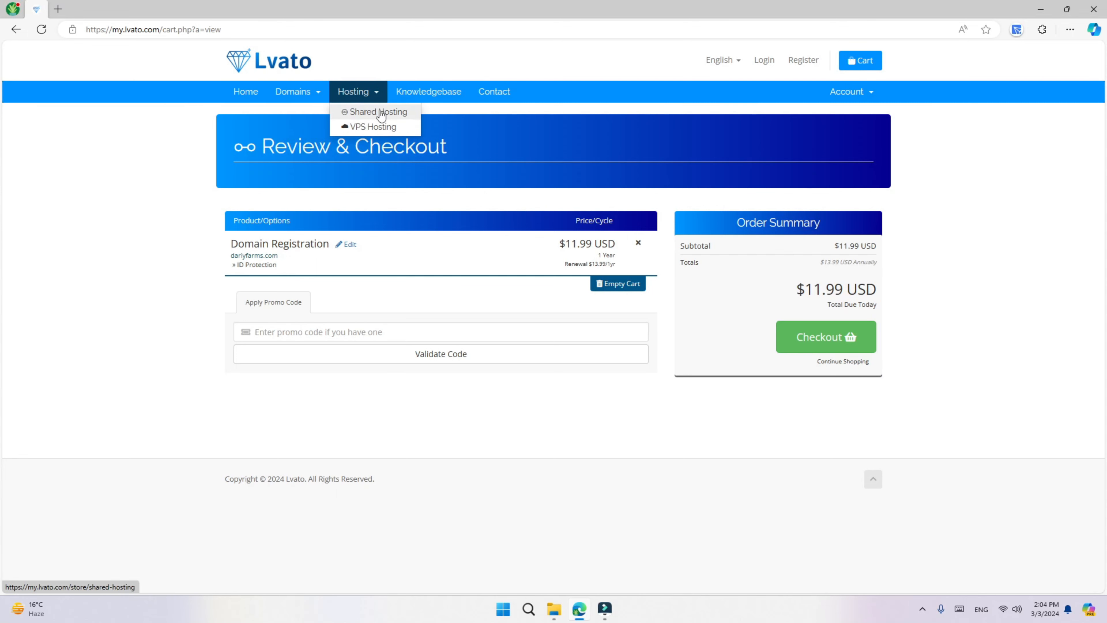
left_click(379, 112)
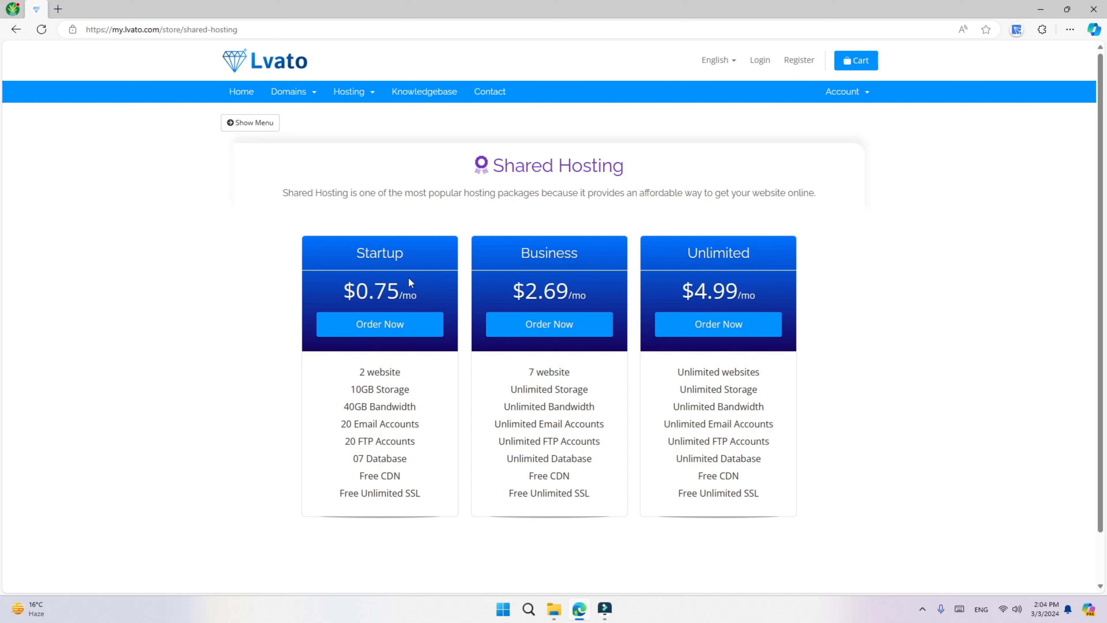
- Order Business shared hosting for dariyfarms.com, billed annually, and proceed to checkout
left_click(551, 324)
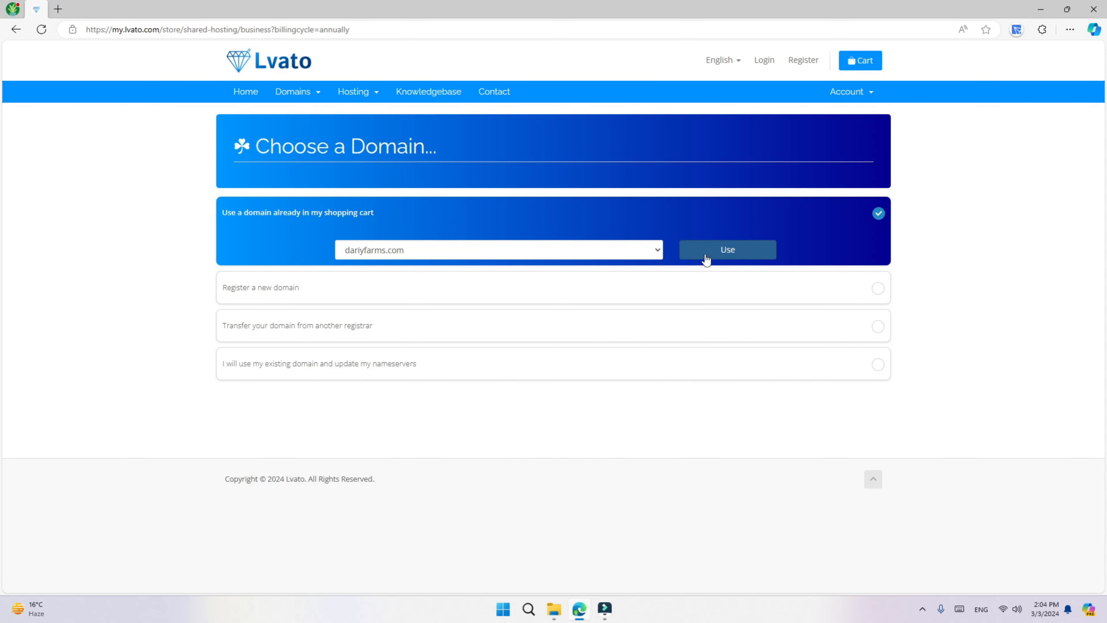
left_click(705, 257)
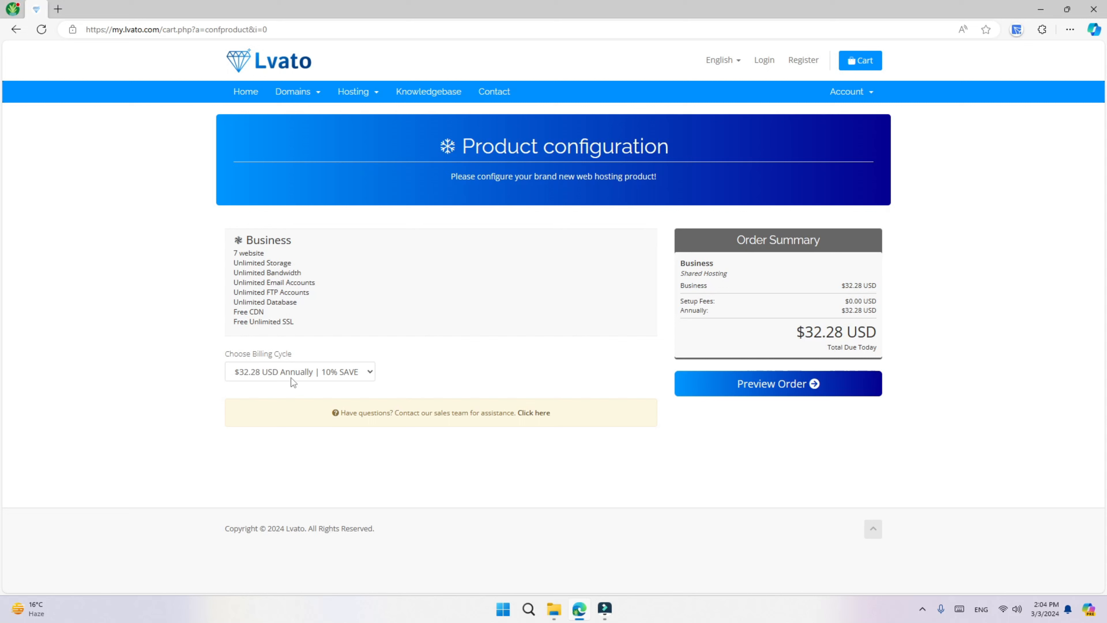
left_click(290, 376)
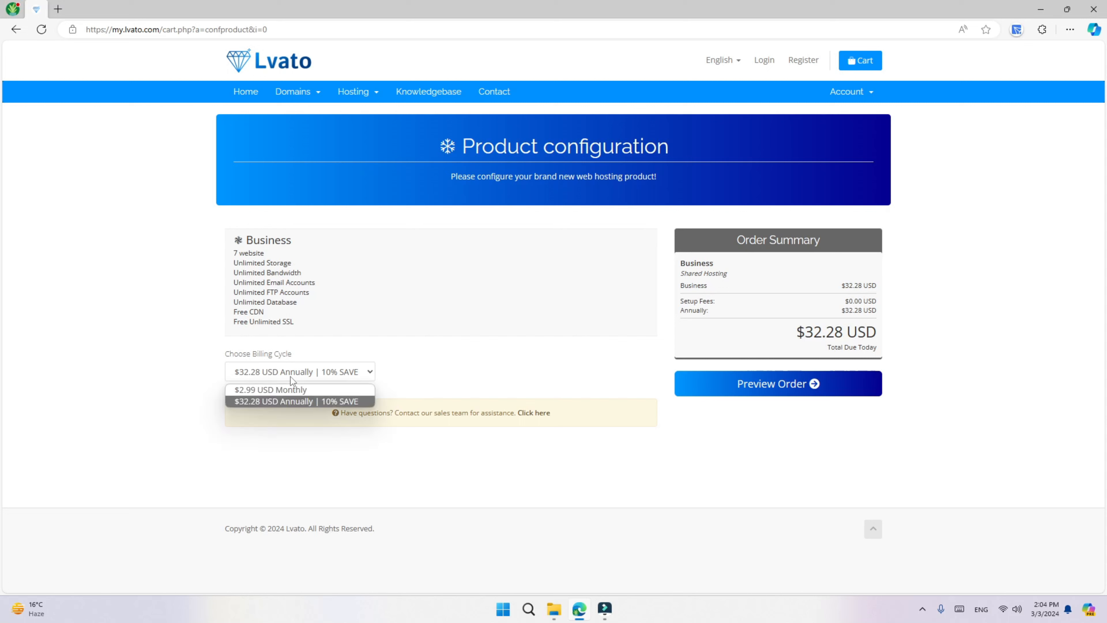
left_click(297, 404)
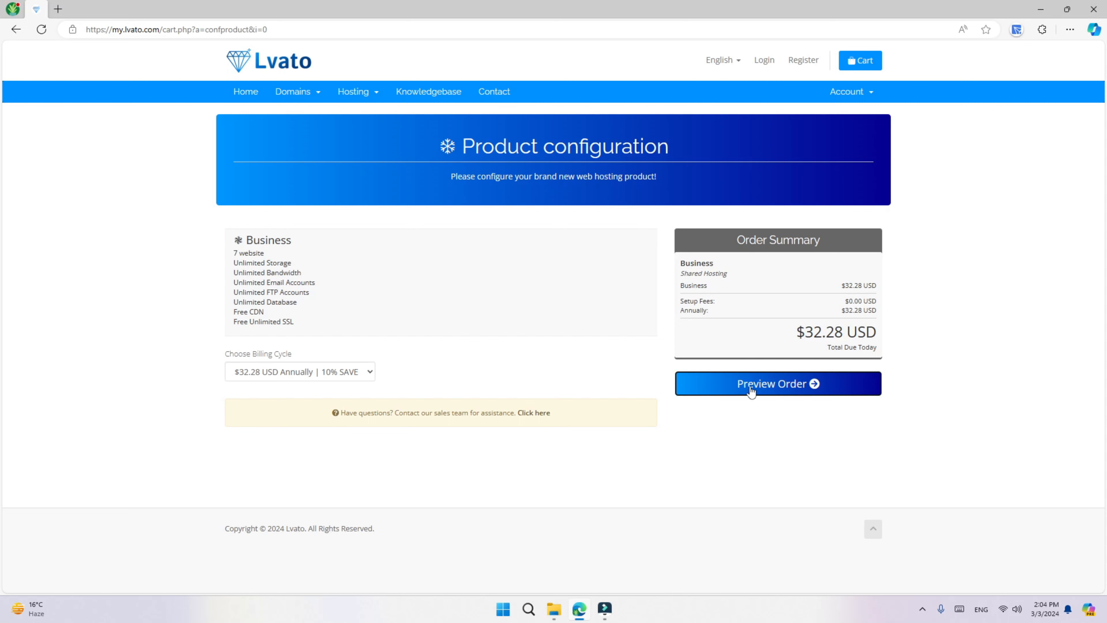
left_click(742, 390)
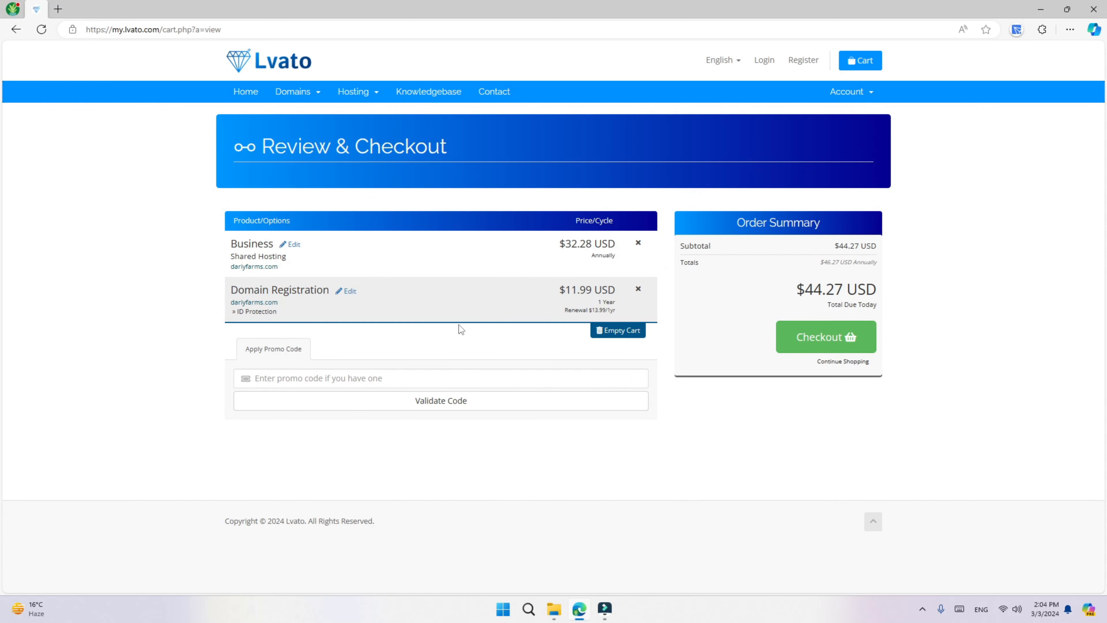
left_click(793, 345)
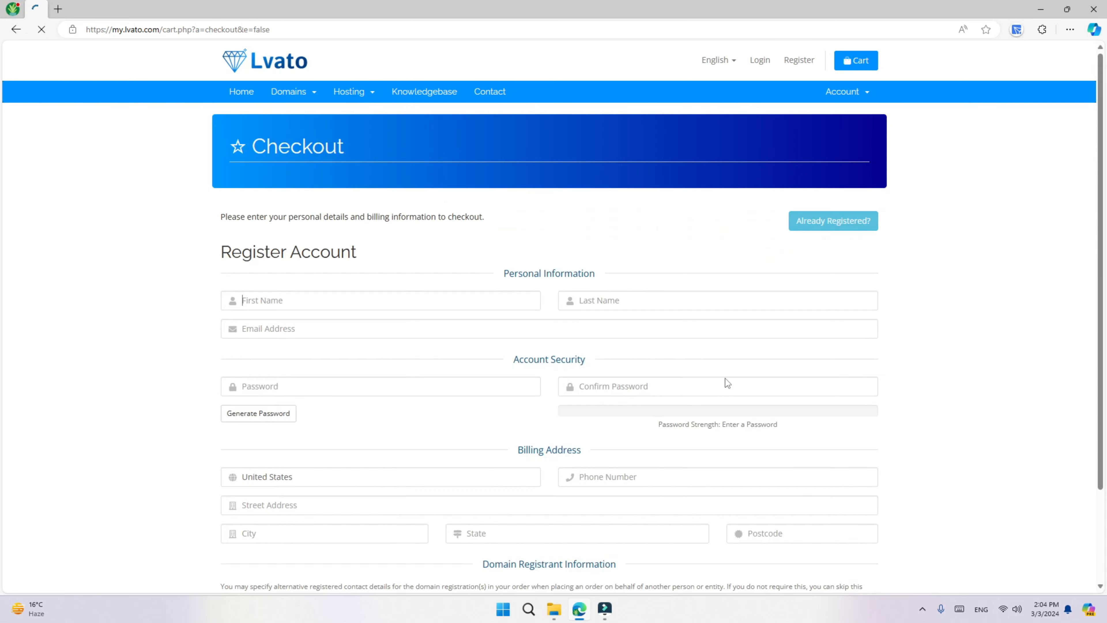
- Set the billing country to Pakistan and move on to the State field
left_click_drag(1102, 223, 1104, 336)
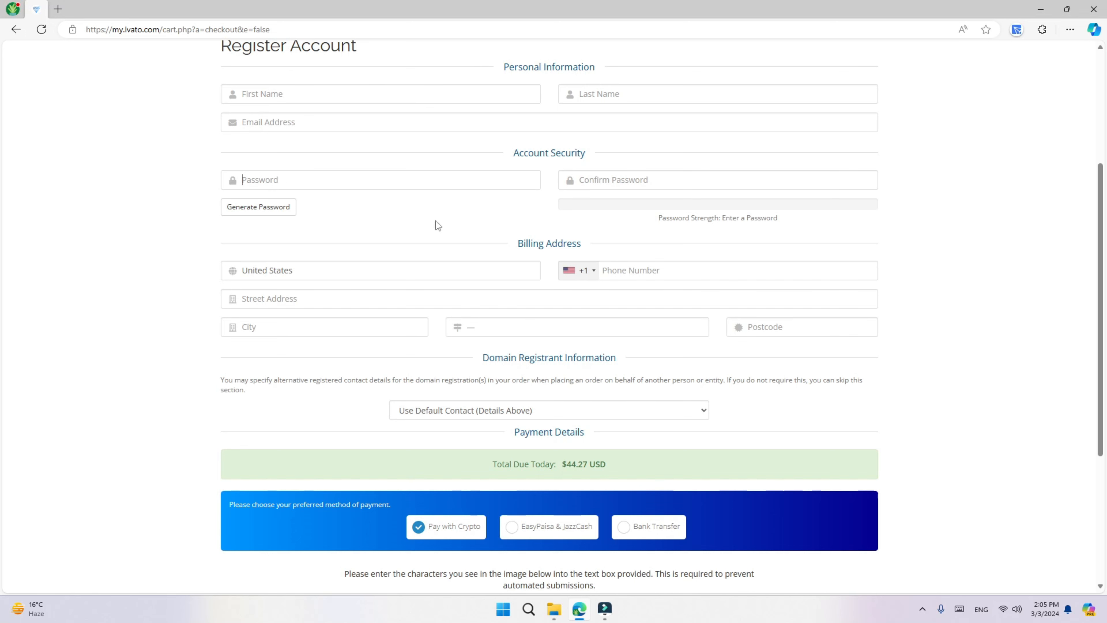
left_click_drag(1100, 263, 1081, 269)
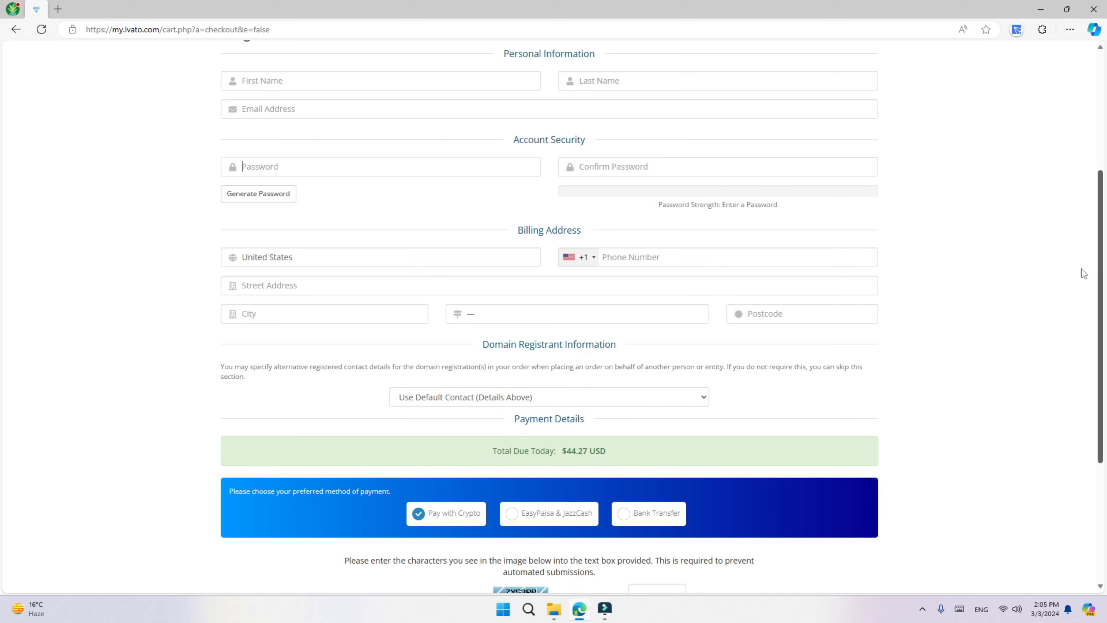
left_click(323, 256)
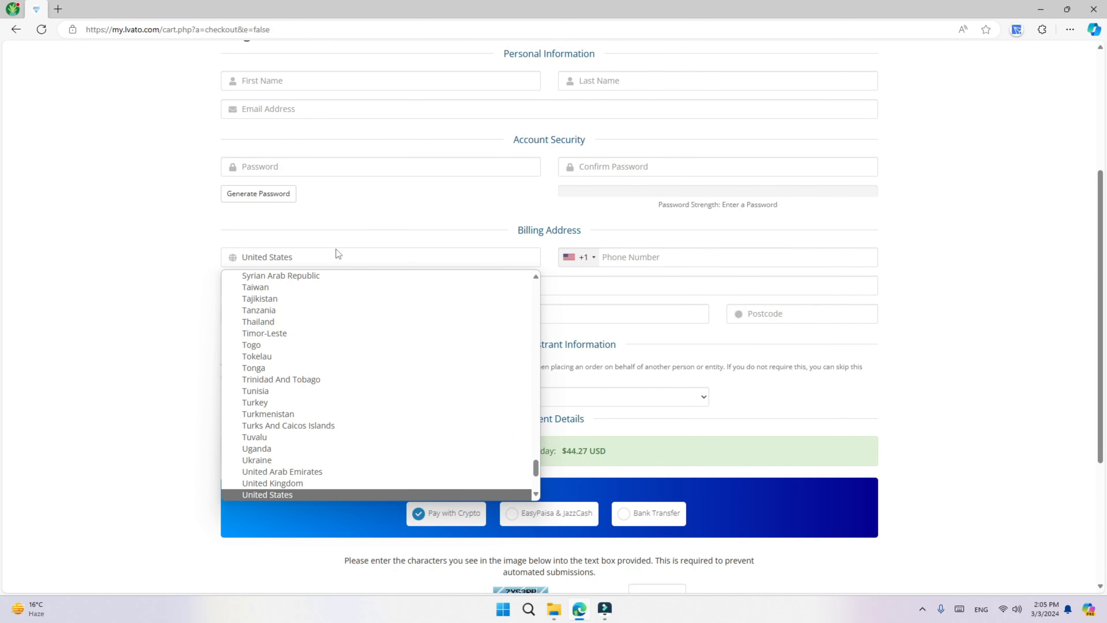
key("p")
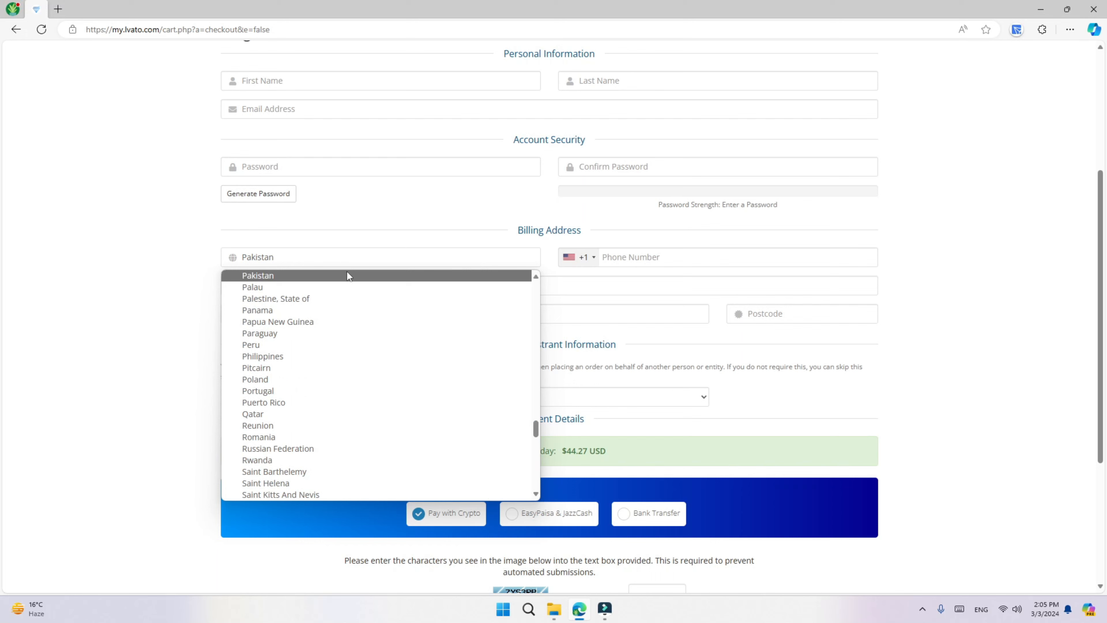
left_click(346, 273)
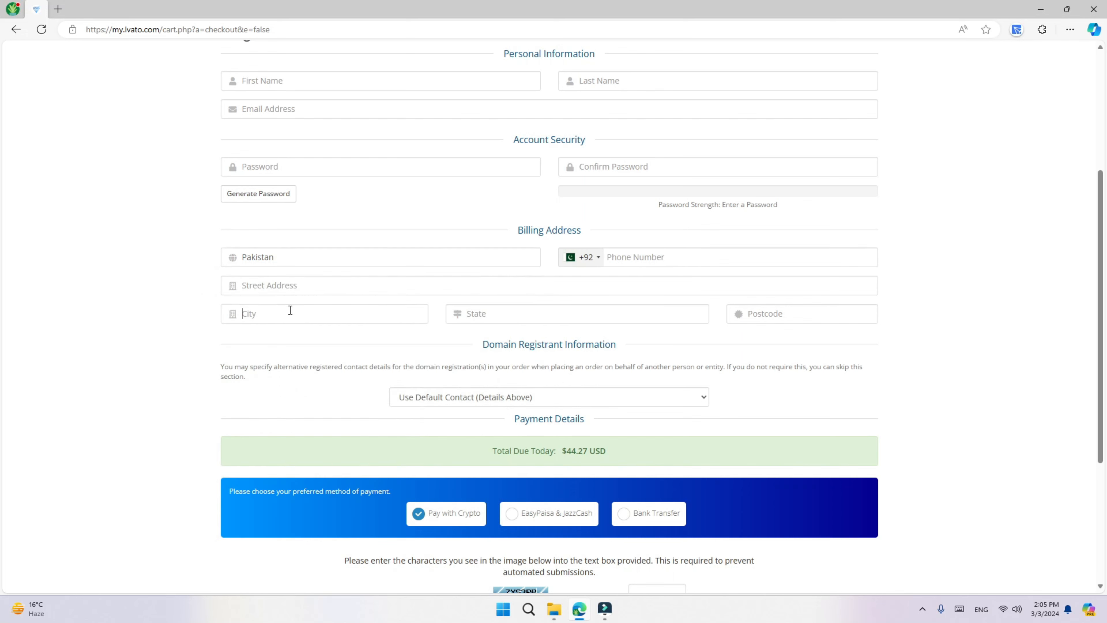
left_click(500, 312)
- Try EasyPaisa & JazzCash and Bank Transfer, then reselect Pay with Crypto
scroll(1101, 334, "down", 1)
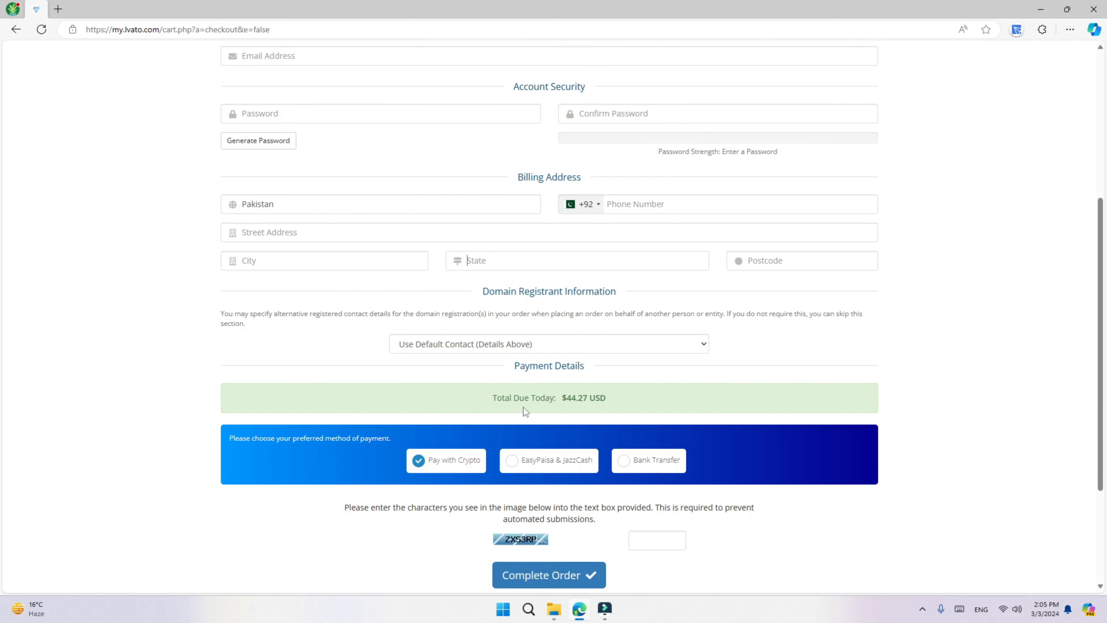
left_click(539, 462)
left_click(638, 461)
left_click(460, 462)
scroll(813, 409, "up", 6)
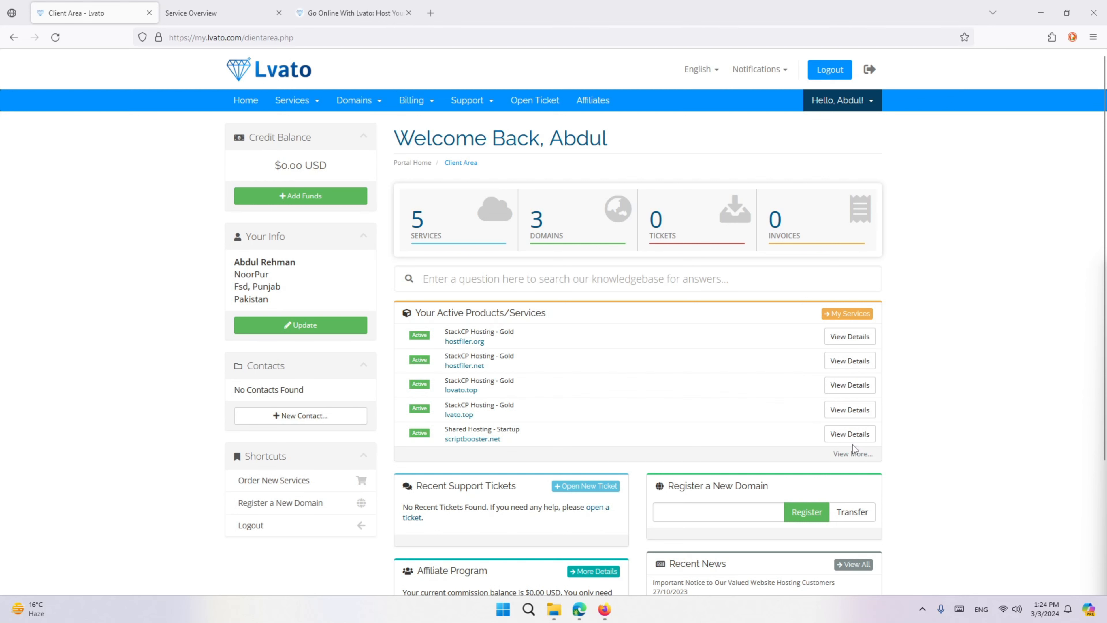
- Open the services list and manage the scriptbooster.net Startup hosting
left_click(849, 435)
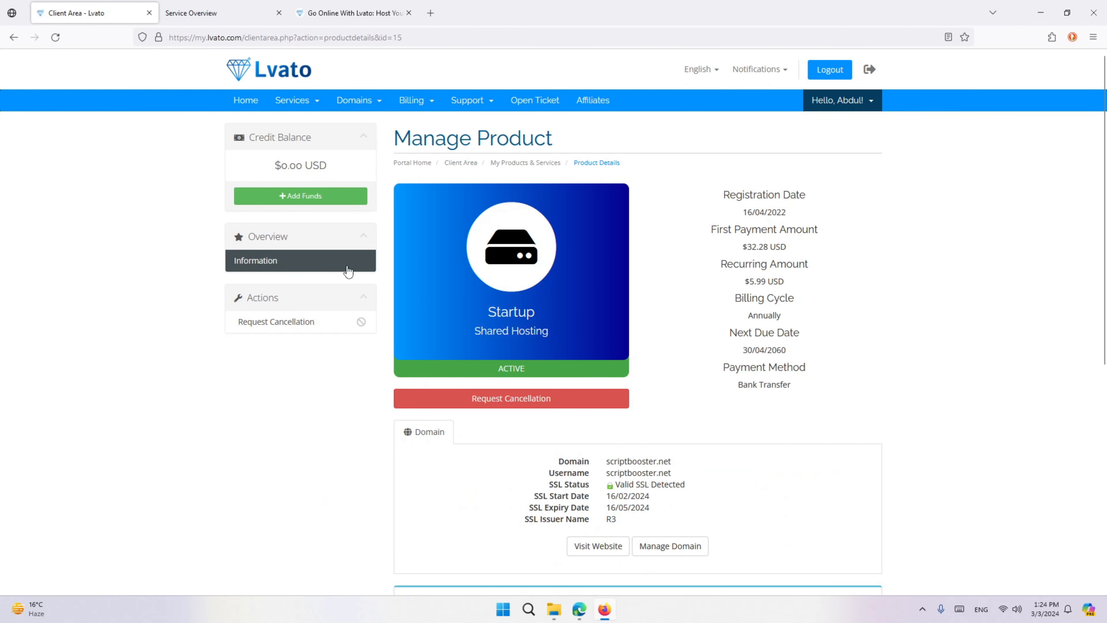
key("alt+Left")
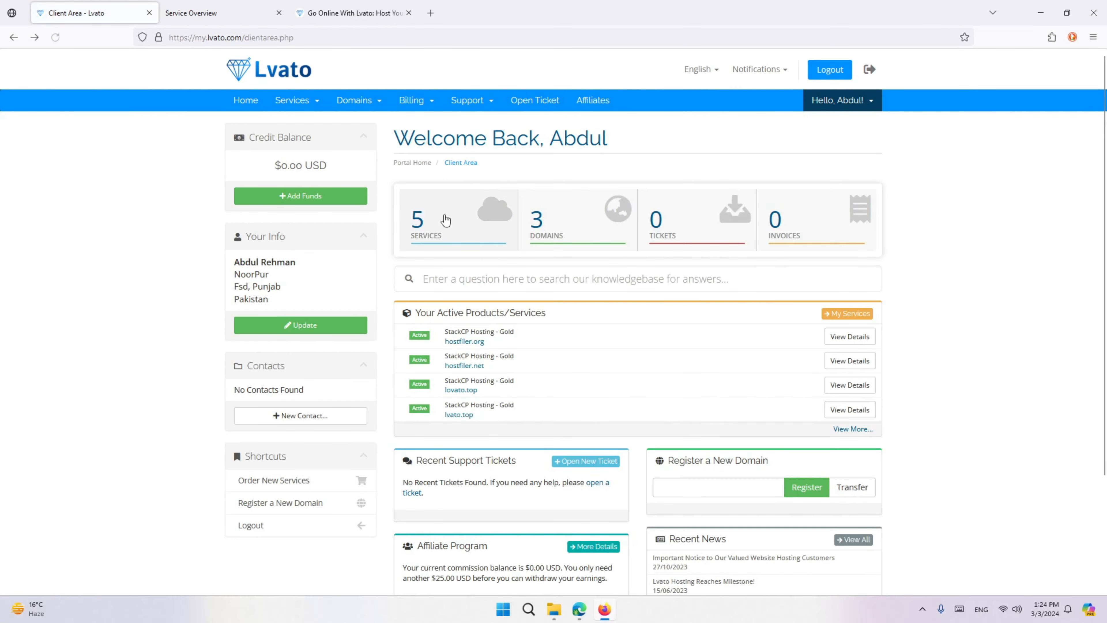
left_click(454, 218)
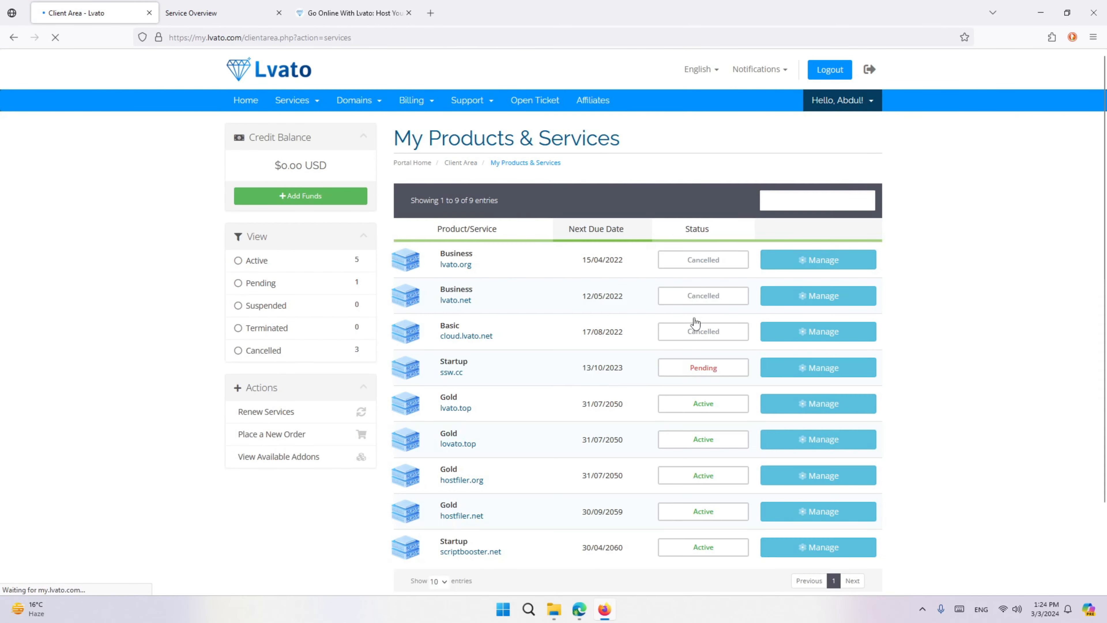
left_click(819, 549)
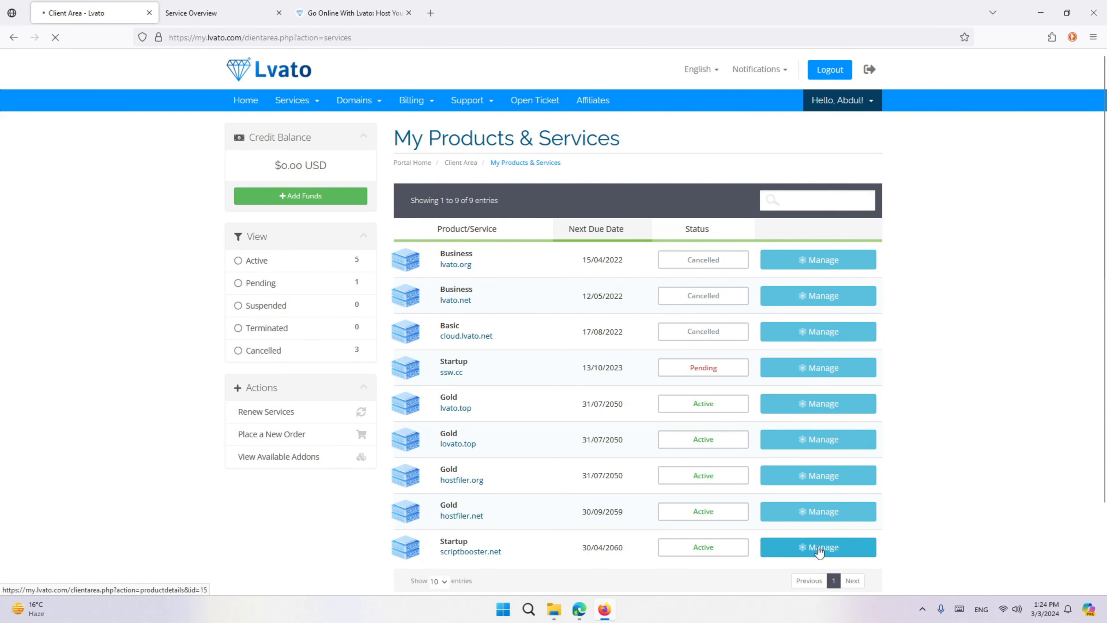
- Select the hosting login username under Login Details, then open the control panel overview
scroll(639, 256, "down", 5)
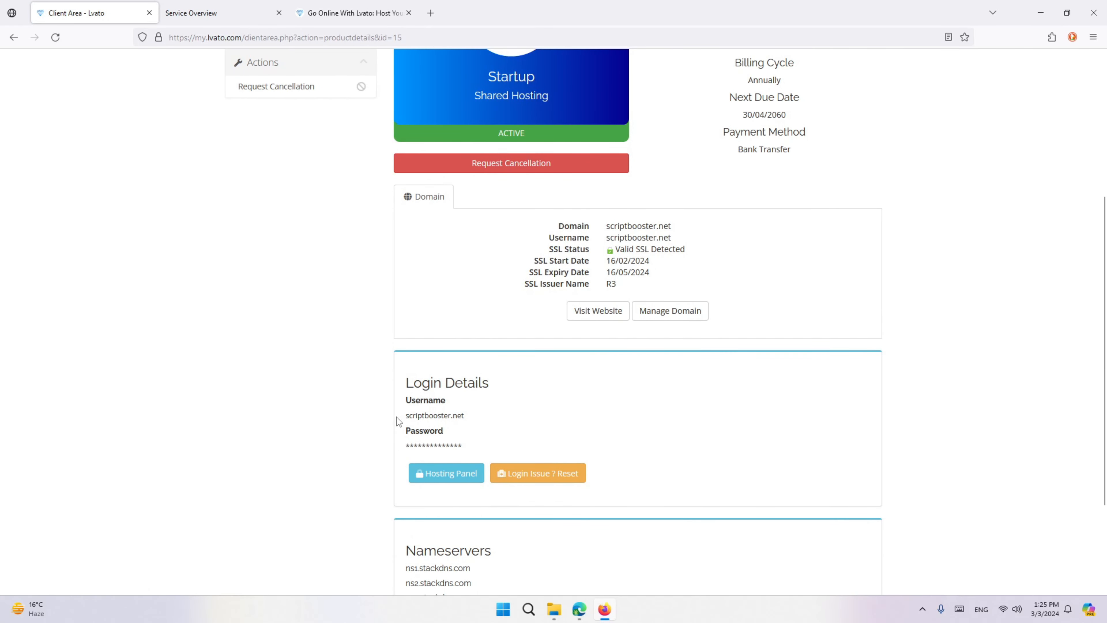
left_click_drag(397, 417, 505, 426)
left_click_drag(404, 446, 562, 445)
left_click(562, 446)
left_click_drag(406, 399, 464, 416)
double_click(426, 445)
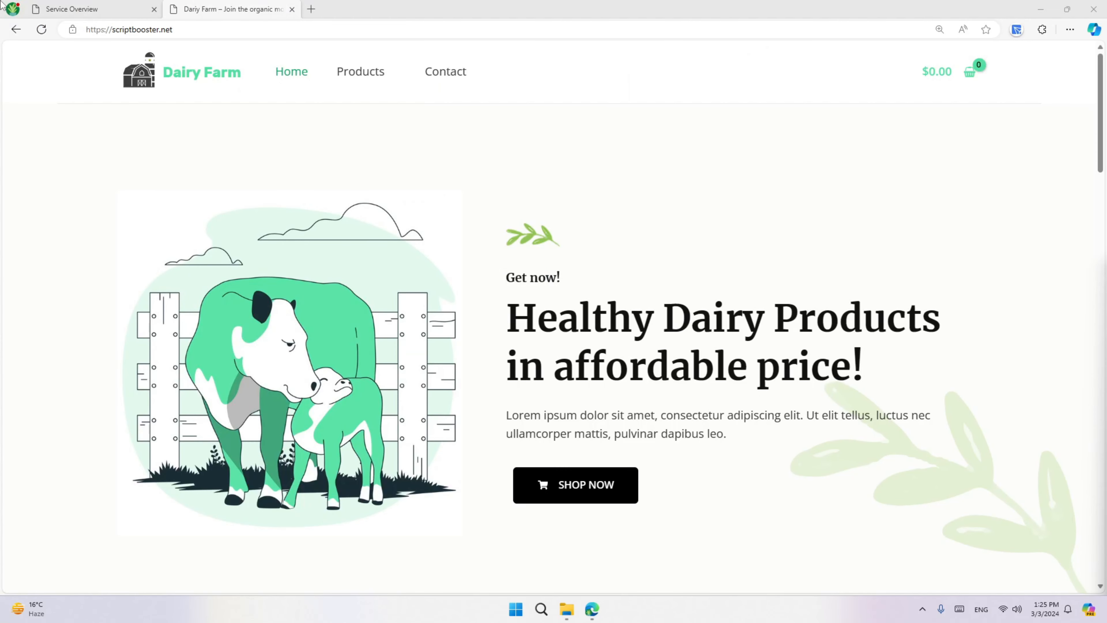
left_click(92, 2)
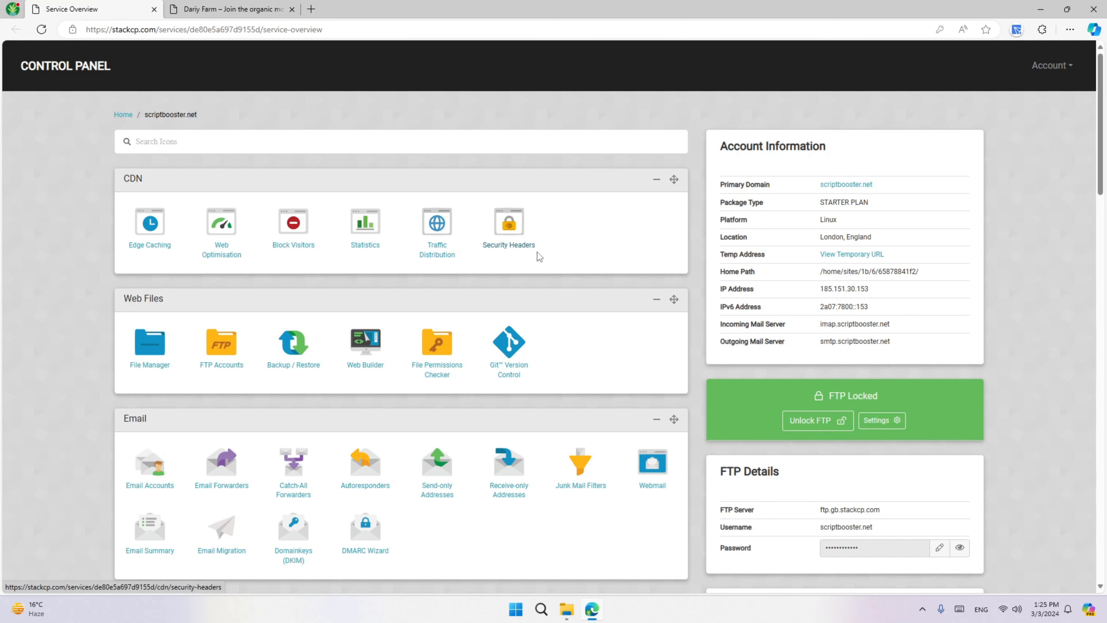
- Check the SSL/TLS certificate settings and return to the control panel overview
scroll(487, 281, "down", 10)
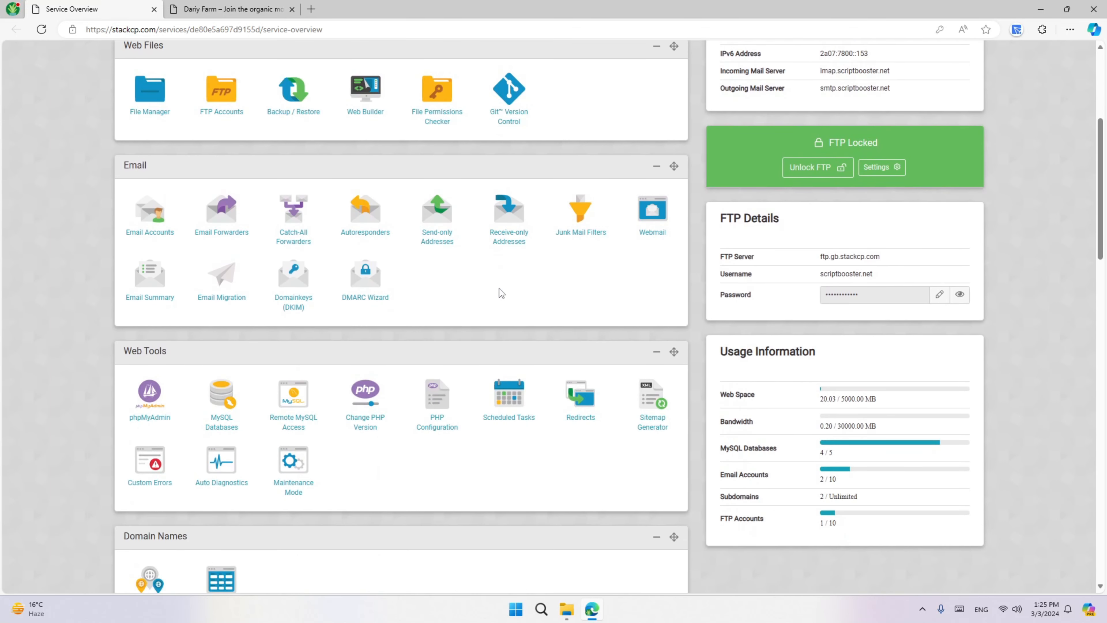
scroll(465, 338, "down", 2)
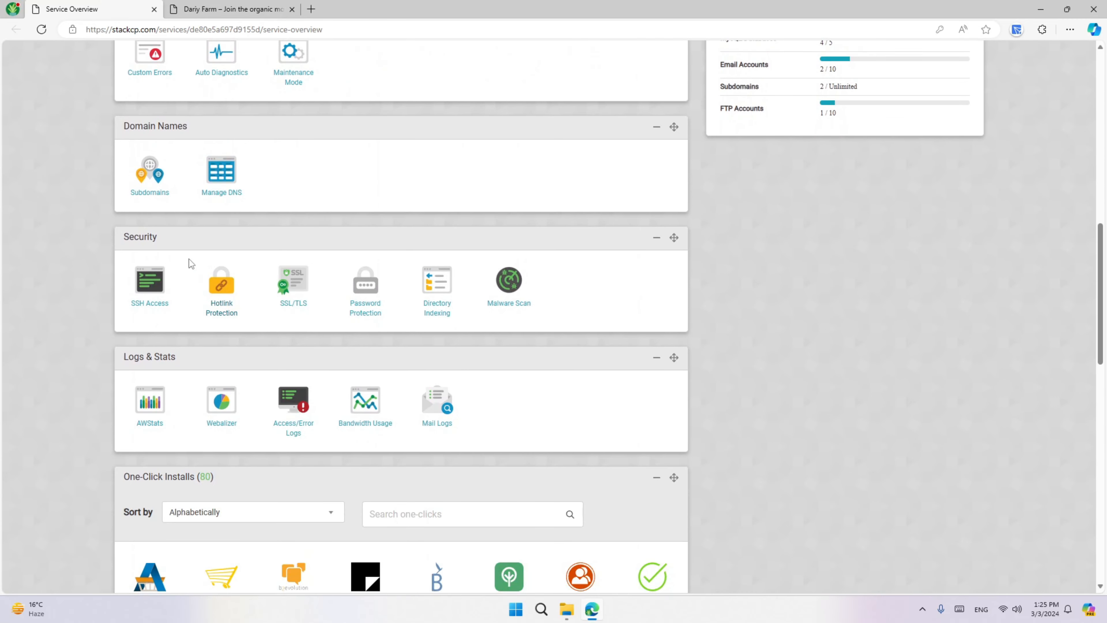
left_click(286, 288)
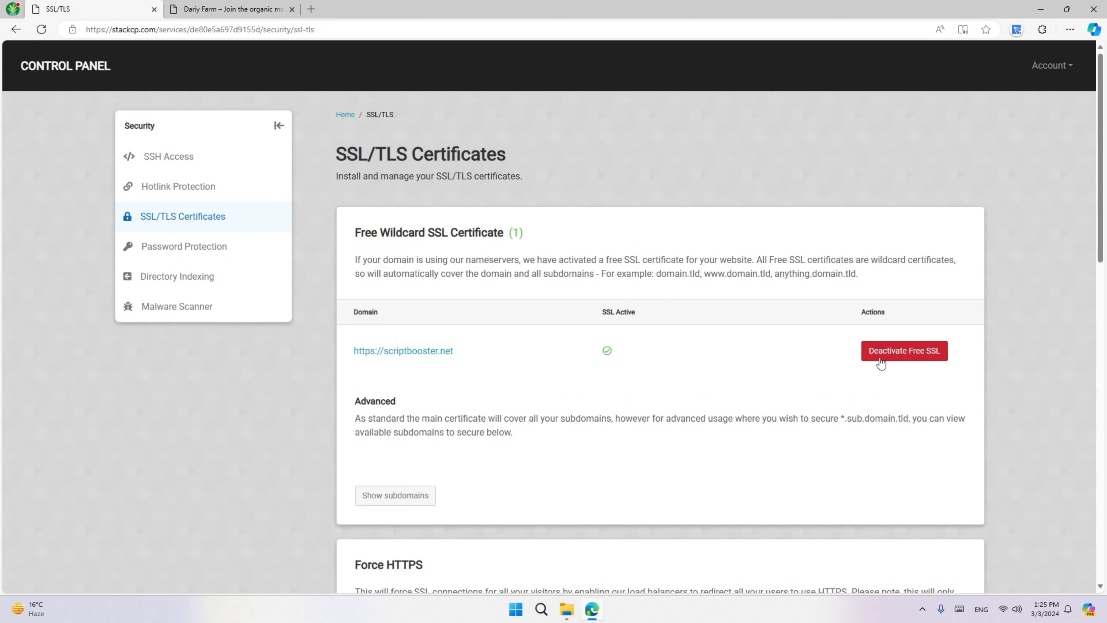
key("alt+Left")
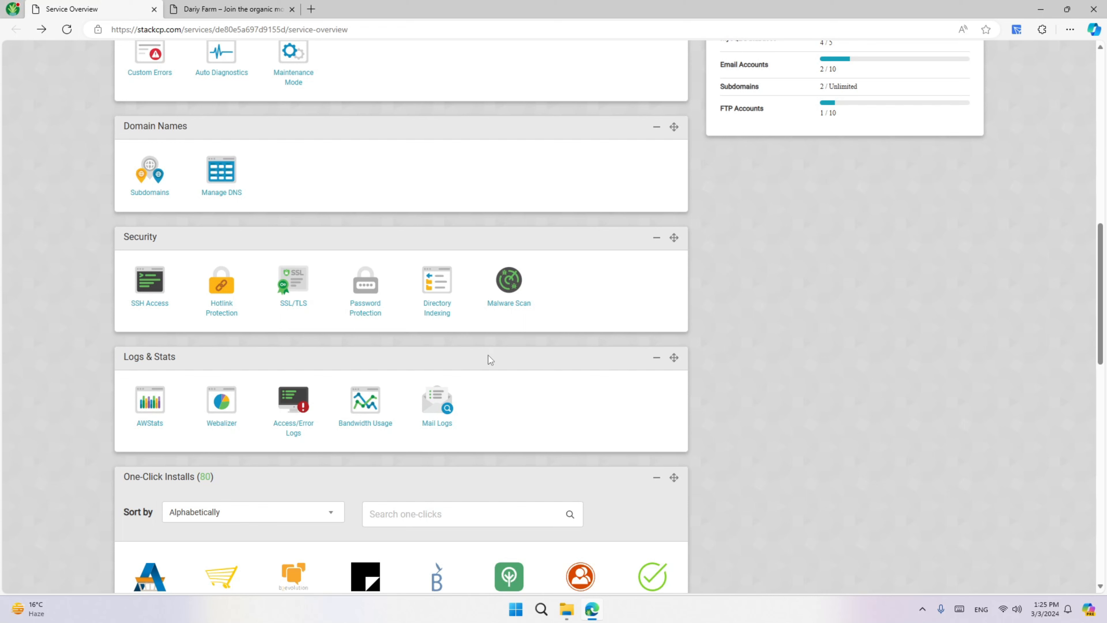
- Search One-Click Installs for 'wordpr' and start the WordPress install
scroll(469, 315, "down", 2)
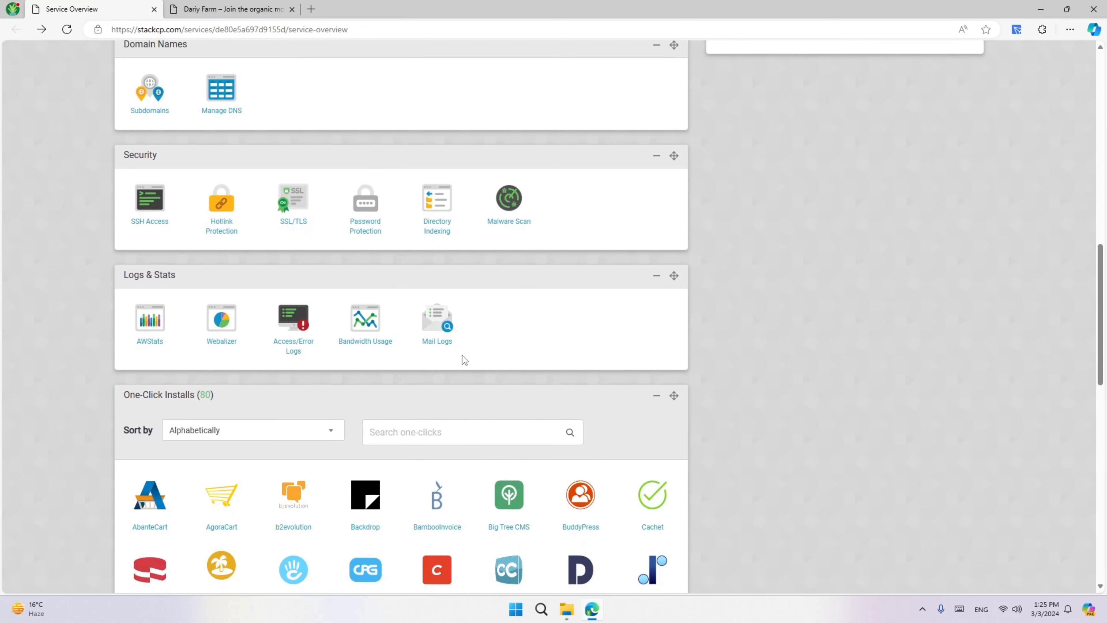
left_click(442, 431)
type("wordpr")
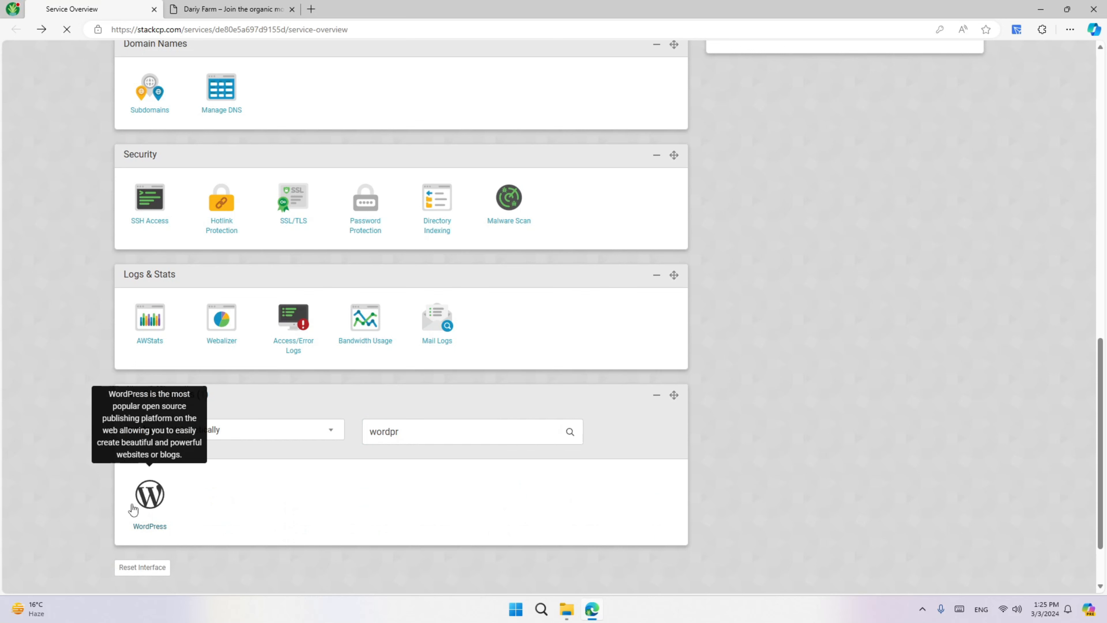
left_click(132, 492)
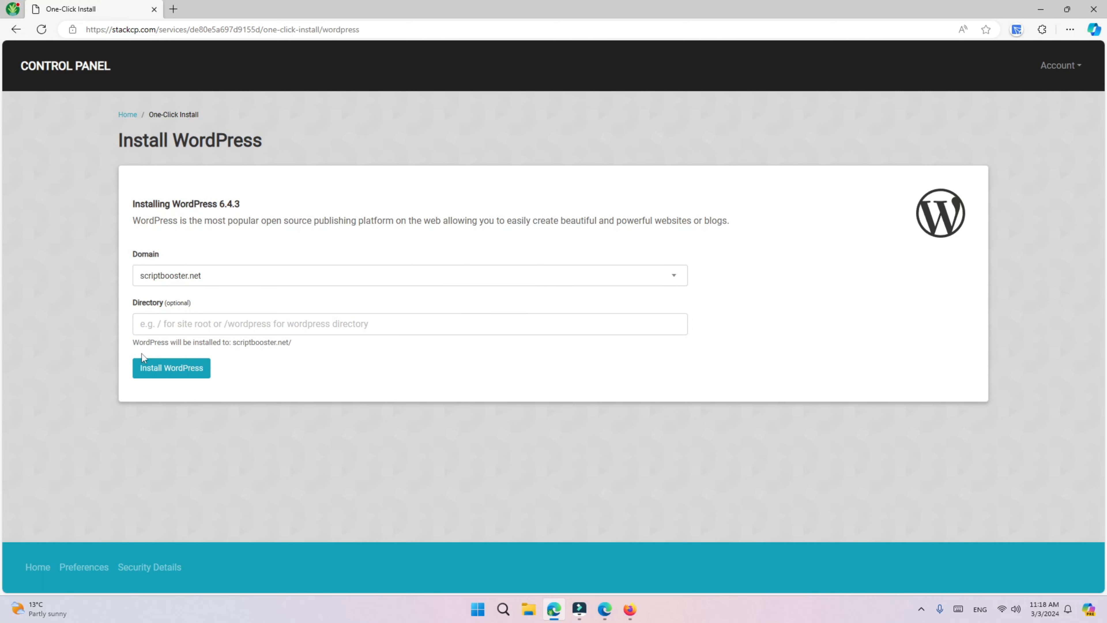
- Install WordPress 6.4.3 on scriptbooster.net and open the new site in another tab
left_click_drag(135, 302, 210, 298)
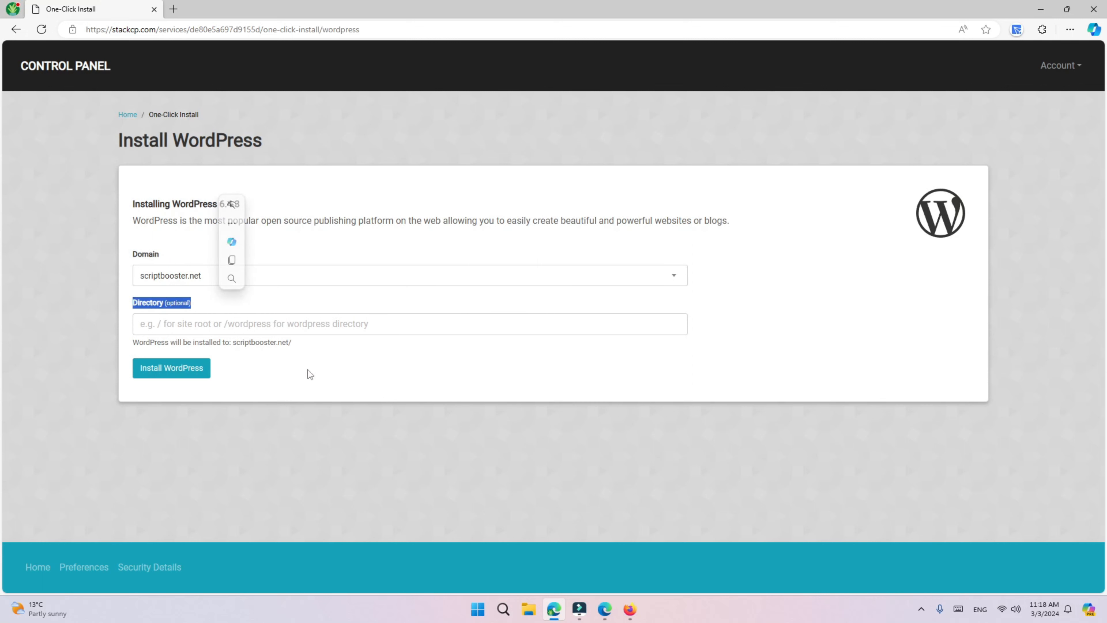
left_click(183, 375)
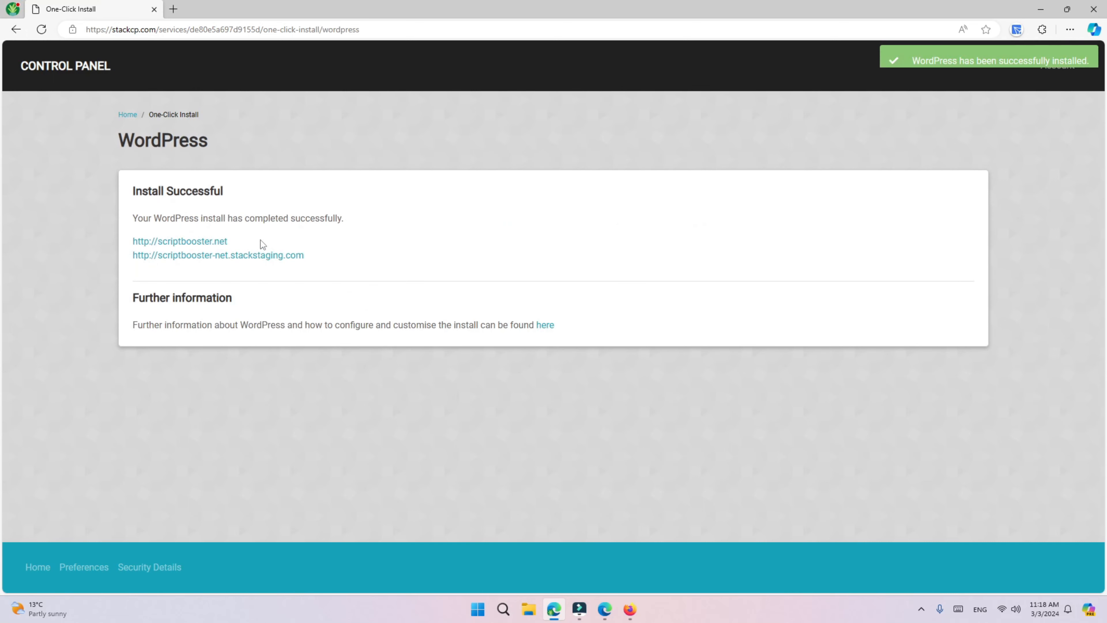
left_click_drag(197, 241, 306, 8)
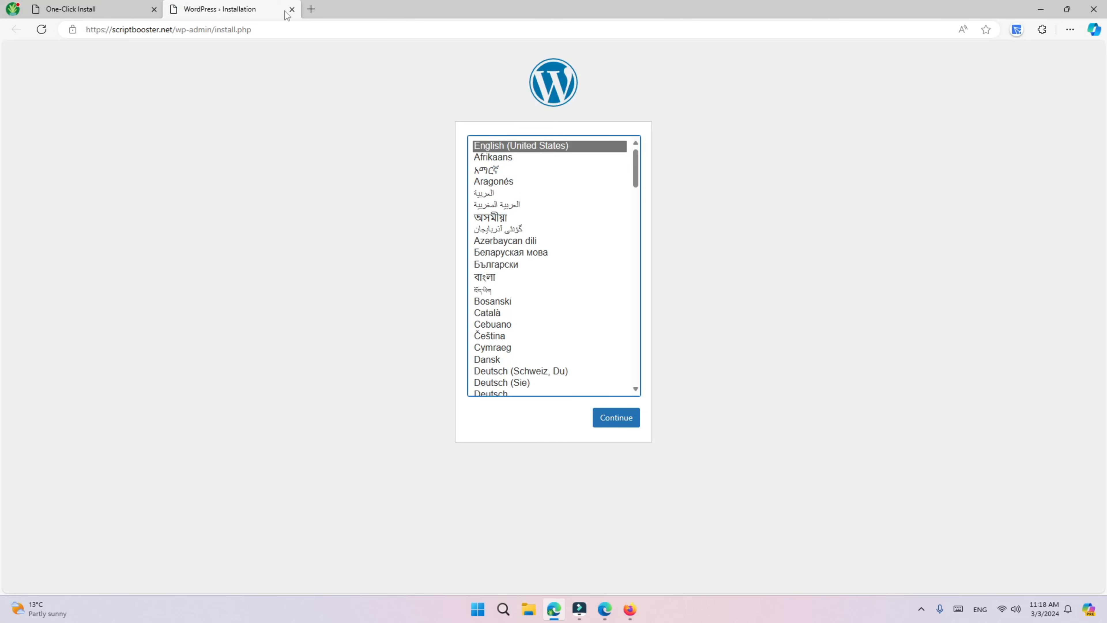
- Choose English (United States) and enter the Site Title Dairy Farm
left_click(302, 115)
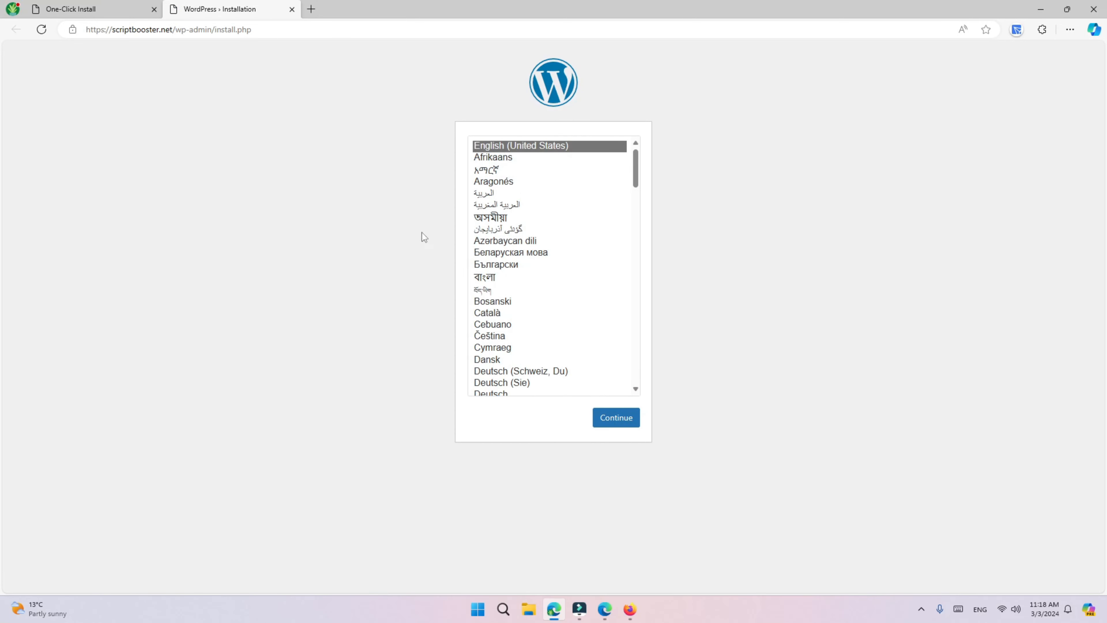
left_click(629, 420)
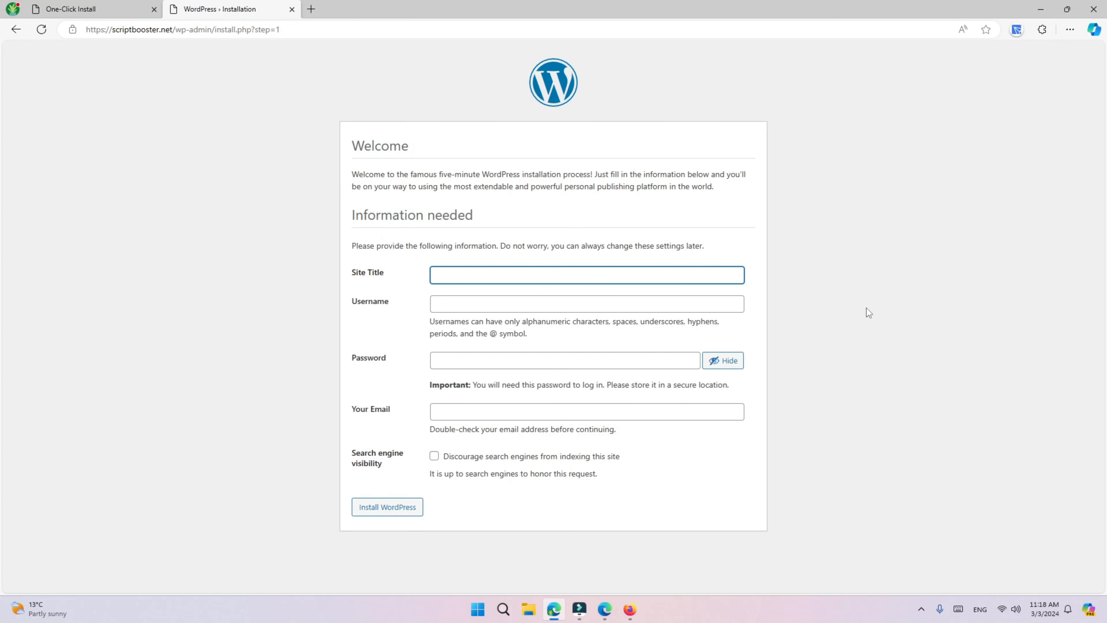
type("D")
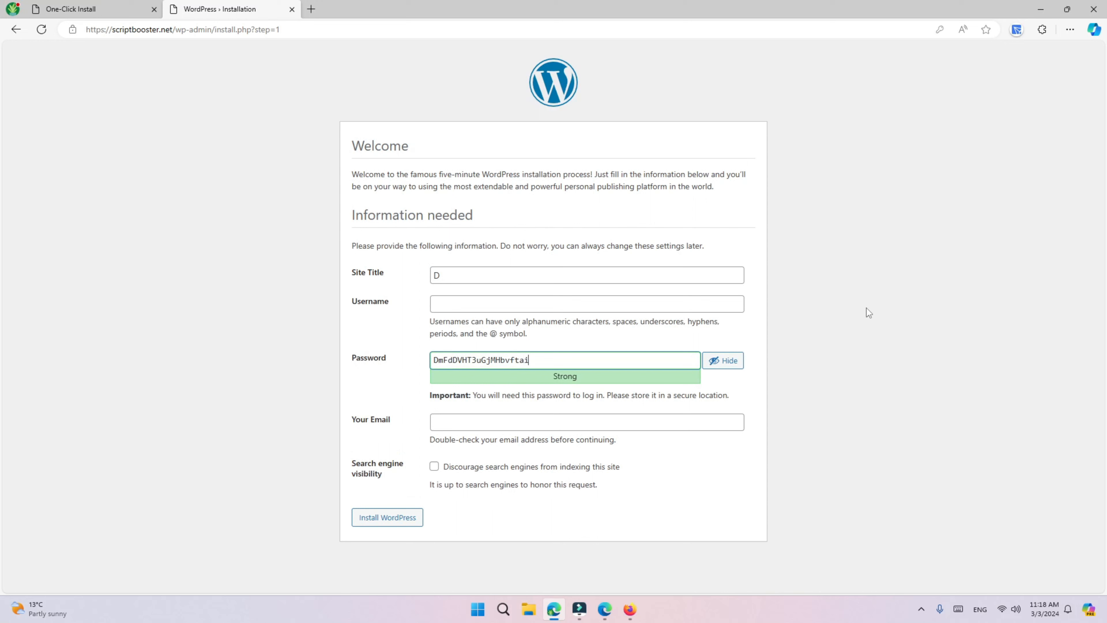
left_click(570, 278)
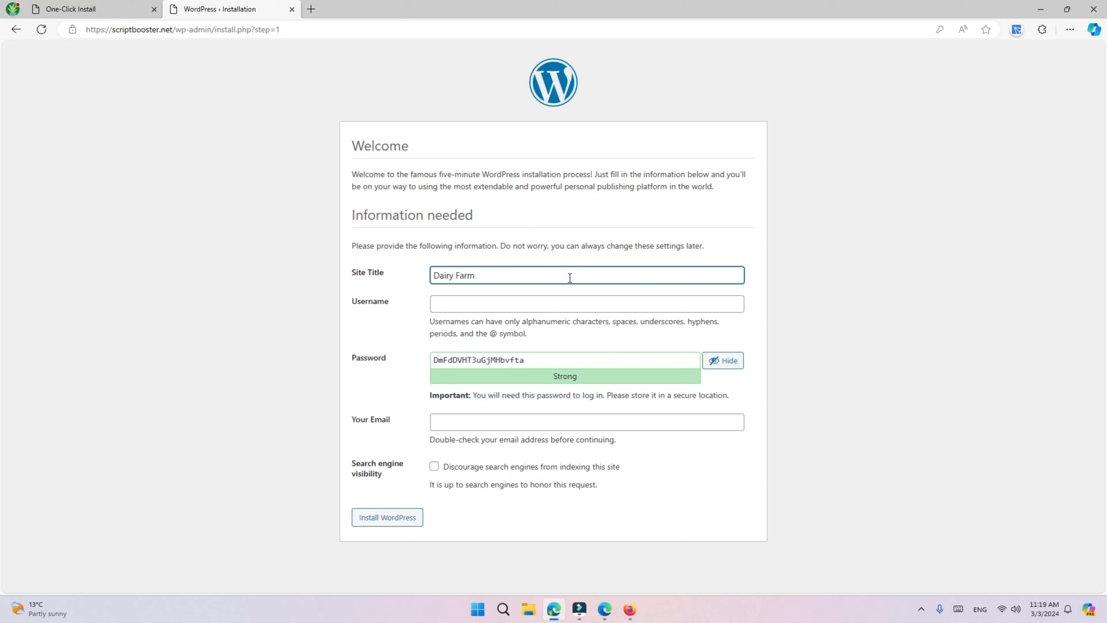
left_click(533, 299)
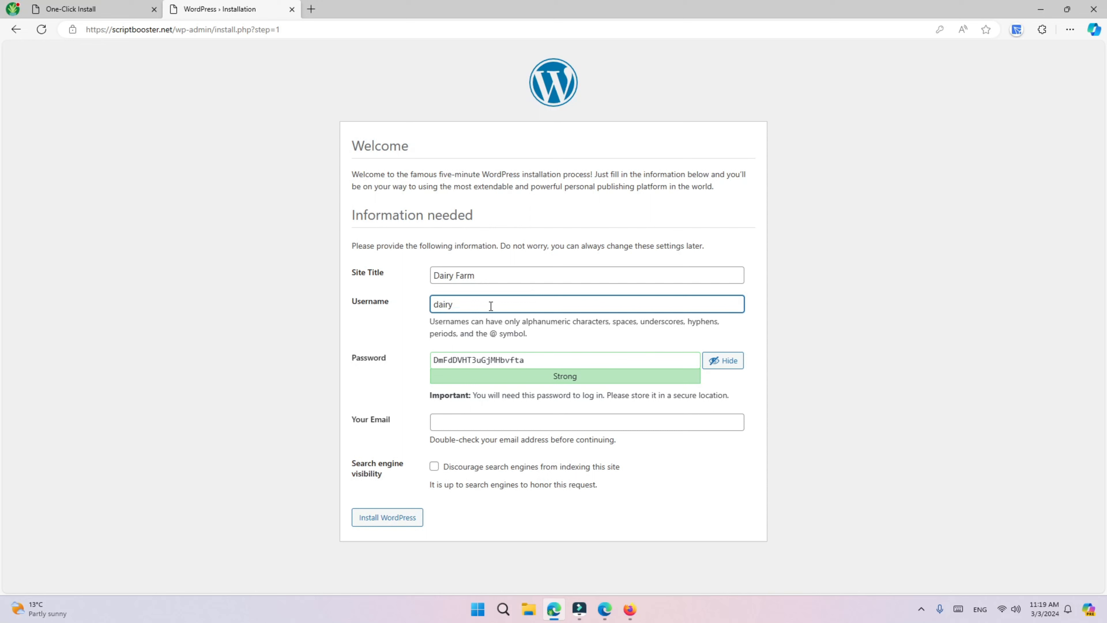
- Set the username to dairymaster and paste a custom password
double_click(442, 305)
type("dairymaster")
left_click(461, 311)
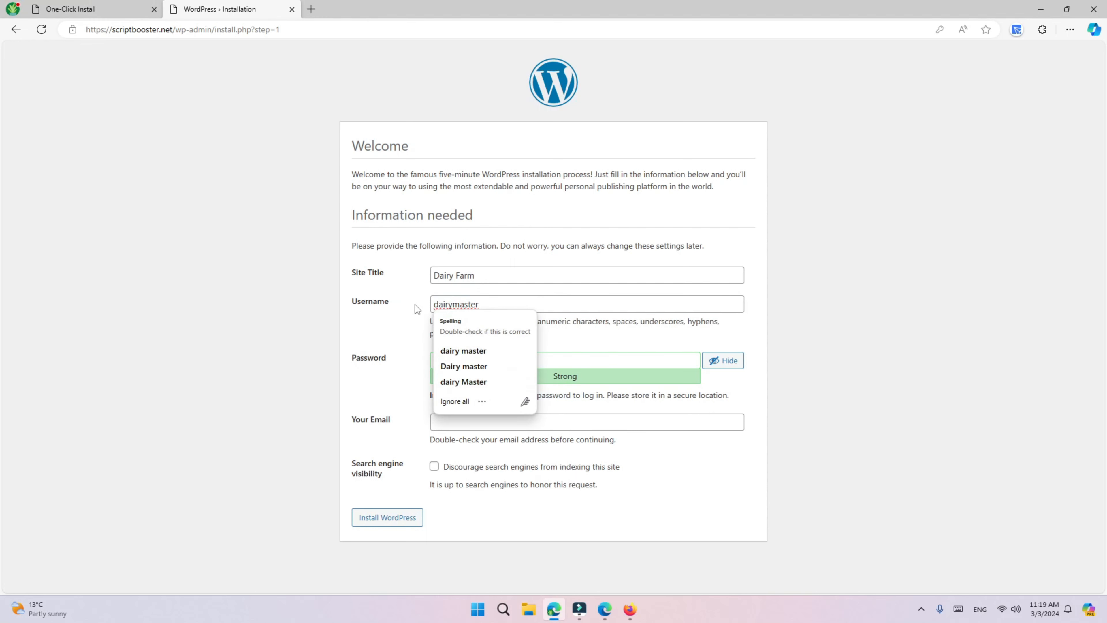
double_click(448, 304)
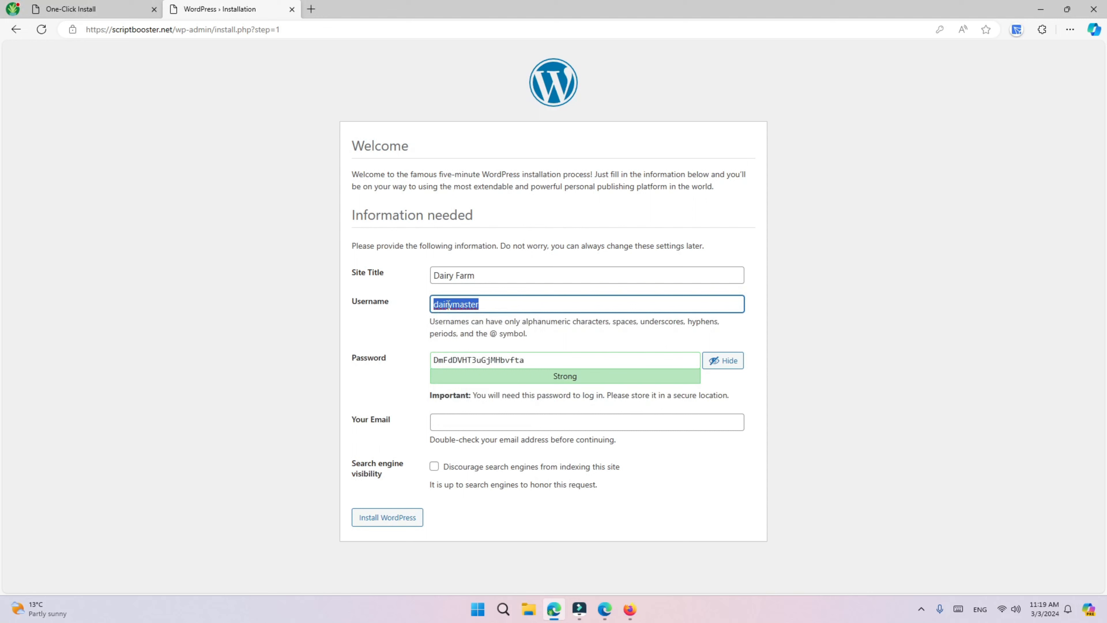
double_click(442, 359)
key("ctrl+v")
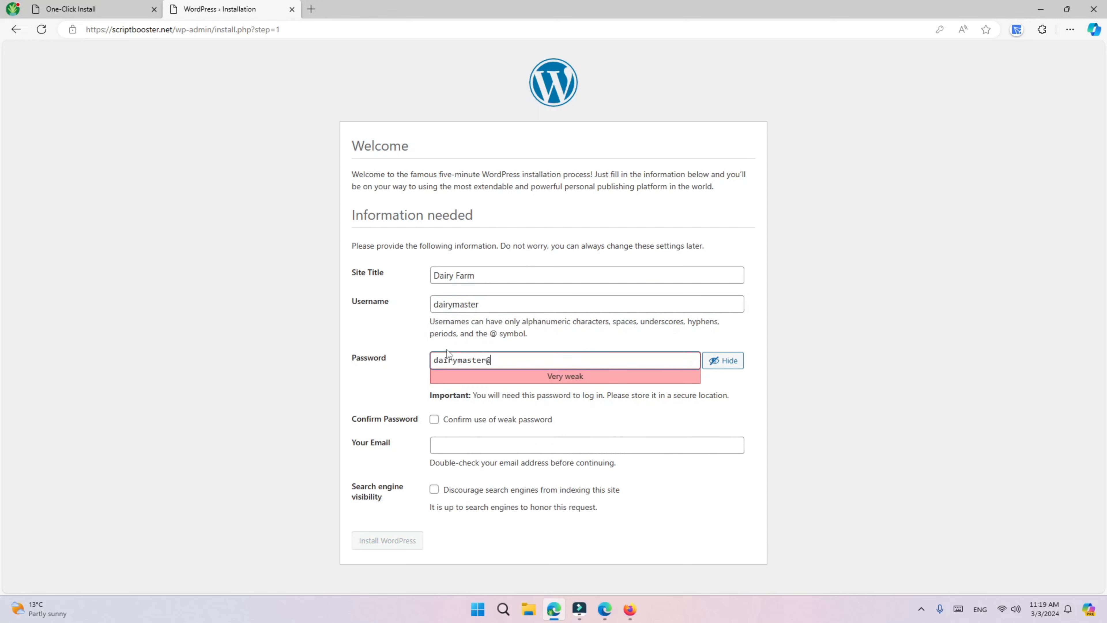
- Enter an admin e-mail address on the site's domain and run the installation
left_click(390, 422)
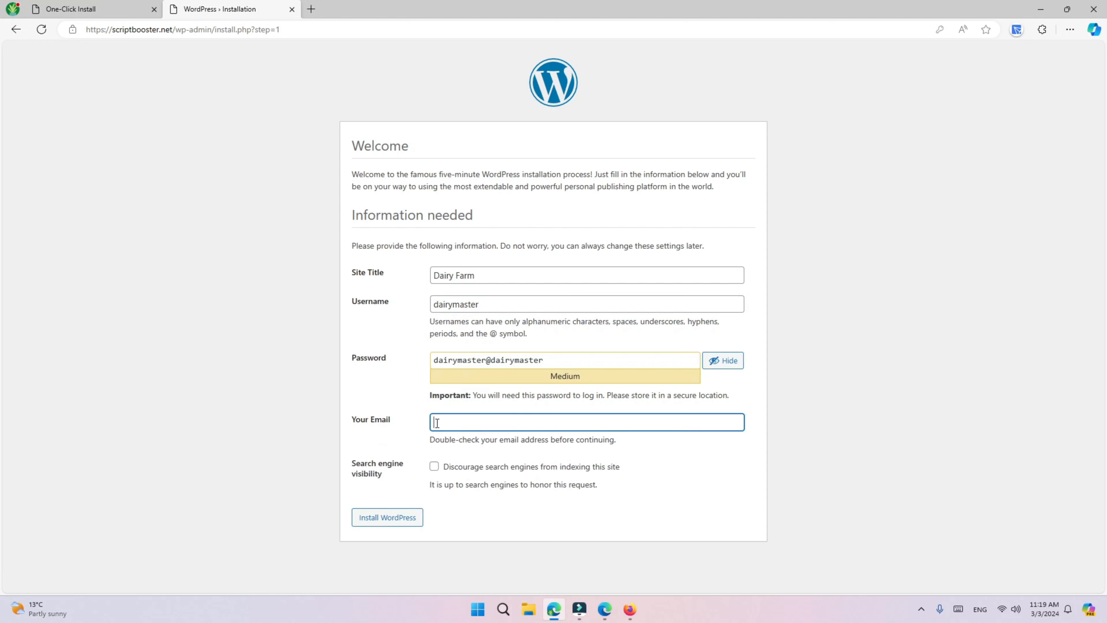
type("admin@")
double_click(168, 29)
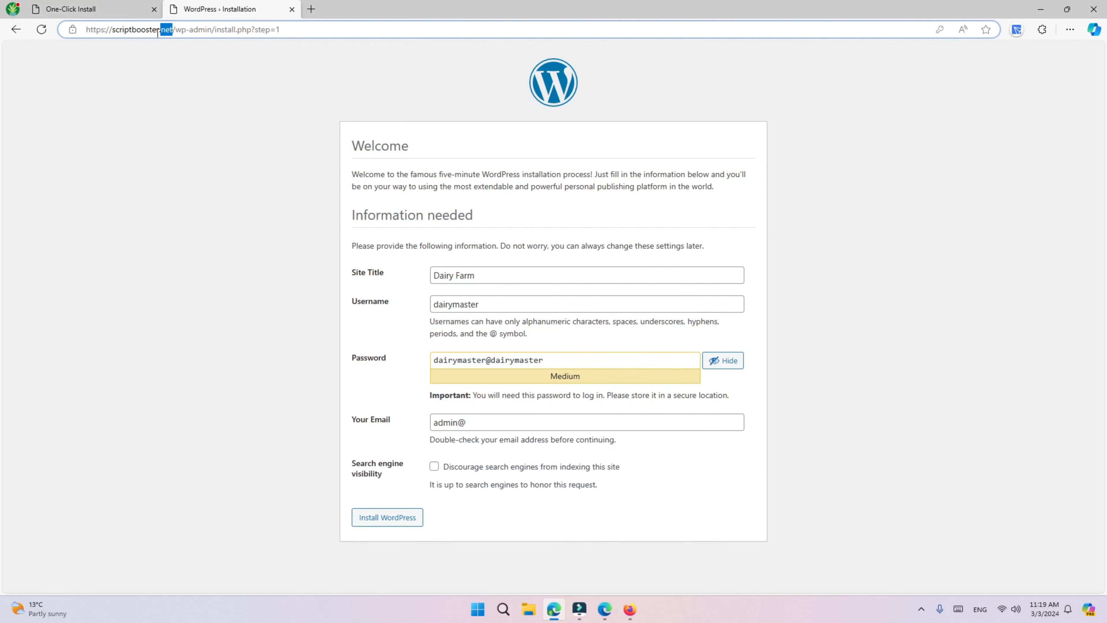
left_click_drag(158, 31, 118, 36)
key("ctrl+c")
left_click(499, 421)
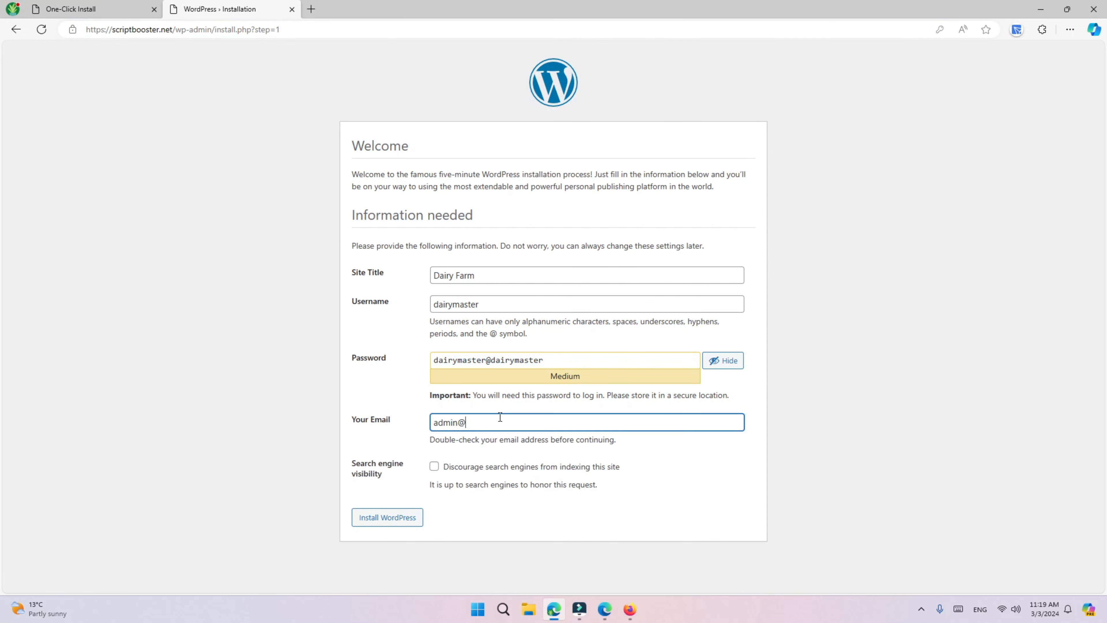
key("ctrl+v")
left_click(301, 425)
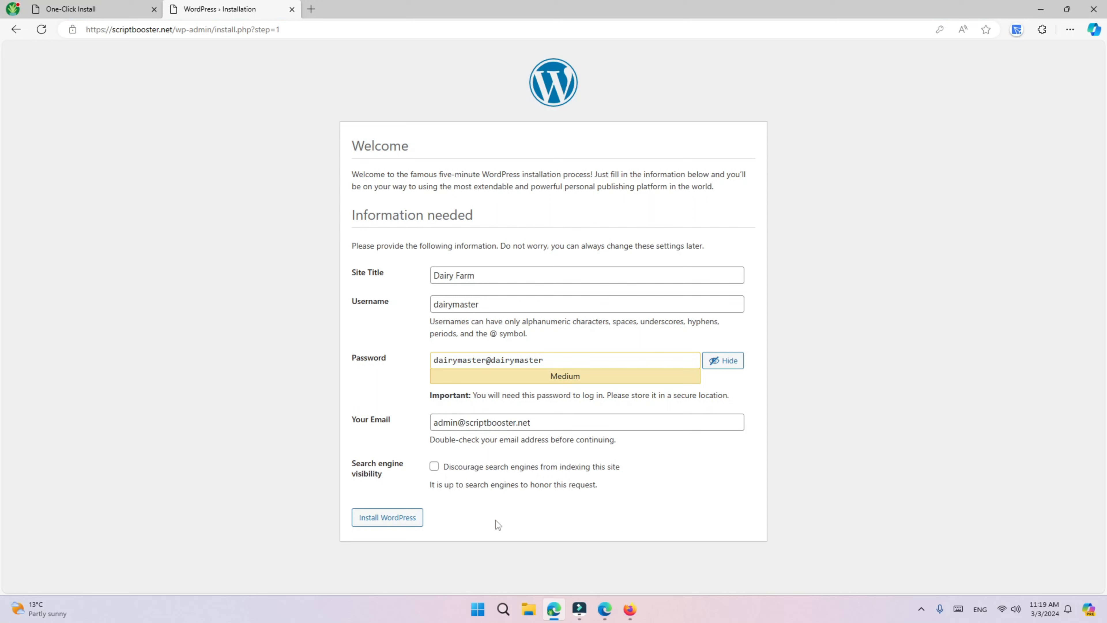
left_click(361, 521)
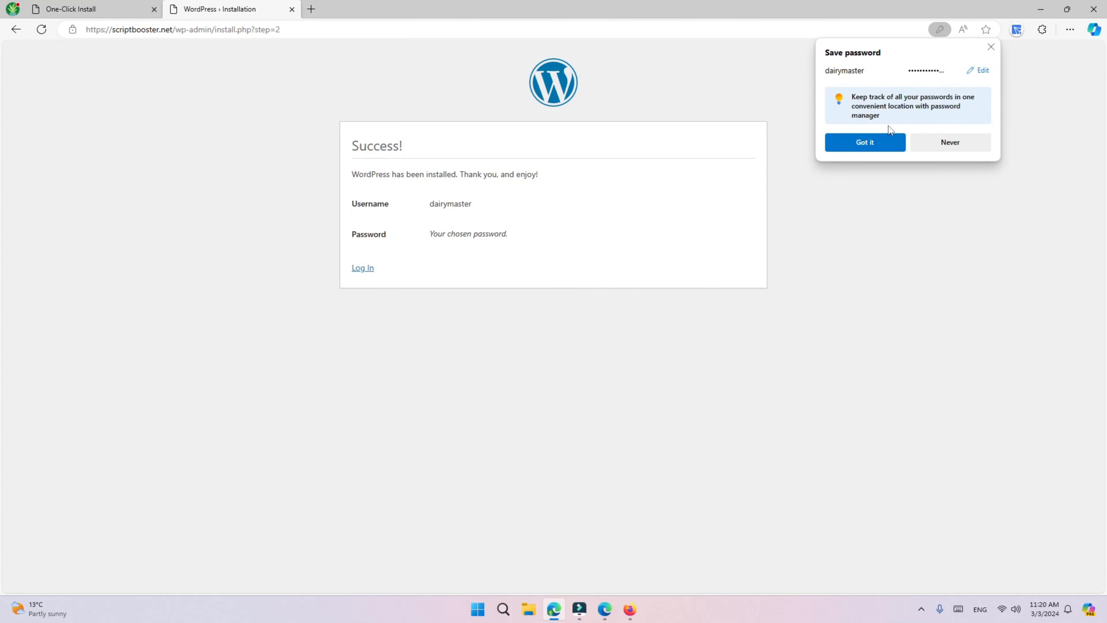
- Log in to the WordPress admin with Remember Me ticked
left_click(875, 142)
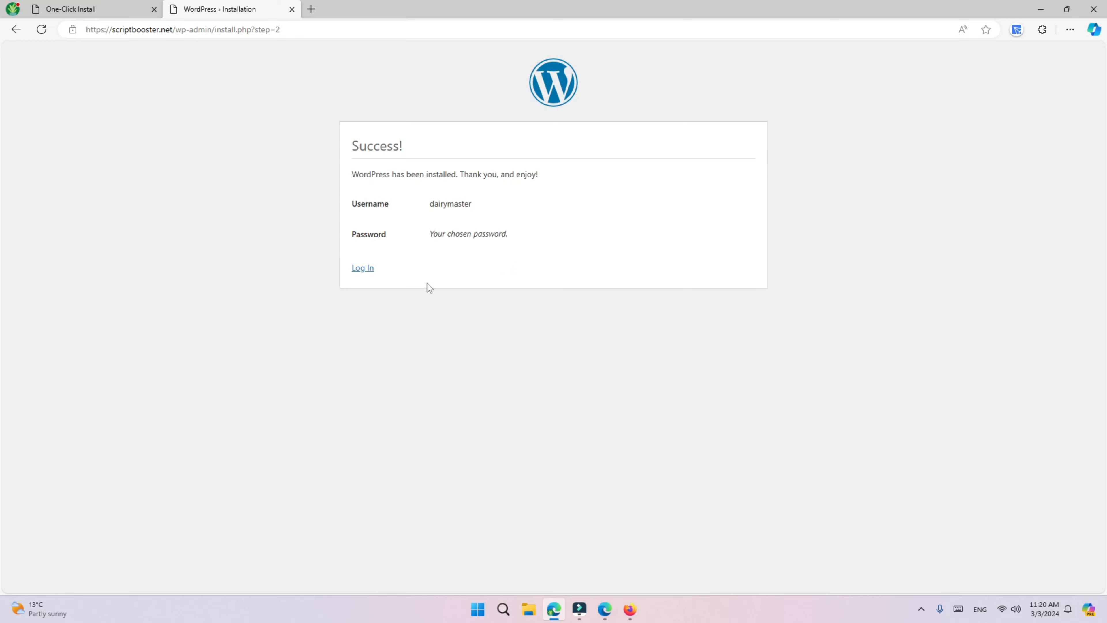
left_click(364, 272)
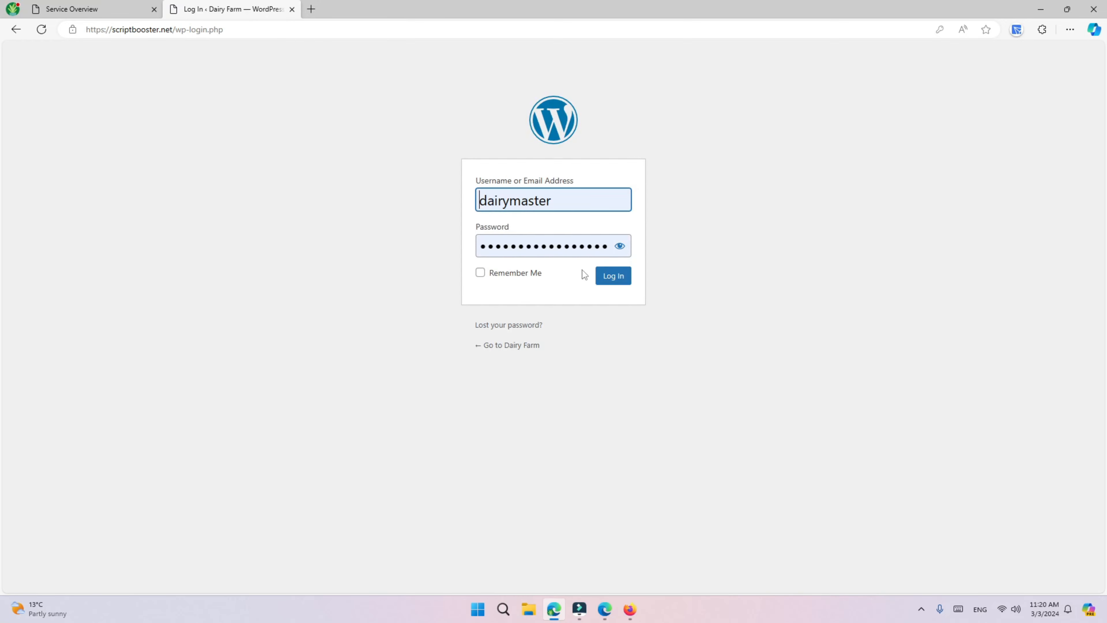
left_click(526, 278)
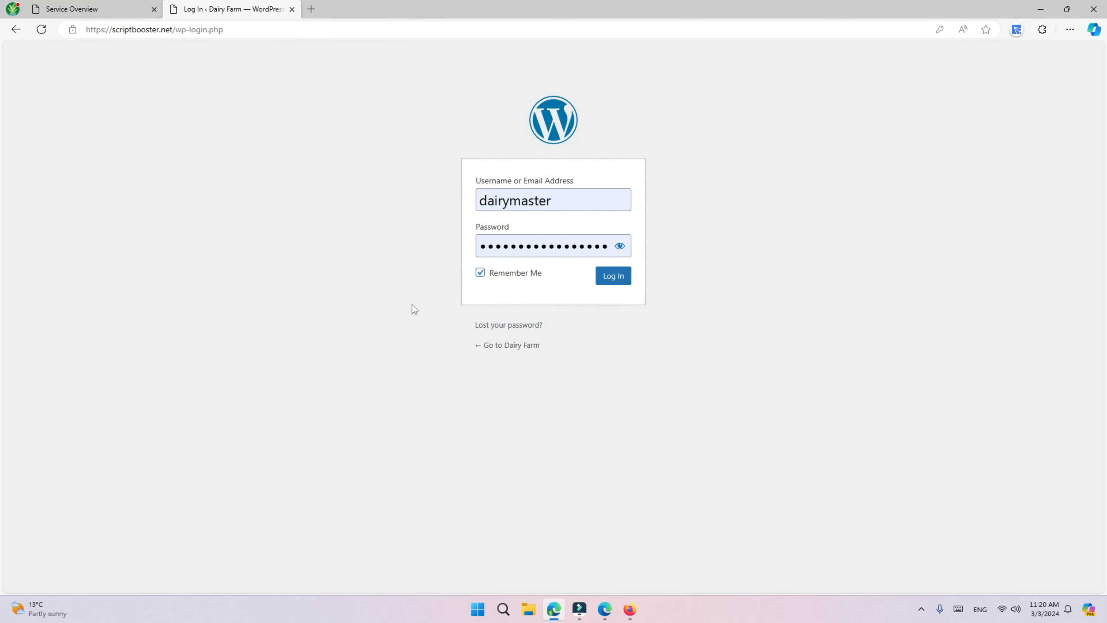
left_click(619, 279)
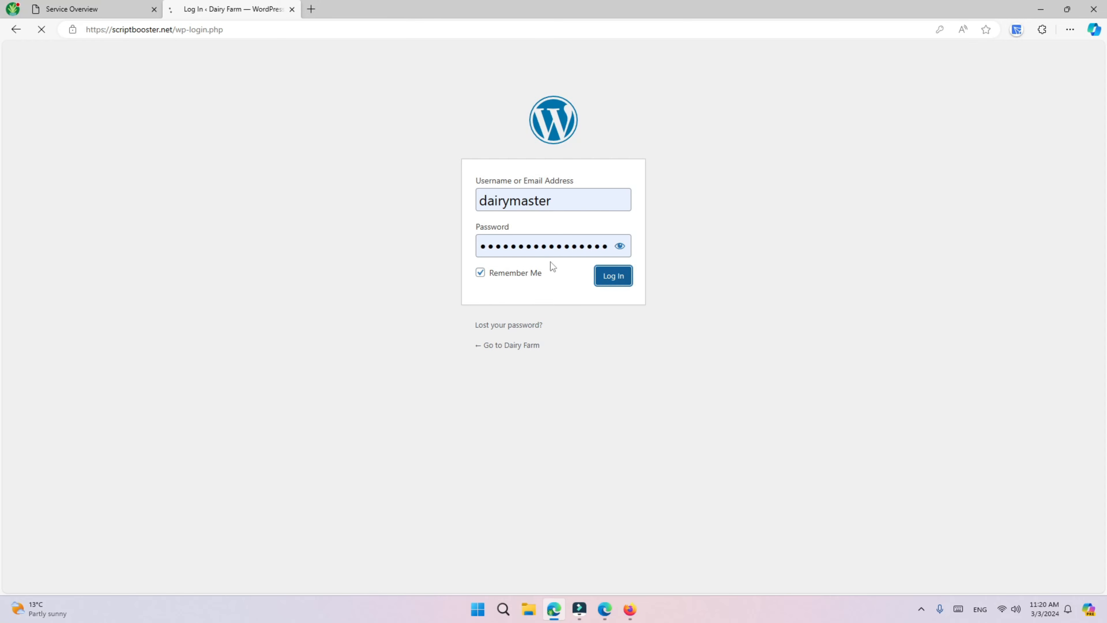
- Open the Dairy Farm front page in a new tab, scroll it, and return to the Dashboard
left_click(175, 29)
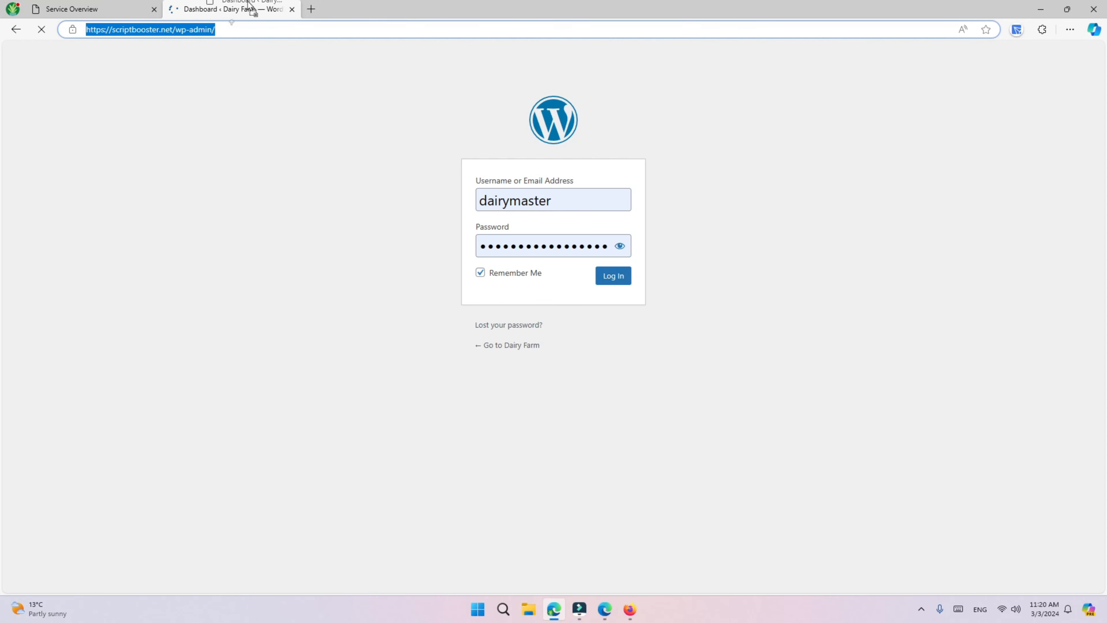
left_click_drag(418, 5, 416, 5)
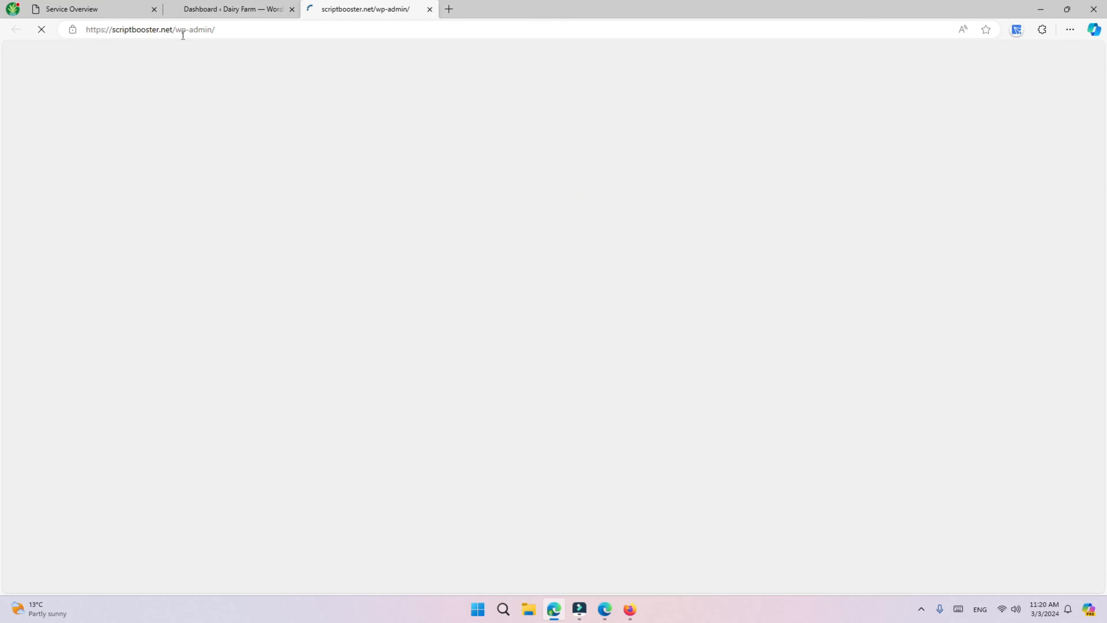
left_click_drag(176, 33, 225, 35)
key("BackSpace")
key("Return")
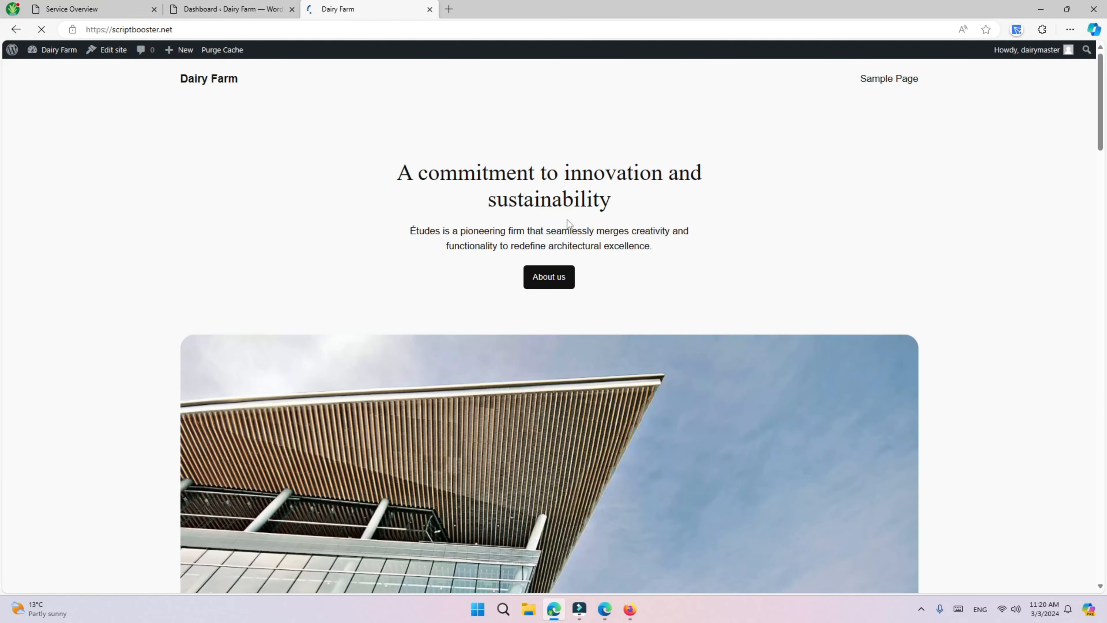
scroll(588, 230, "down", 7)
scroll(592, 271, "down", 20)
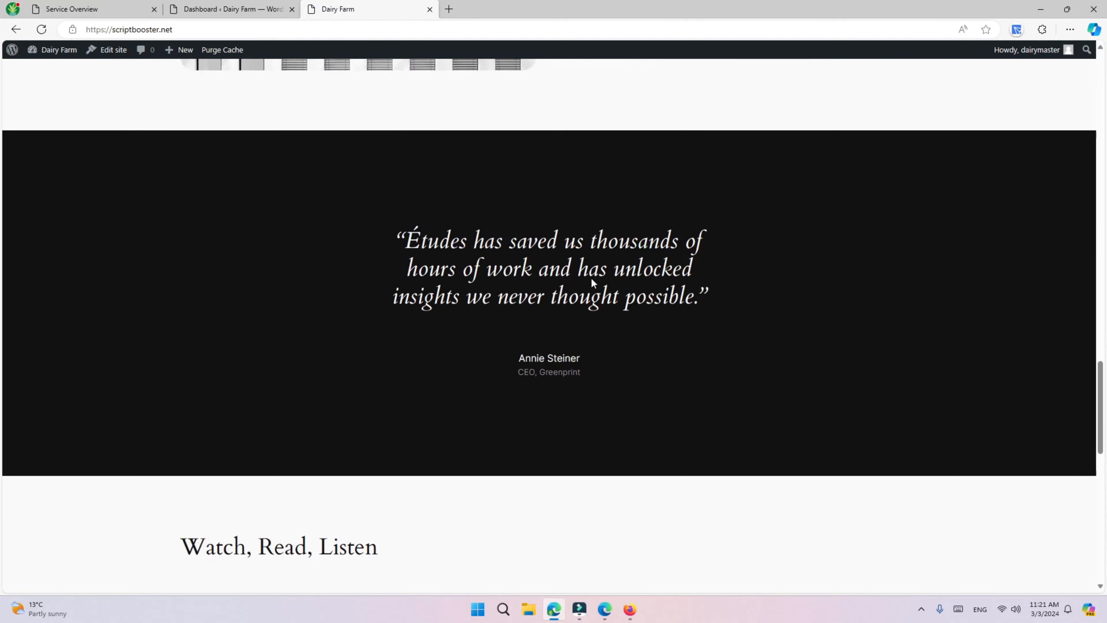
scroll(580, 271, "up", 20)
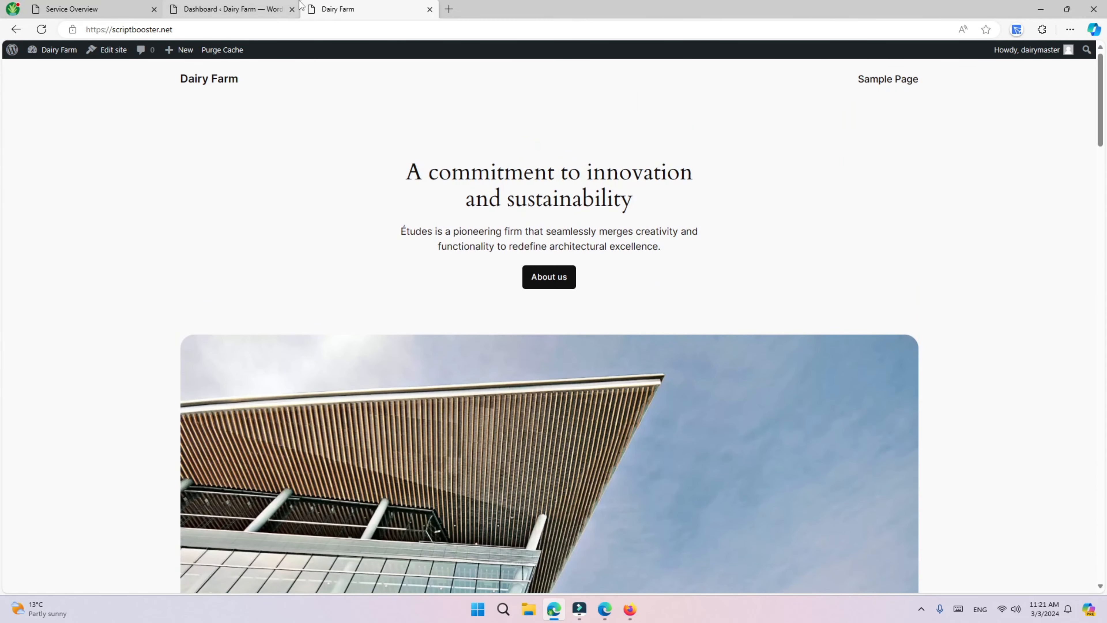
left_click(276, 7)
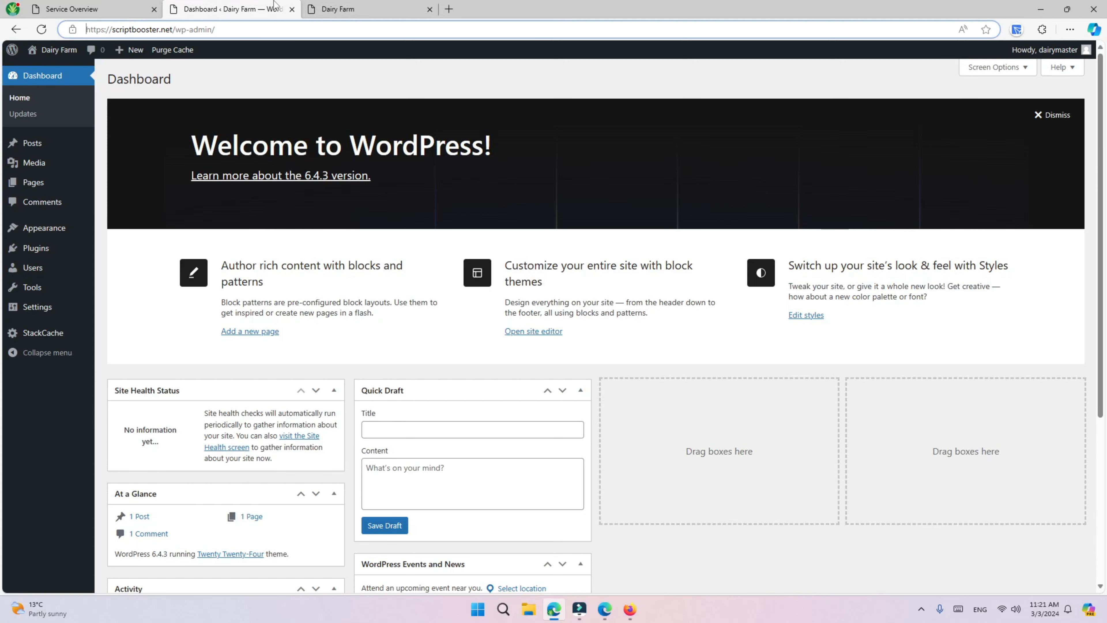
- Install the Astra theme from Add New Theme and activate it
mouse_move(61, 232)
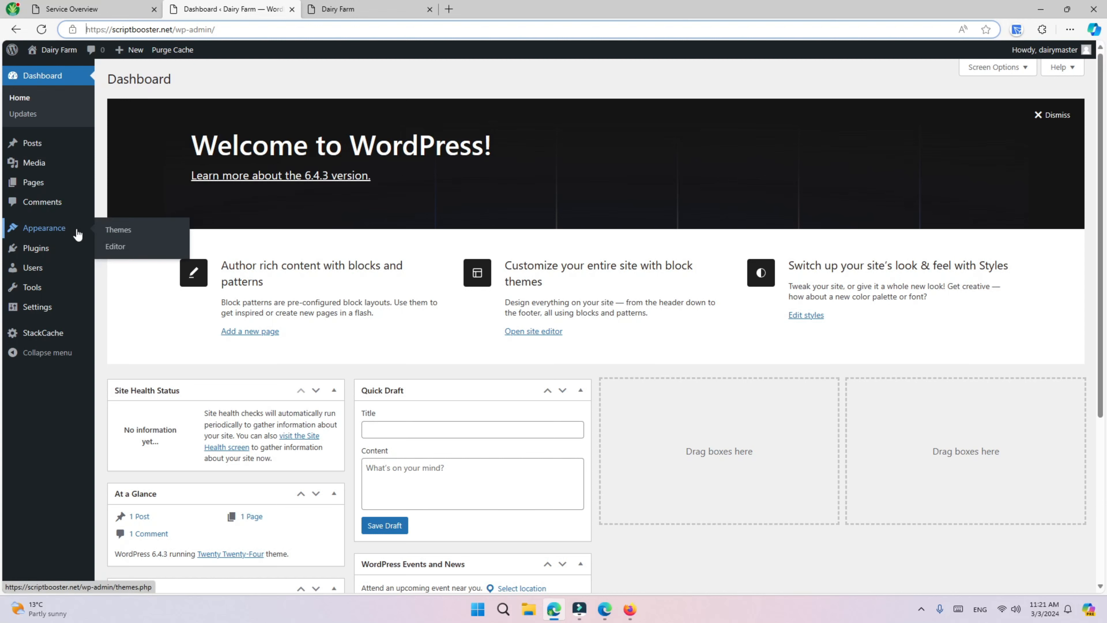
left_click(124, 233)
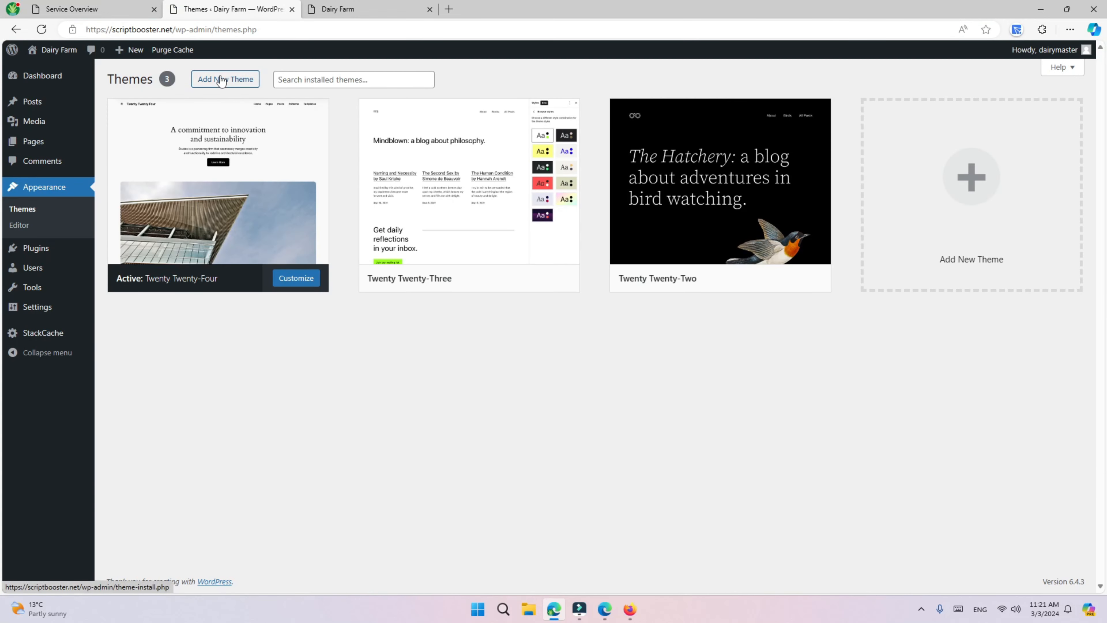
left_click(220, 80)
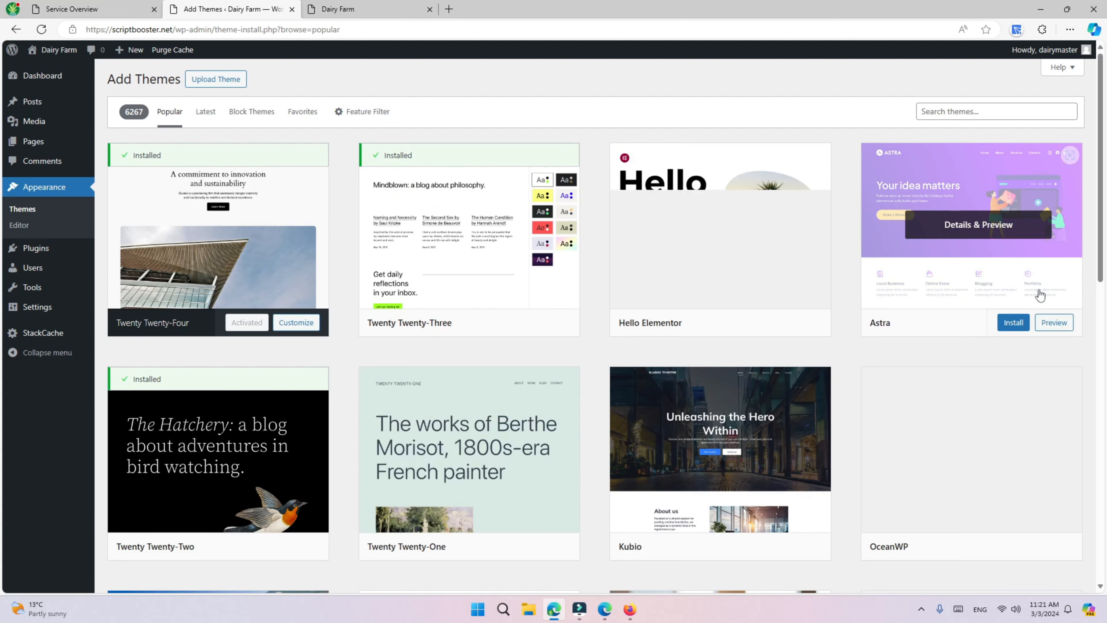
scroll(1013, 348, "down", 3)
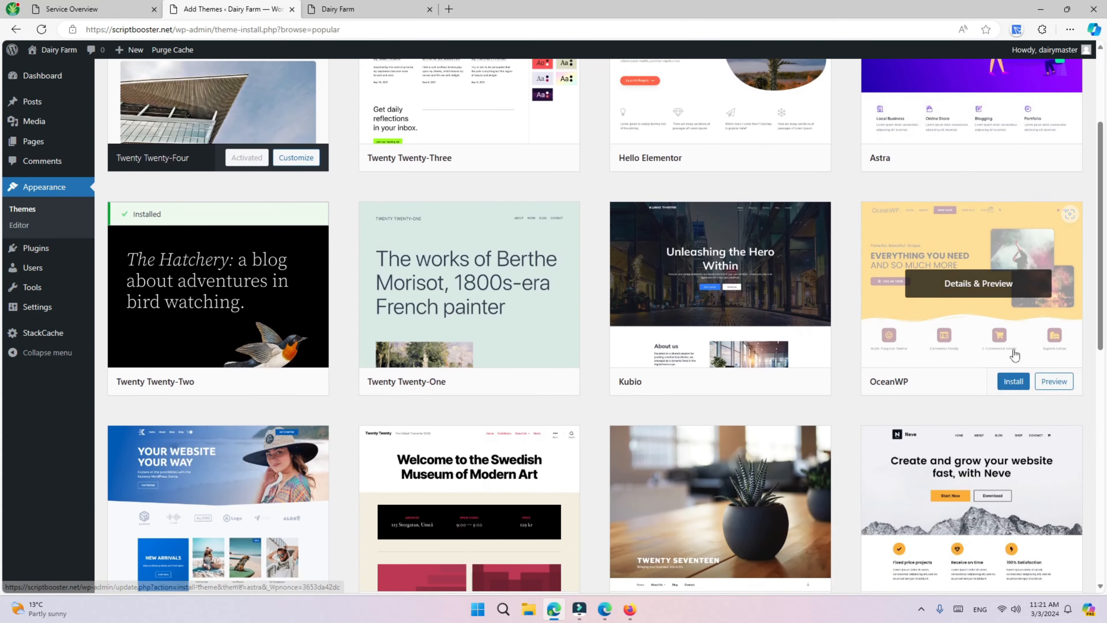
scroll(1012, 344, "up", 3)
mouse_move(1009, 326)
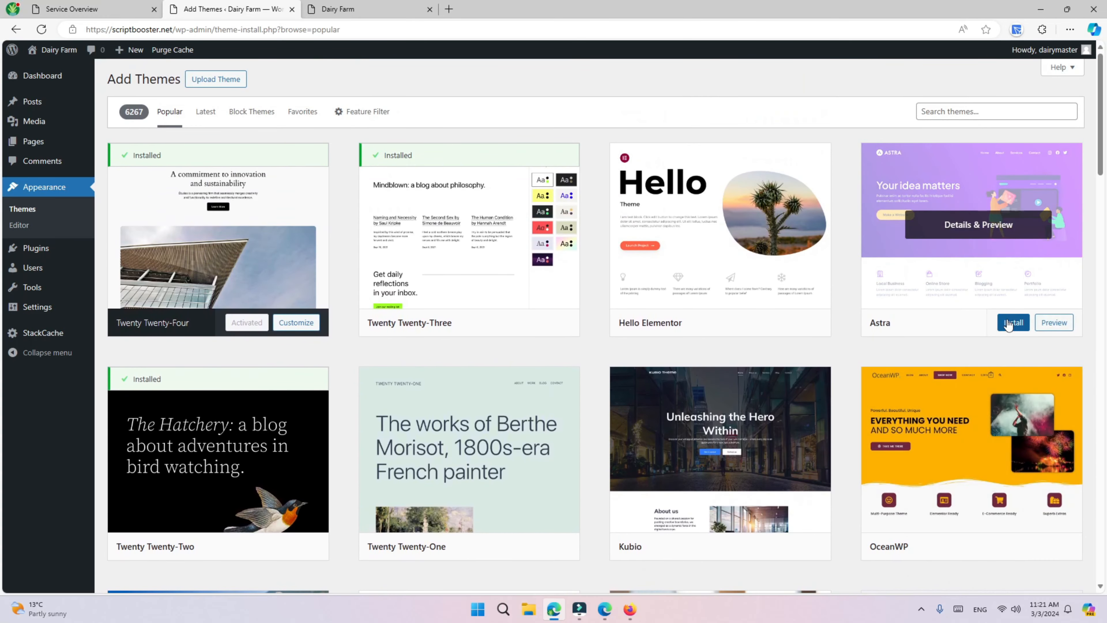
left_click(1009, 325)
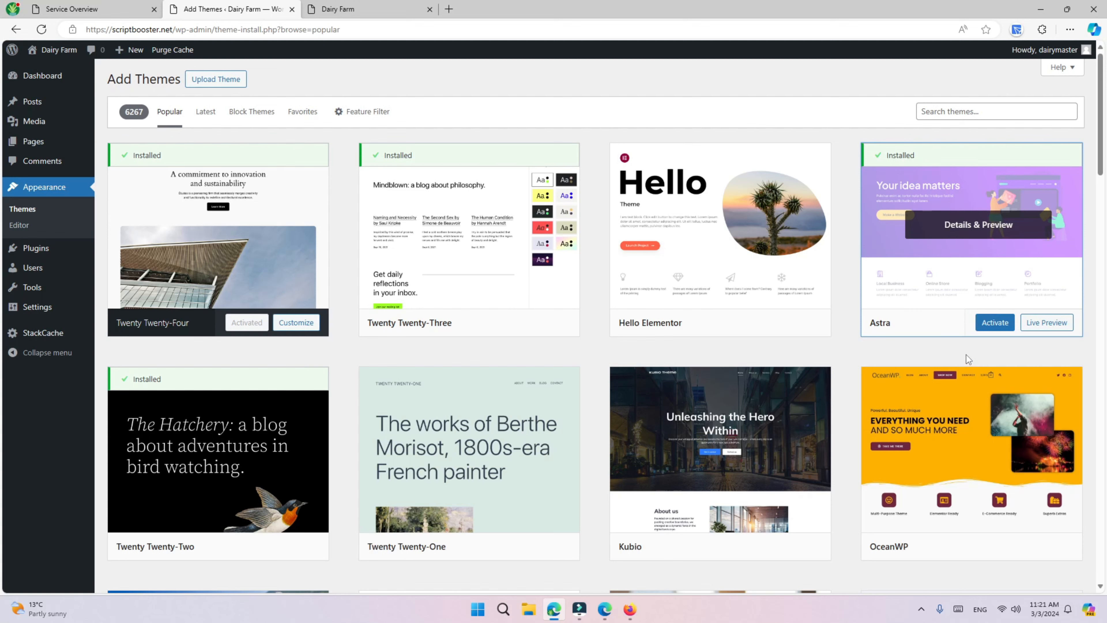
left_click(988, 325)
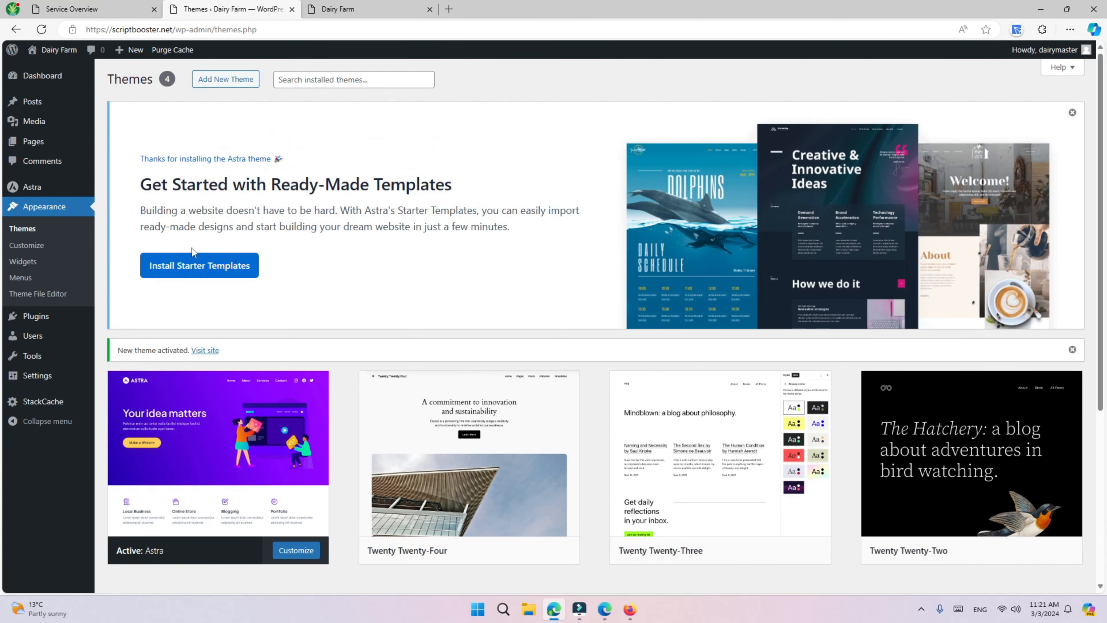
- Install Astra's Starter Templates, reload the blank page, and return to the Themes list
left_click(170, 275)
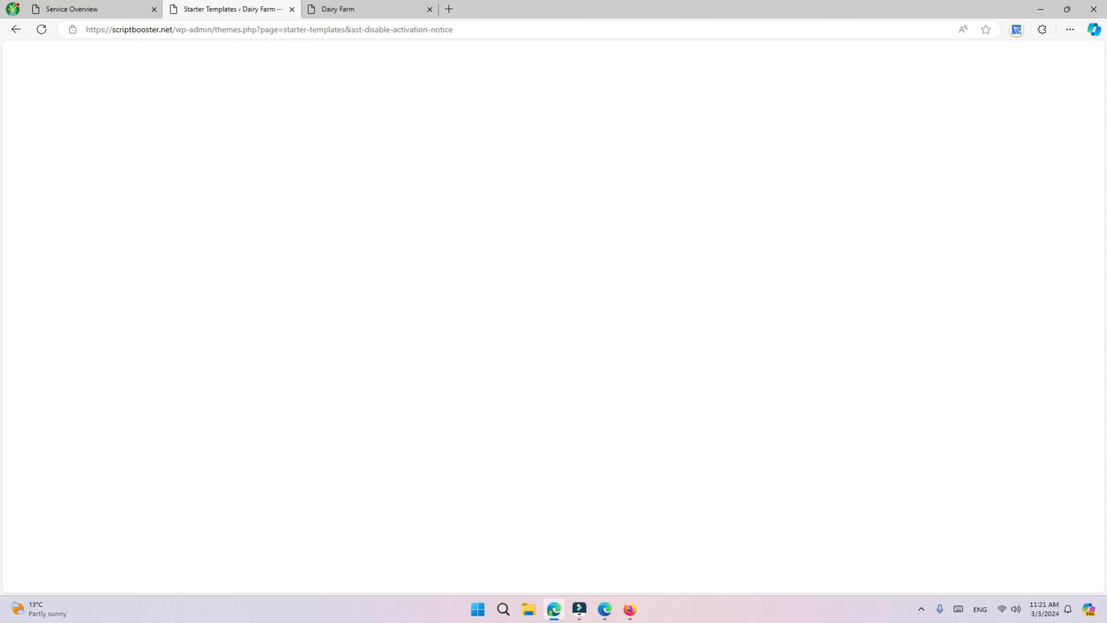
left_click(330, 168)
left_click(46, 31)
left_click(41, 30)
left_click(18, 32)
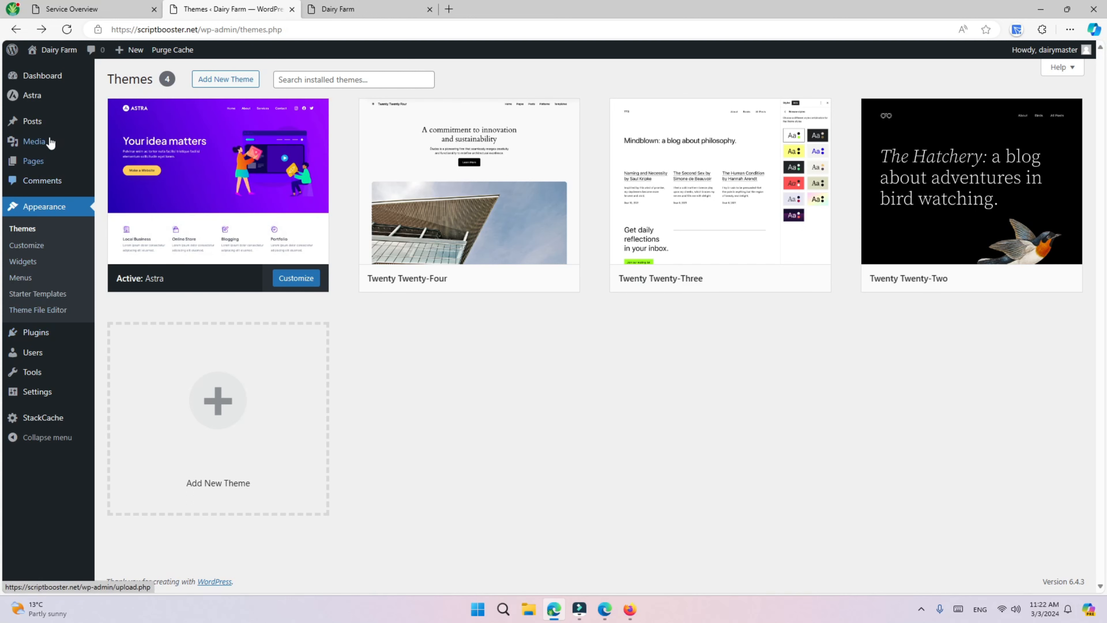
- Open the Astra settings and Site Builder, then leave it for the Starter Templates screen
left_click(48, 99)
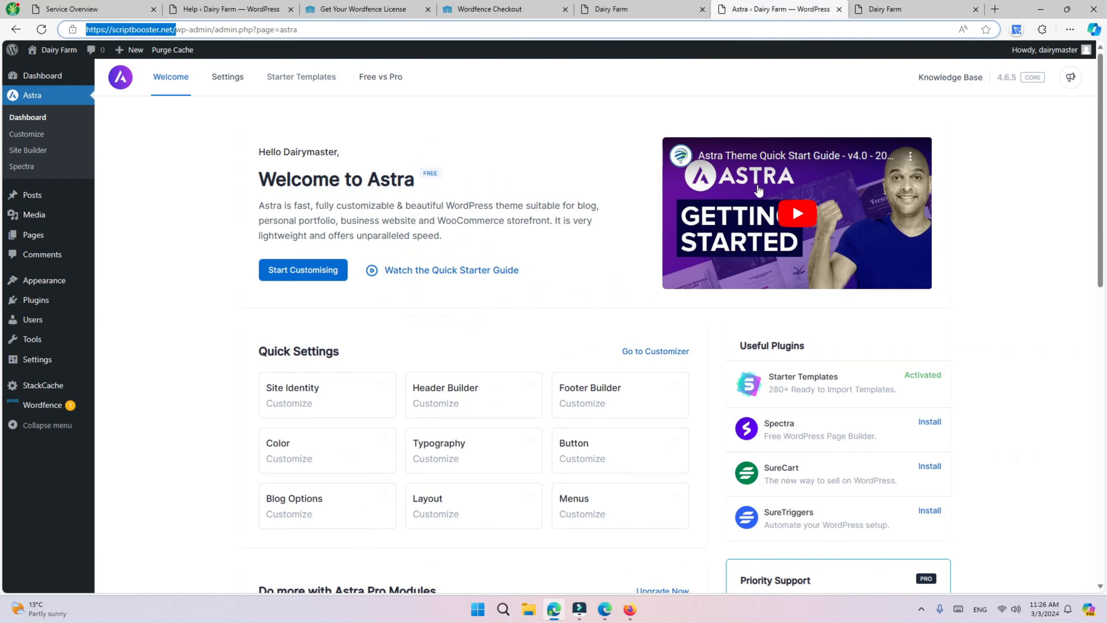
left_click(887, 5)
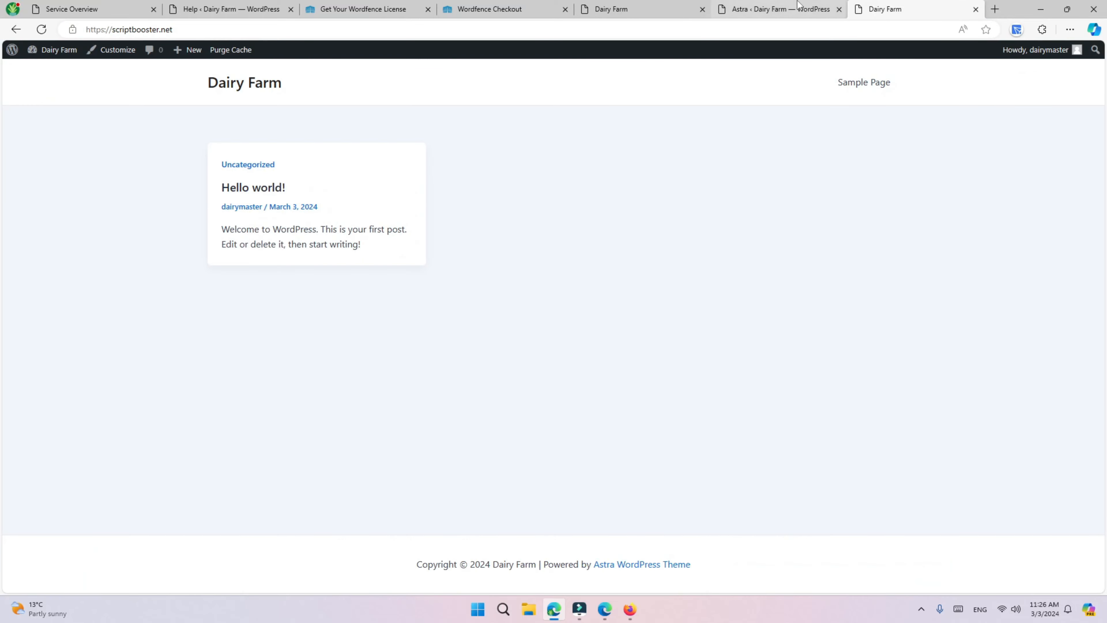
left_click(778, 8)
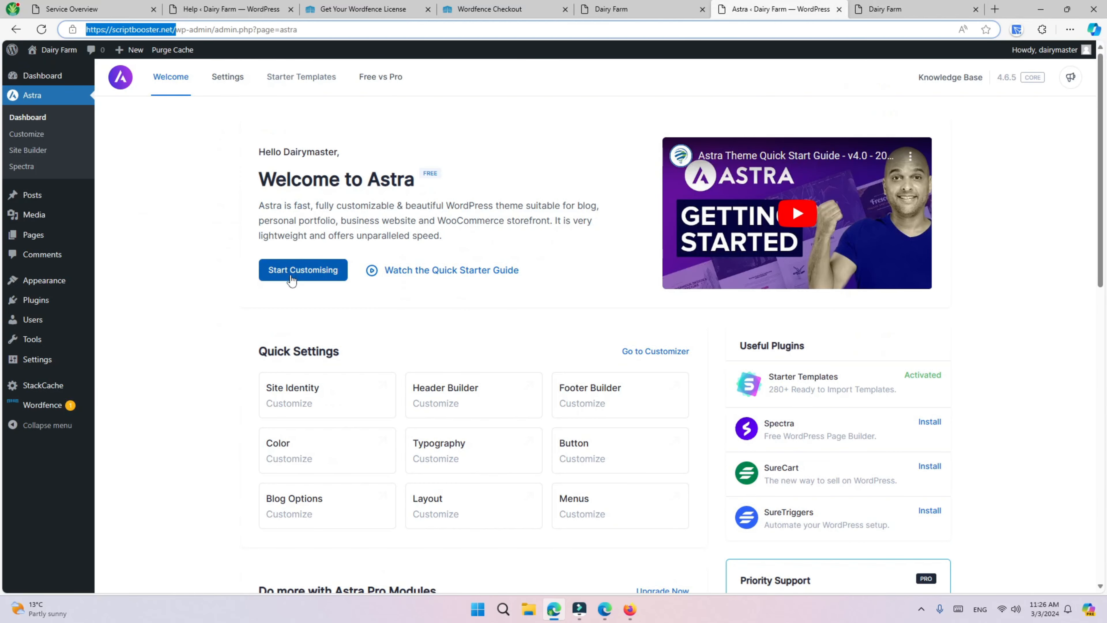
scroll(292, 279, "down", 6)
scroll(405, 317, "up", 6)
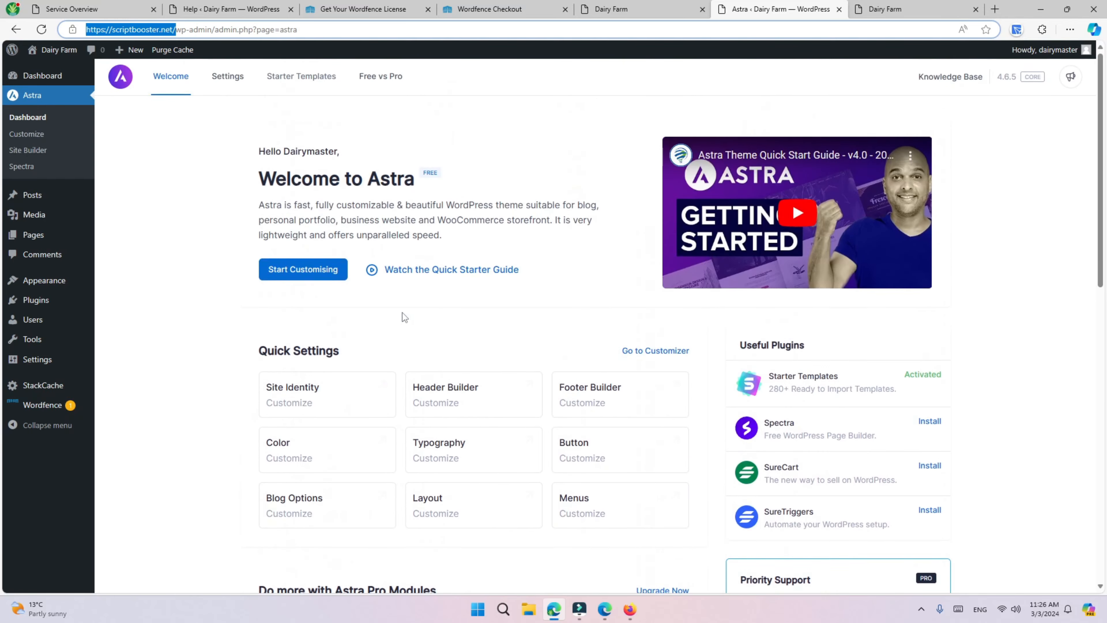
left_click(58, 151)
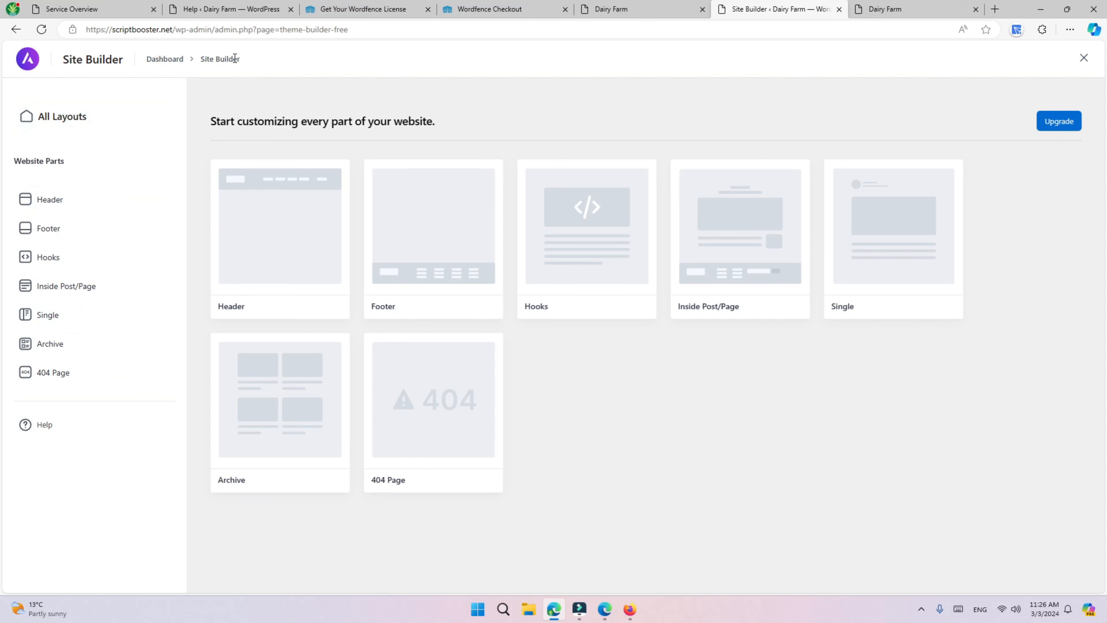
left_click(1083, 59)
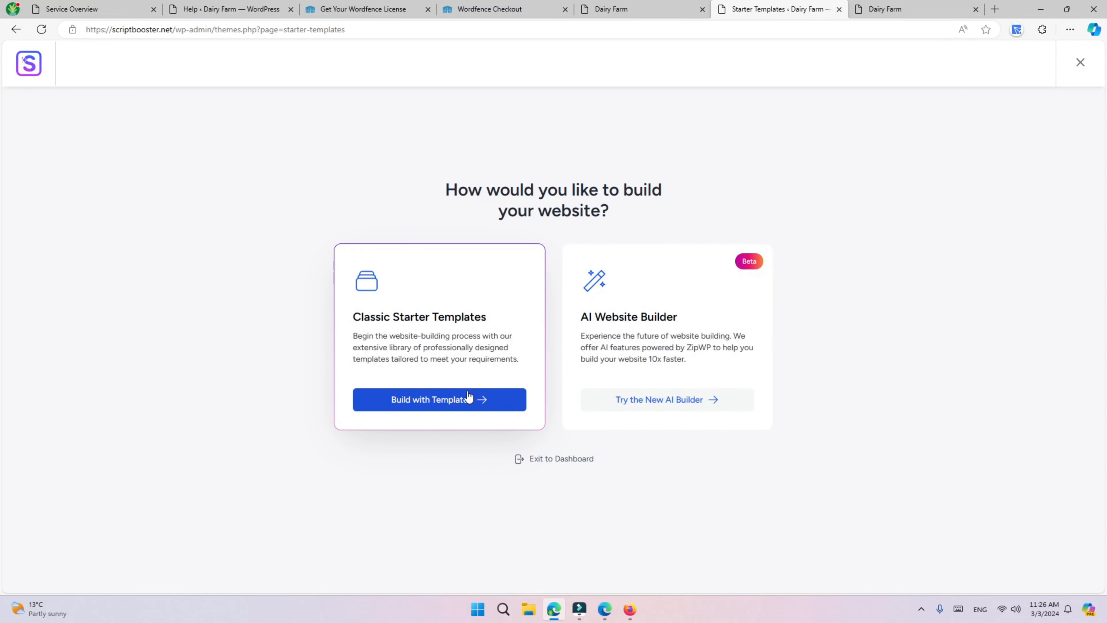
- Pick classic starter templates for Elementor, search 'dairy', and browse the suggested designs
left_click(453, 406)
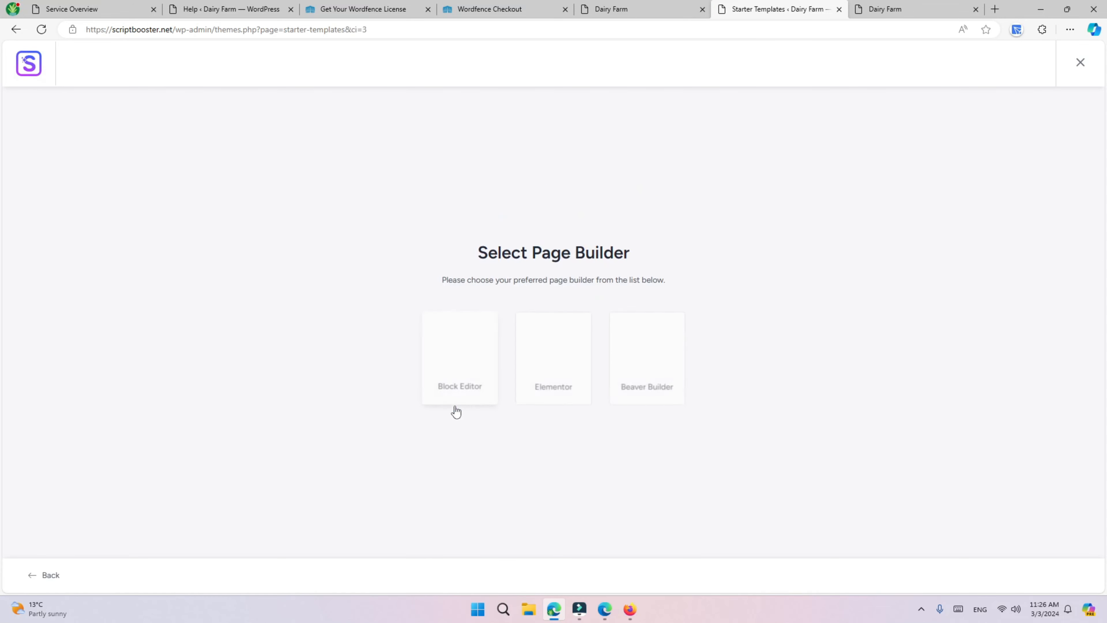
left_click(533, 378)
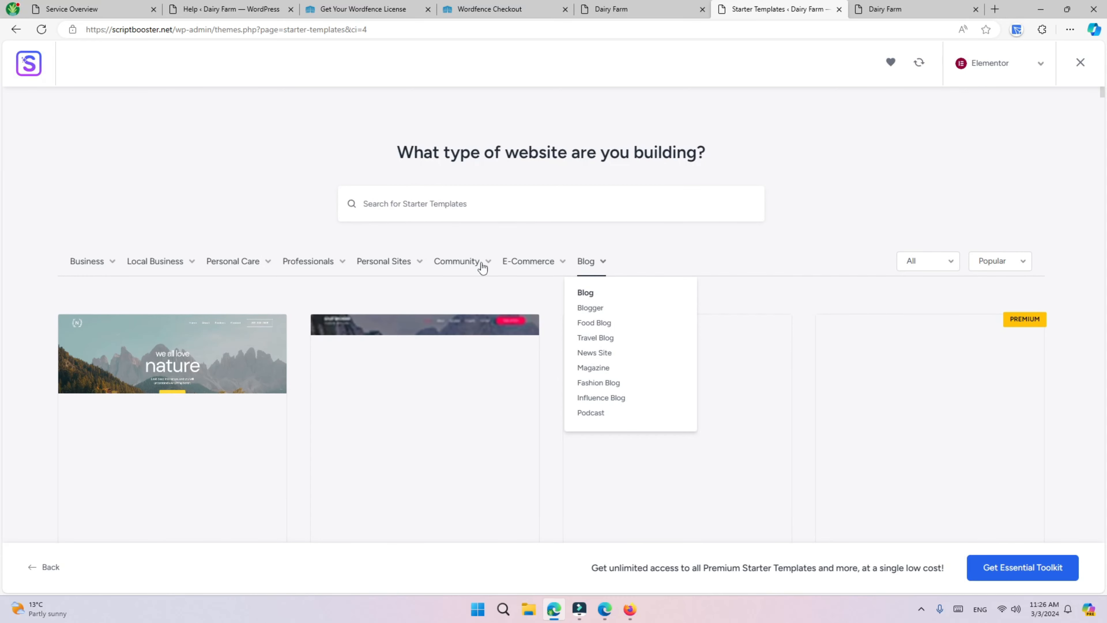
left_click(440, 199)
type("da")
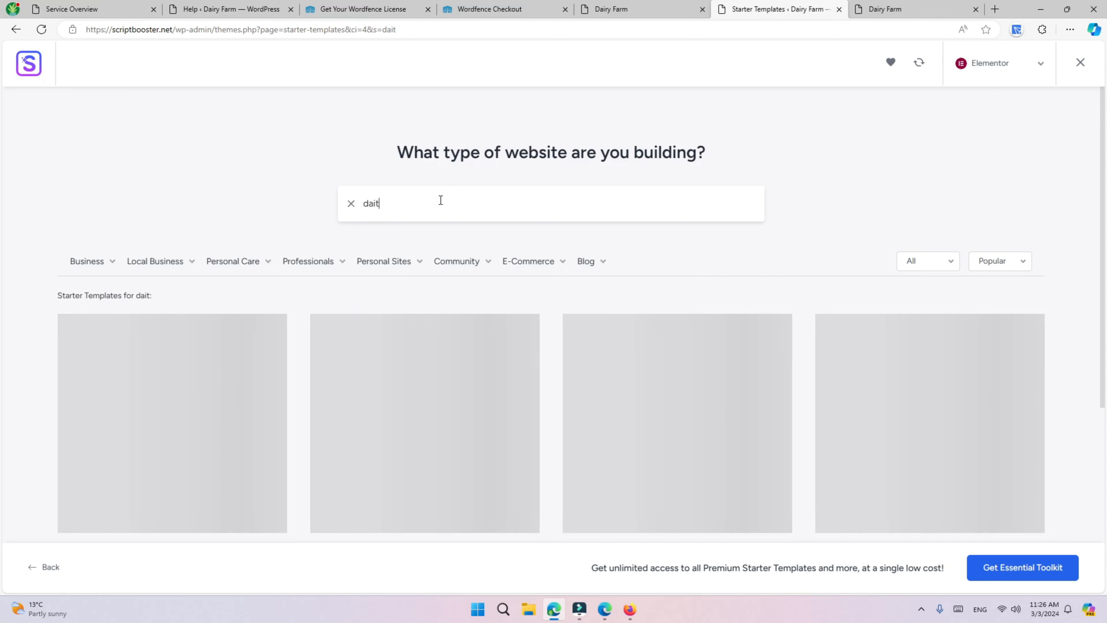
type("iry")
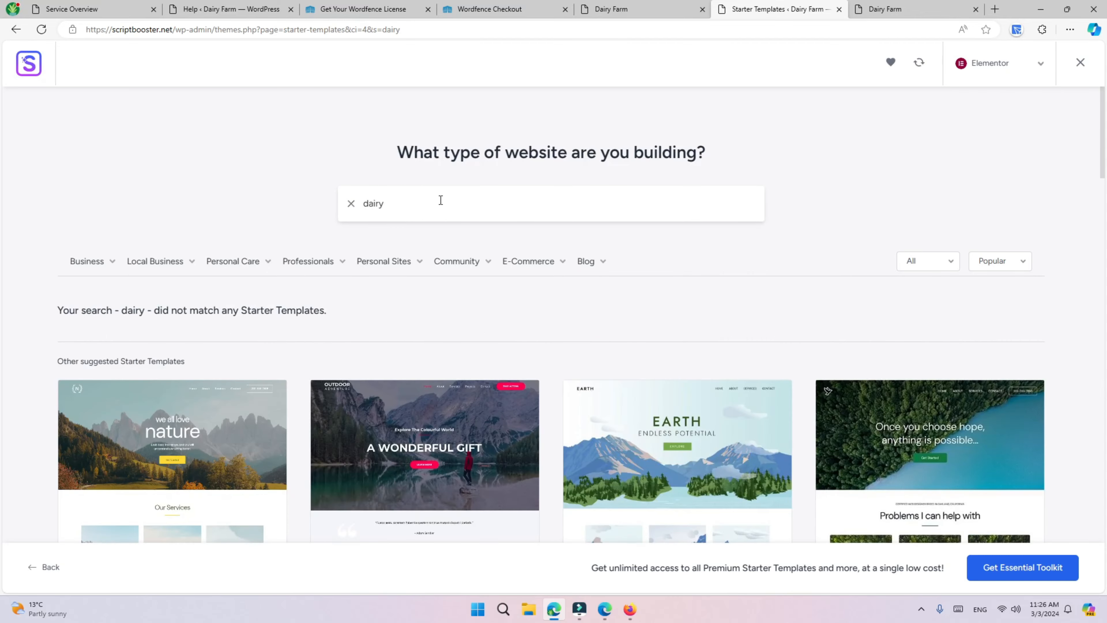
scroll(365, 210, "down", 10)
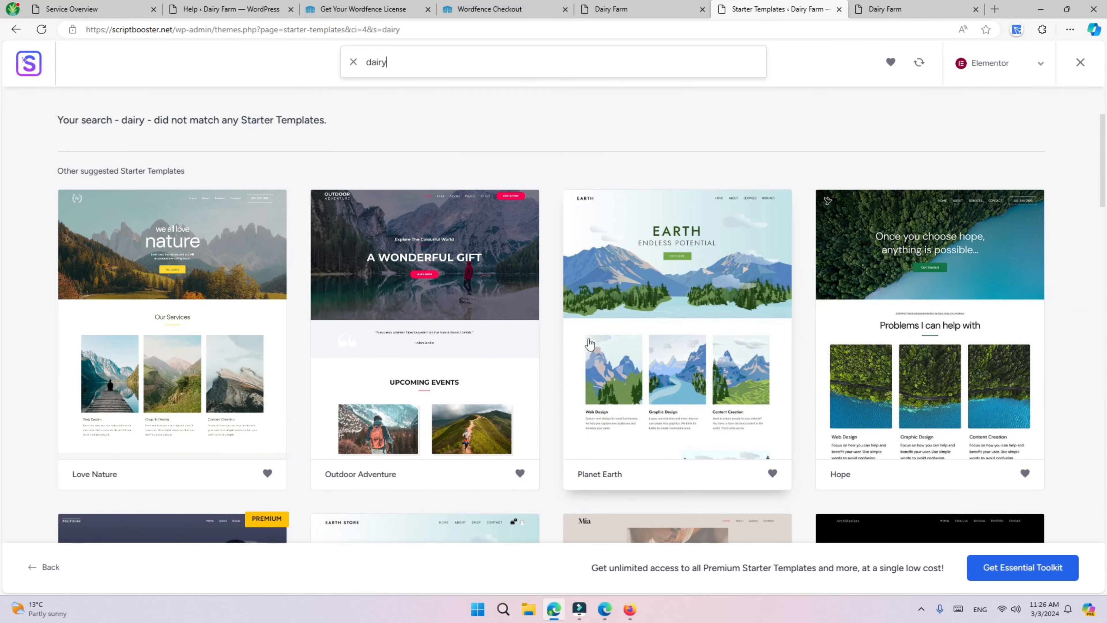
scroll(589, 344, "down", 9)
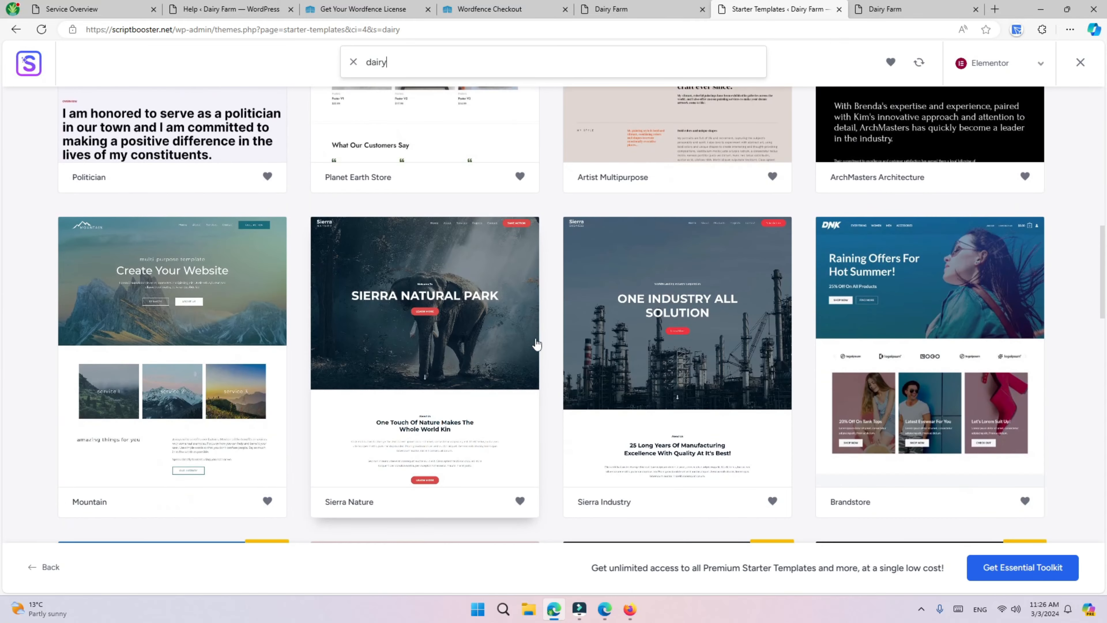
scroll(540, 336, "down", 11)
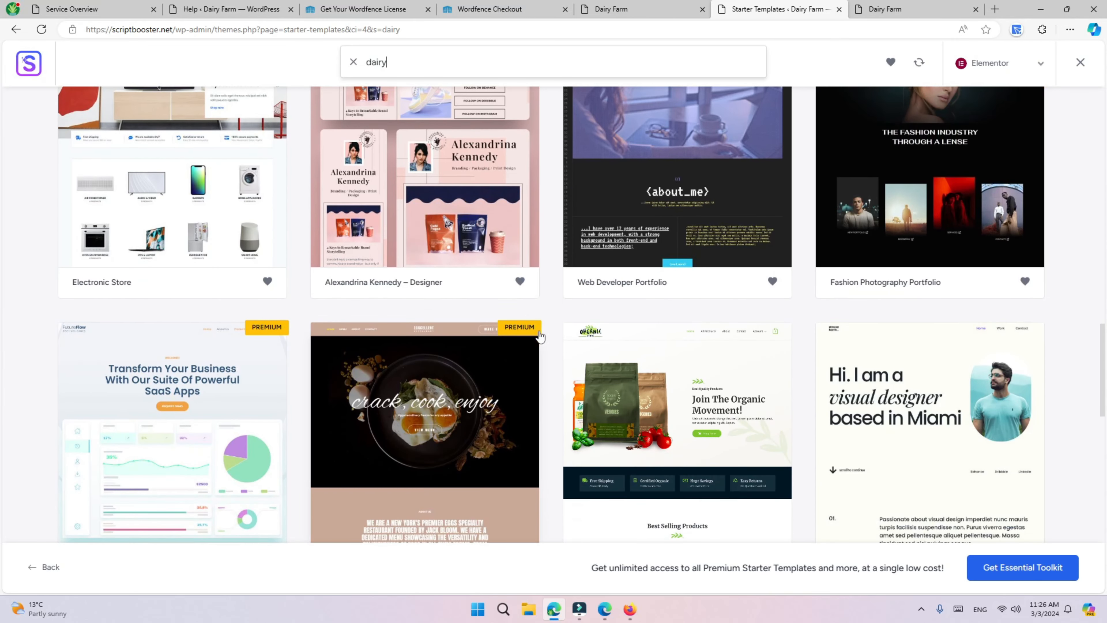
scroll(540, 336, "up", 2)
scroll(540, 336, "up", 7)
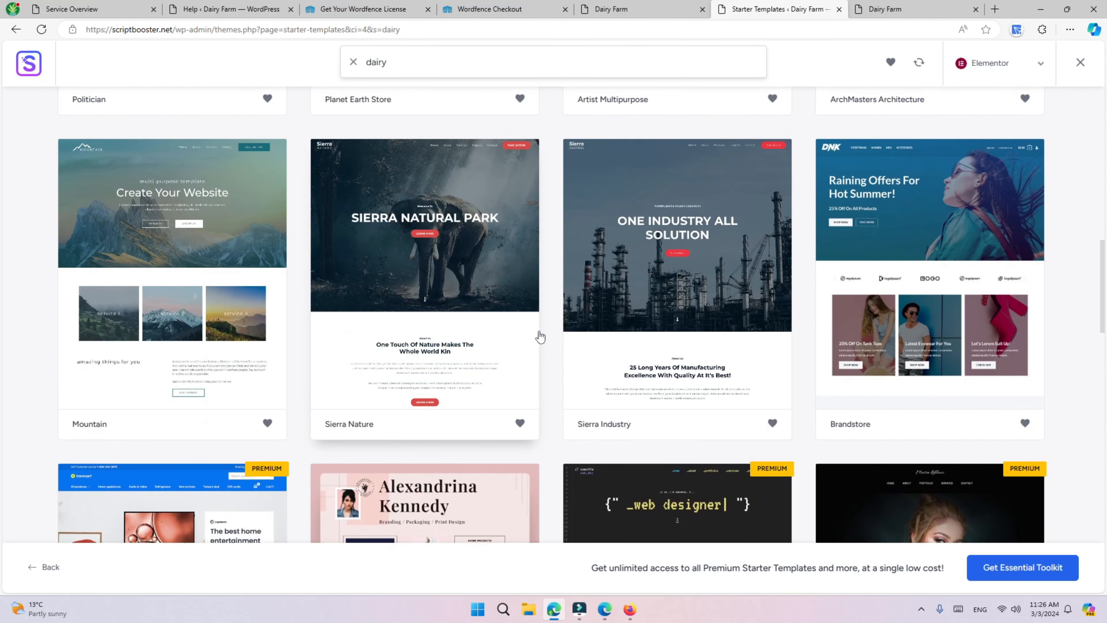
scroll(539, 336, "down", 15)
scroll(540, 337, "down", 11)
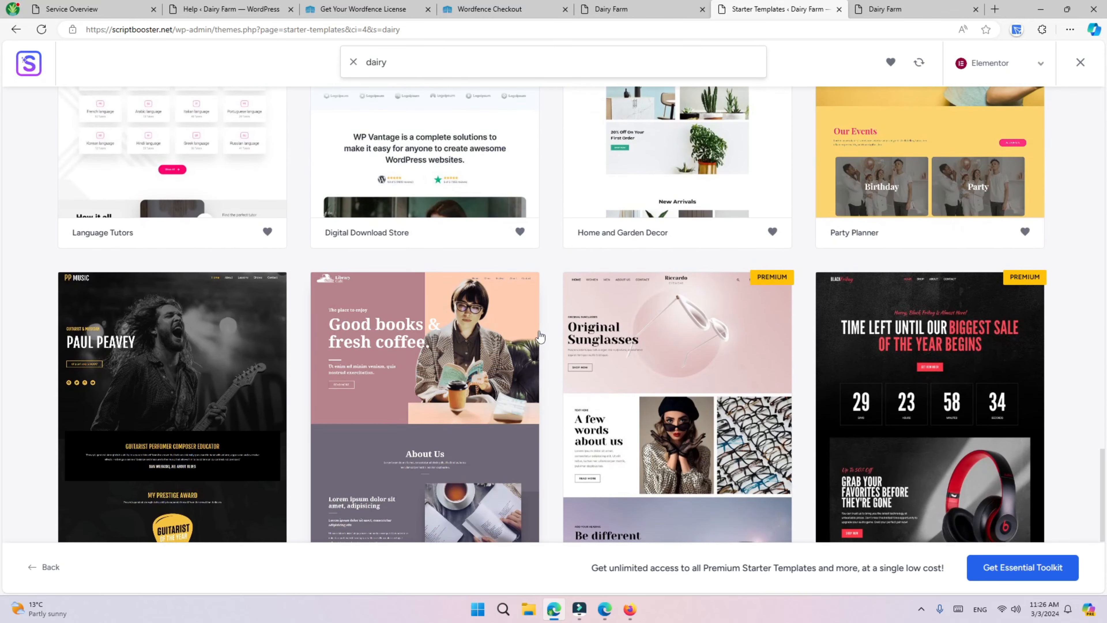
scroll(540, 337, "down", 4)
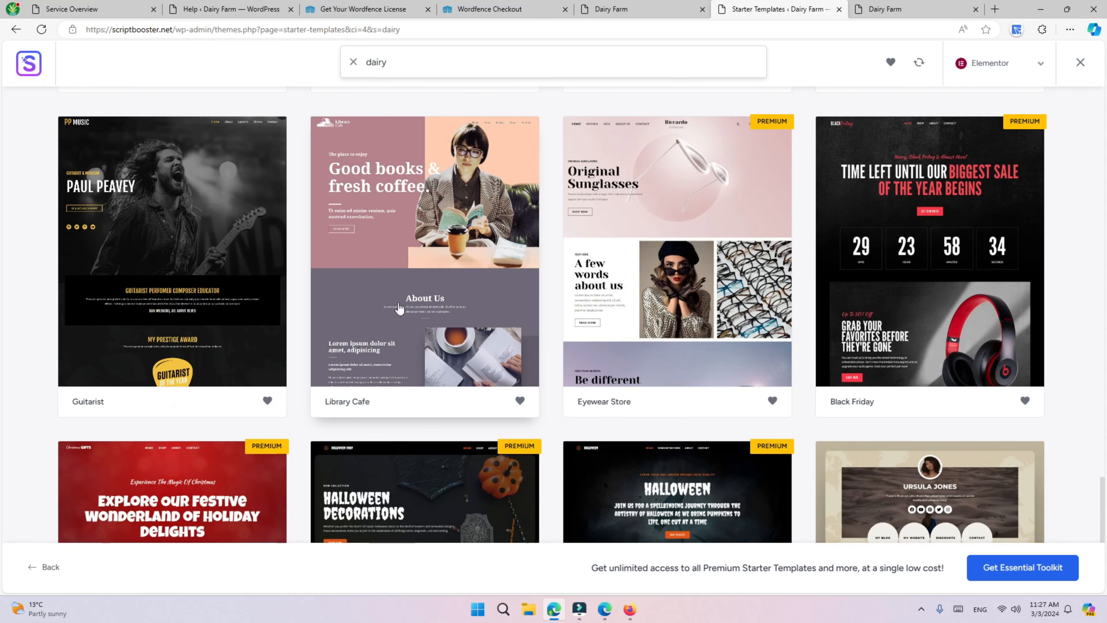
scroll(406, 307, "up", 4)
scroll(403, 344, "down", 8)
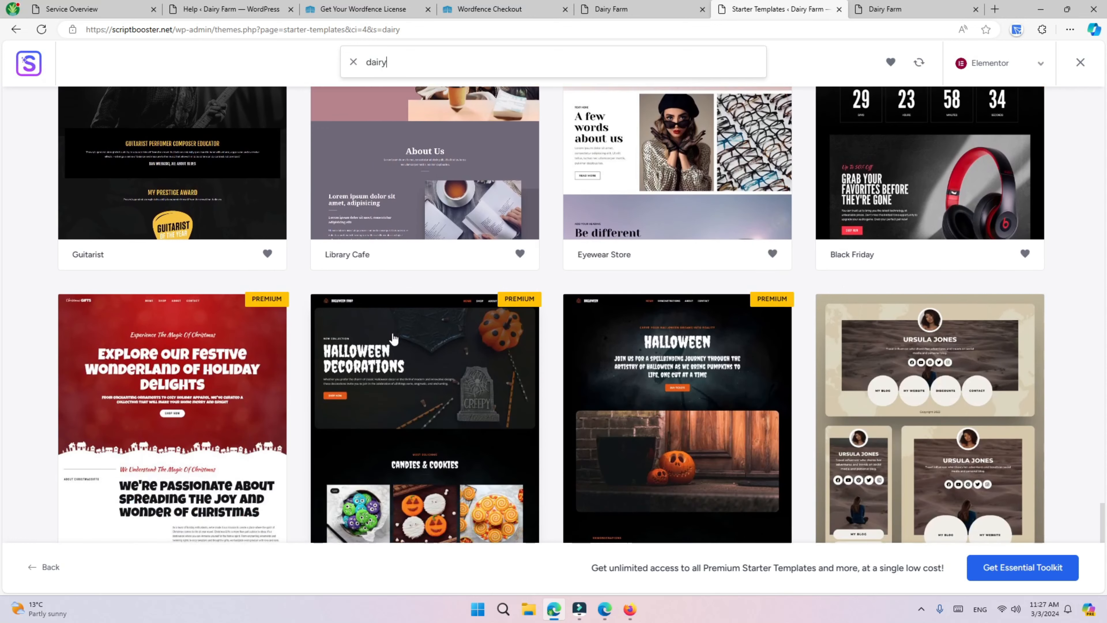
scroll(586, 371, "up", 5)
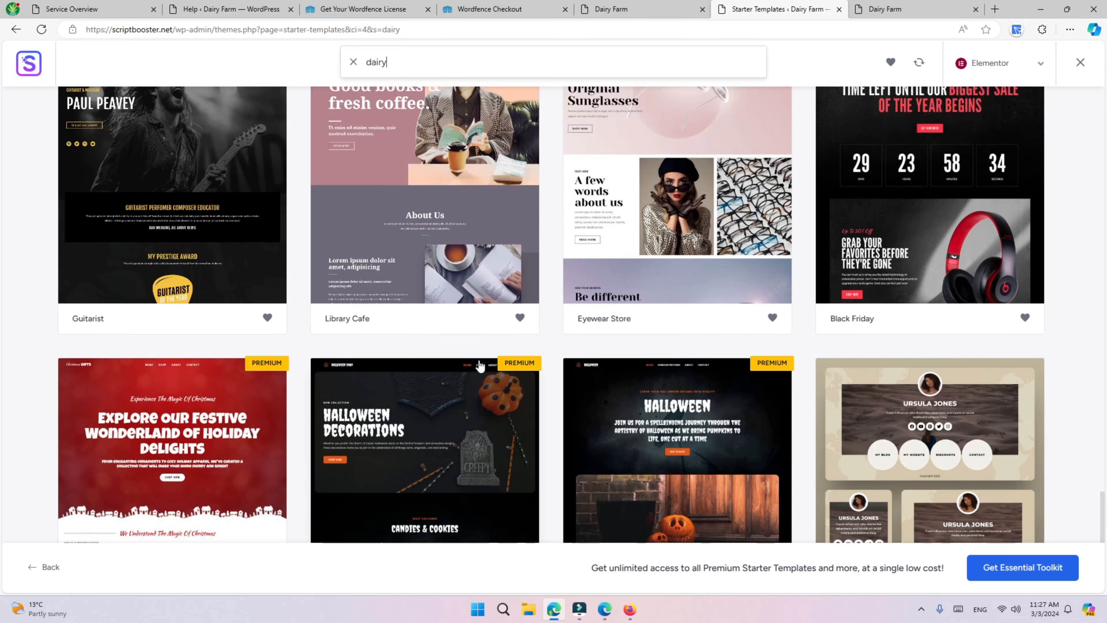
- Choose the Organic Store starter template
left_click(460, 290)
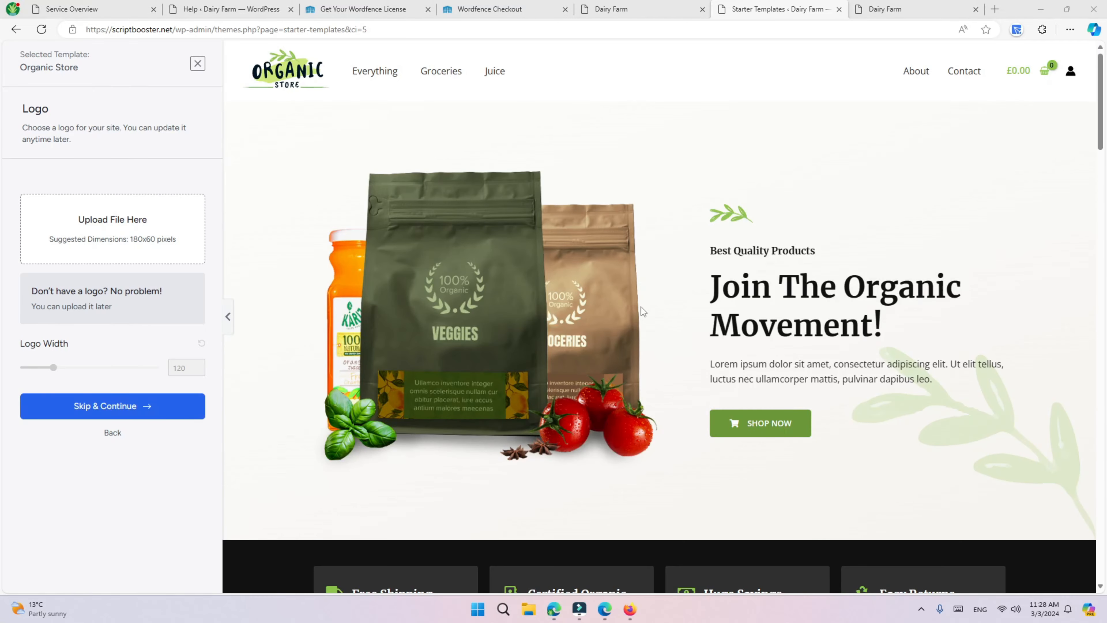
scroll(615, 270, "down", 20)
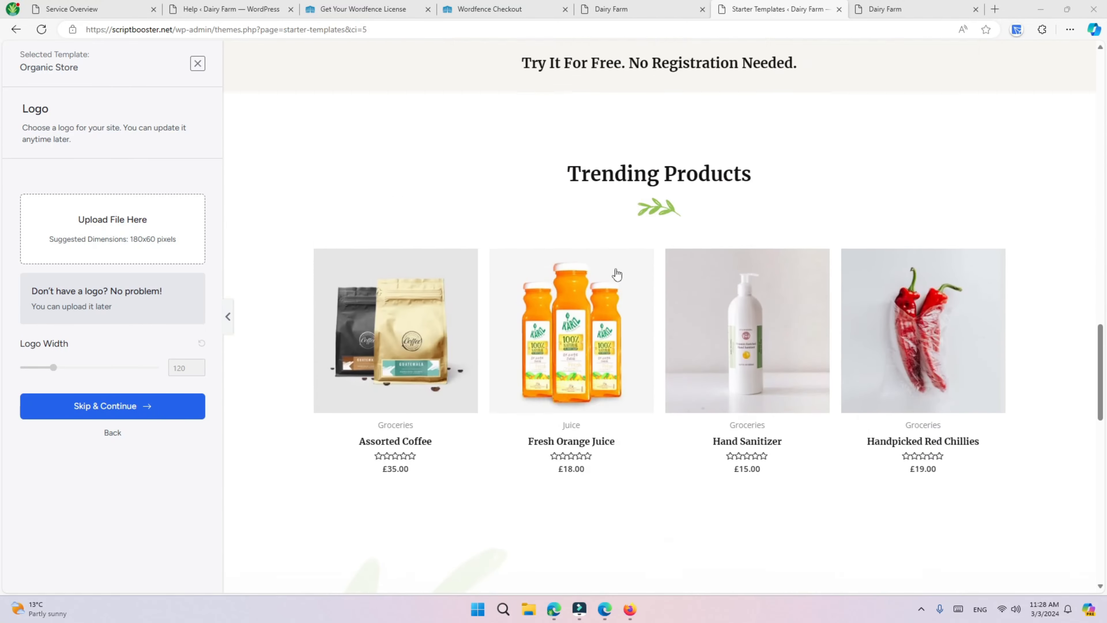
scroll(615, 266, "down", 15)
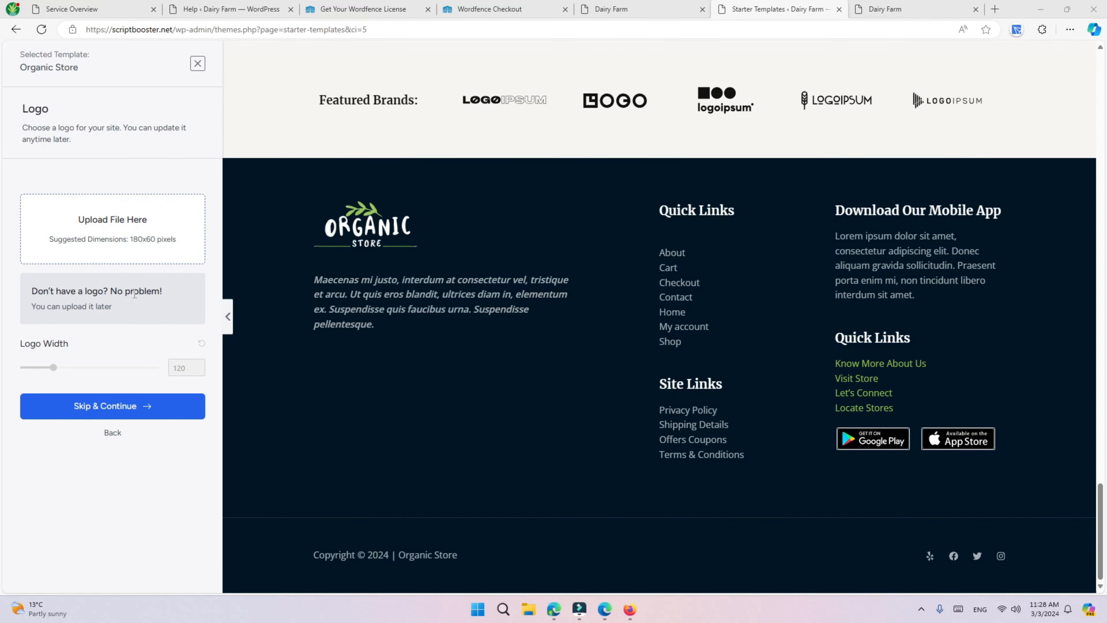
- Use the Dairy Farm image as the logo at width 180 and continue
left_click(111, 243)
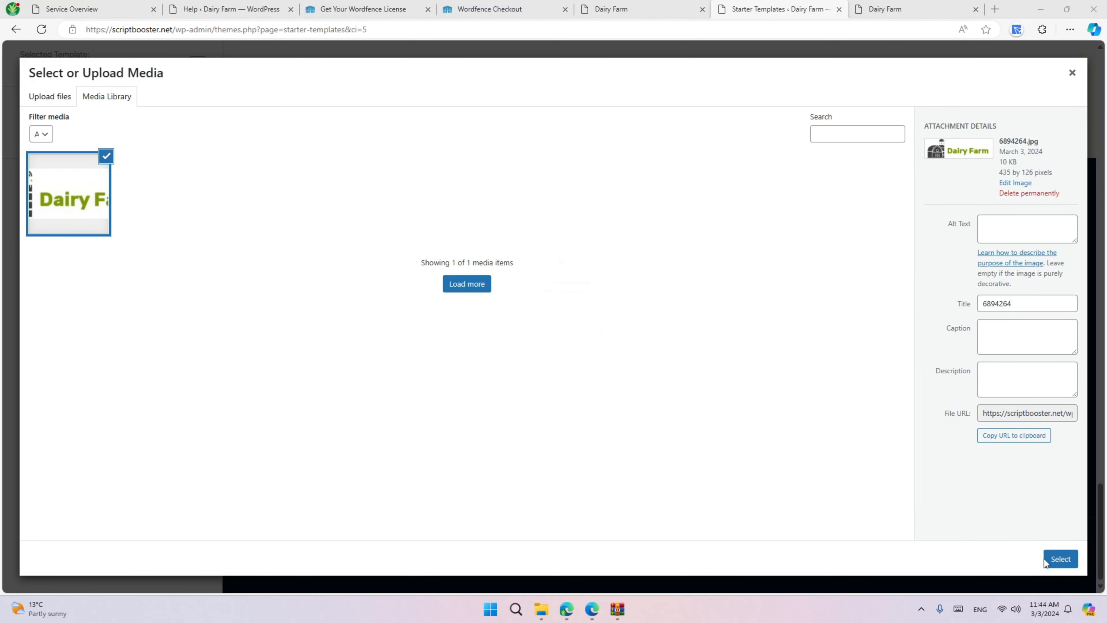
left_click(1060, 560)
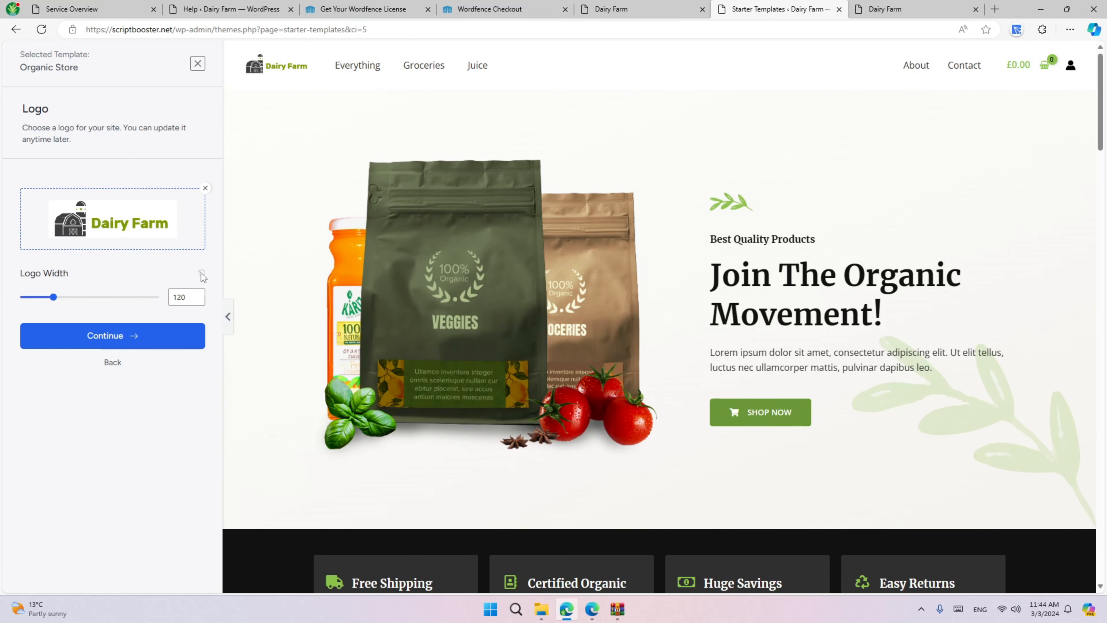
mouse_move(58, 299)
left_mouse_down()
mouse_move(91, 298)
mouse_move(62, 301)
mouse_move(80, 303)
mouse_move(71, 304)
left_mouse_up()
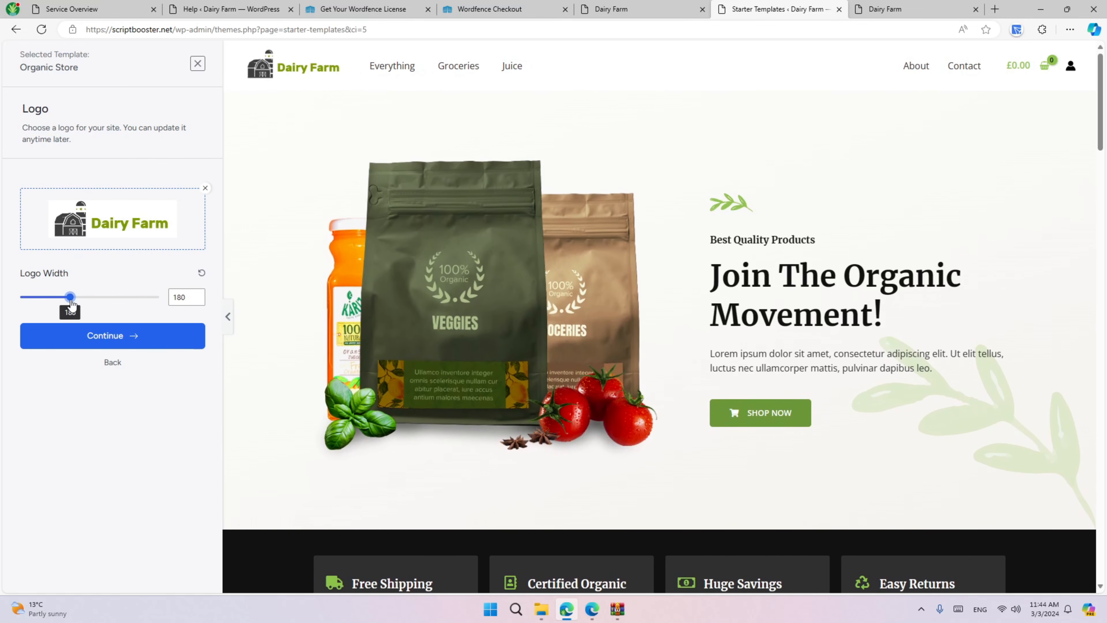
left_click(101, 335)
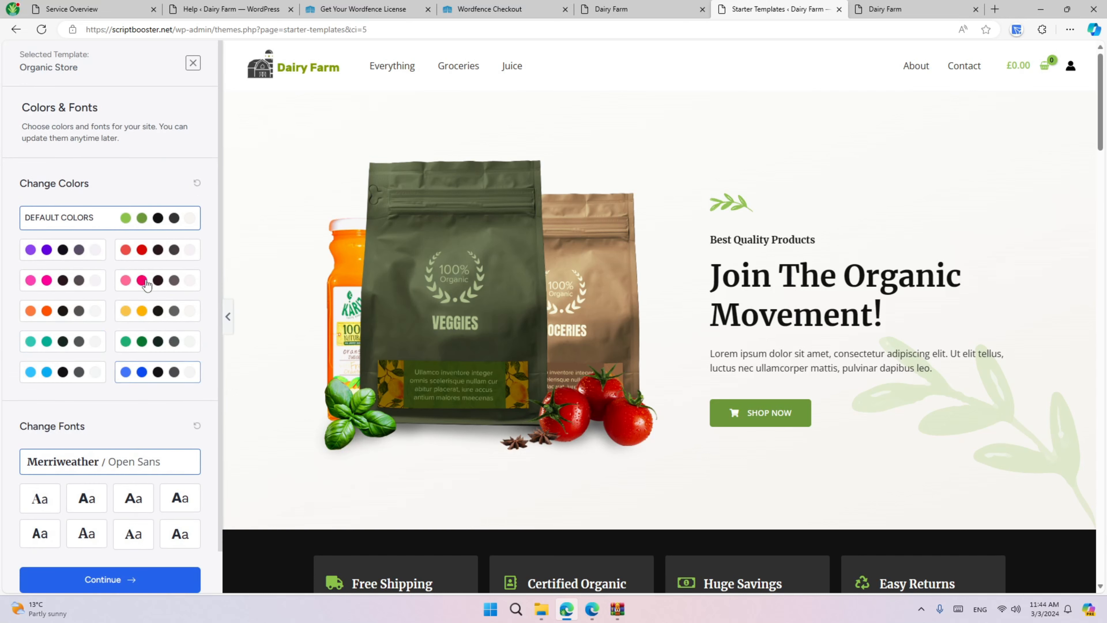
- Preview the green and teal palettes, keep the default colours, and build the site
left_click(159, 342)
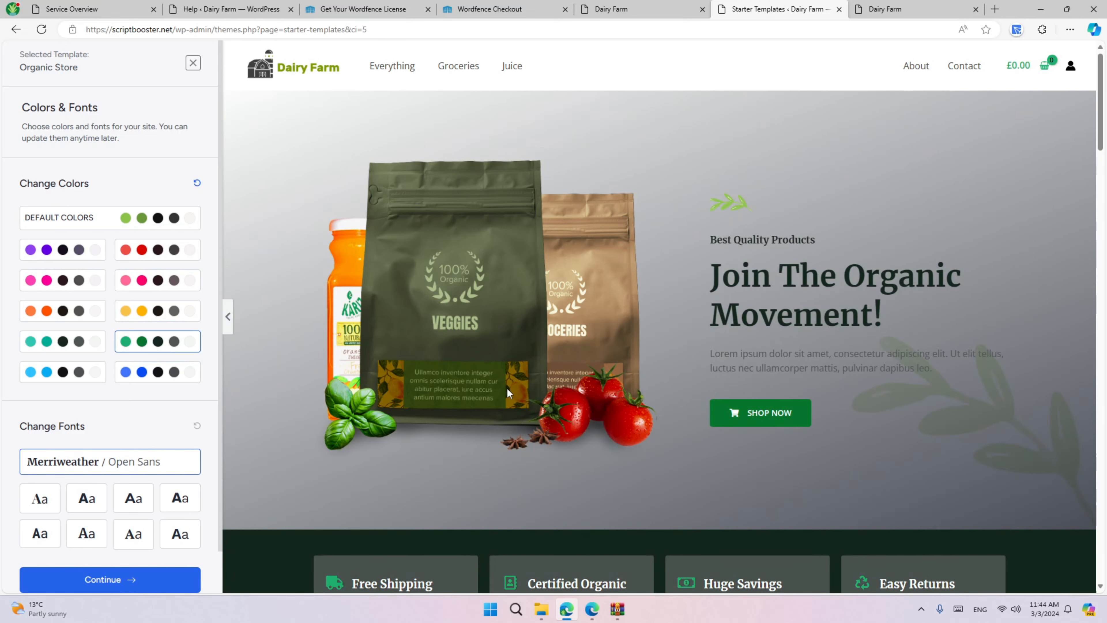
left_click(145, 222)
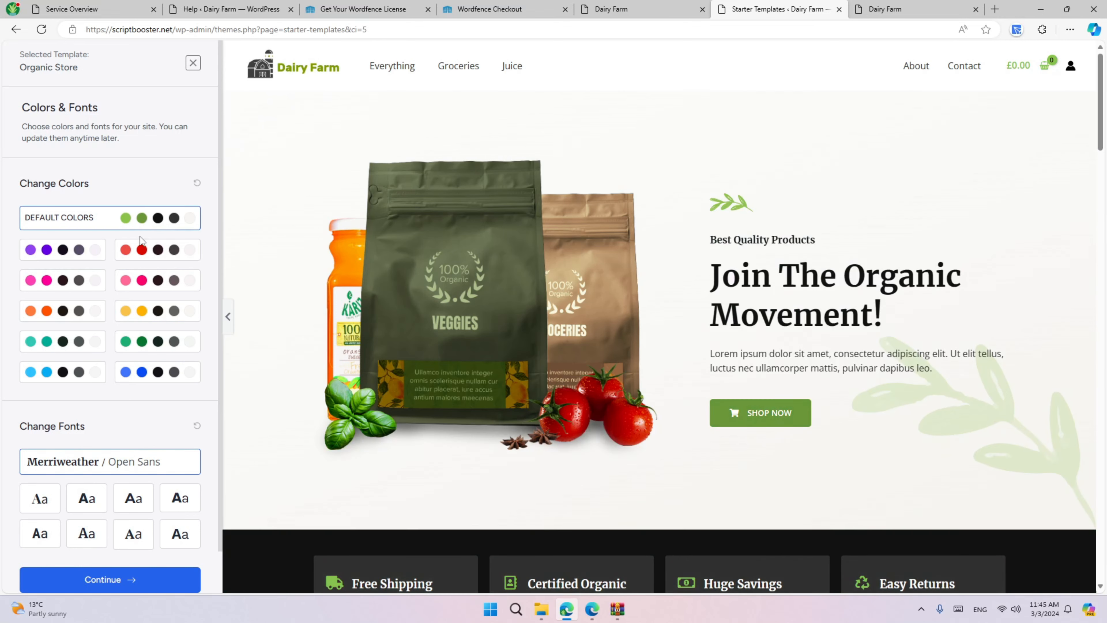
left_click(49, 354)
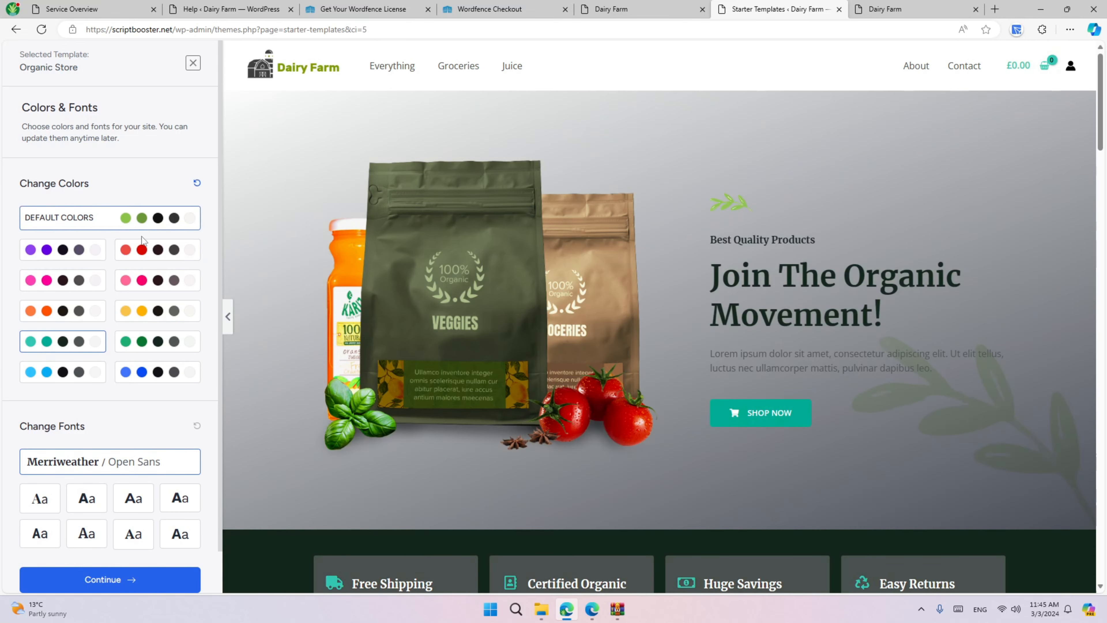
left_click(153, 222)
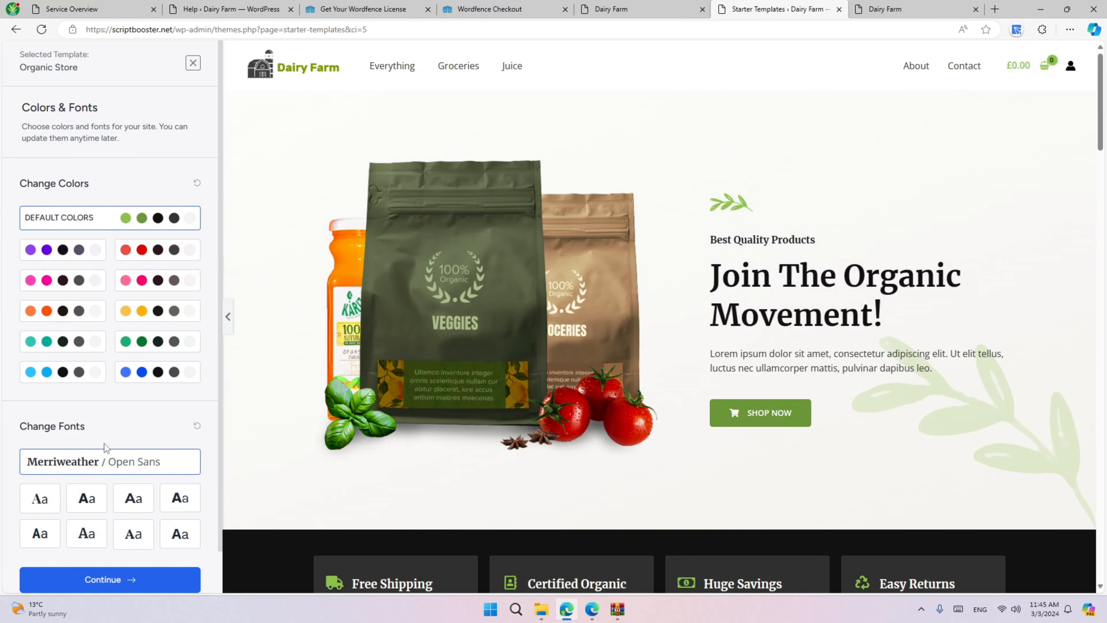
scroll(133, 424, "down", 1)
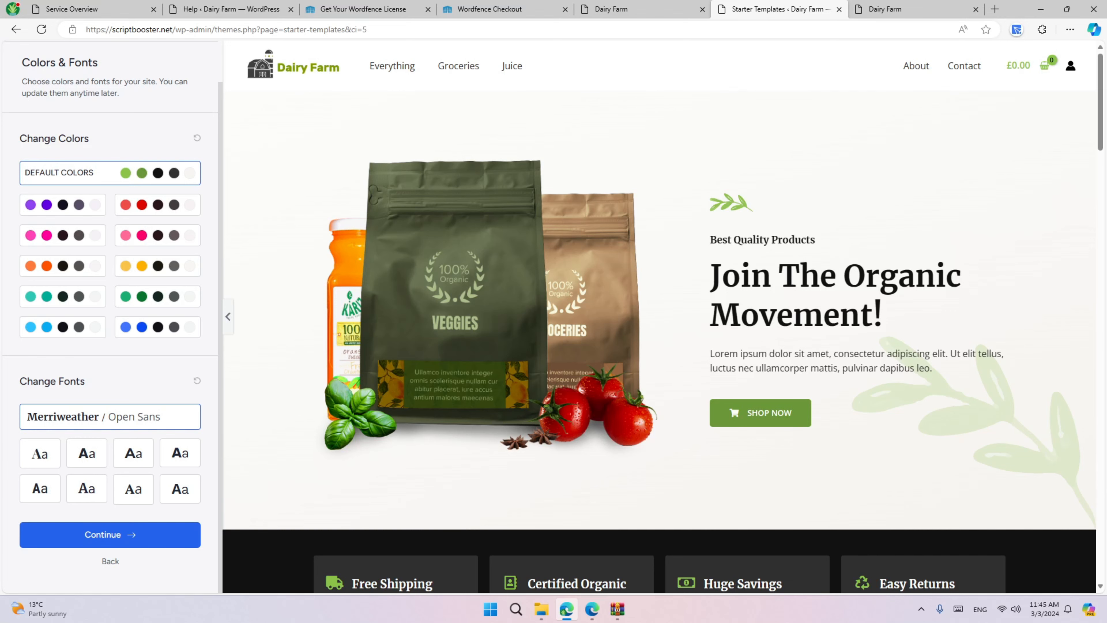
left_click(110, 534)
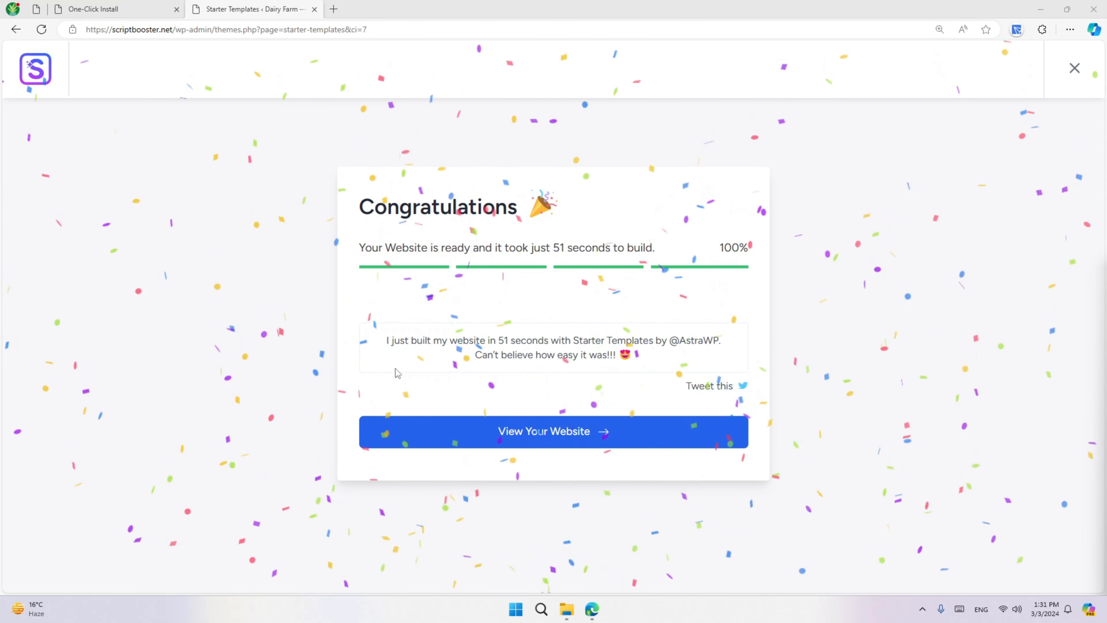
- Open the newly built Dairy Farm site and scroll through its 'Join The Organic Movement!' homepage
left_click(513, 436)
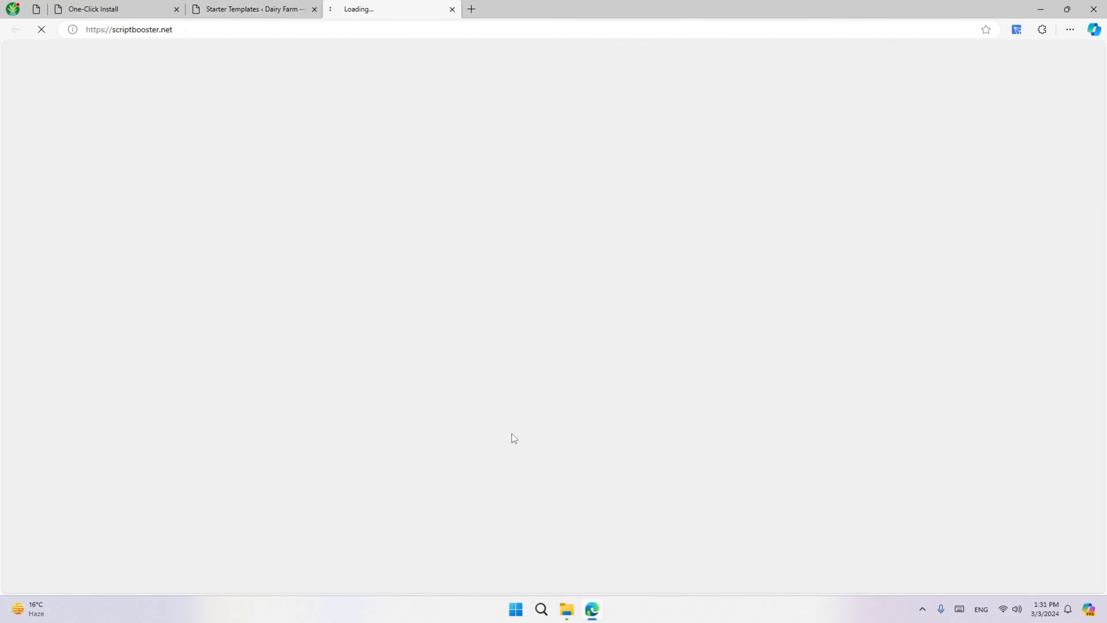
left_click(314, 9)
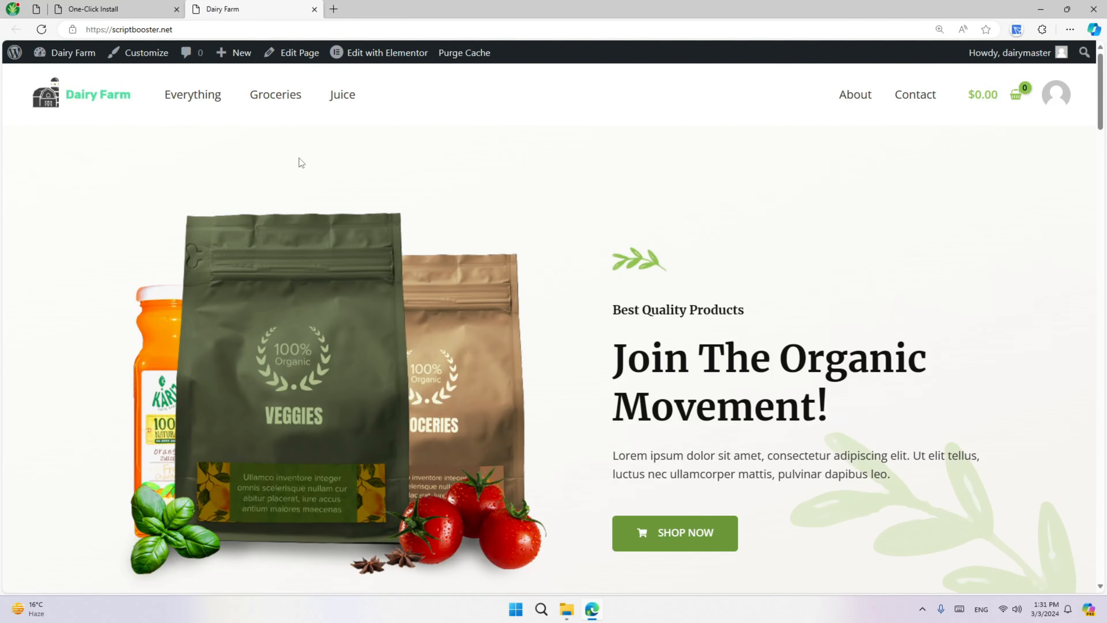
scroll(324, 321, "down", 6)
scroll(359, 314, "up", 6)
scroll(369, 322, "down", 7)
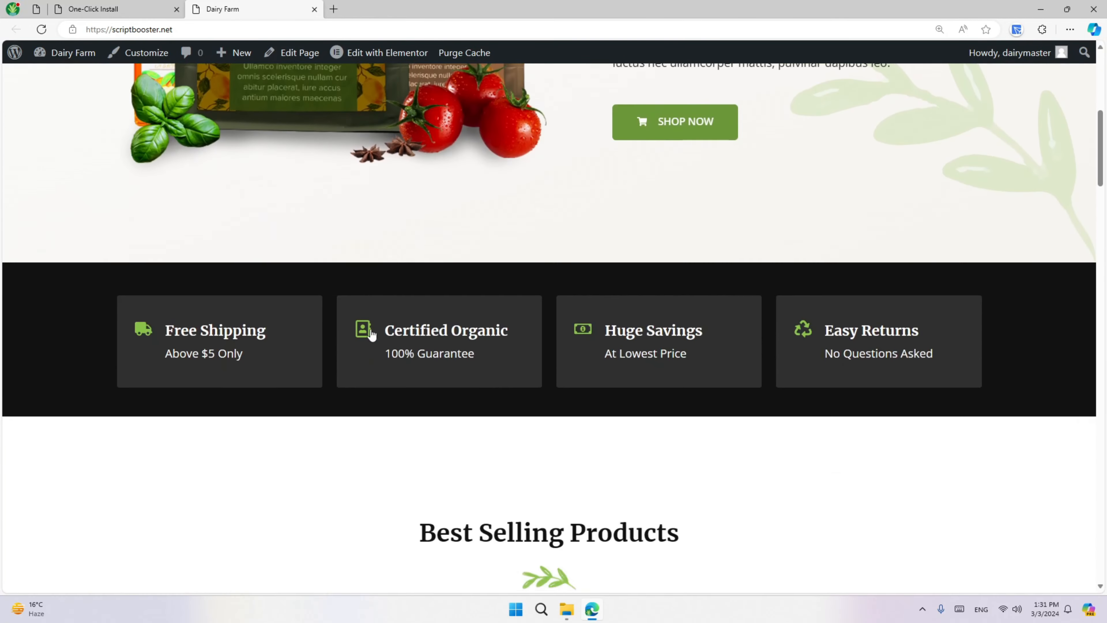
scroll(372, 334, "down", 12)
scroll(375, 339, "up", 5)
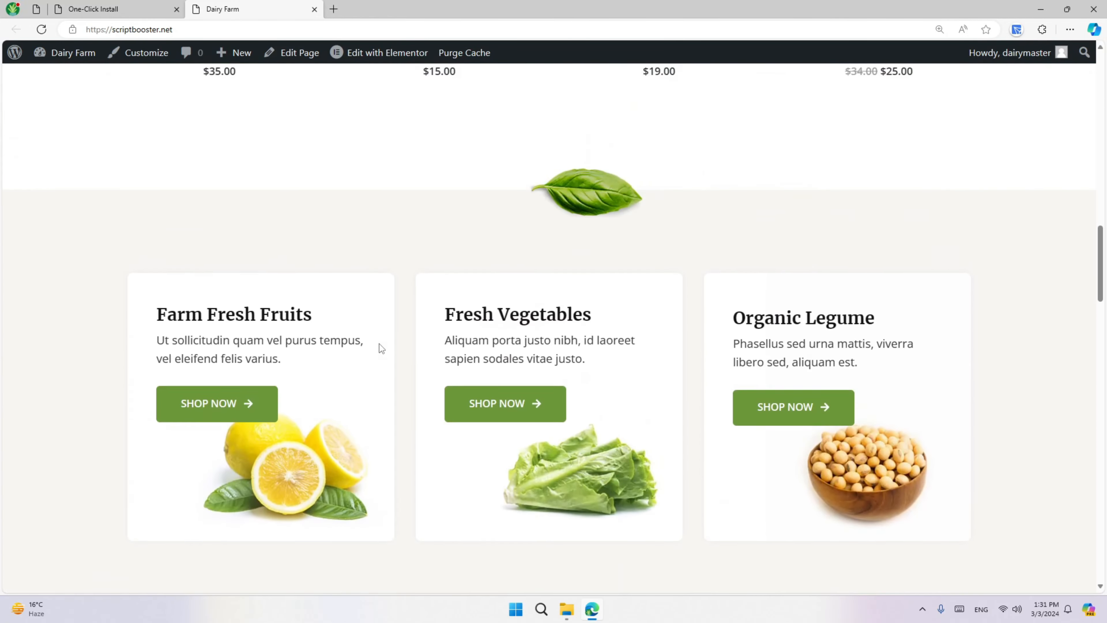
scroll(379, 343, "up", 14)
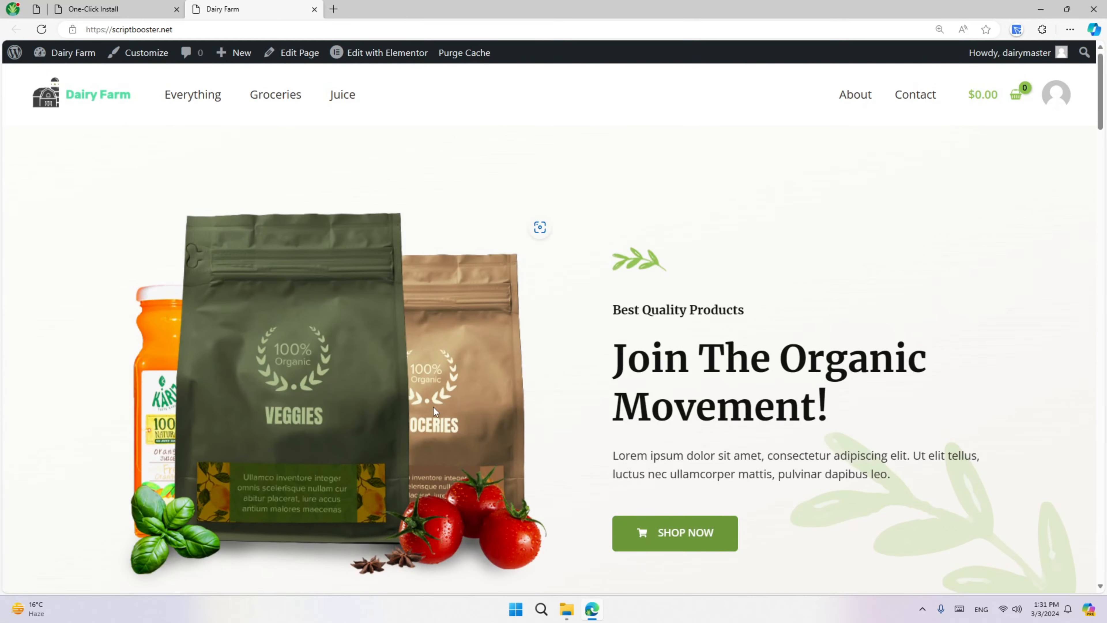
scroll(433, 407, "down", 20)
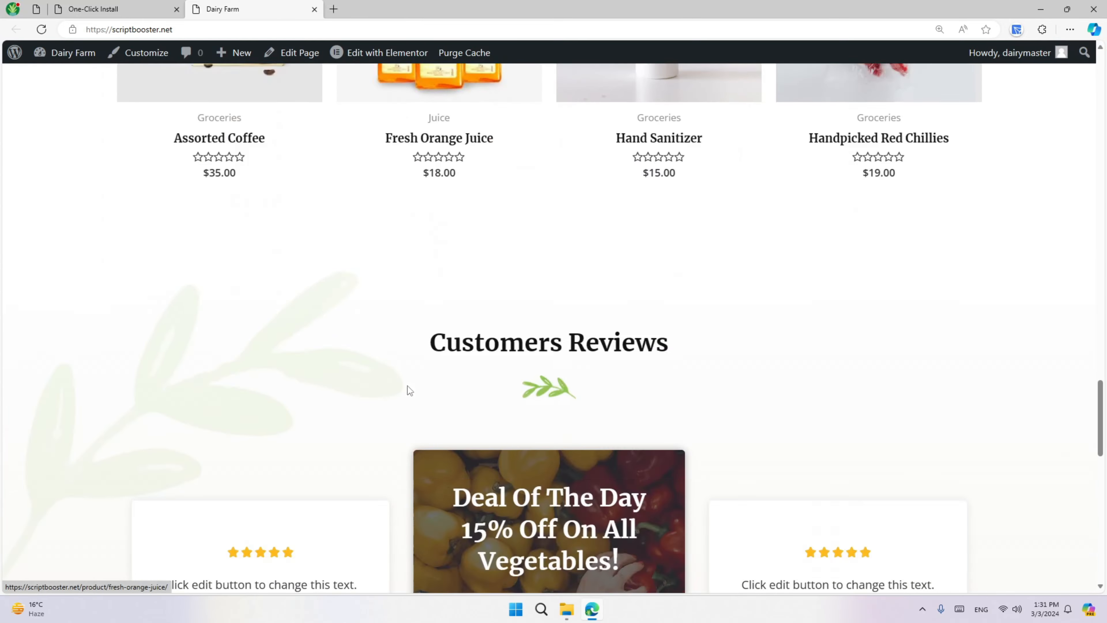
scroll(410, 395, "down", 14)
scroll(410, 393, "up", 20)
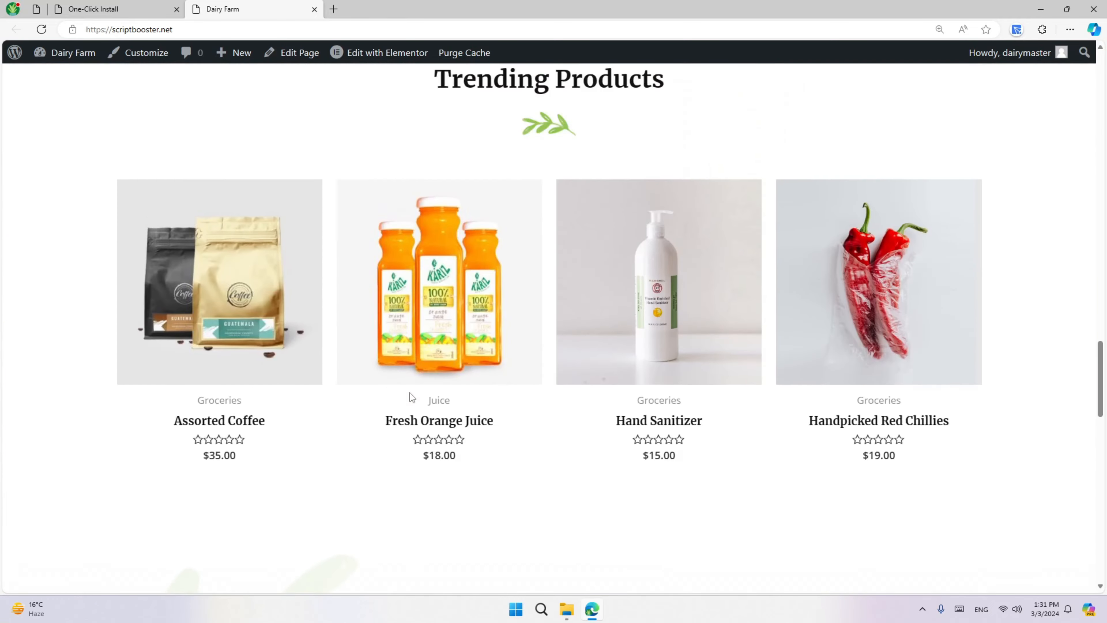
scroll(410, 393, "up", 12)
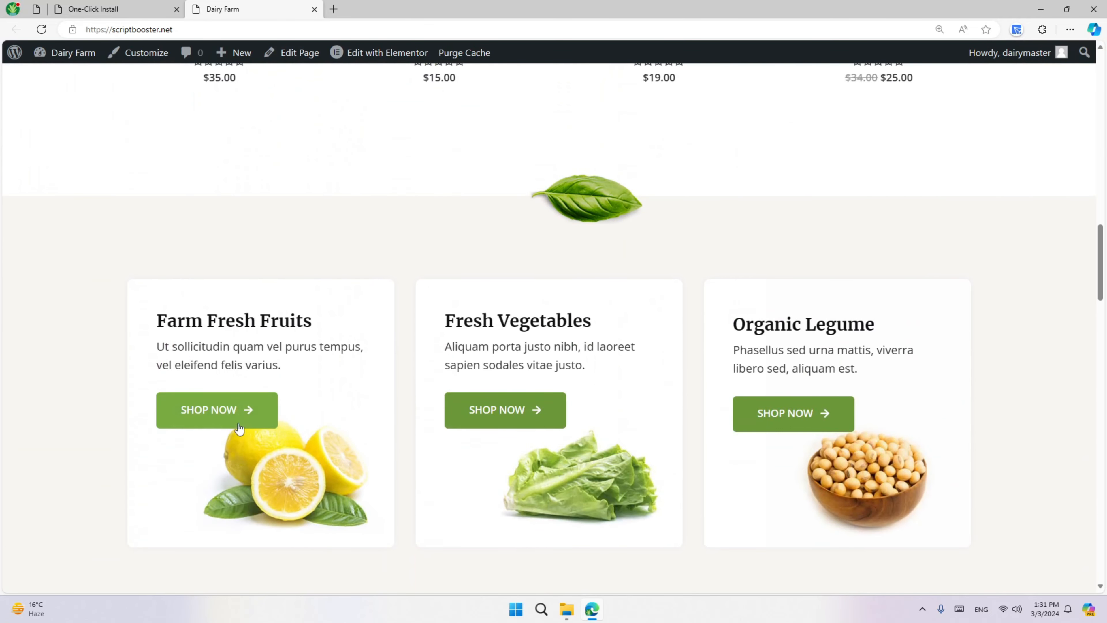
scroll(519, 408, "up", 8)
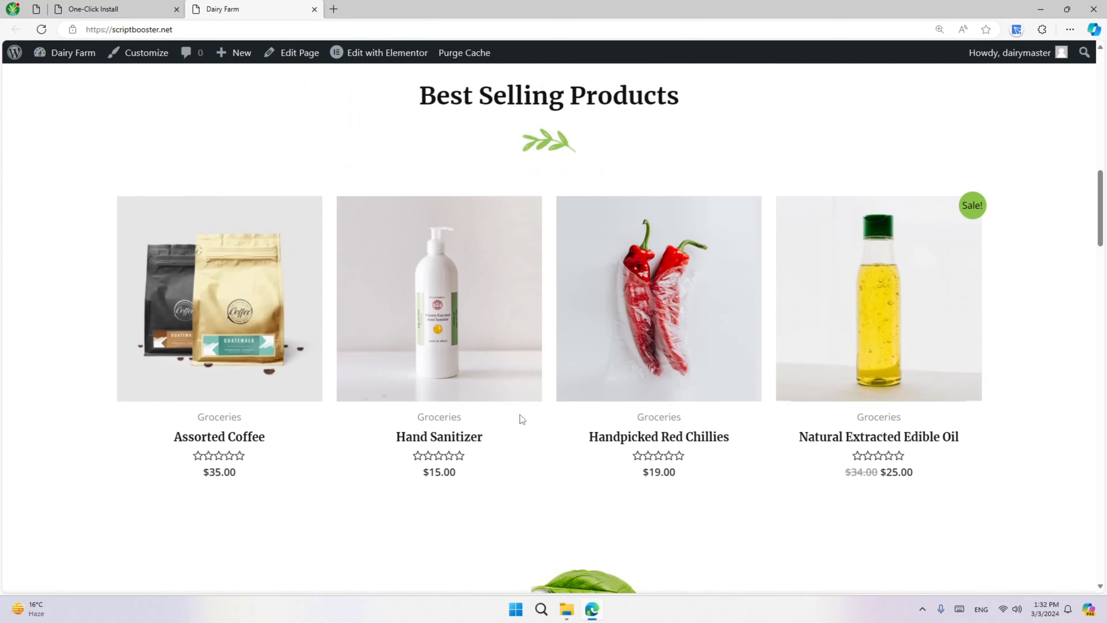
scroll(457, 460, "down", 5)
scroll(339, 284, "up", 5)
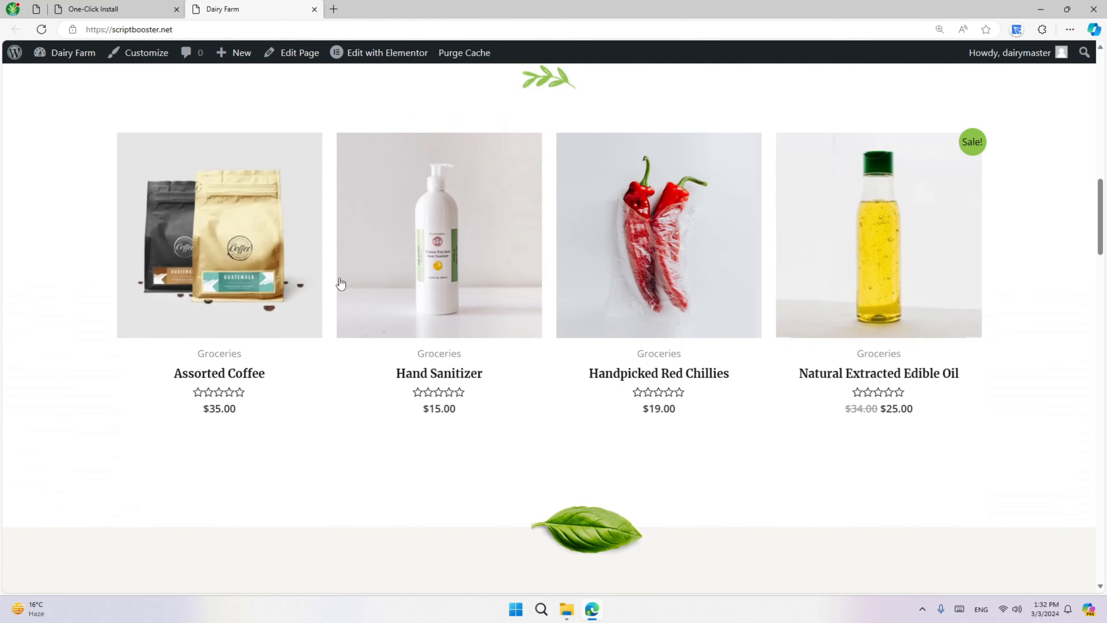
scroll(363, 354, "up", 8)
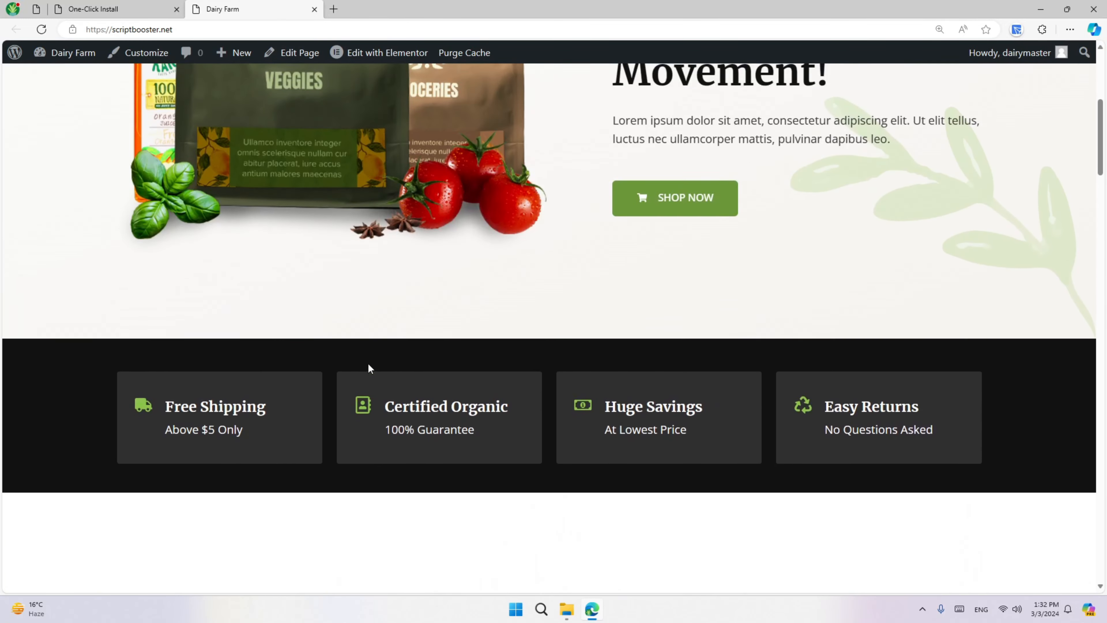
scroll(379, 401, "down", 5)
scroll(348, 392, "down", 3)
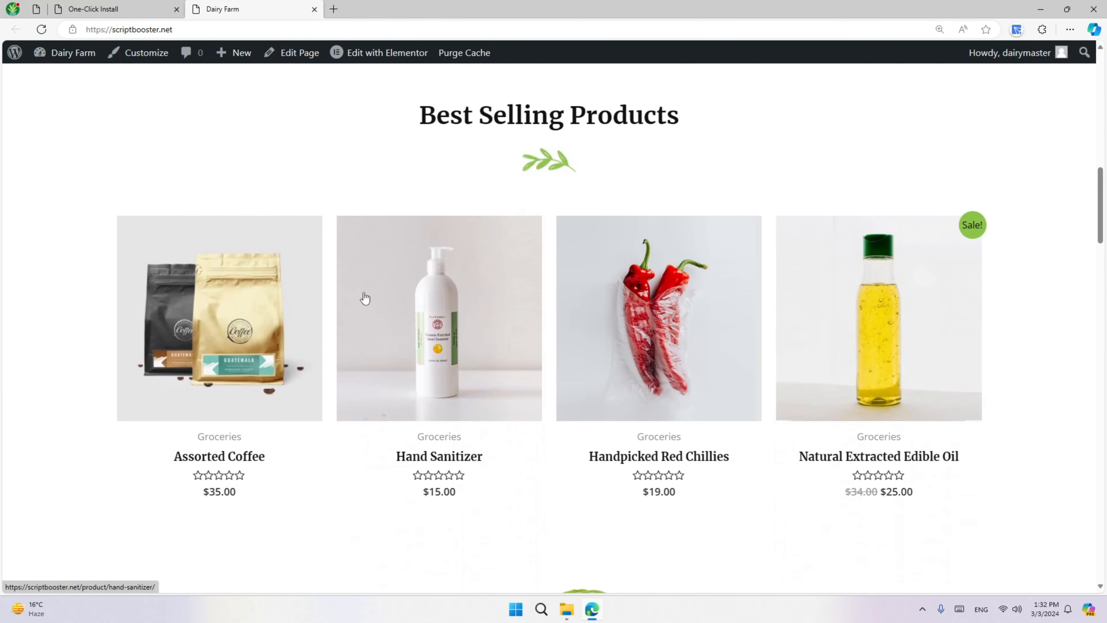
scroll(365, 298, "up", 10)
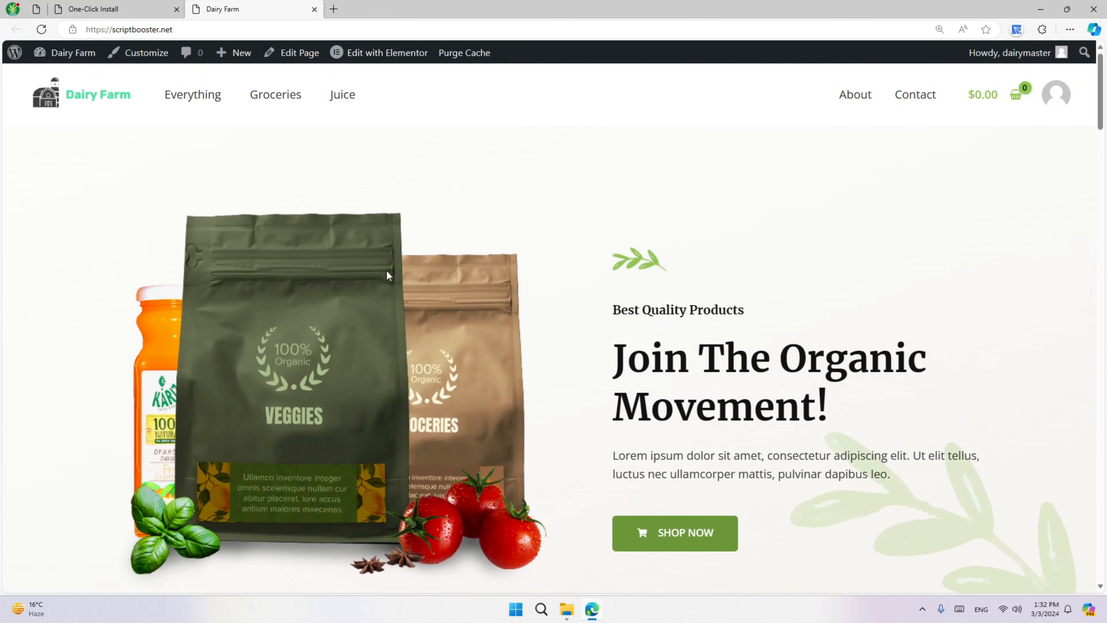
- Go to the site's admin Dashboard from the admin bar
left_click(66, 80)
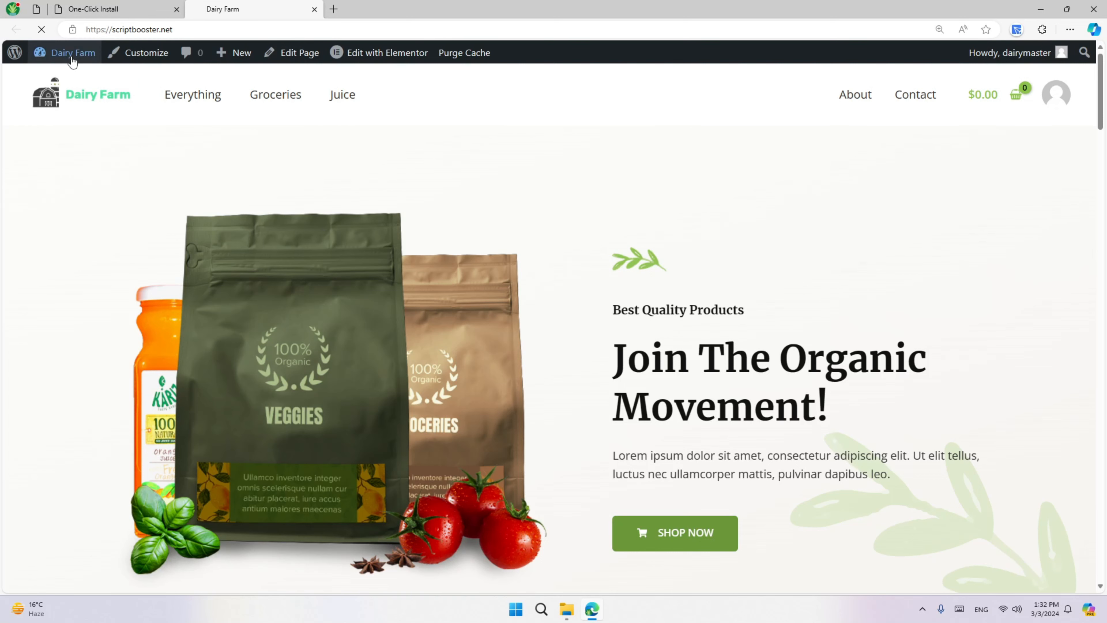
mouse_move(70, 53)
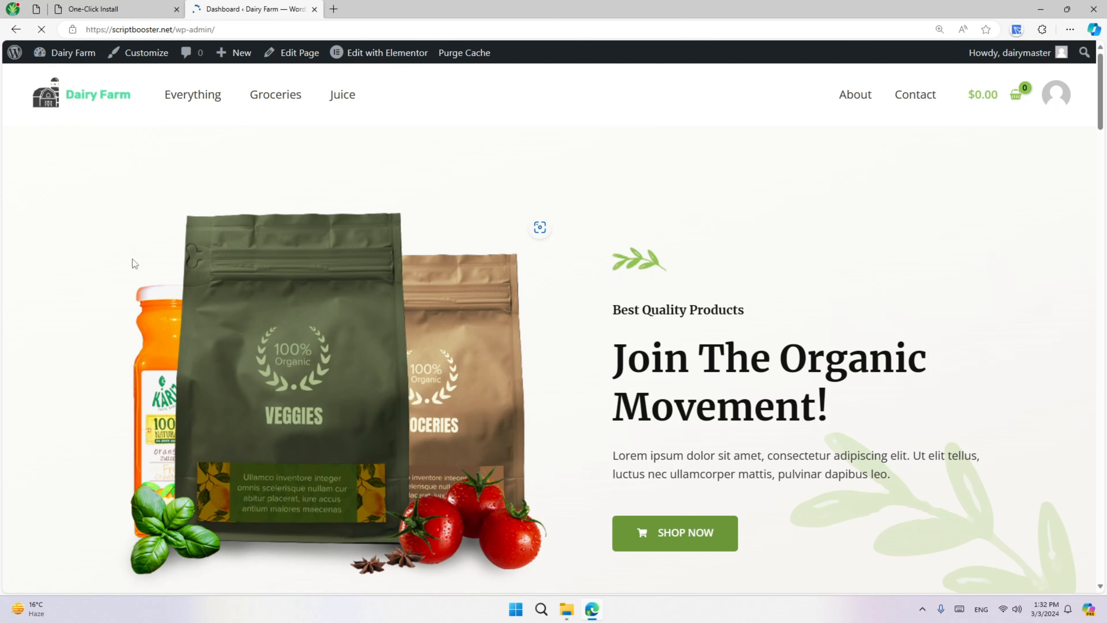
scroll(55, 384, "down", 3)
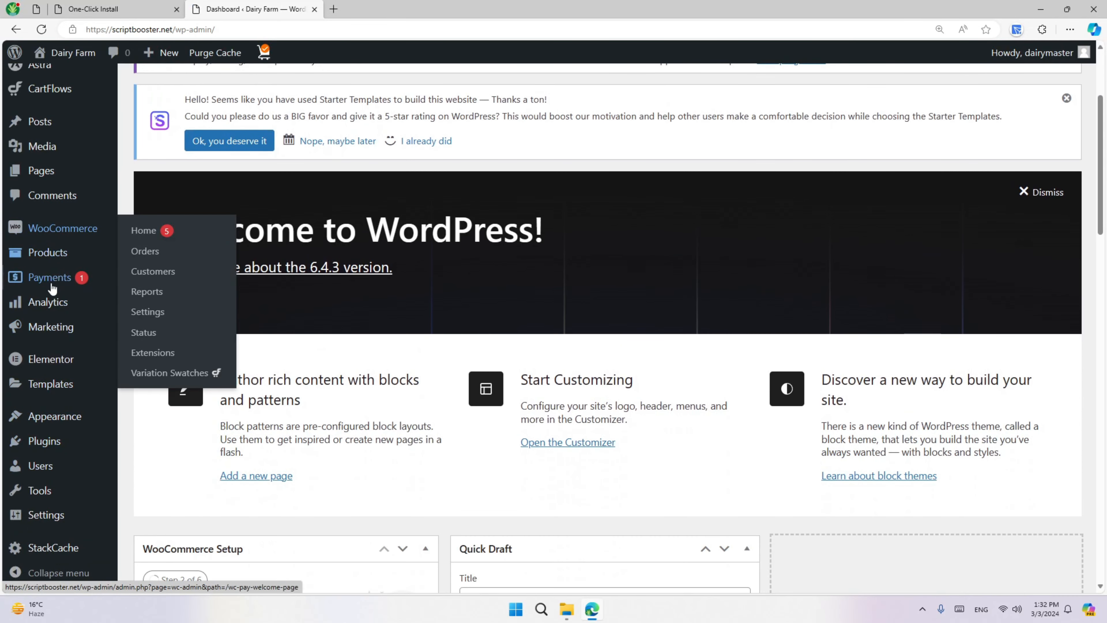
- In Installed Plugins, deactivate CartFlows and Variation Swatches
mouse_move(53, 294)
mouse_move(53, 443)
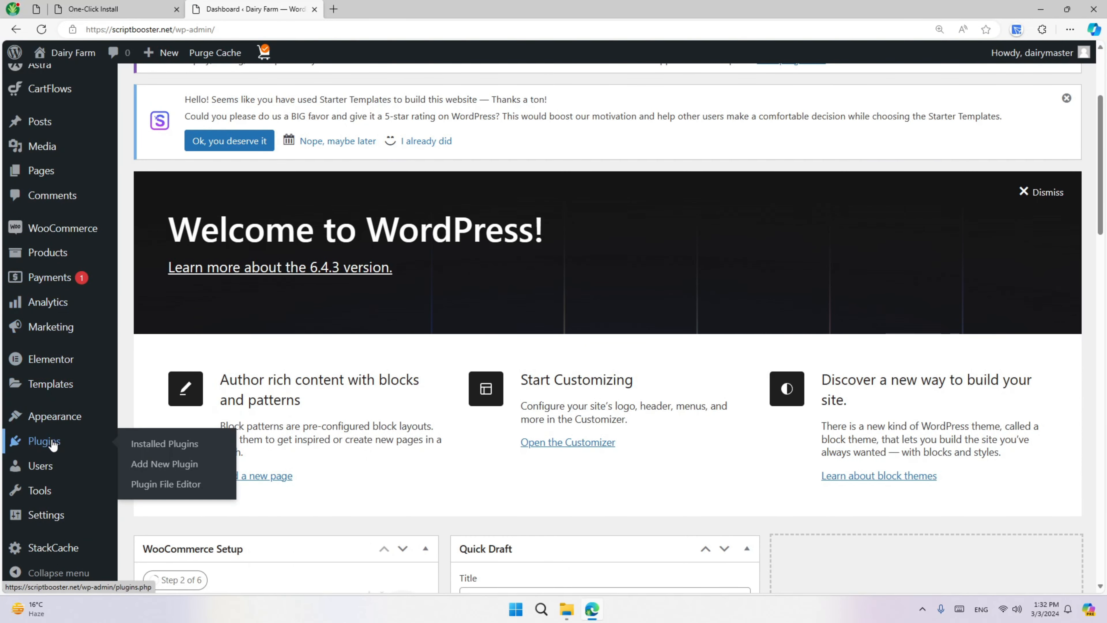
left_click(172, 451)
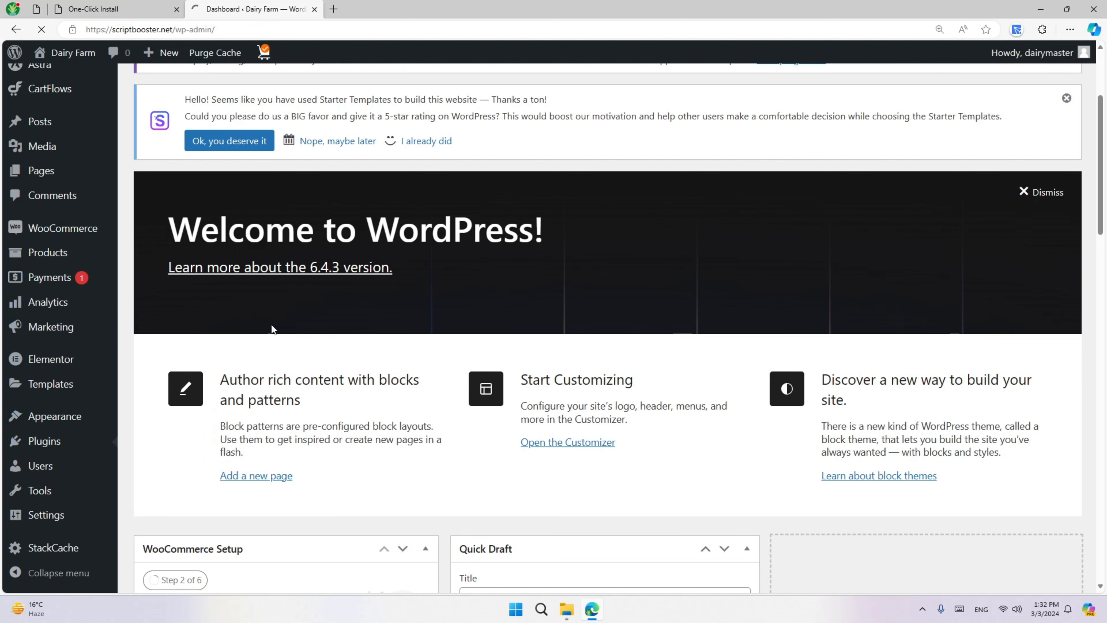
scroll(277, 307, "down", 5)
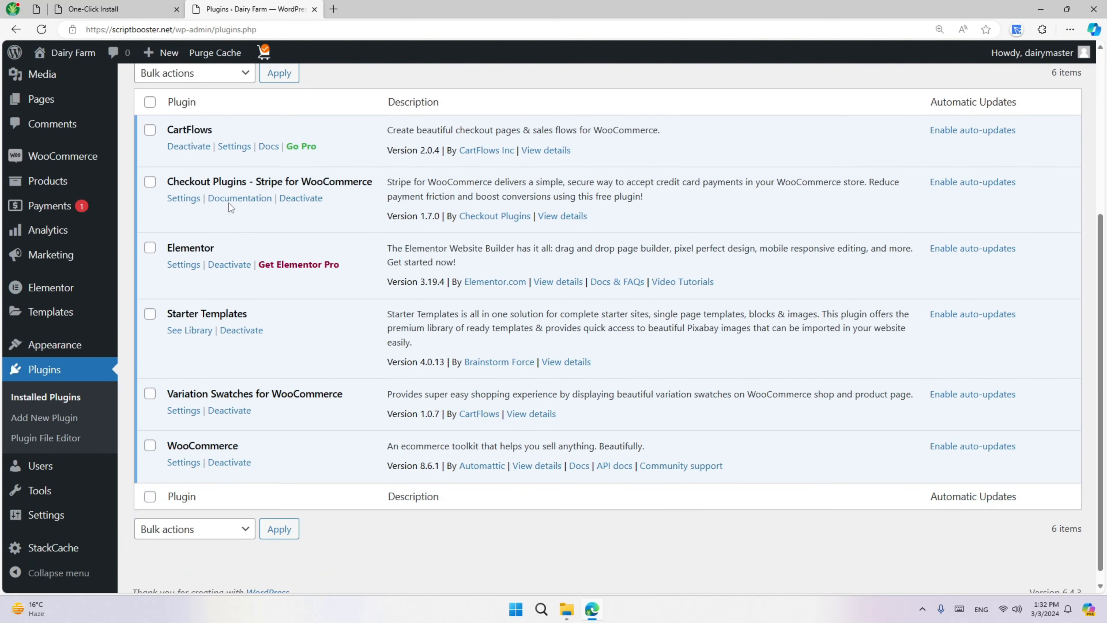
left_click(196, 147)
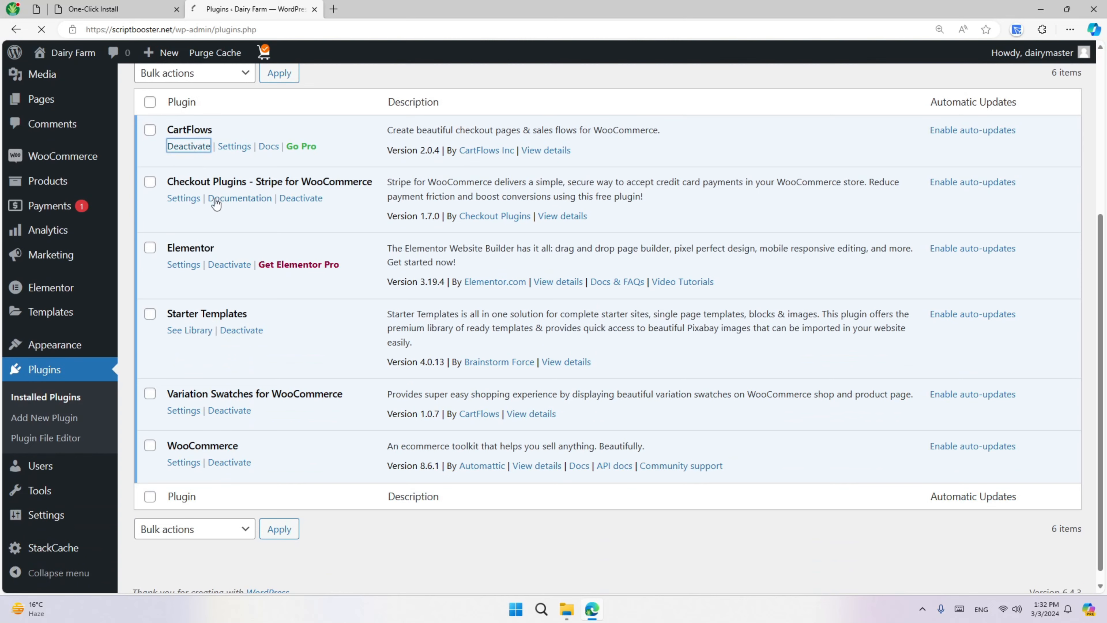
scroll(251, 192, "down", 1)
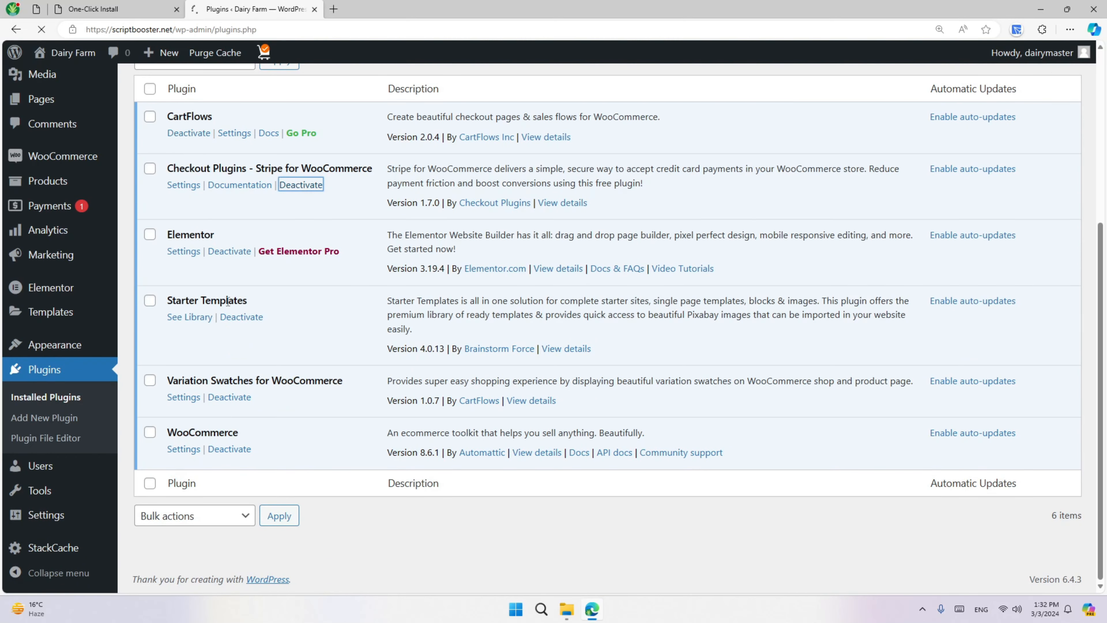
scroll(235, 324, "down", 5)
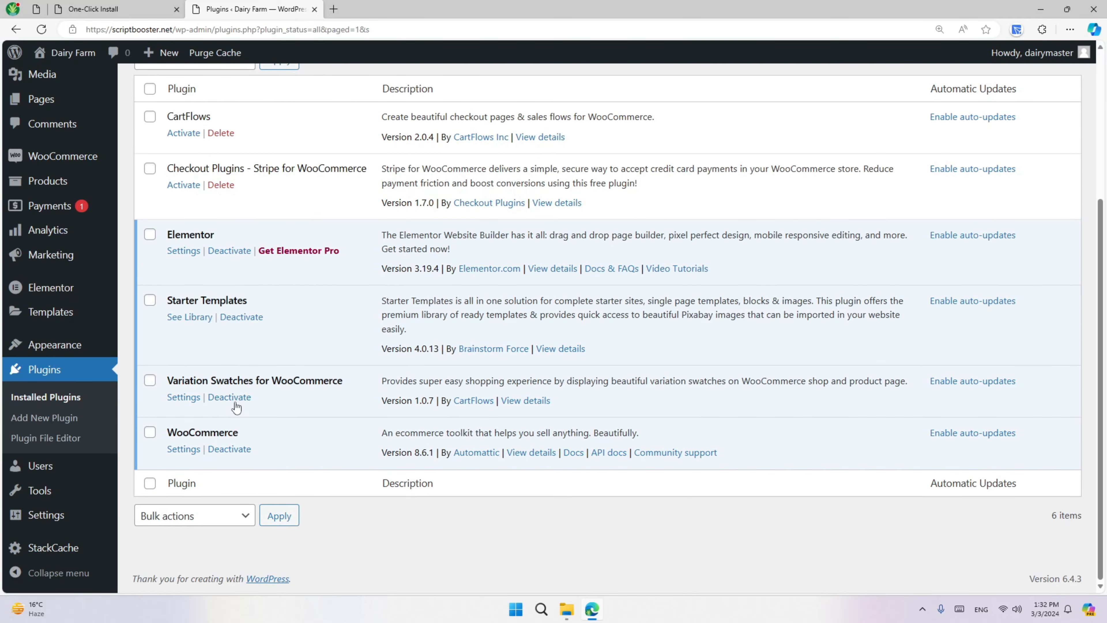
left_click(226, 404)
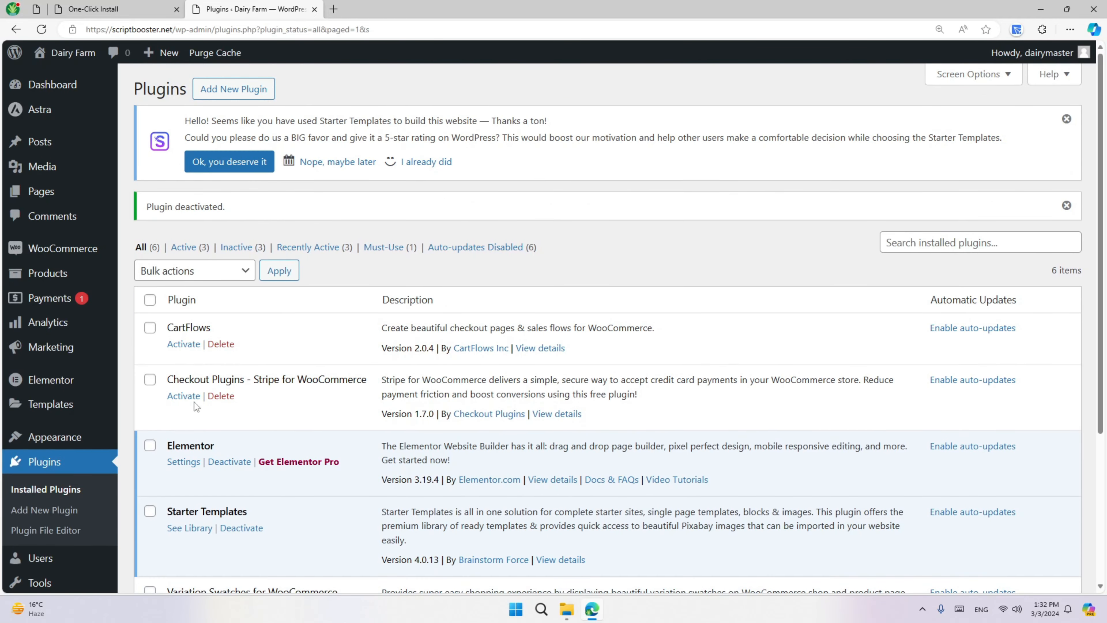
- Tick the deactivated plugins and bulk-delete them, confirming the deletion
scroll(214, 317, "down", 5)
scroll(215, 318, "up", 5)
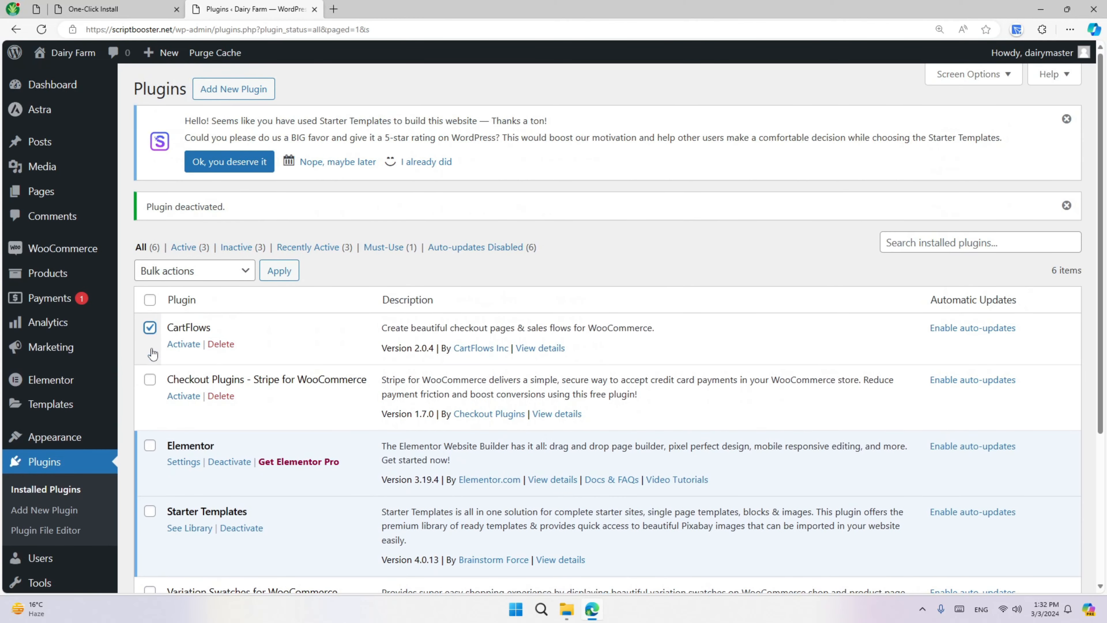
left_click(150, 379)
scroll(151, 379, "down", 5)
left_click(150, 379)
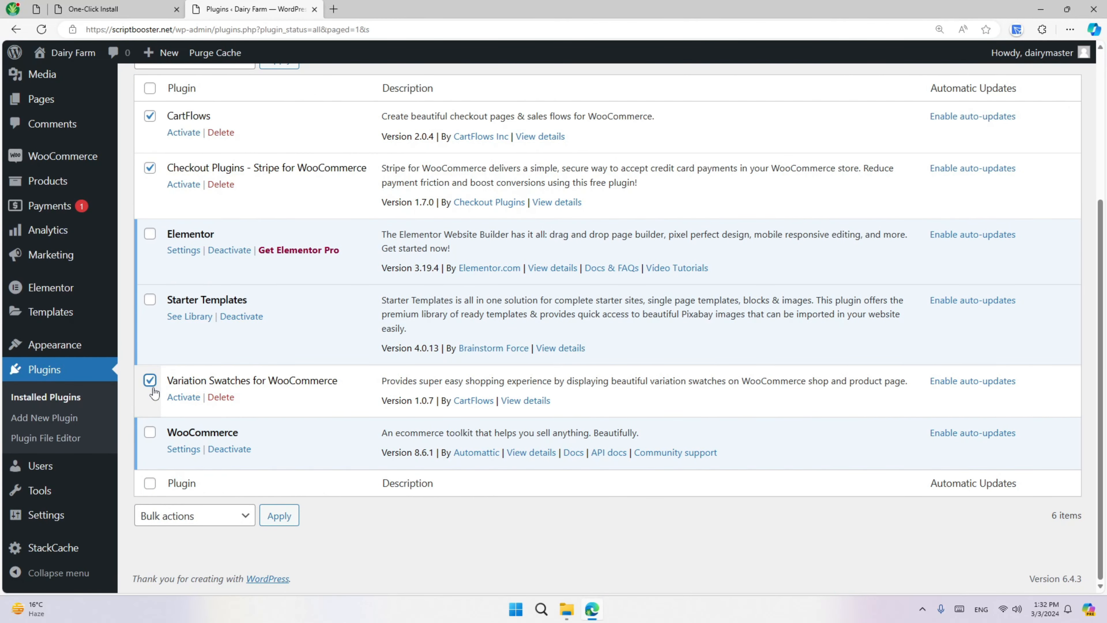
scroll(154, 393, "up", 5)
left_click(192, 271)
left_click(189, 331)
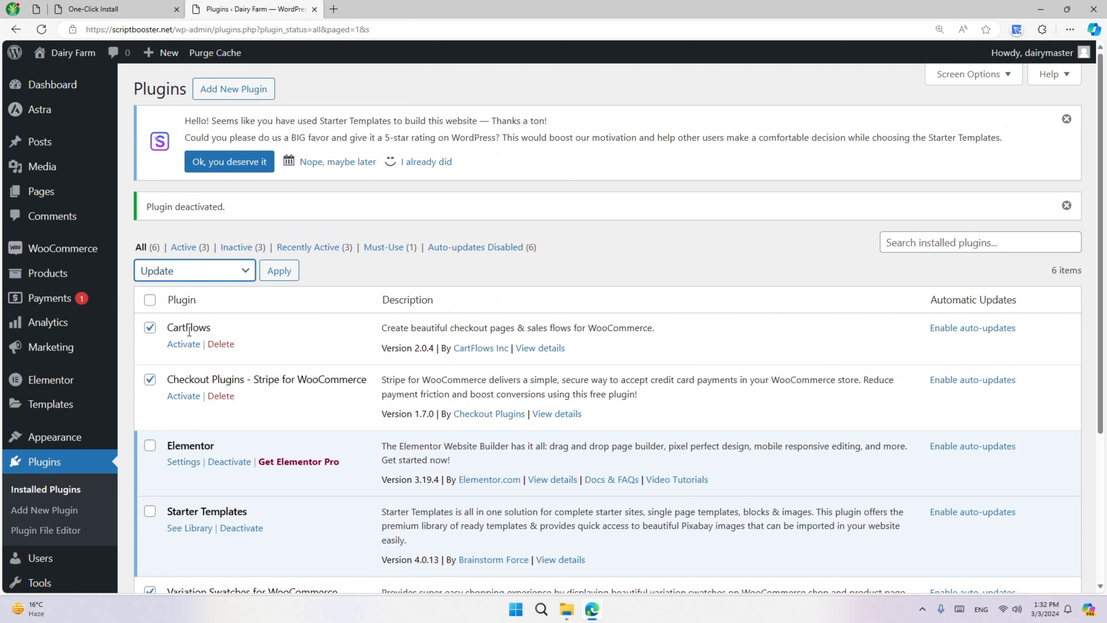
left_click(192, 271)
left_click(174, 346)
left_click(279, 271)
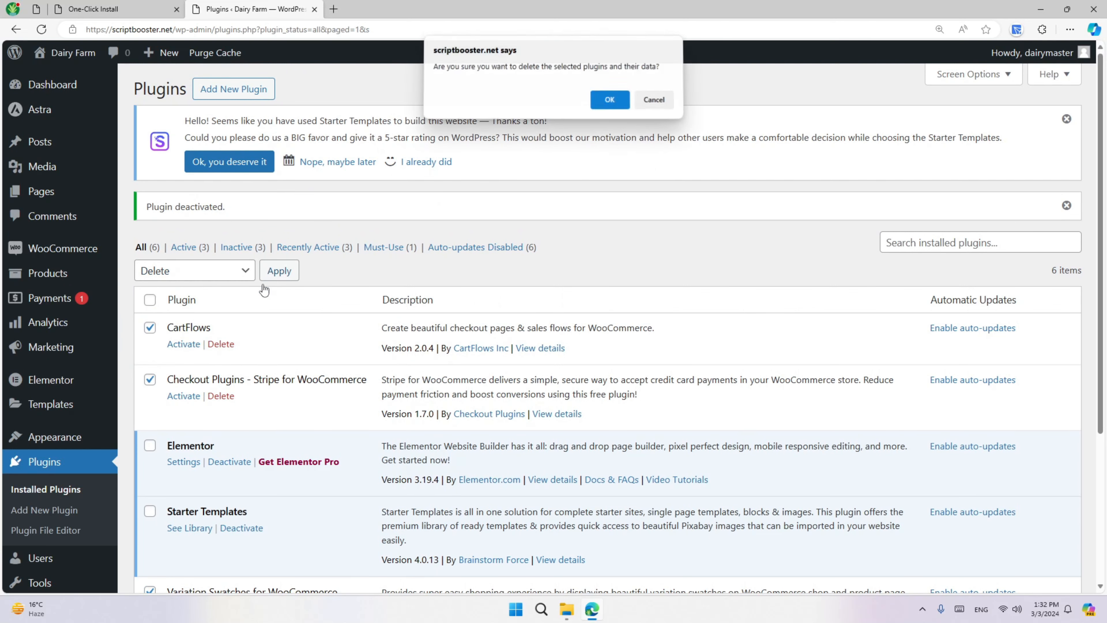
left_click(609, 103)
- Dismiss the rating and deactivation notices and reload the Plugins list
scroll(555, 241, "down", 5)
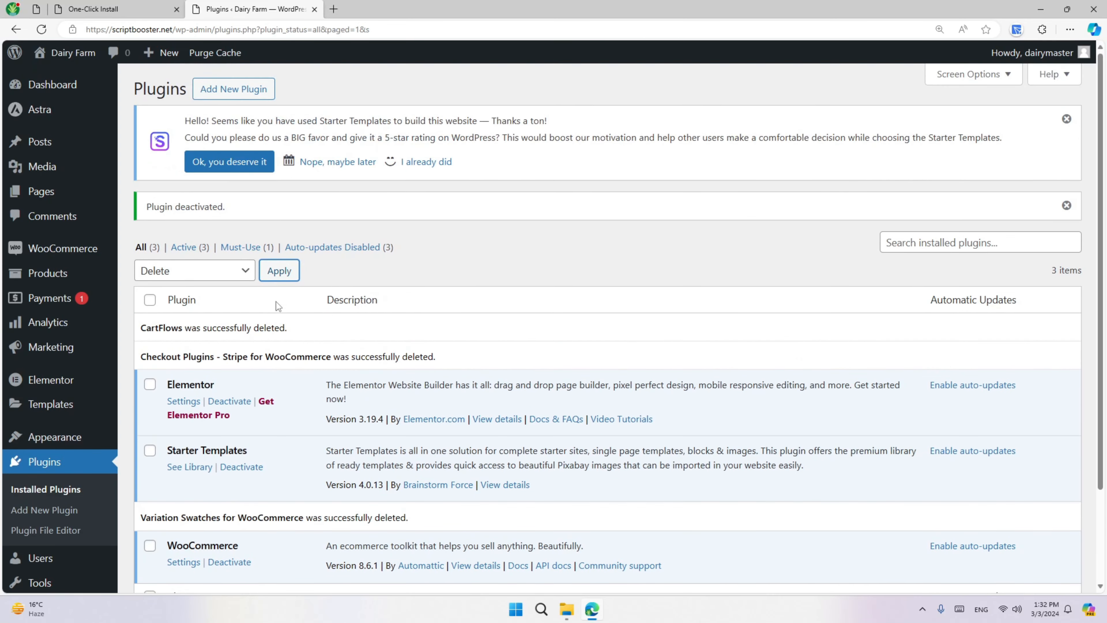
left_click(1065, 120)
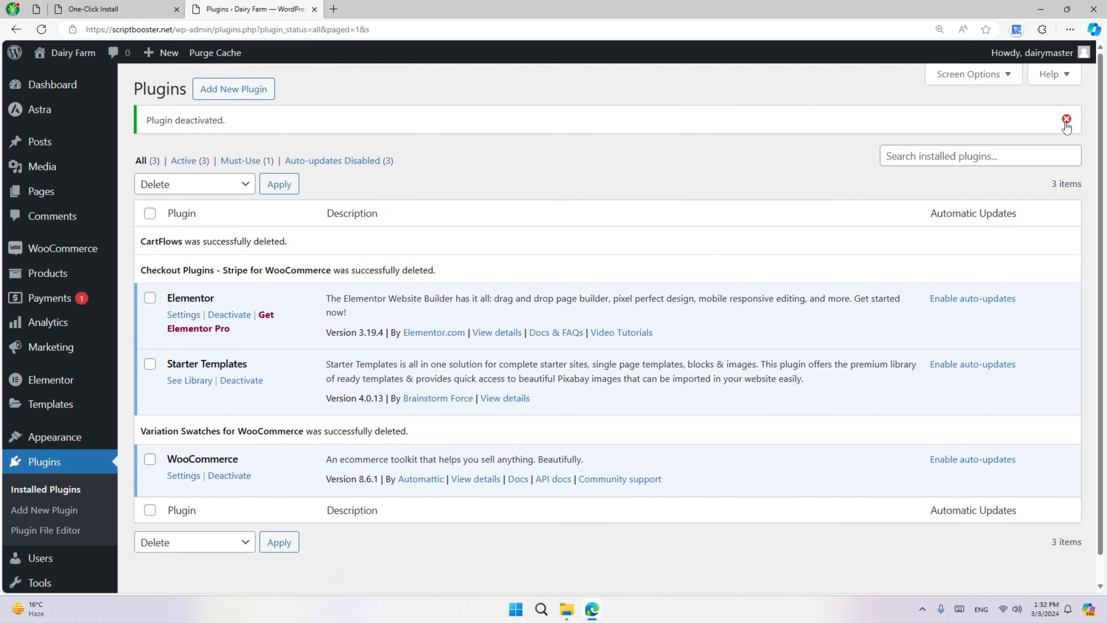
left_click(1066, 117)
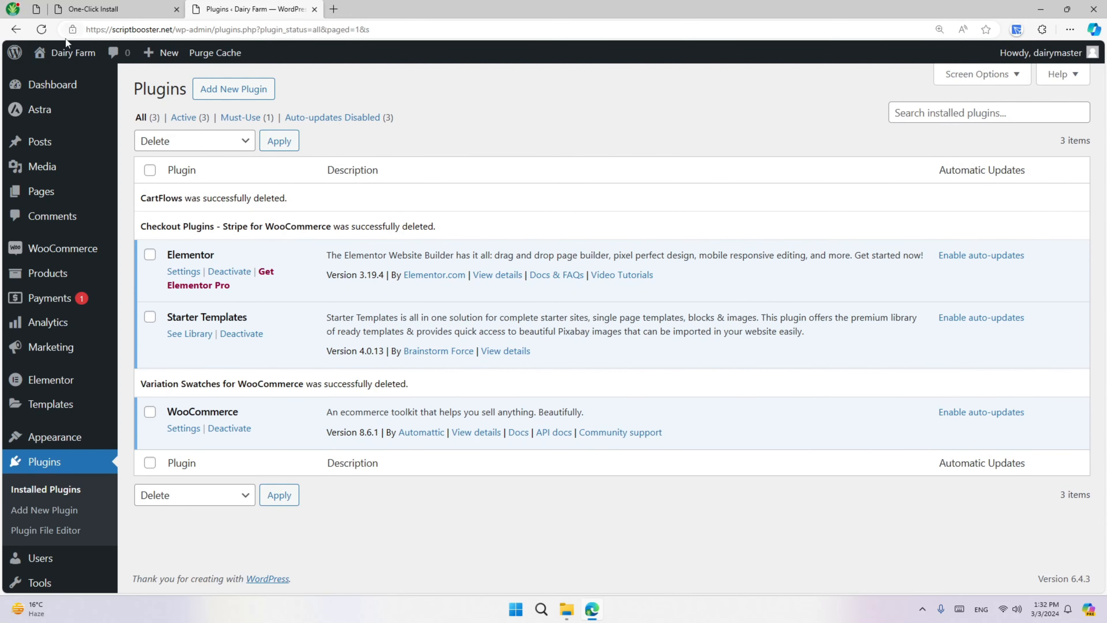
left_click(43, 30)
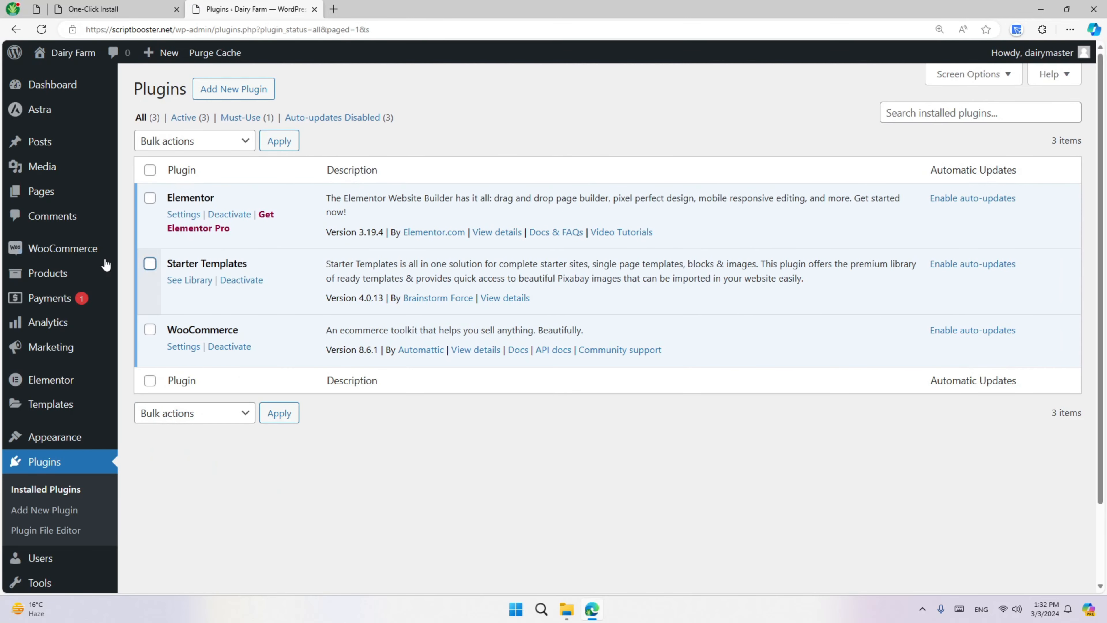
- Return to the Dashboard and open the live site in a separate tab
left_click(51, 94)
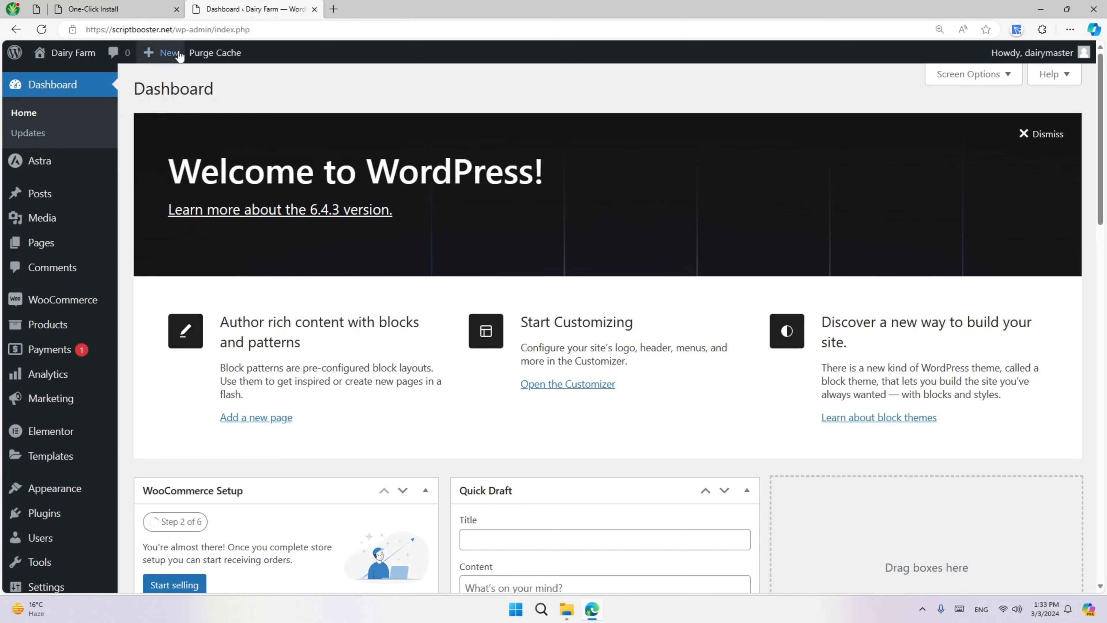
left_click_drag(173, 24, 369, 12)
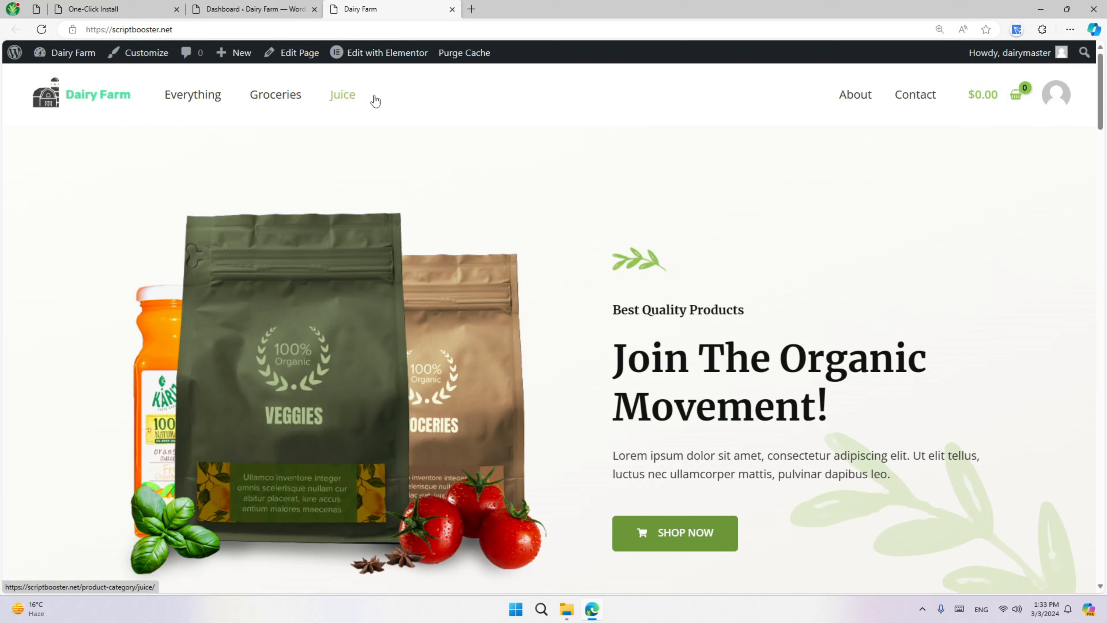
left_click(244, 10)
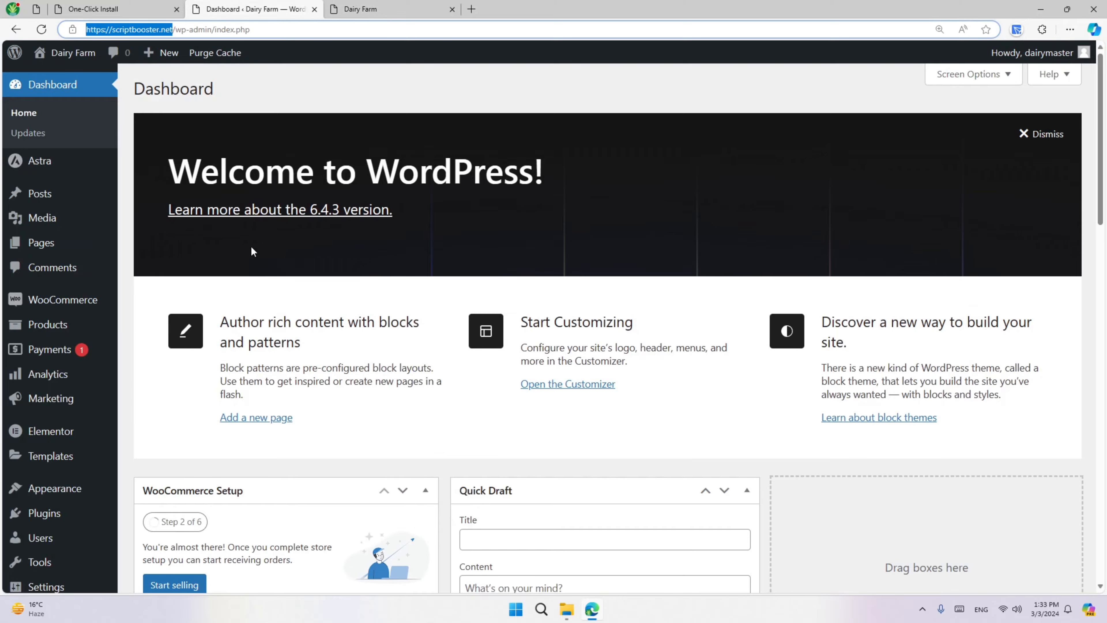
scroll(85, 293, "down", 2)
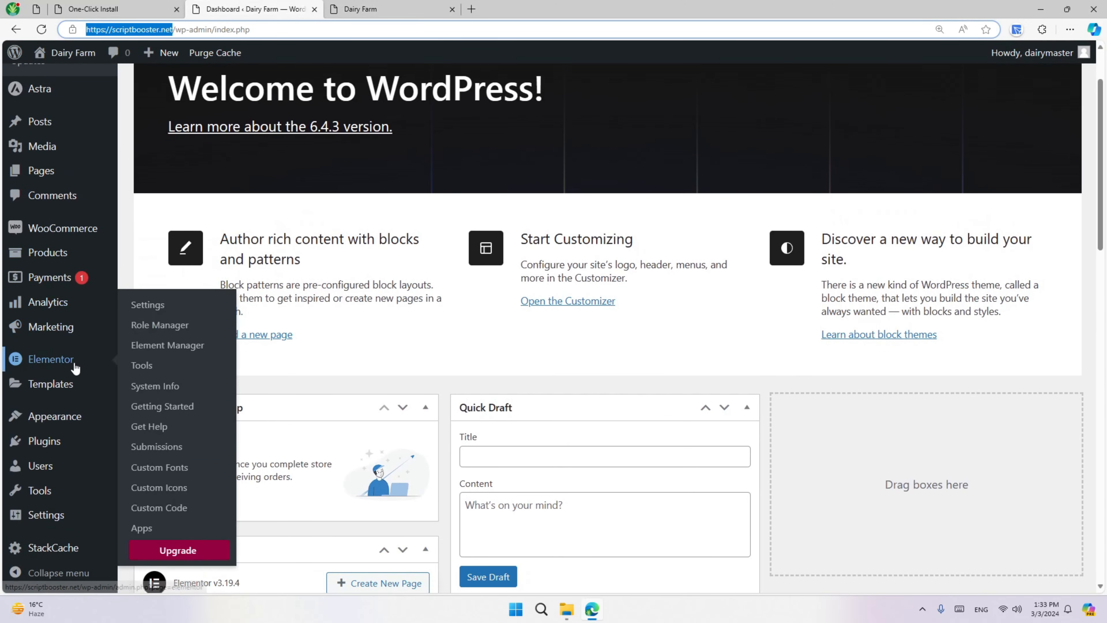
- In Menus, rename the Everything item to Products
mouse_move(76, 417)
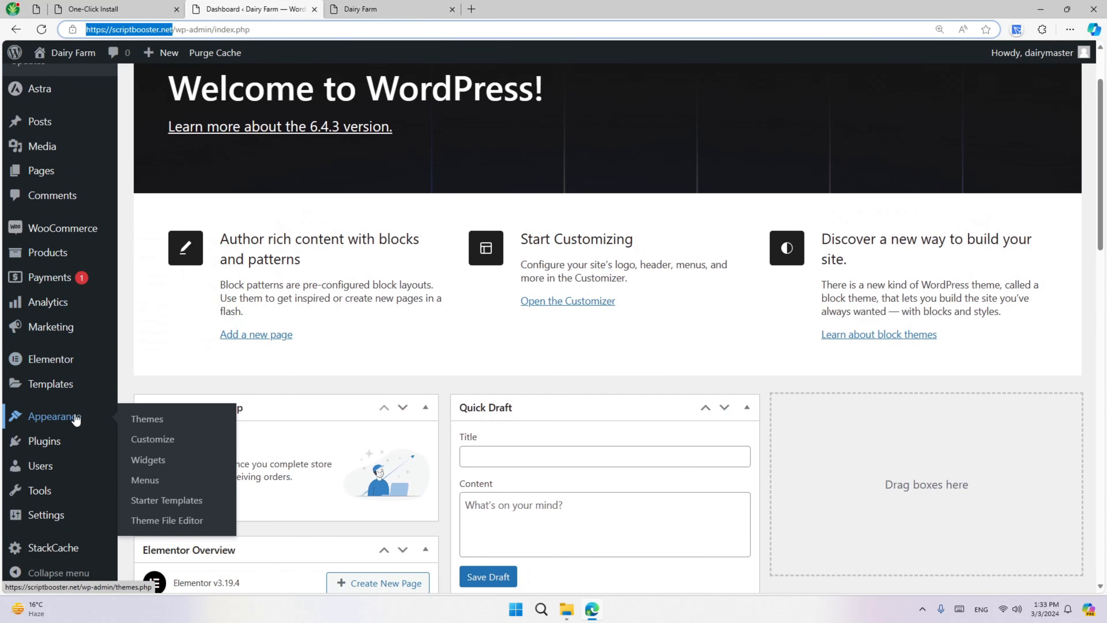
left_click(161, 481)
scroll(432, 378, "down", 3)
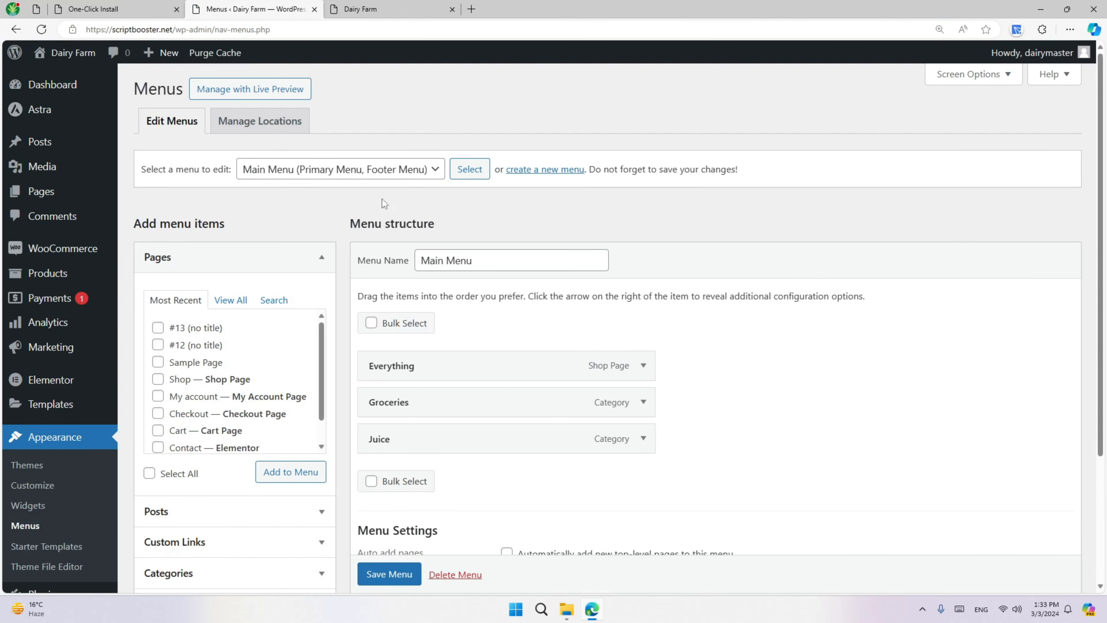
scroll(432, 329, "down", 3)
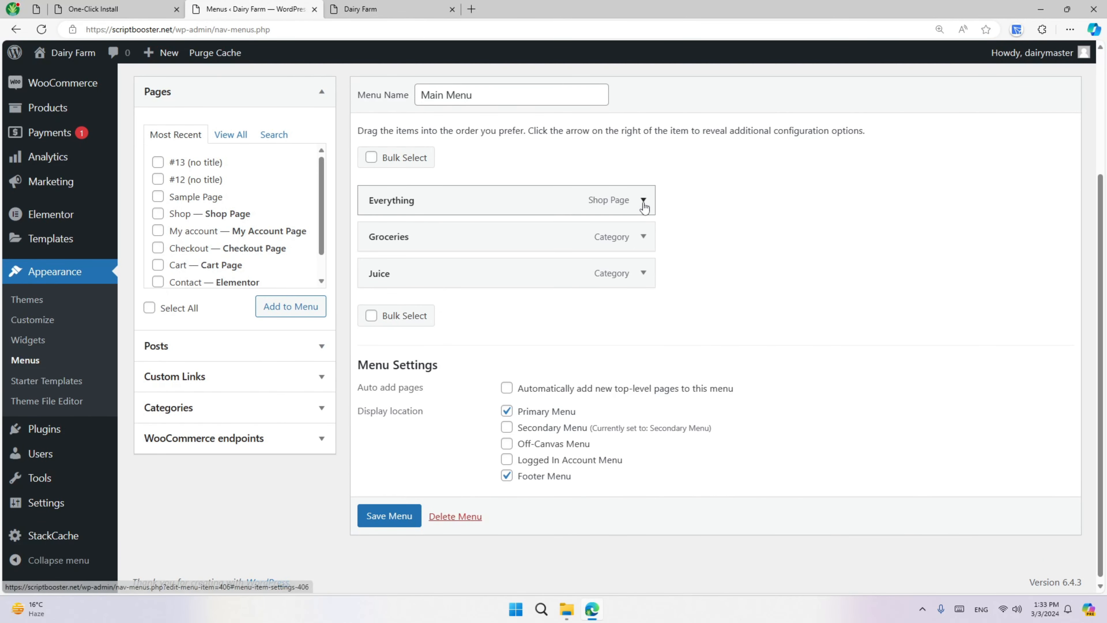
left_click(644, 200)
double_click(450, 255)
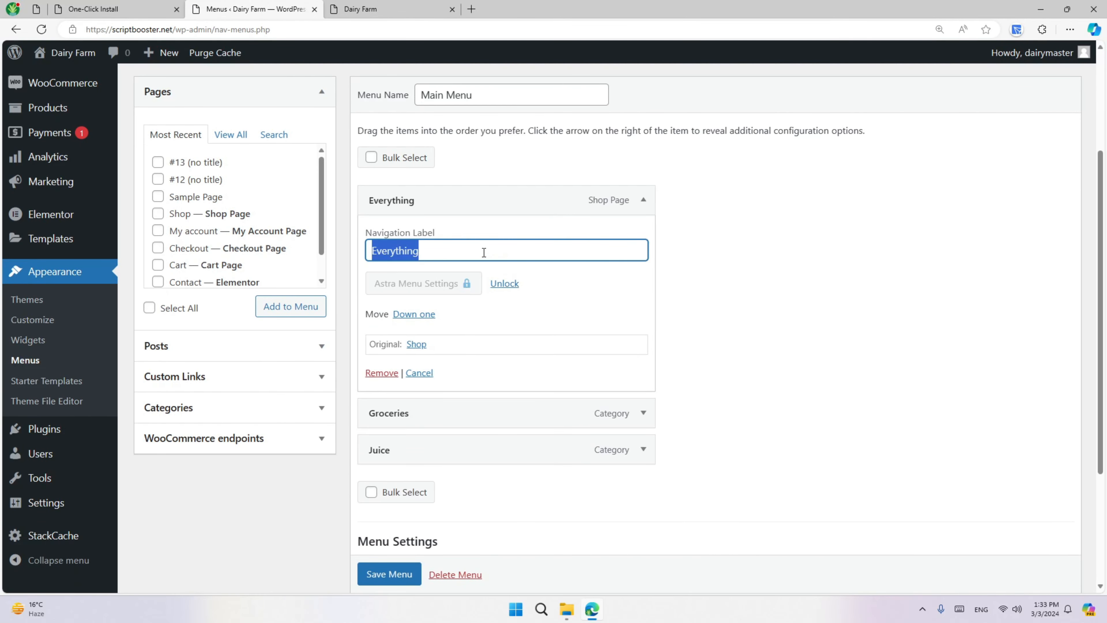
type("S")
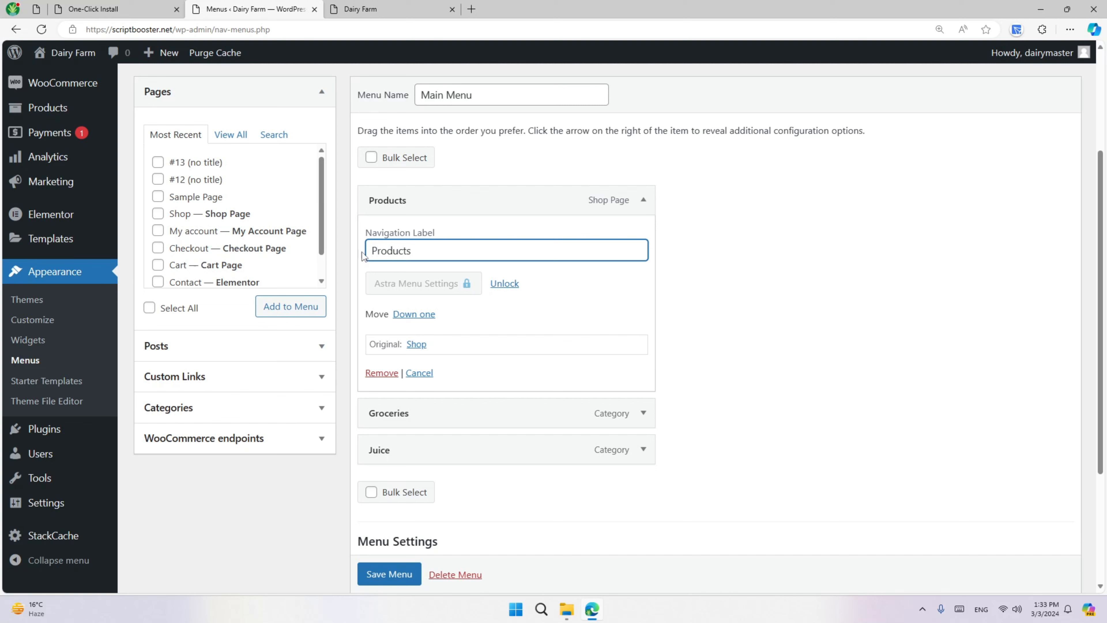
left_click(642, 204)
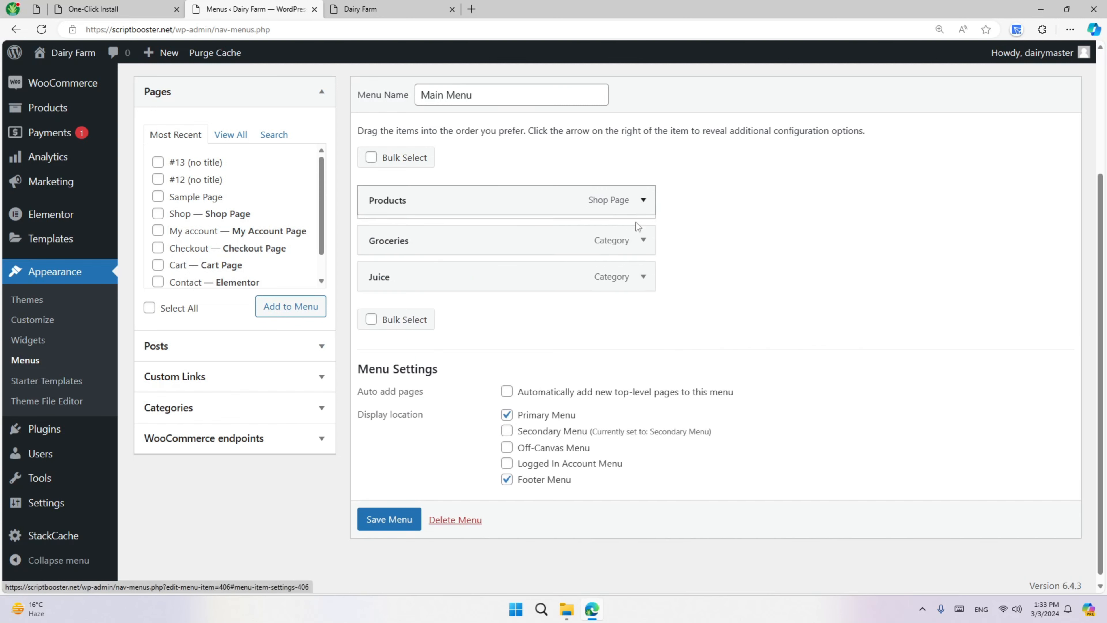
- Remove the Groceries and Juice items from the Main Menu
left_click(644, 237)
left_click(381, 409)
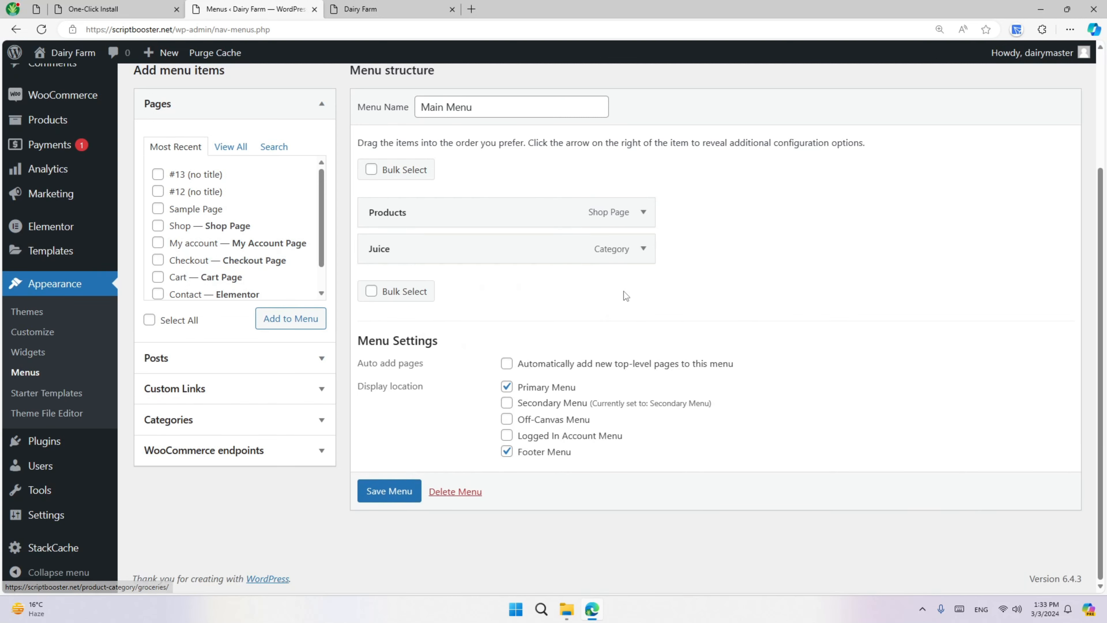
left_click(644, 249)
left_click(381, 421)
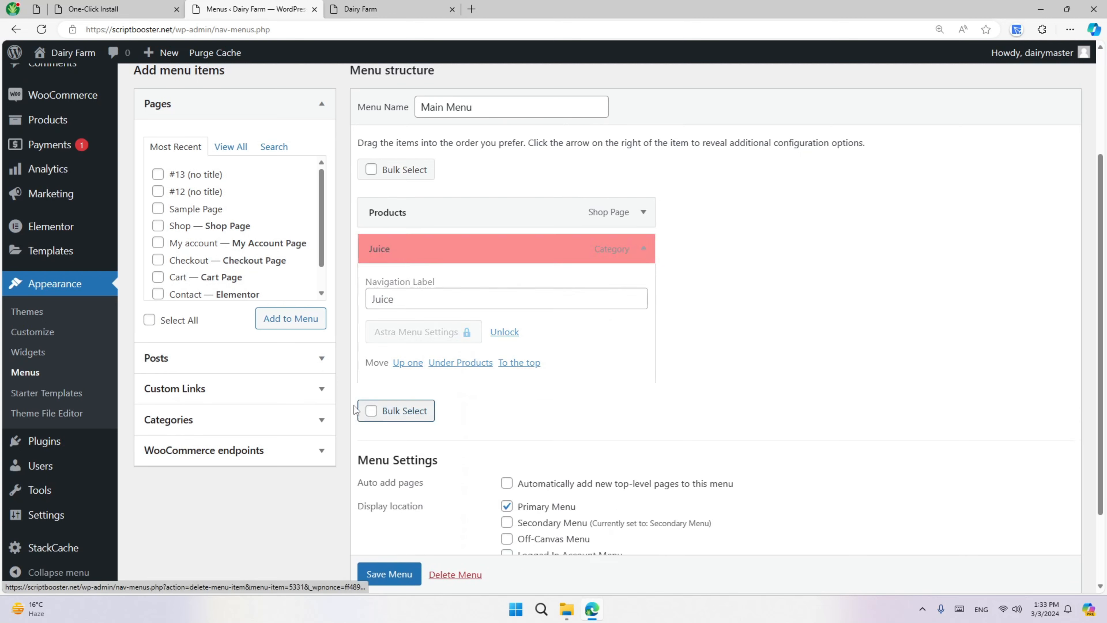
- Add a Home custom link to the site address, move it to the top, and check the live homepage
left_click(208, 399)
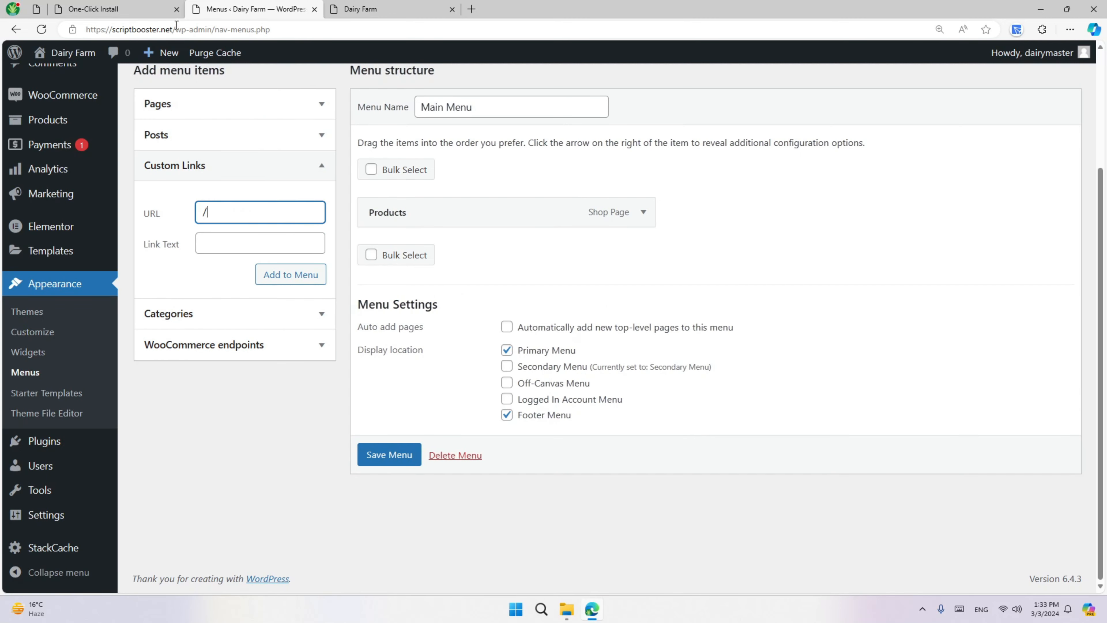
left_click_drag(176, 29, 3, 35)
key("ctrl+c")
left_click(243, 218)
key("ctrl+a")
key("ctrl+v")
left_click(250, 245)
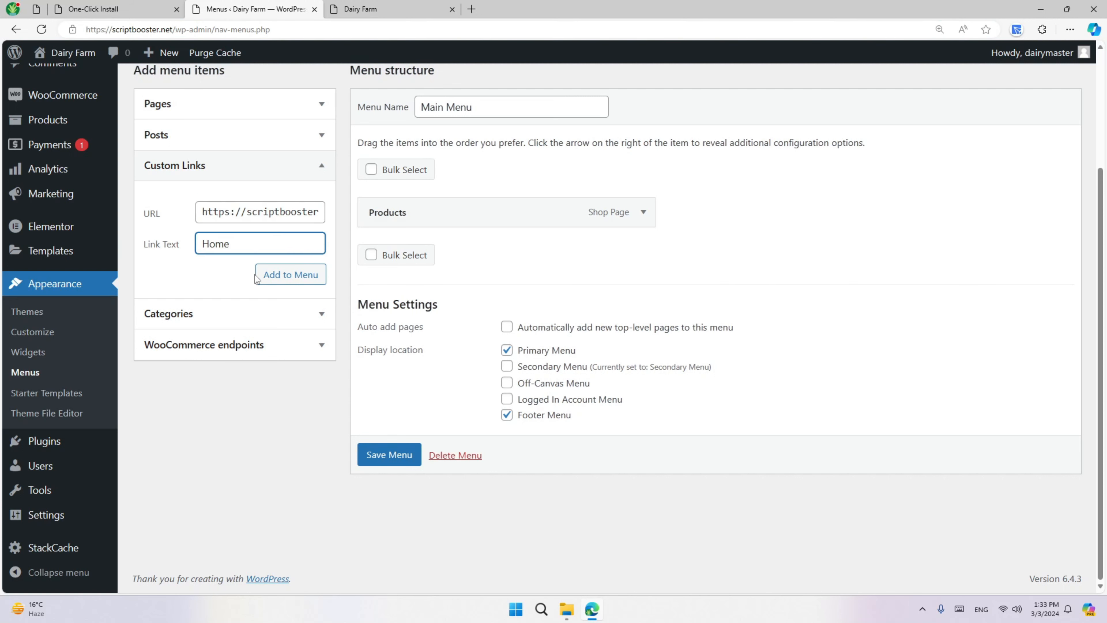
left_click(264, 281)
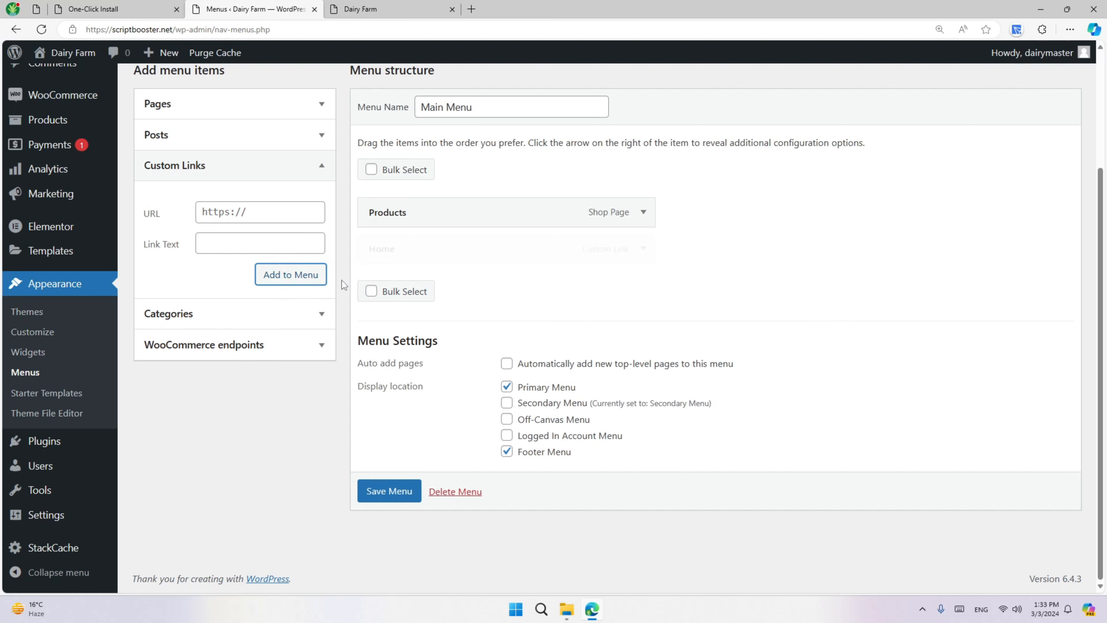
left_click_drag(439, 260, 446, 214)
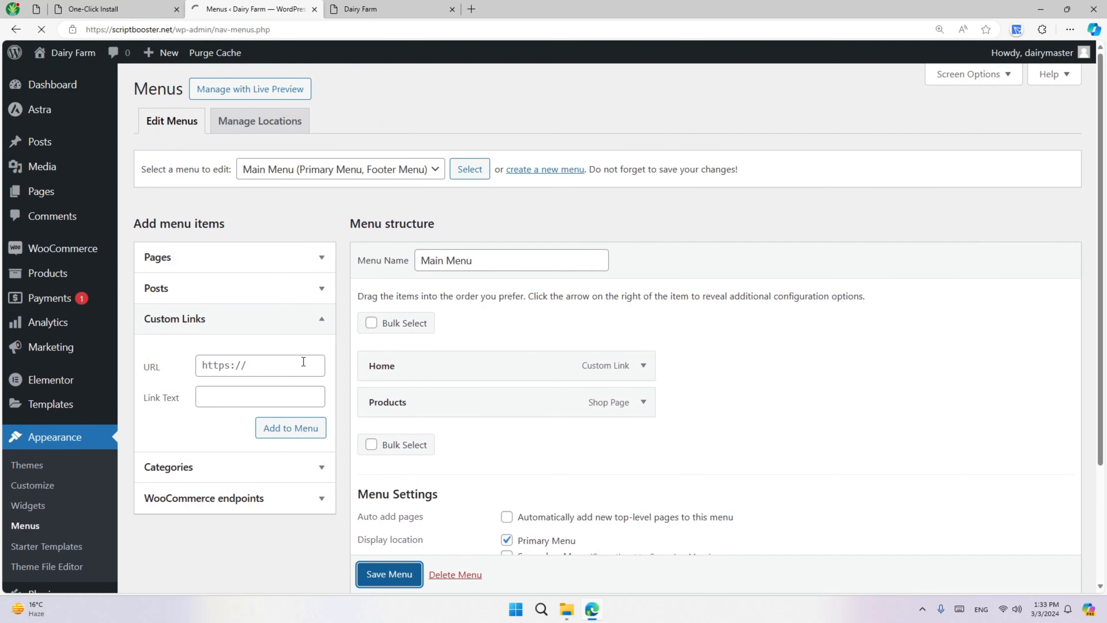
left_click(362, 6)
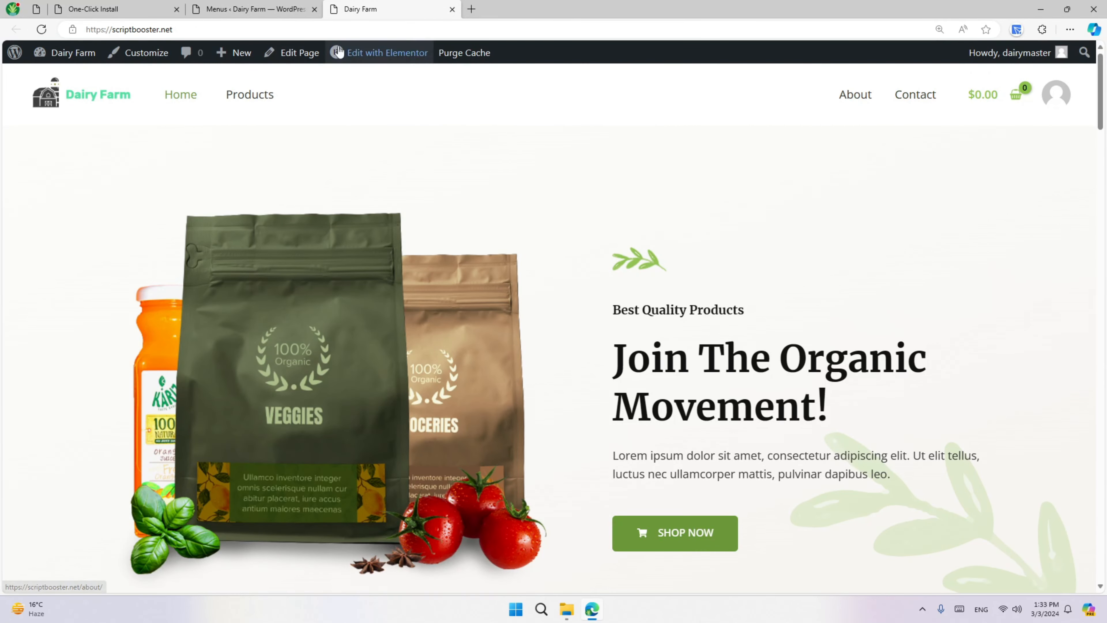
- Open the Dairy Farm Contact page from the live site in a new tab and reload it
left_click(238, 8)
left_click(392, 6)
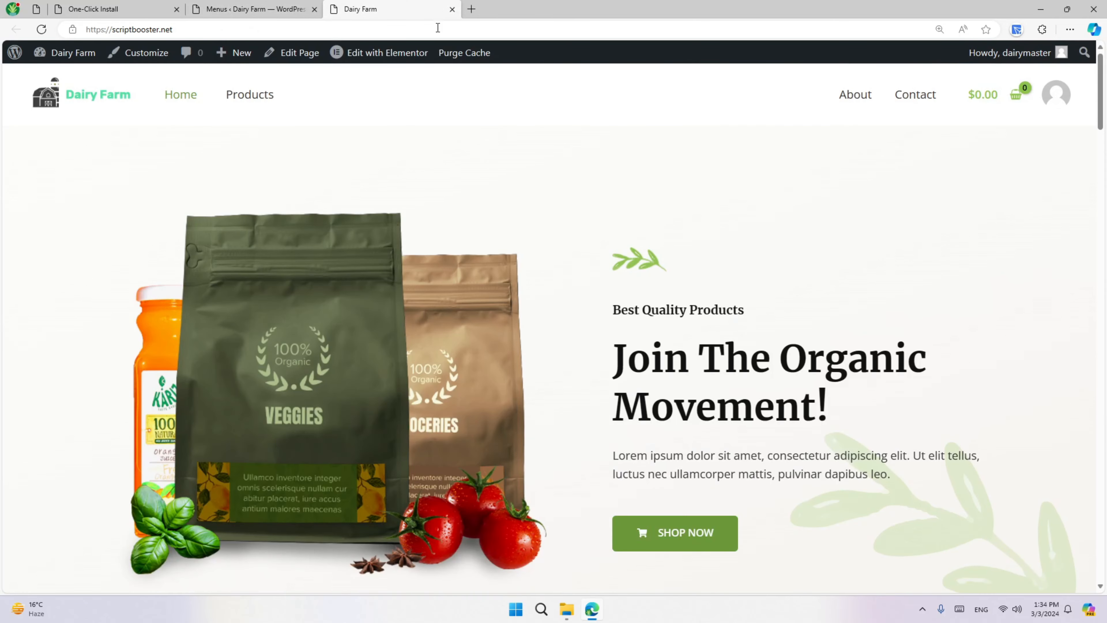
left_click(908, 107)
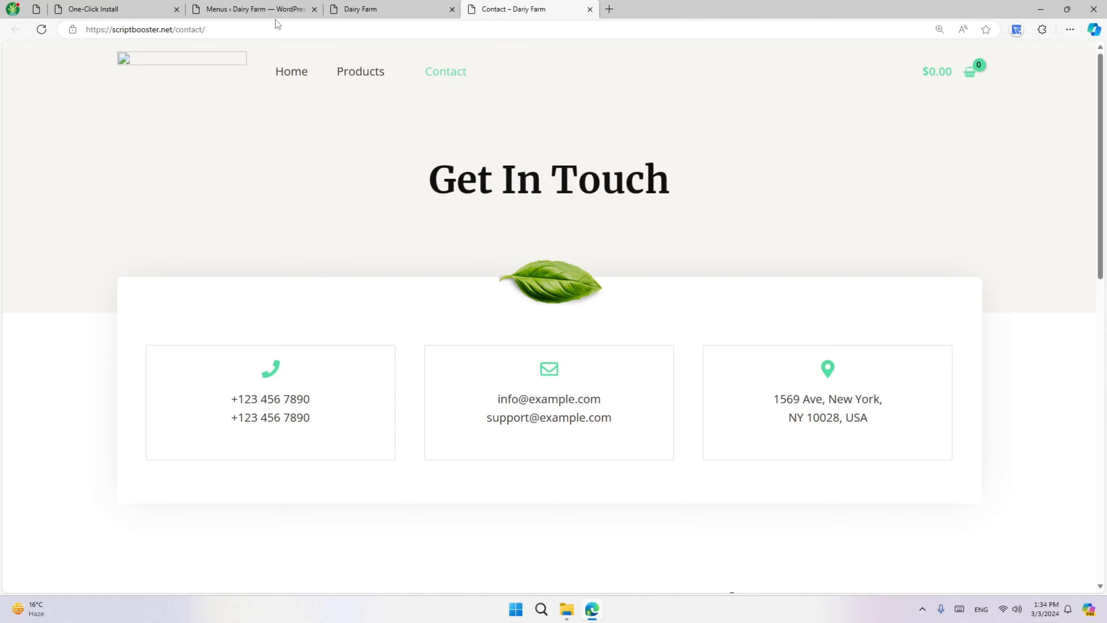
left_click(256, 33)
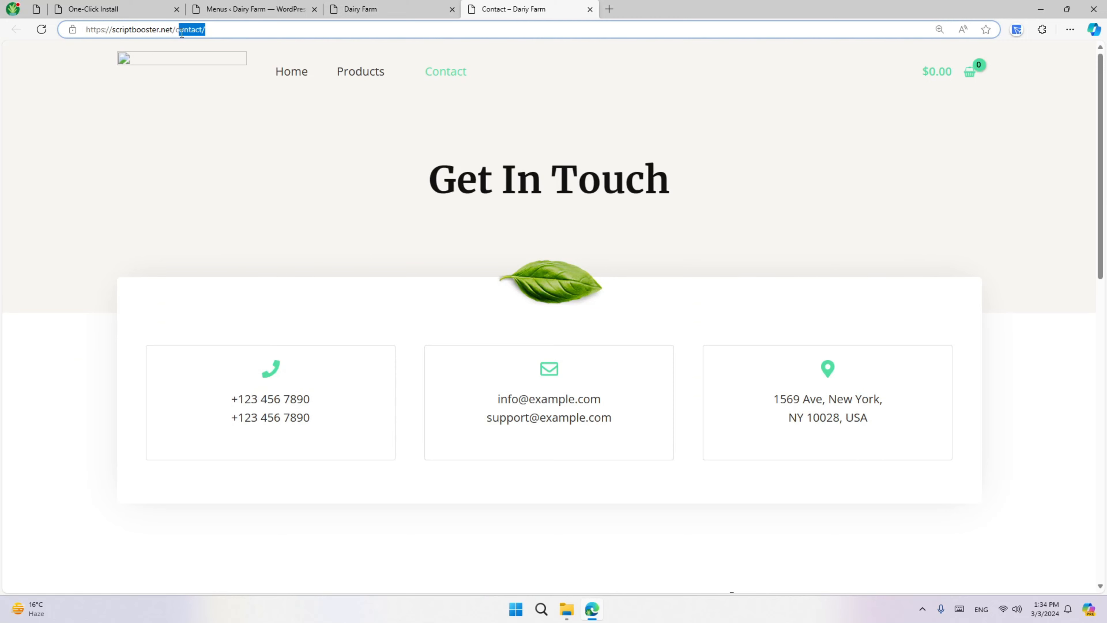
key("Return")
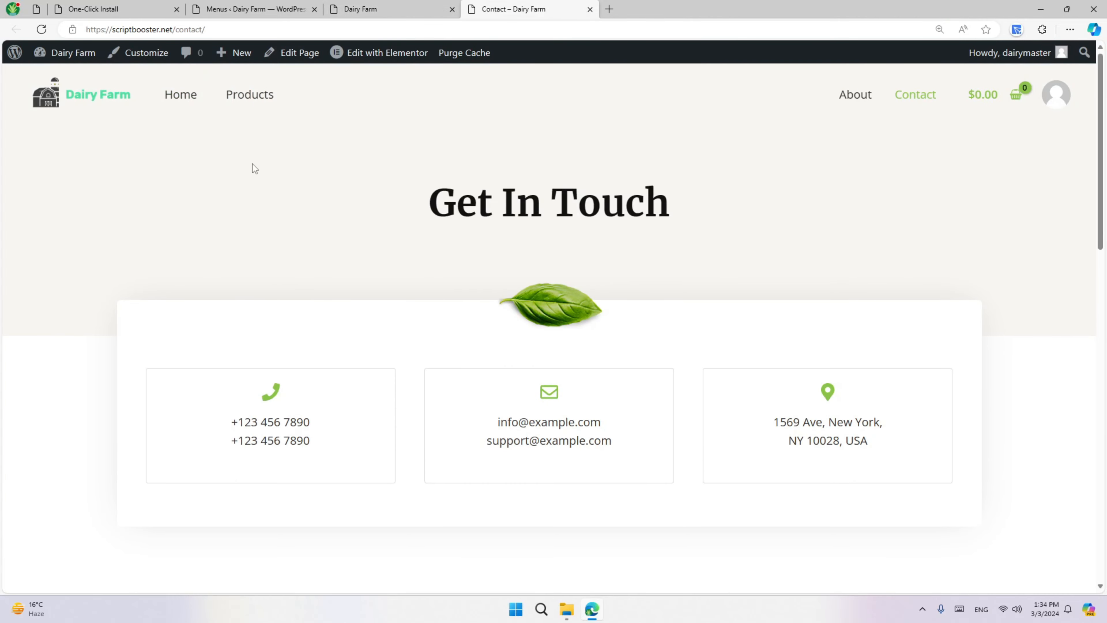
- Go back to the Menus admin screen and scroll down to the page list
left_click(354, 7)
left_click(257, 8)
scroll(217, 462, "down", 1)
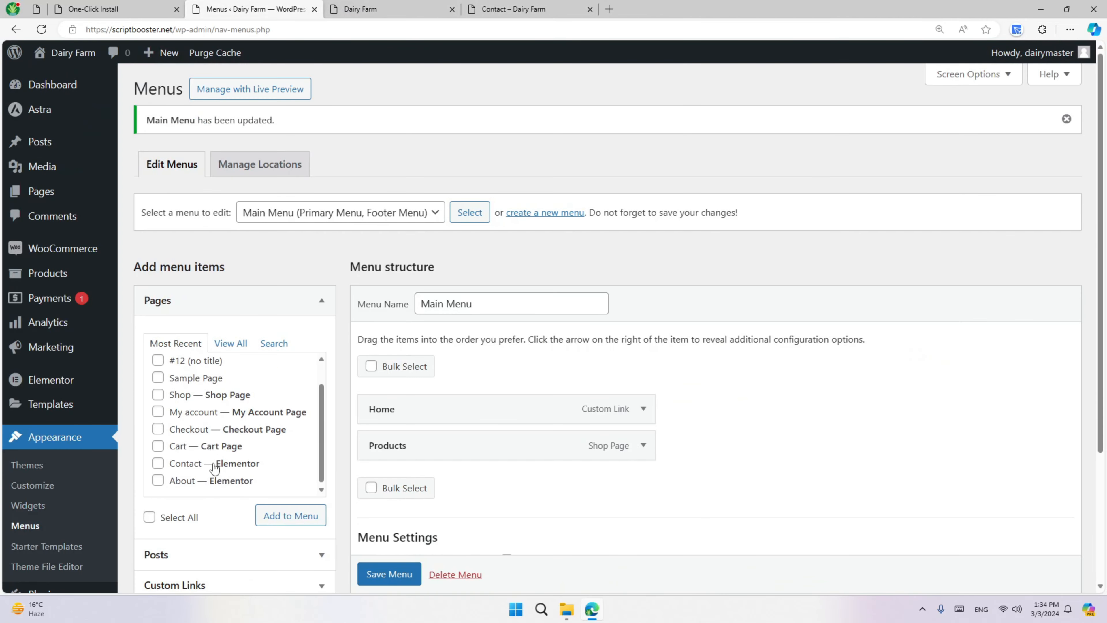
- Add the Contact page to the Main Menu and save the menu
left_click(201, 462)
scroll(281, 337, "down", 4)
left_click(282, 339)
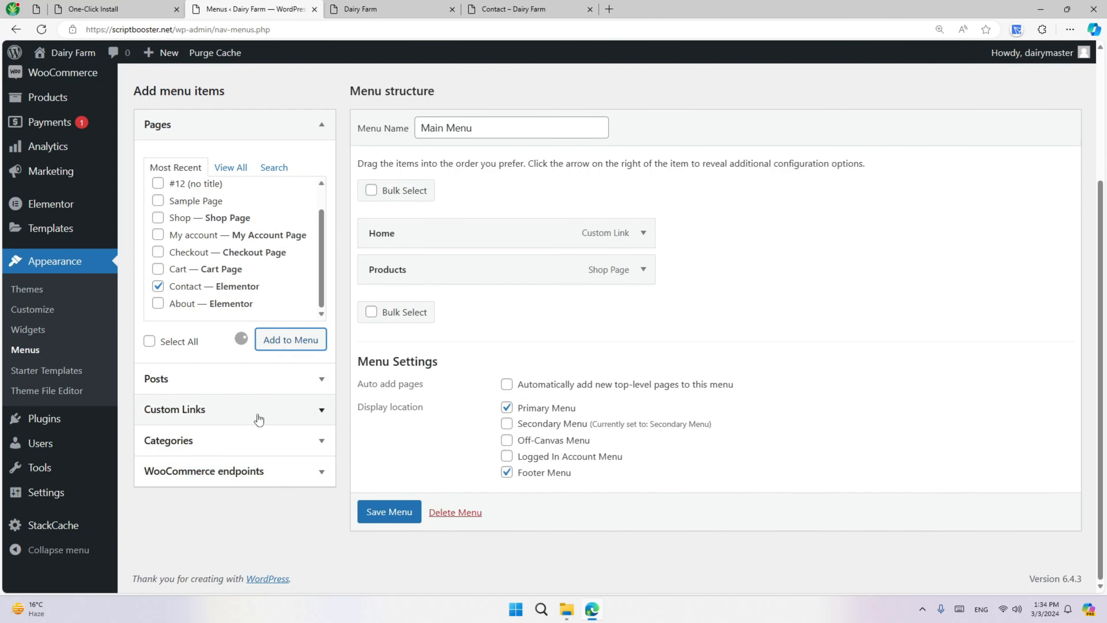
scroll(477, 395, "down", 1)
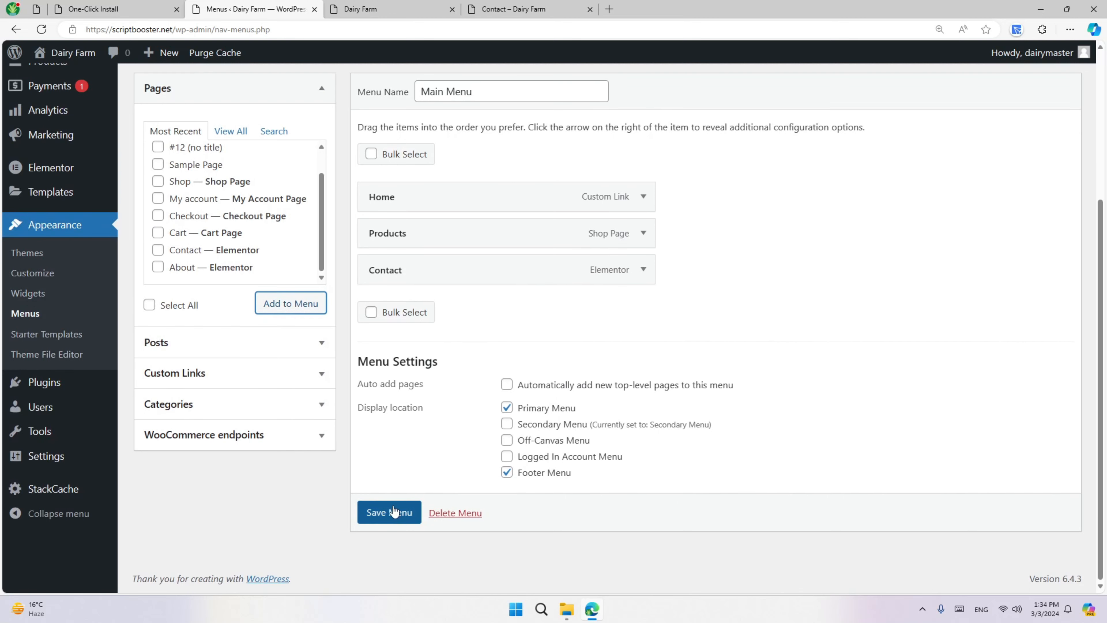
left_click(398, 508)
- Check the live Dairy Farm header for Home, Products and Contact, comparing with the homepage tab
left_click(360, 9)
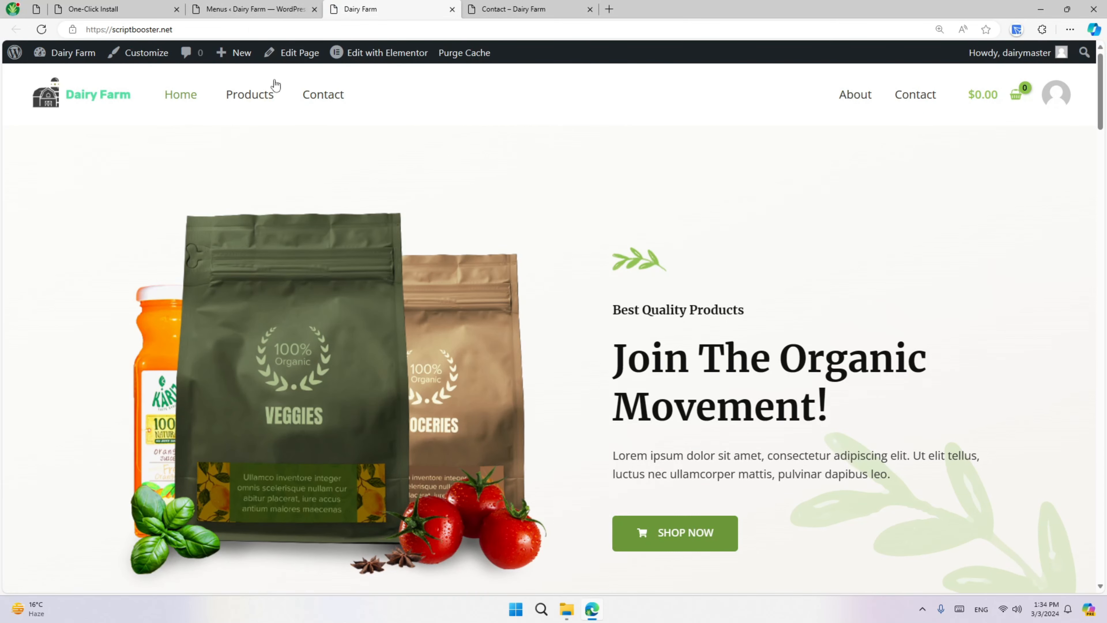
scroll(327, 235, "down", 10)
scroll(333, 257, "up", 10)
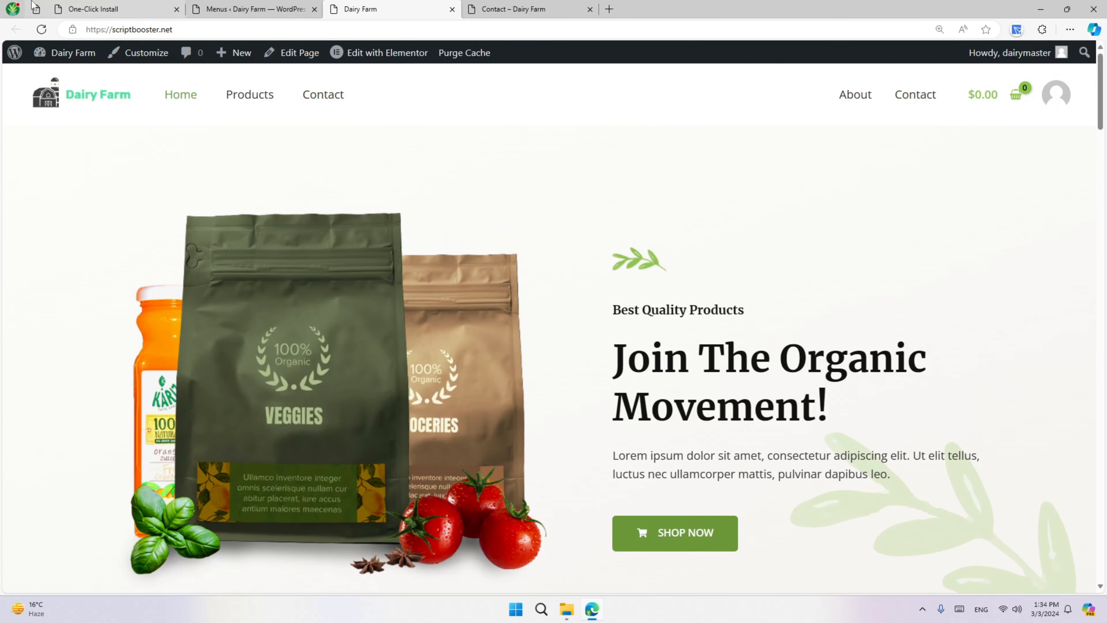
left_click(36, 8)
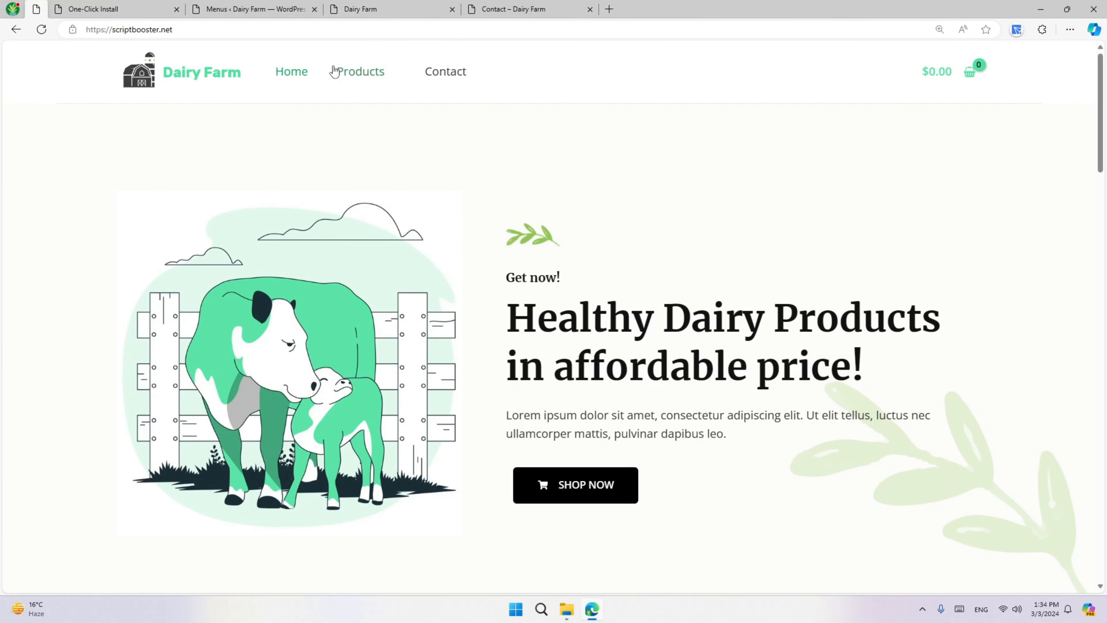
left_click(368, 6)
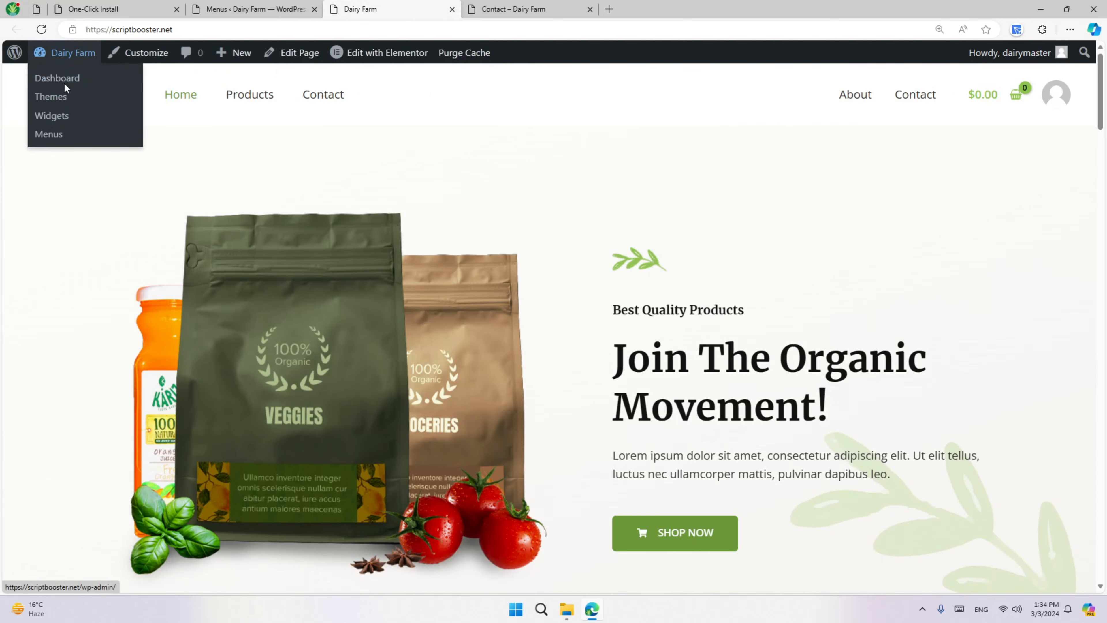
- Delete the Secondary Menu element from the Astra Header Builder, then open the primary row settings
left_click(129, 56)
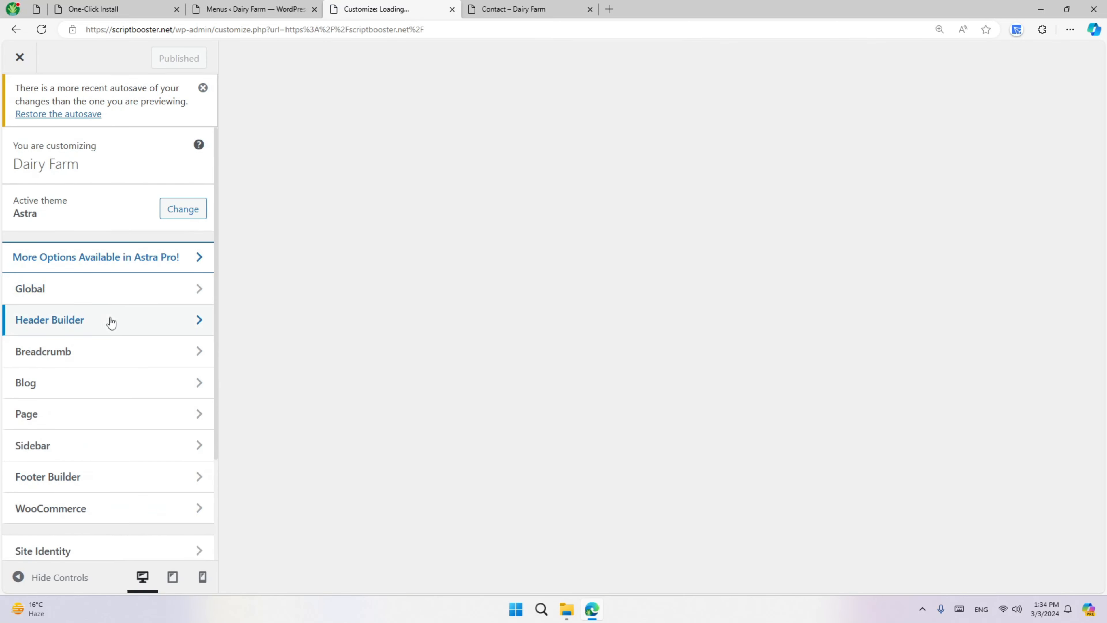
left_click(111, 322)
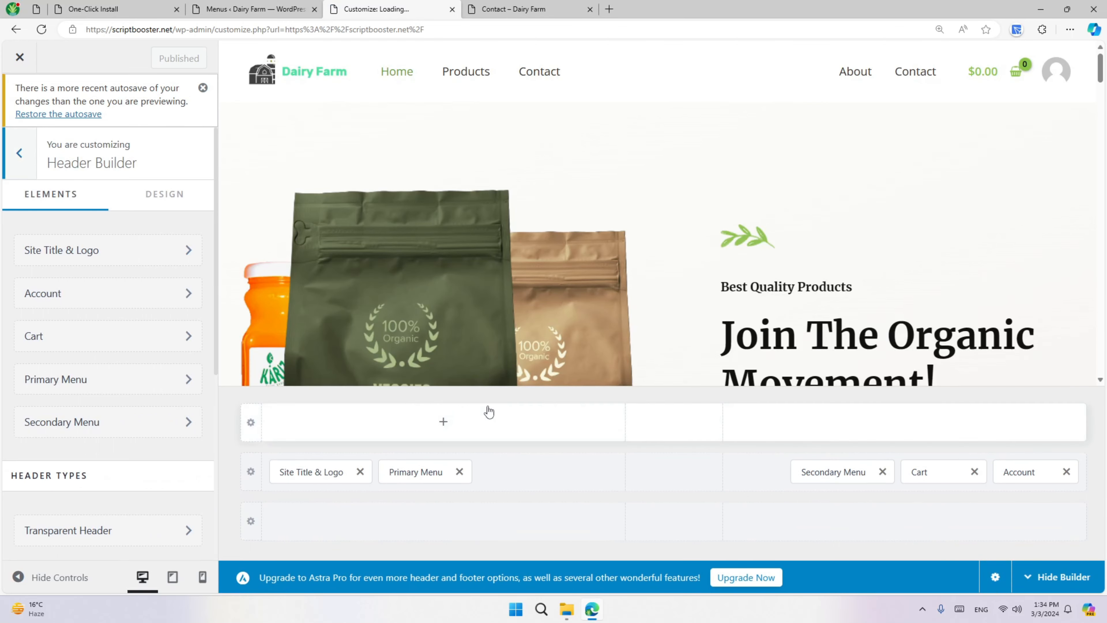
left_click(882, 471)
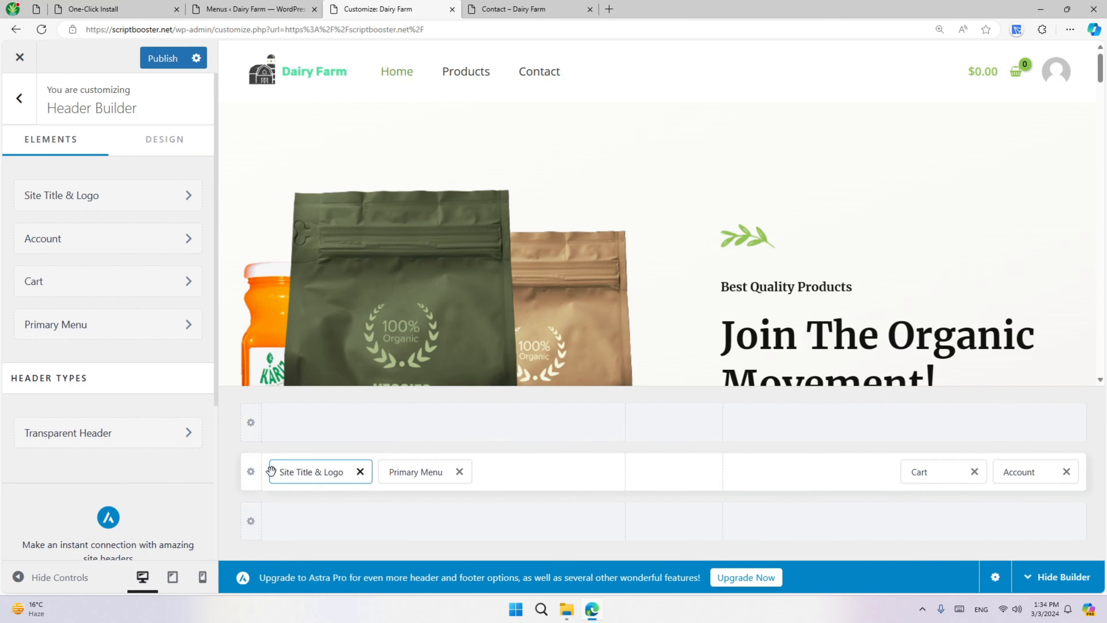
left_click(251, 471)
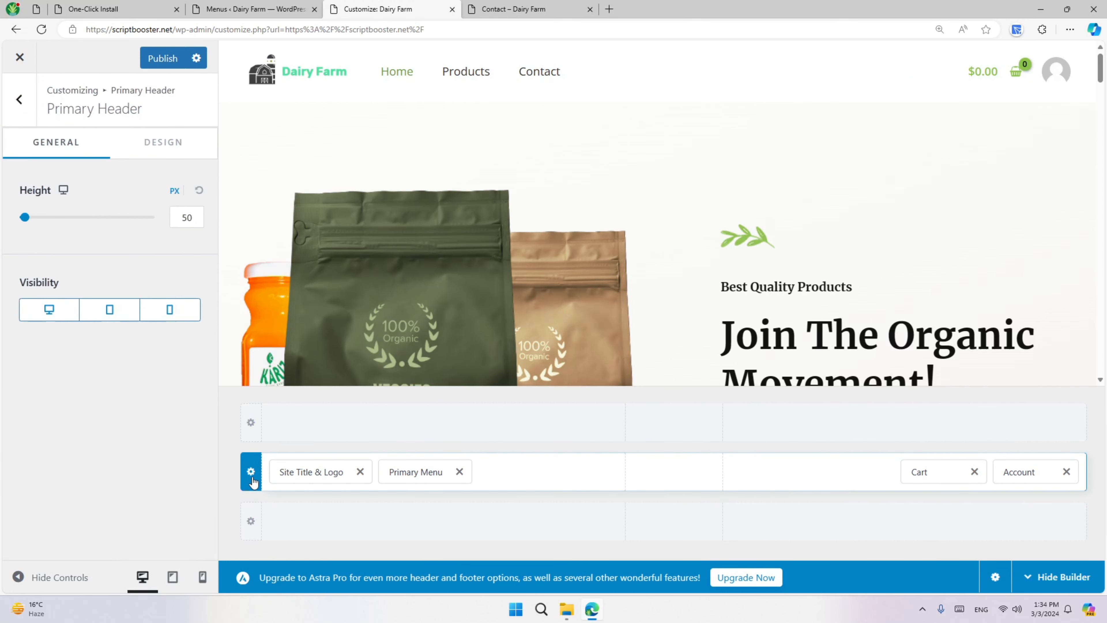
- Try the Primary Header's margin fields: percent units, value 5, then clear top and bottom
left_click(151, 143)
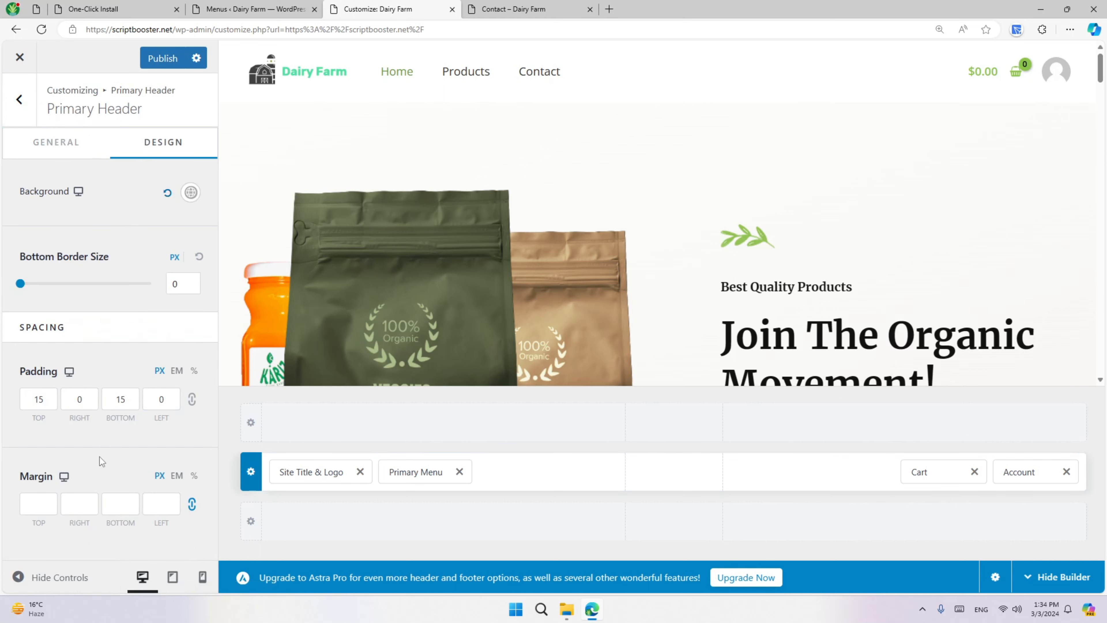
left_click(41, 503)
left_click(77, 503)
left_click(194, 476)
type("5")
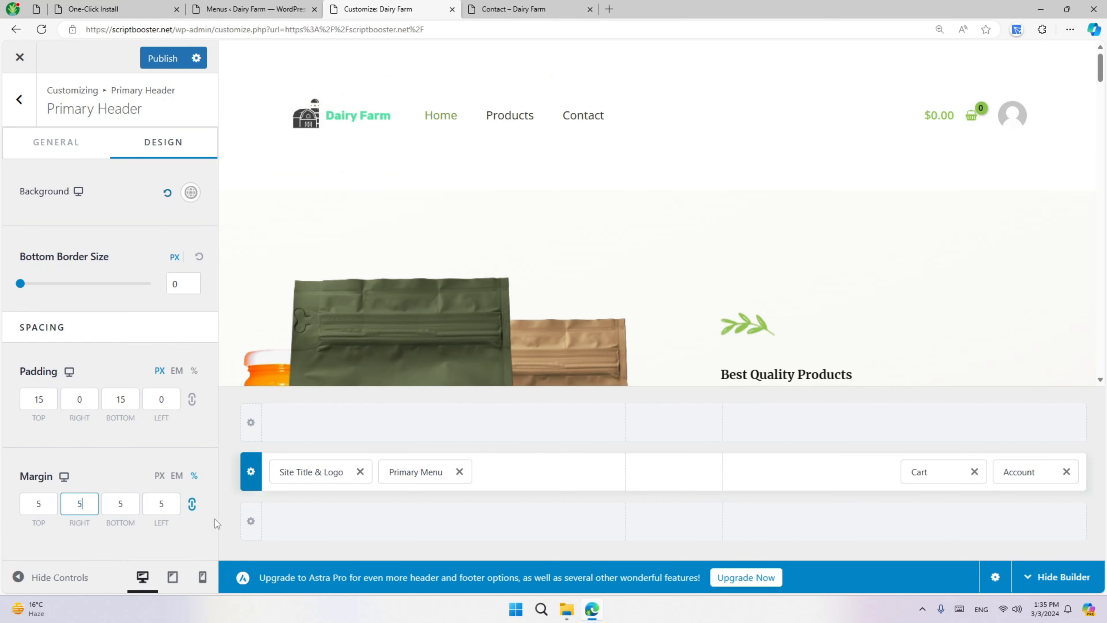
left_click(191, 504)
left_click(115, 504)
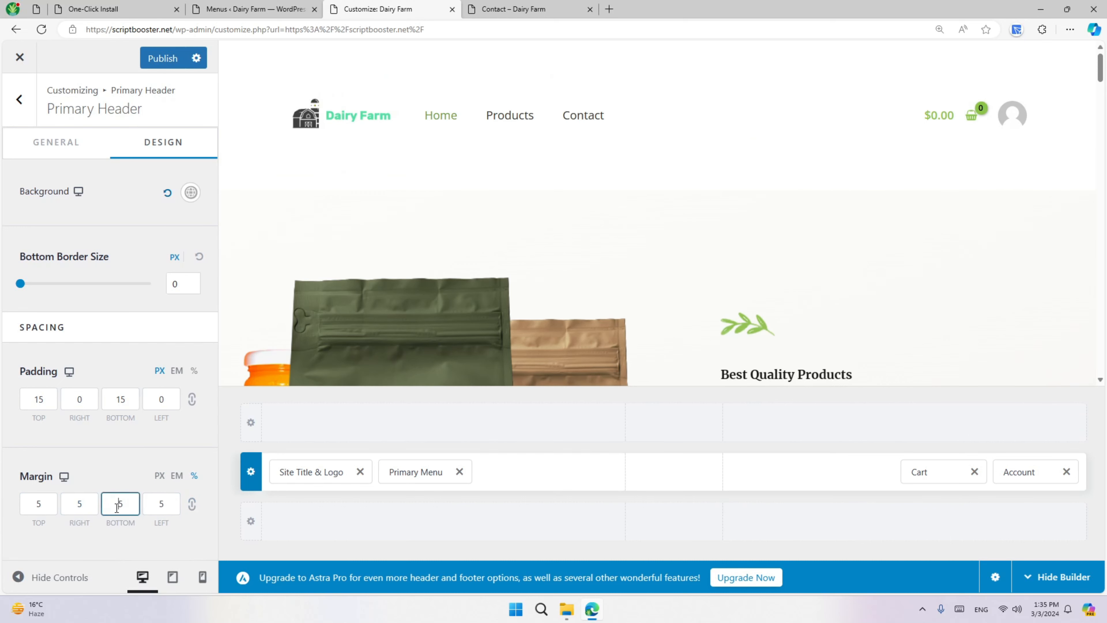
key("BackSpace")
left_click(39, 509)
key("BackSpace")
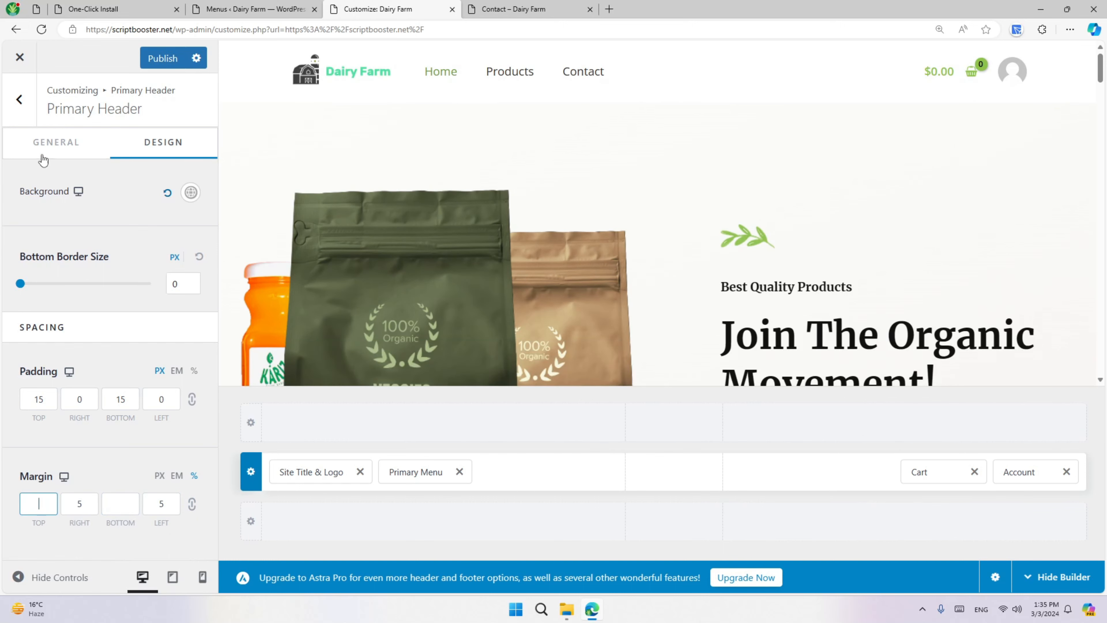
- Preview the header at tablet and mobile widths, then return to desktop General settings (Height 50 px)
left_click(53, 145)
left_click(143, 146)
left_click(78, 192)
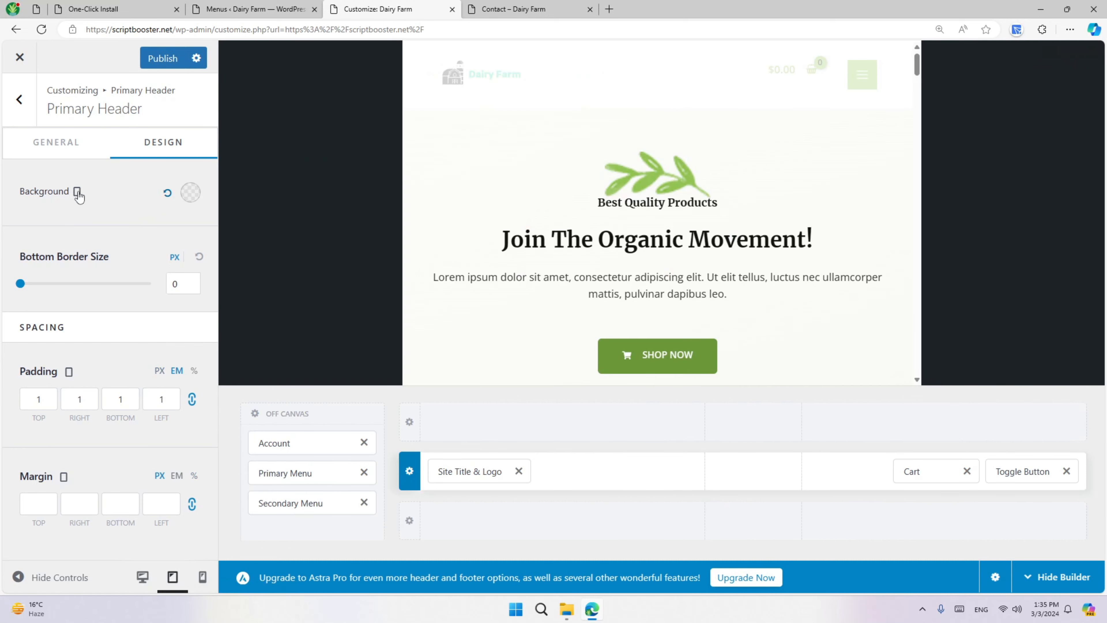
left_click(78, 192)
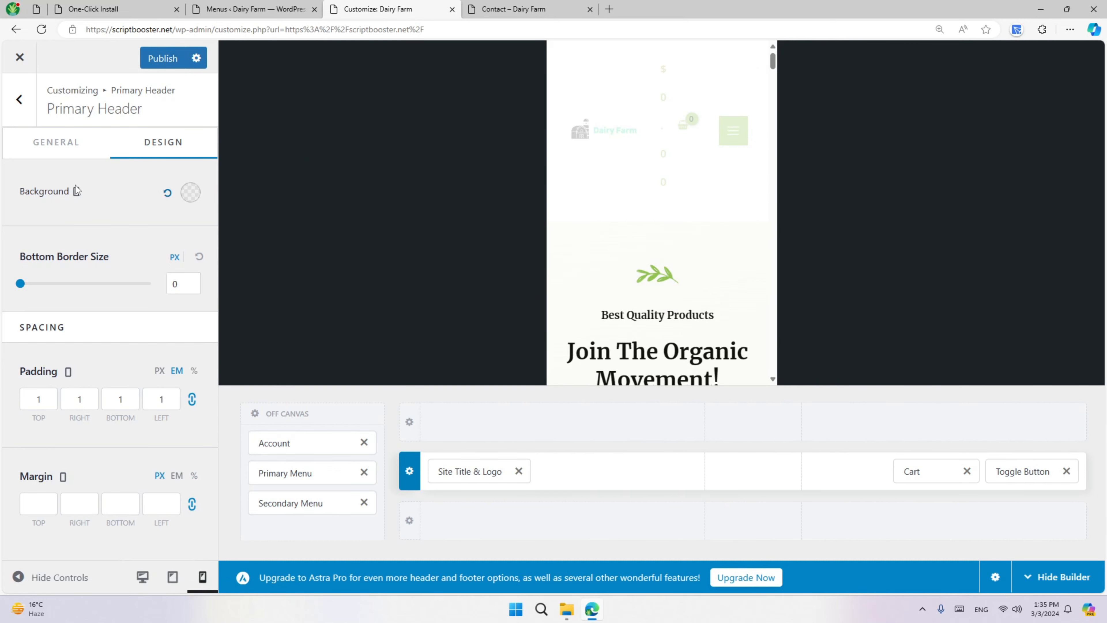
left_click(57, 146)
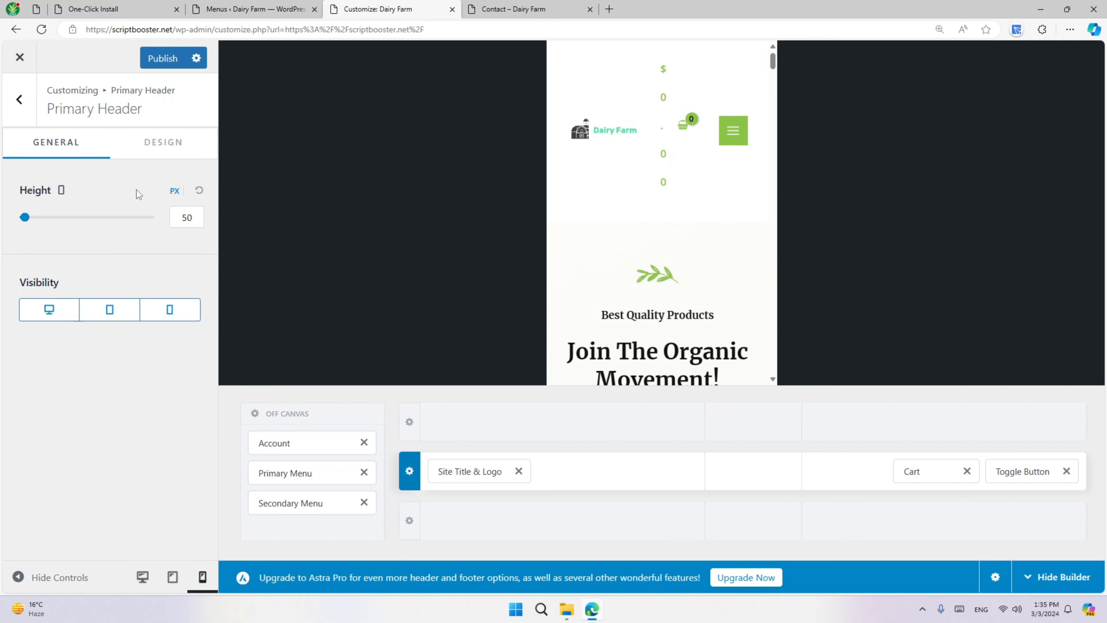
left_click(161, 143)
left_click(77, 191)
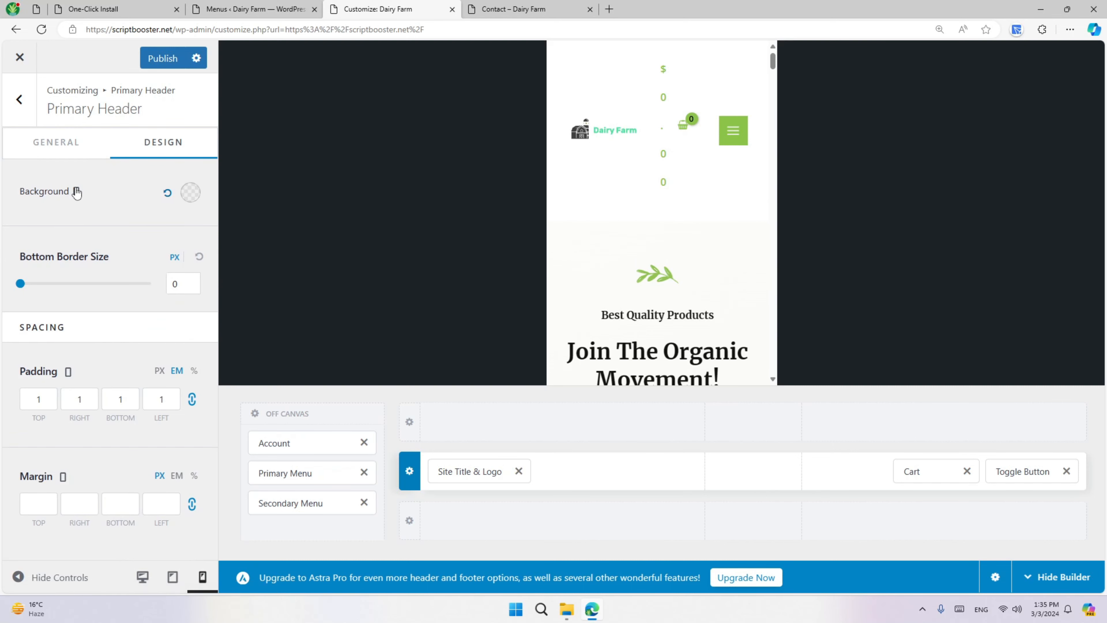
left_click(54, 151)
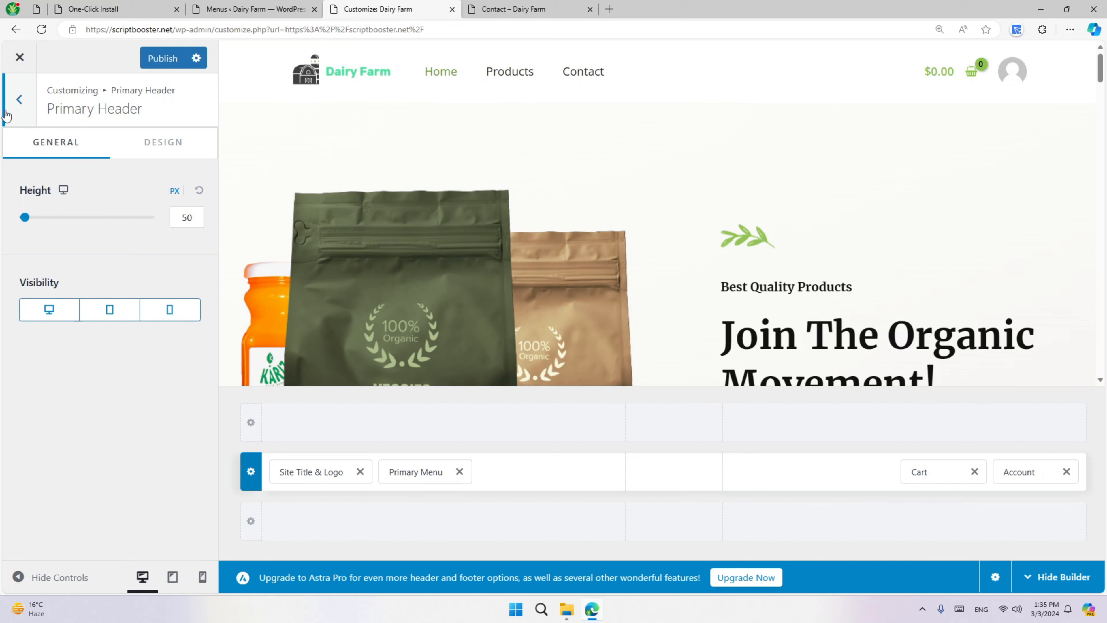
- Look at the components available for the primary header row without adding any
left_click(6, 116)
scroll(128, 380, "down", 5)
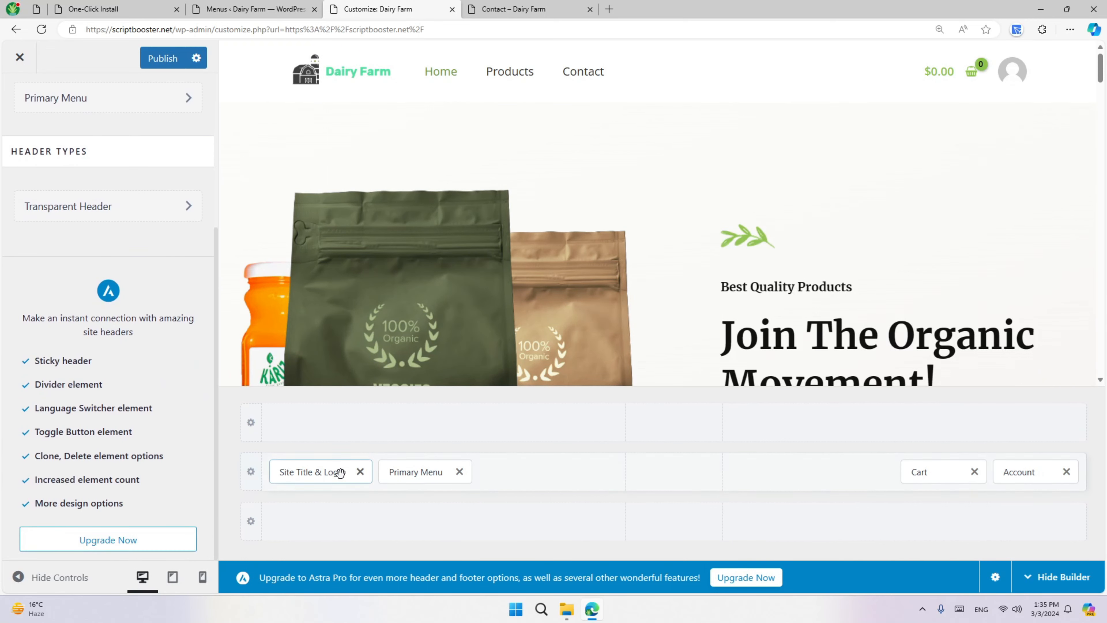
left_click(250, 471)
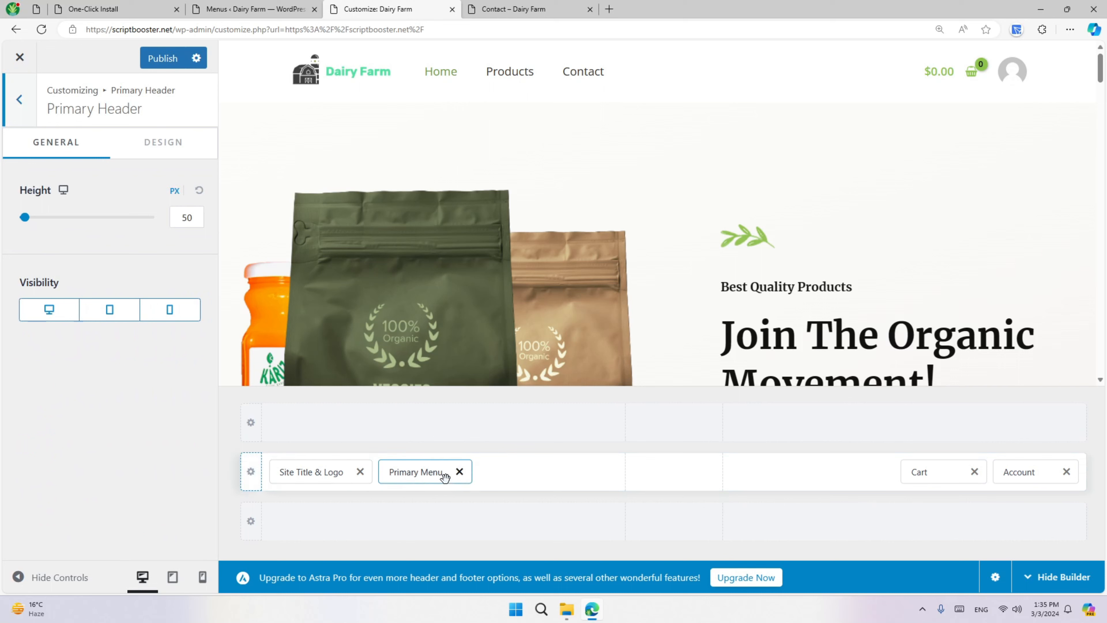
left_click(528, 476)
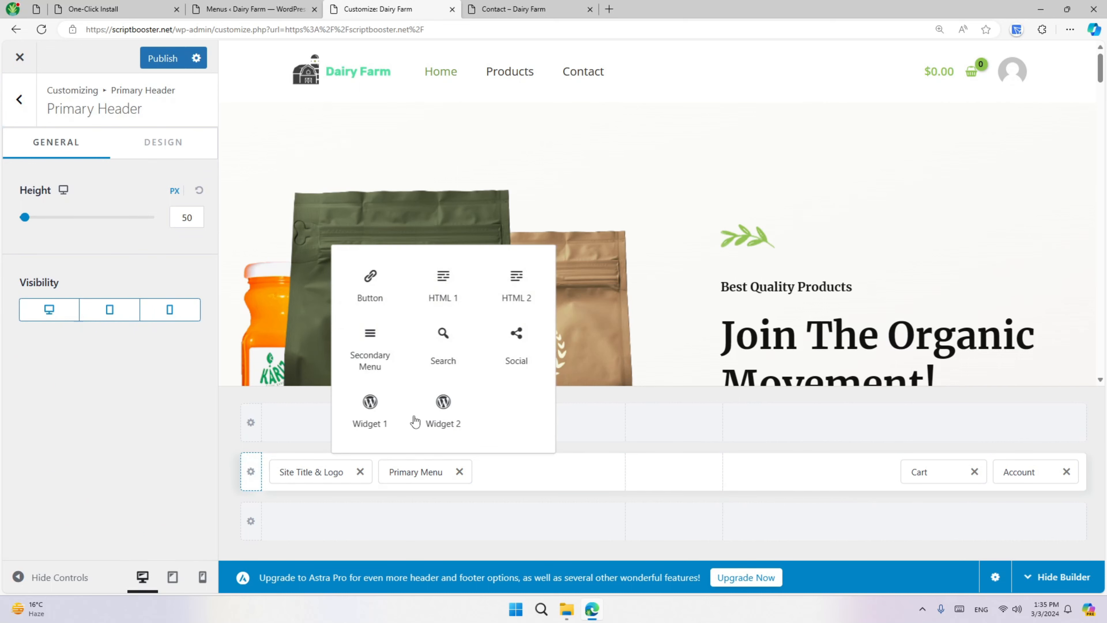
left_click(21, 100)
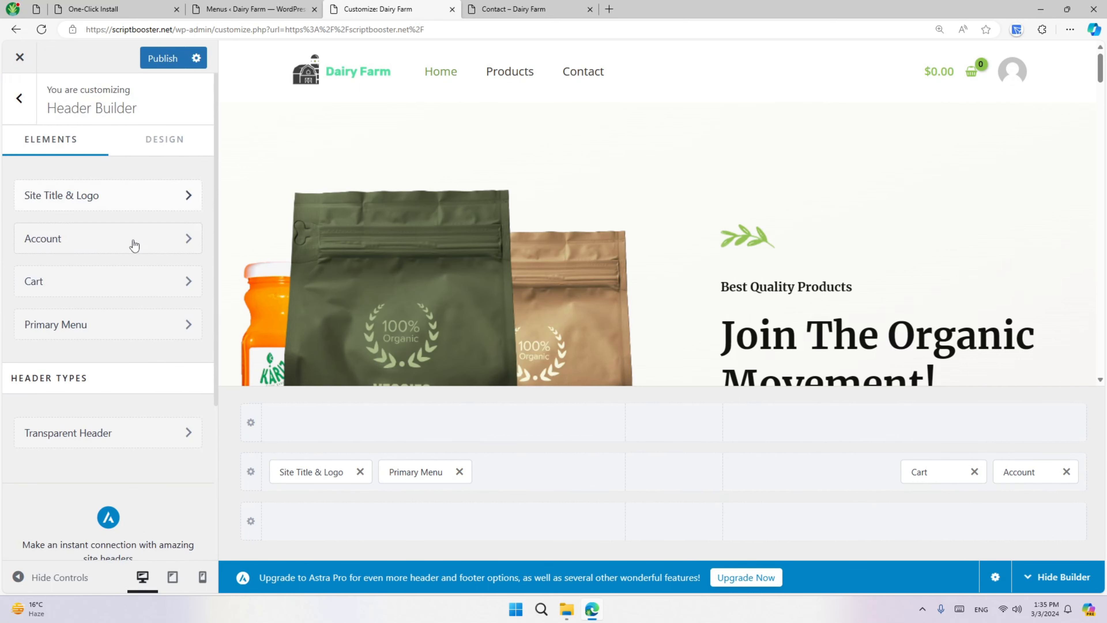
scroll(131, 242, "down", 5)
scroll(124, 311, "up", 5)
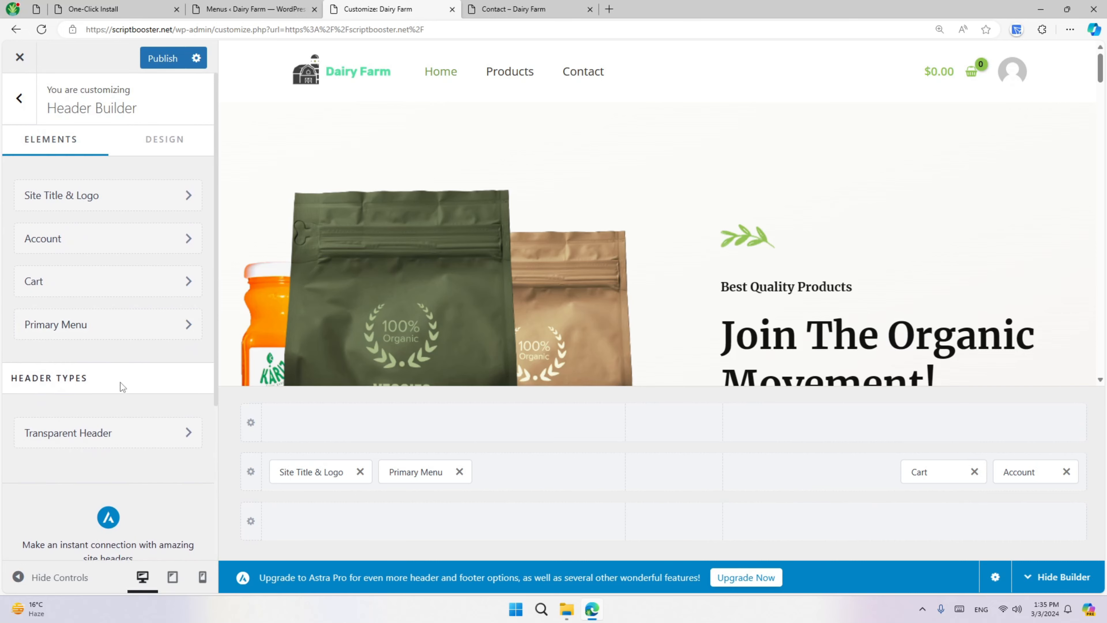
- Review the Transparent Header's General and Design options without changes, then return to the element list
left_click(119, 423)
scroll(51, 337, "down", 1)
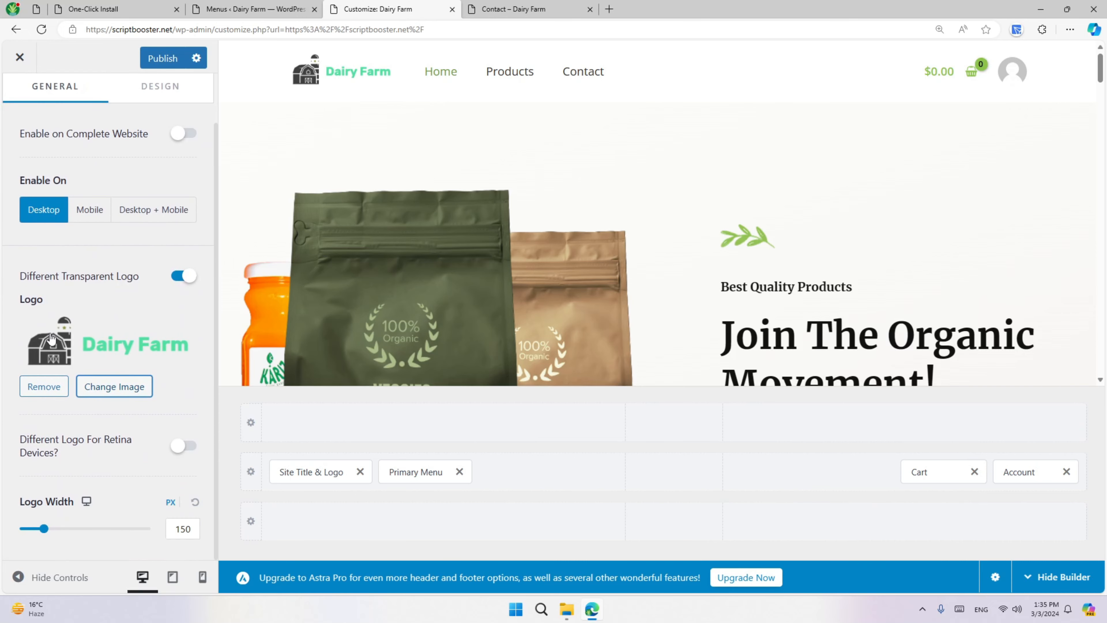
scroll(51, 337, "up", 1)
left_click(162, 148)
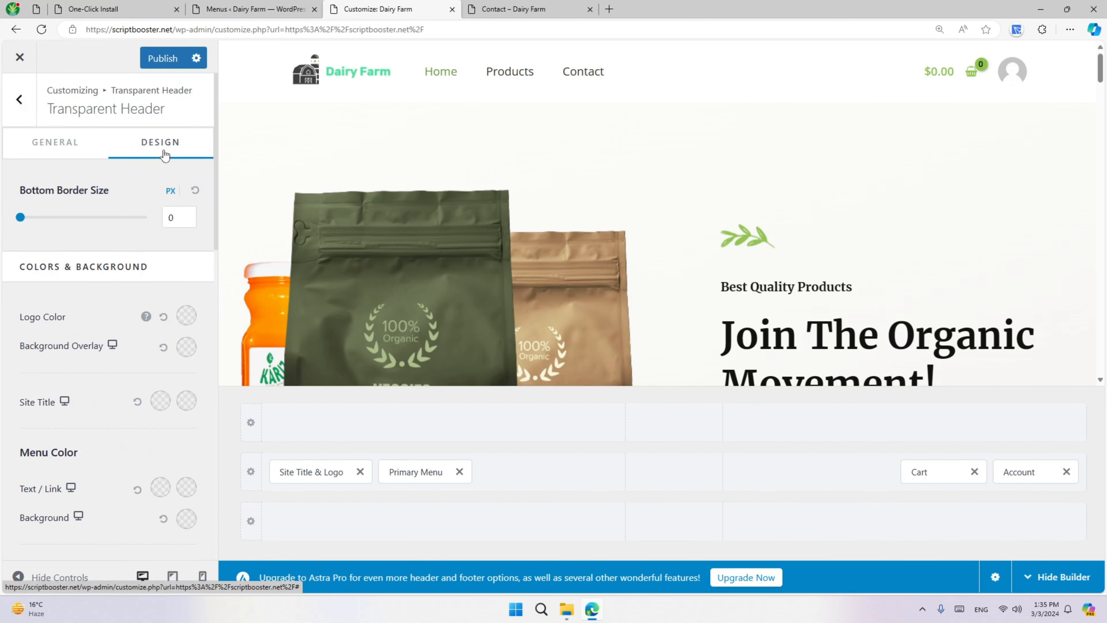
scroll(158, 358, "down", 7)
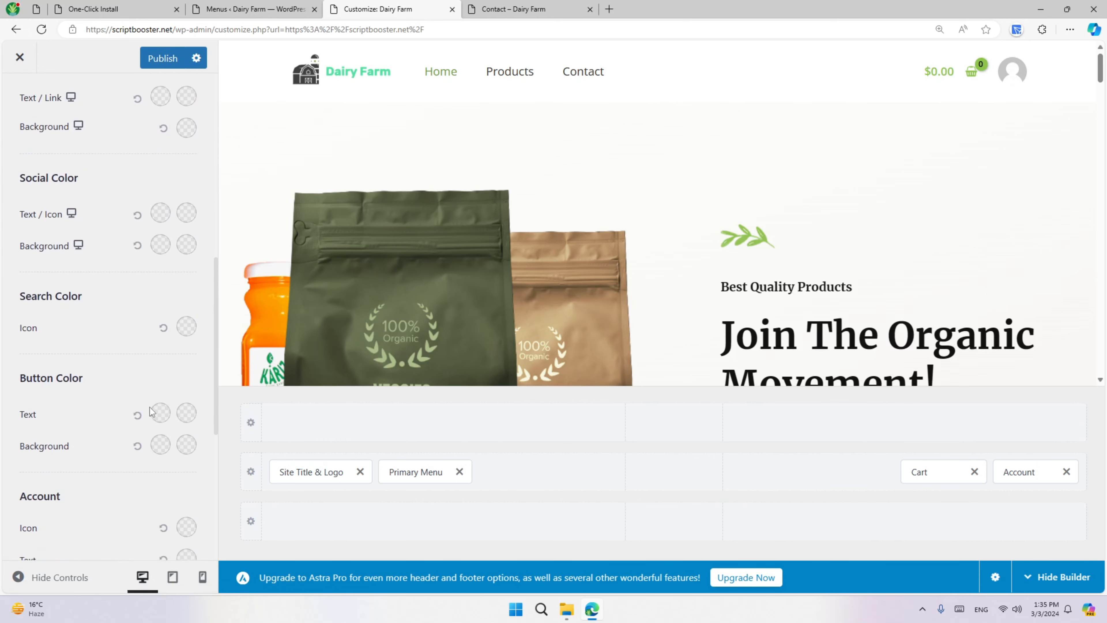
scroll(149, 407, "down", 6)
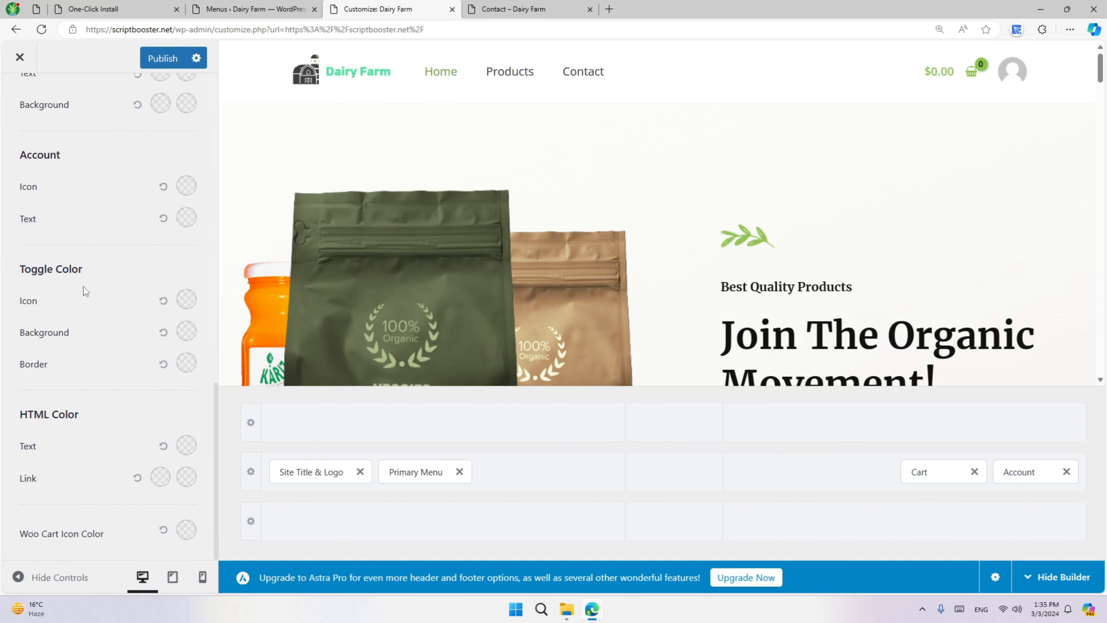
scroll(85, 292, "up", 12)
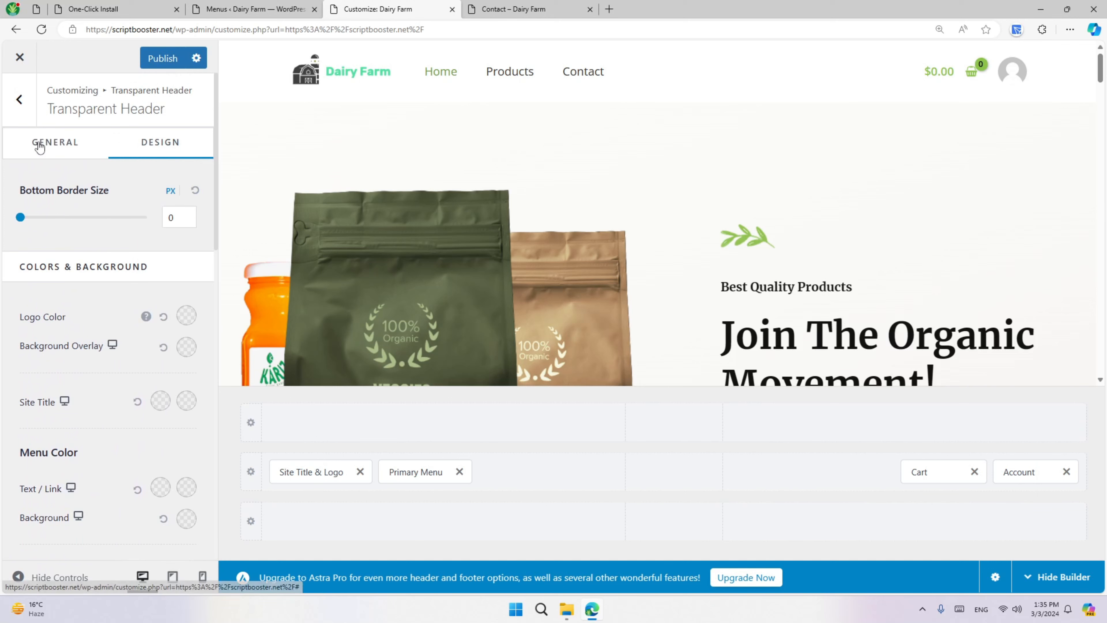
left_click(40, 148)
scroll(113, 297, "down", 1)
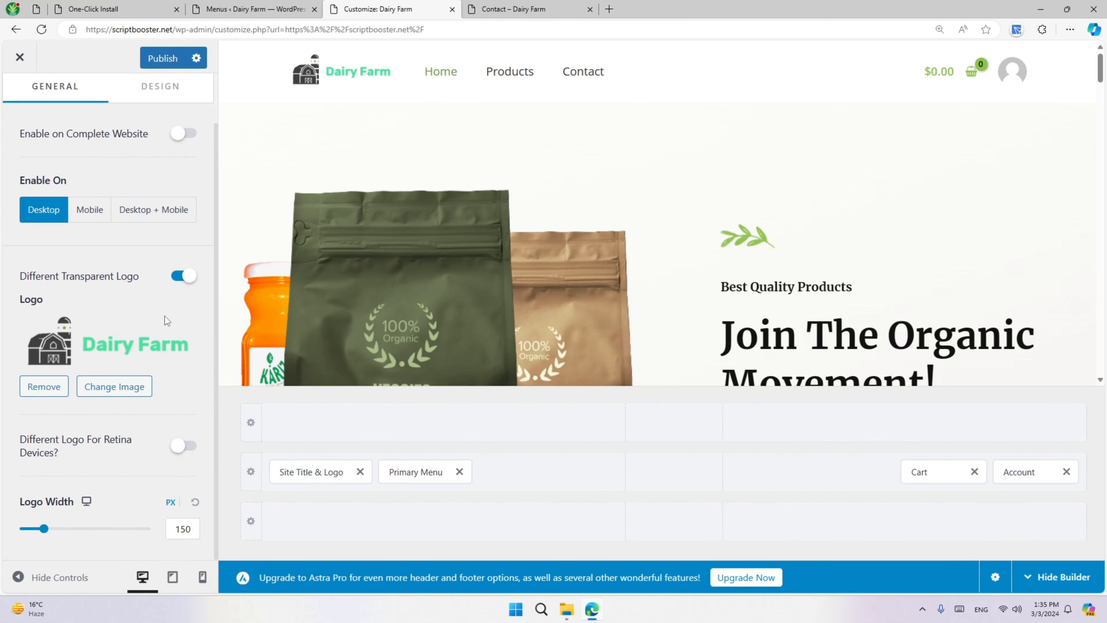
left_click(161, 92)
scroll(109, 297, "down", 1)
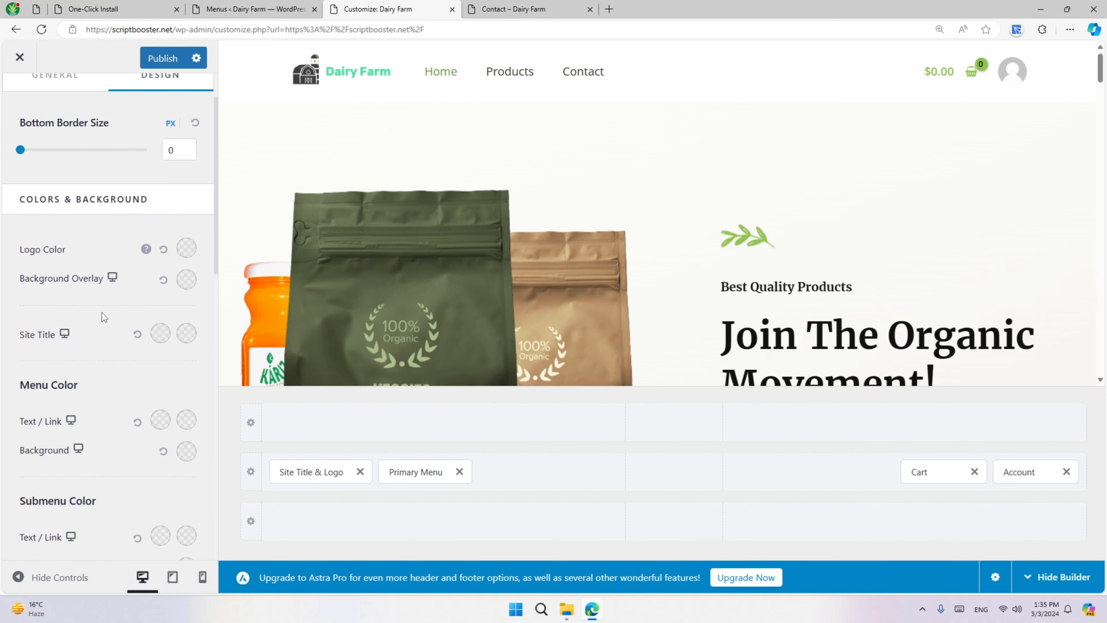
scroll(87, 321, "down", 8)
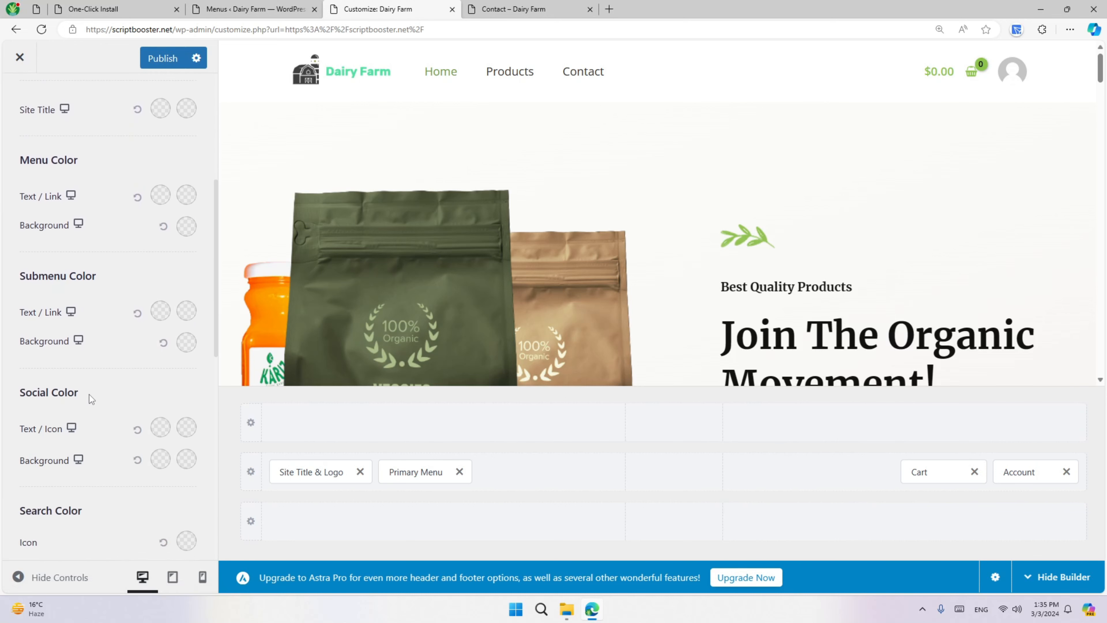
scroll(91, 408, "down", 8)
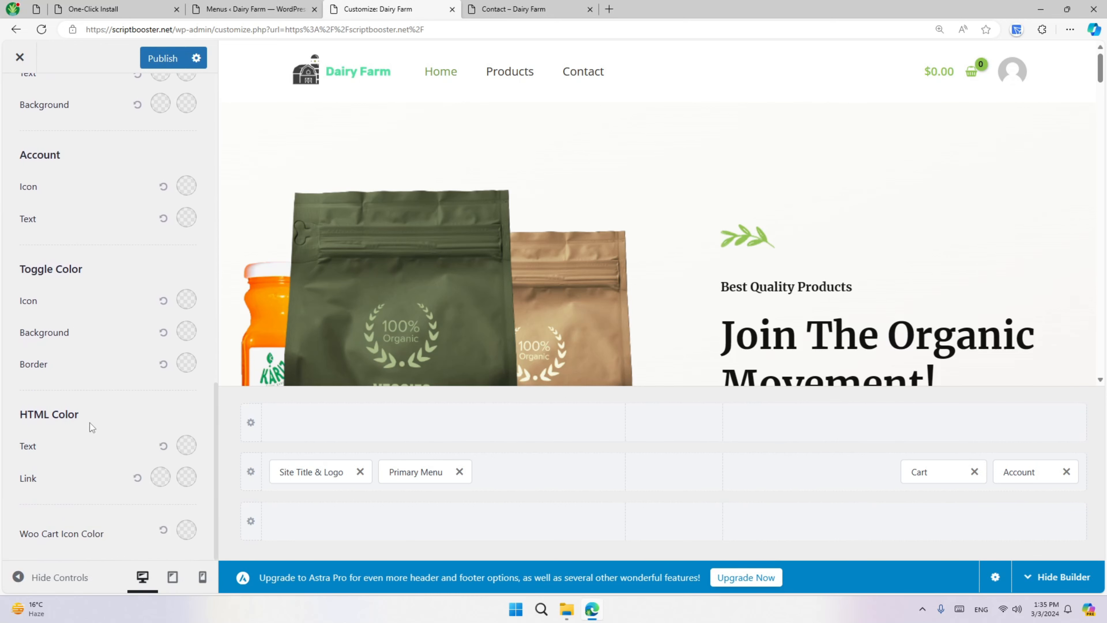
scroll(90, 421, "up", 1)
scroll(87, 416, "up", 15)
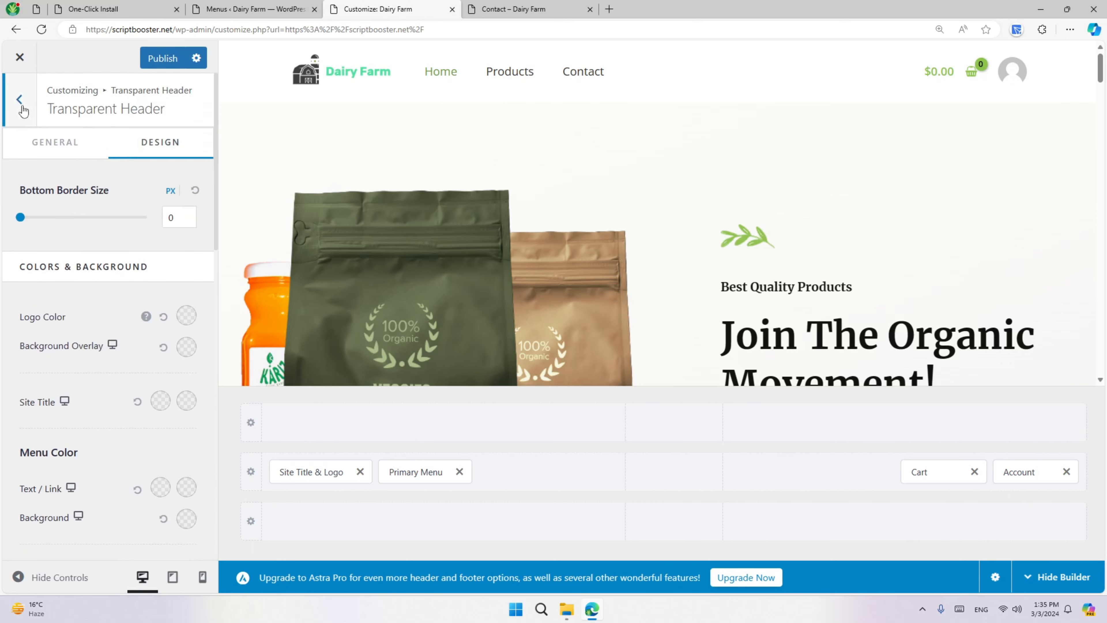
left_click(20, 98)
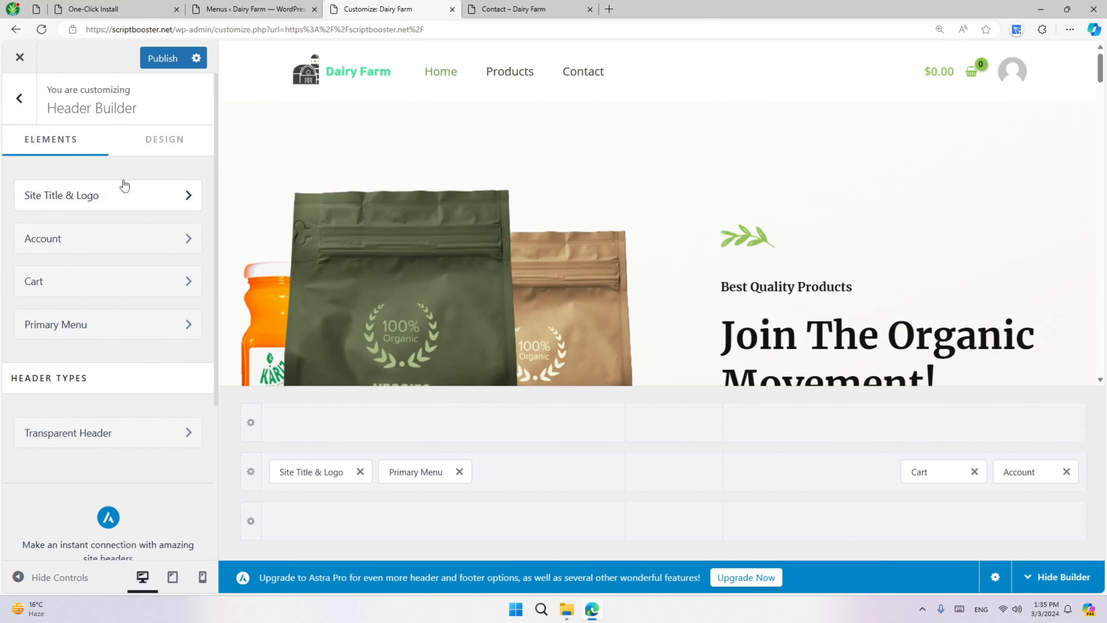
- Set the header to Content Width, publish the Customizer changes, and view the live Contact page
left_click(155, 139)
left_click(134, 219)
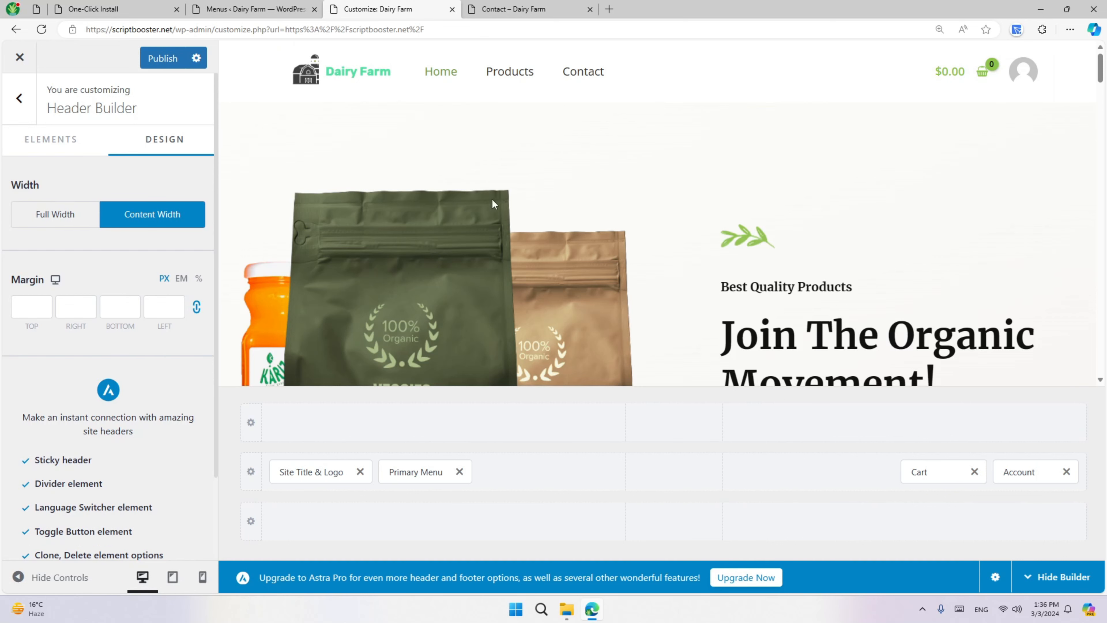
left_click(162, 61)
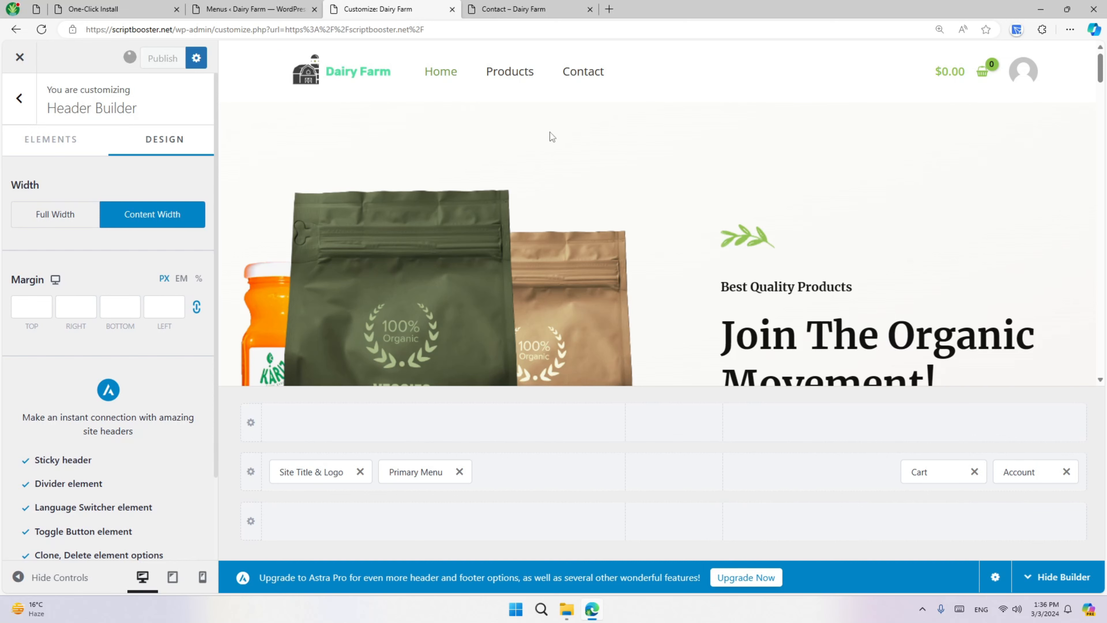
left_click(512, 6)
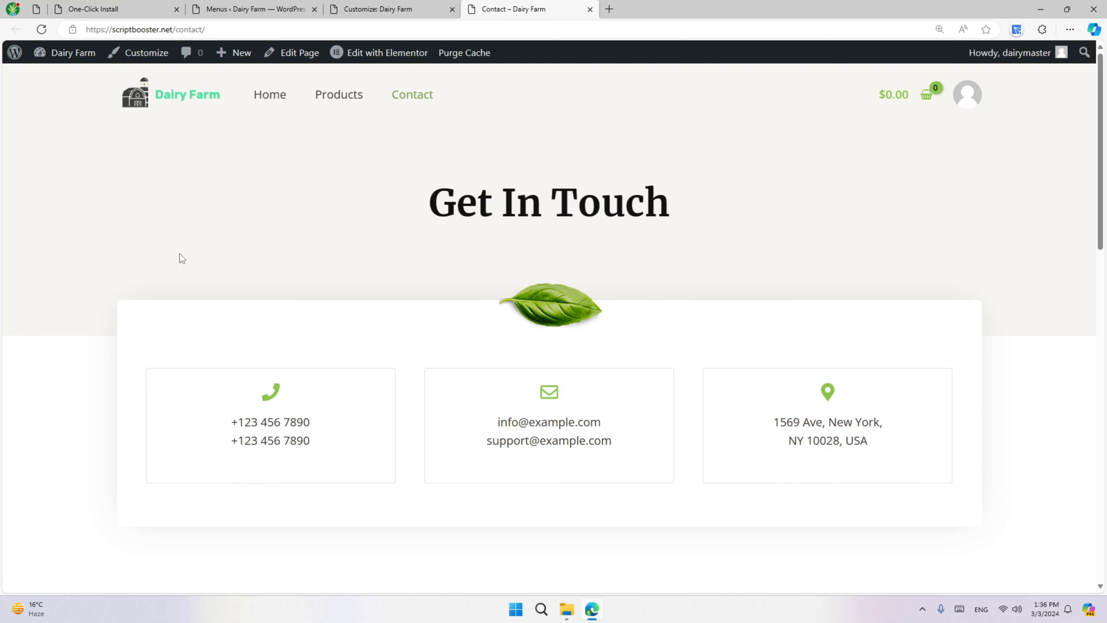
- Compare the live homepage and Contact page tabs, then open the Products page
left_click(131, 9)
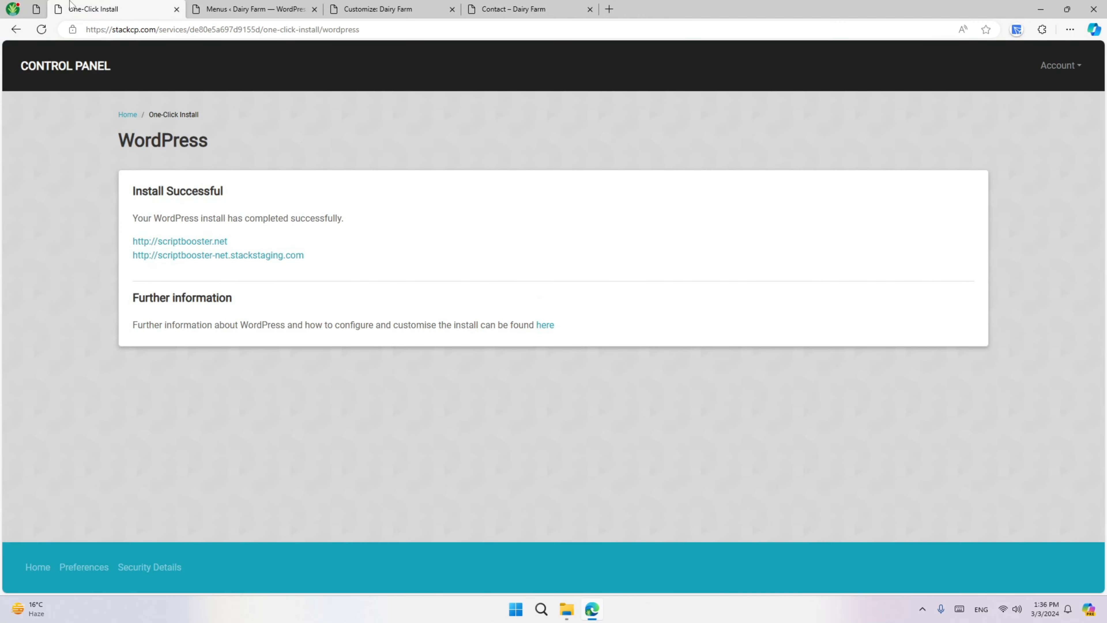
left_click(40, 4)
left_click(537, 8)
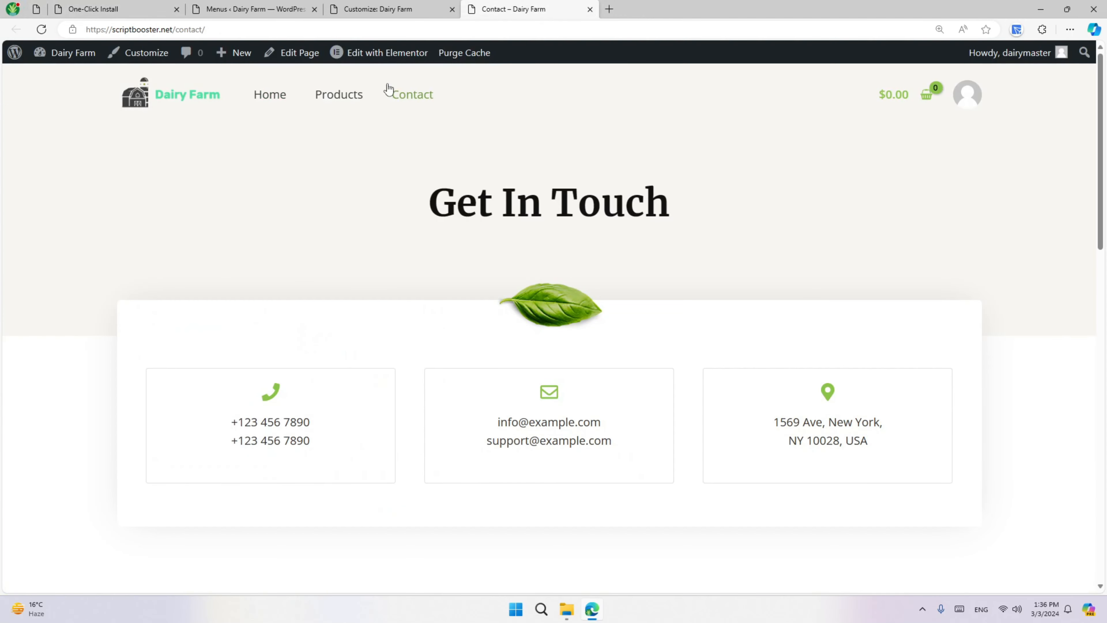
left_click(42, 4)
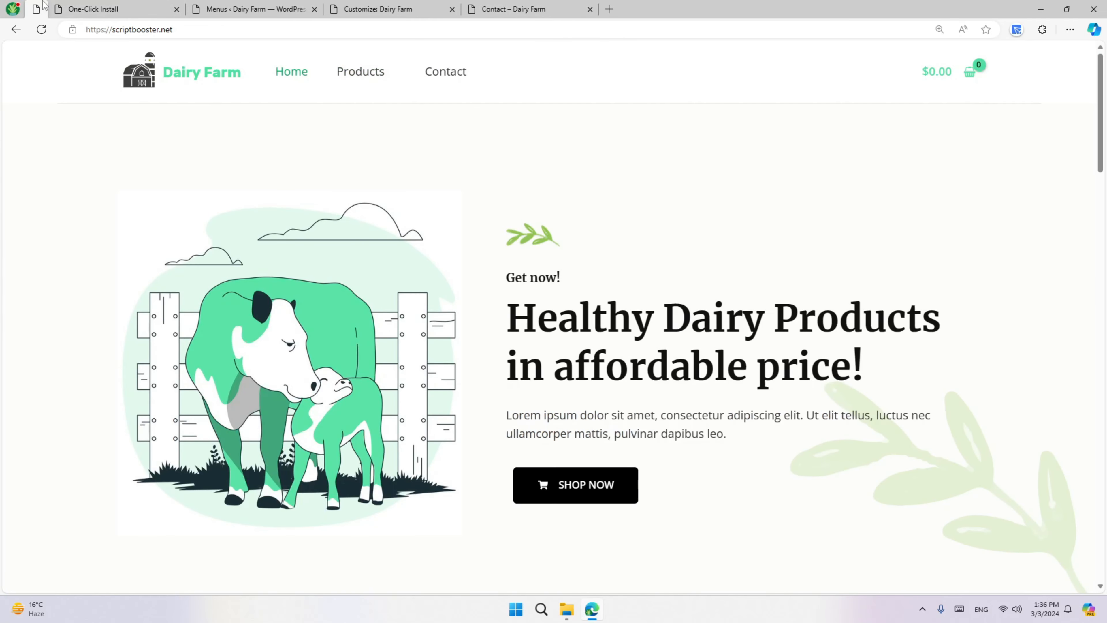
left_click(514, 9)
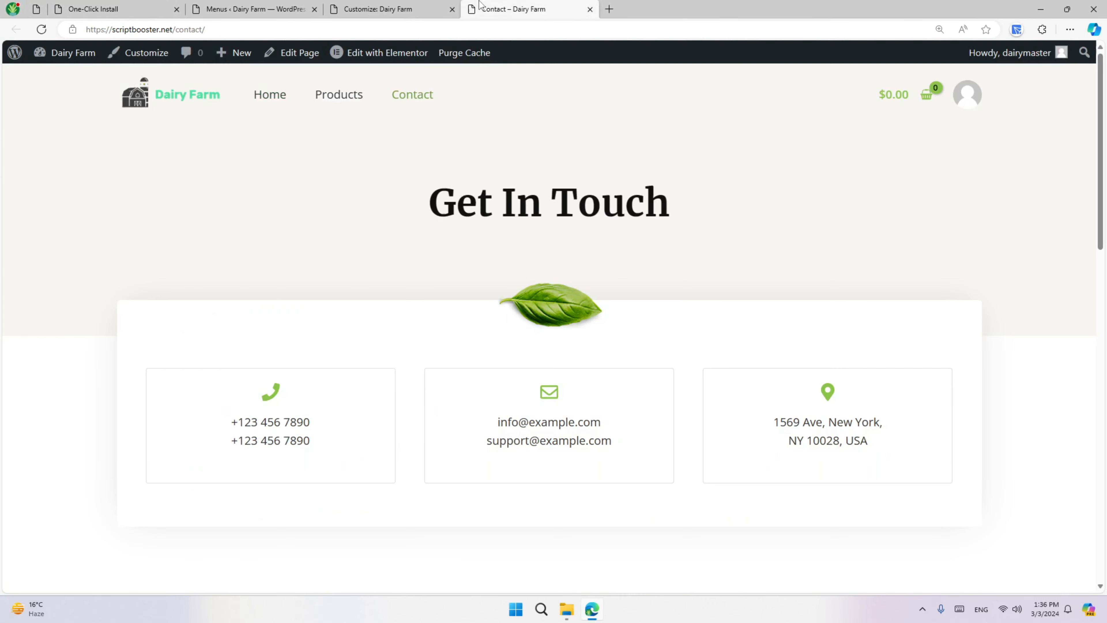
left_click(375, 9)
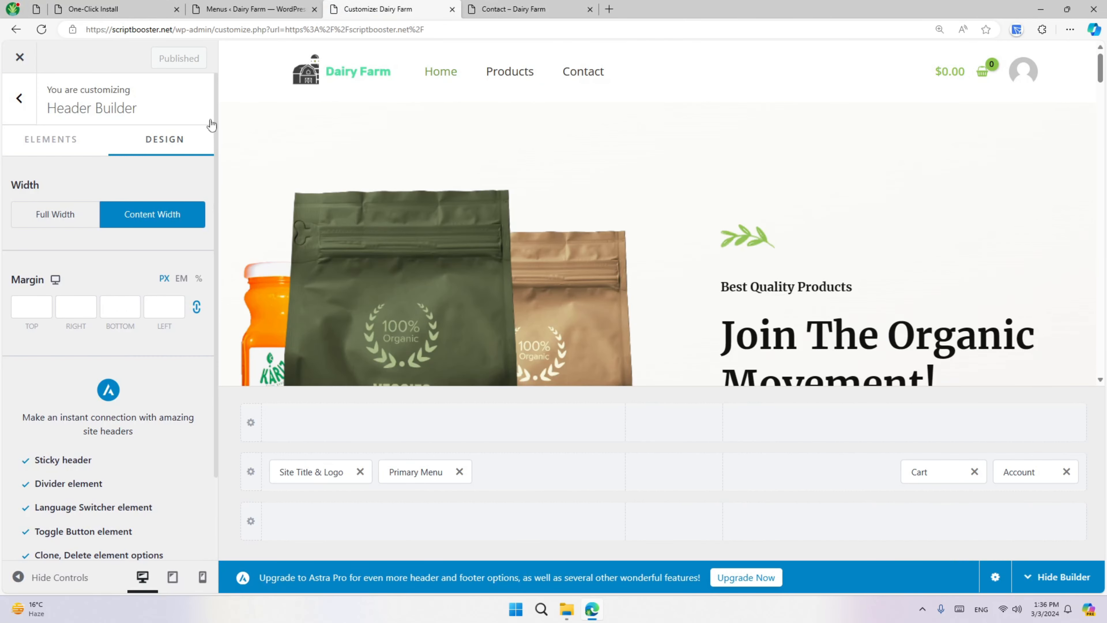
left_click(38, 12)
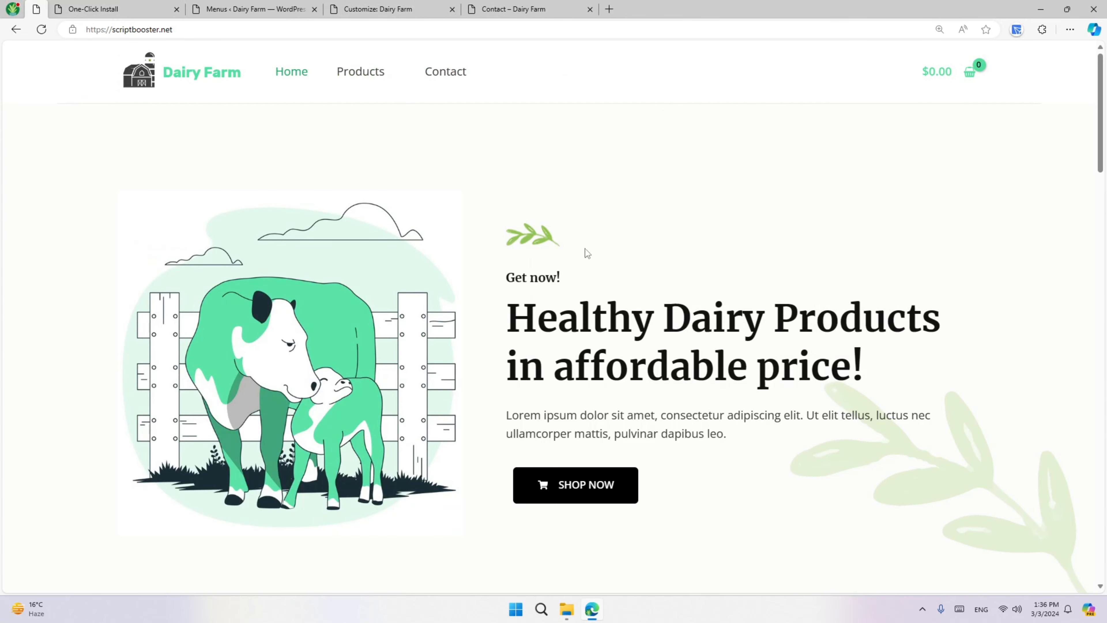
left_click(515, 9)
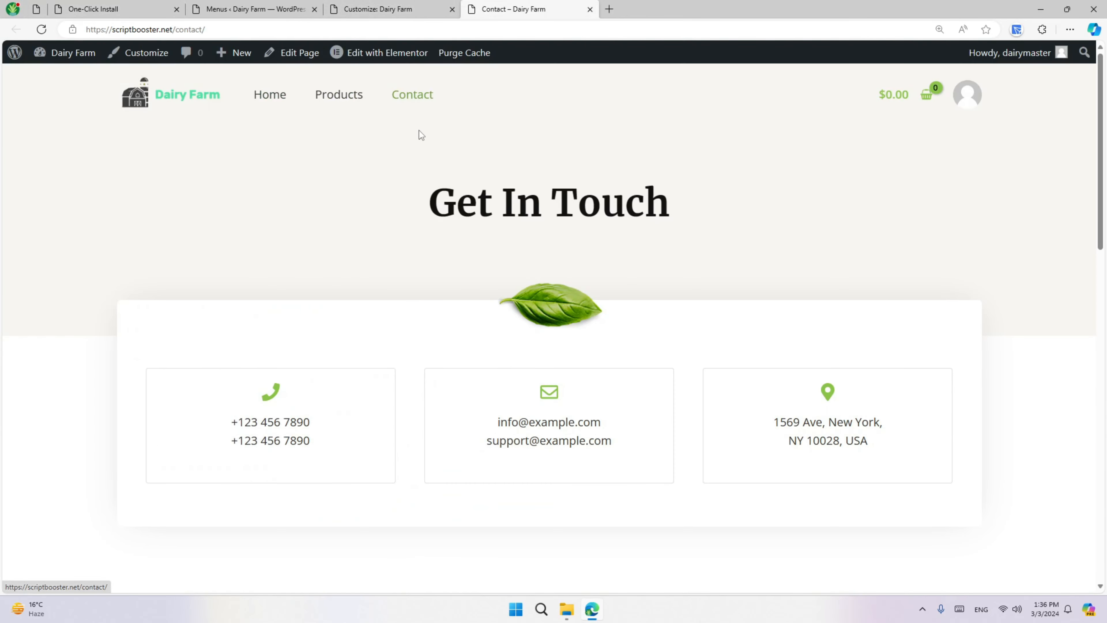
left_click(368, 106)
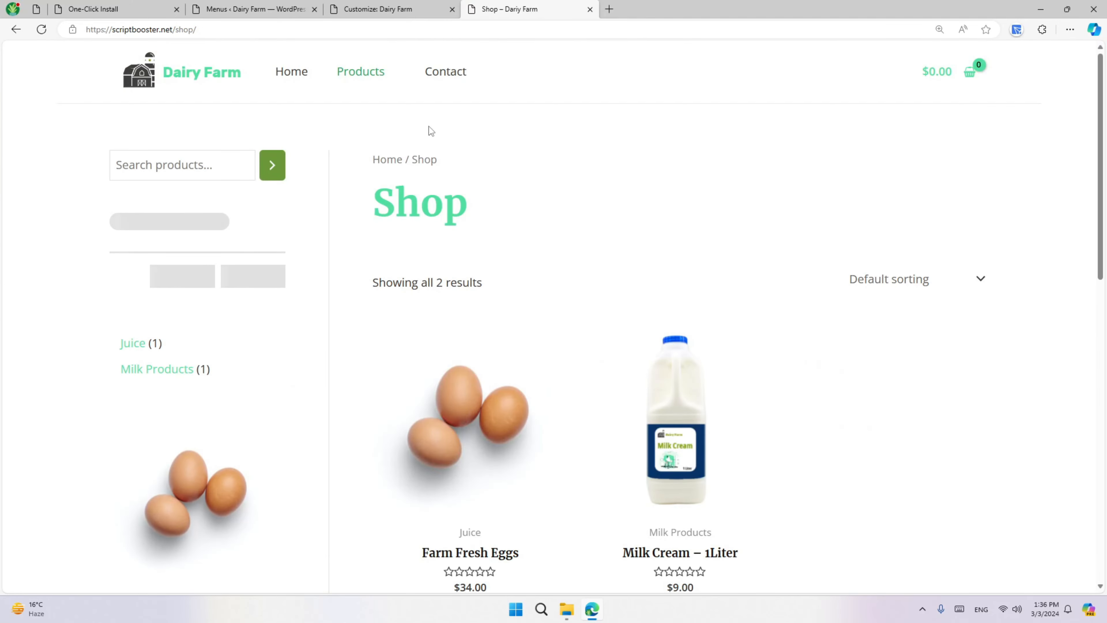
- Reload the Shop page, close the One-Click Install tab, and return to the Dairy Farm Customizer
left_click(264, 33)
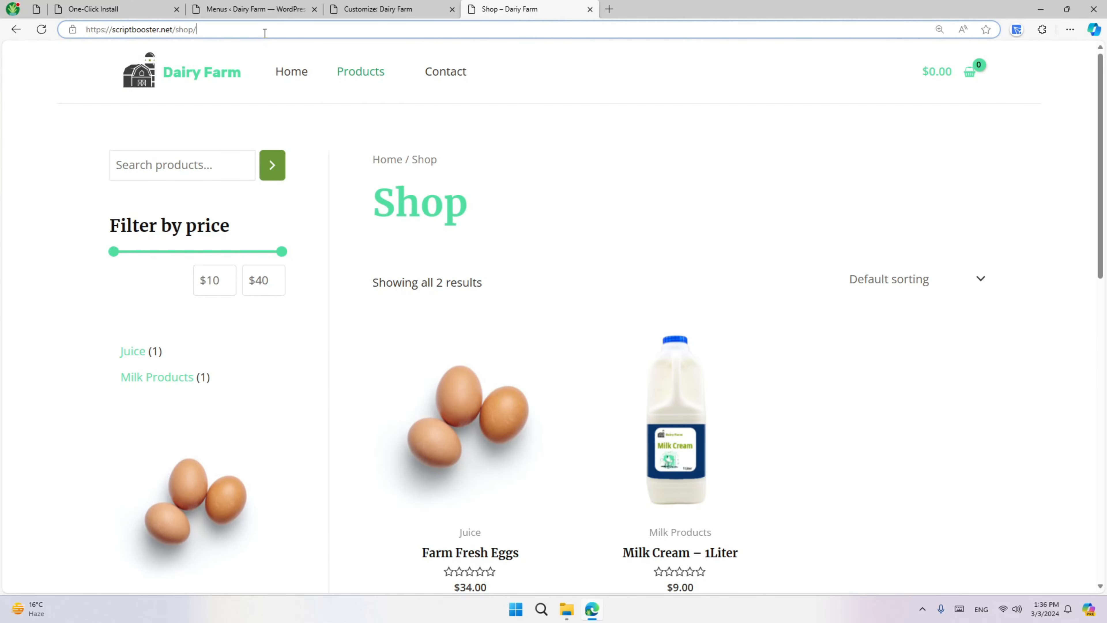
key("Return")
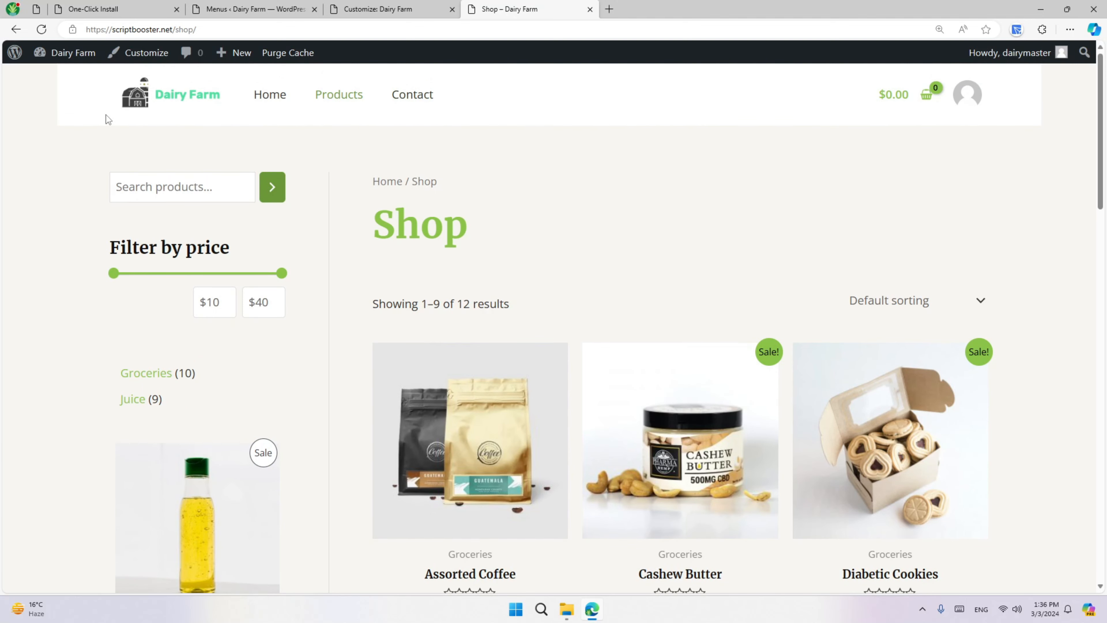
left_click(231, 7)
left_click(158, 7)
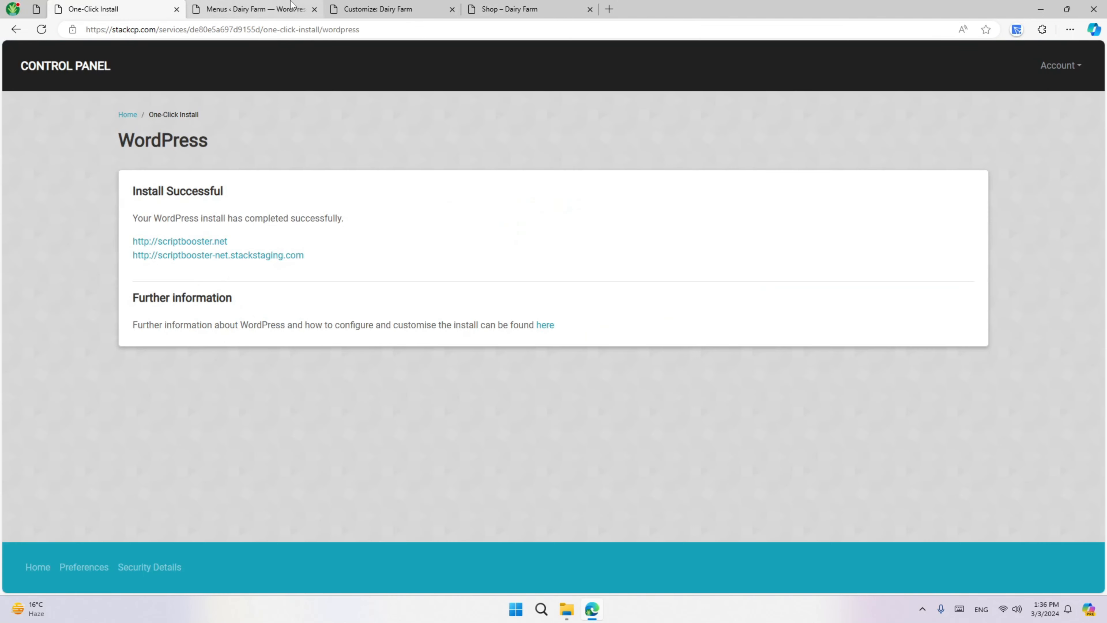
left_click(177, 9)
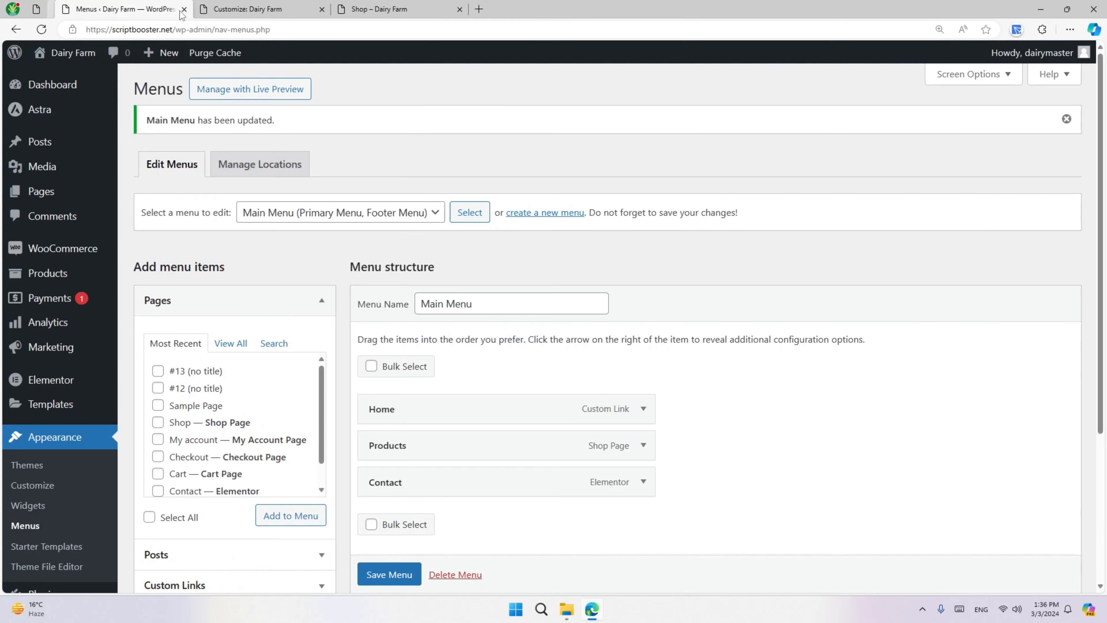
left_click(218, 4)
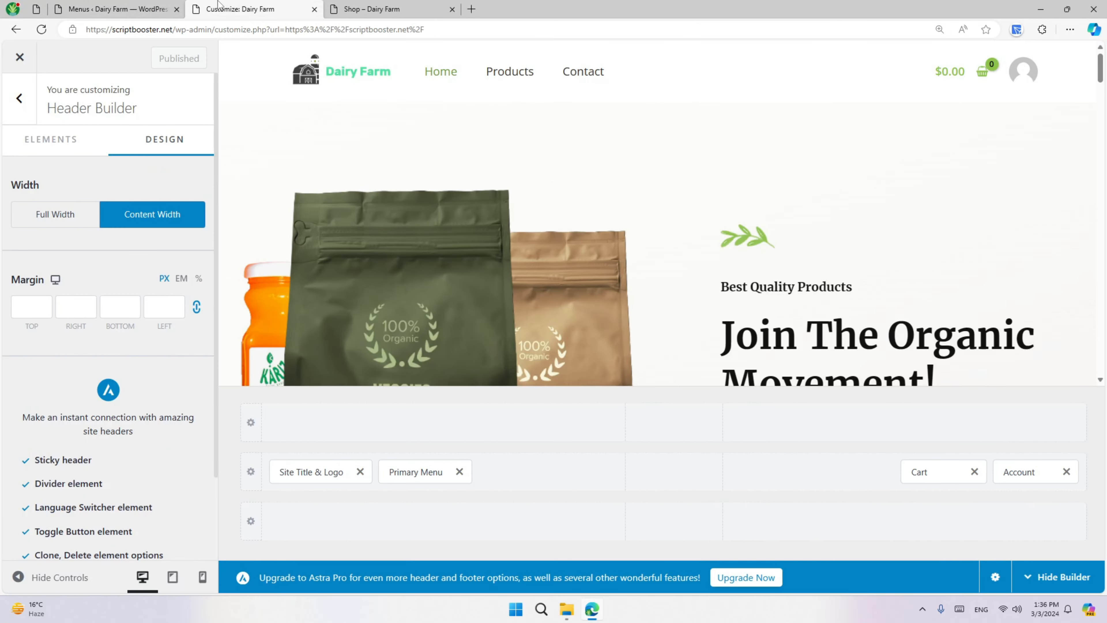
- Give the Primary Header row a 1 px bottom border in its Design settings
left_click(4, 104)
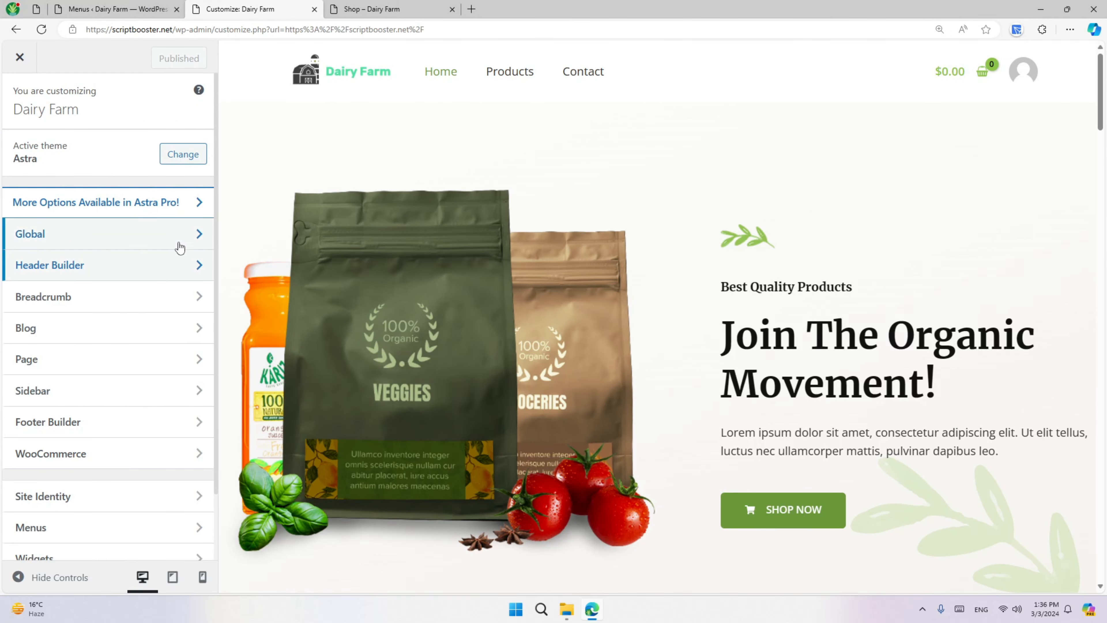
left_click(140, 277)
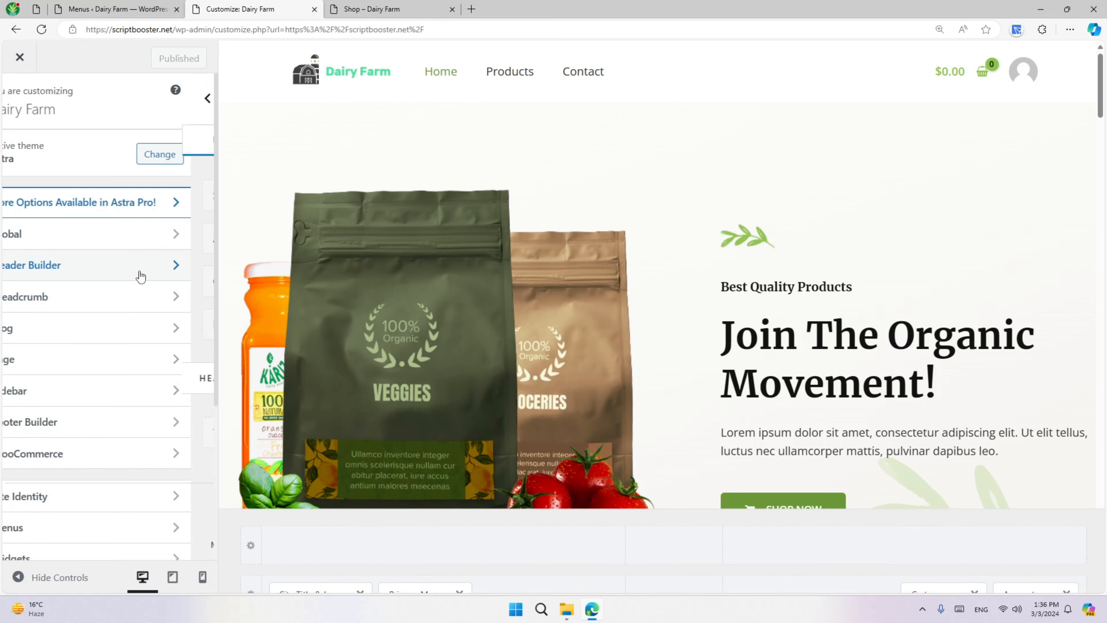
left_click(258, 486)
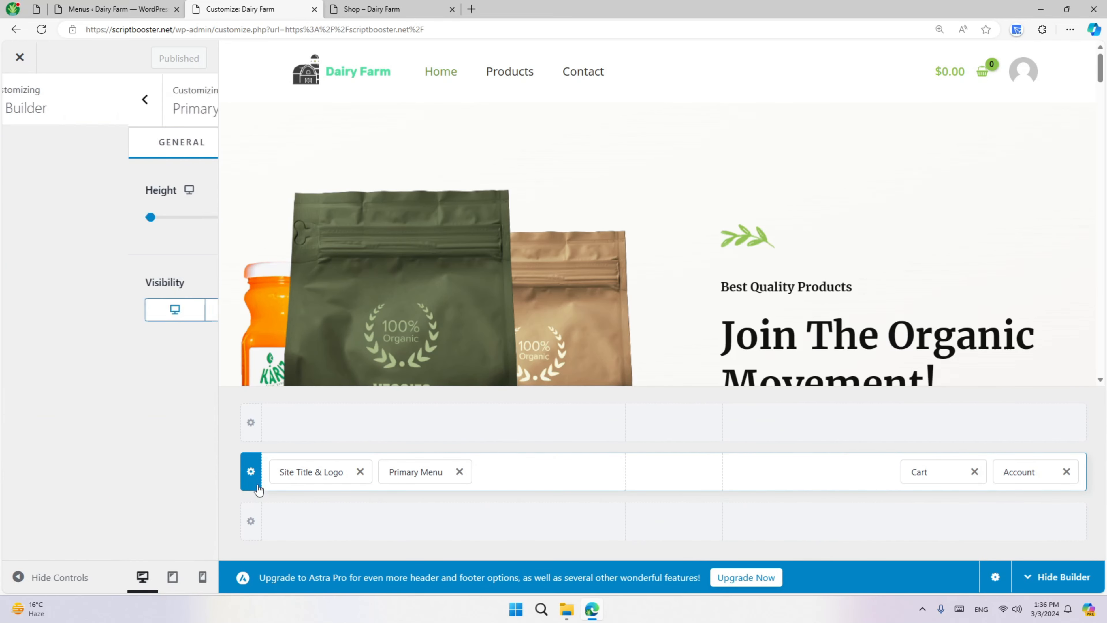
left_click(135, 145)
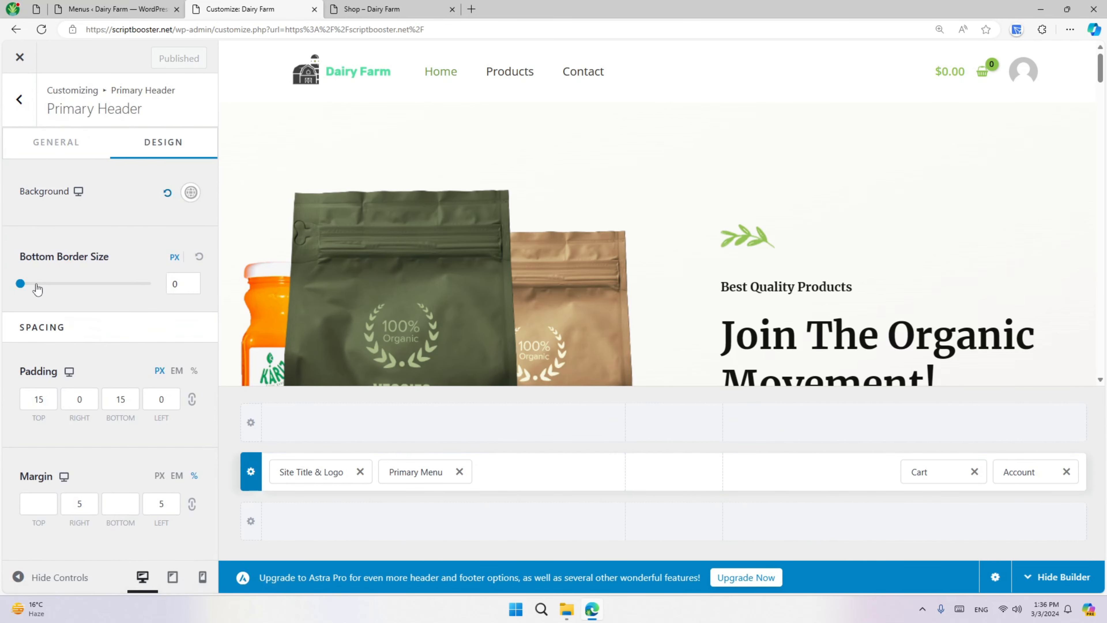
left_click_drag(19, 285, 36, 294)
left_click(22, 286)
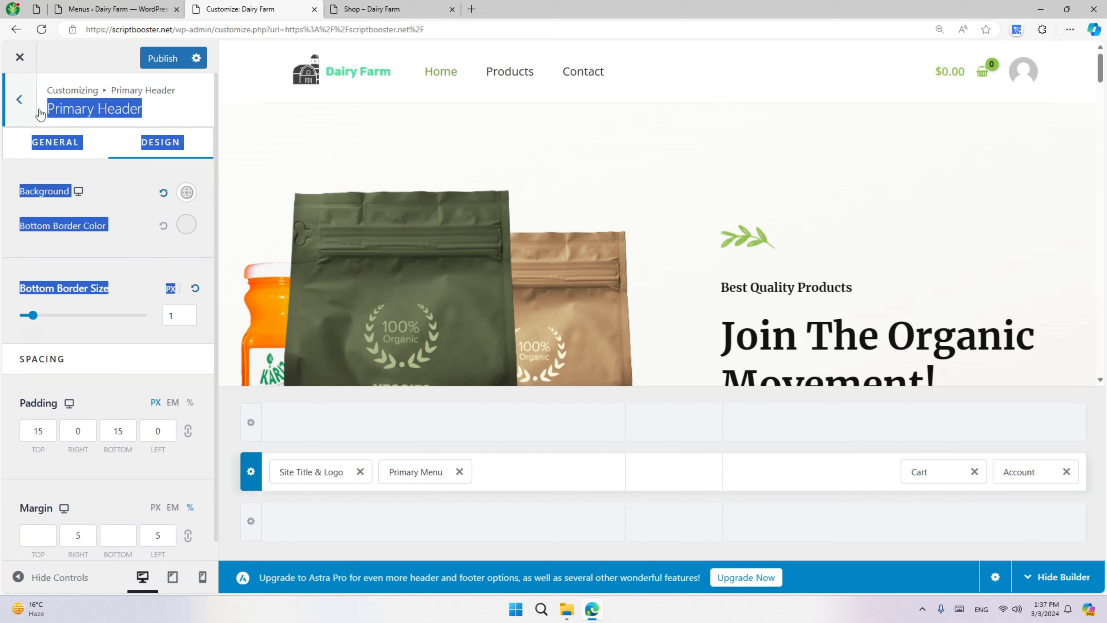
left_click(19, 99)
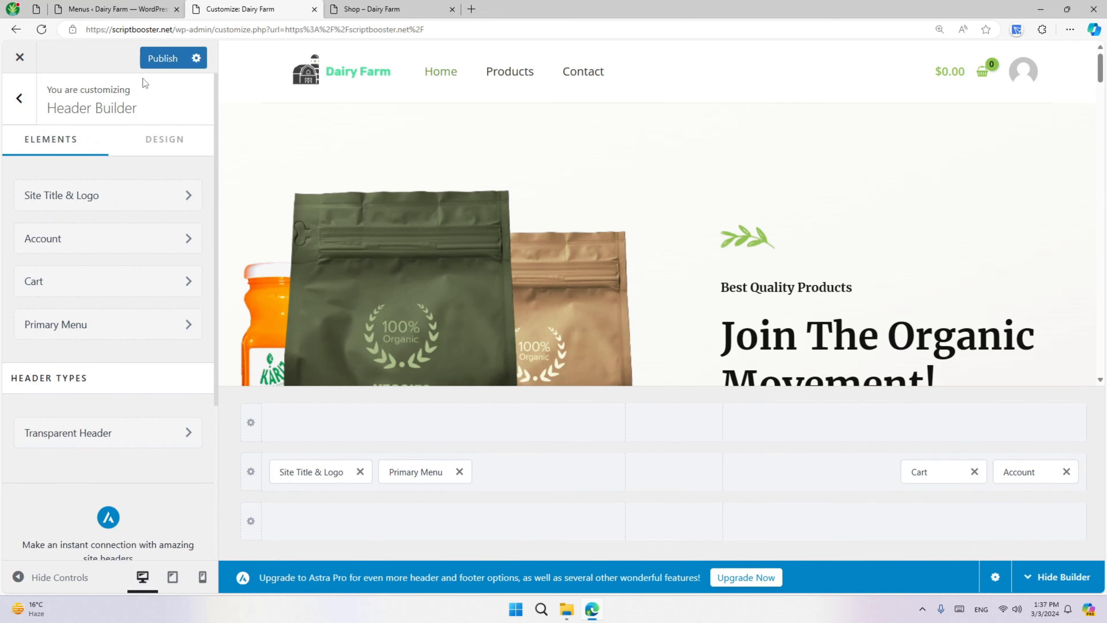
- Set Global Colors' Site Background to white palette Color 6 (#FFFFFF), then view the homepage tab
left_click(21, 99)
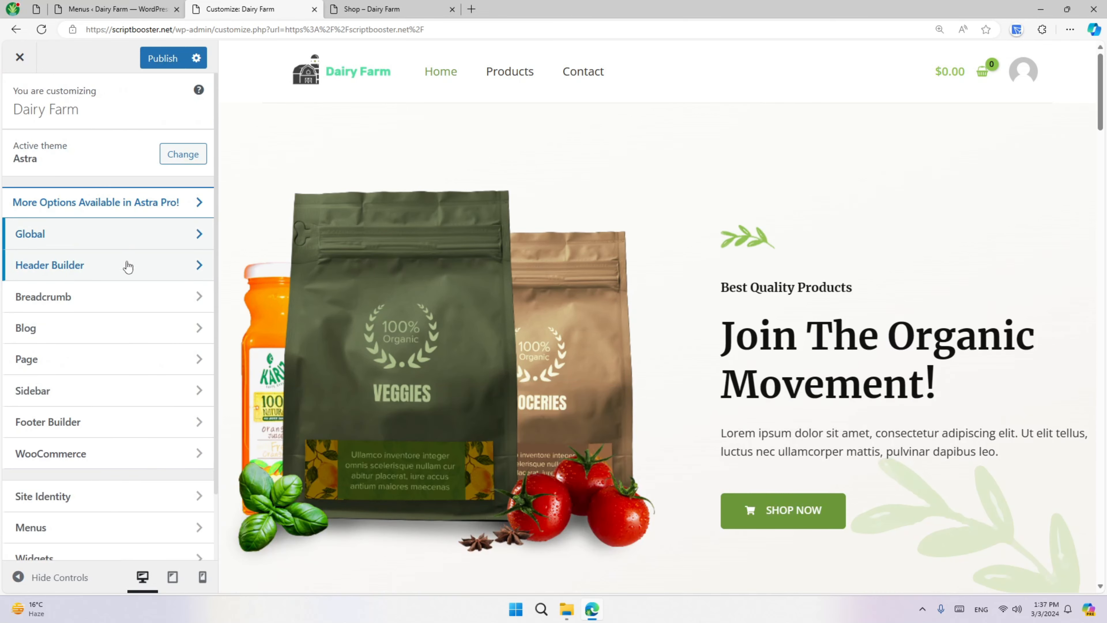
left_click(100, 236)
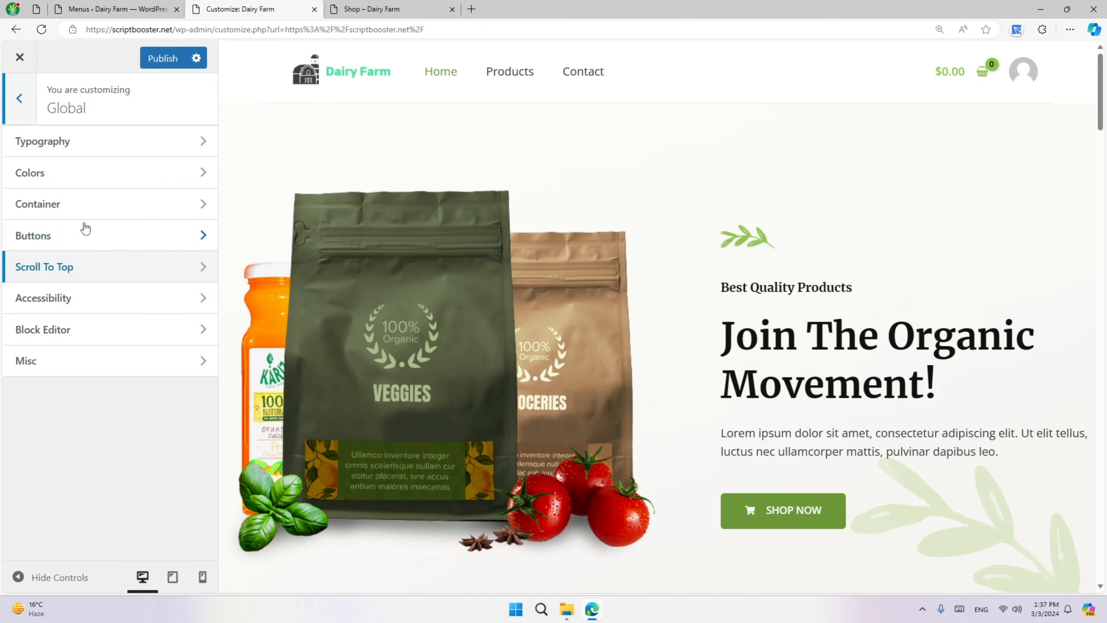
left_click(89, 174)
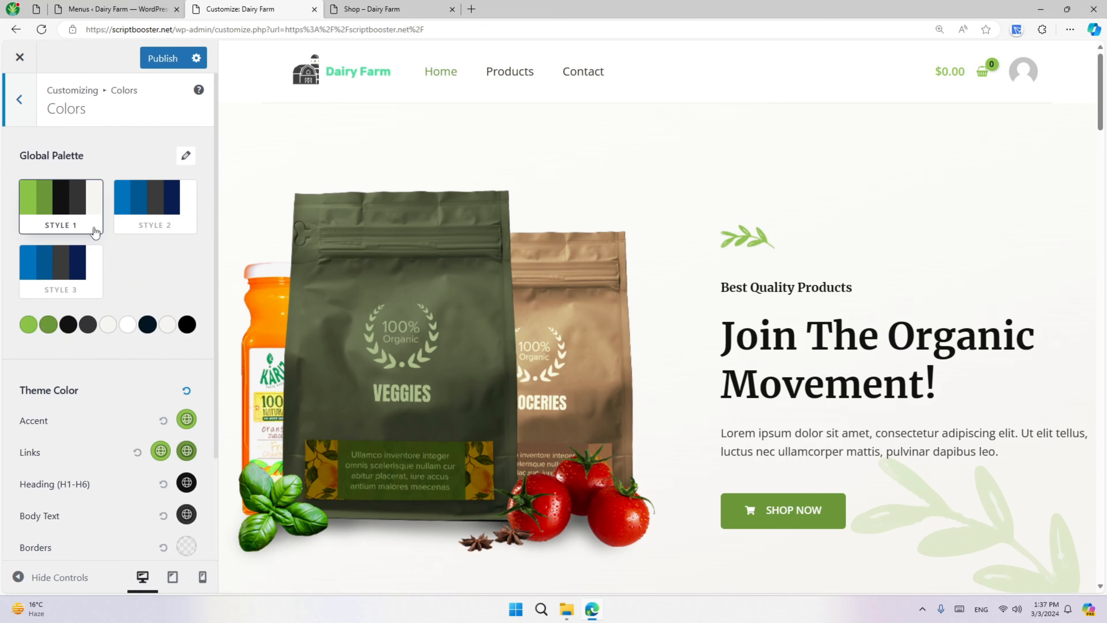
scroll(113, 332, "down", 3)
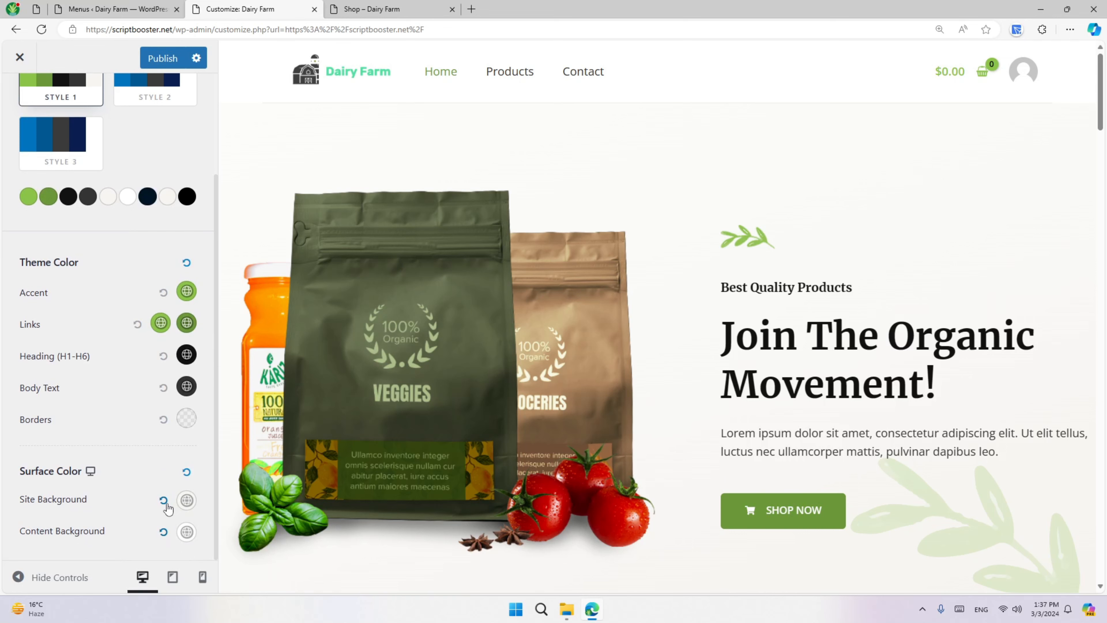
left_click(187, 500)
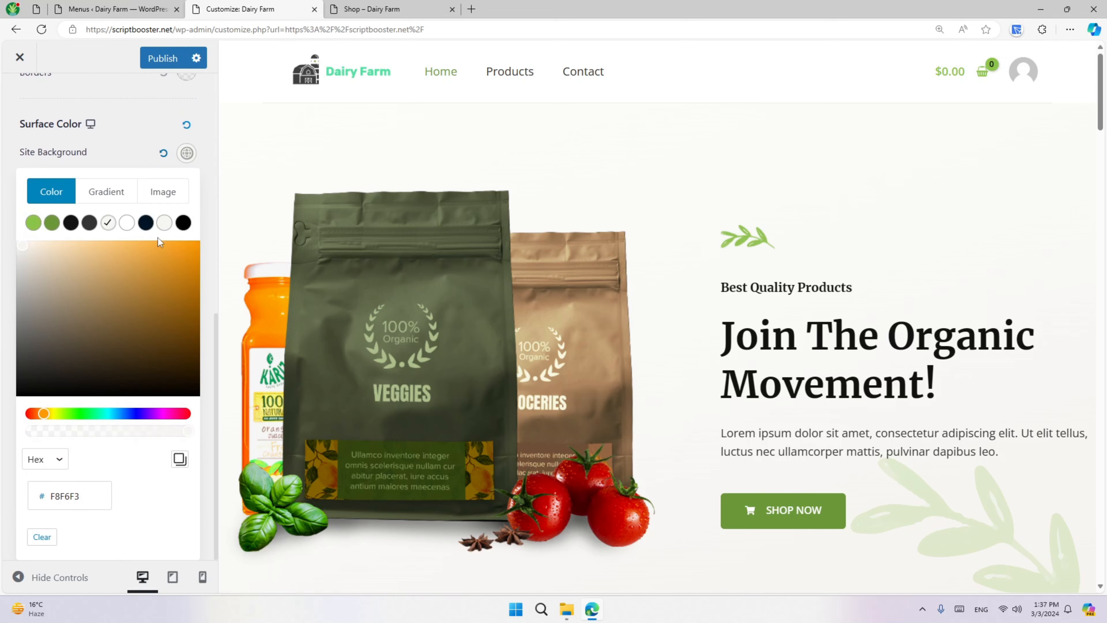
left_click(126, 224)
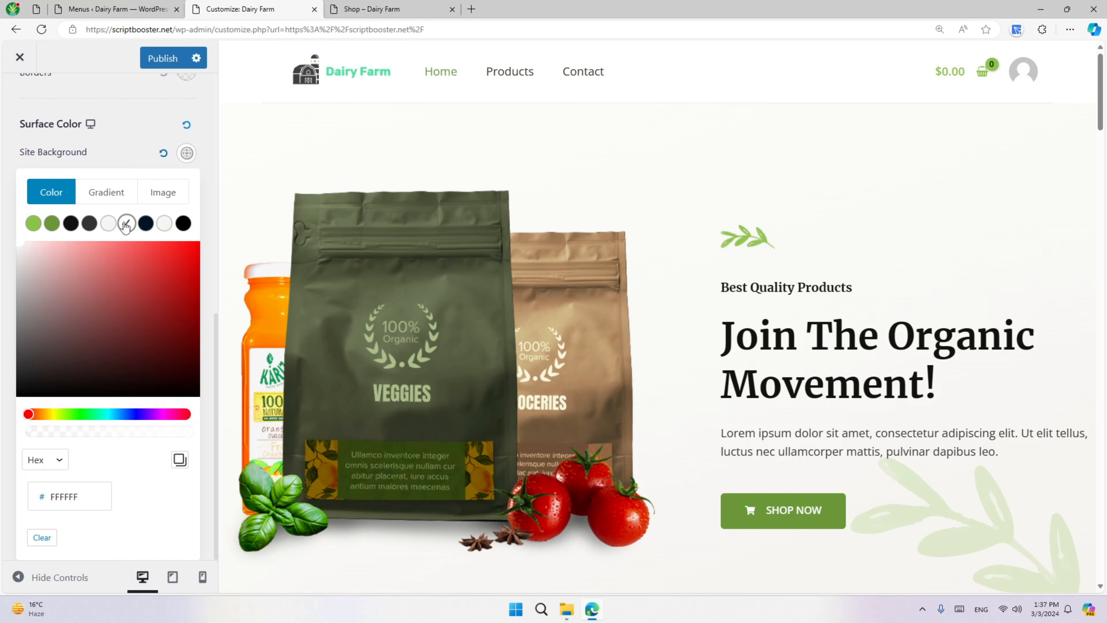
left_click(107, 148)
scroll(131, 127, "up", 3)
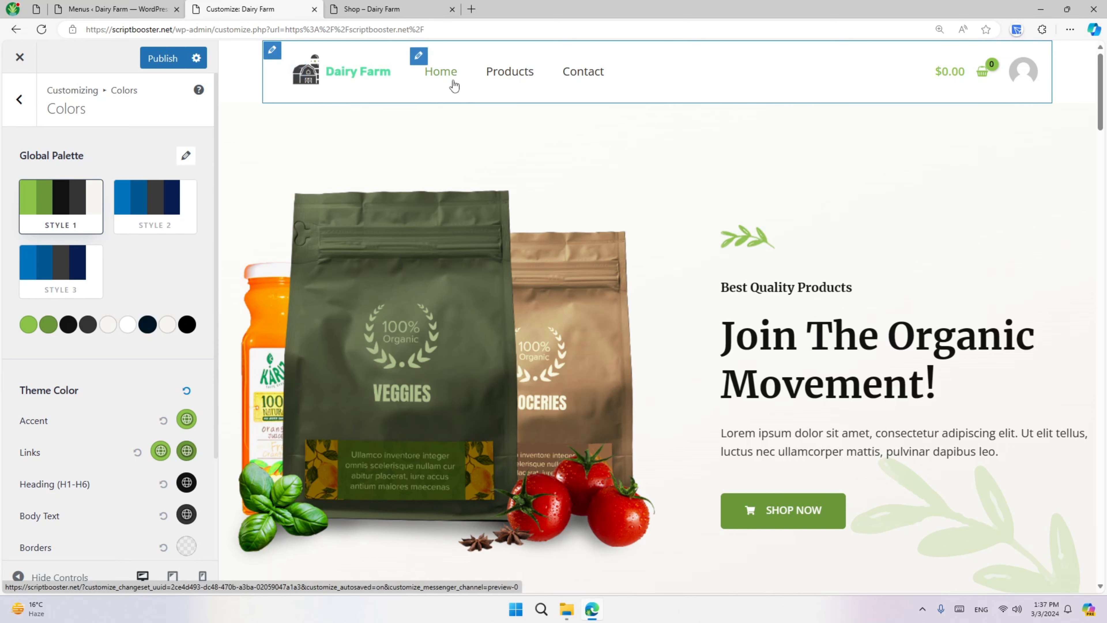
left_click(28, 324)
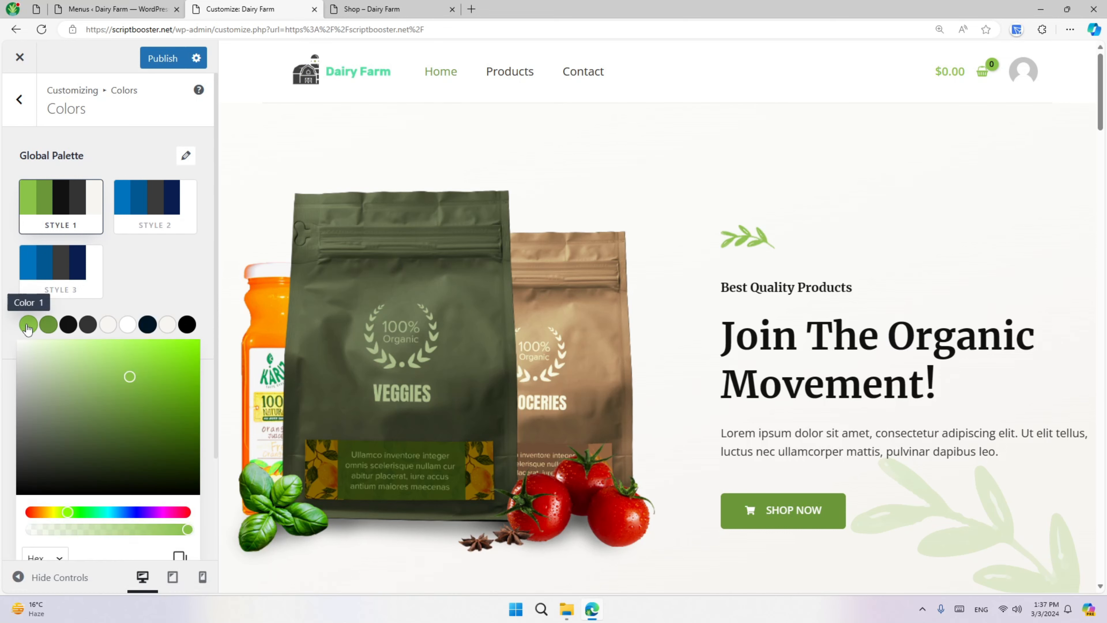
left_click(36, 9)
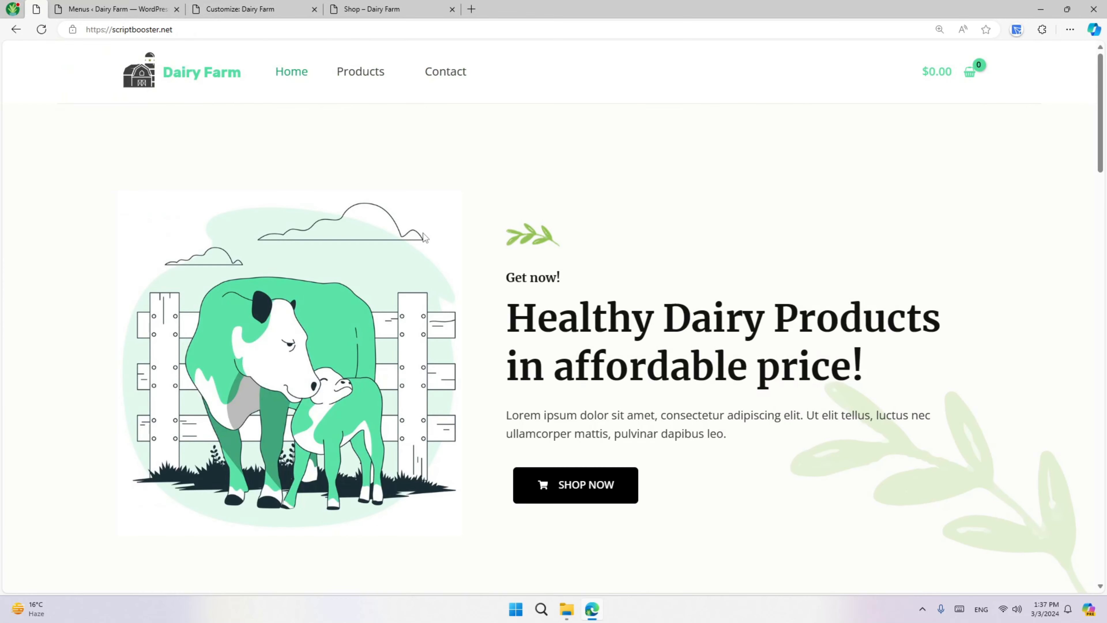
- Sample and copy the cow illustration's mint green #5ae4a8 with the Edge DevTools eyedropper
key("F12")
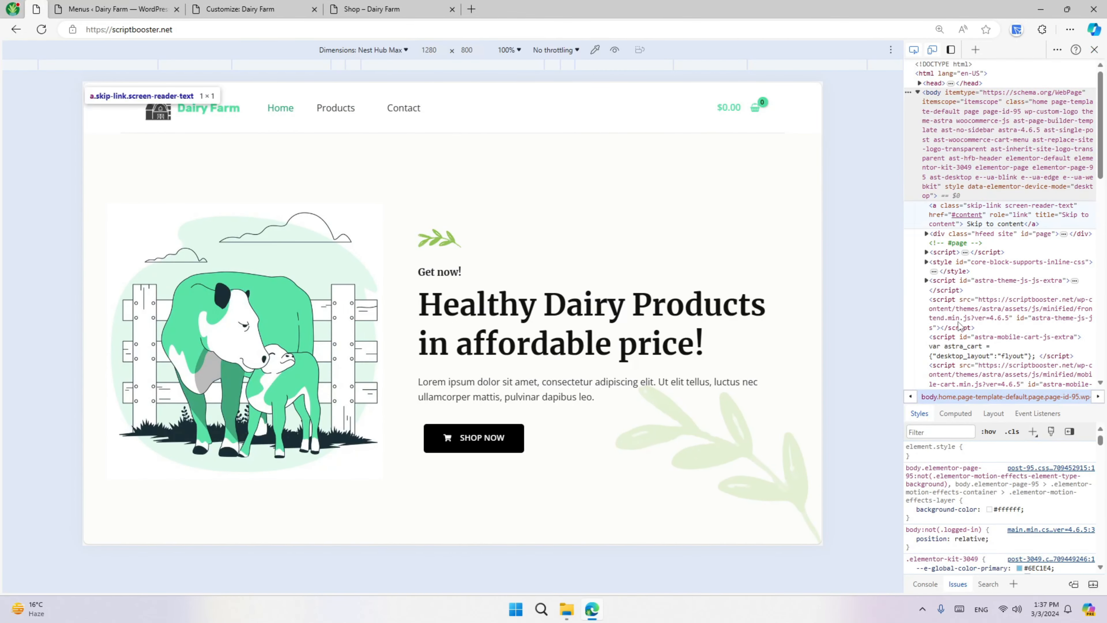
left_click(990, 509)
left_click(975, 410)
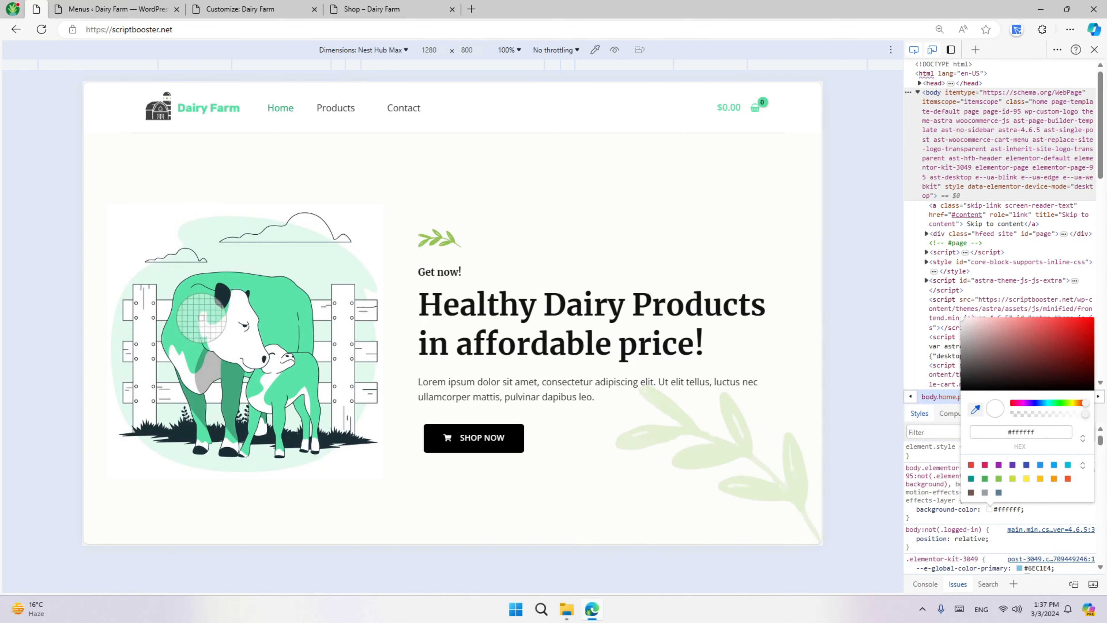
left_click(267, 301)
left_click(1008, 514)
left_click(1007, 511)
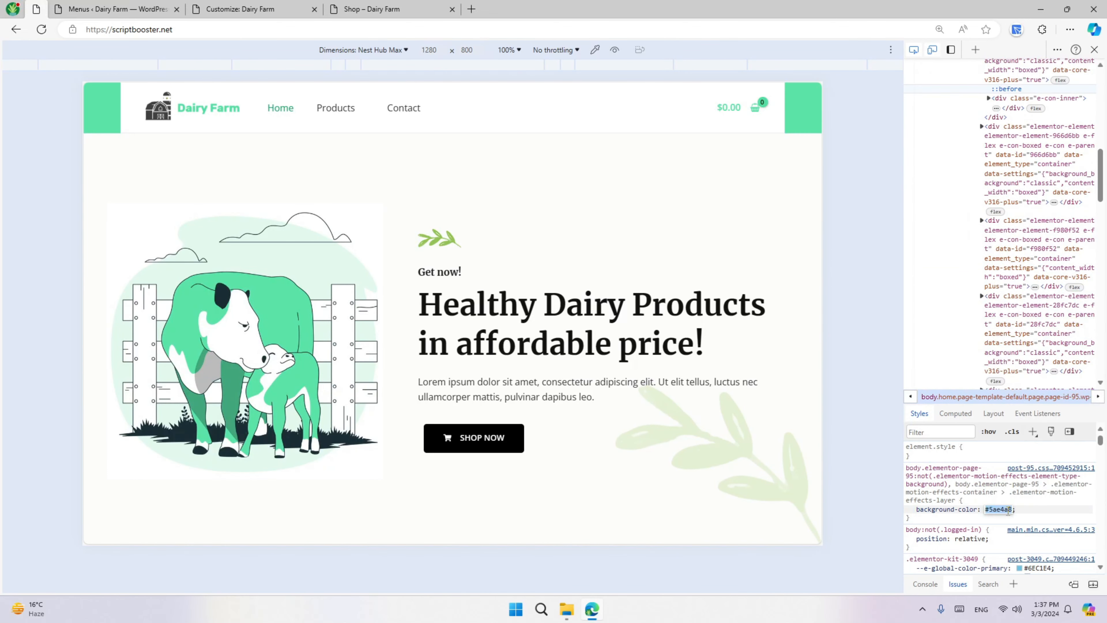
key("Escape")
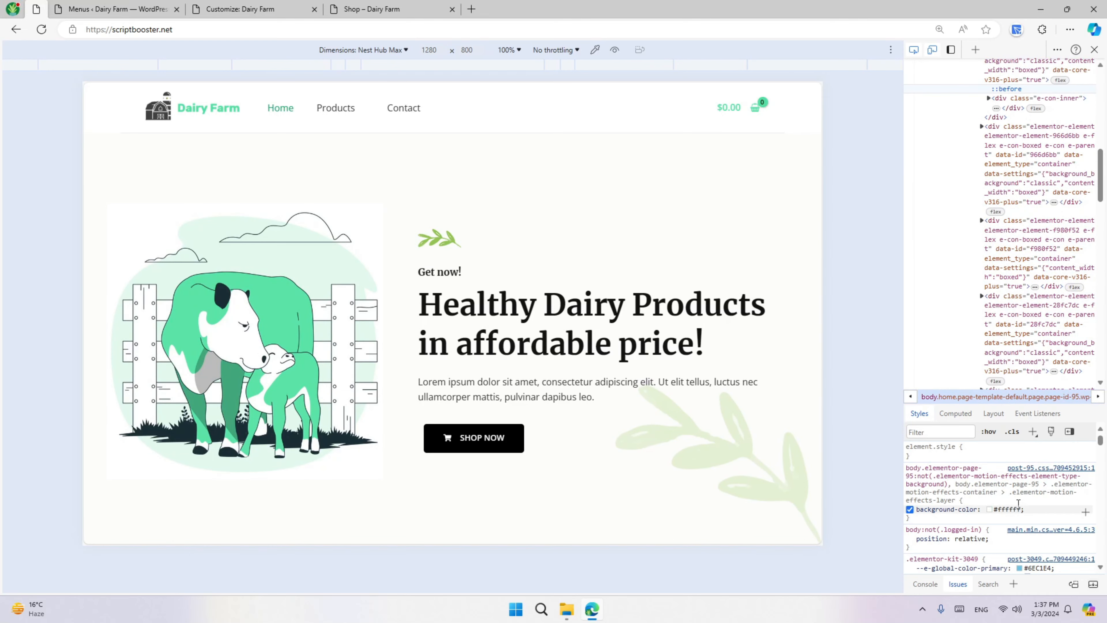
left_click(289, 6)
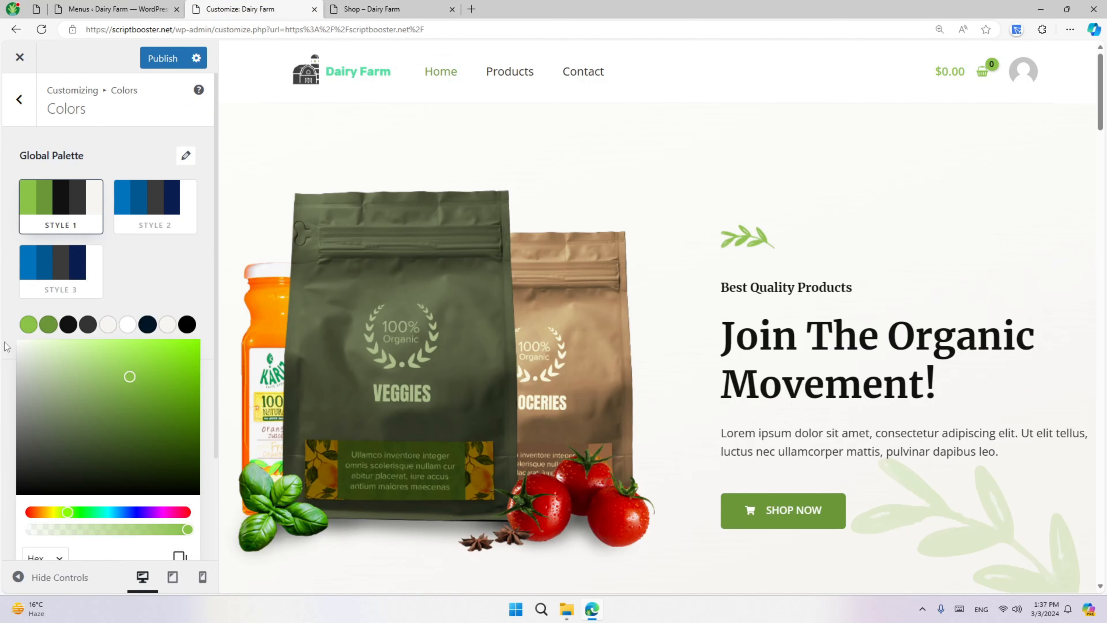
- Change global palette Color 1 to mint green 5AE4A8
scroll(138, 521, "down", 3)
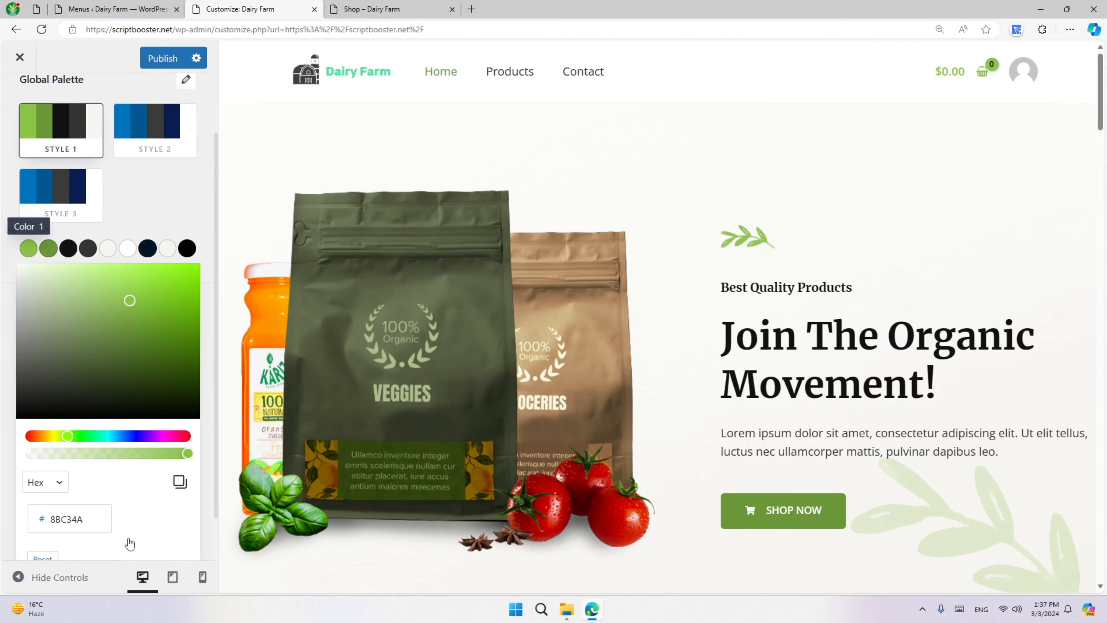
double_click(82, 468)
type("5AE4A8")
left_click(154, 475)
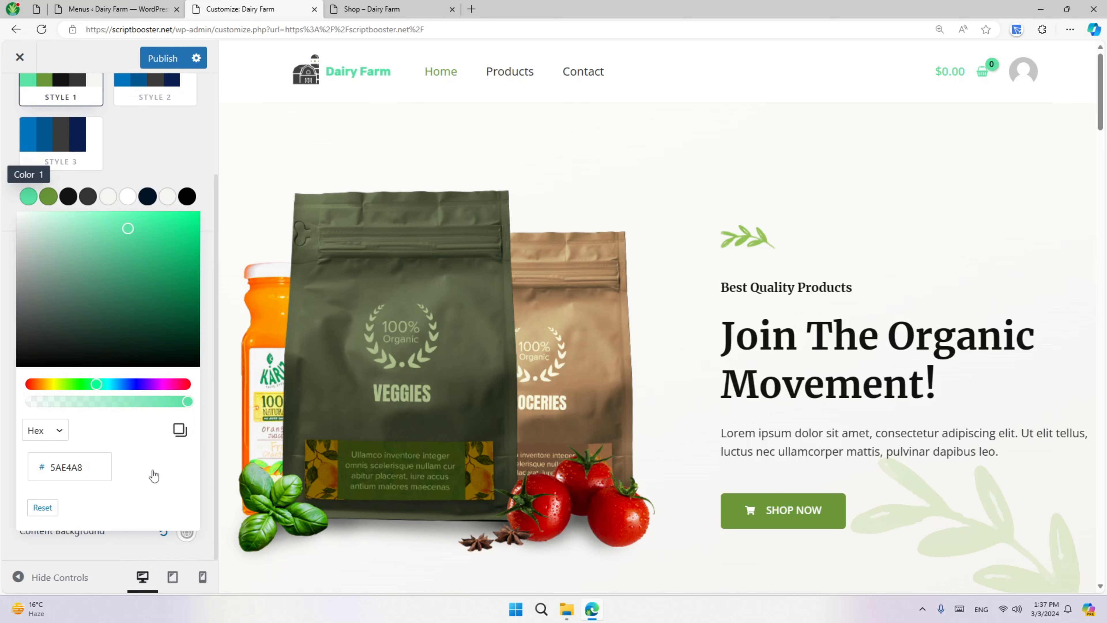
left_click(11, 335)
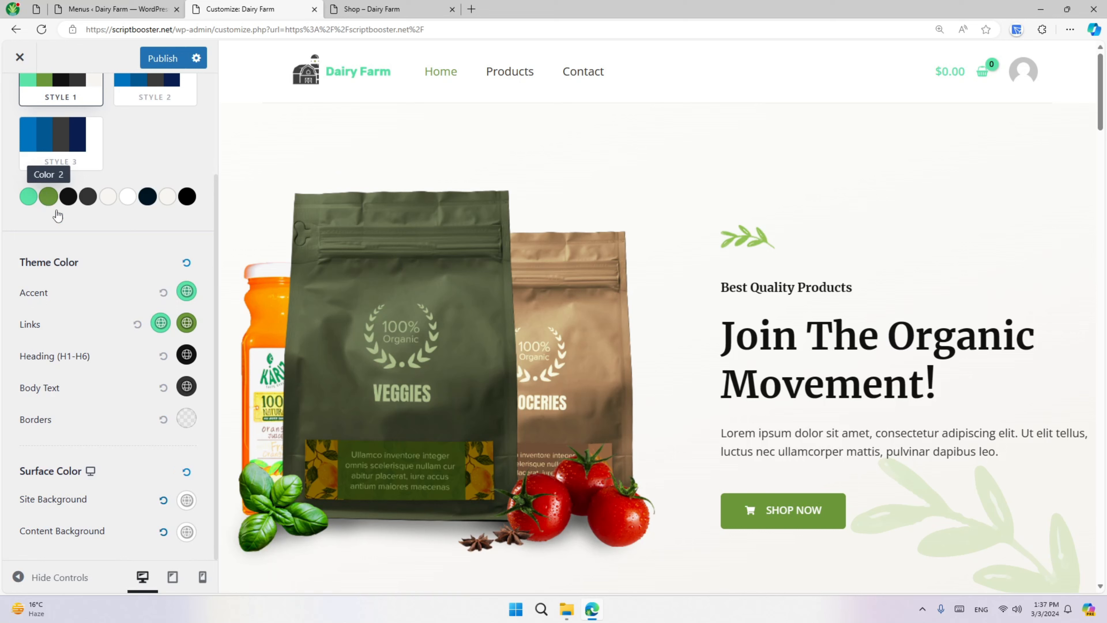
- Set the Links hover colour to 5AE4A8, then darken it to a deeper green
left_click(187, 322)
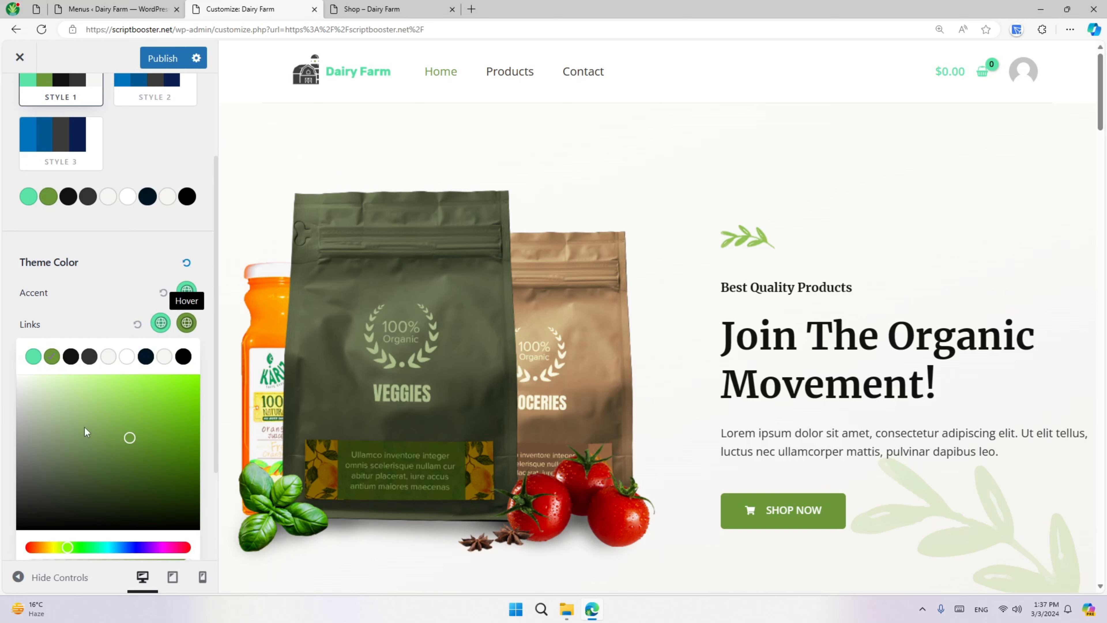
scroll(64, 453, "down", 3)
double_click(76, 495)
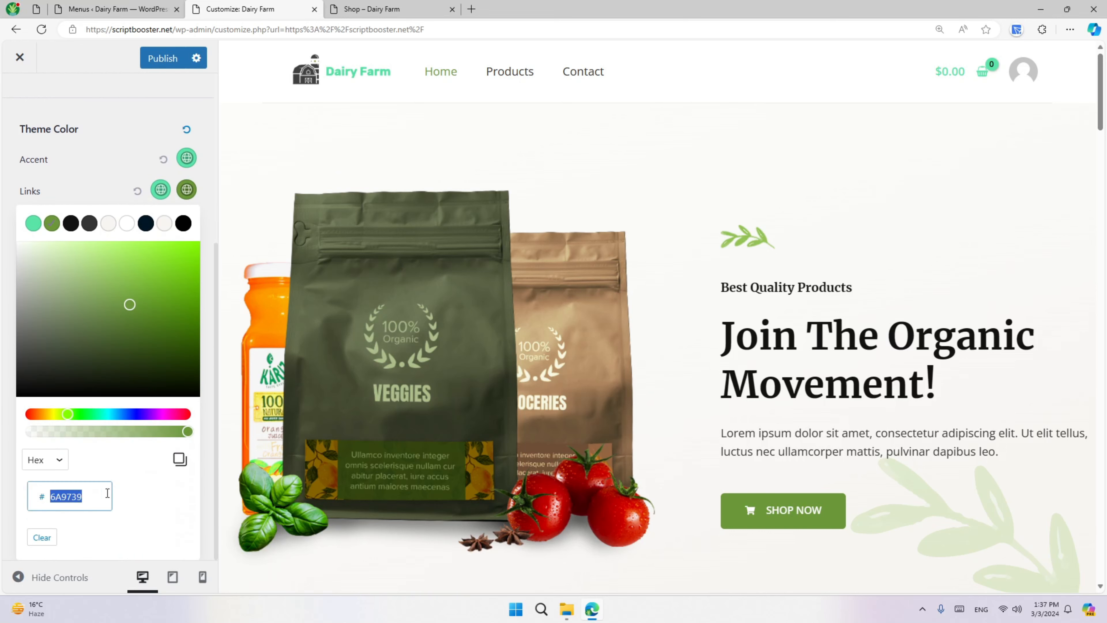
type("5AE4A8")
left_click(145, 498)
left_click_drag(132, 264, 156, 293)
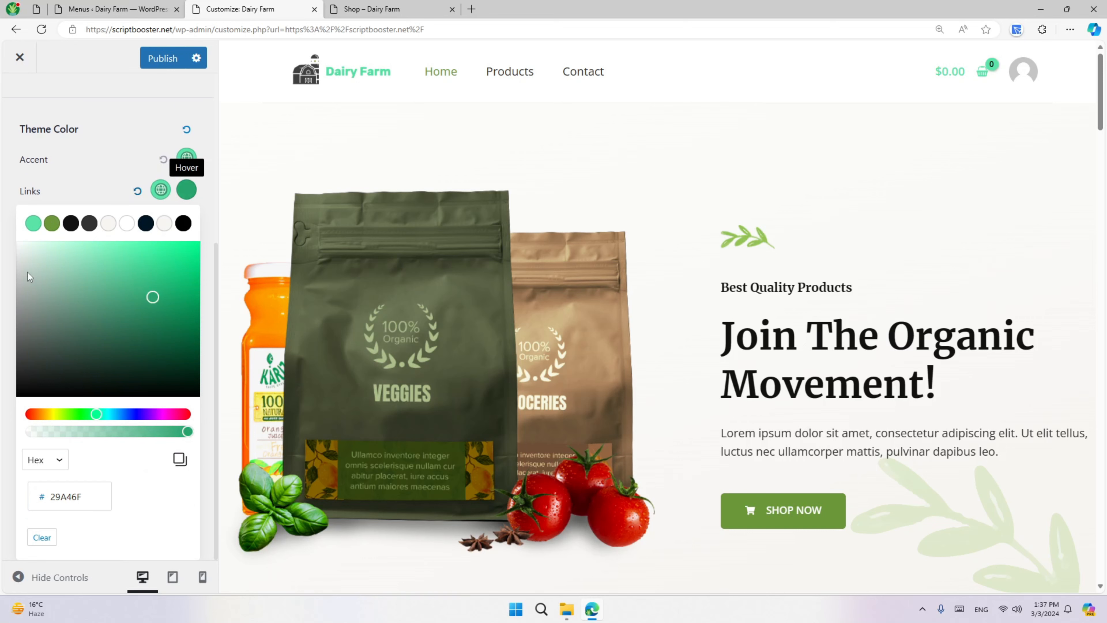
left_click(4, 252)
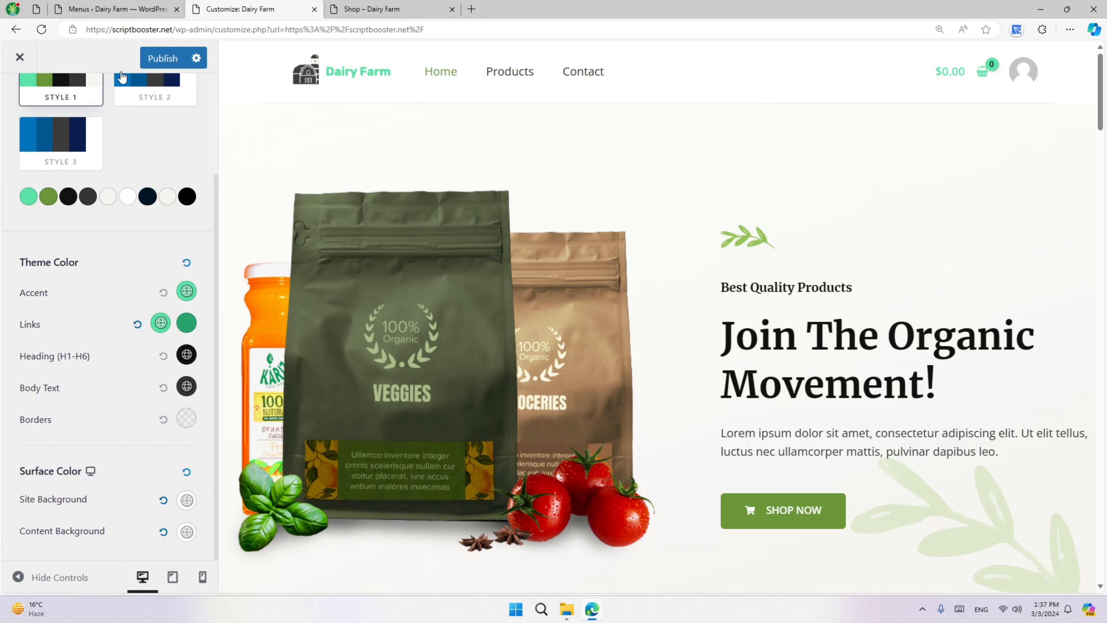
- Publish the colour changes and view the Shop – Dairy Farm tab
left_click(162, 58)
scroll(105, 245, "up", 3)
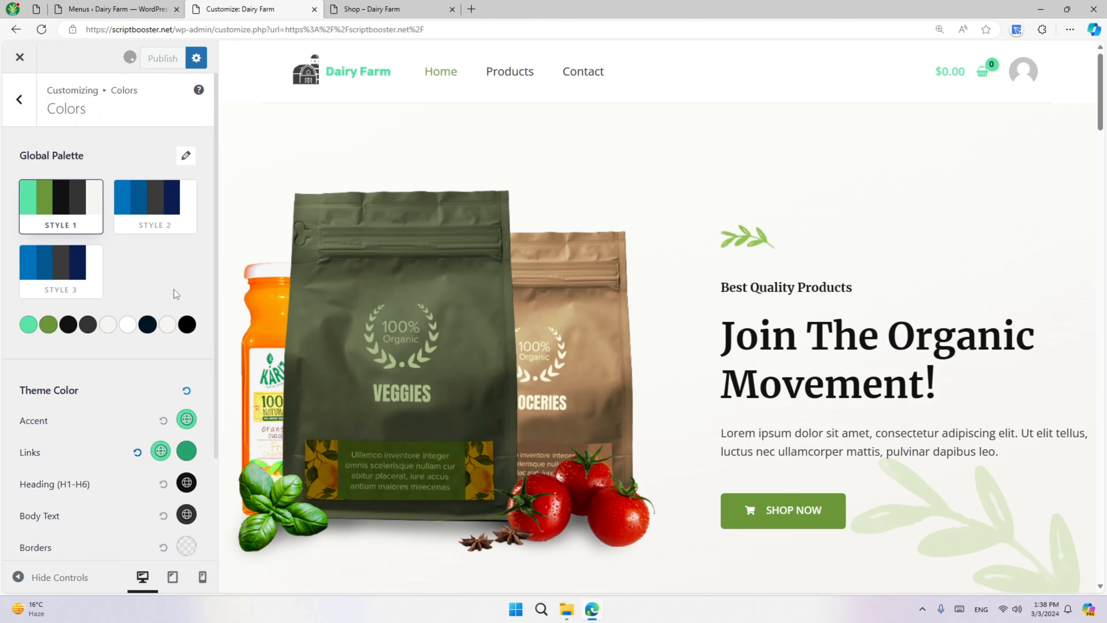
left_click(334, 6)
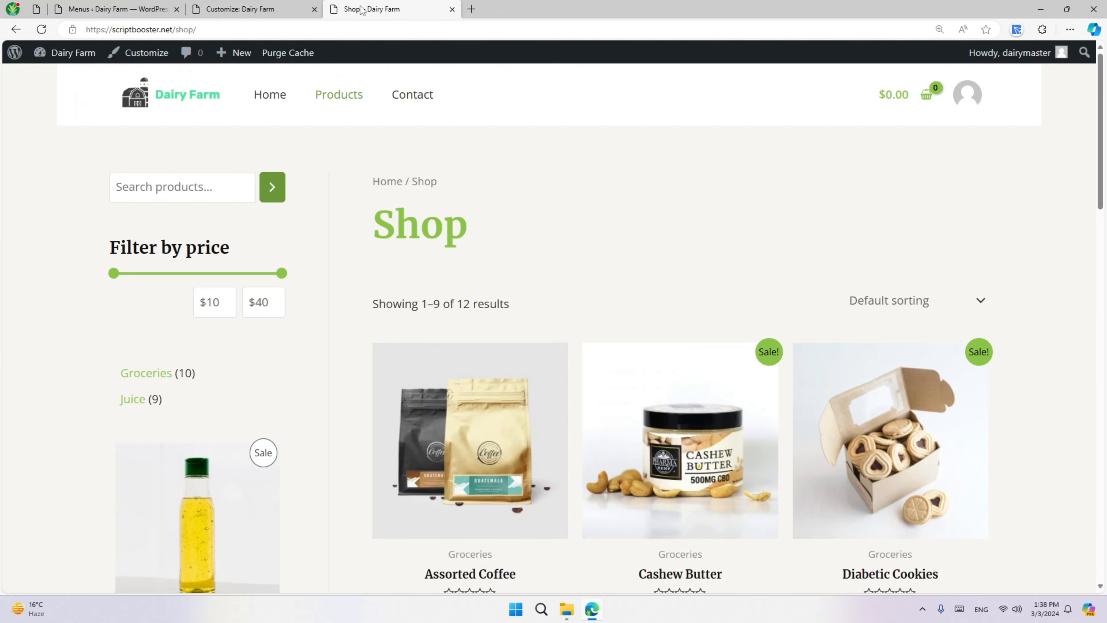
- Load the live home page from the Shop tab's Home link, then return to the Customizer's Colors panel
left_click(287, 93)
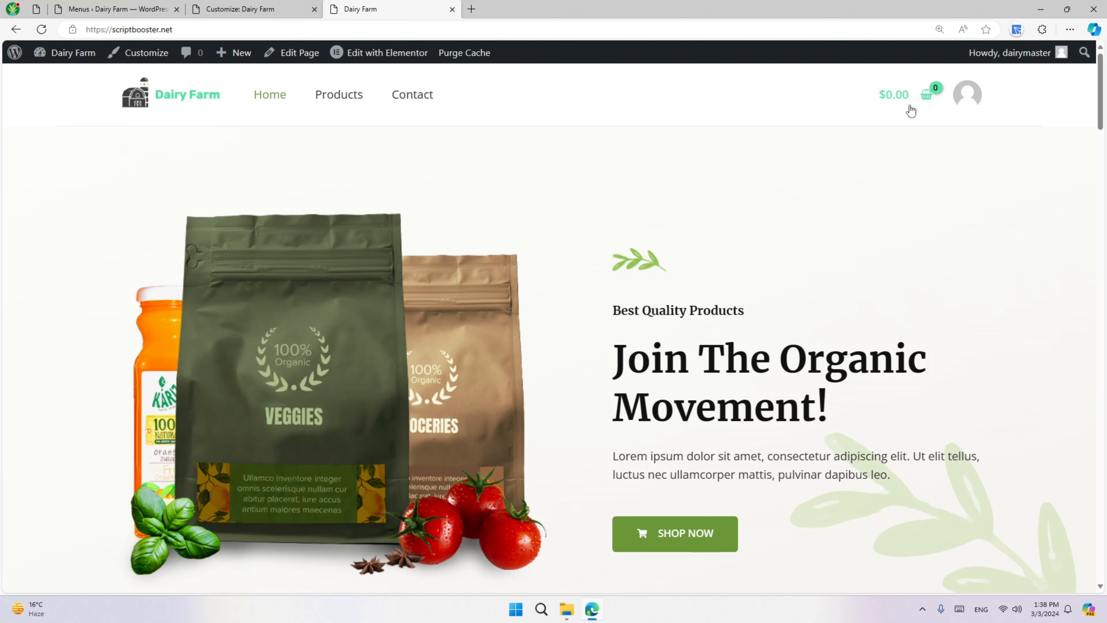
left_click(268, 6)
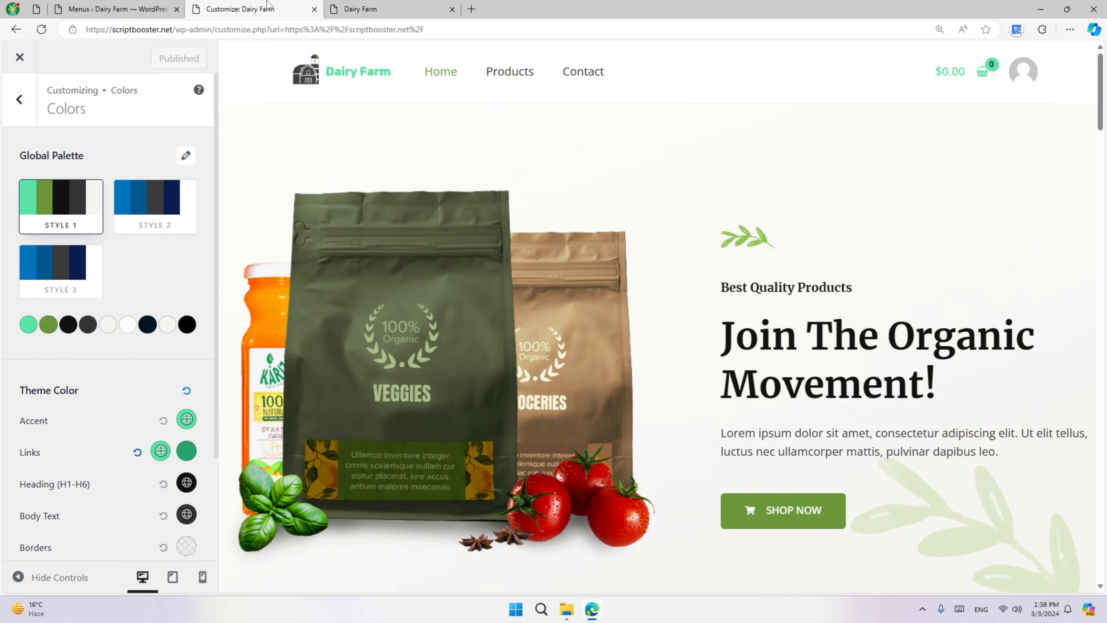
- Go to Header Builder > Primary Menu and show its Design options
left_click(19, 99)
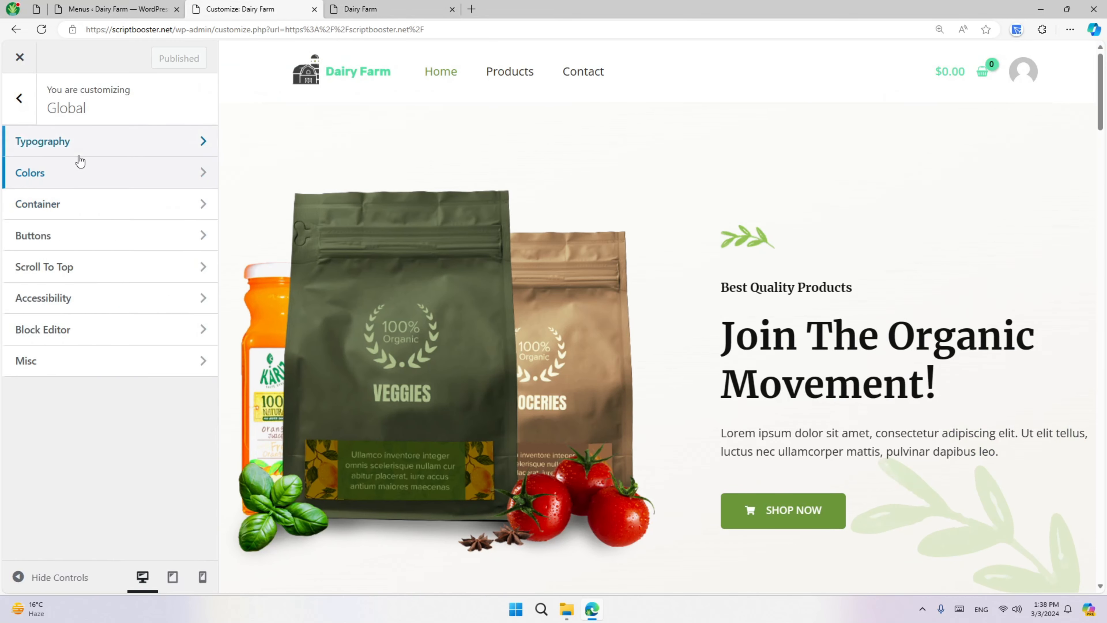
left_click(20, 98)
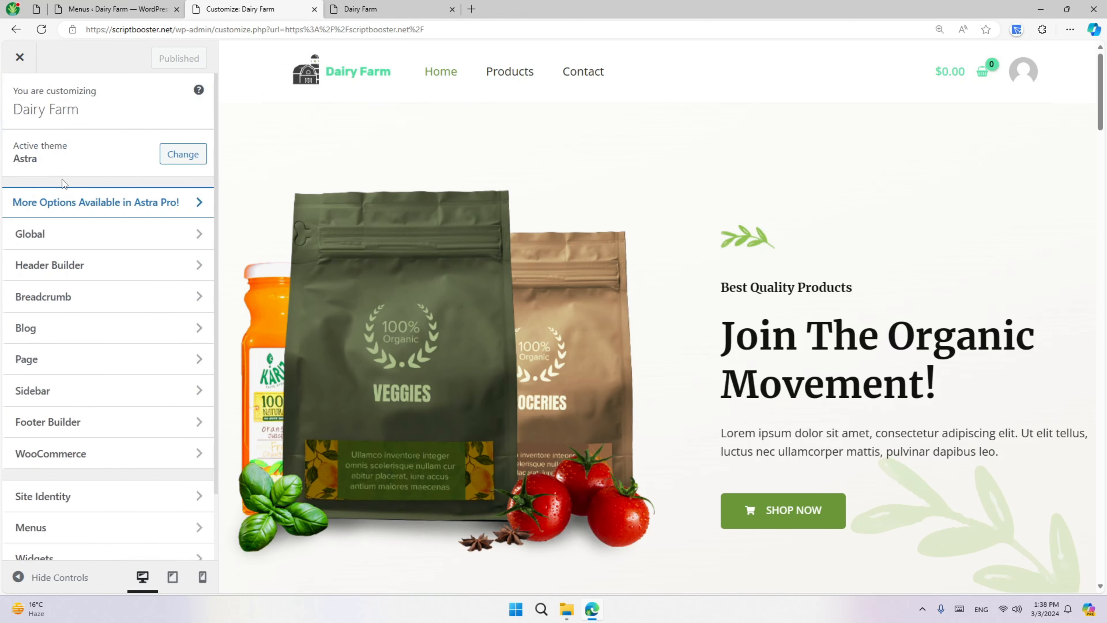
left_click(93, 264)
left_click(419, 50)
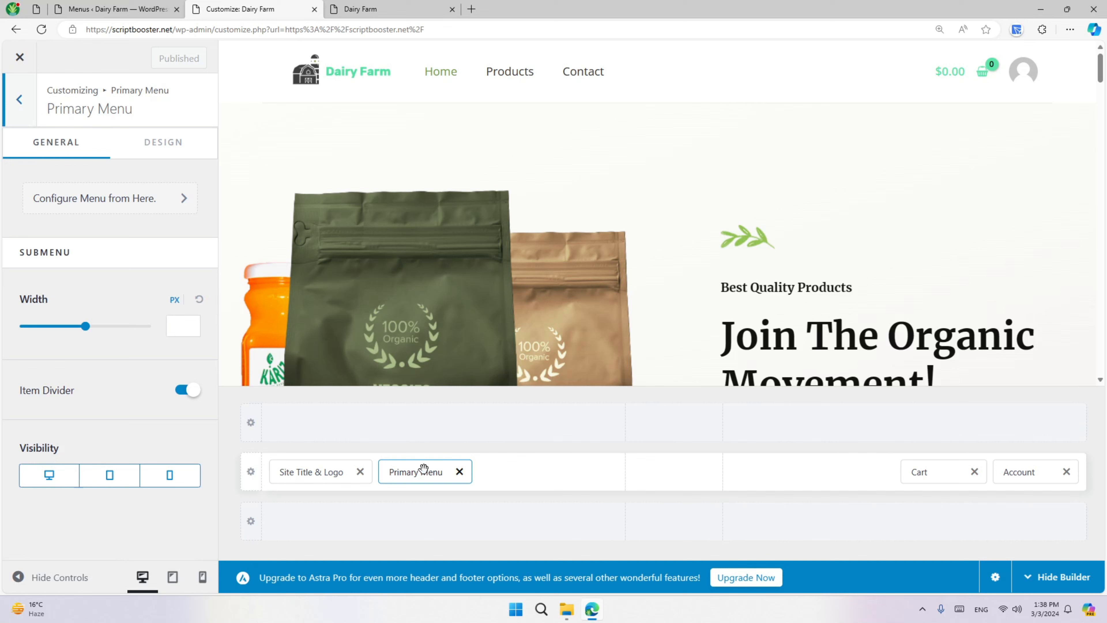
left_click(162, 143)
scroll(140, 390, "down", 10)
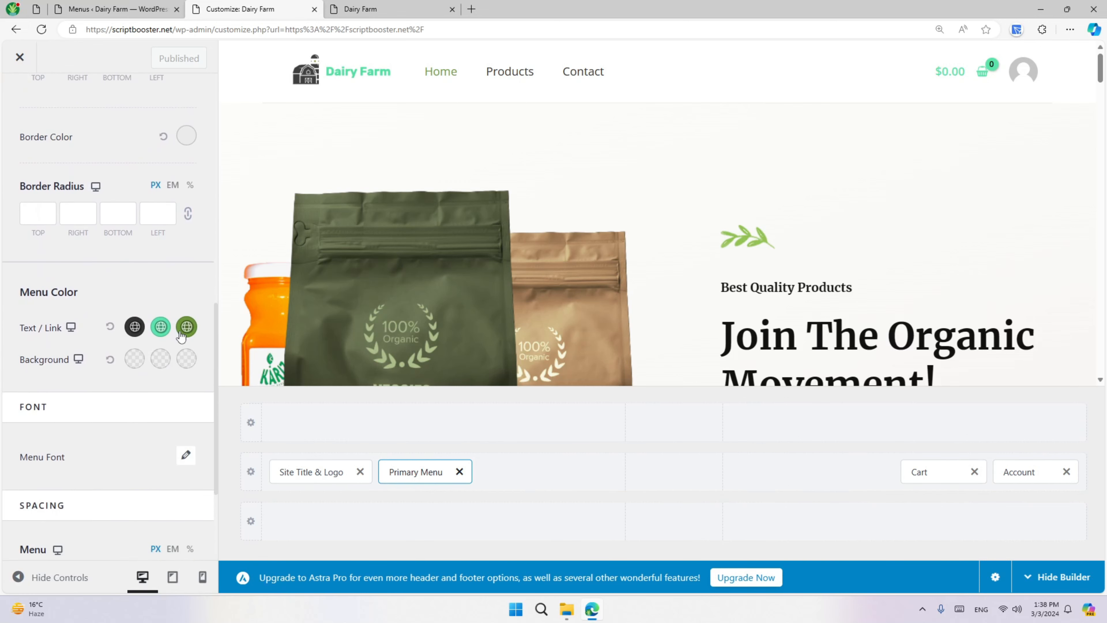
- Set the primary menu's active link colour to 5AE4A8, darkened to 1A9F66
left_click(186, 328)
scroll(61, 435, "down", 5)
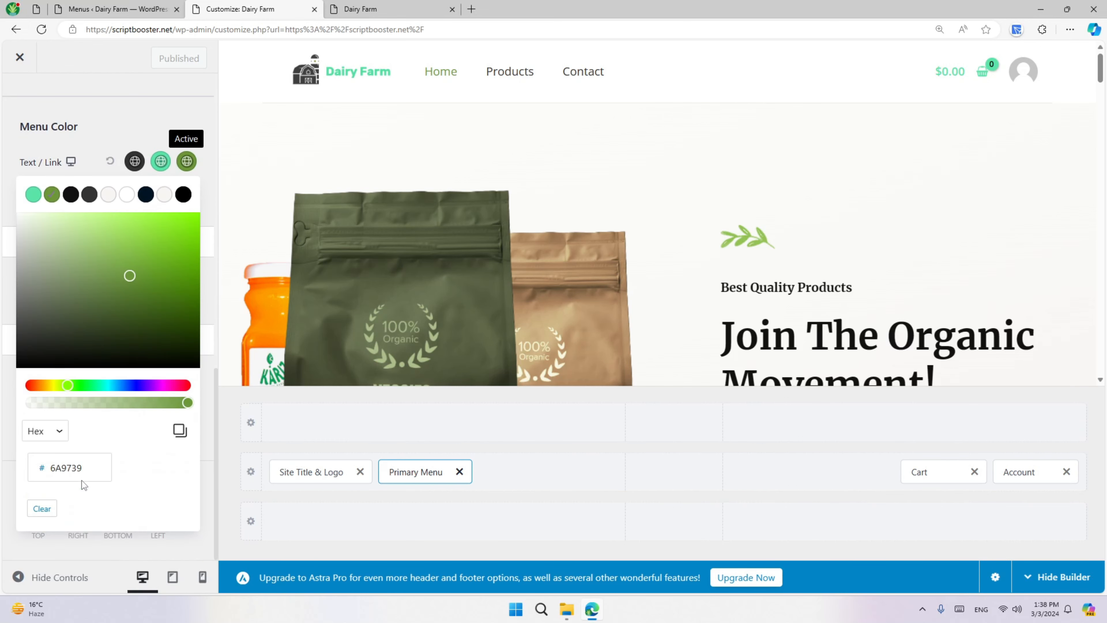
double_click(86, 467)
type("5AE4A8")
left_click(139, 479)
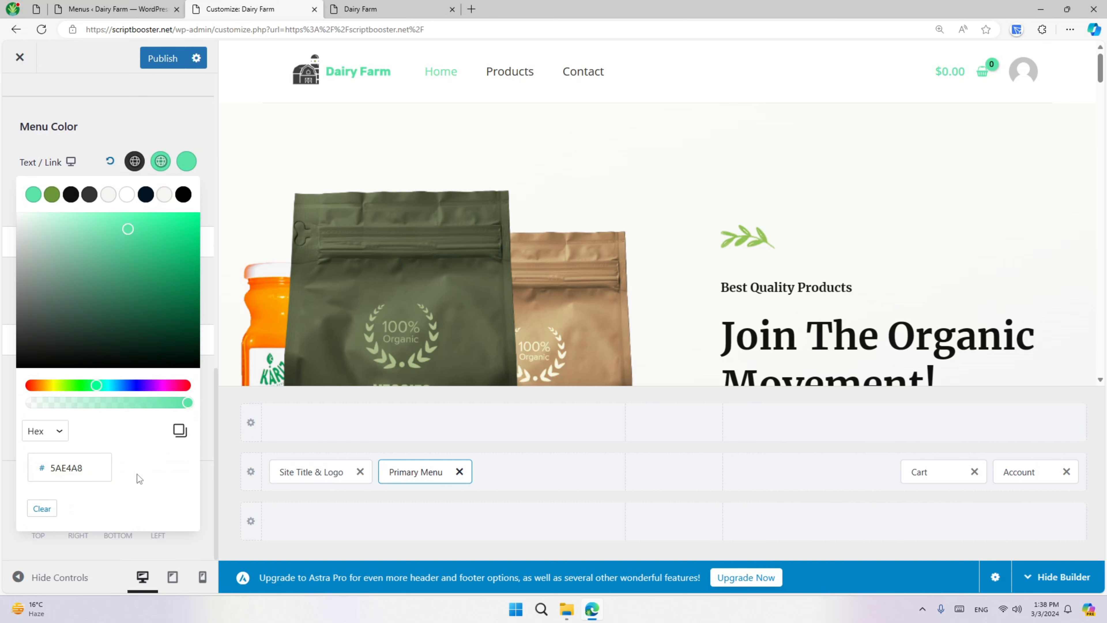
left_click_drag(142, 234, 168, 271)
left_click(18, 137)
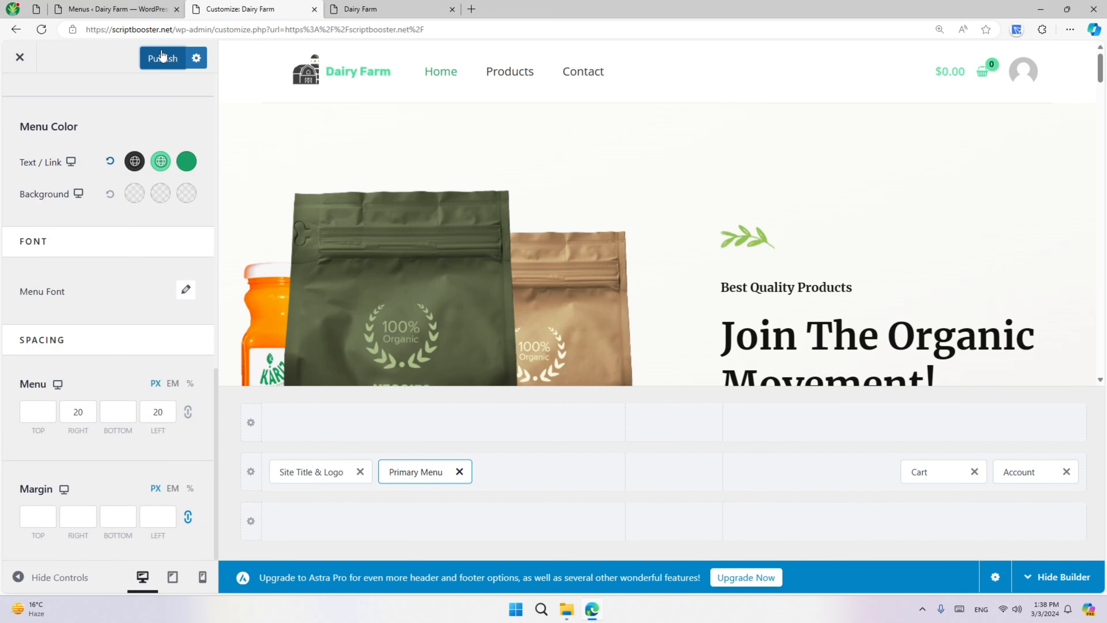
- Publish the menu colour change and reload the live site tab
left_click(163, 58)
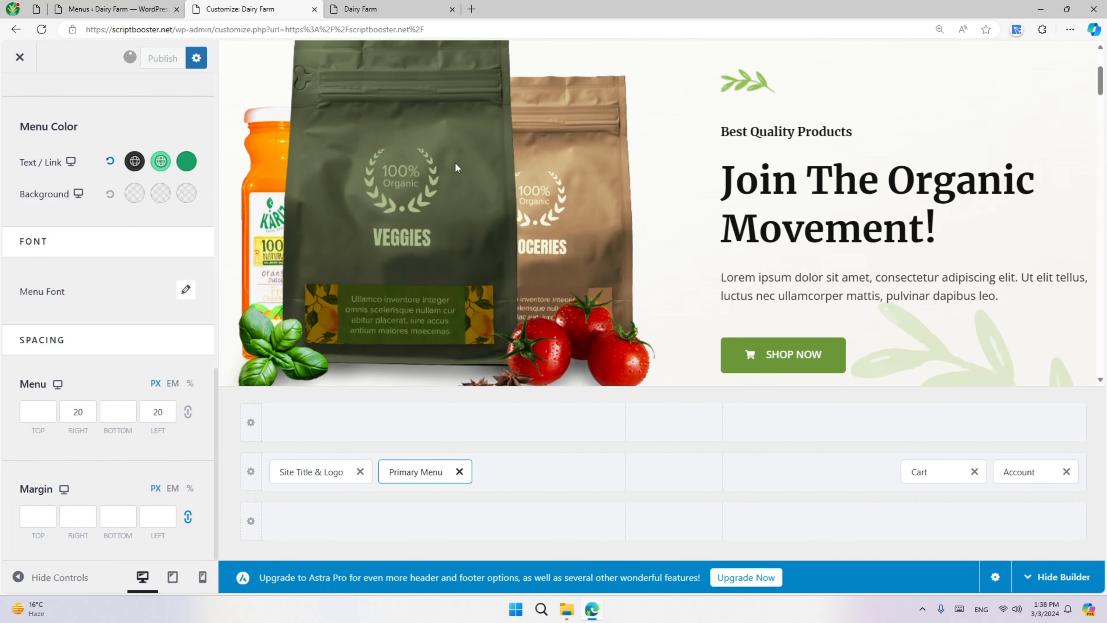
left_click(397, 6)
key("F5")
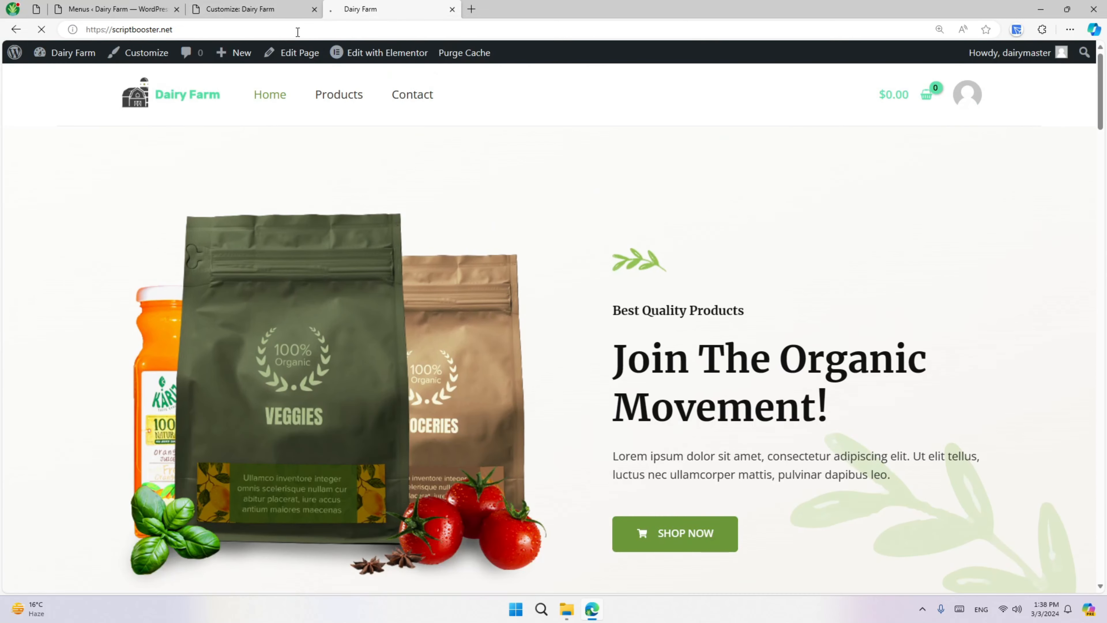
- Compare the live home page against the Customizer to check the new green colours
left_click(282, 10)
left_click(367, 10)
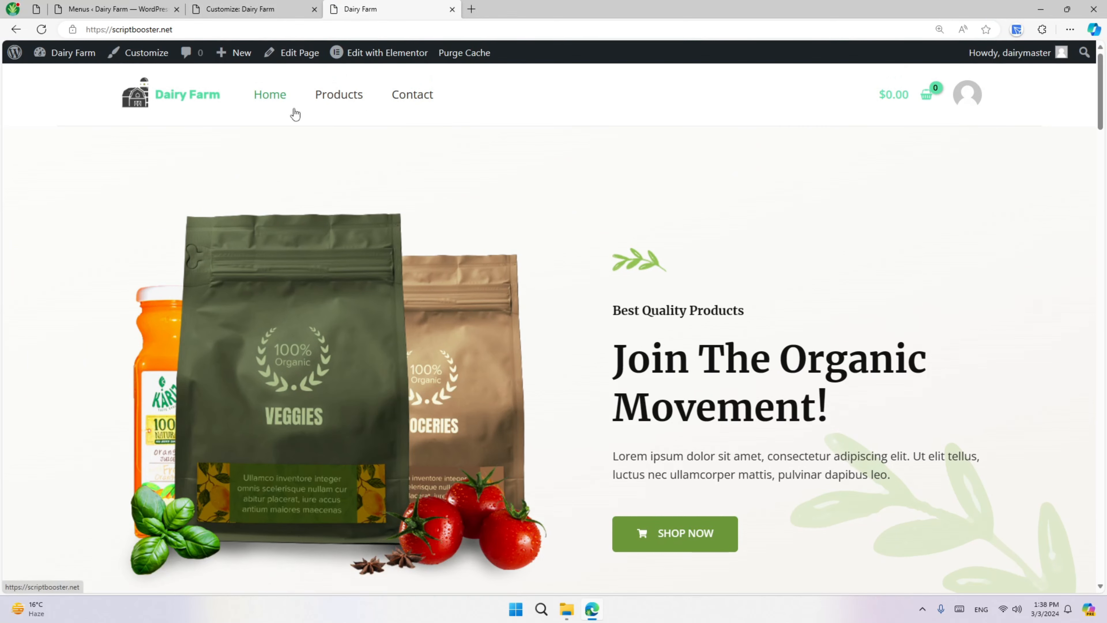
scroll(225, 143, "down", 3)
scroll(224, 144, "up", 3)
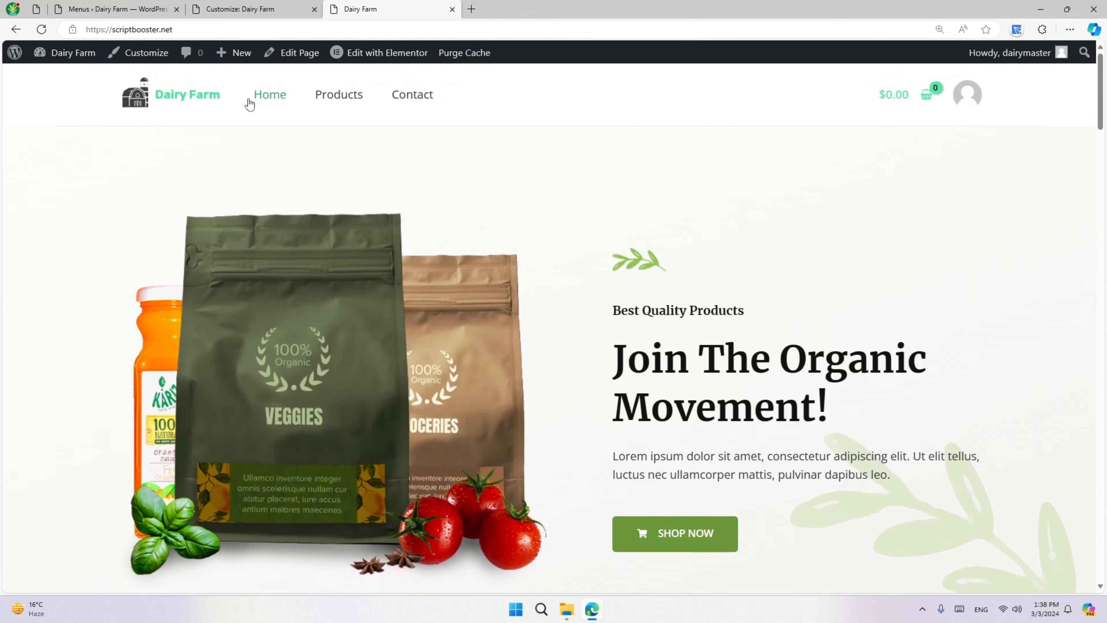
left_click(260, 8)
left_click(367, 10)
- Browse the Products and Contact pages to check the new green colours
left_click(365, 94)
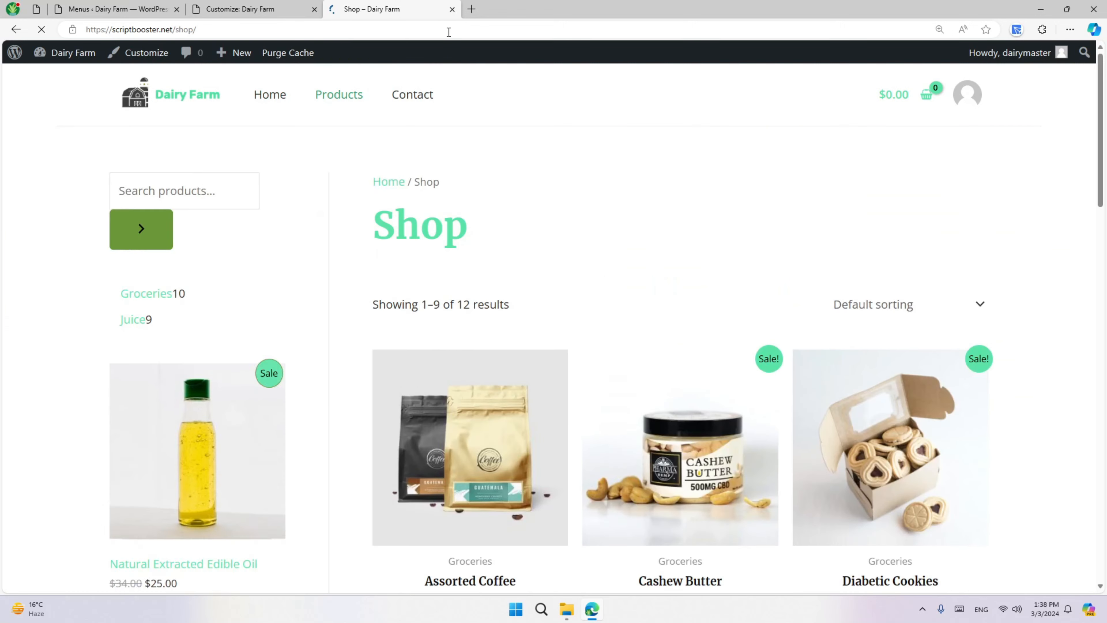
left_click(449, 32)
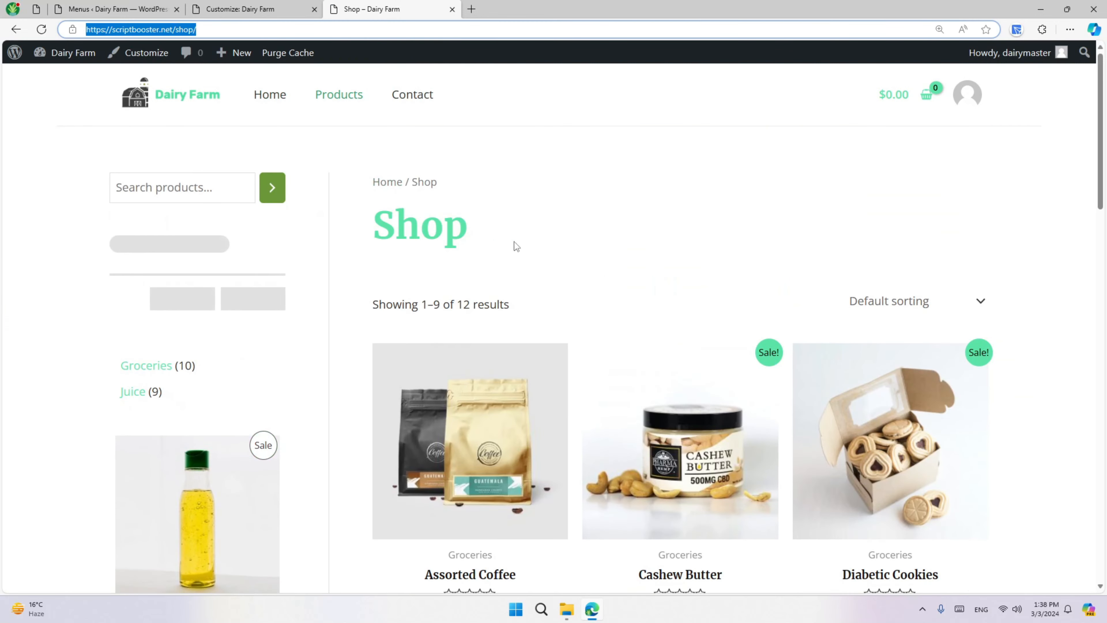
scroll(432, 374, "down", 3)
scroll(366, 301, "up", 3)
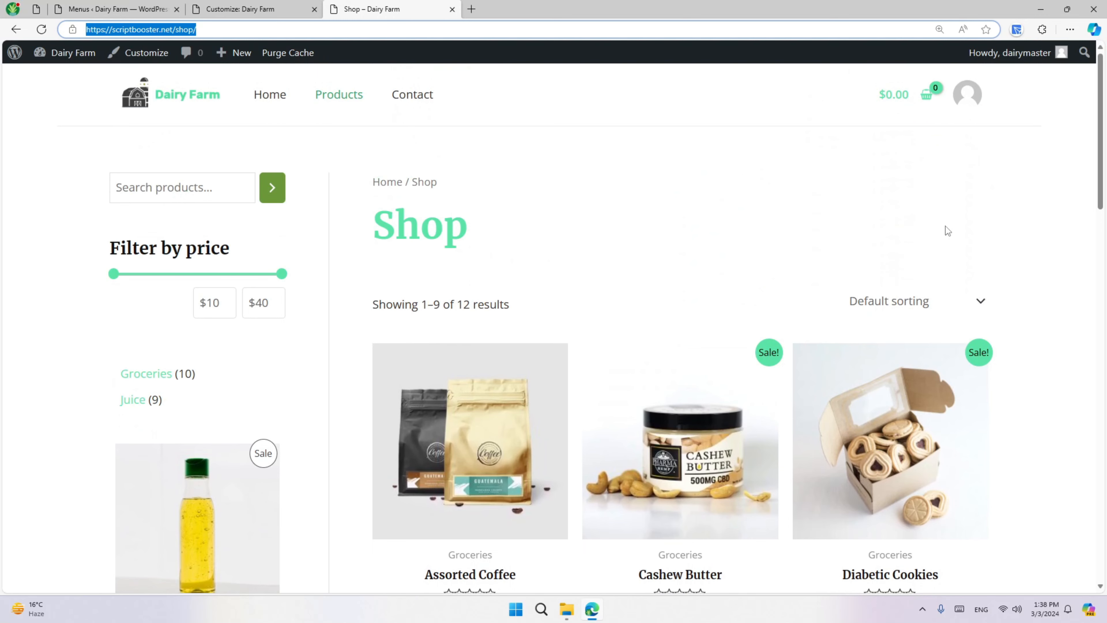
scroll(959, 388, "down", 9)
scroll(1047, 413, "up", 9)
left_click(446, 101)
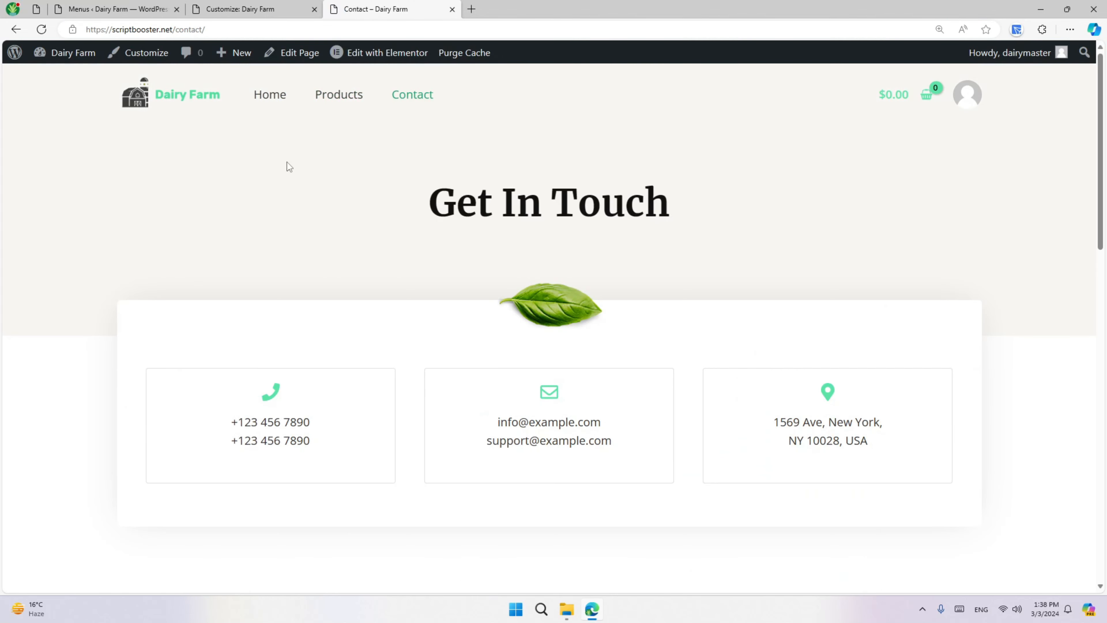
scroll(352, 307, "down", 5)
scroll(266, 332, "up", 5)
- Return to the Home page and open it in Elementor
left_click(264, 93)
scroll(480, 283, "down", 5)
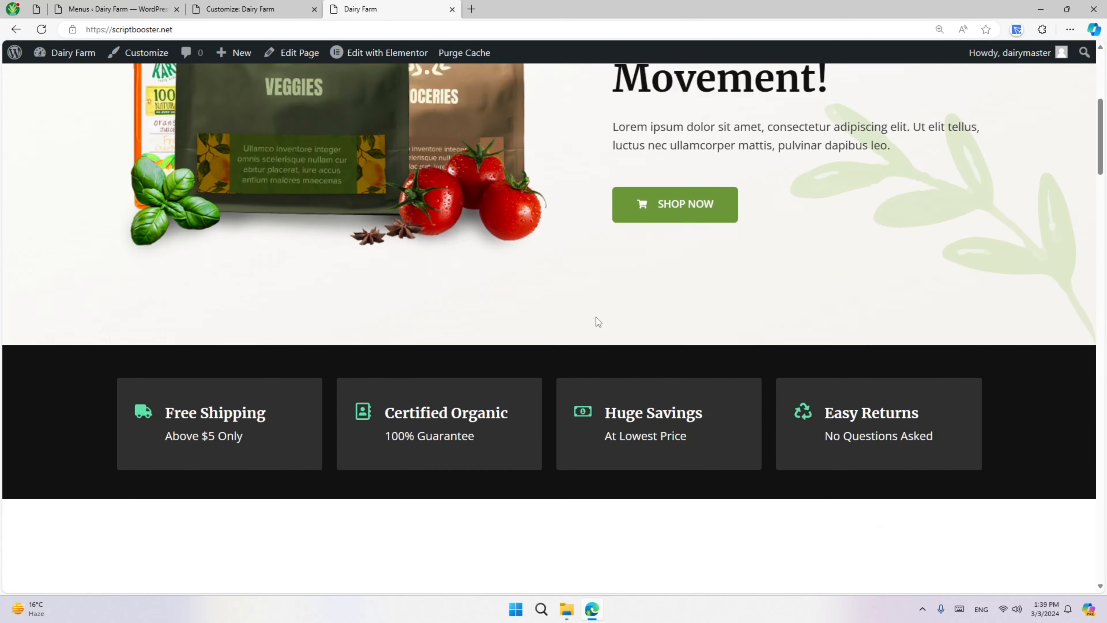
scroll(638, 278, "up", 4)
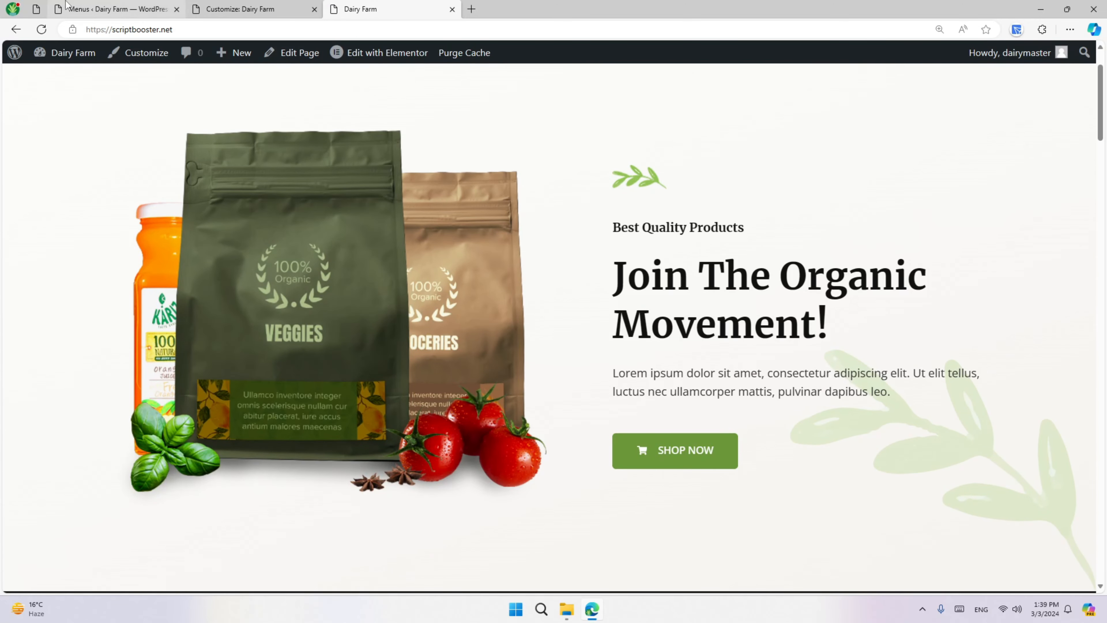
mouse_move(262, 7)
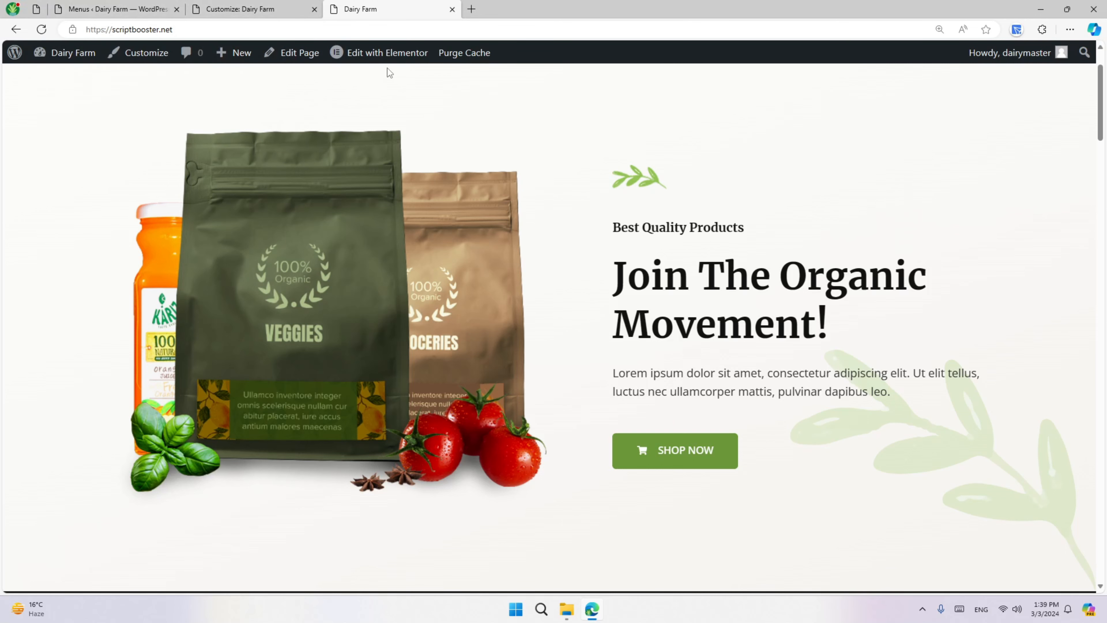
scroll(400, 124, "up", 2)
left_click(344, 57)
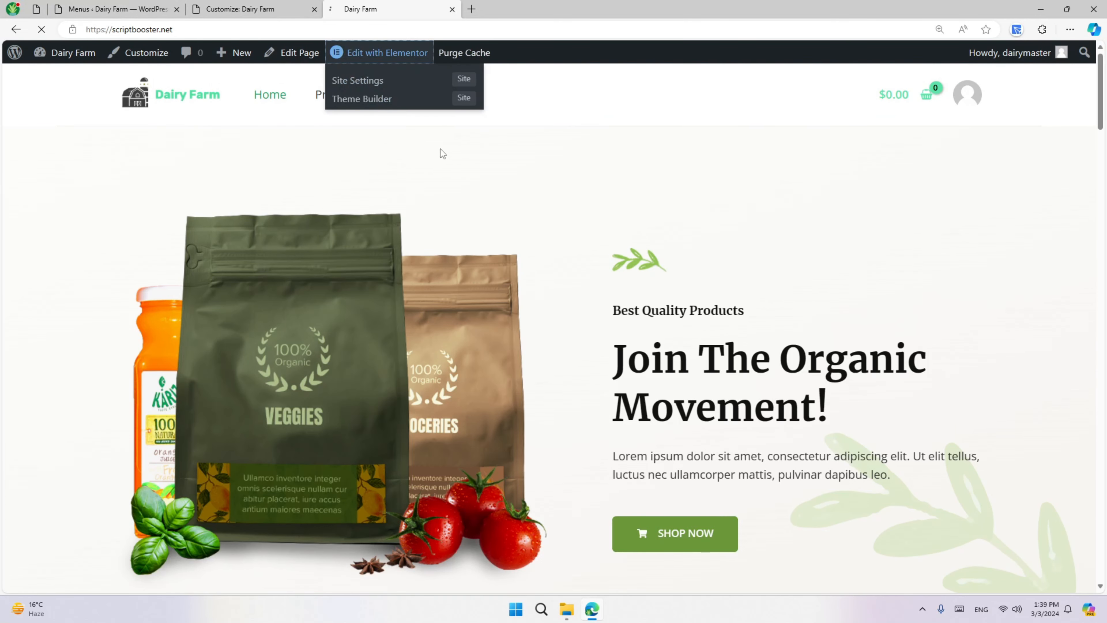
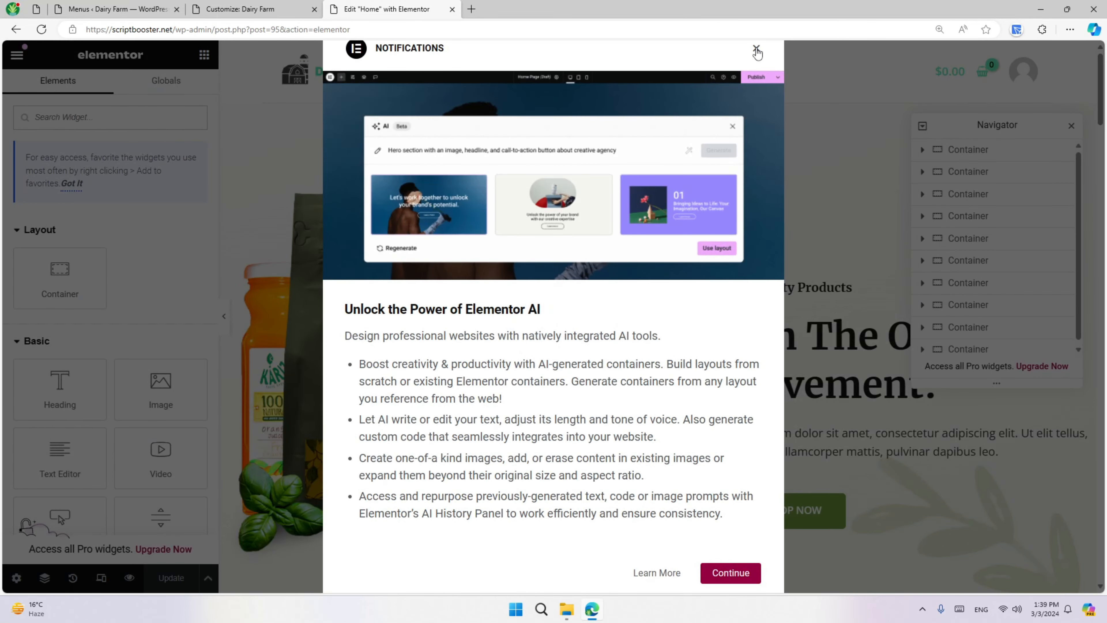
- Replace the hero image with the uploaded cow-illustration.jpg, giving it alt text 'cow farm'
left_click(757, 49)
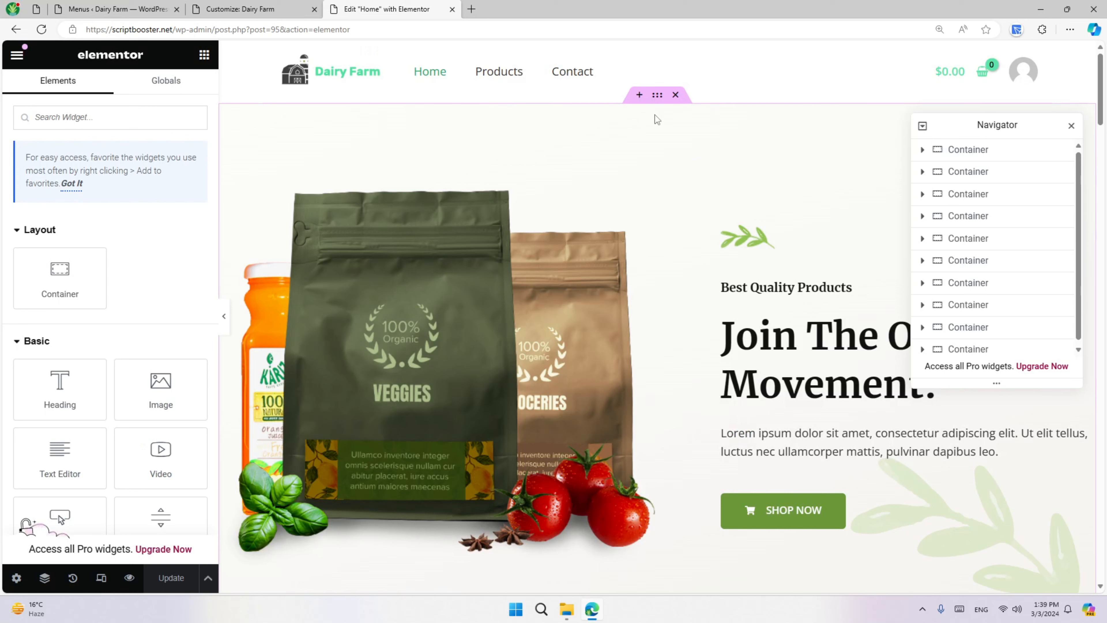
left_click(506, 259)
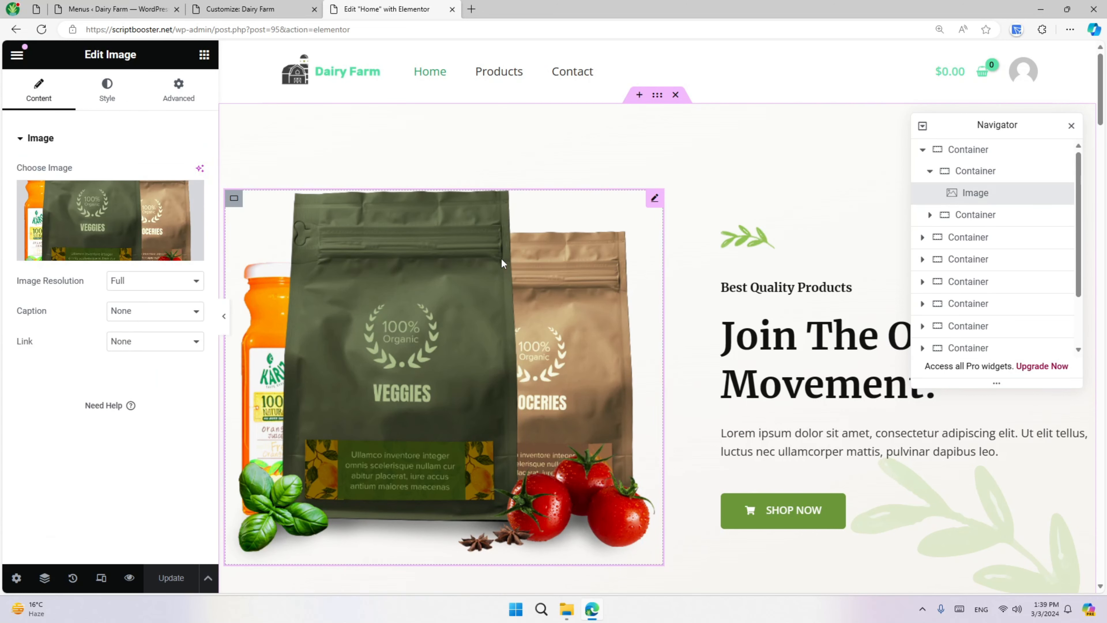
left_click(118, 223)
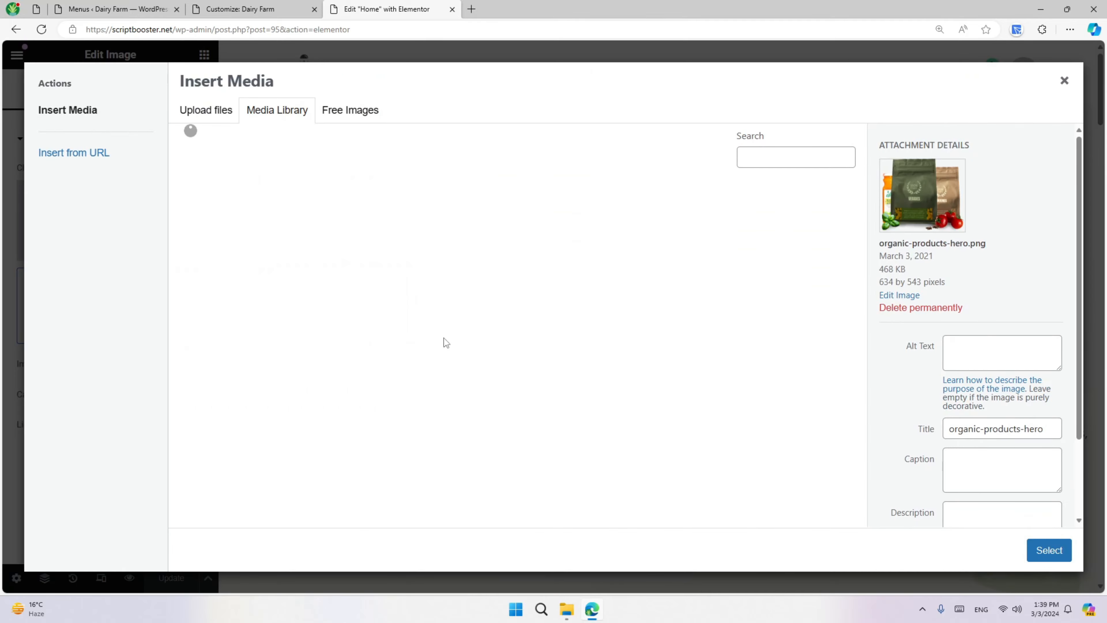
left_click(194, 111)
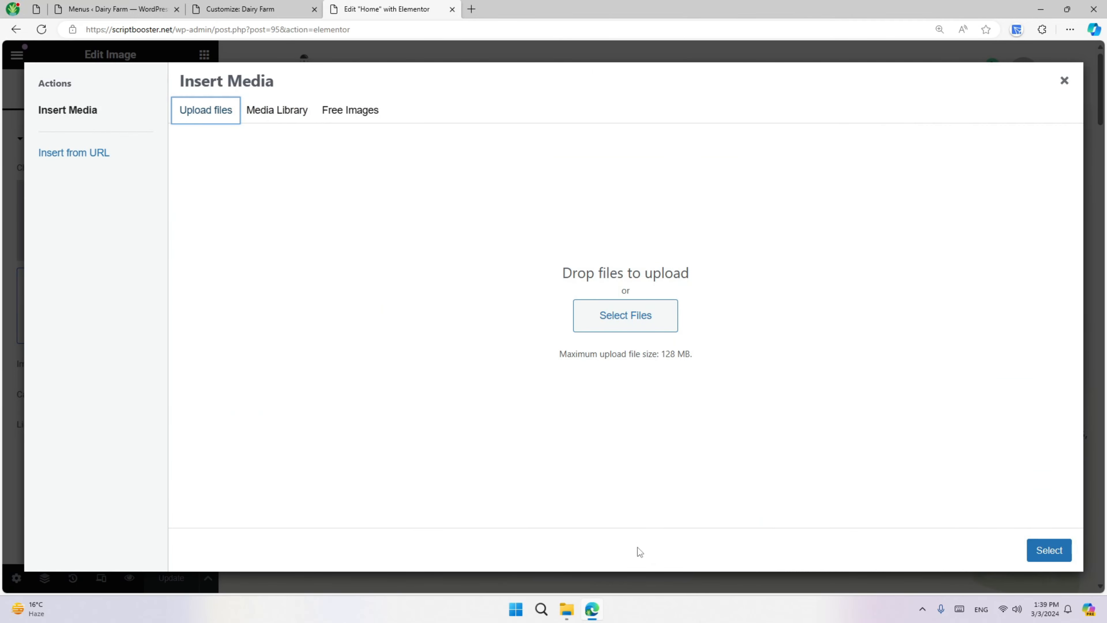
left_click(567, 609)
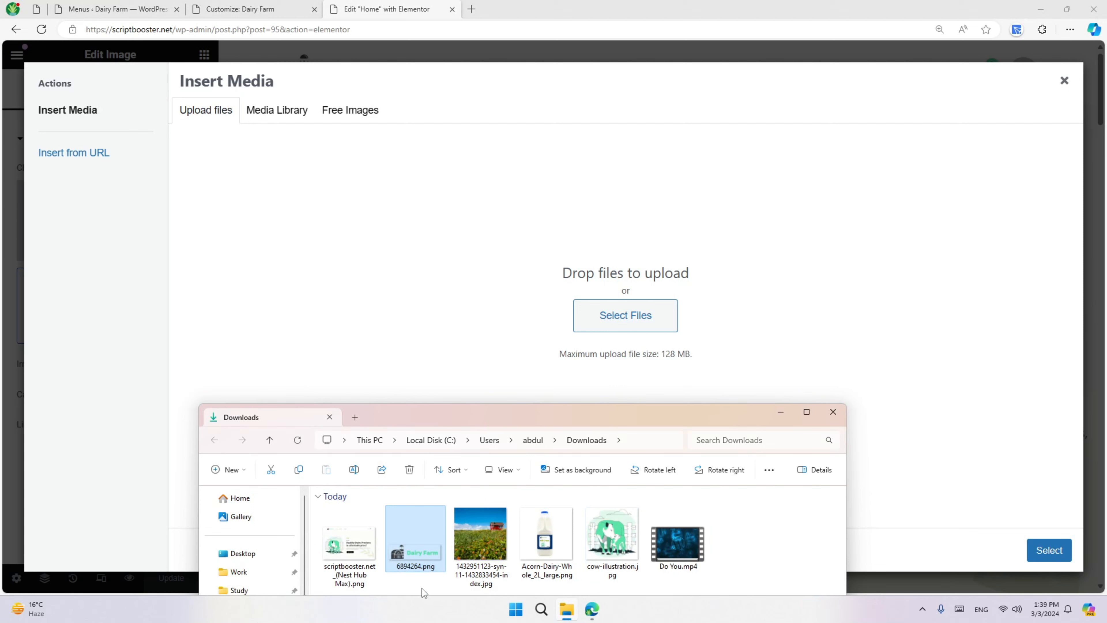
left_click_drag(435, 589, 457, 266)
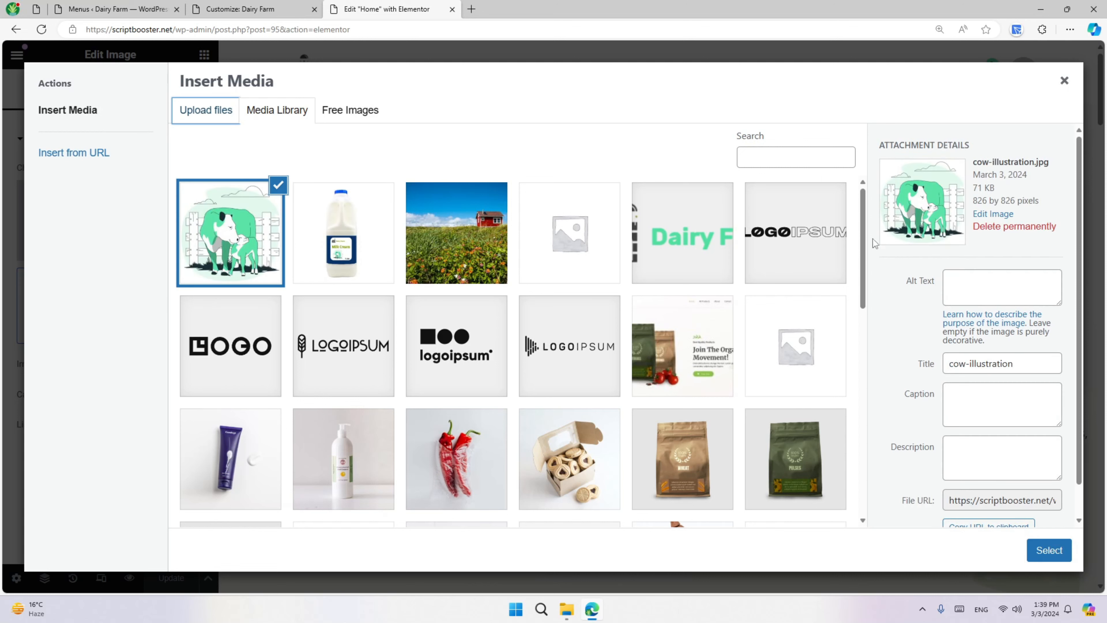
left_click(966, 284)
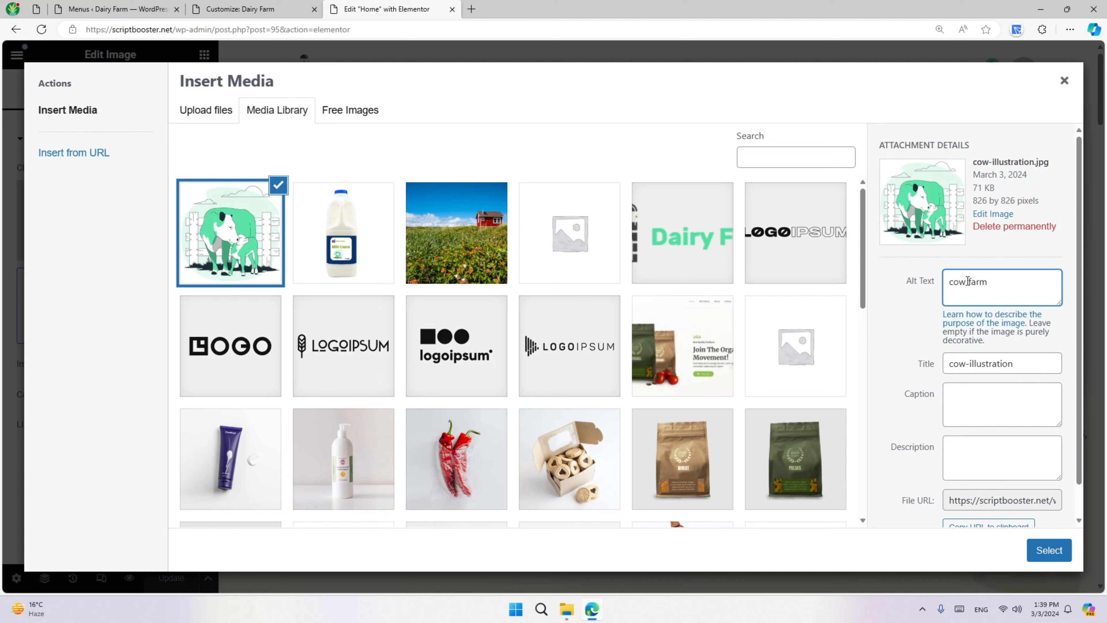
left_click(1049, 550)
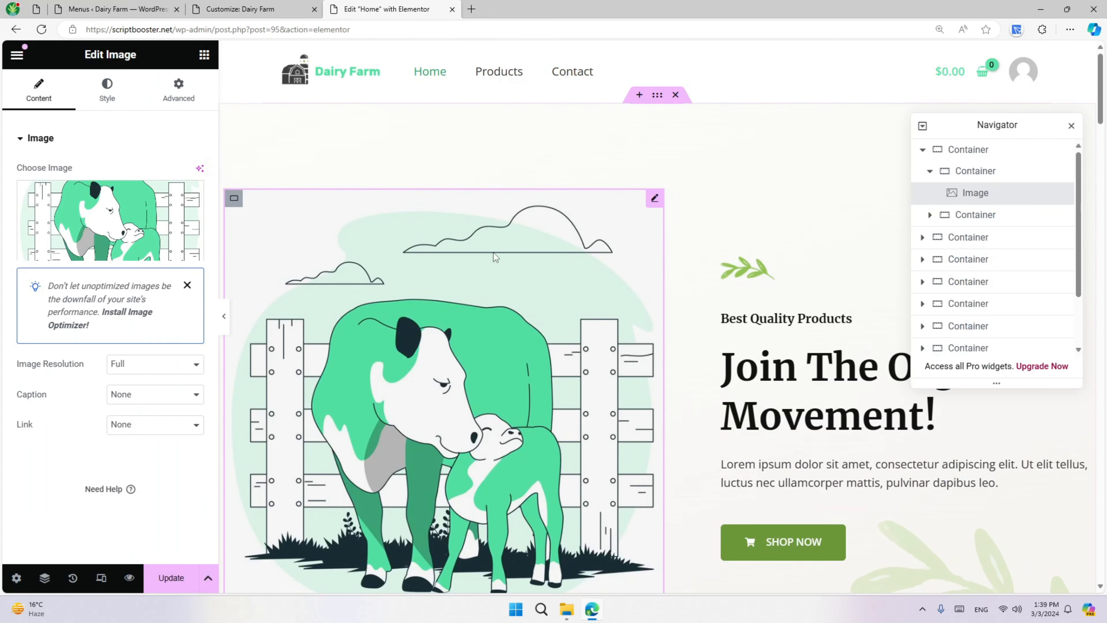
- Set the hero image container's width to 40%
scroll(497, 229, "down", 3)
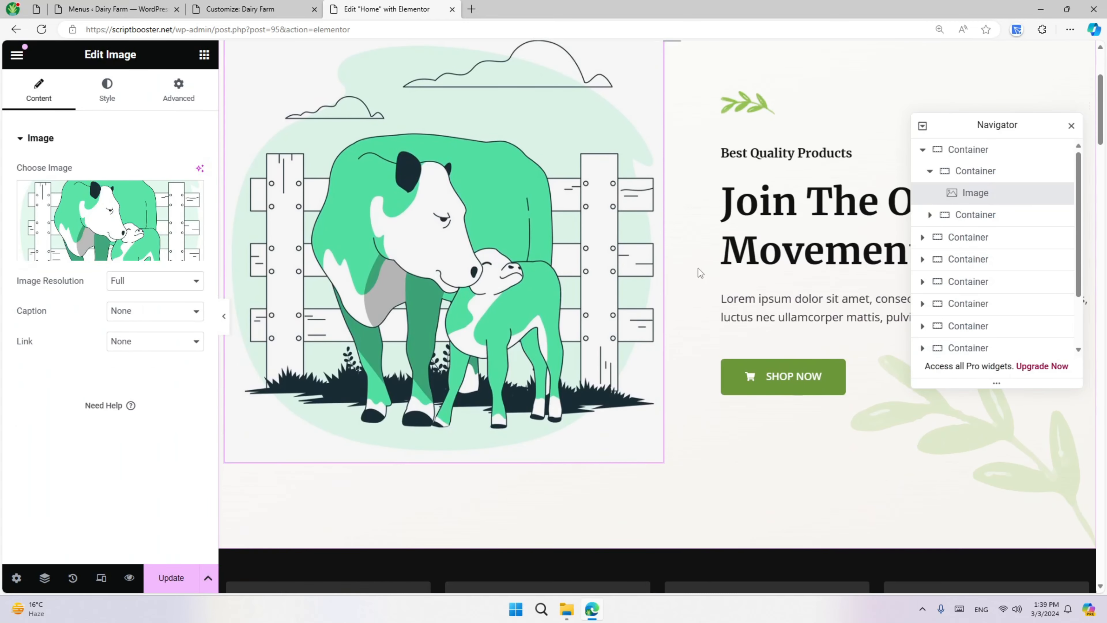
scroll(558, 262, "up", 3)
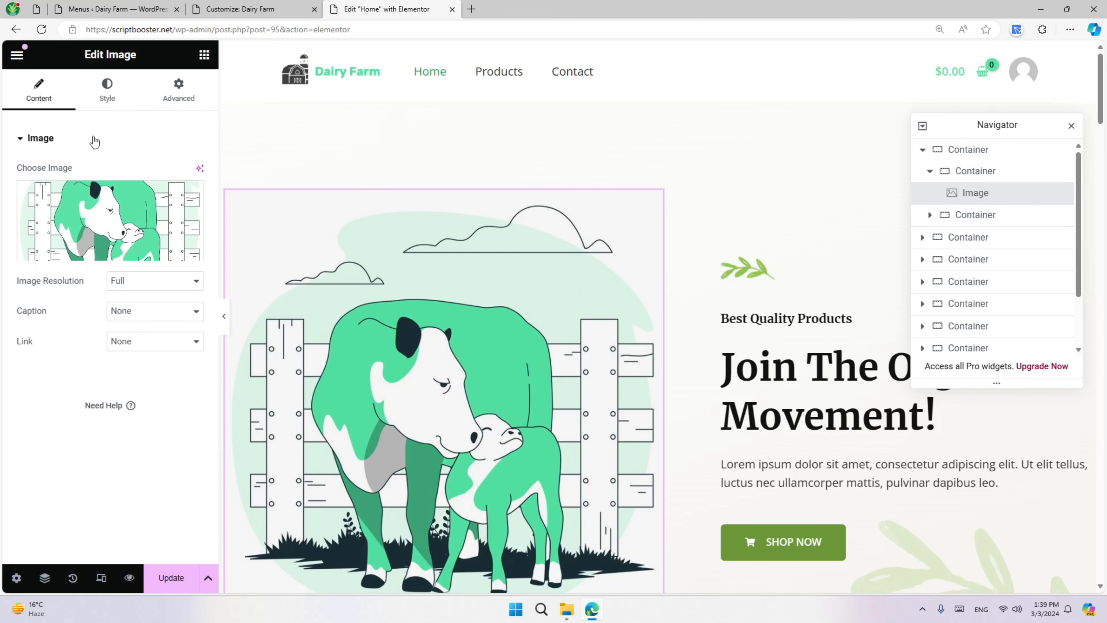
left_click(946, 170)
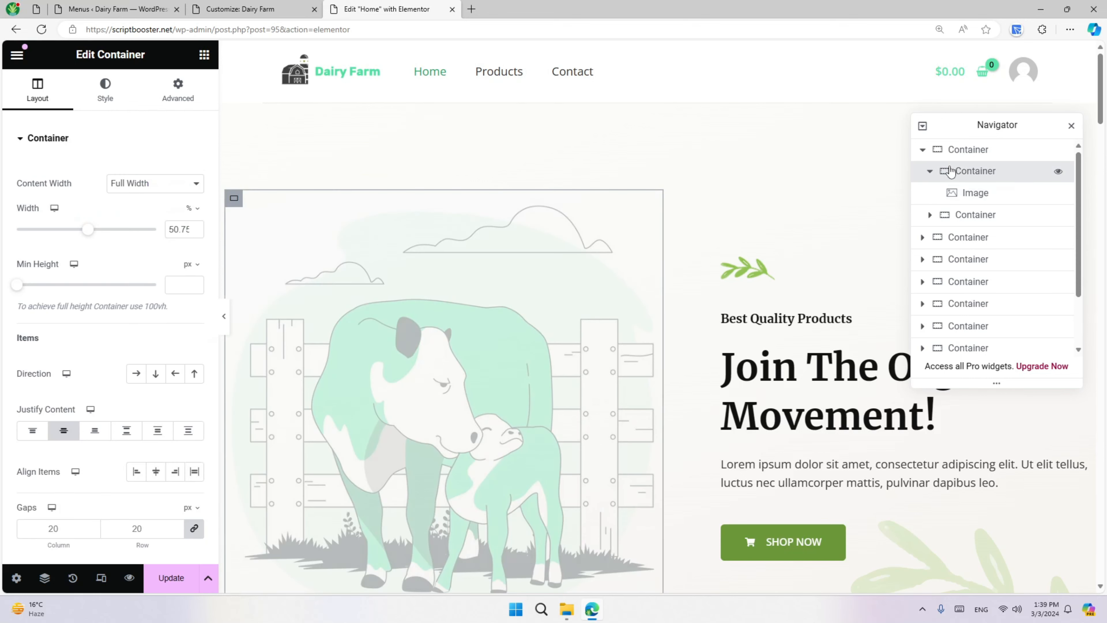
left_click(929, 174)
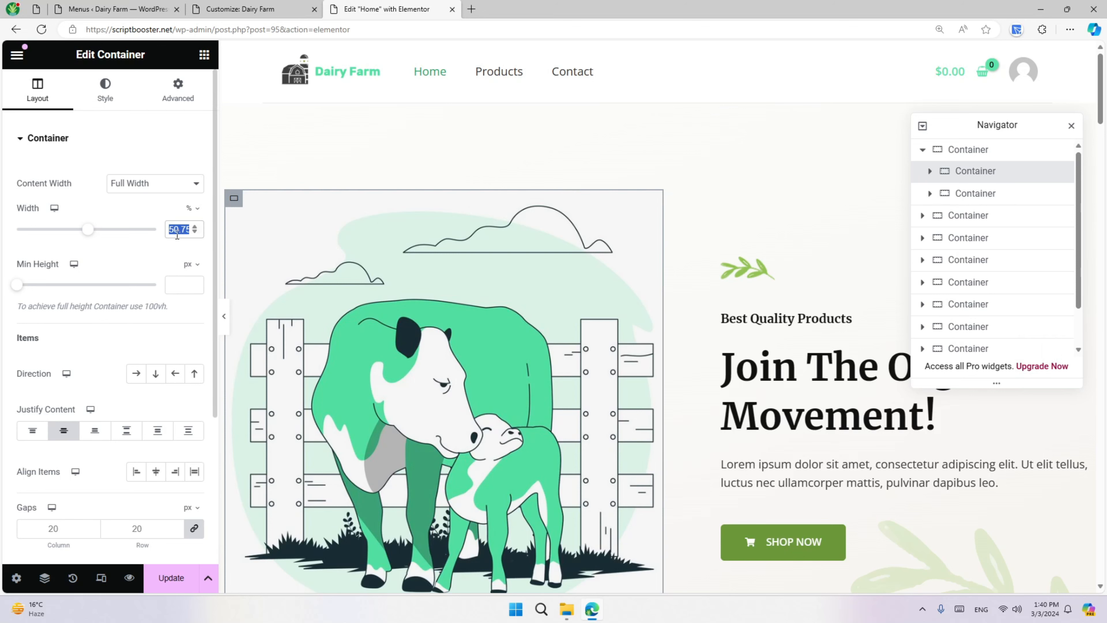
type("40")
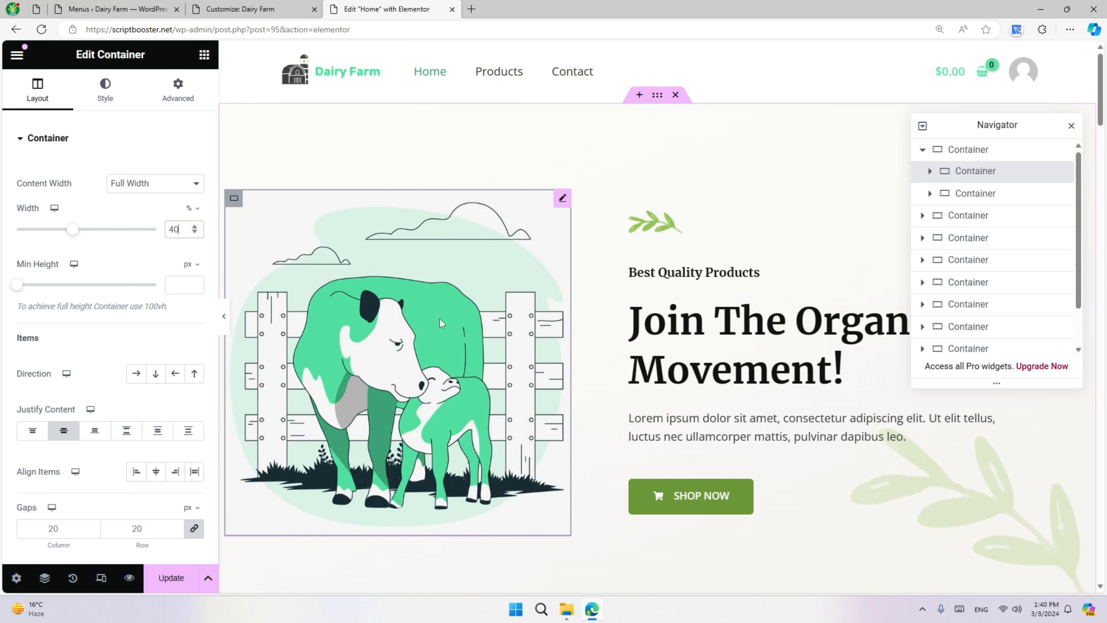
- Widen the hero text container to 60%
left_click(978, 193)
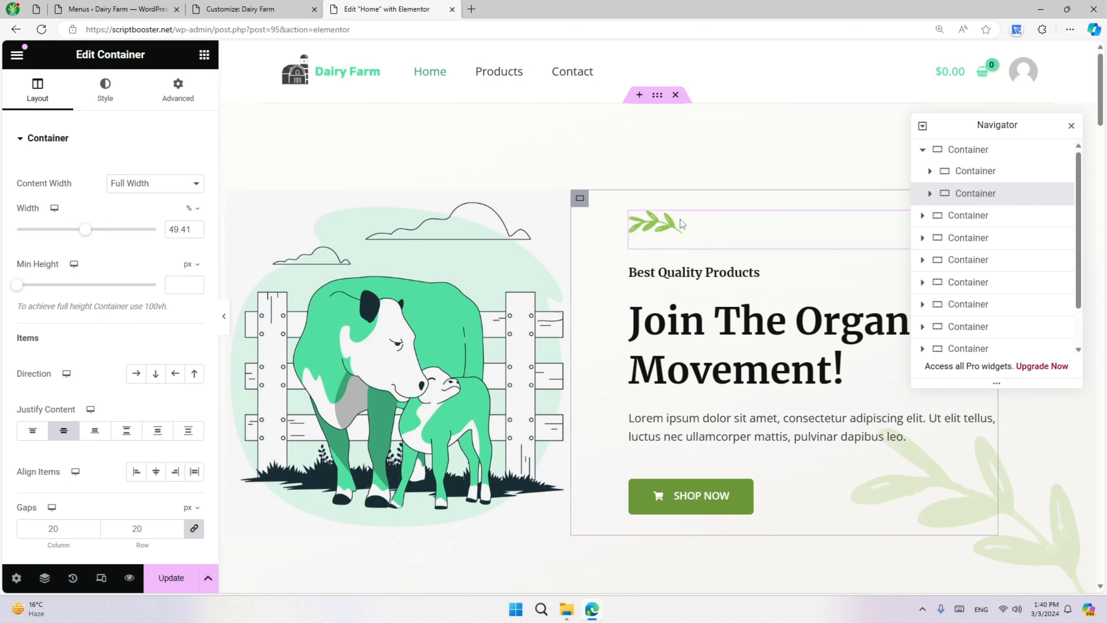
double_click(184, 237)
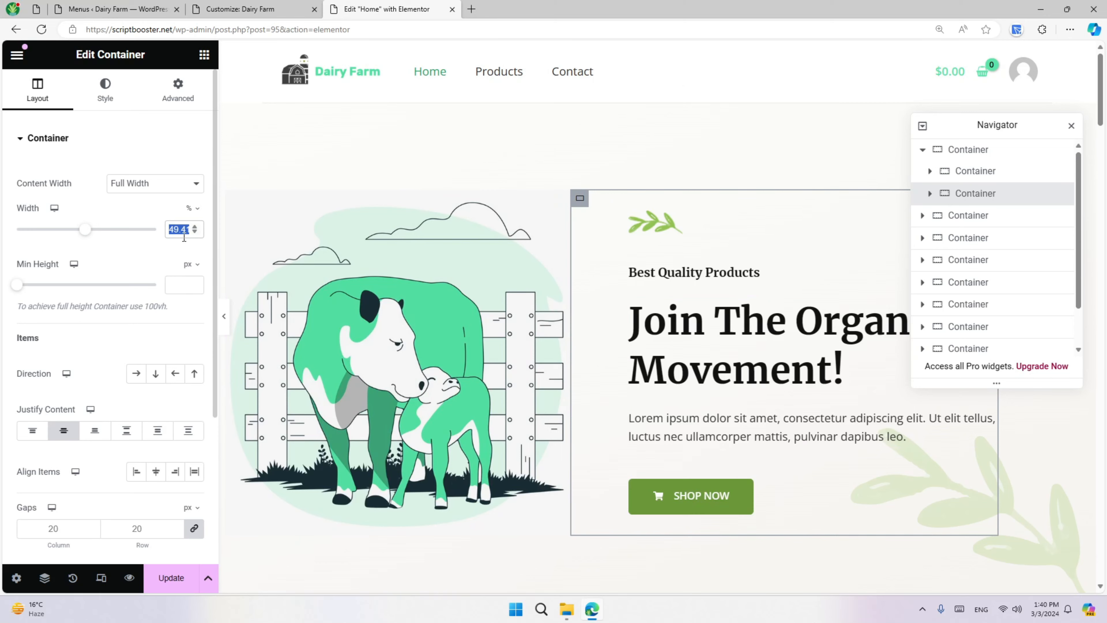
type("60")
left_click(158, 151)
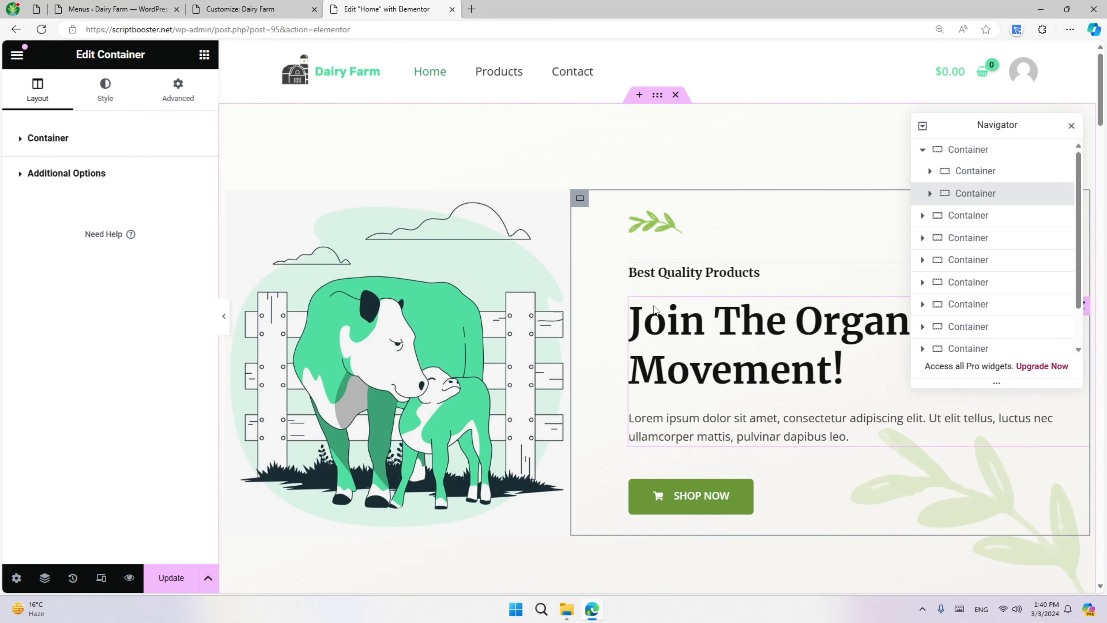
left_click(152, 5)
- Copy the live site's hero heading into the title: 'Healthy Dairy Products in affordable price!'
left_click(38, 6)
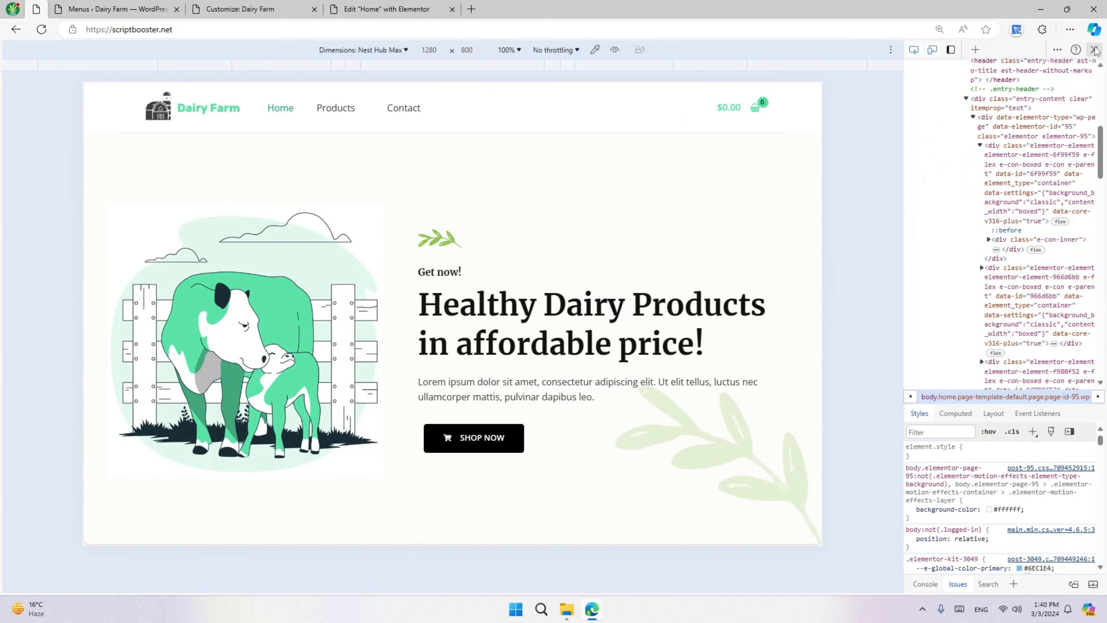
left_click(1095, 49)
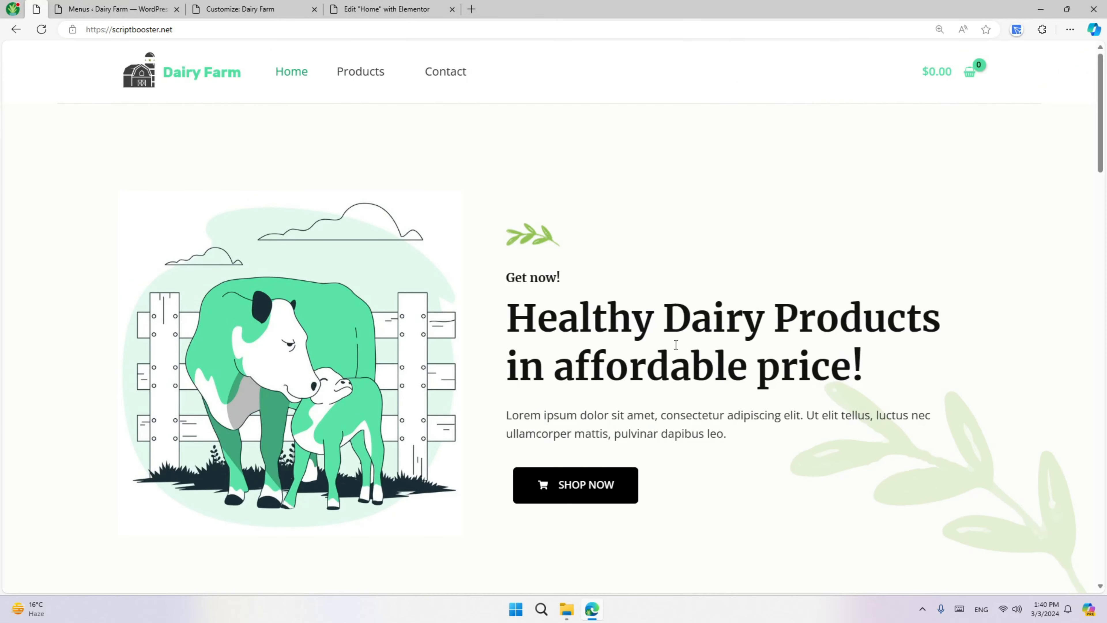
left_click_drag(901, 373, 499, 307)
key("ctrl+c")
left_click(441, 6)
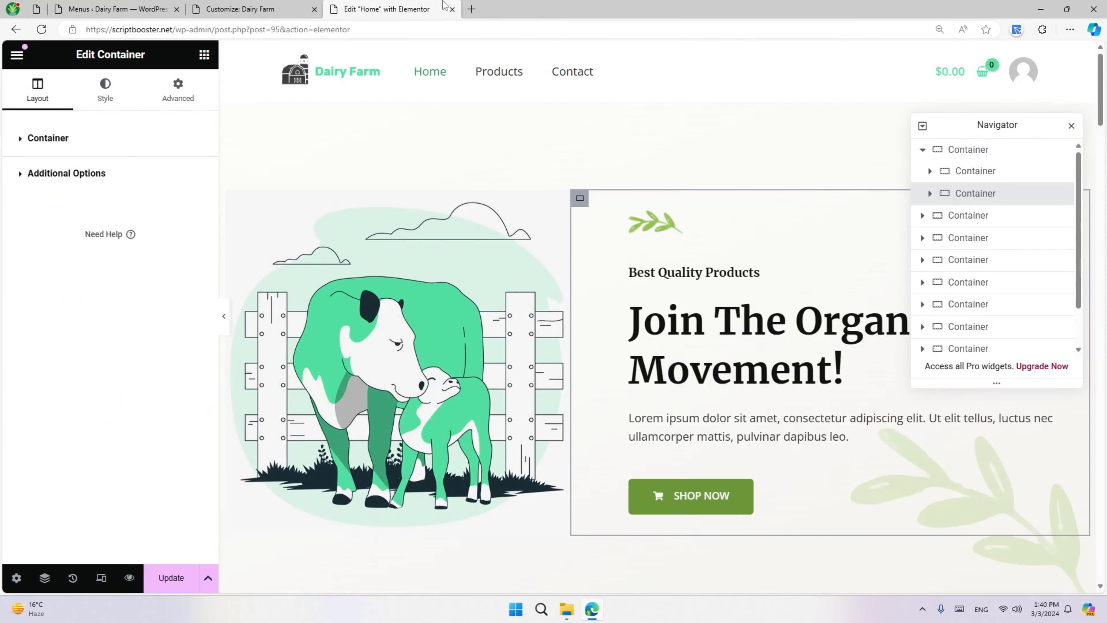
left_click(692, 331)
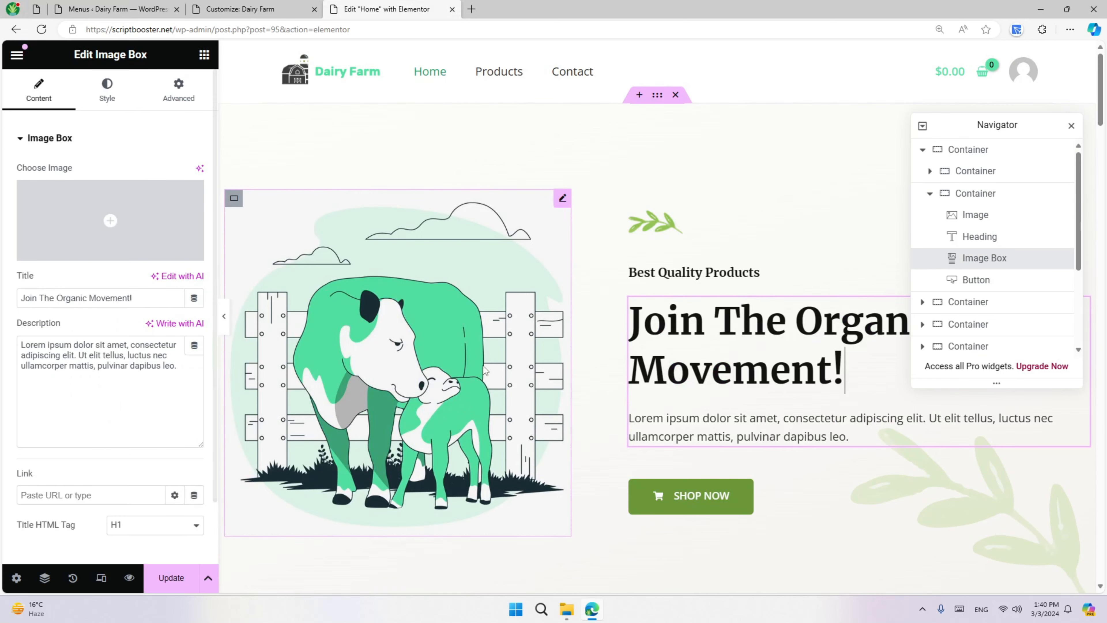
double_click(97, 298)
key("ctrl+a")
key("ctrl+v")
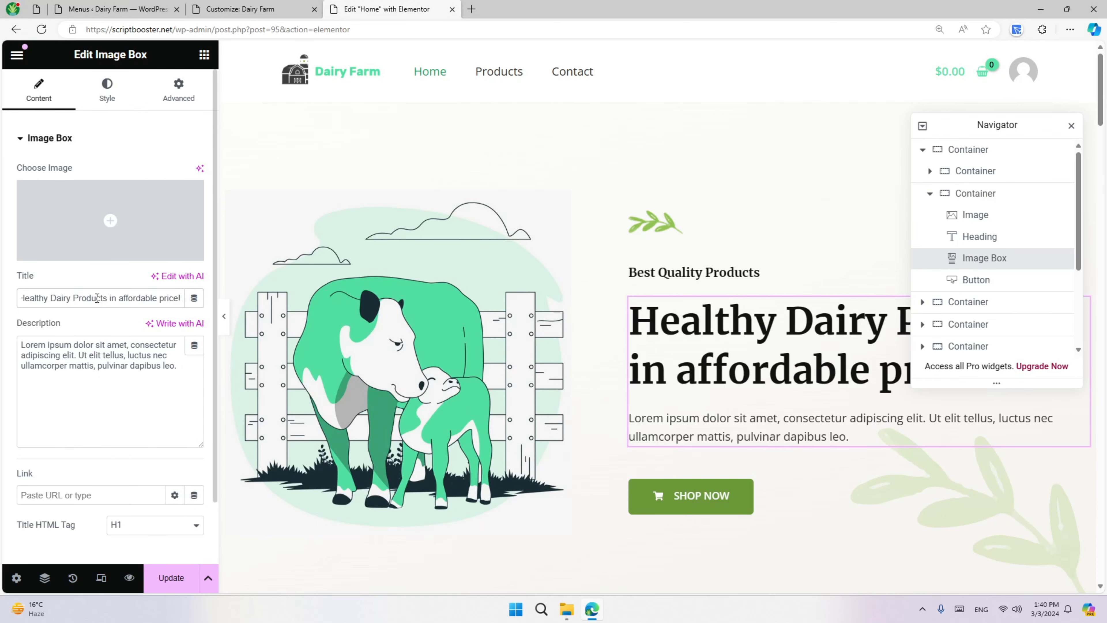
- Change the small heading above the title from 'Best Quality Products' to 'Get Best Quality'
left_click(44, 6)
triple_click(526, 280)
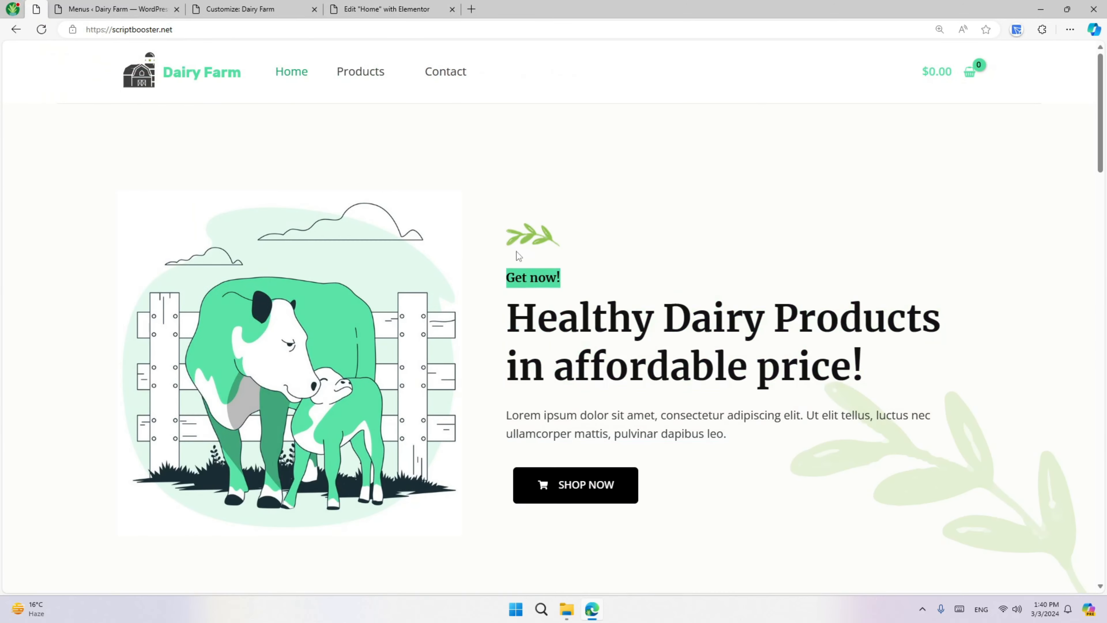
left_click(383, 9)
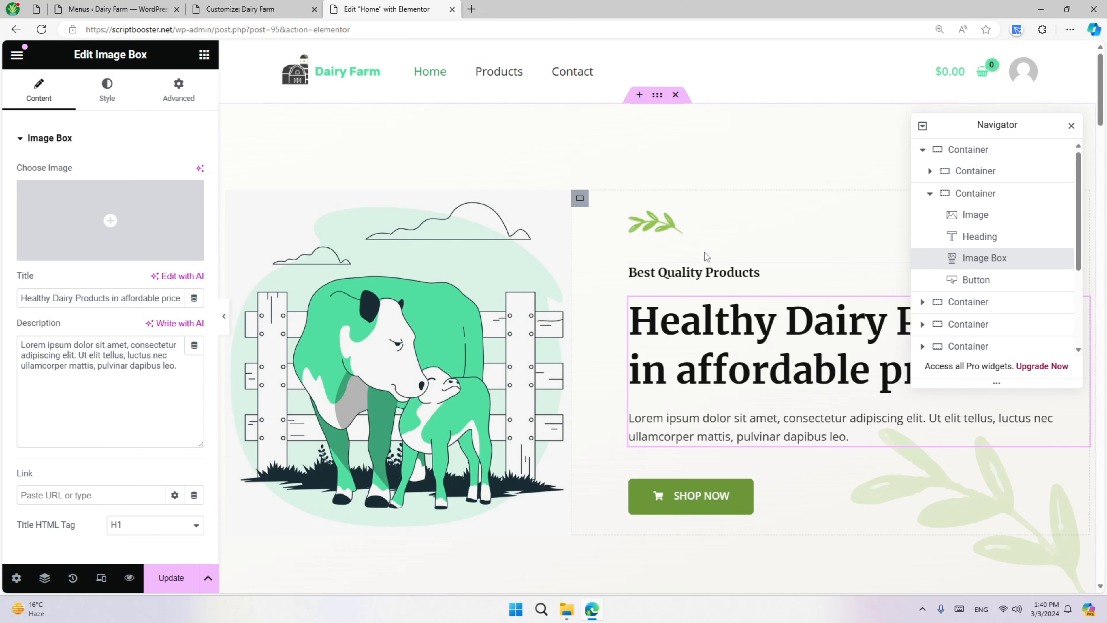
left_click(700, 271)
left_click(629, 271)
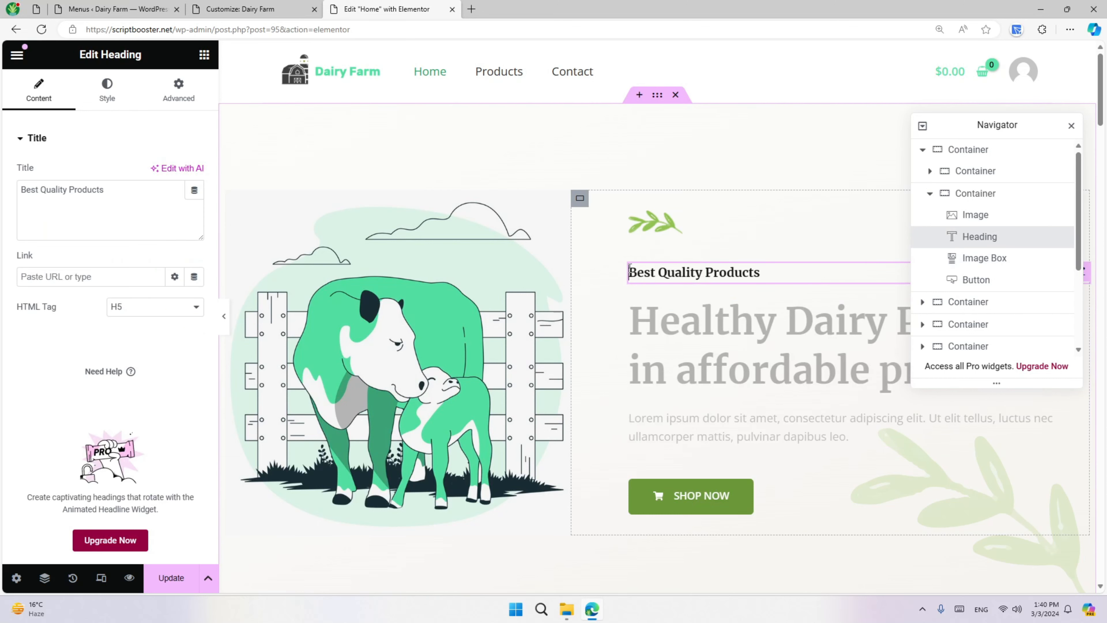
type("Get")
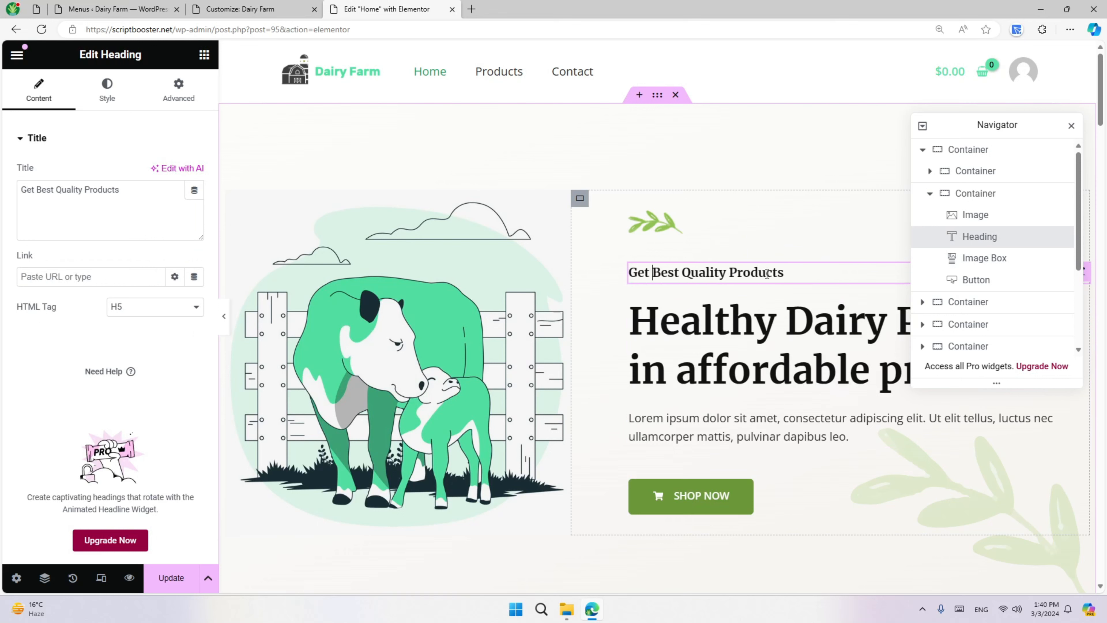
double_click(754, 272)
key("BackSpace")
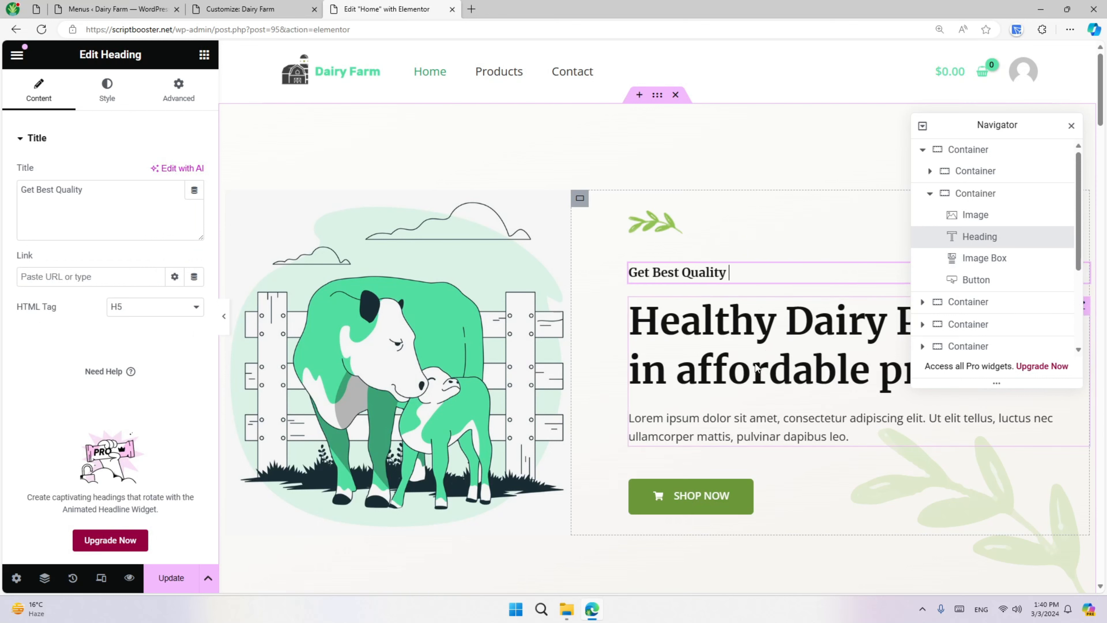
left_click(750, 426)
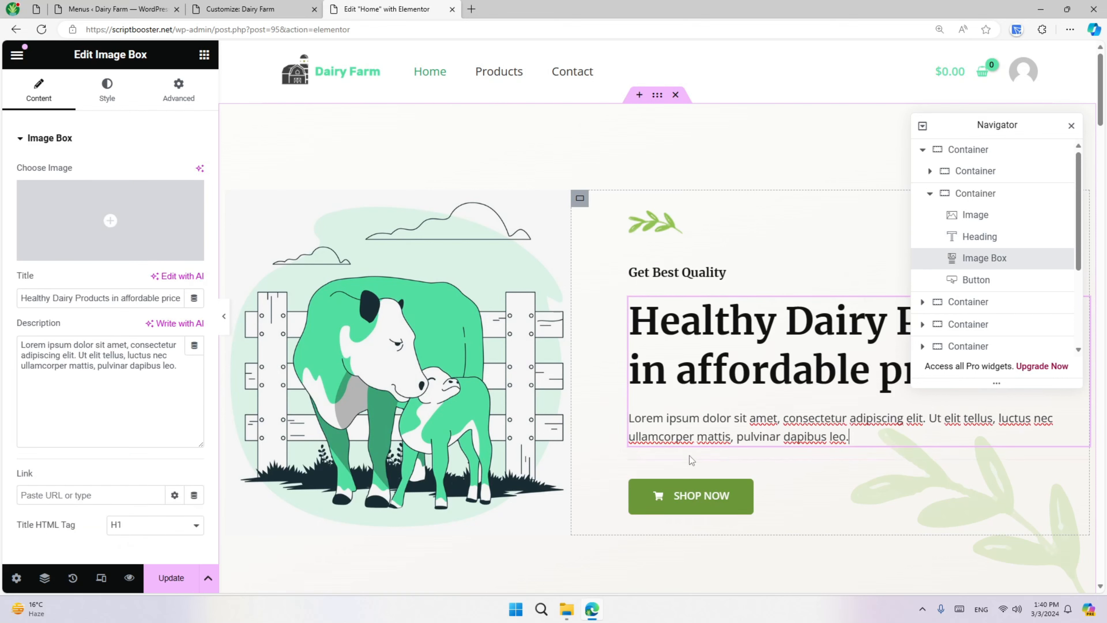
- Set the hero SHOP NOW button's background type to Classic
left_click(686, 495)
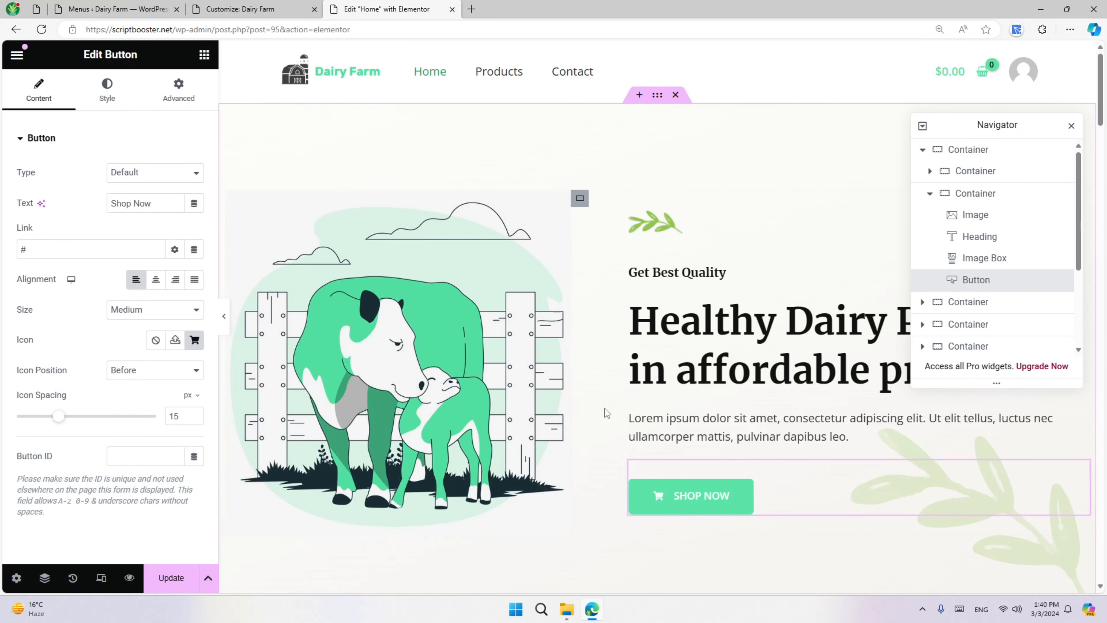
left_click(72, 252)
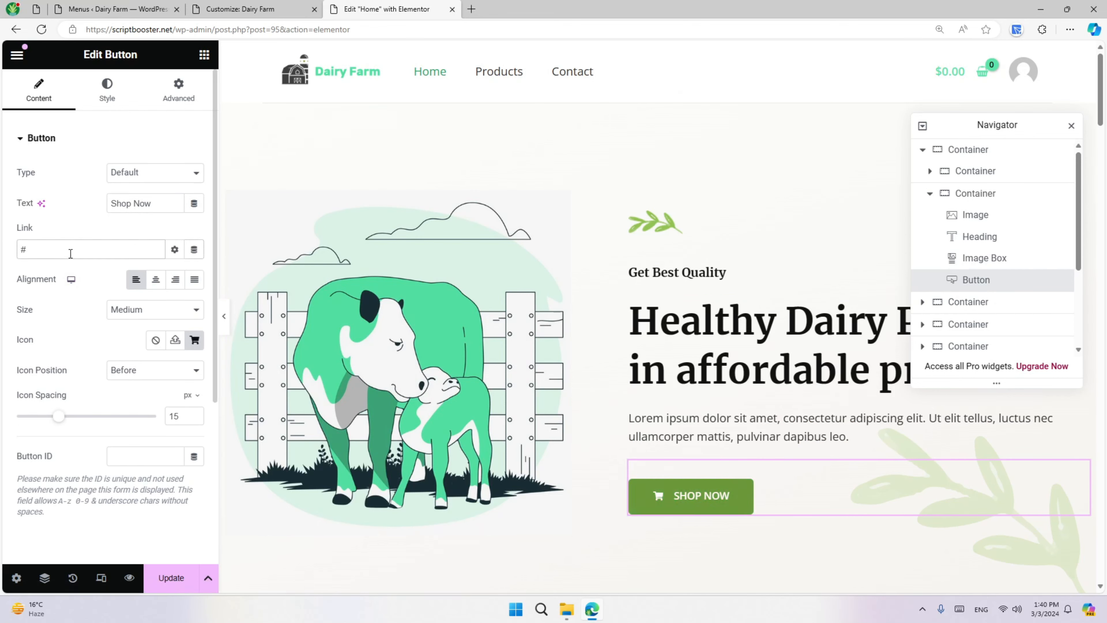
scroll(474, 370, "down", 3)
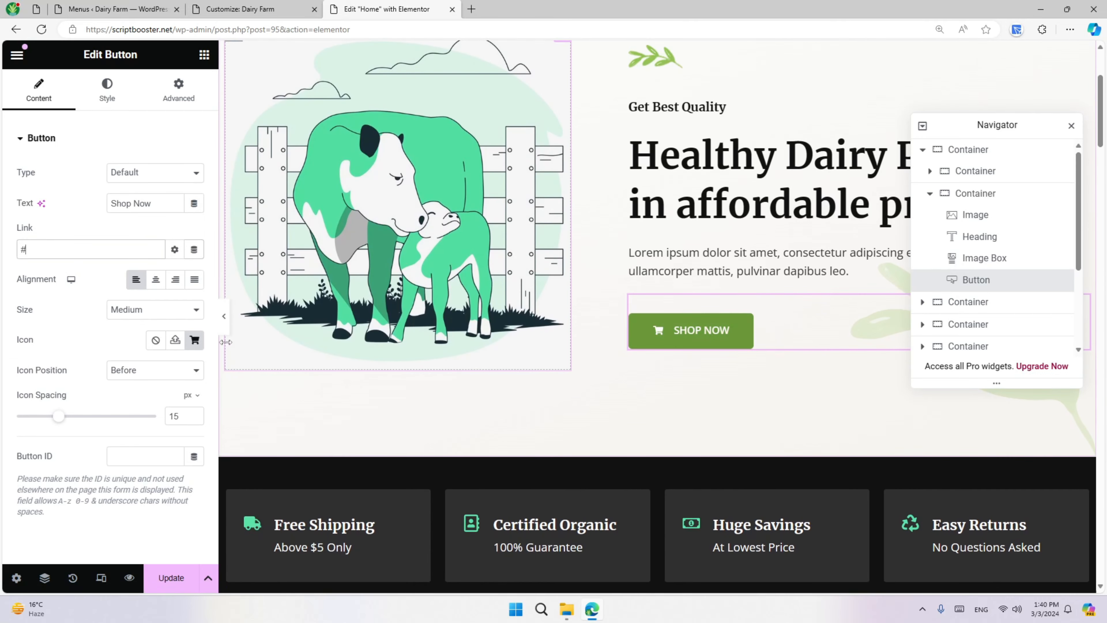
left_click(107, 90)
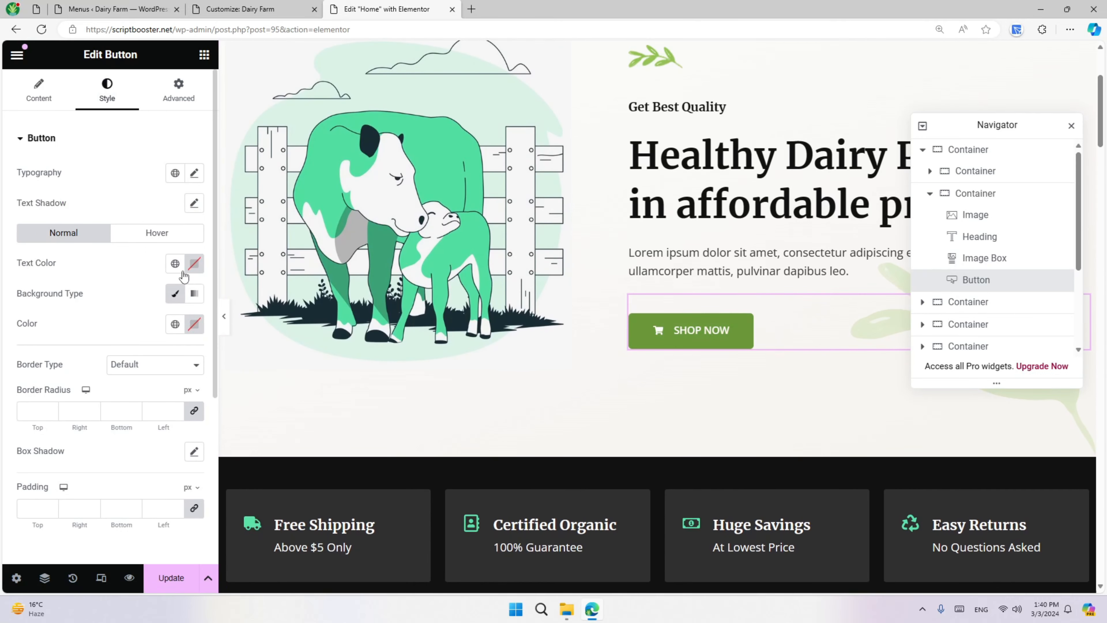
left_click(176, 296)
left_click(176, 296)
left_click(177, 94)
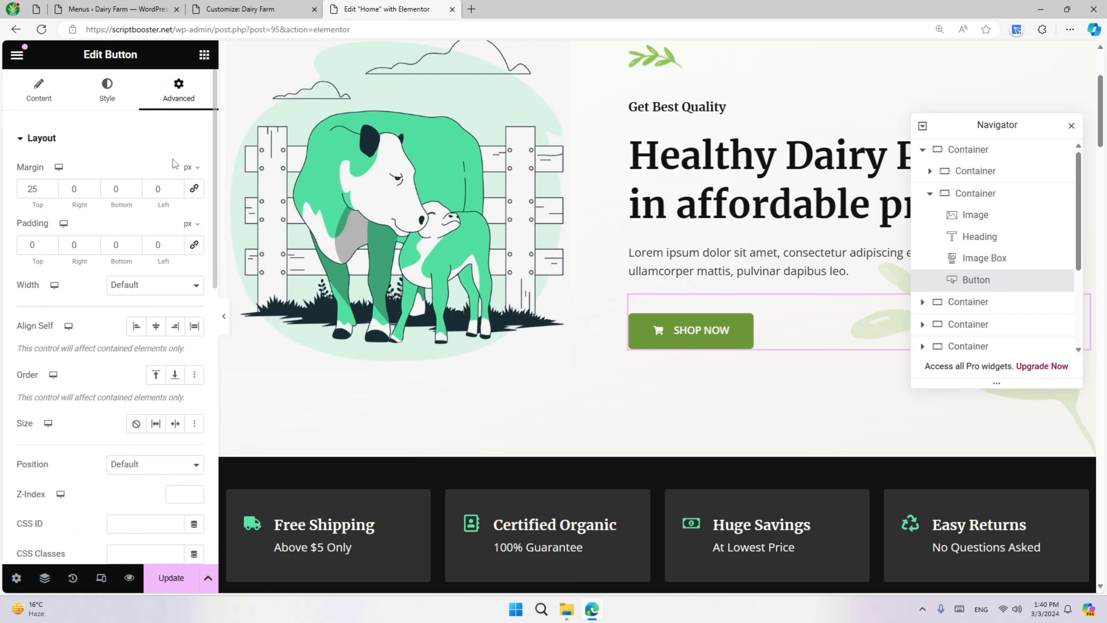
scroll(174, 163, "down", 5)
scroll(119, 326, "up", 5)
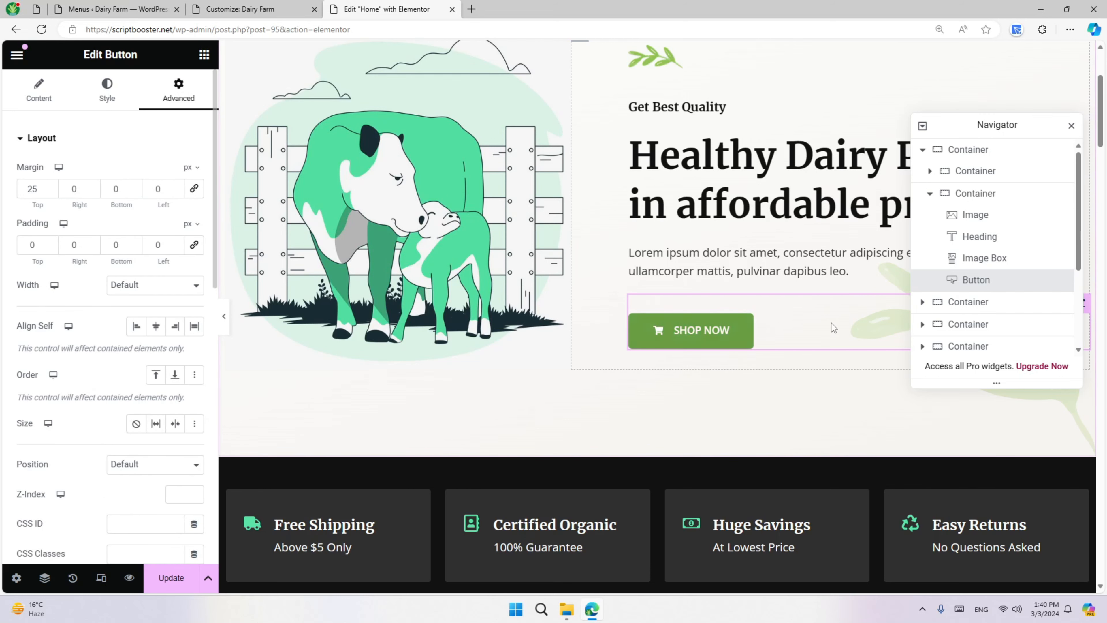
left_click(94, 96)
left_click(39, 89)
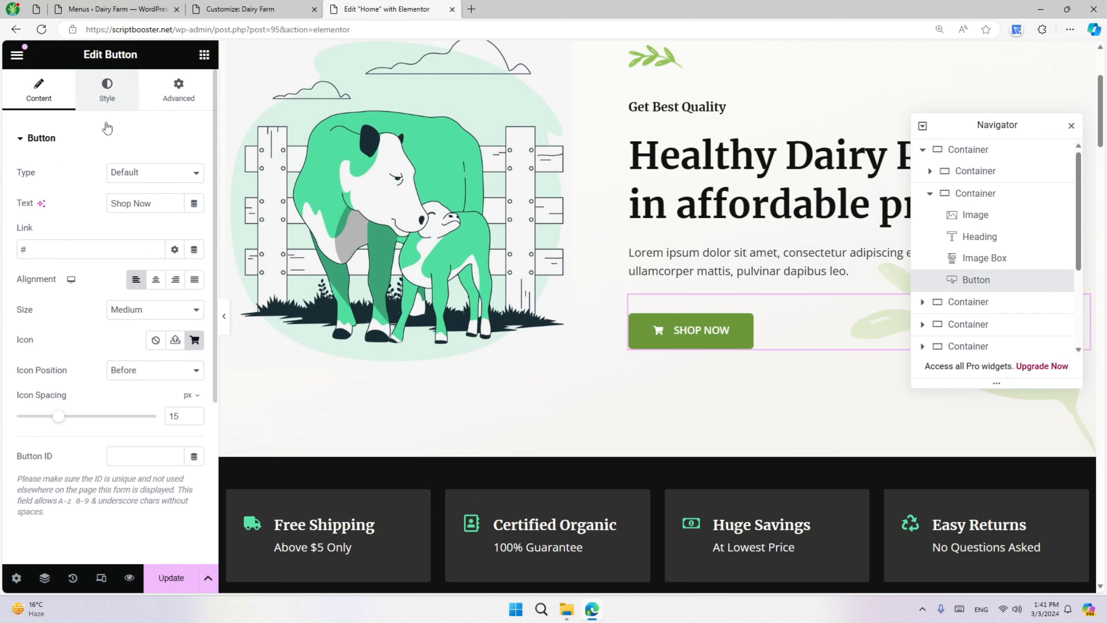
- Give the SHOP NOW button a solid black background
left_click(105, 88)
scroll(96, 310, "down", 1)
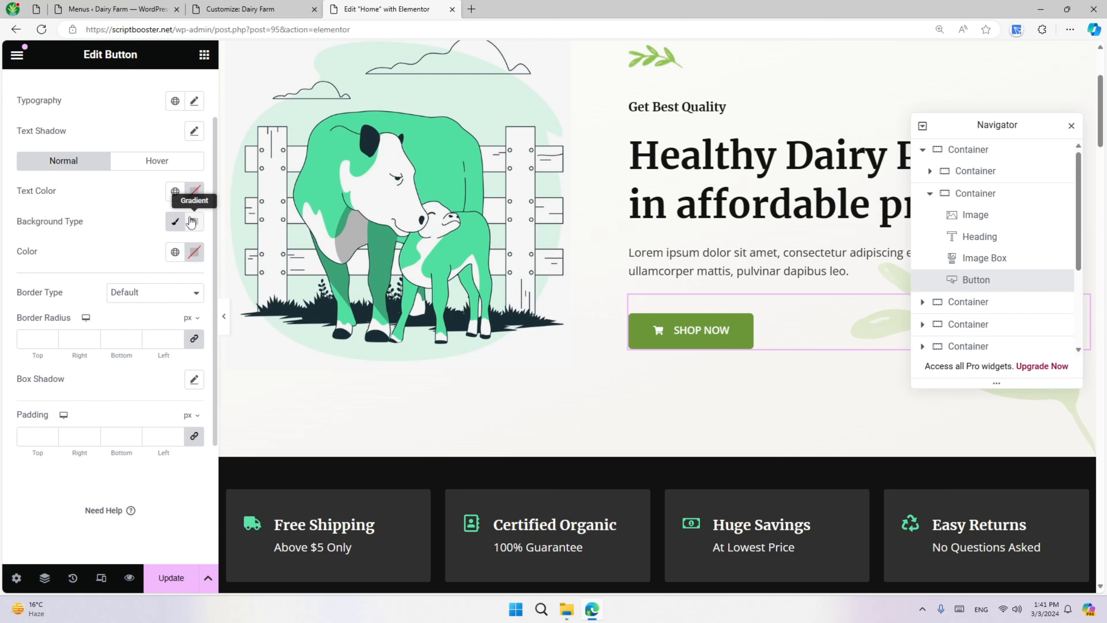
left_click(175, 221)
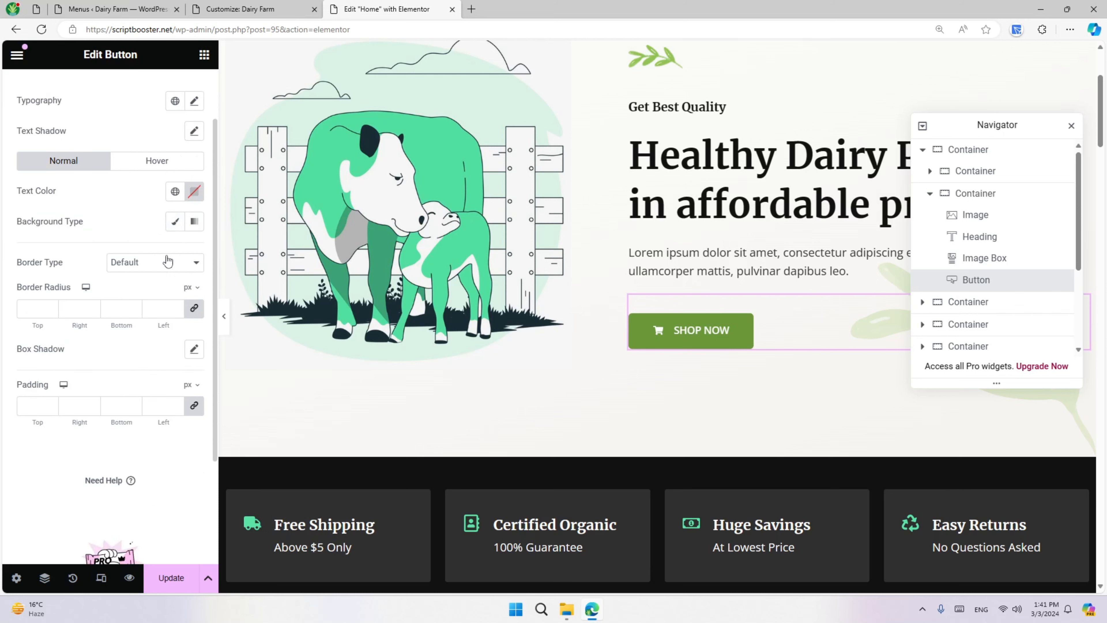
left_click(175, 221)
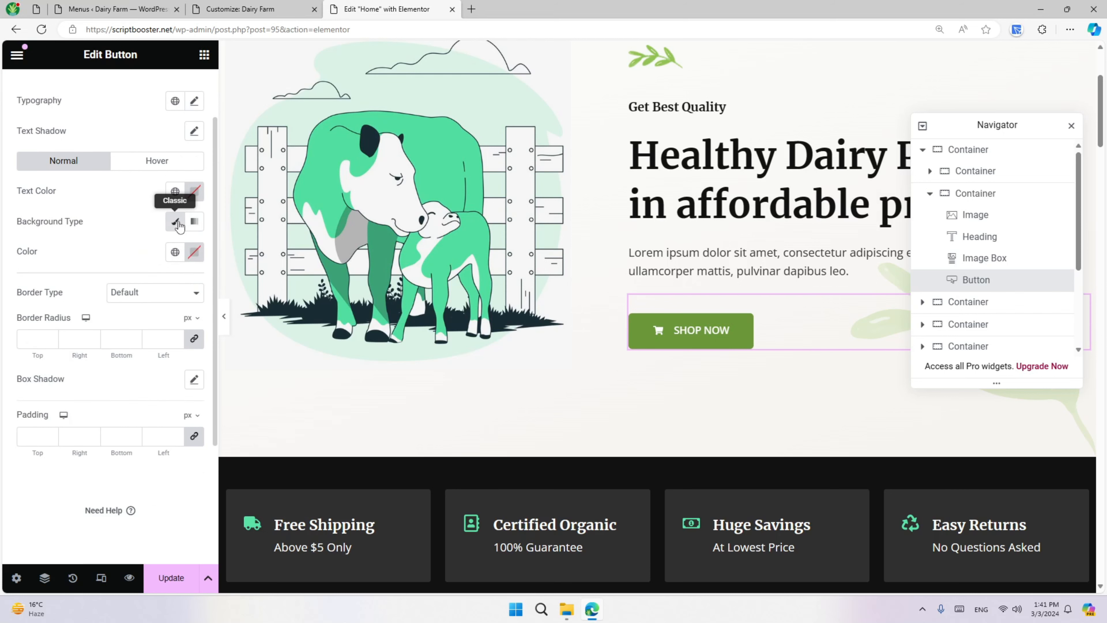
left_click(175, 253)
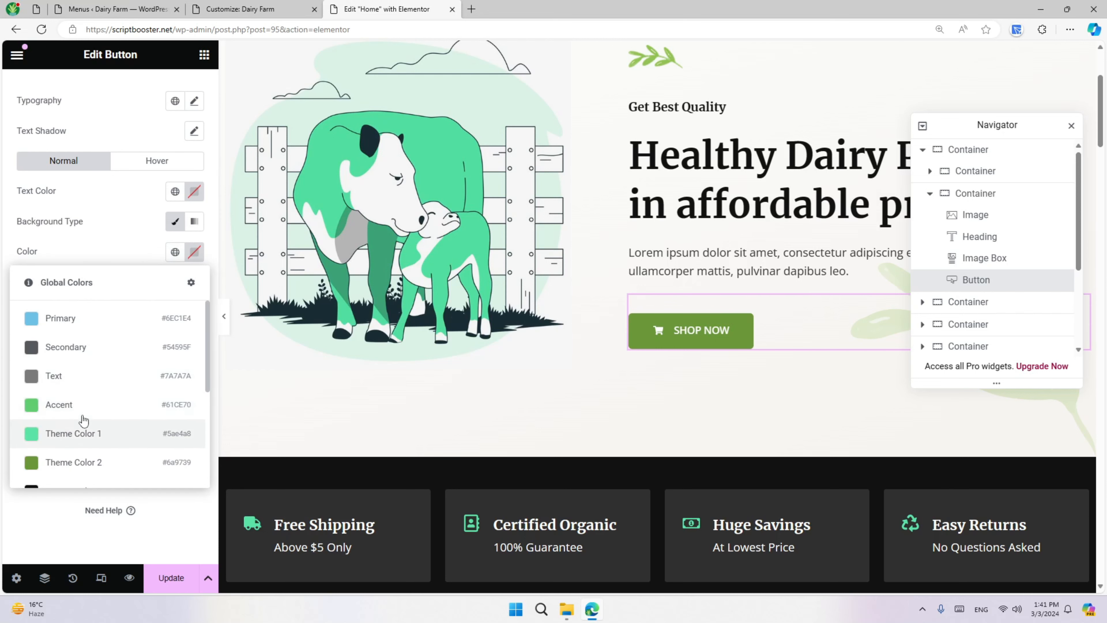
left_click(88, 429)
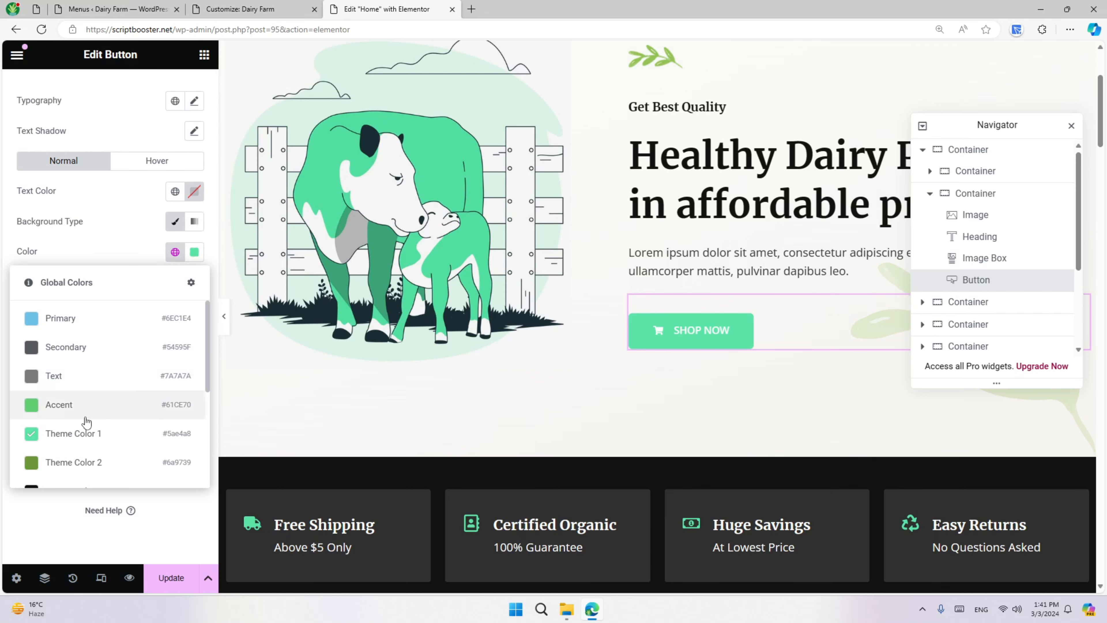
scroll(86, 401, "down", 2)
left_click(95, 378)
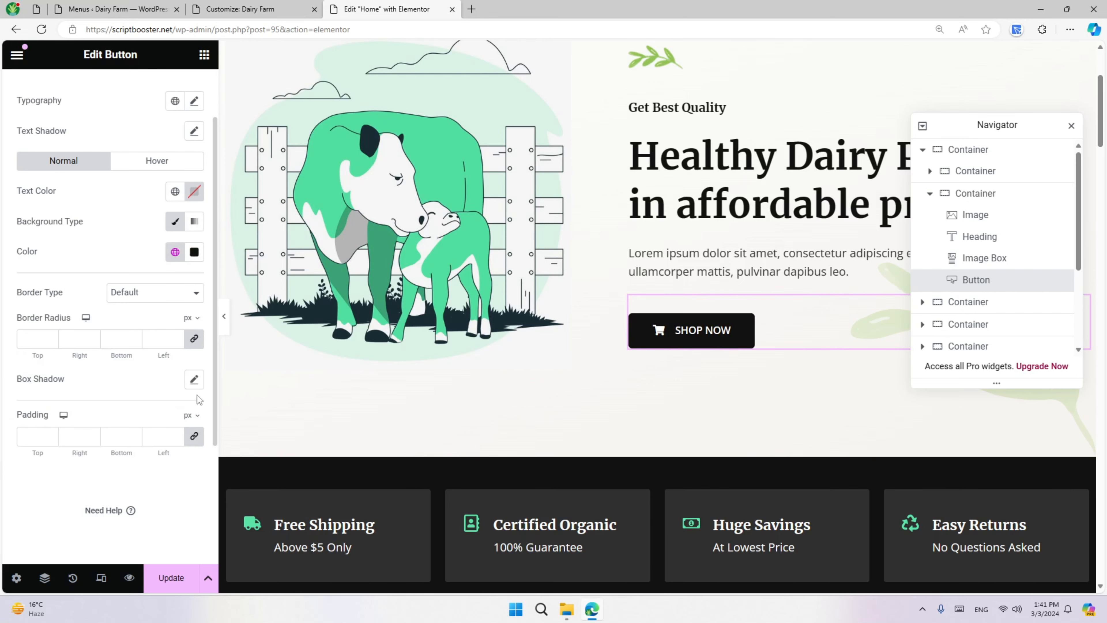
- Change the SHOP NOW button's link from # to /shop/
left_click(36, 8)
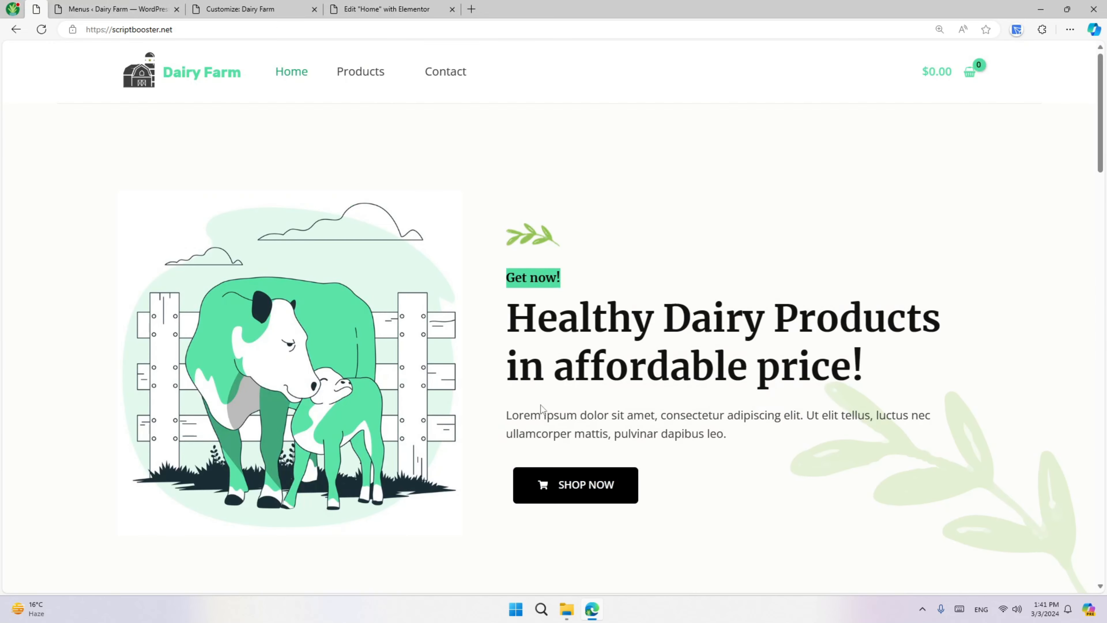
left_click(547, 308)
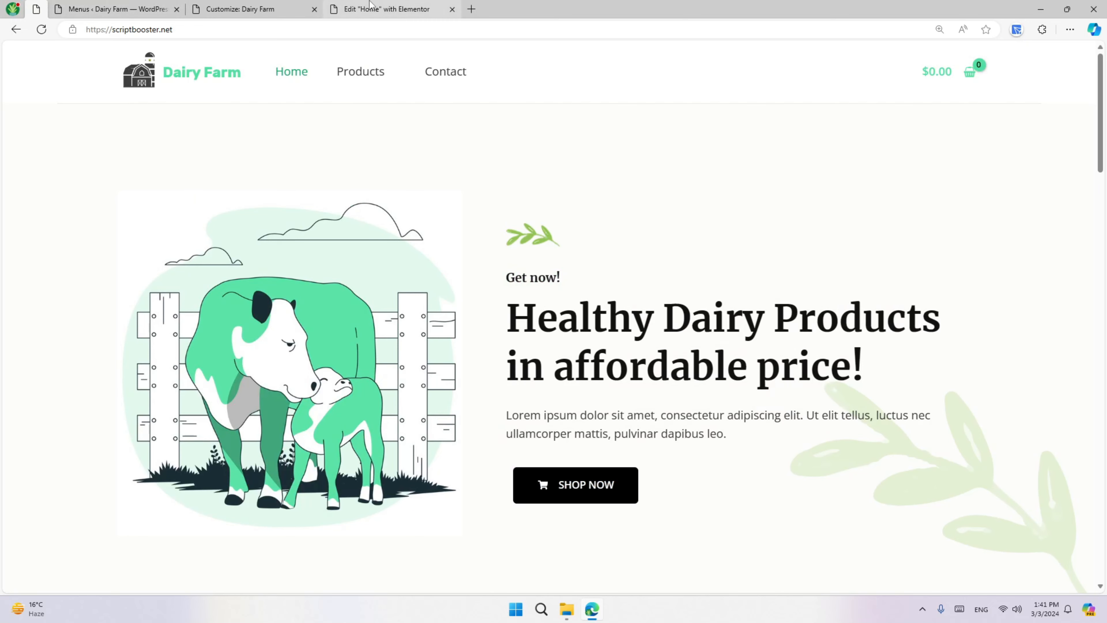
left_click(383, 8)
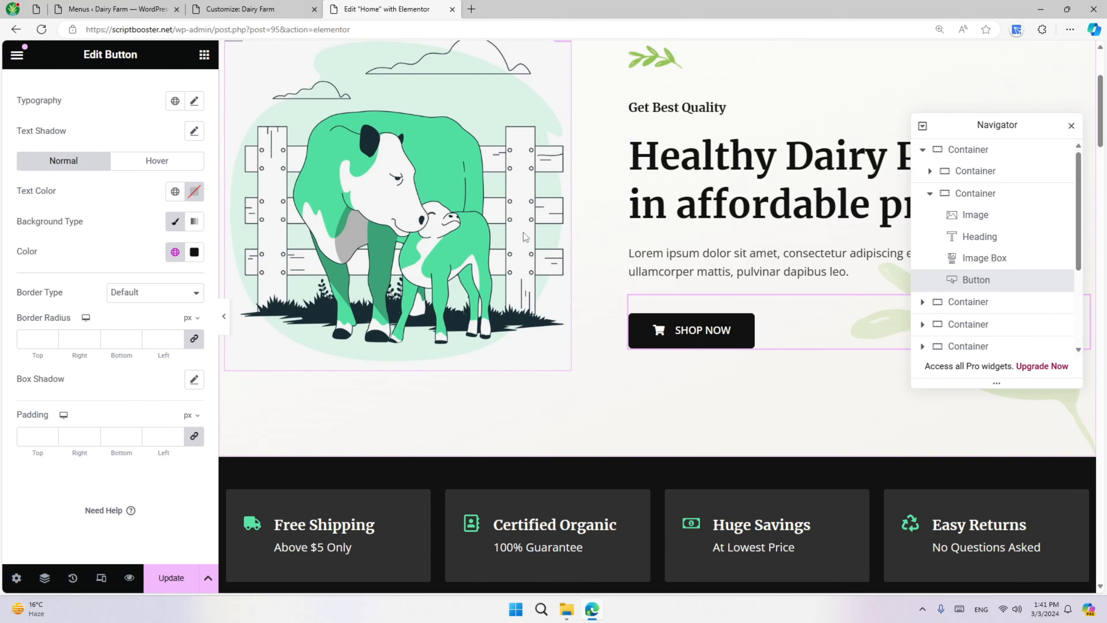
scroll(62, 267, "up", 2)
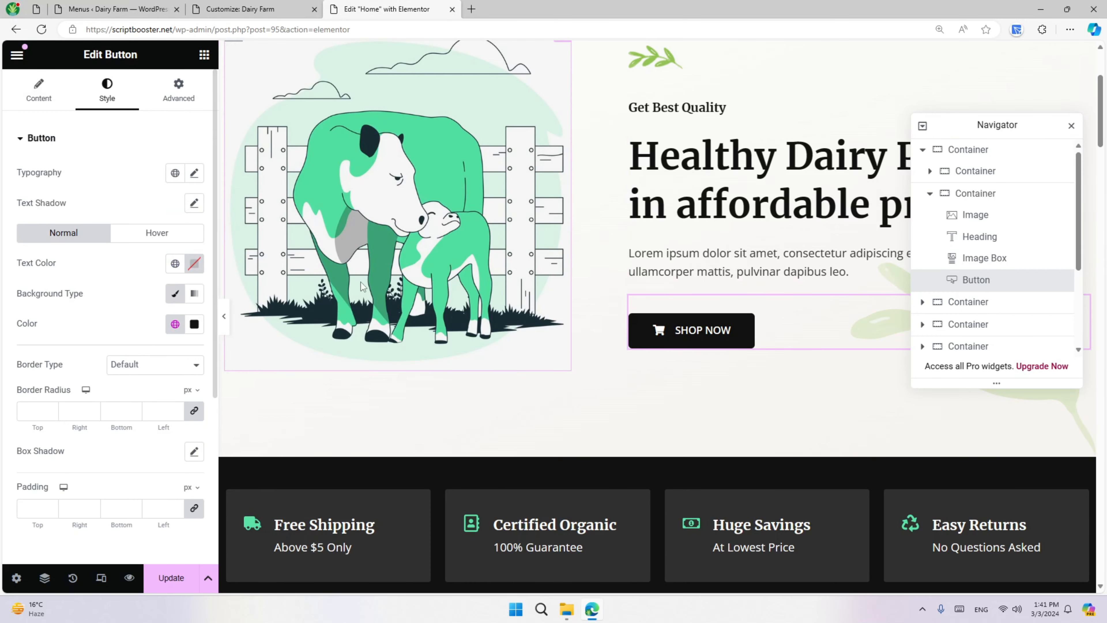
left_click(56, 97)
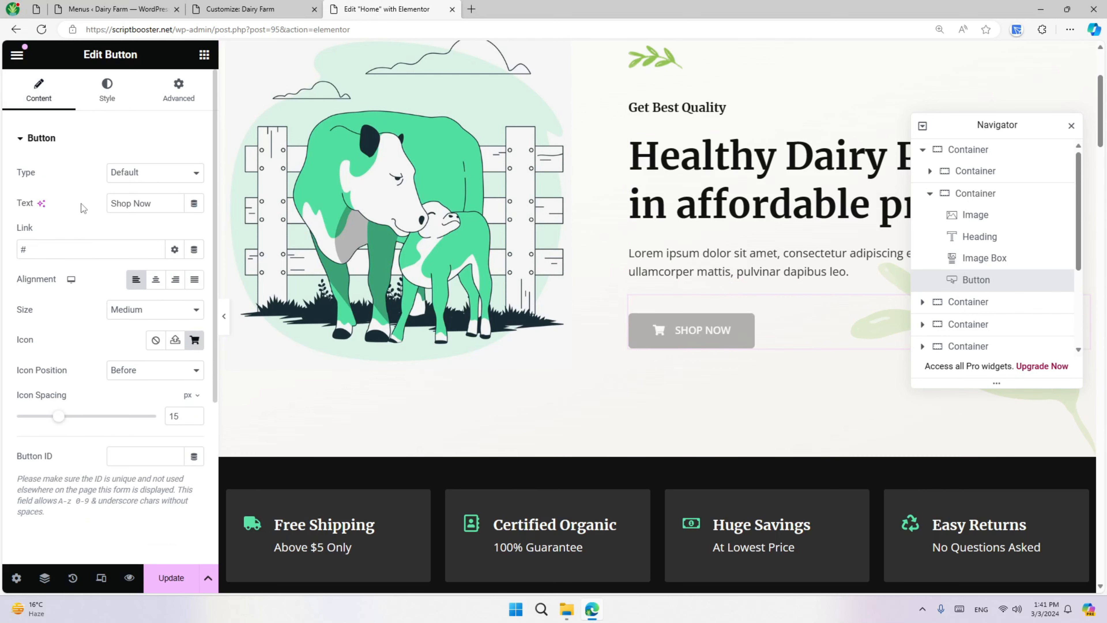
double_click(80, 251)
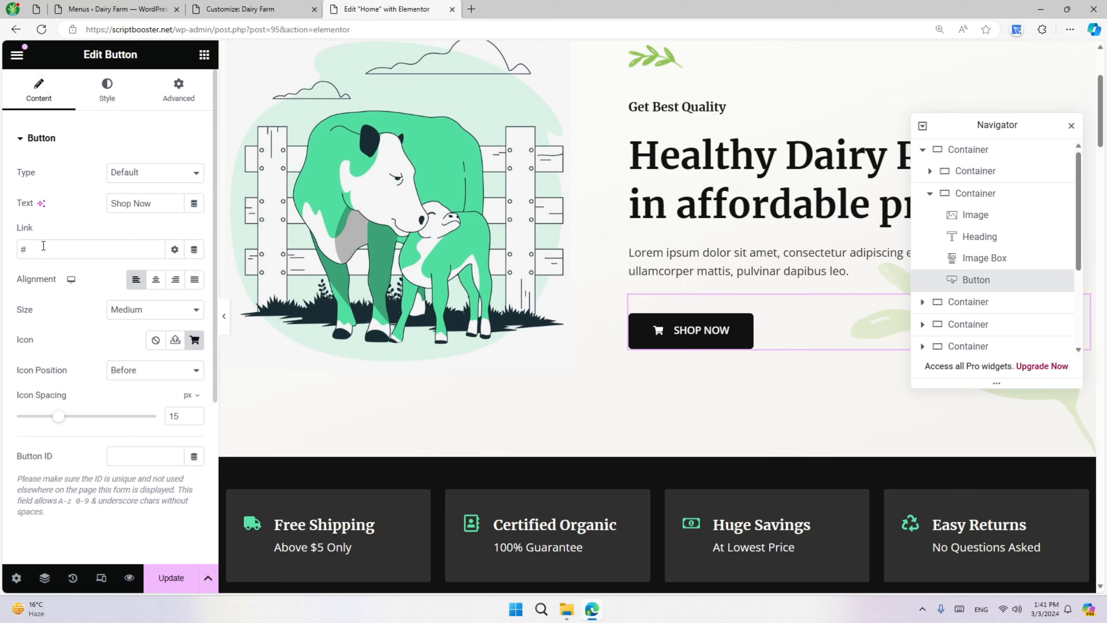
type("/shop/")
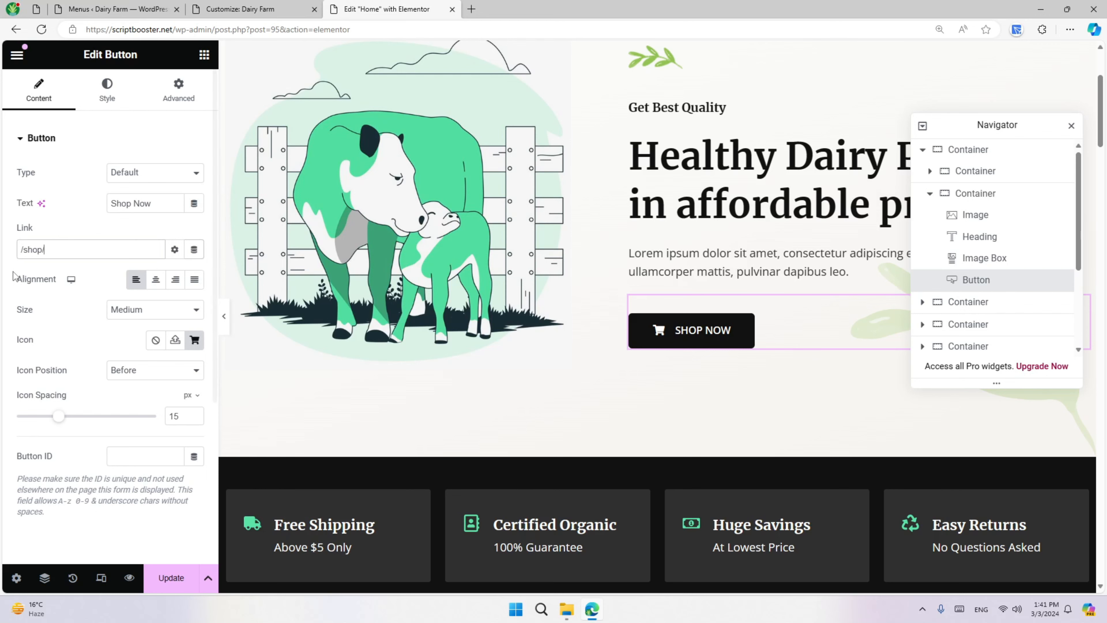
scroll(47, 239, "down", 2)
scroll(565, 323, "down", 8)
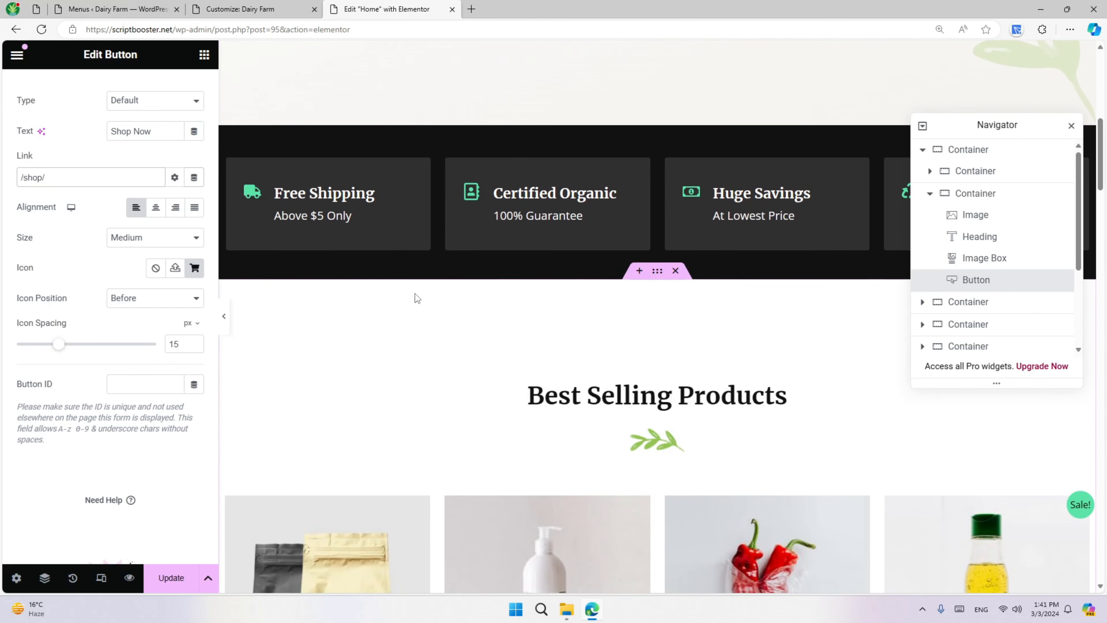
scroll(415, 294, "up", 6)
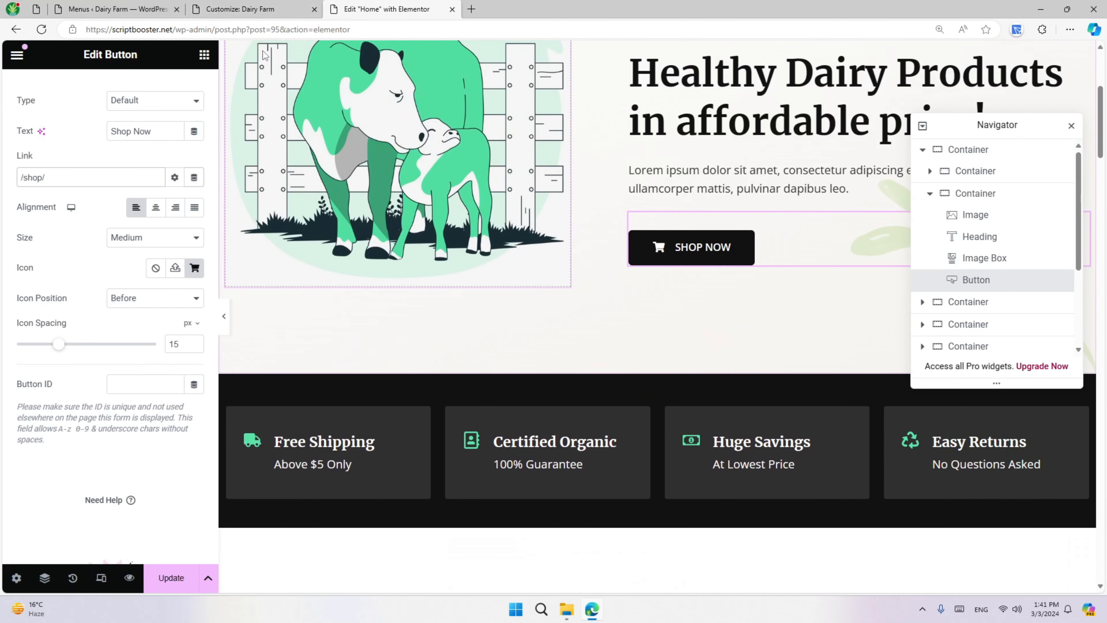
scroll(624, 292, "down", 10)
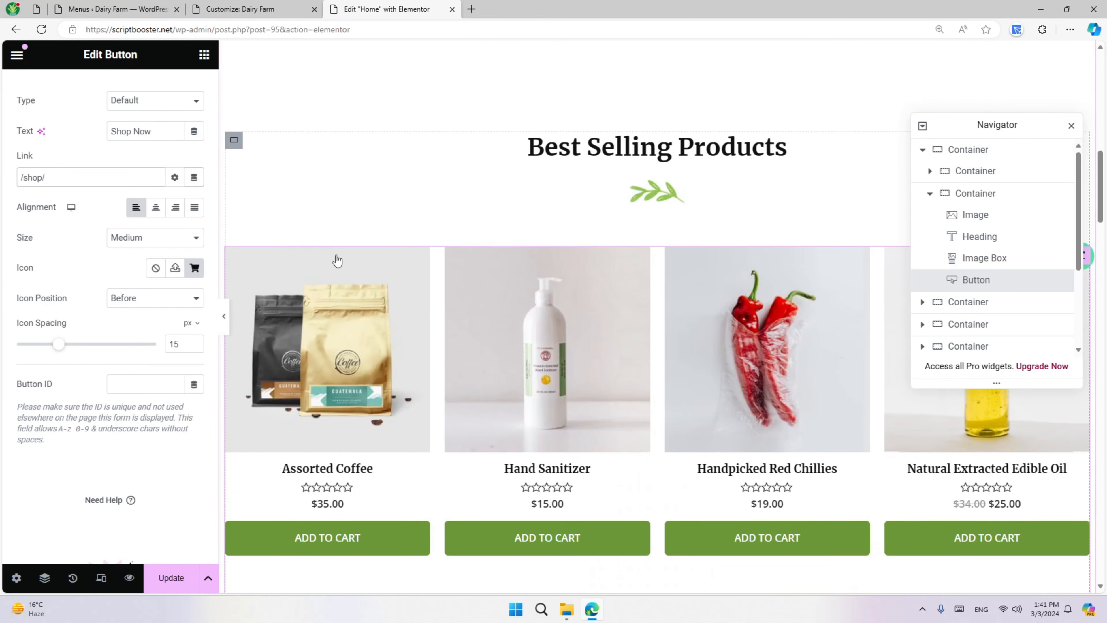
- Edit the Best Selling Products shortcode to show 3 featured milk-products in 3 columns
left_click(440, 262)
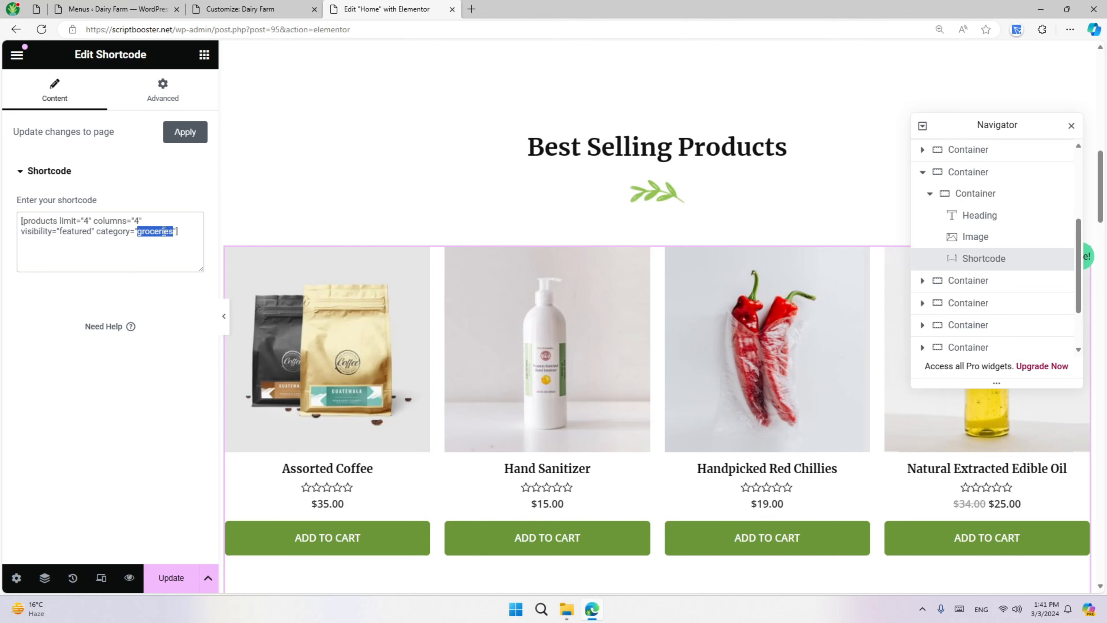
type("milk-product")
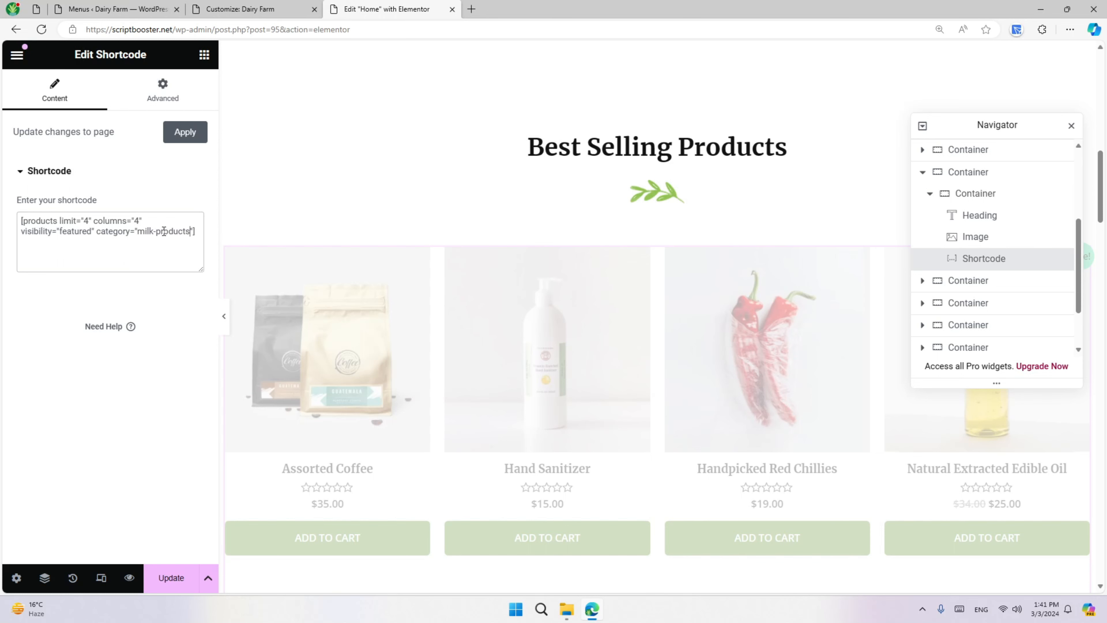
left_click(140, 221)
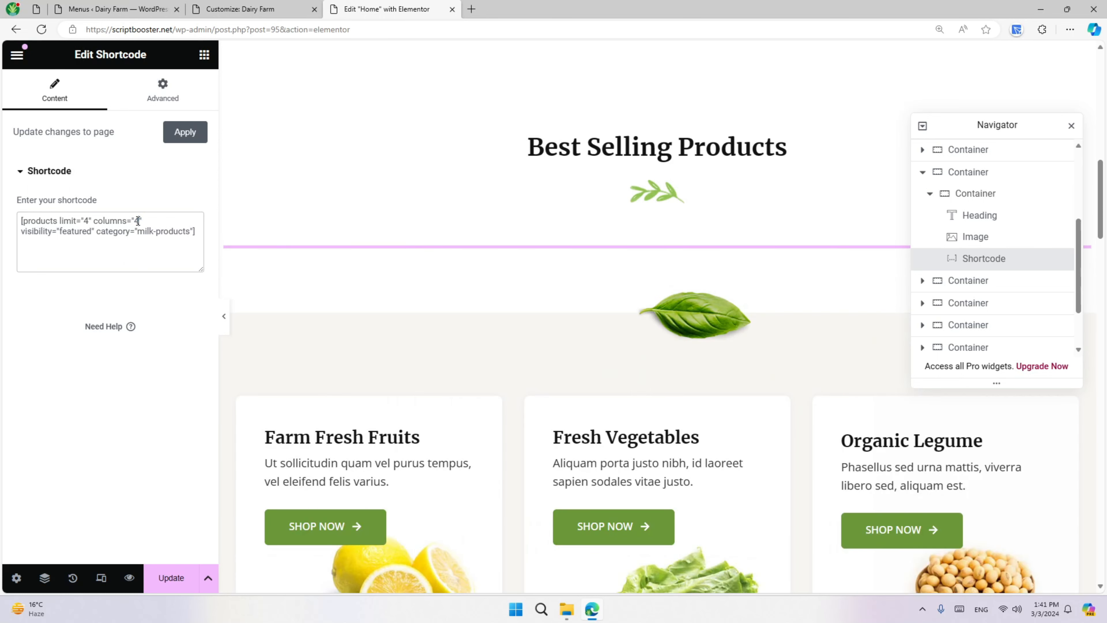
left_click_drag(139, 221, 136, 221)
type("3")
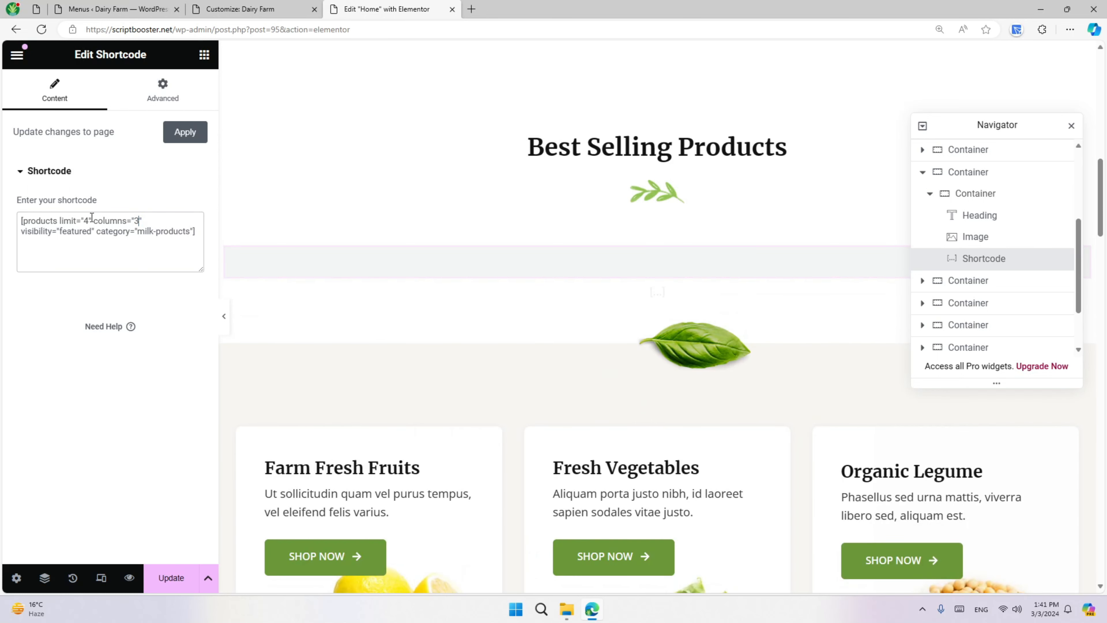
type("3")
scroll(525, 322, "down", 3)
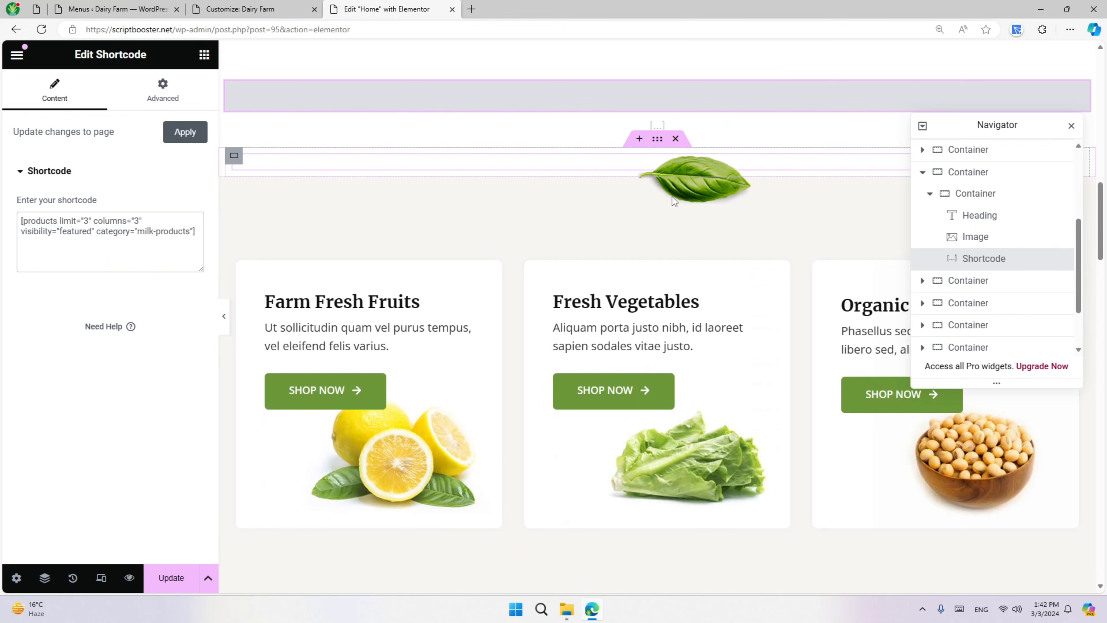
scroll(658, 244, "down", 3)
scroll(642, 260, "up", 3)
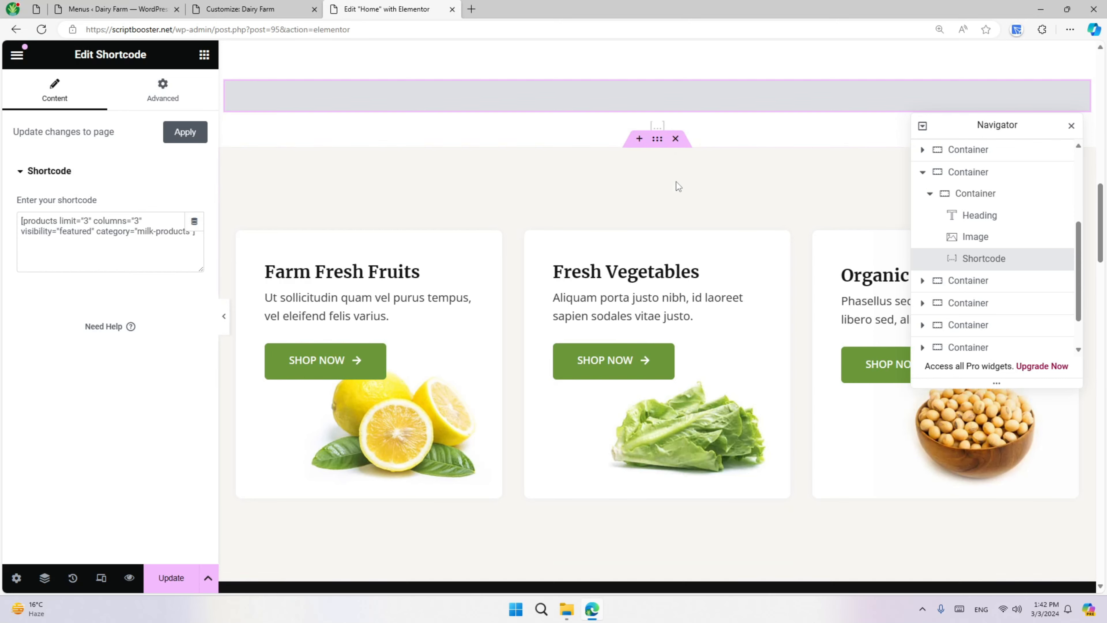
- Delete the fruit, vegetable and legume section below the product shortcode
left_click(676, 139)
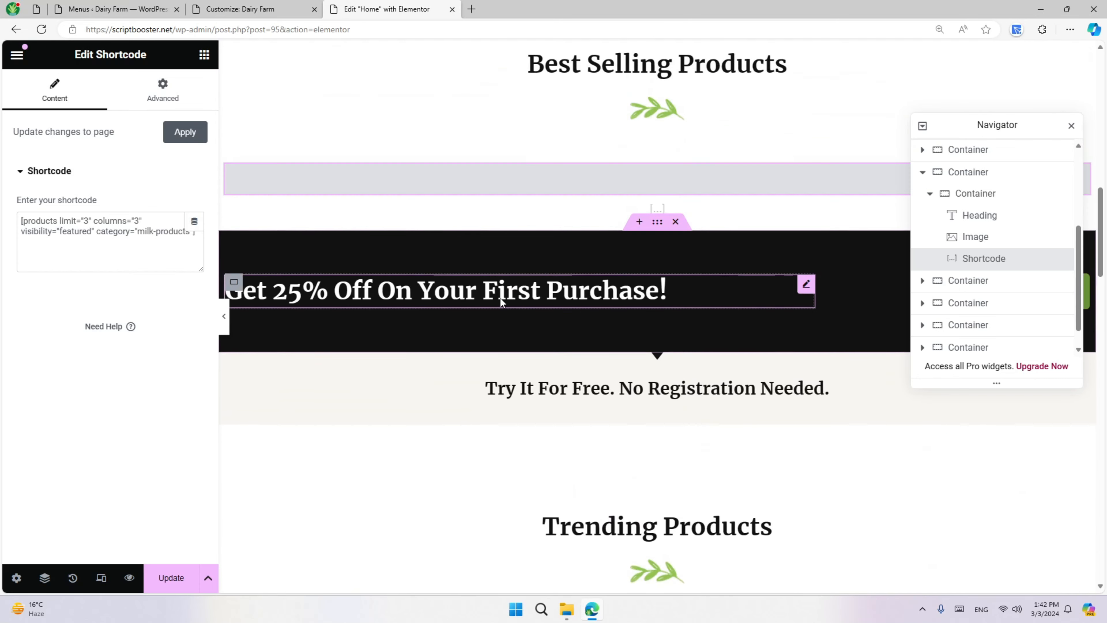
scroll(695, 323, "down", 4)
scroll(793, 172, "up", 3)
scroll(842, 153, "down", 3)
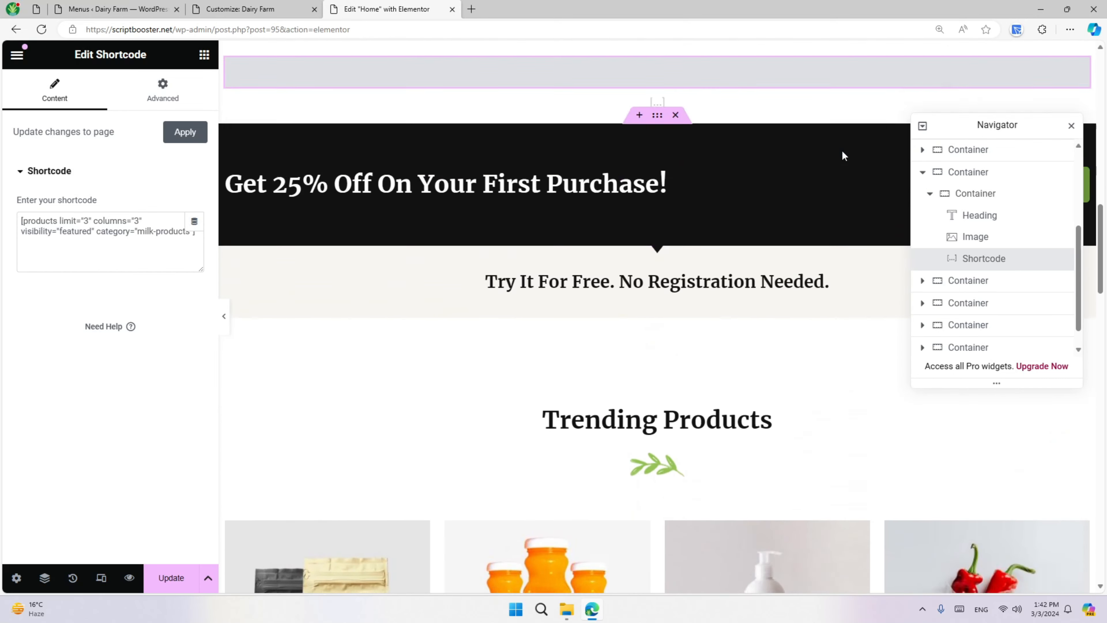
- Point the discount banner's Shop Now button link to the shop page
left_click(1013, 52)
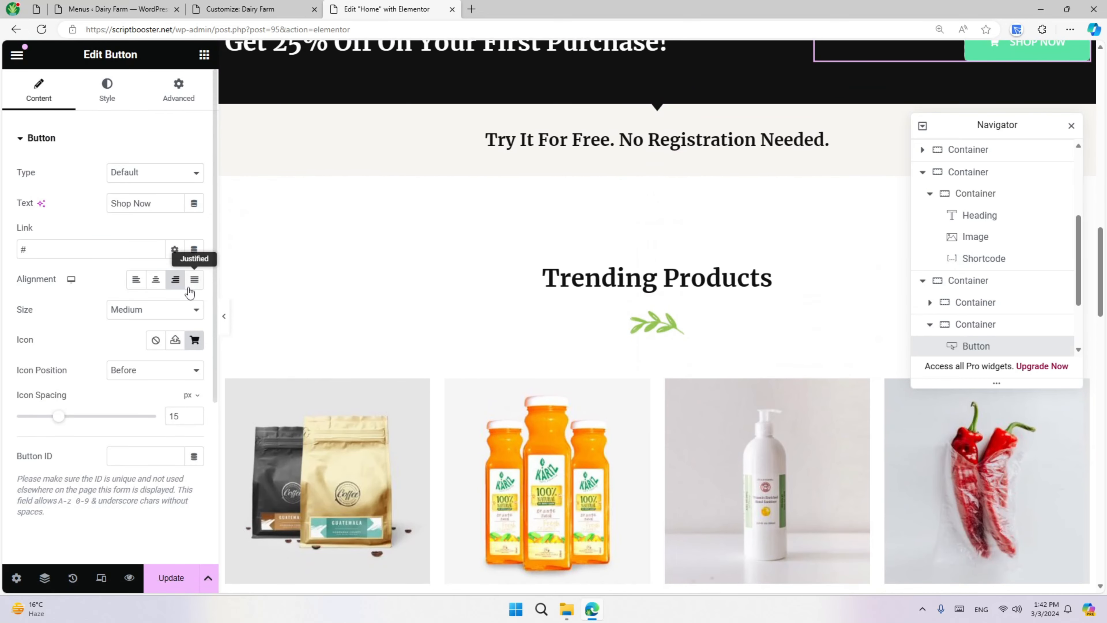
double_click(103, 256)
type("/shop")
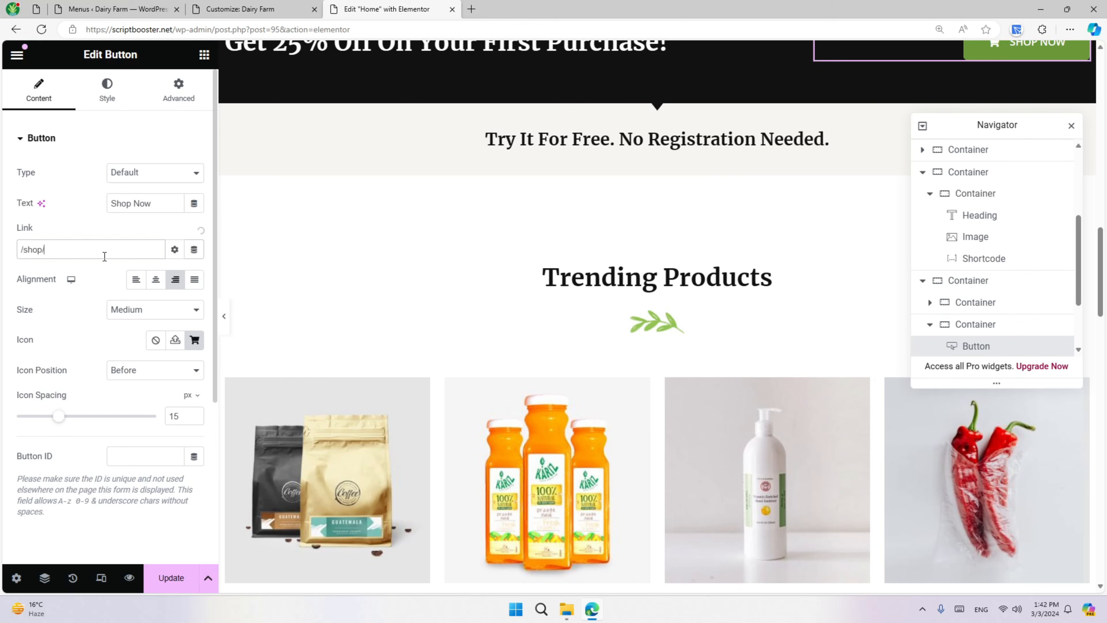
scroll(741, 193, "up", 3)
scroll(934, 133, "down", 5)
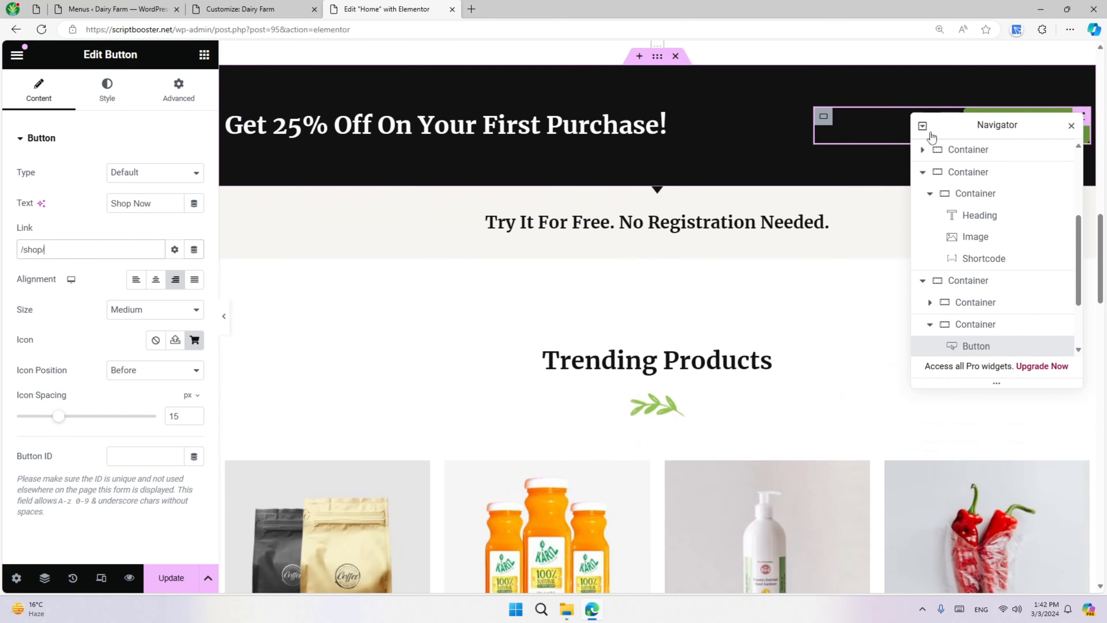
scroll(980, 76, "up", 2)
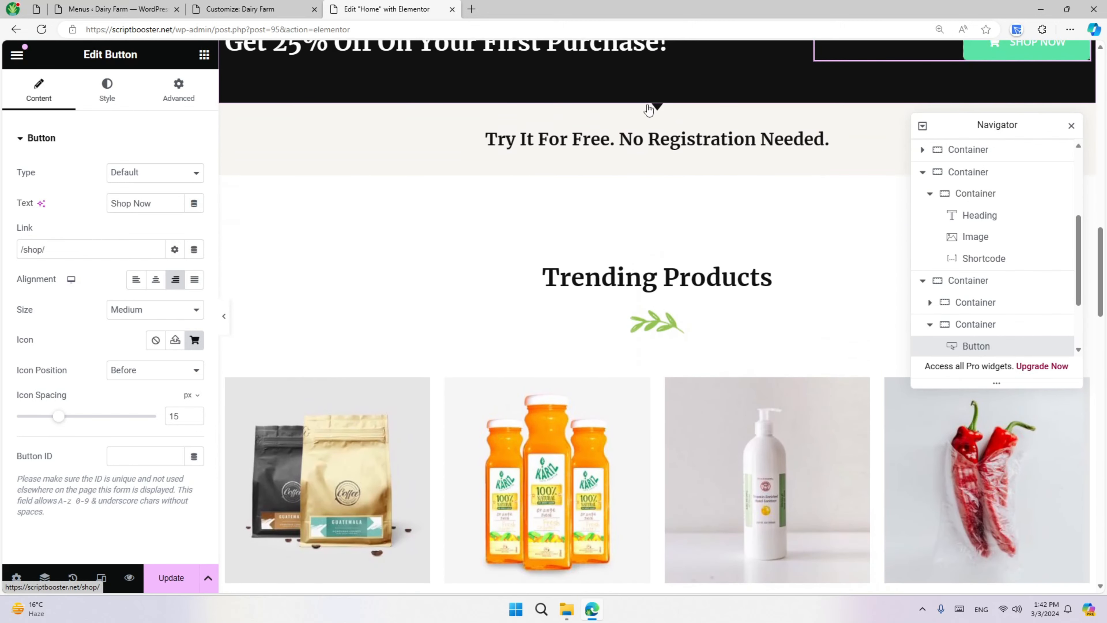
- Delete the 'Try It For Free. No Registration Needed.' banner and the Trending Products section
scroll(596, 183, "up", 3)
scroll(597, 184, "up", 1)
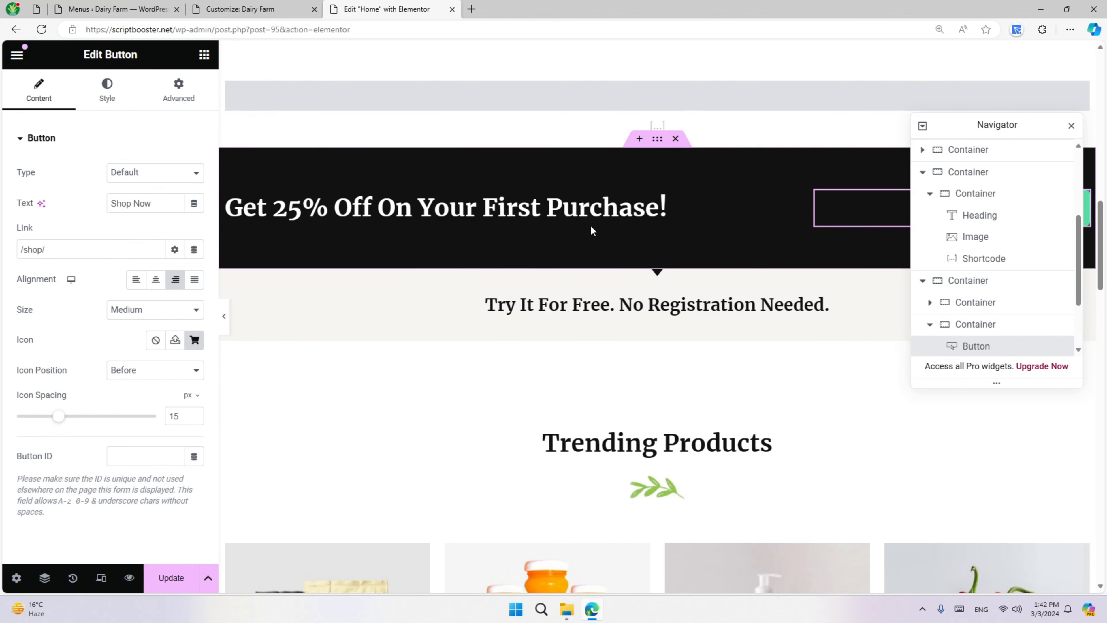
scroll(698, 290, "down", 2)
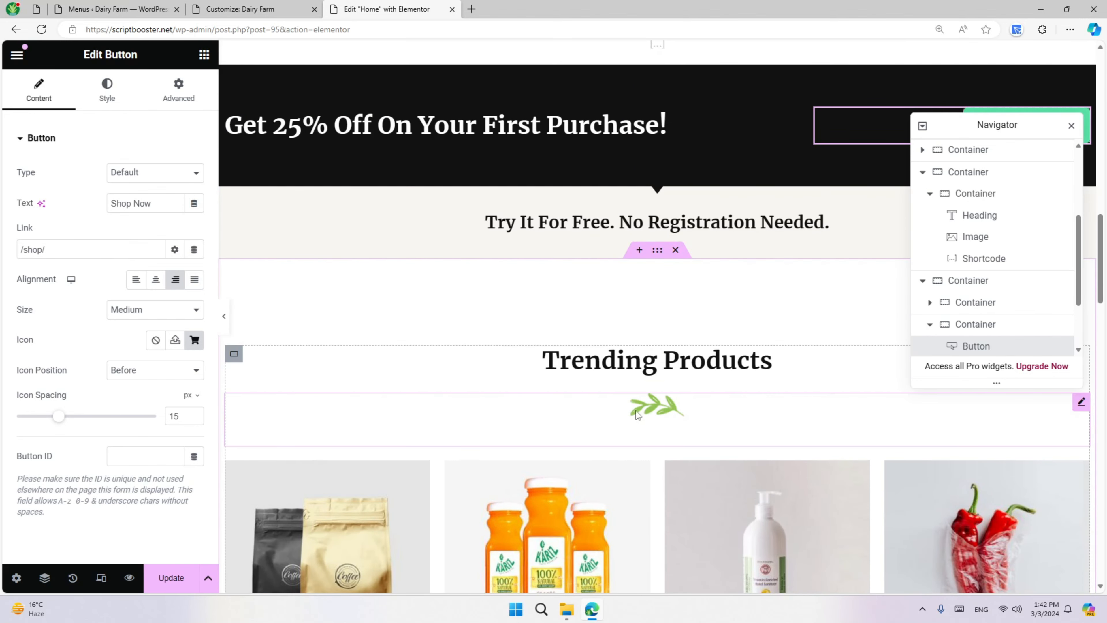
scroll(652, 400, "down", 2)
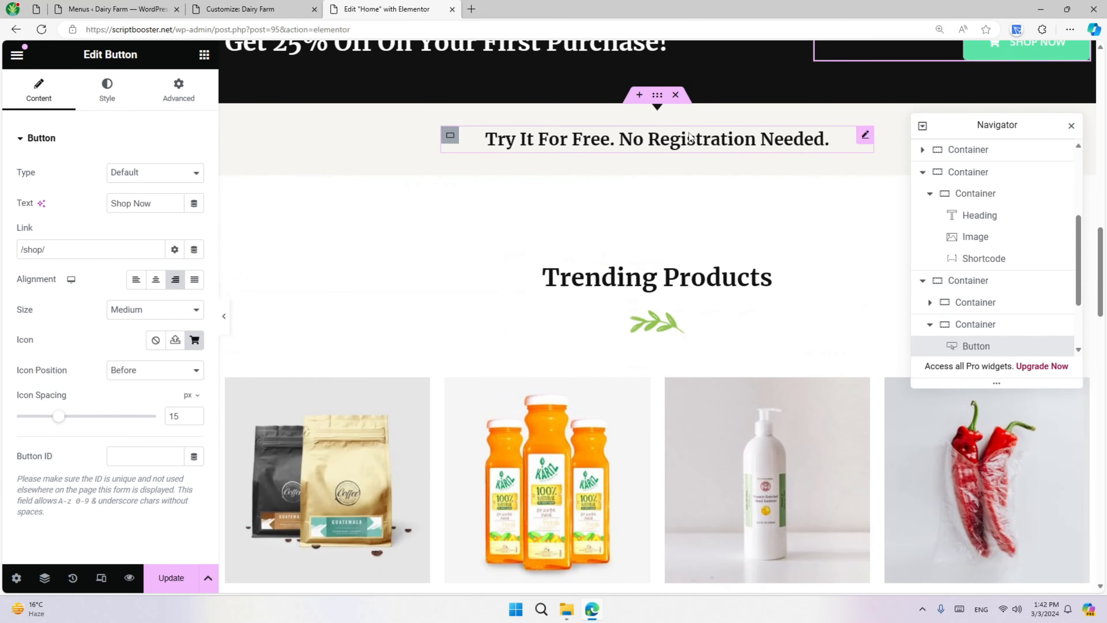
left_click(676, 96)
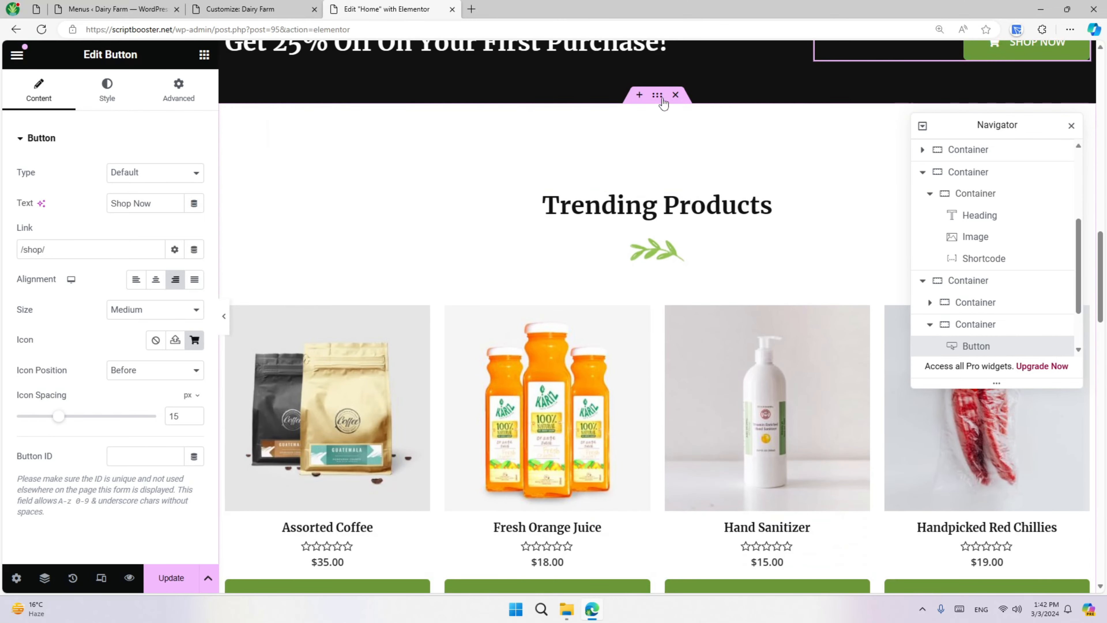
left_click(675, 96)
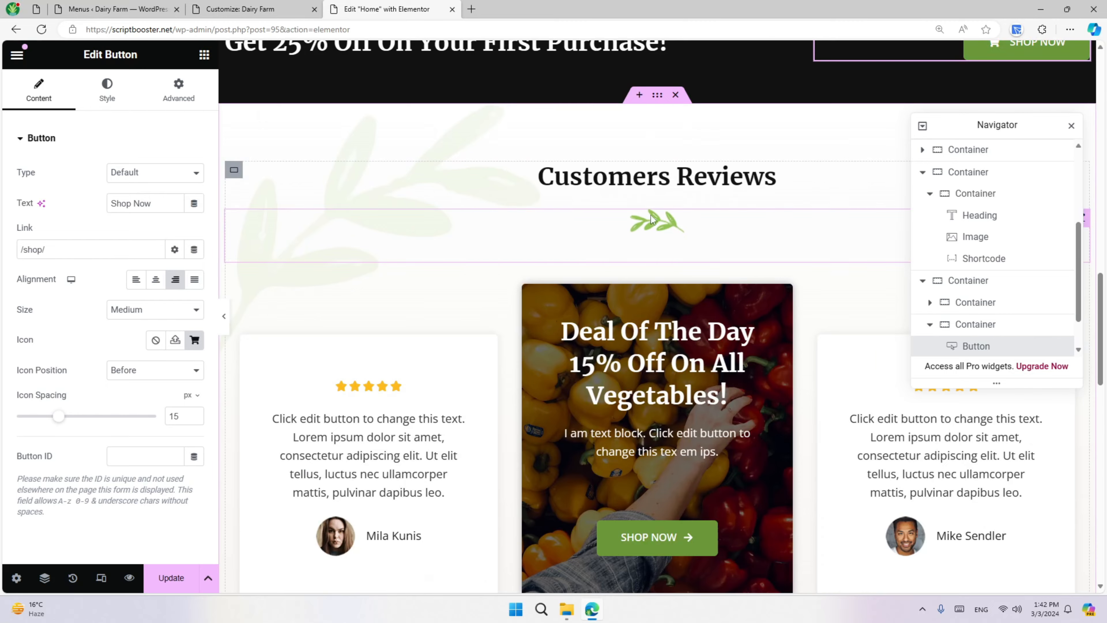
scroll(661, 238, "down", 3)
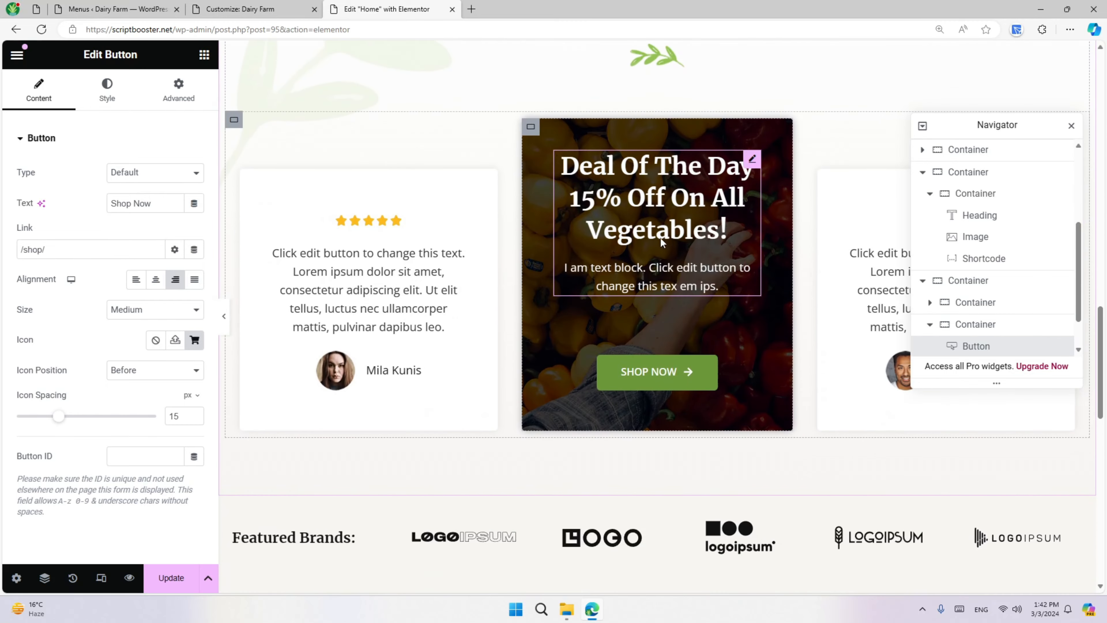
- Set the Deal Of The Day card's background to the farm-field photo with the red barn
left_click(531, 128)
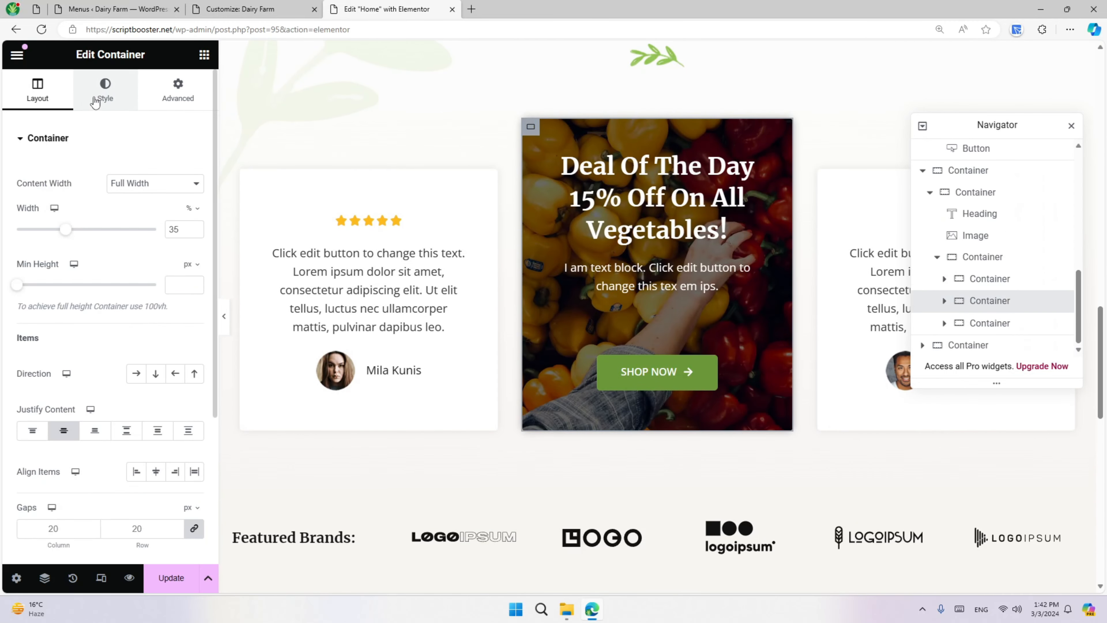
left_click(96, 101)
left_click(123, 331)
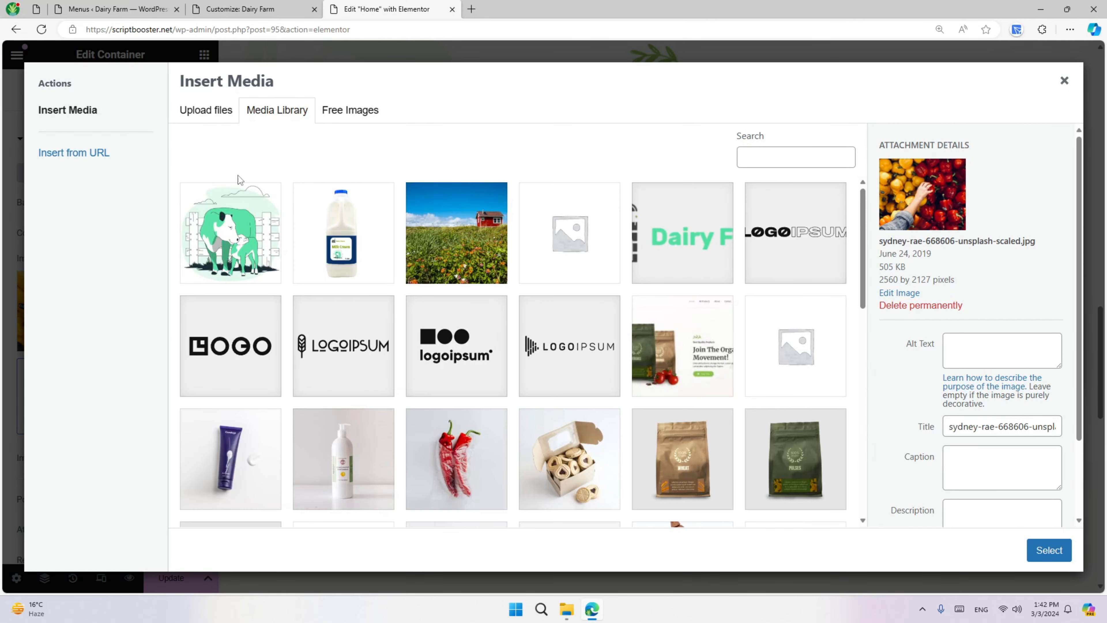
left_click(418, 268)
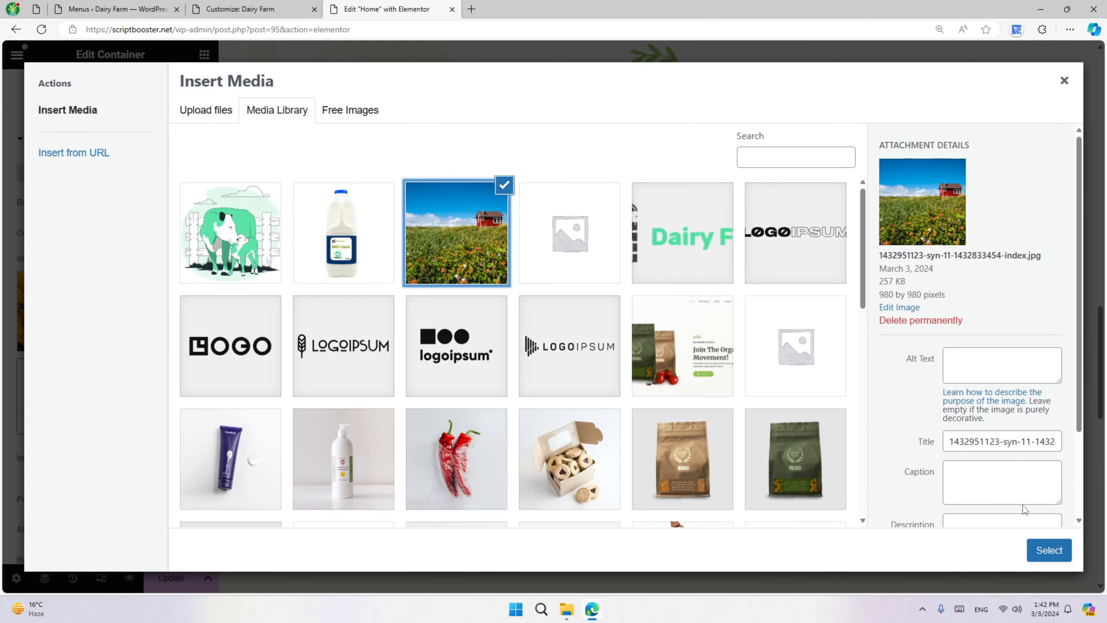
left_click(983, 362)
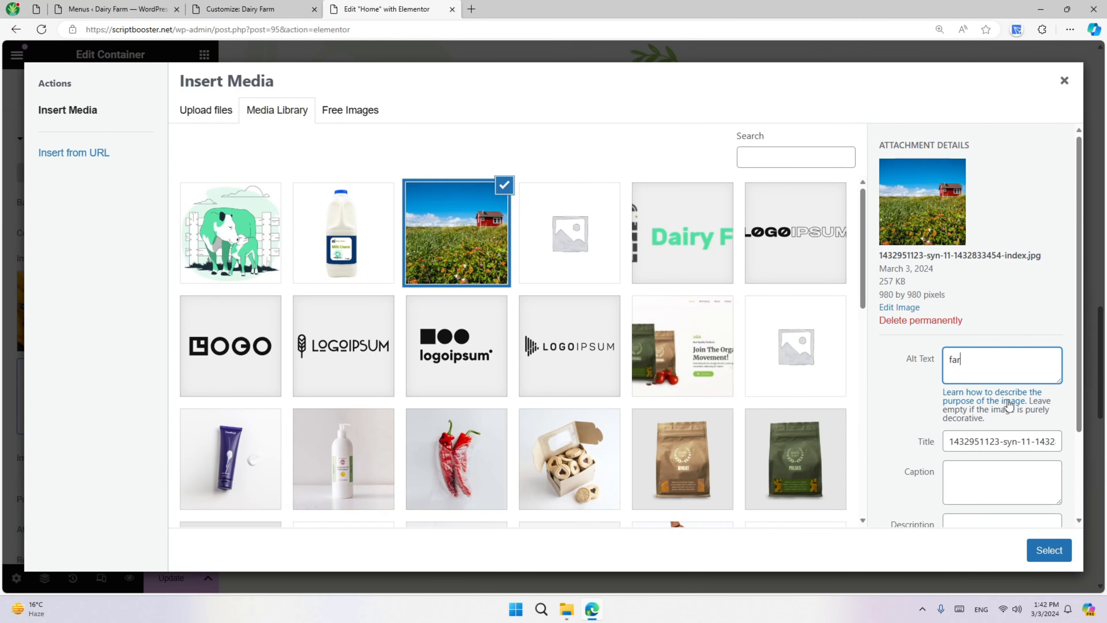
left_click(1049, 549)
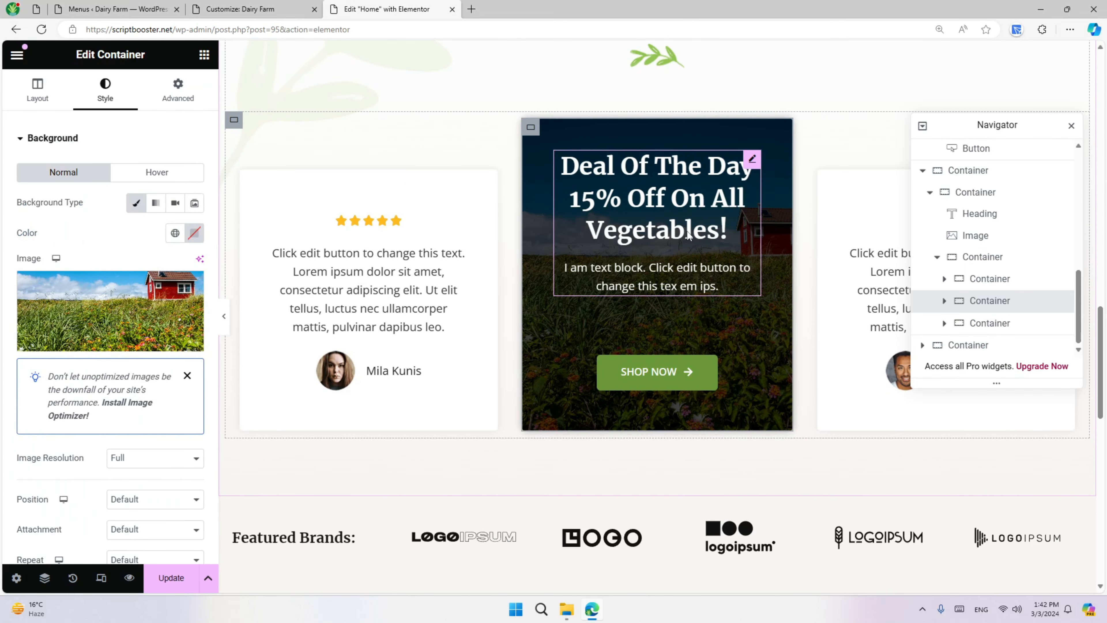
- Change the card heading to '15% Off On All Milk Products!'
double_click(689, 231)
left_click(156, 299)
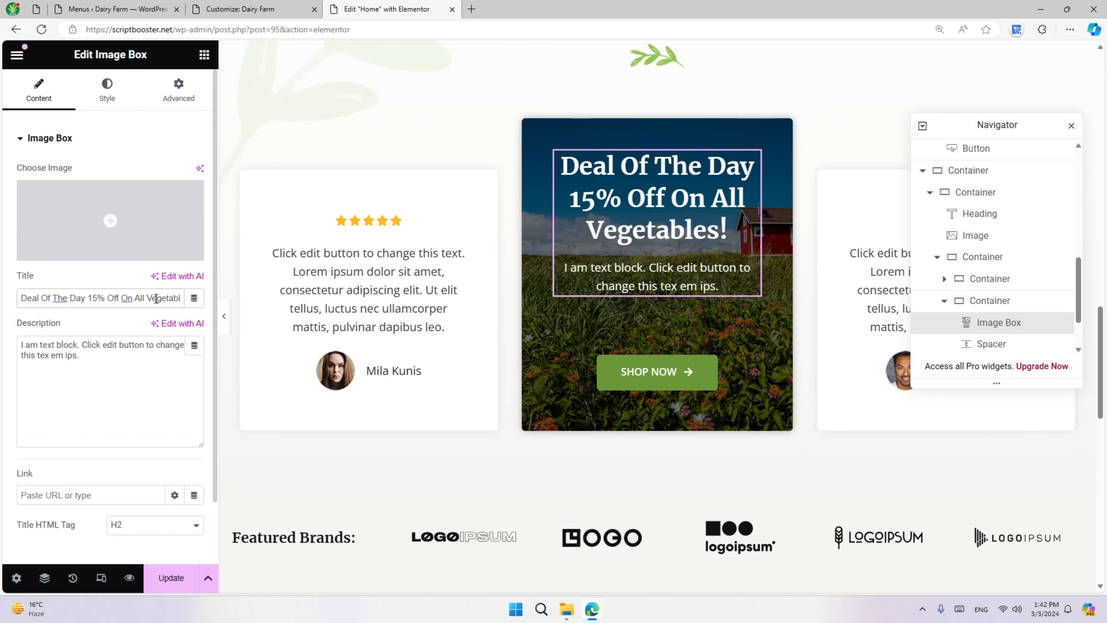
key("BackSpace")
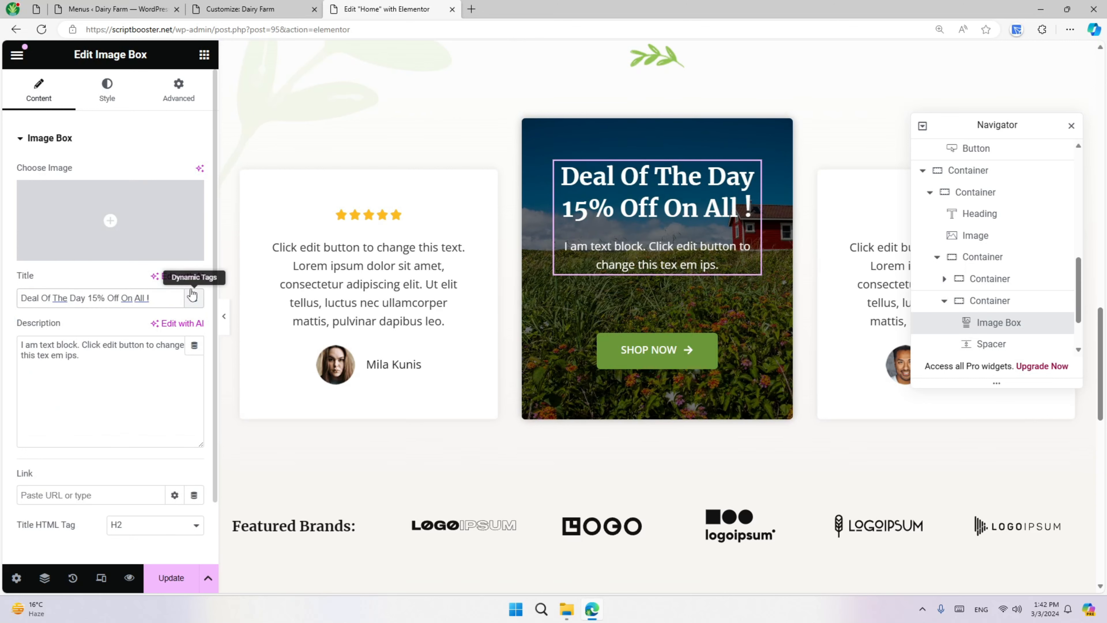
type("Mailk")
key("BackSpace")
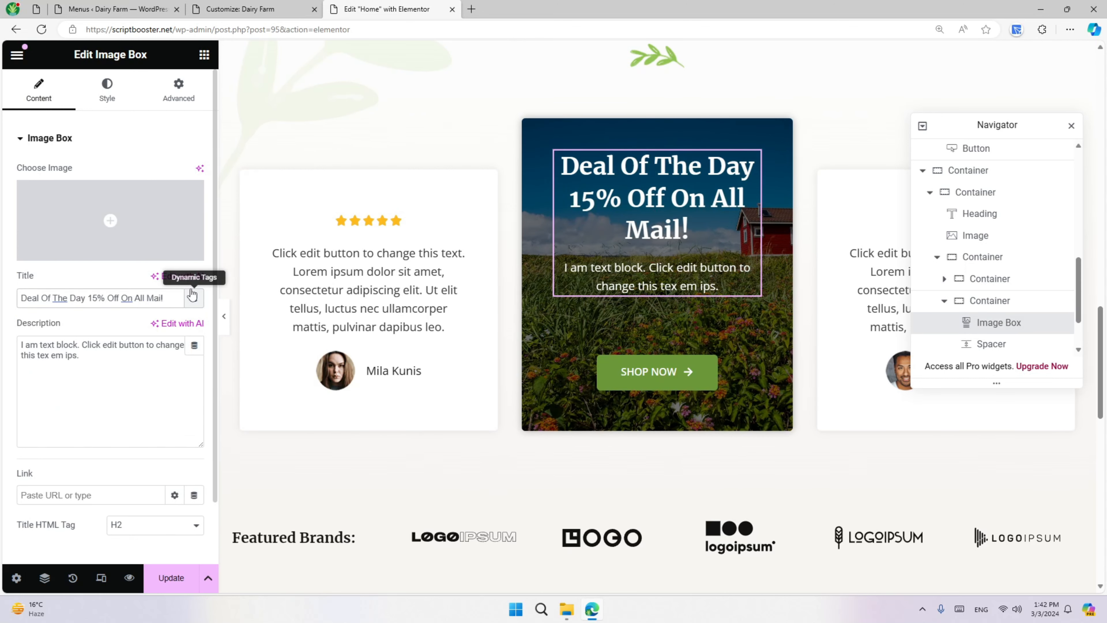
key("BackSpace")
key("BackSpace")
key("BackSpace")
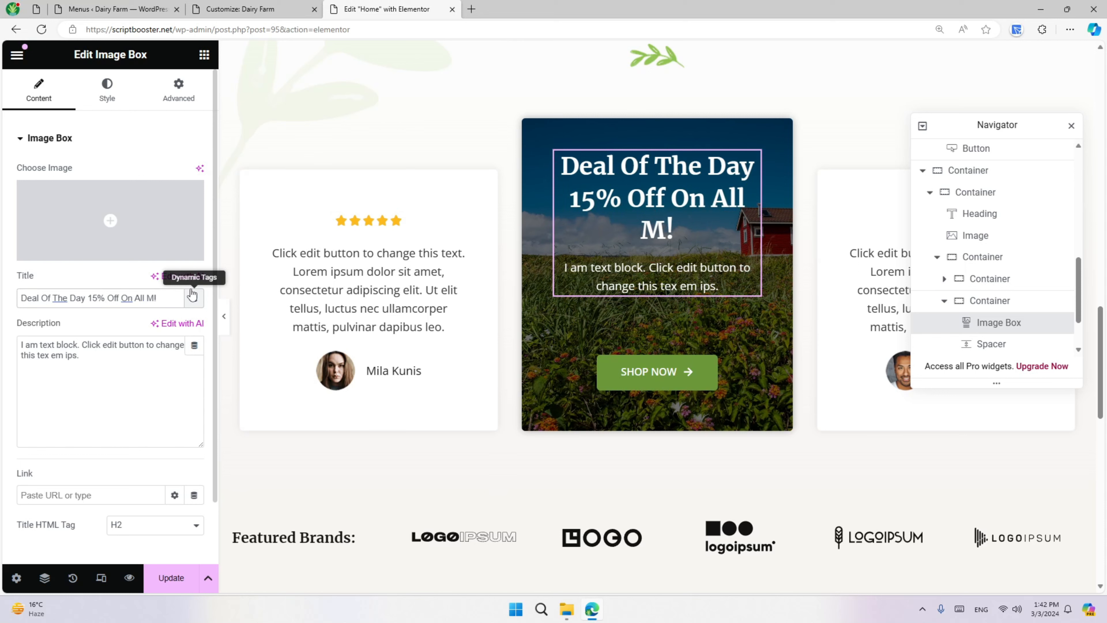
type("ilk Produ")
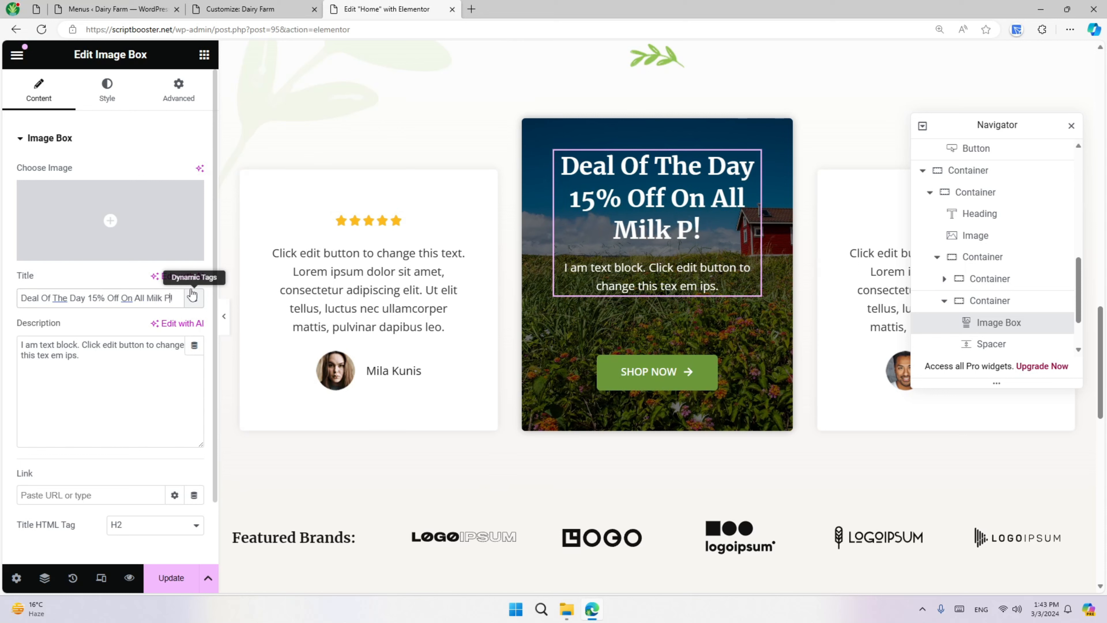
type("cts")
left_click(118, 384)
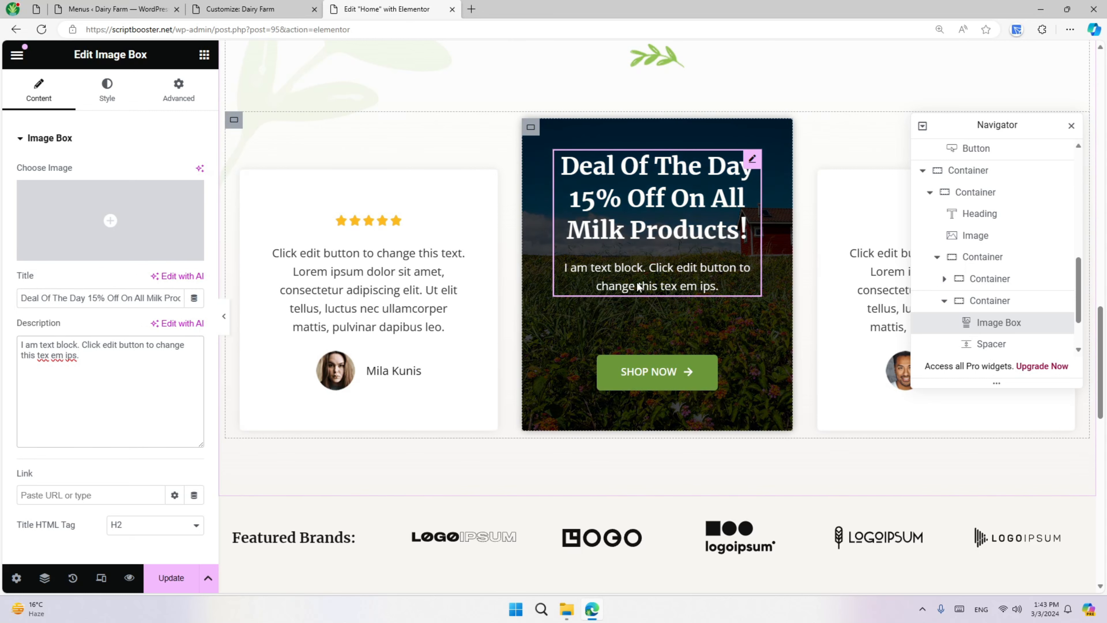
scroll(633, 362, "down", 2)
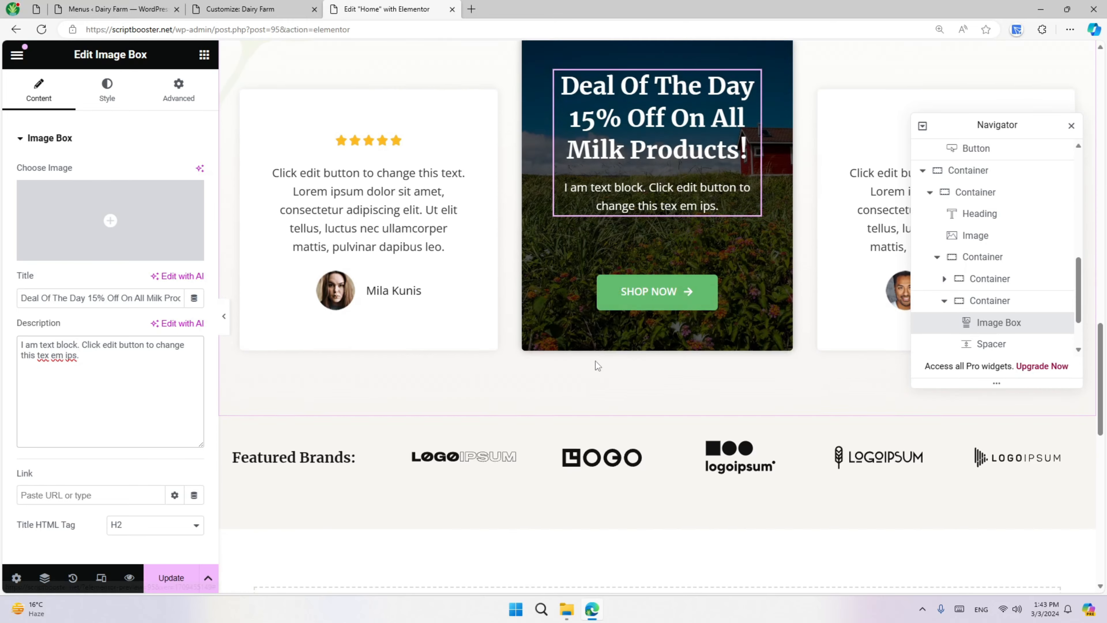
scroll(123, 389, "down", 2)
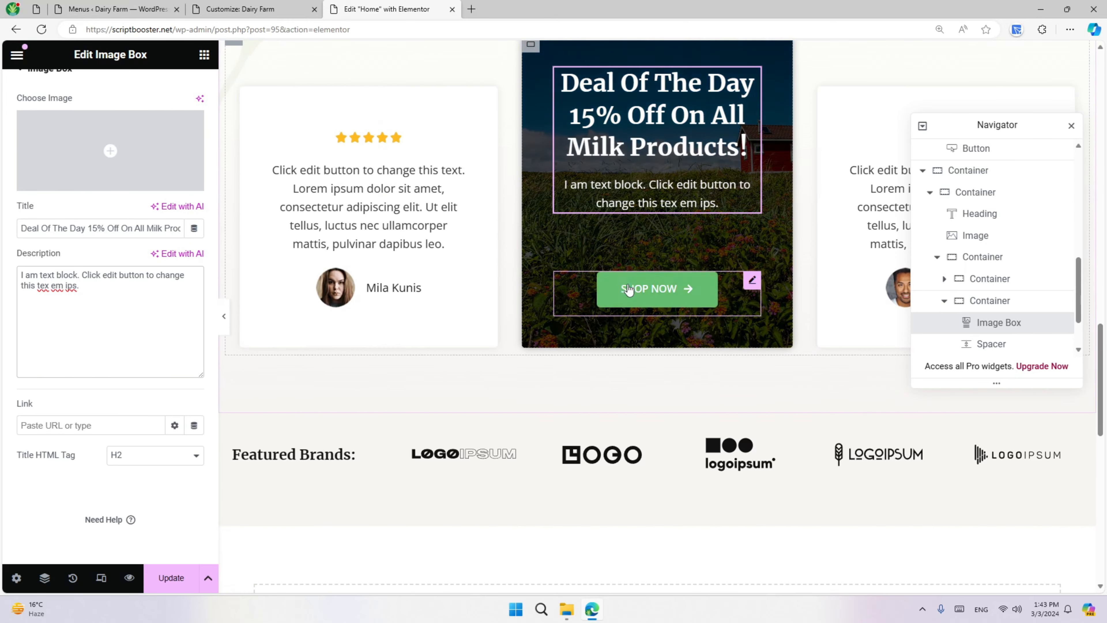
- Link the Deal card's SHOP NOW button to /shop/
left_click(623, 289)
double_click(41, 249)
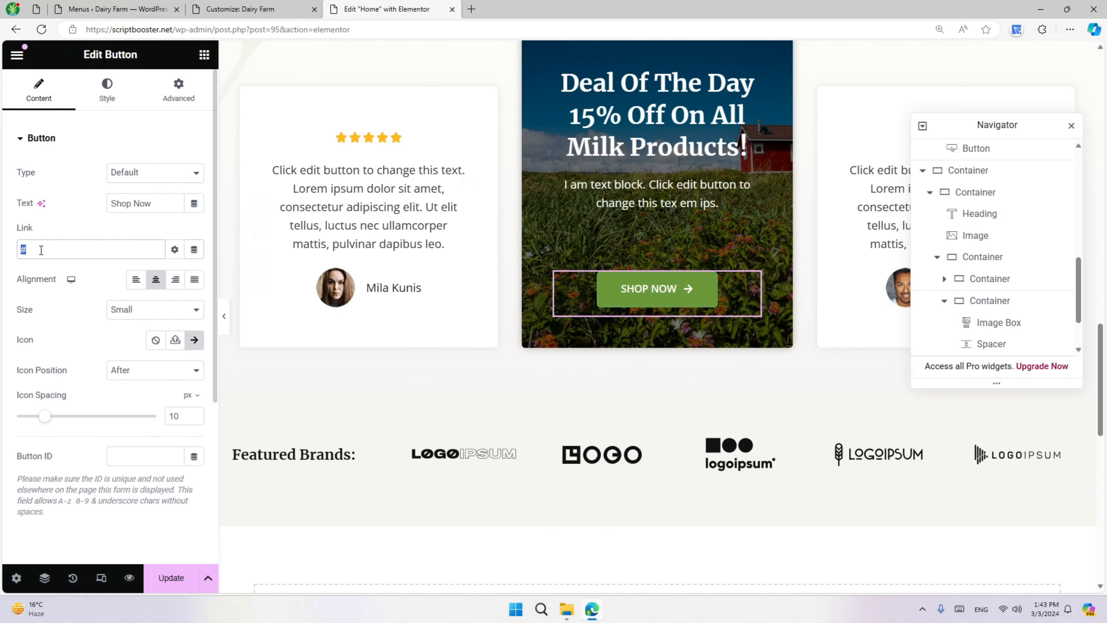
type("/shop/")
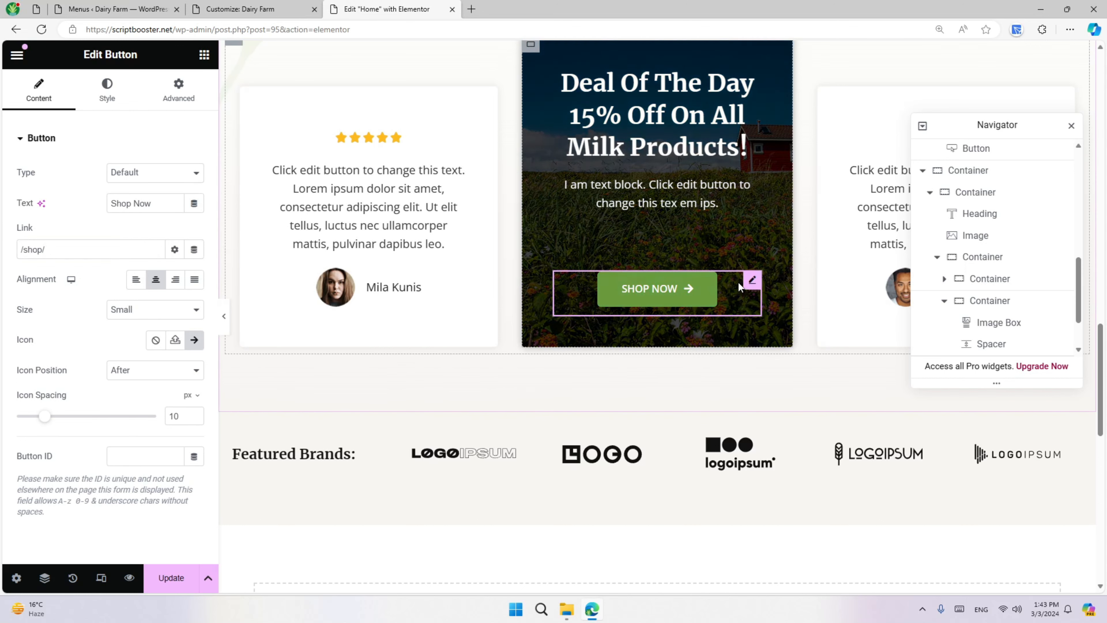
- Try global colours for the button background: Accent, Theme Color 1, then dark Theme Color 3
left_click(103, 103)
left_click(182, 324)
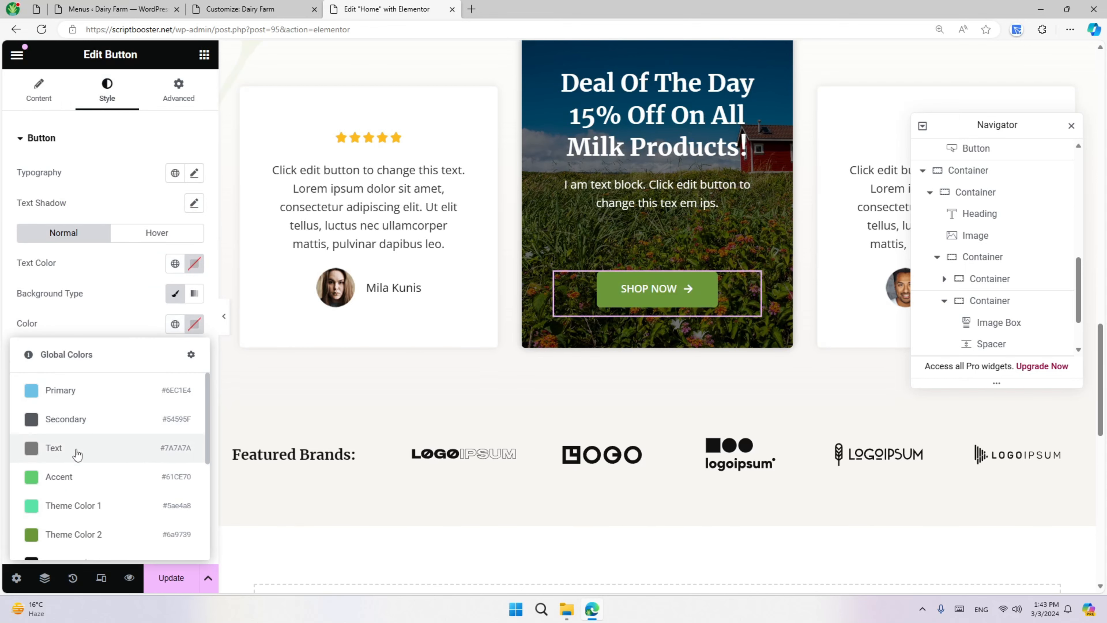
left_click(77, 477)
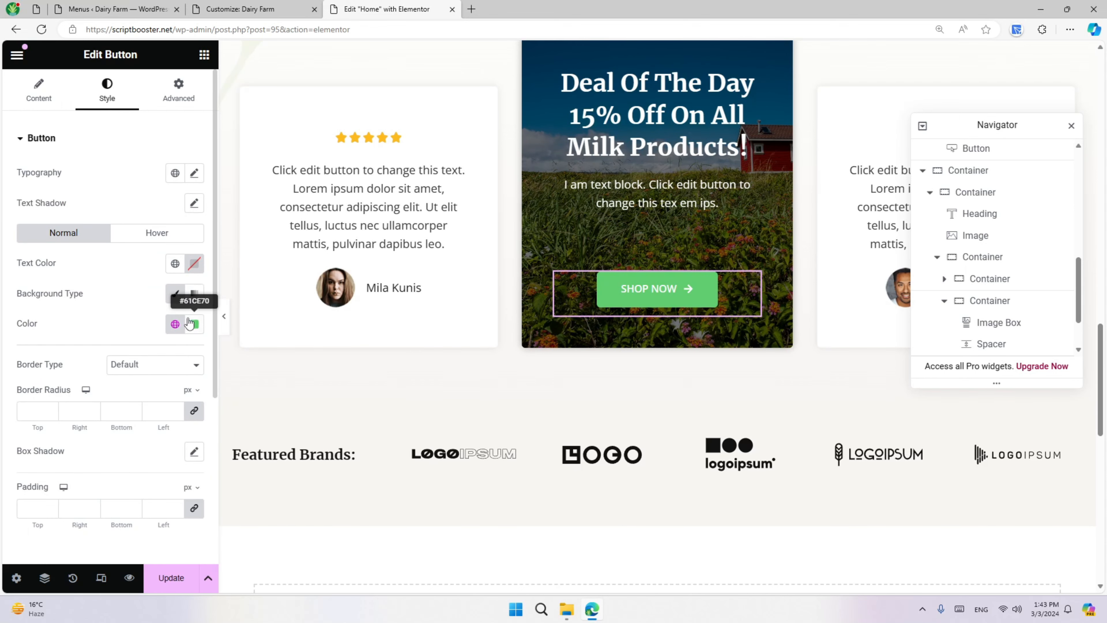
scroll(353, 340, "up", 5)
scroll(353, 340, "down", 6)
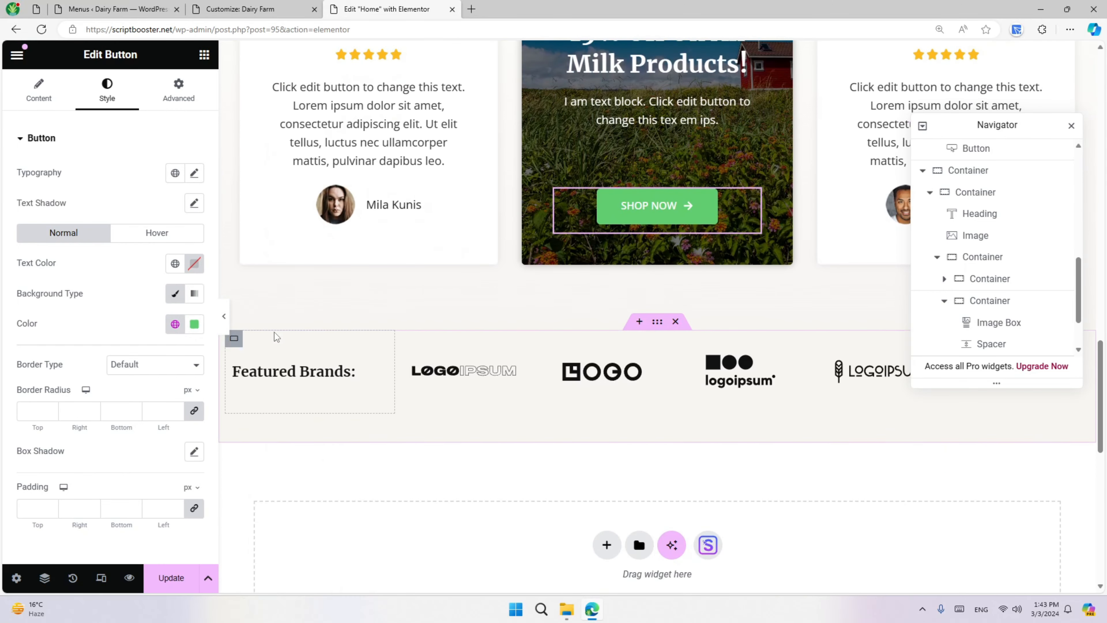
left_click(174, 324)
left_click(111, 505)
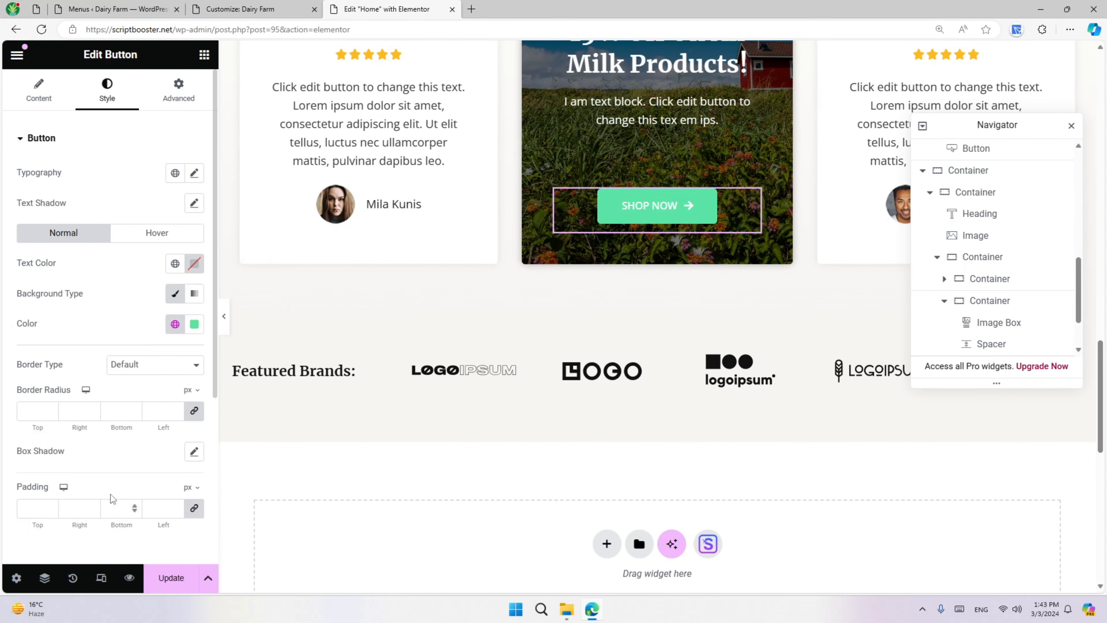
left_click(175, 324)
scroll(123, 489, "down", 2)
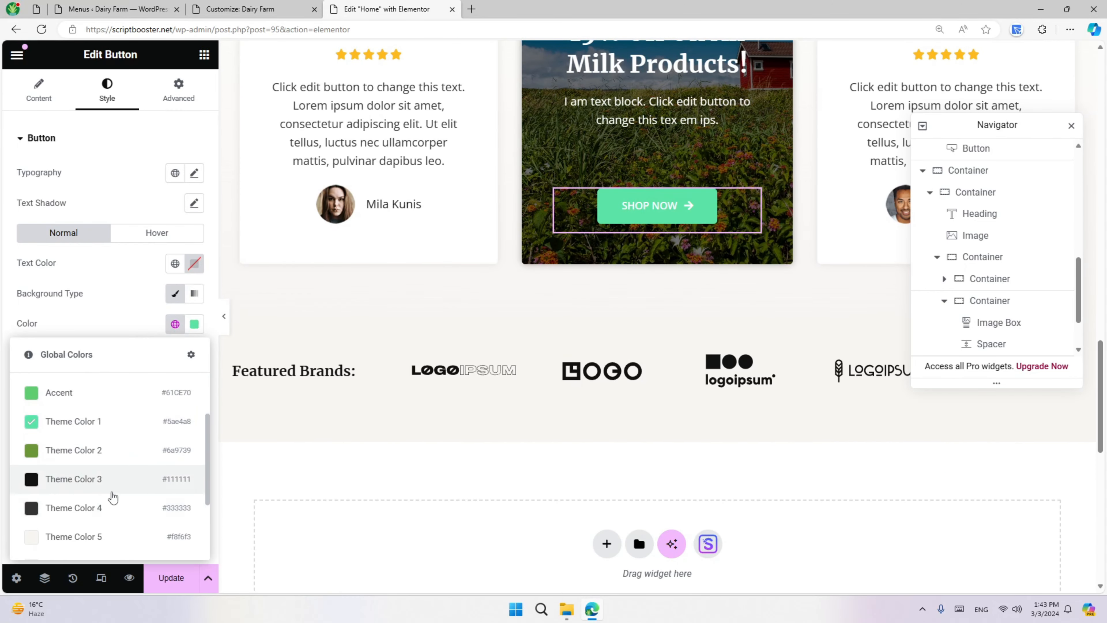
left_click(111, 497)
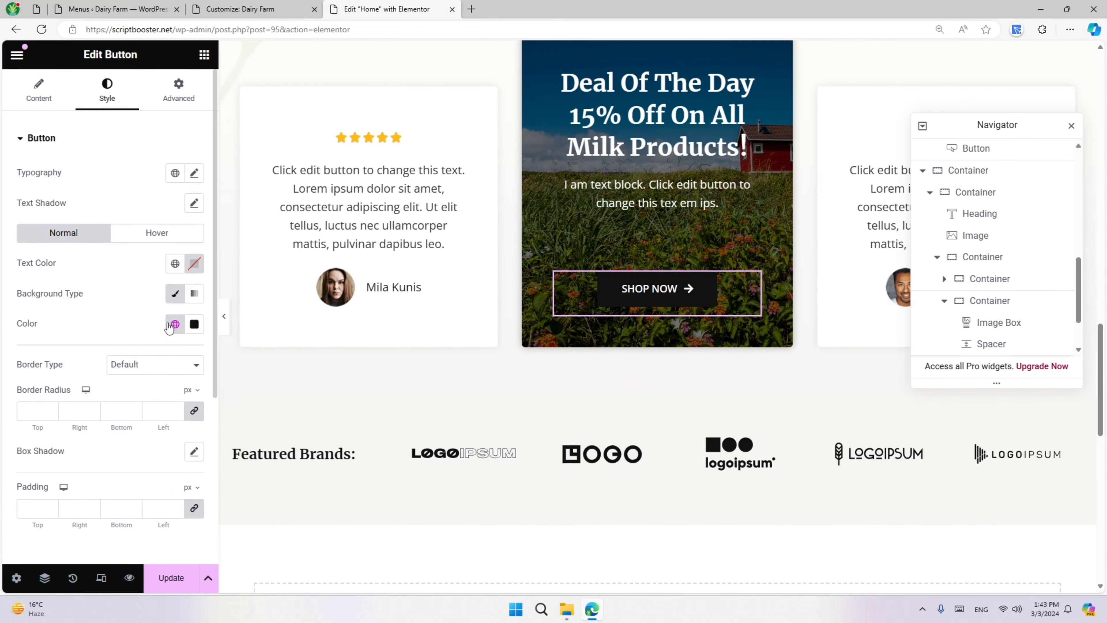
left_click(175, 324)
- Set the Deal card's SHOP NOW button background back to Accent green
left_click(83, 475)
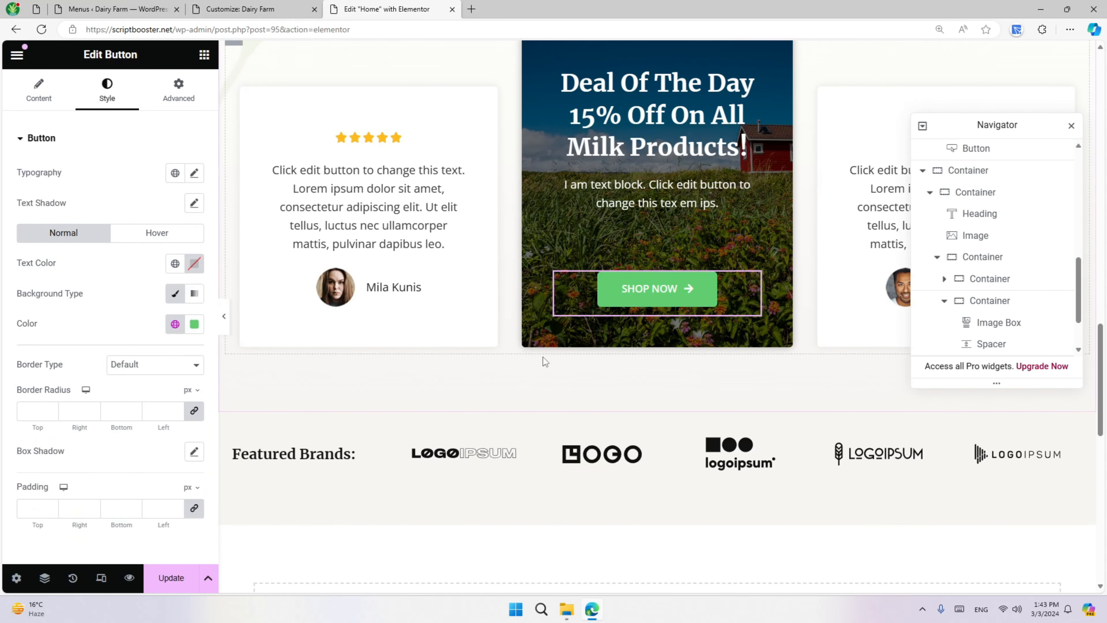
scroll(539, 380, "down", 6)
scroll(451, 318, "up", 3)
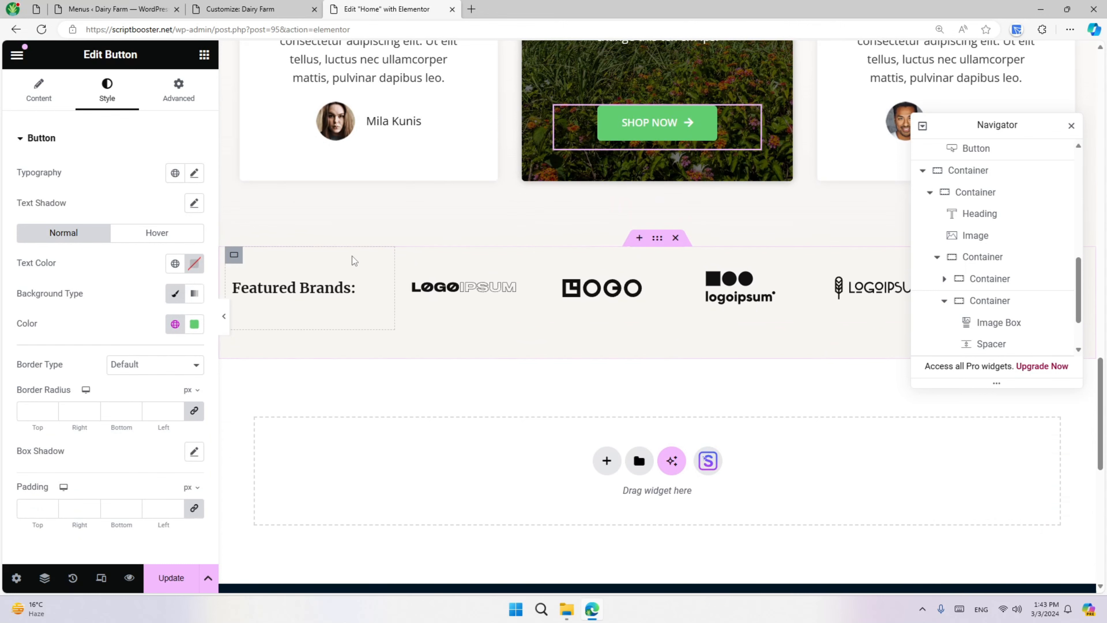
- Delete the Featured Brands section from the Home page
left_click(675, 238)
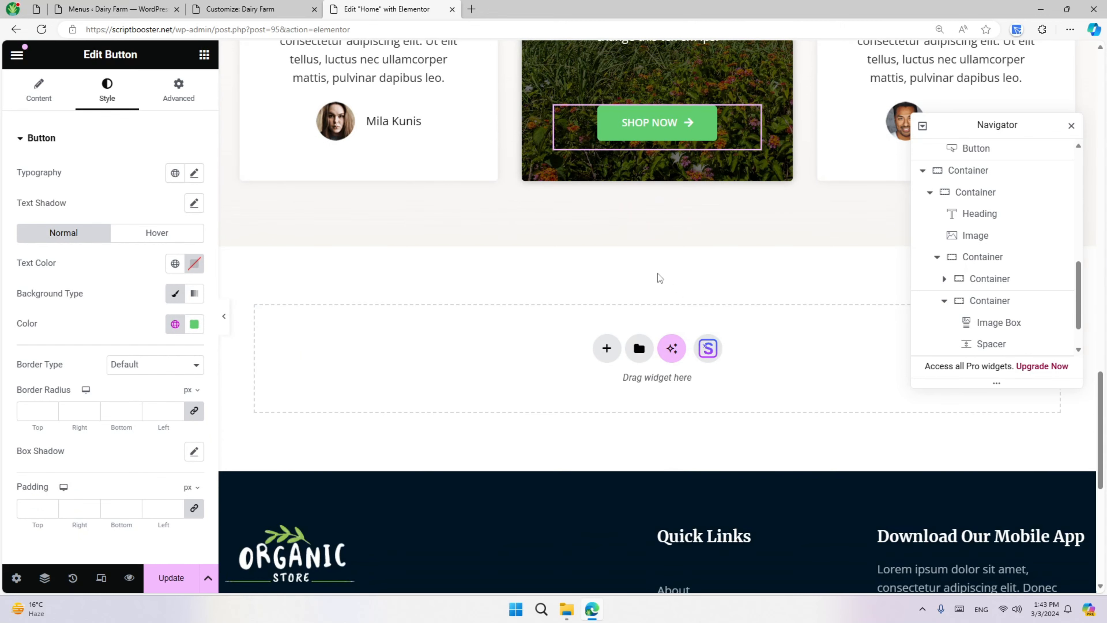
scroll(455, 386, "down", 2)
scroll(647, 329, "up", 5)
scroll(482, 344, "down", 3)
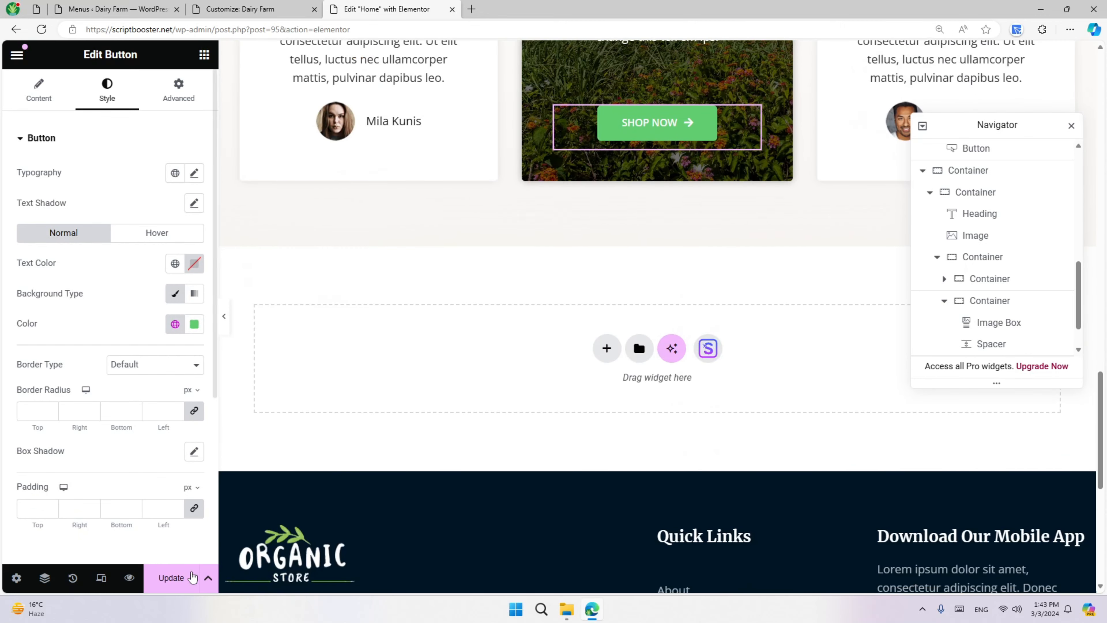
- Save the Home page changes and grab the site address to view the live homepage
left_click(192, 576)
scroll(557, 255, "up", 10)
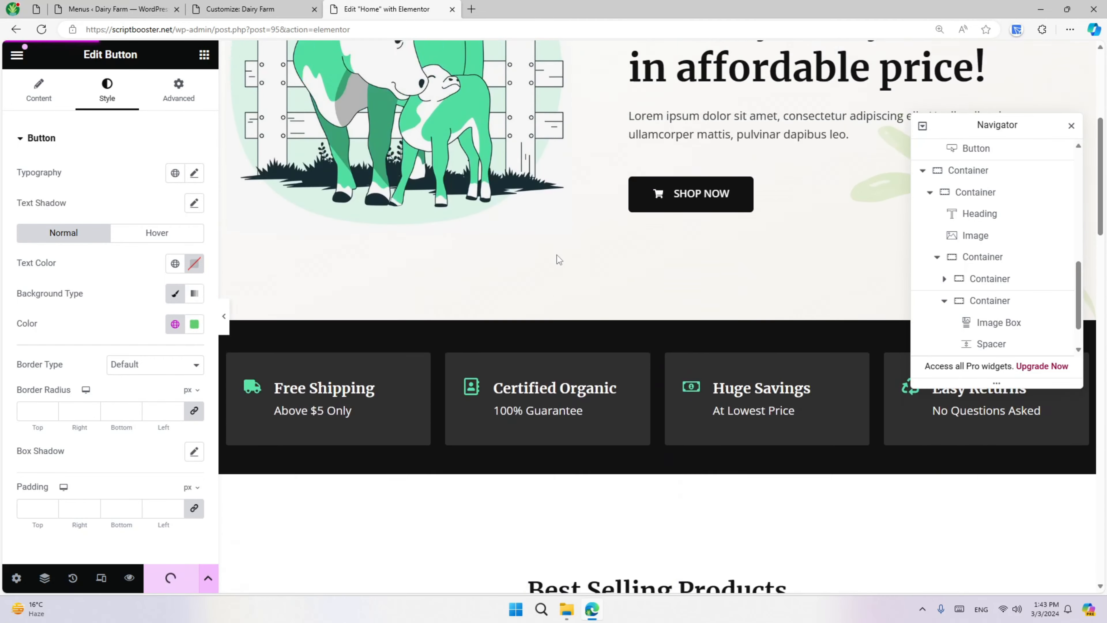
scroll(559, 270, "down", 4)
scroll(567, 308, "up", 5)
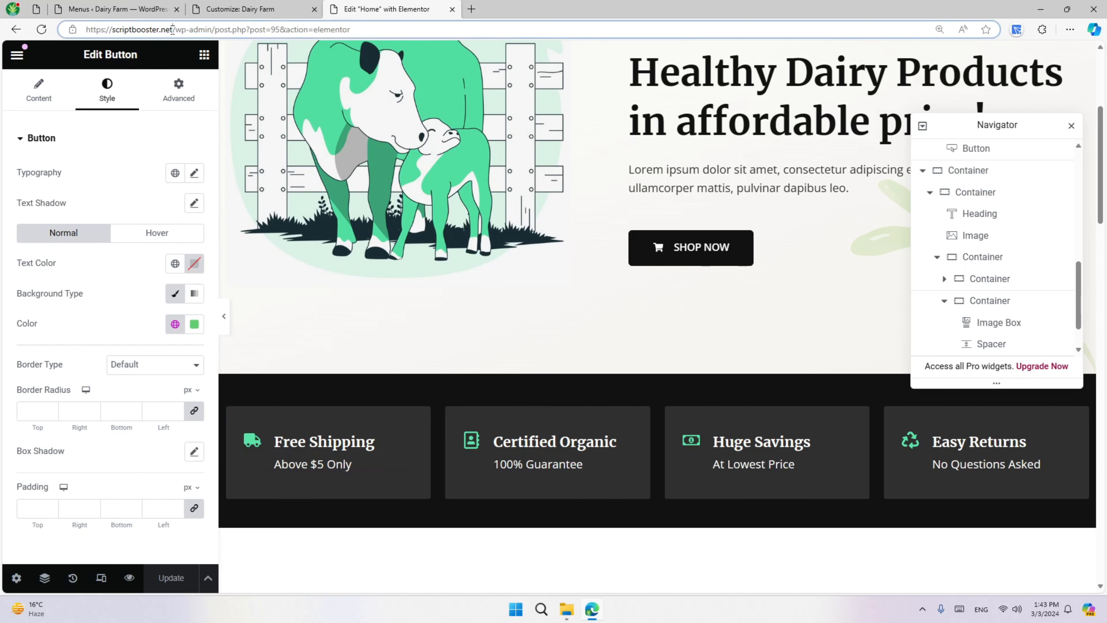
left_click_drag(173, 29, 502, 9)
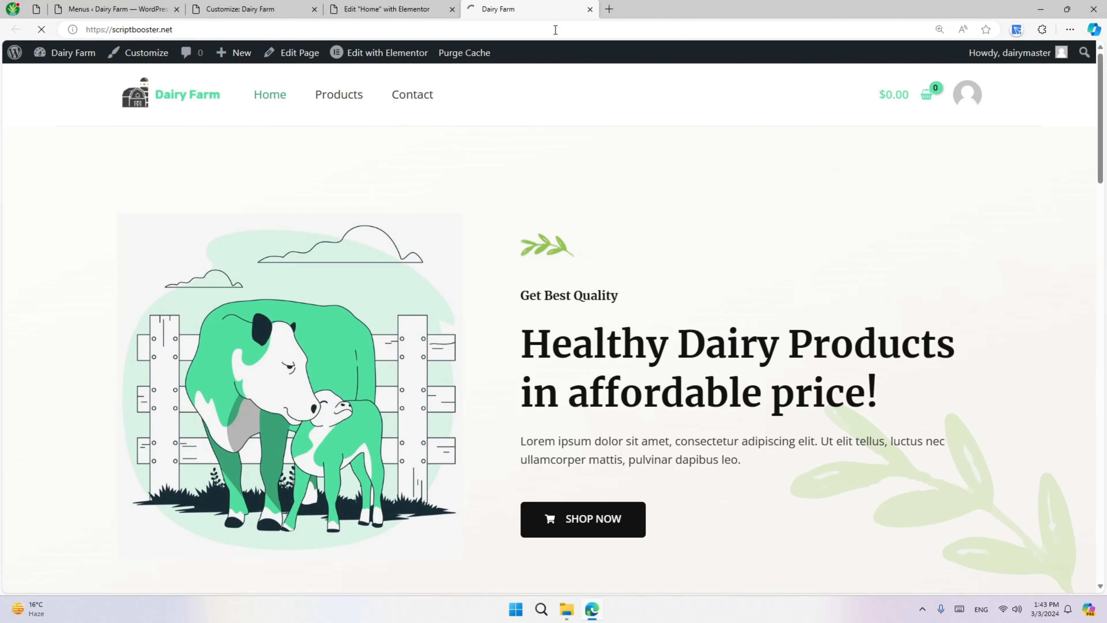
- Open the Customizer from the live Dairy Farm homepage and close the old duplicate Customize tab
left_click(556, 30)
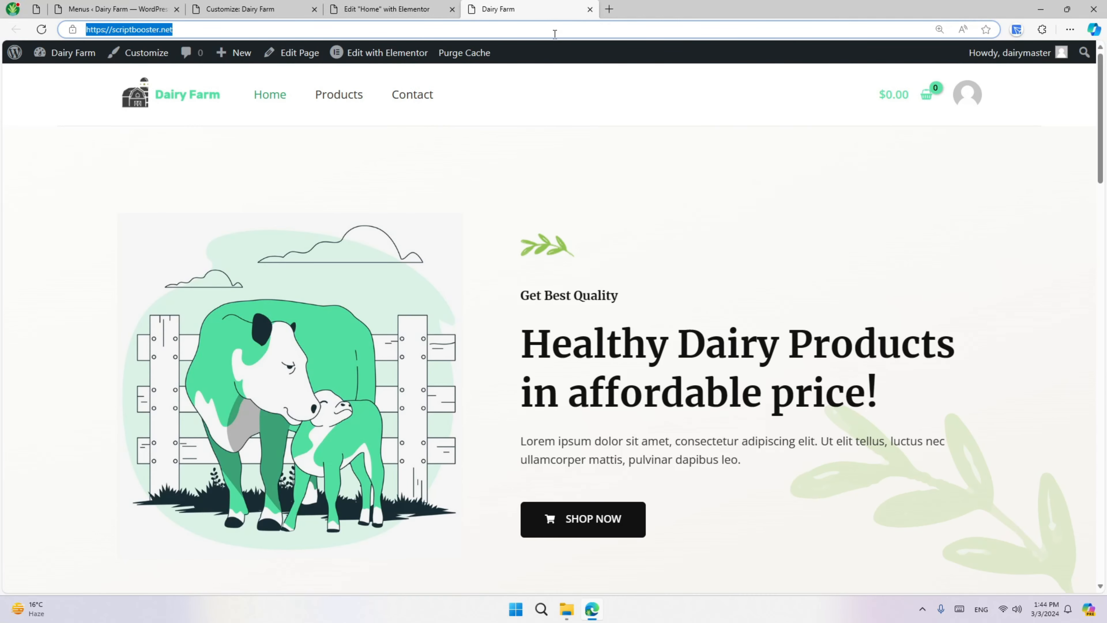
scroll(593, 298, "down", 3)
scroll(614, 287, "up", 3)
scroll(647, 318, "down", 15)
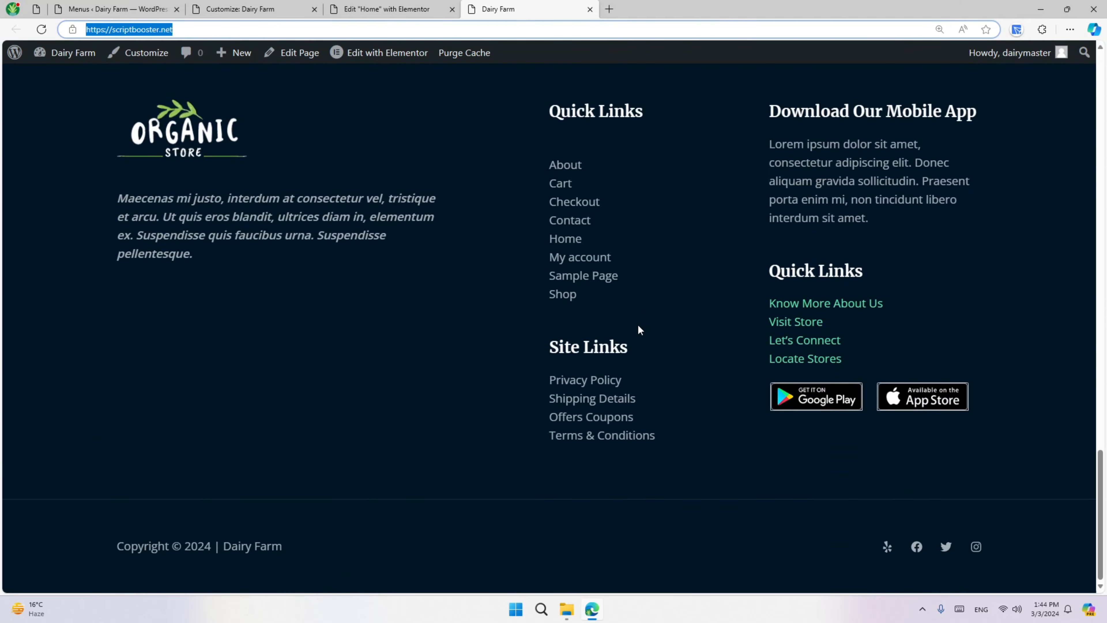
scroll(637, 326, "up", 20)
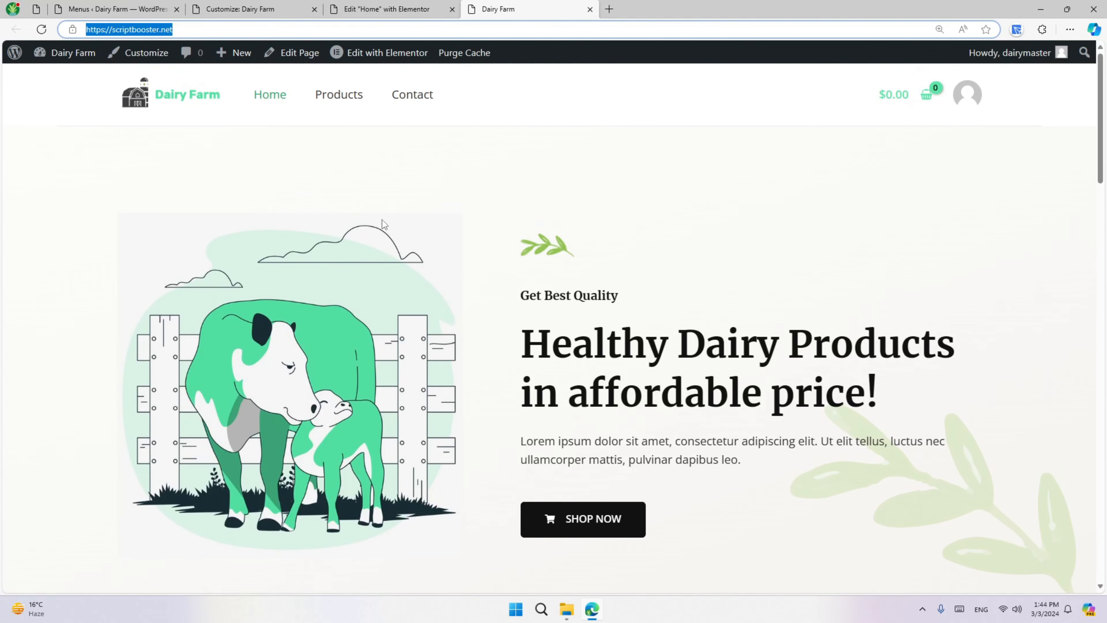
scroll(484, 301, "down", 16)
scroll(572, 335, "up", 6)
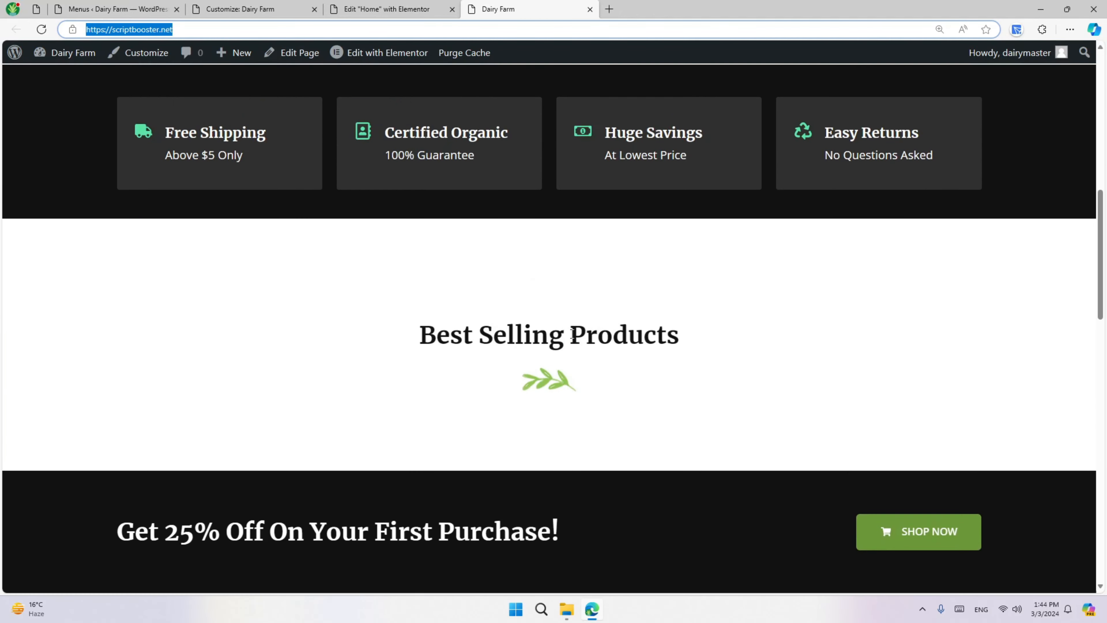
scroll(485, 354, "down", 16)
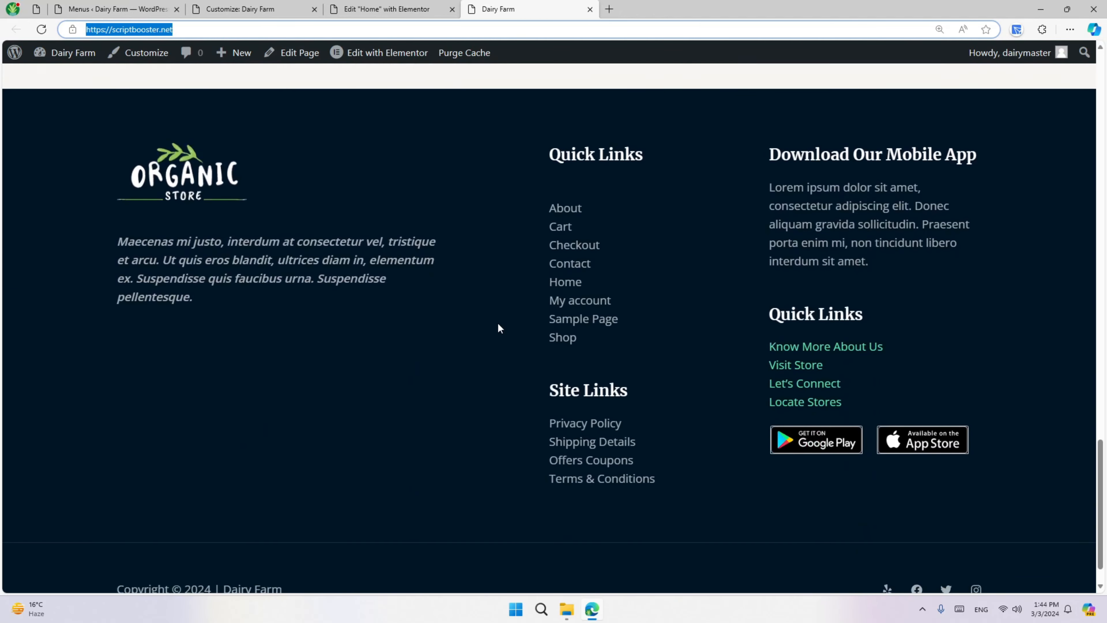
scroll(500, 328, "down", 1)
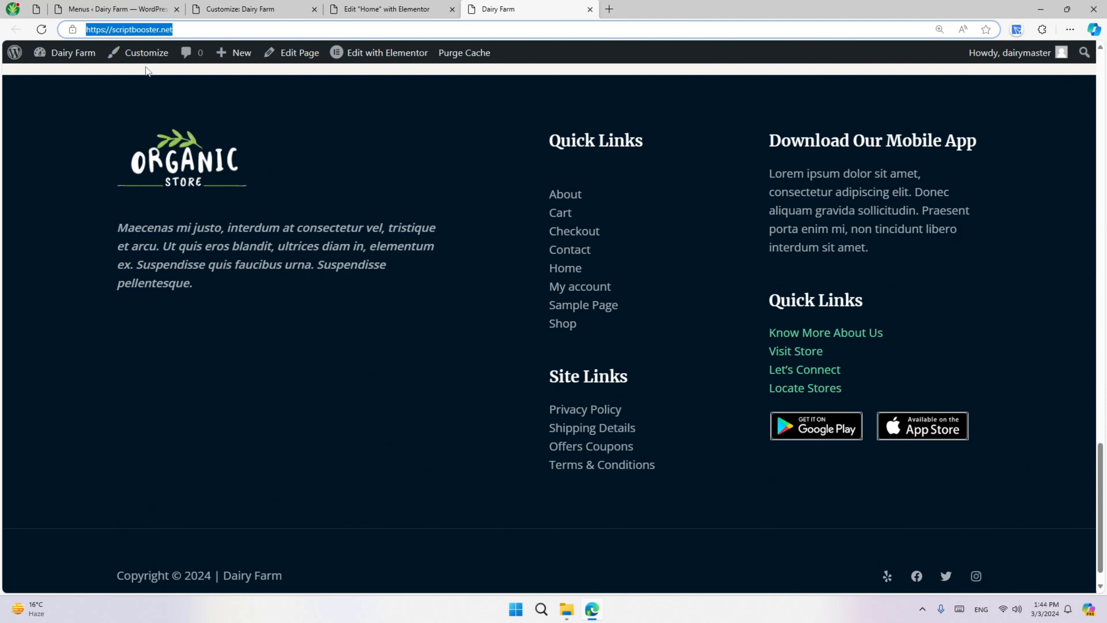
left_click(139, 52)
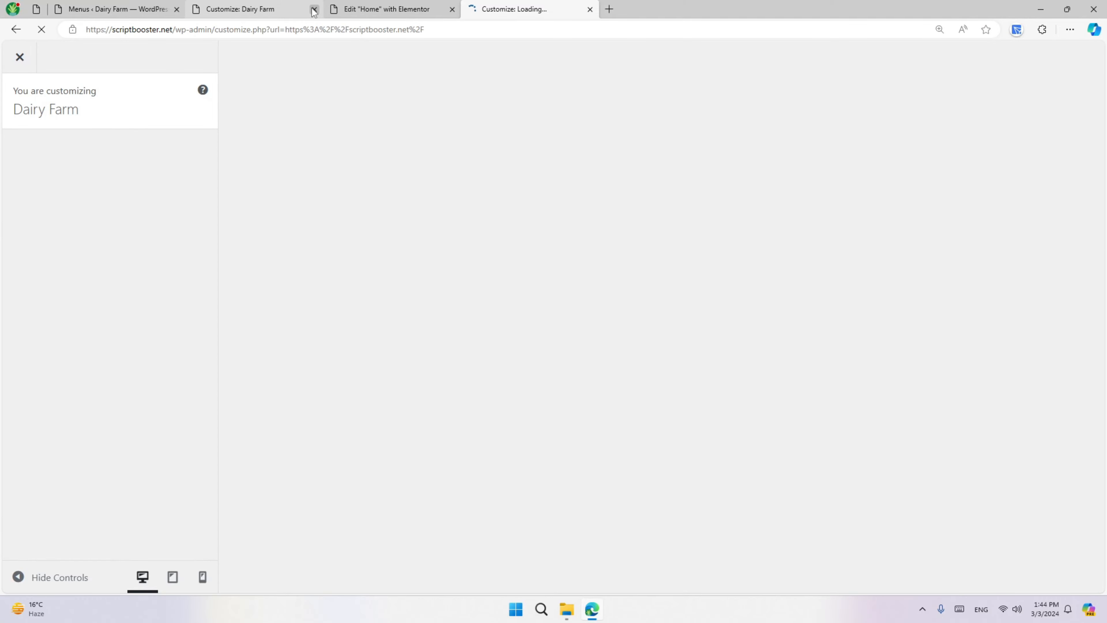
left_click(314, 10)
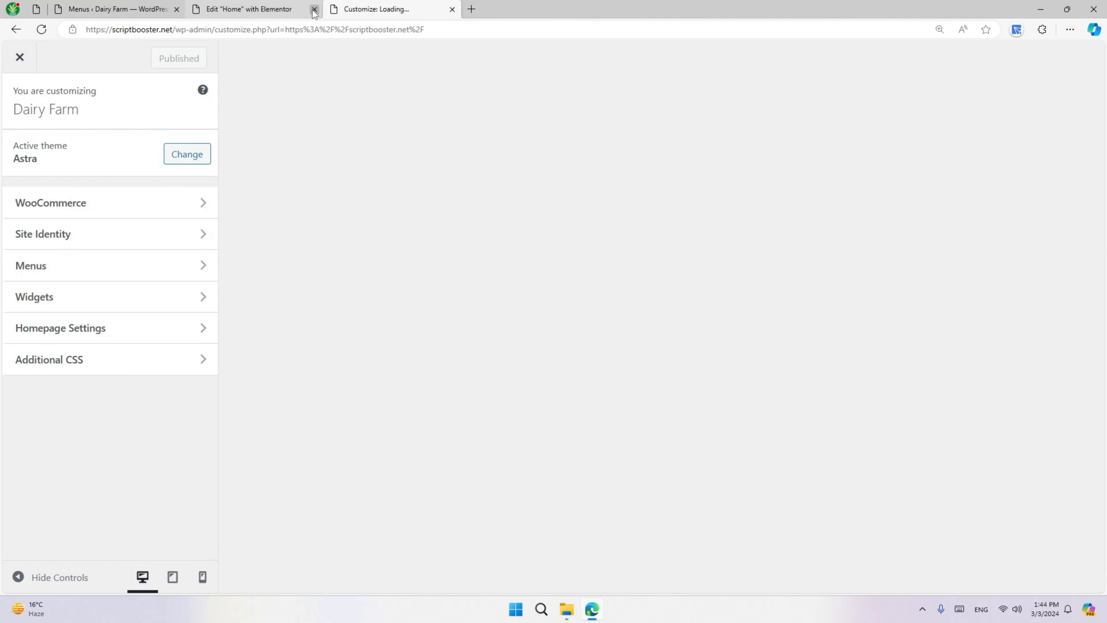
- Close the Elementor tab and reduce the primary footer to a single column
left_click(314, 10)
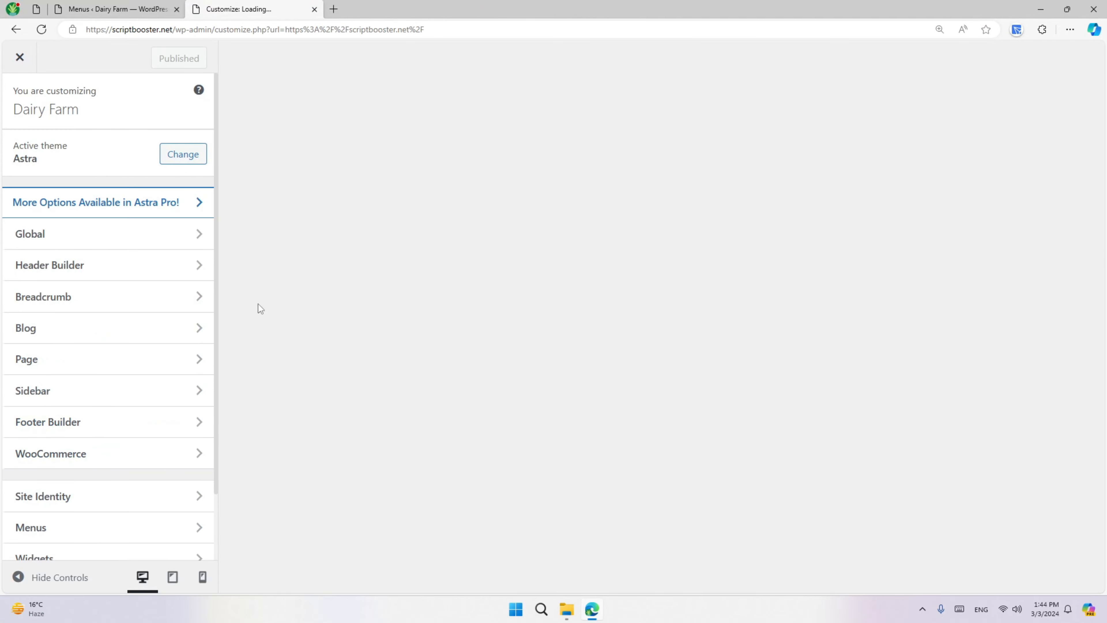
scroll(168, 353, "down", 2)
scroll(472, 357, "down", 10)
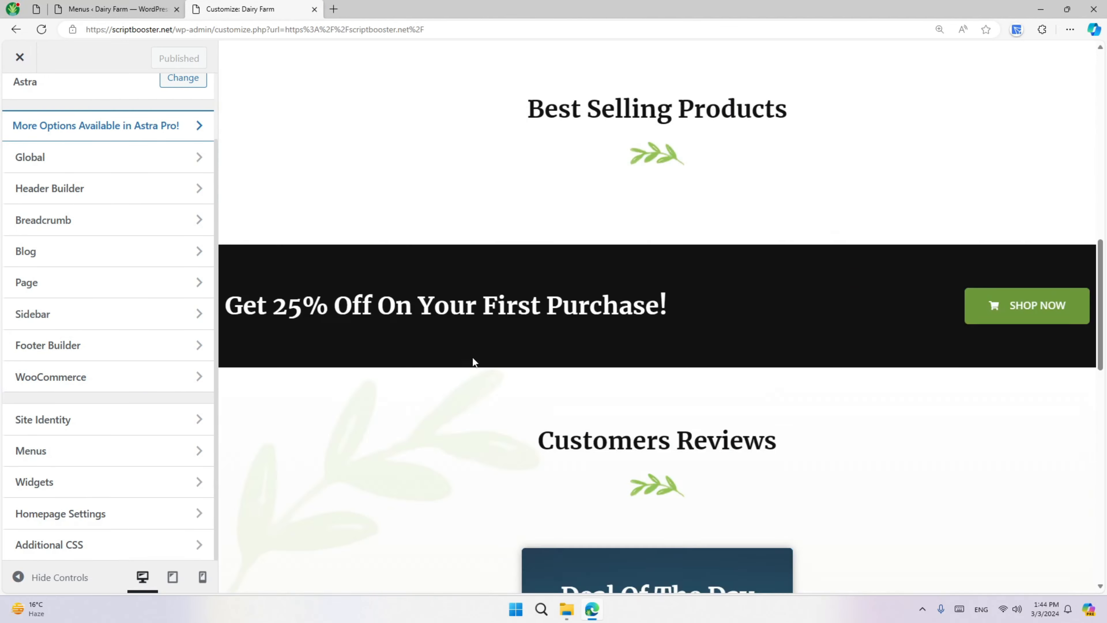
scroll(462, 375, "down", 10)
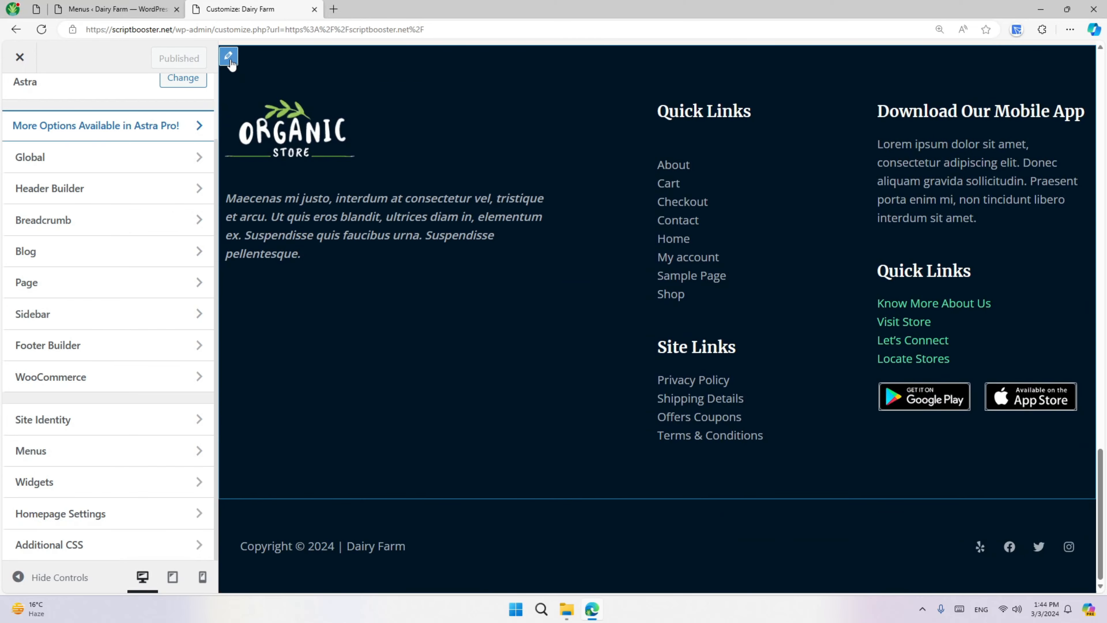
left_click(228, 56)
left_click(35, 217)
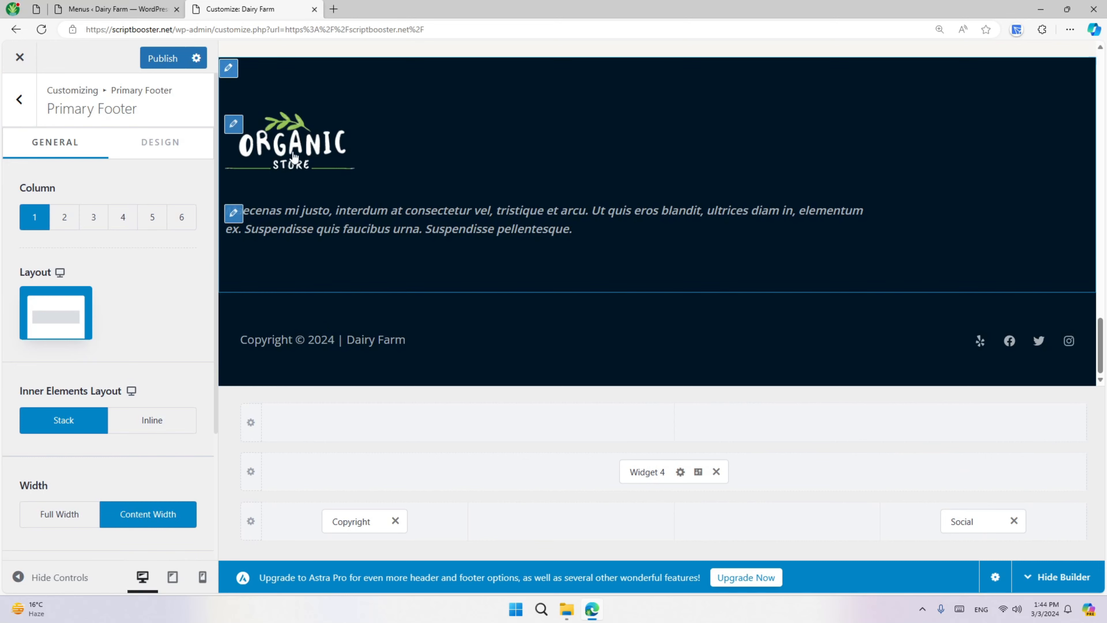
- Replace the Widget 4 footer logo with the Dairy Farm barn logo
left_click(233, 125)
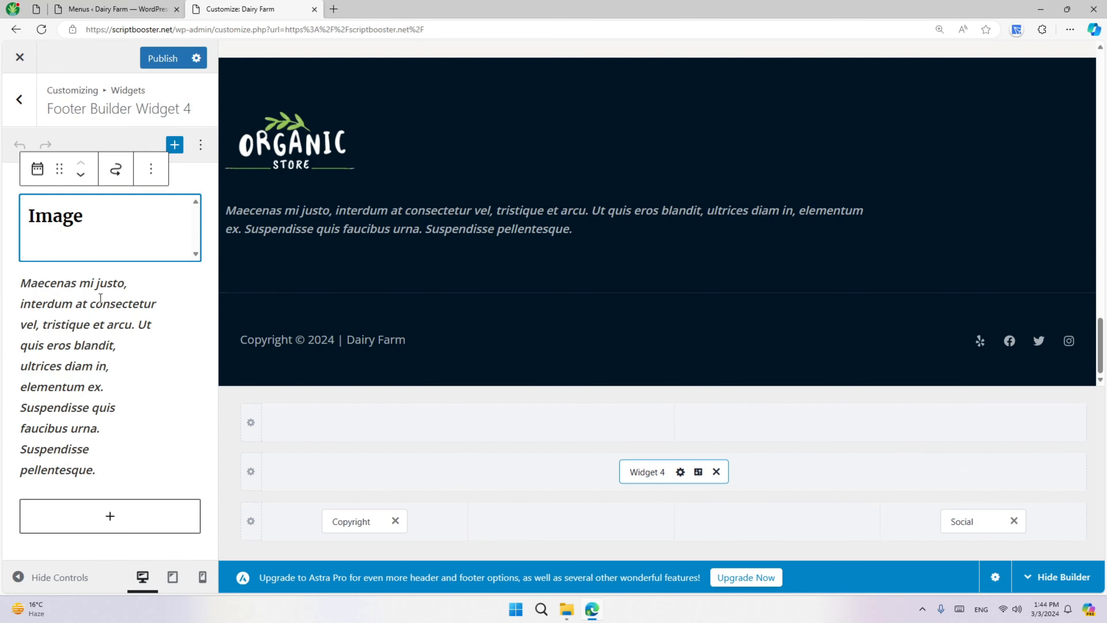
left_click(105, 252)
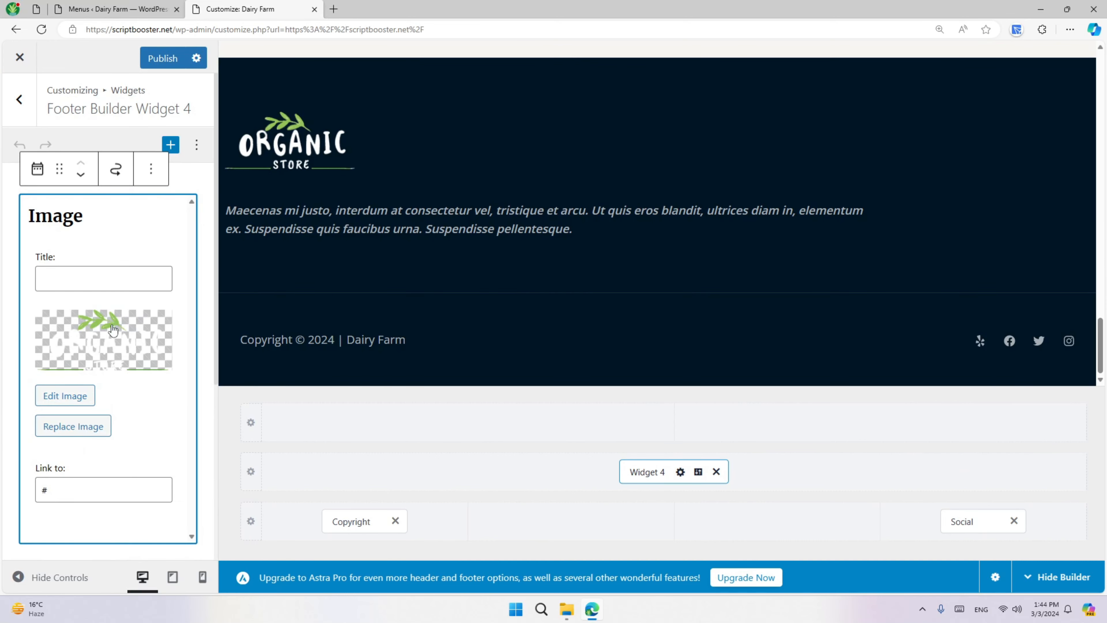
left_click(72, 425)
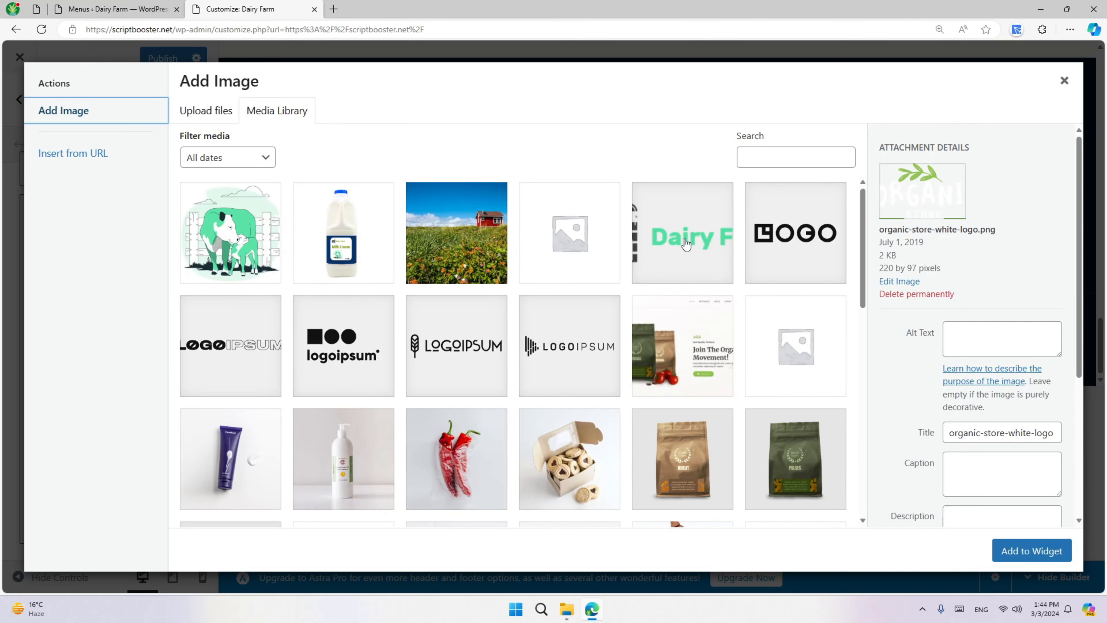
left_click(686, 244)
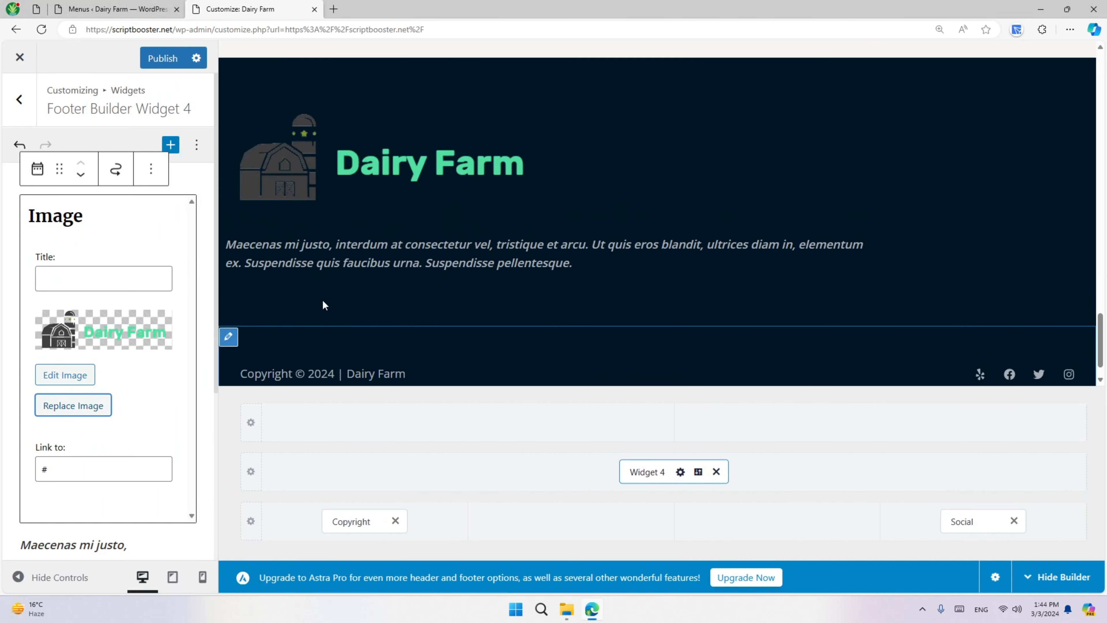
scroll(275, 239, "up", 1)
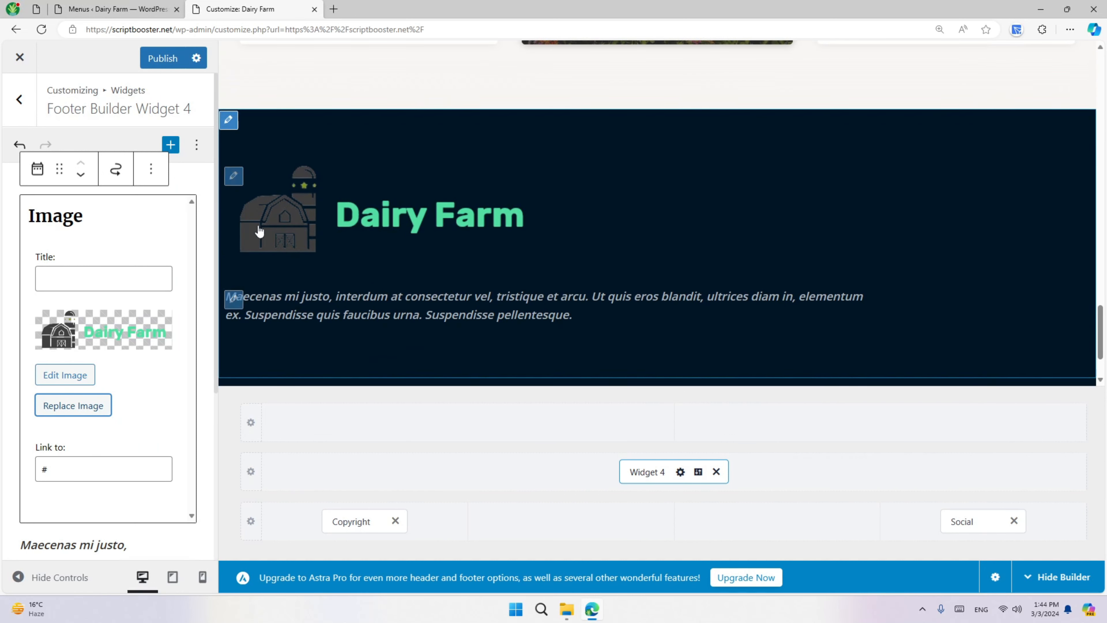
scroll(279, 262, "down", 2)
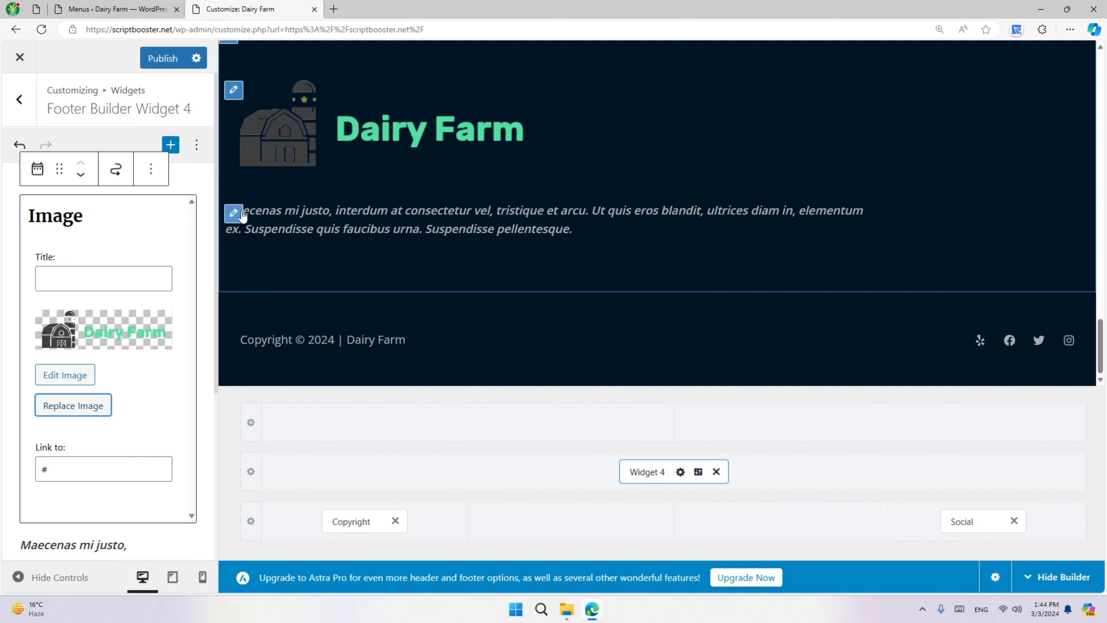
scroll(101, 414, "down", 3)
- Select the footer paragraph on the reference site's page
left_click(95, 11)
scroll(279, 244, "down", 5)
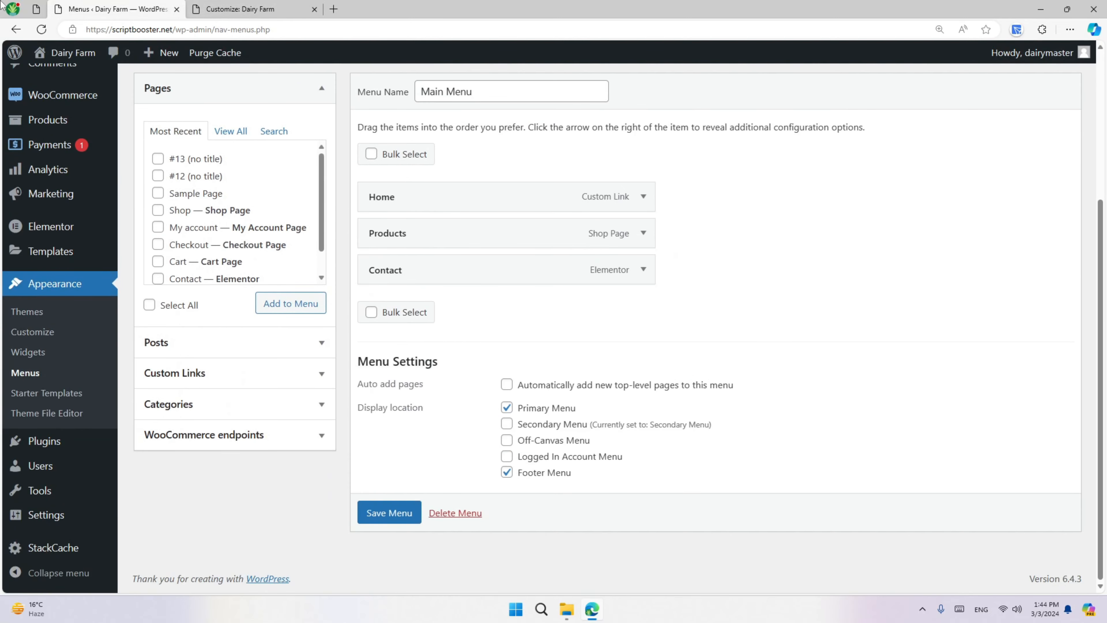
left_click(38, 5)
scroll(178, 262, "down", 15)
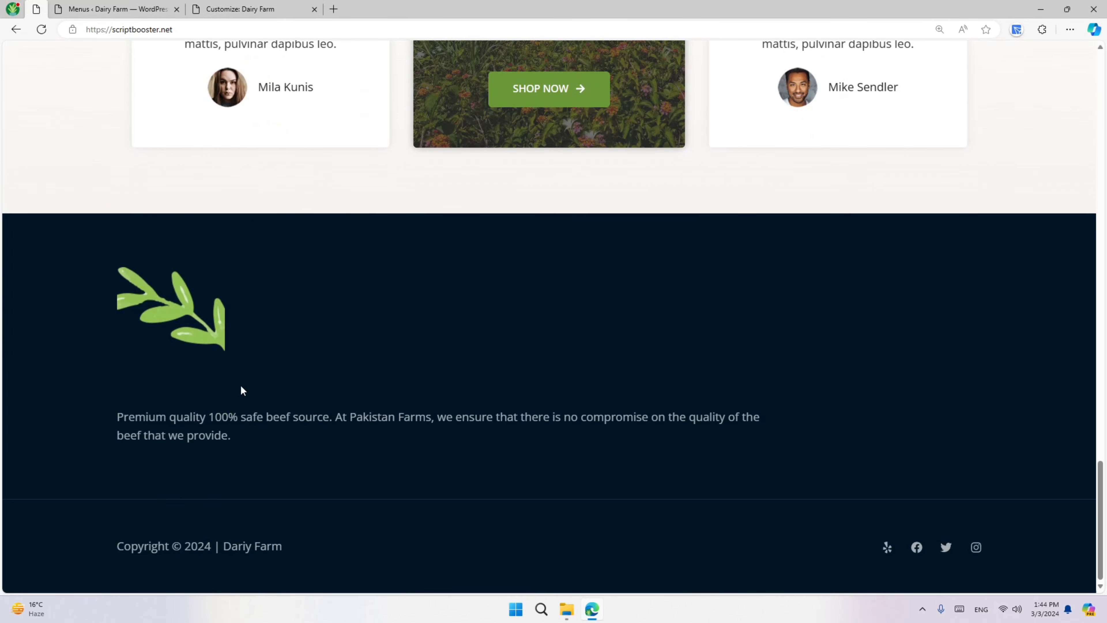
triple_click(227, 430)
key("ctrl+c")
- Paste 'Premium quality 100% safe beef source…' over Widget 4's placeholder paragraph and return to the footer list
left_click(256, 8)
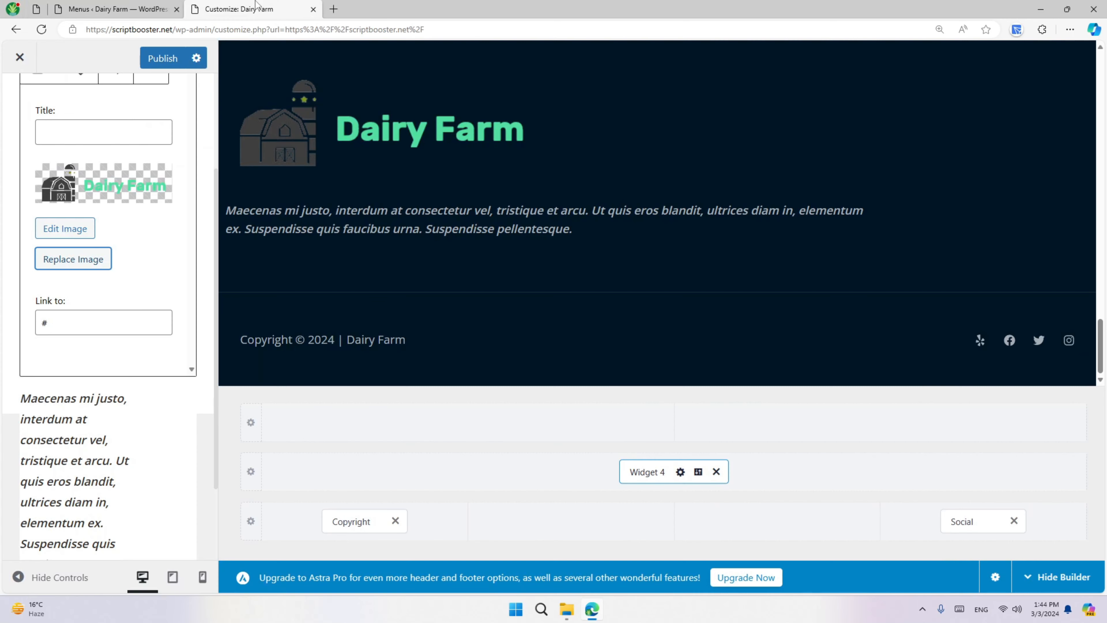
left_click(111, 395)
key("ctrl+a")
key("ctrl+v")
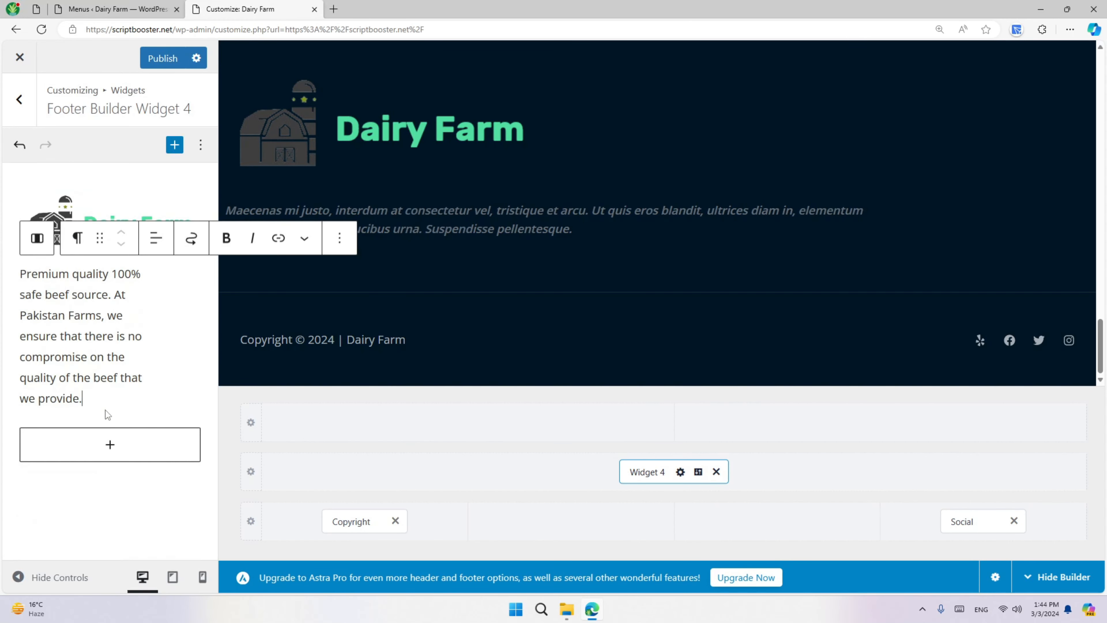
left_click(575, 251)
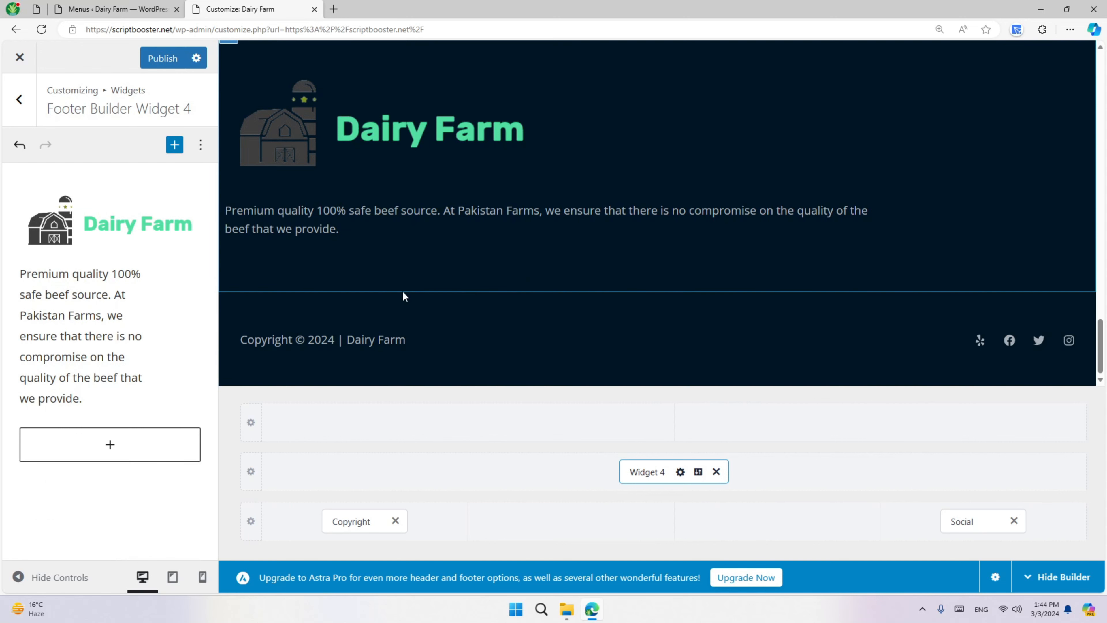
left_click(19, 97)
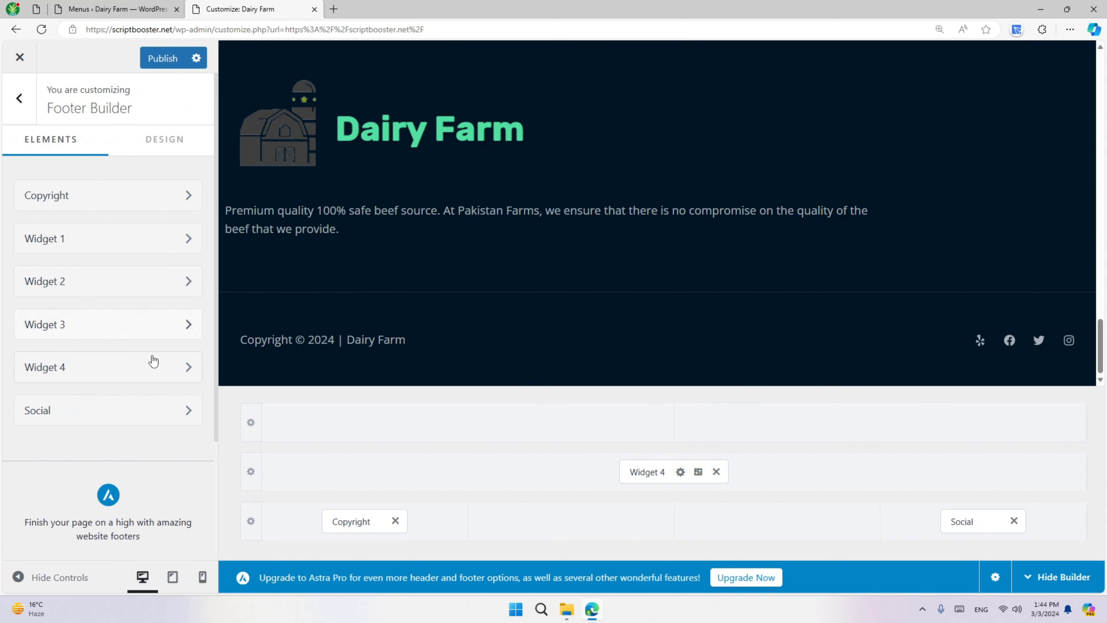
- Remove the Yelp entry from the footer's social icons
left_click(117, 411)
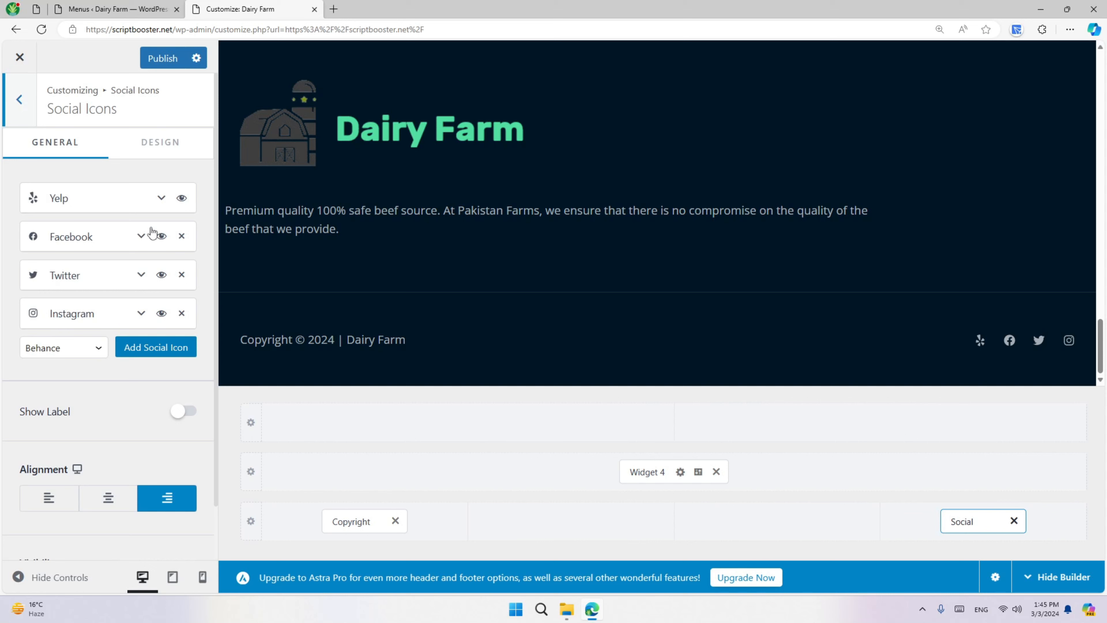
left_click(159, 198)
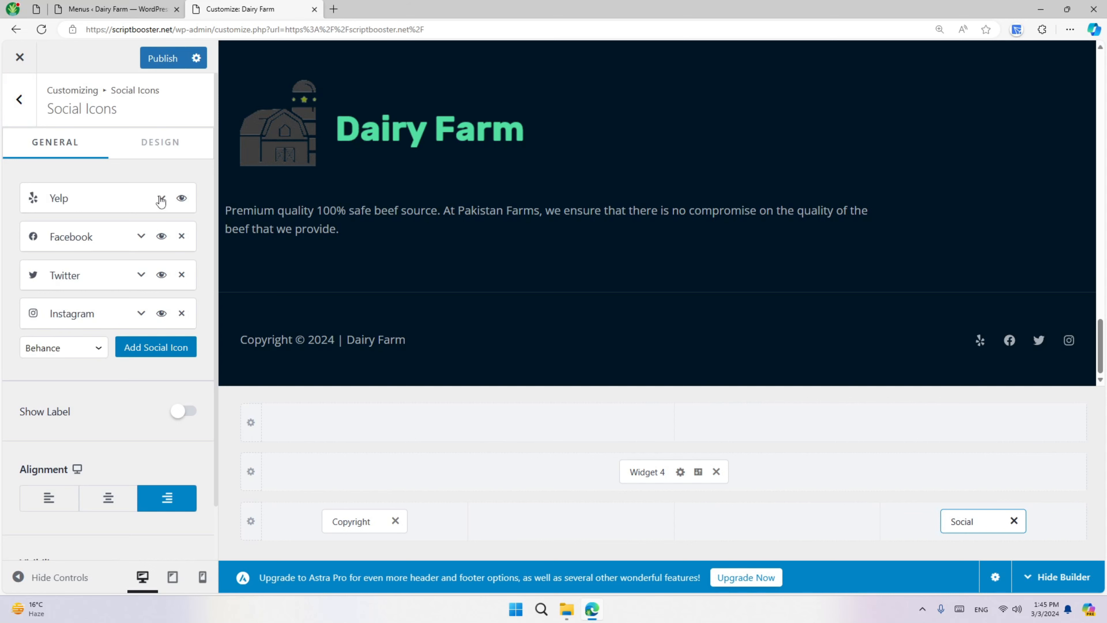
left_click(110, 205)
left_click(111, 206)
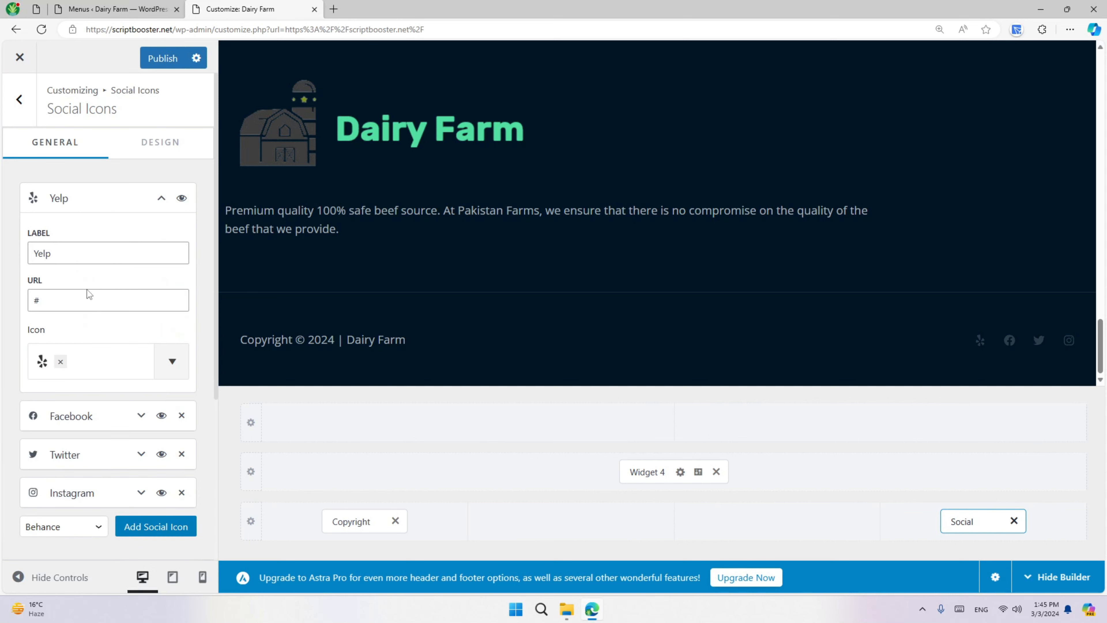
left_click(60, 362)
left_click(172, 361)
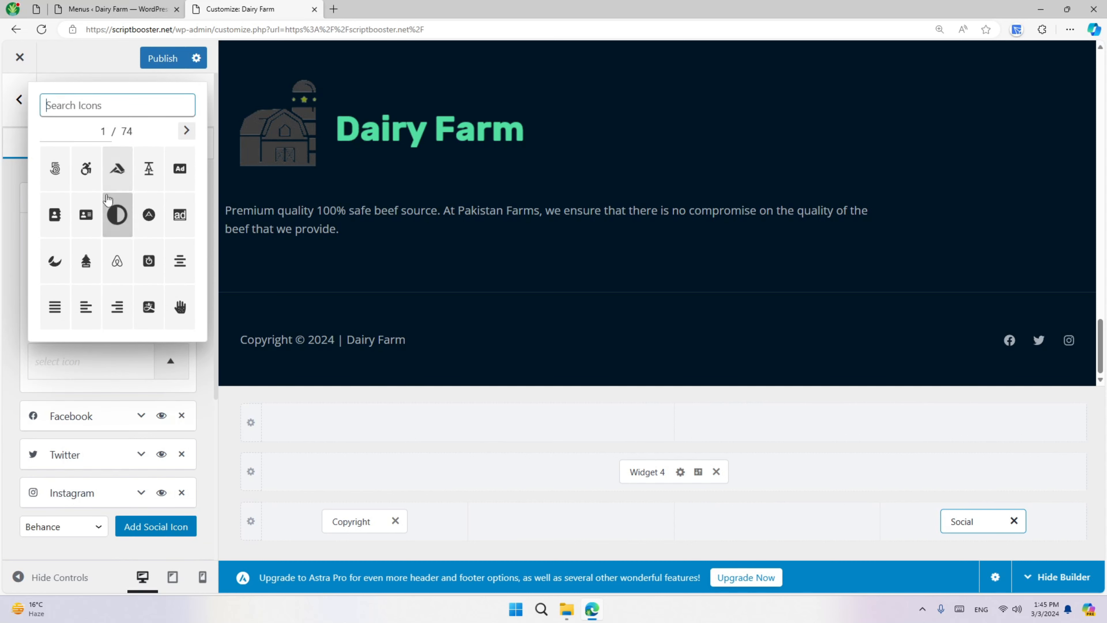
left_click(8, 310)
left_click(161, 199)
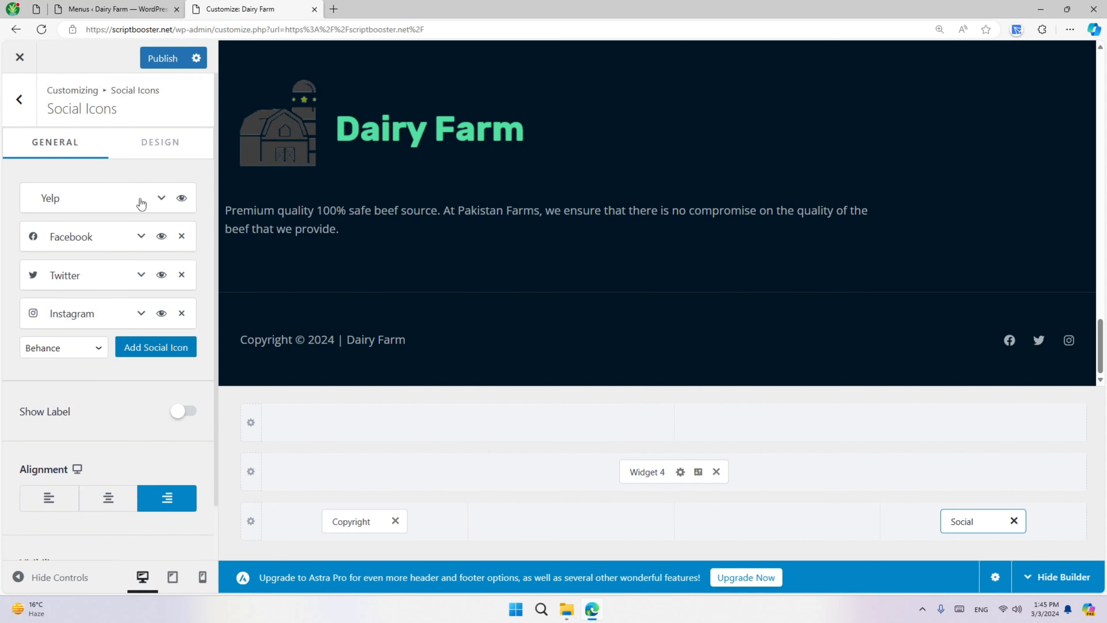
left_click_drag(141, 203, 149, 293)
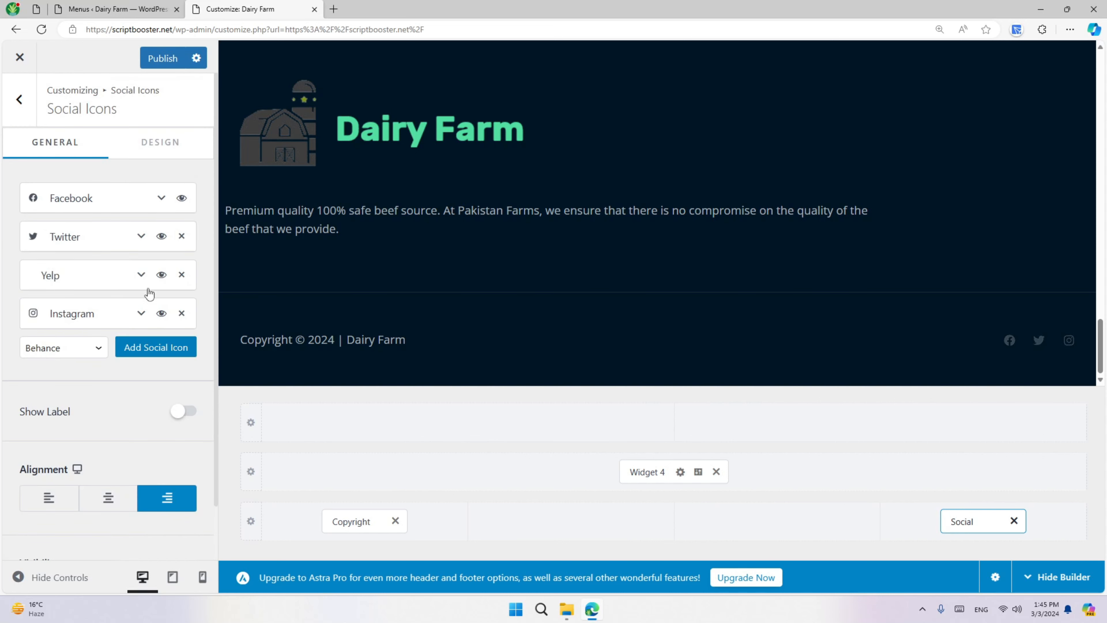
left_click(182, 275)
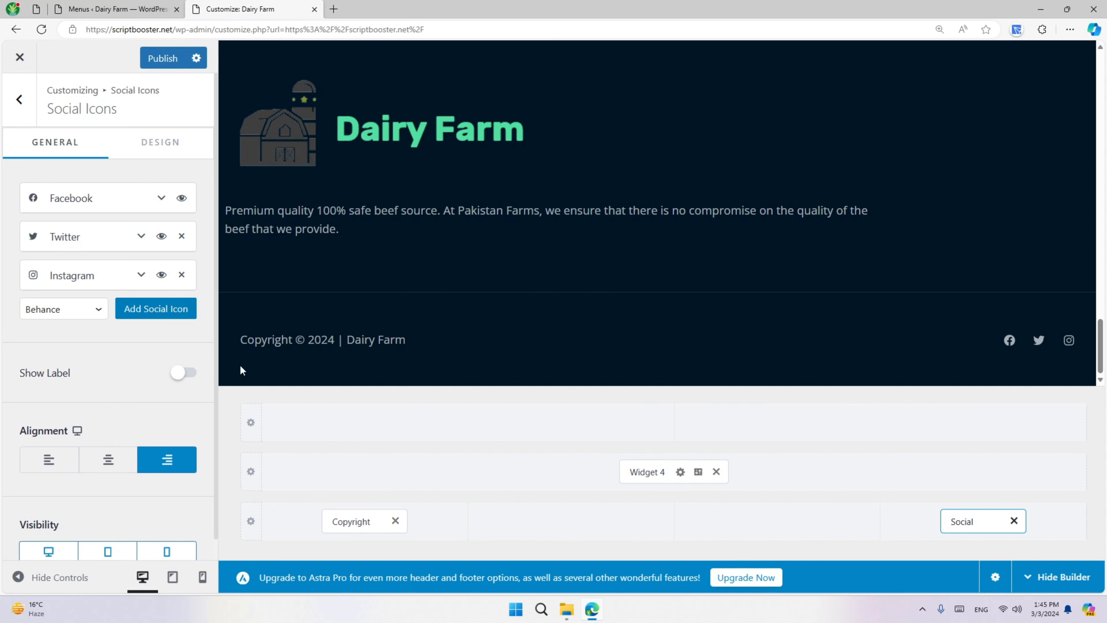
- Add a YouTube icon to the footer social links
left_click(91, 310)
key("End")
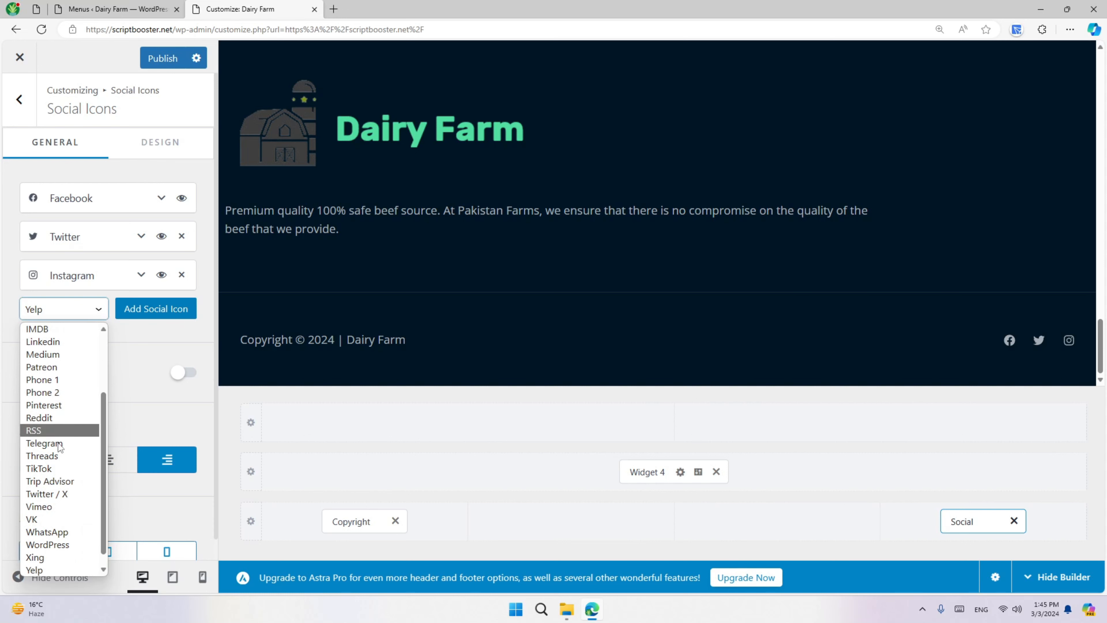
scroll(60, 494, "down", 1)
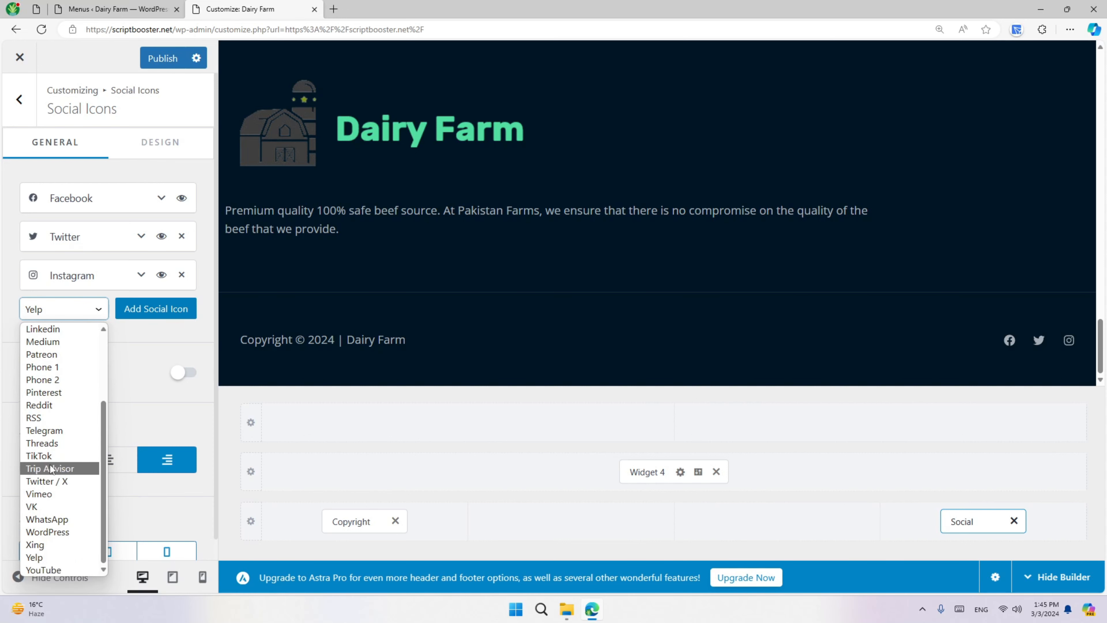
left_click(44, 569)
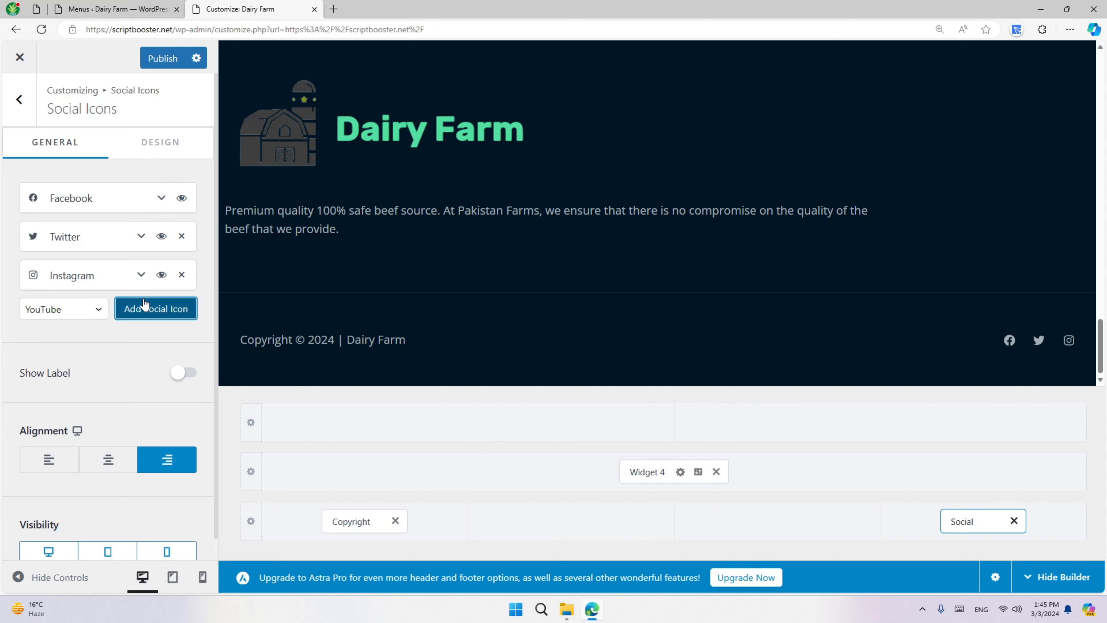
left_click(156, 309)
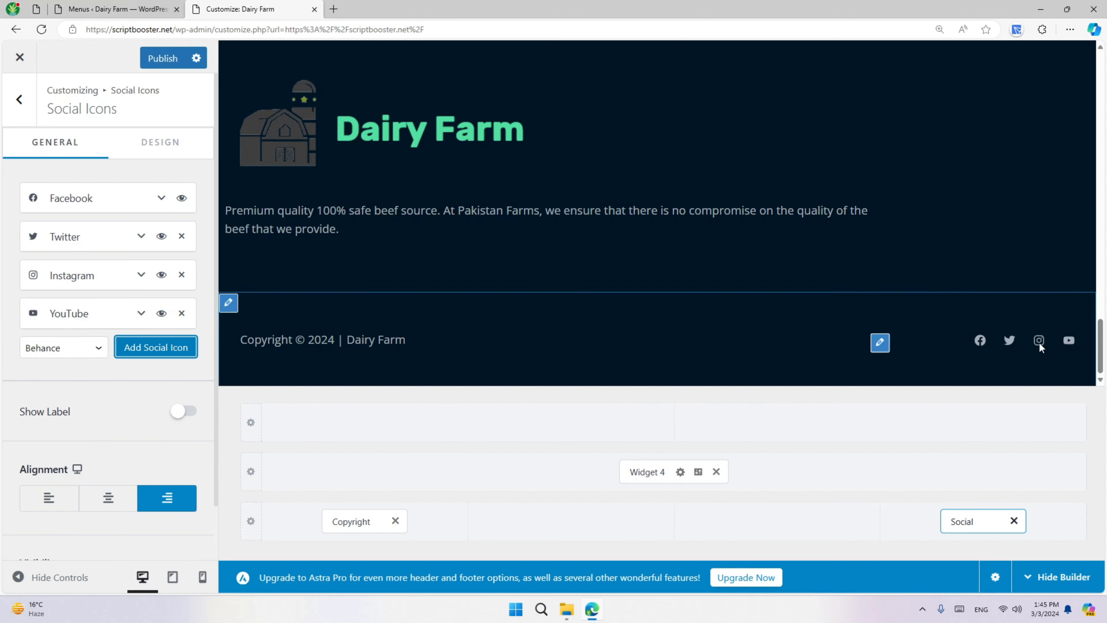
- Review the link settings of the YouTube, Instagram, Twitter and Facebook icons
left_click(141, 314)
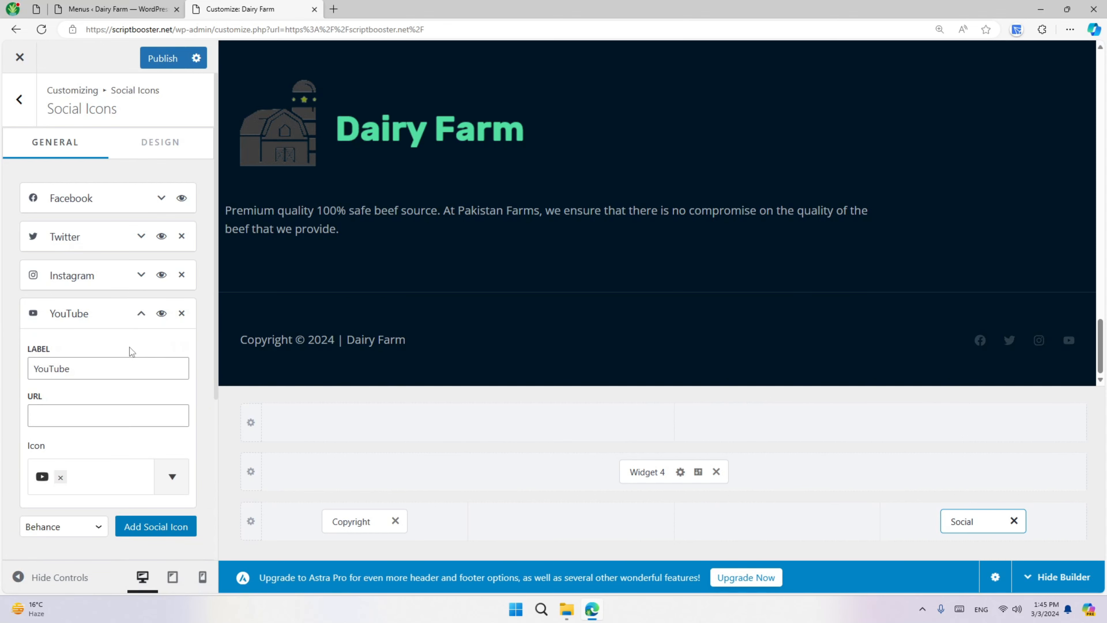
scroll(78, 429, "down", 2)
left_click(67, 346)
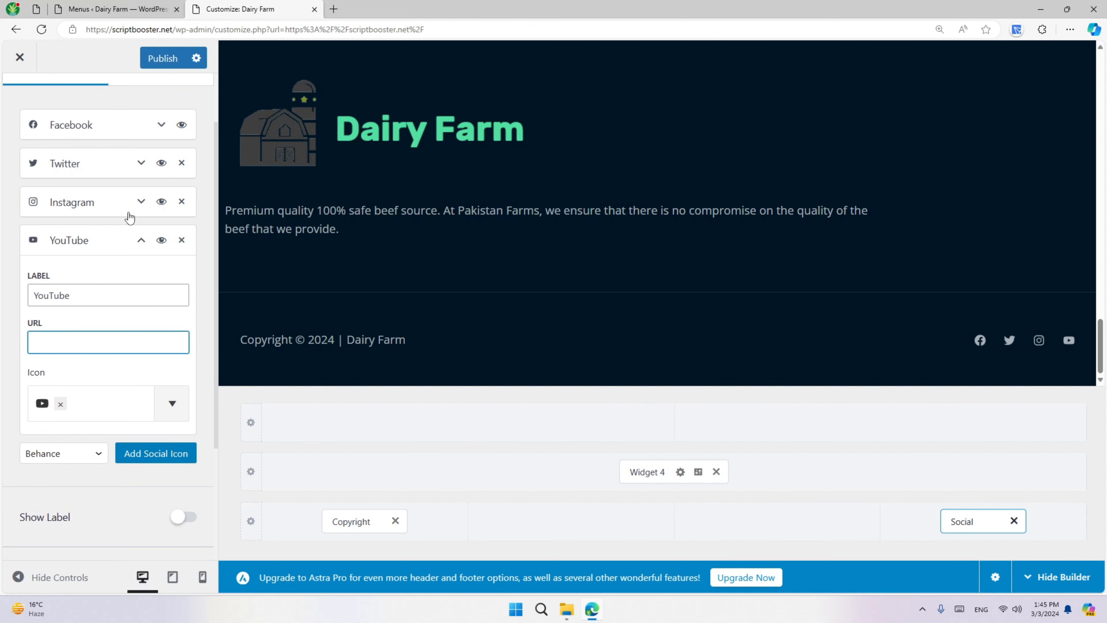
left_click(140, 203)
double_click(80, 305)
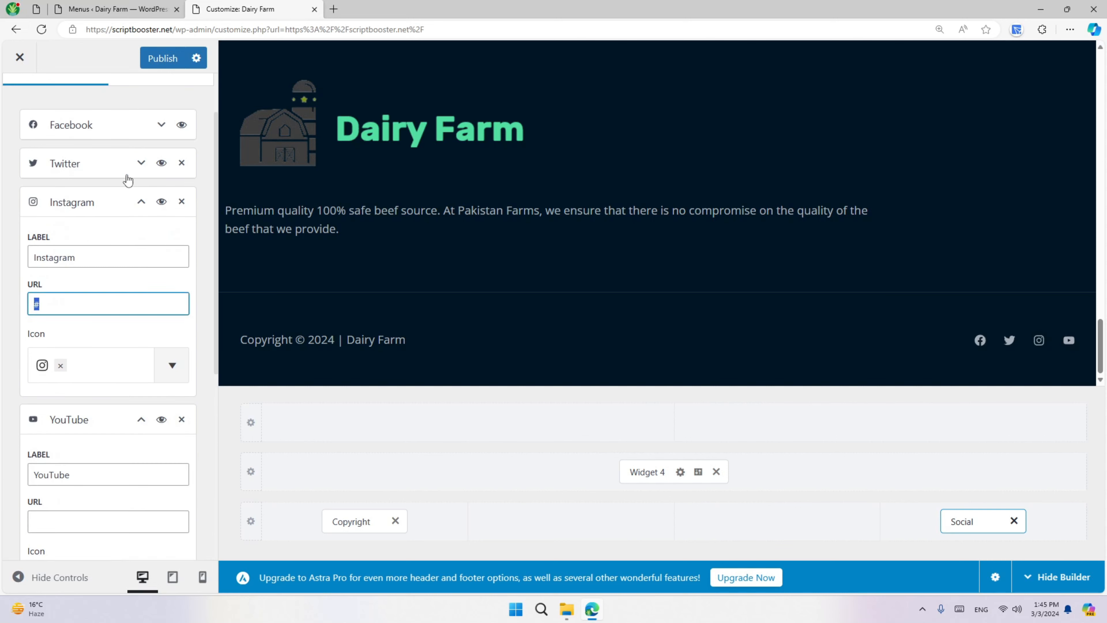
left_click(141, 163)
left_click(161, 126)
left_click(88, 226)
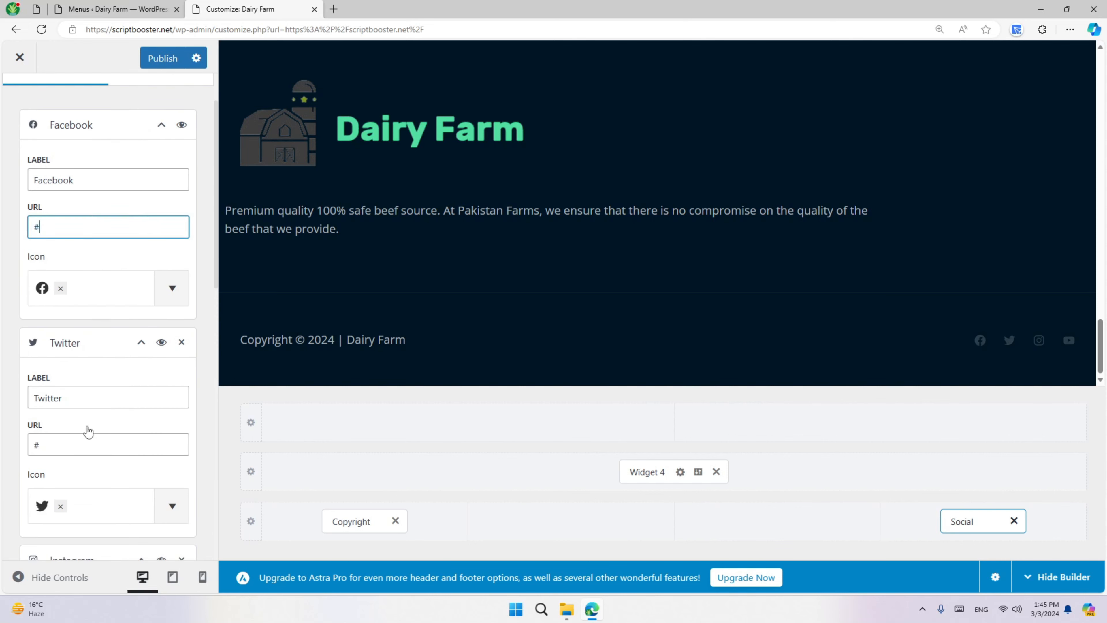
- Leave the Customizer for the WordPress admin dashboard
scroll(88, 431, "down", 10)
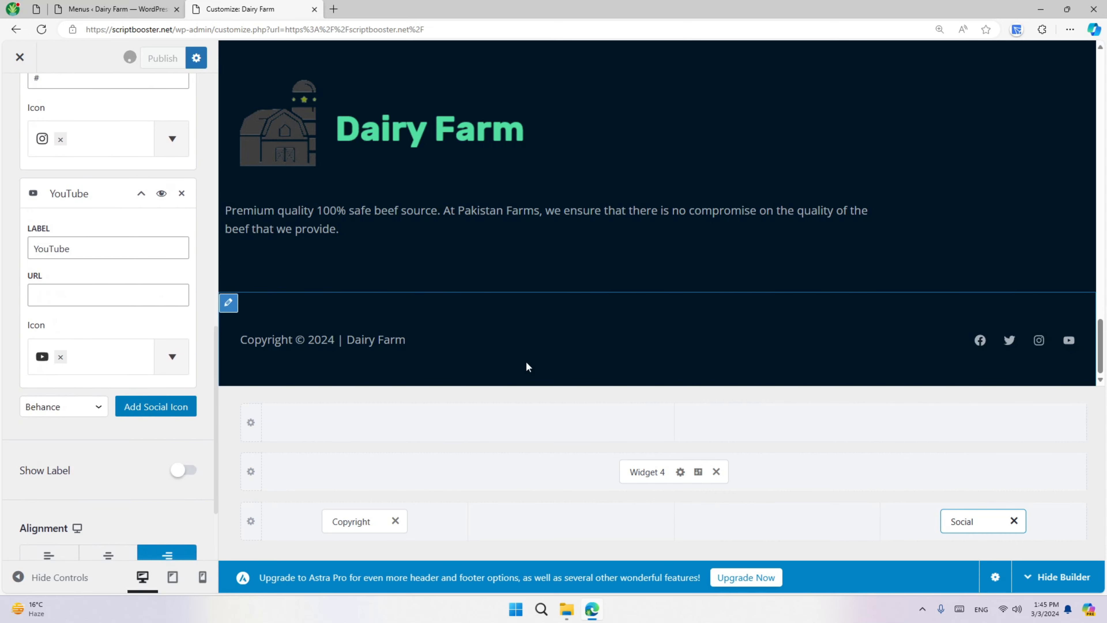
scroll(498, 361, "up", 15)
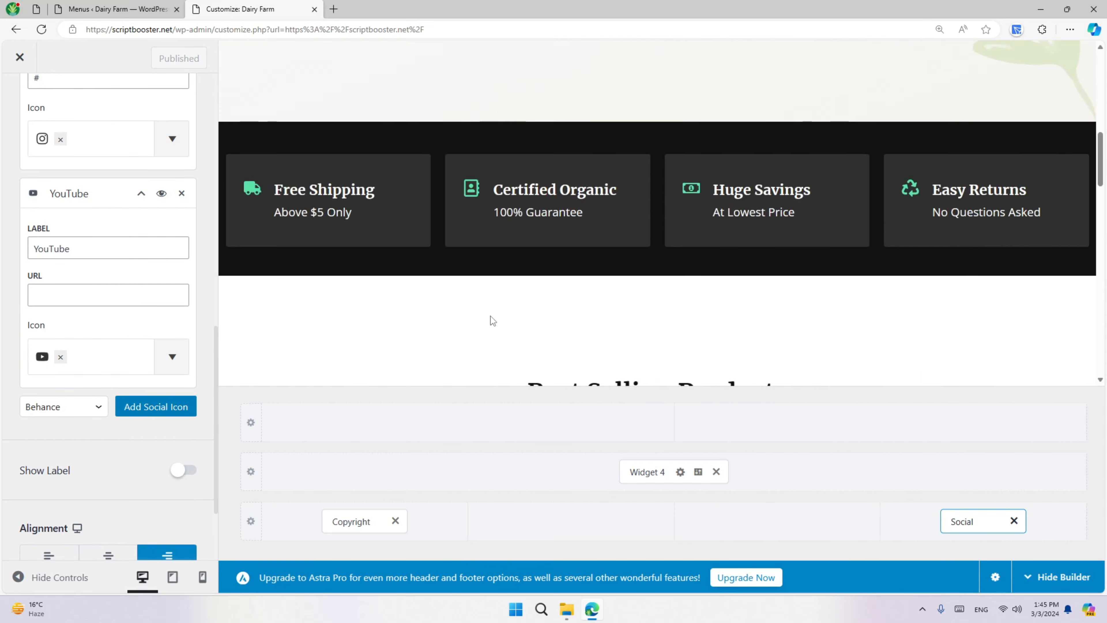
scroll(490, 316, "up", 8)
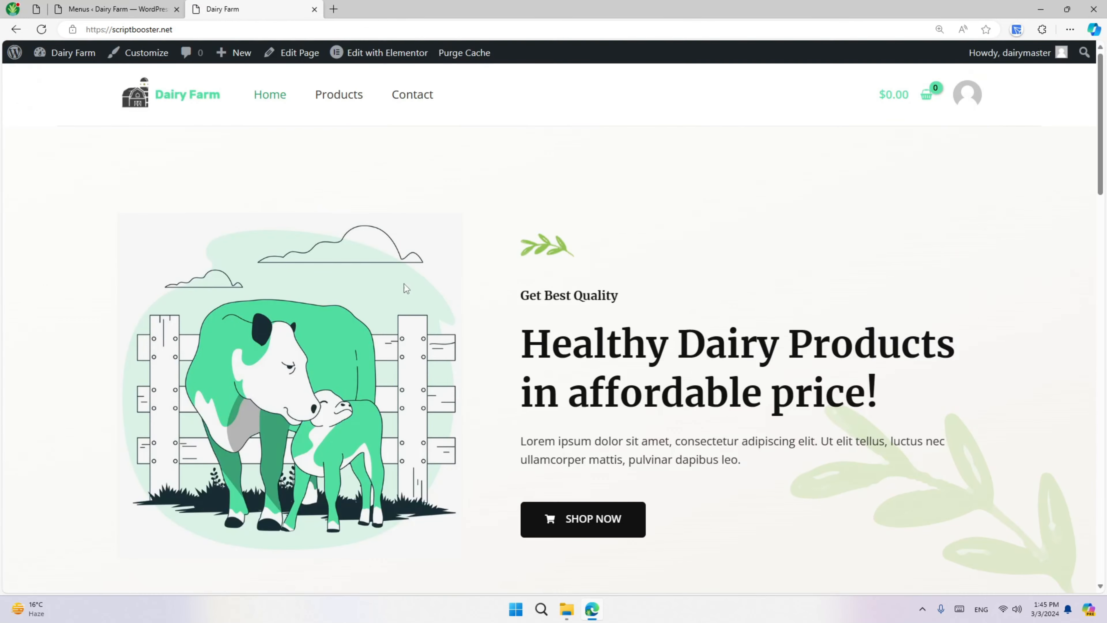
scroll(462, 346, "down", 20)
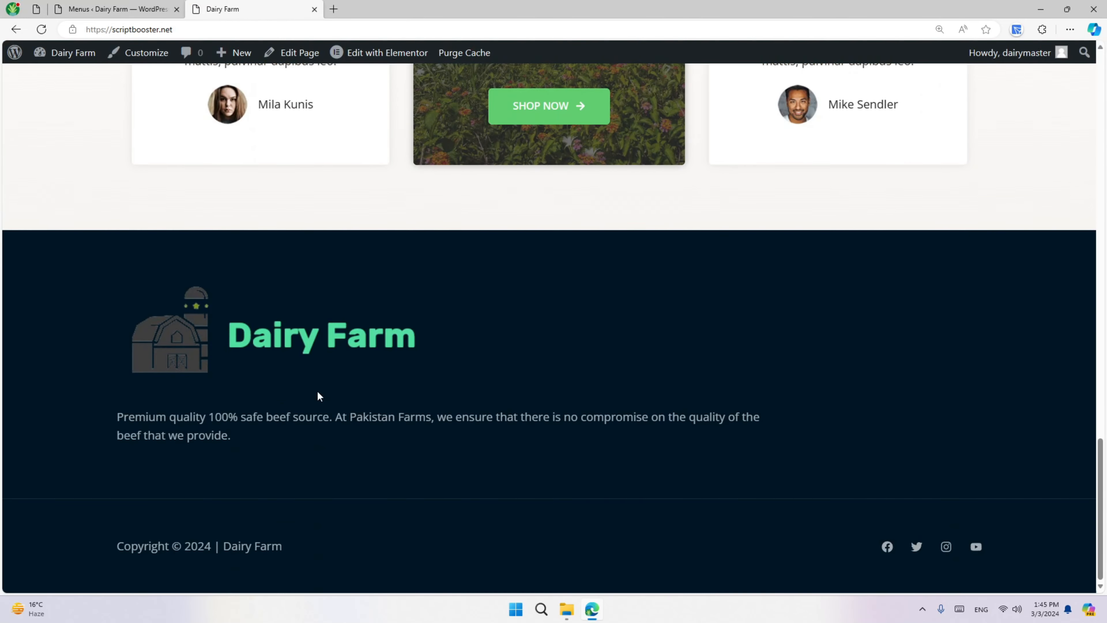
mouse_move(72, 53)
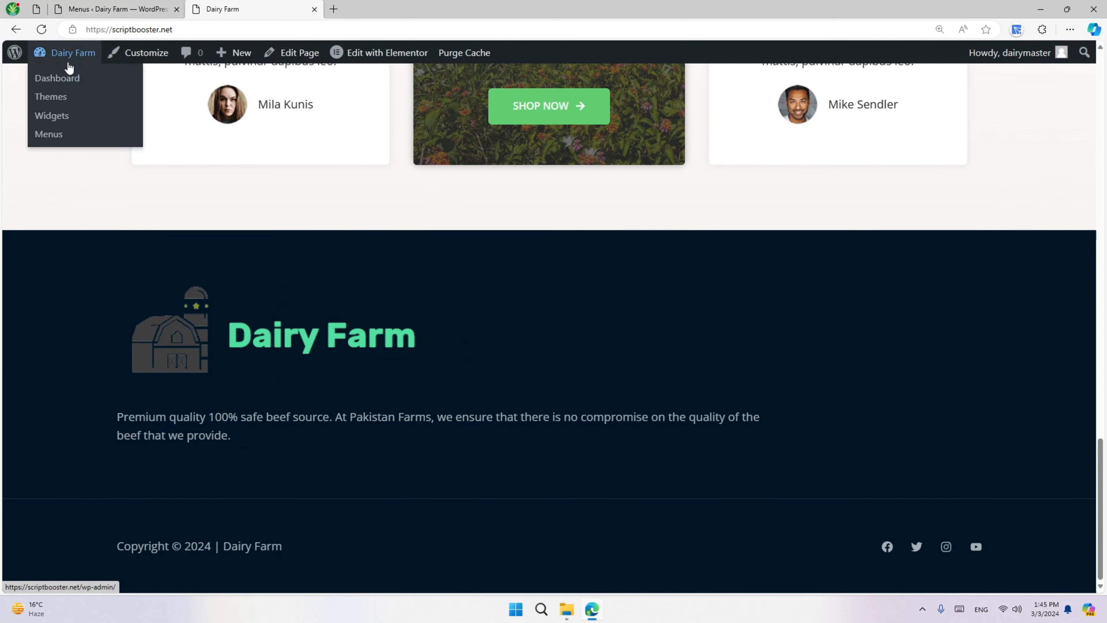
left_click(121, 94)
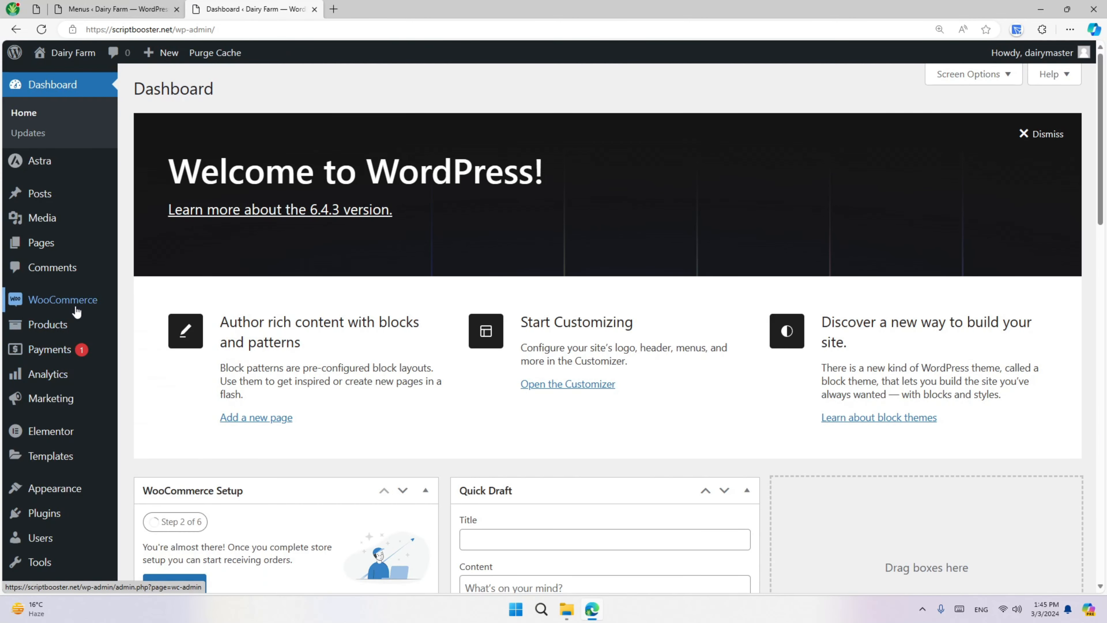
- In All Products, select every product except Farm Fresh Eggs and Wheat From Organic Farms
mouse_move(78, 312)
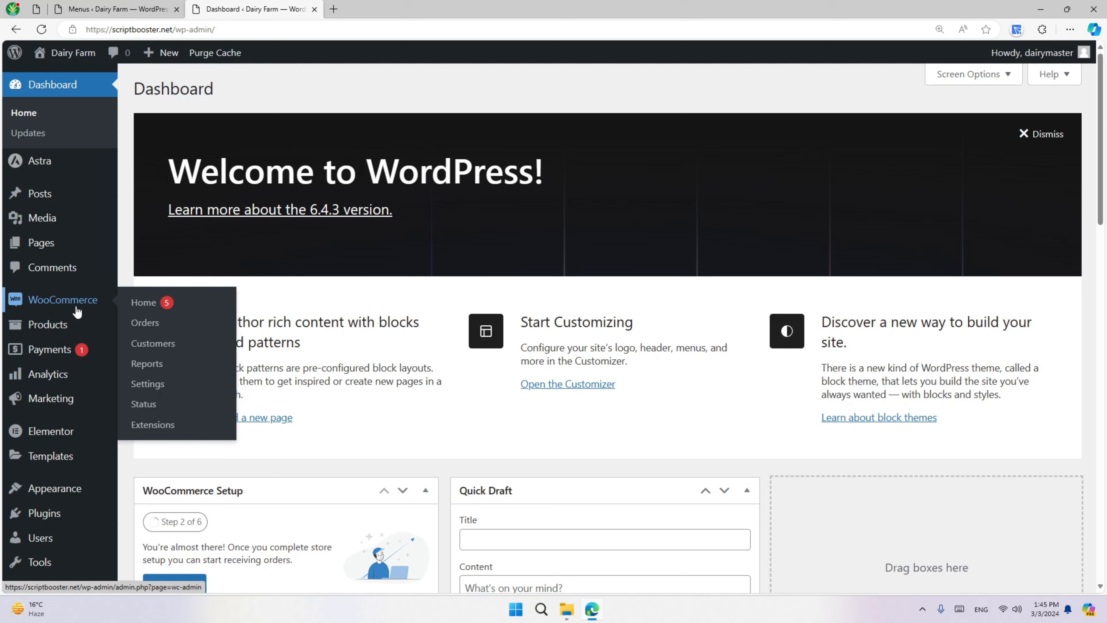
left_click(56, 329)
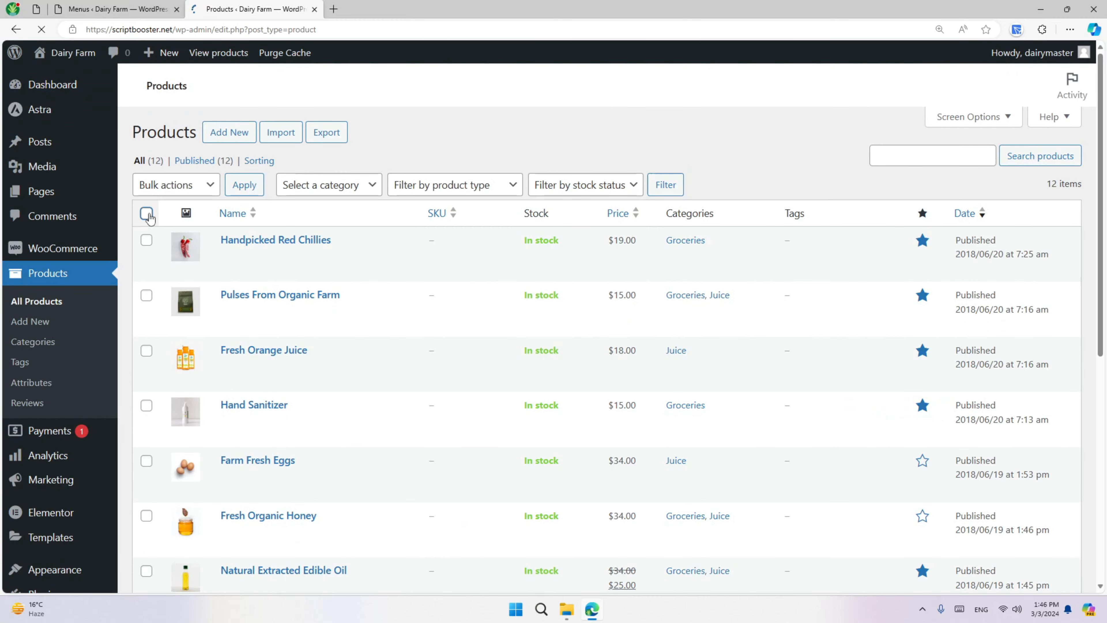
left_click(146, 214)
scroll(152, 300, "down", 4)
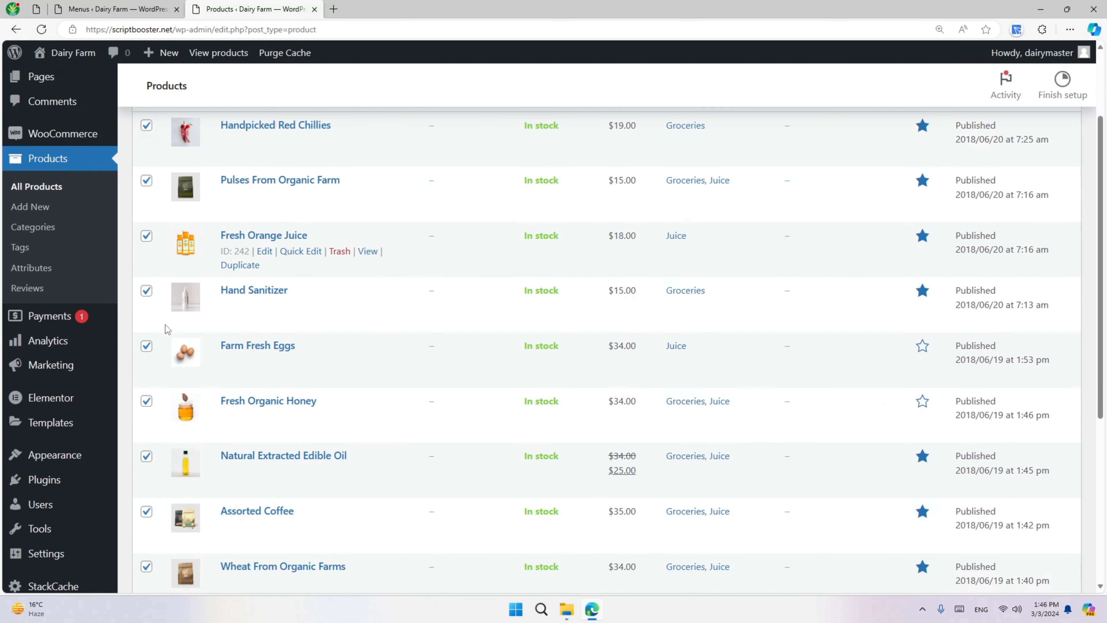
scroll(151, 298, "up", 1)
left_click(148, 270)
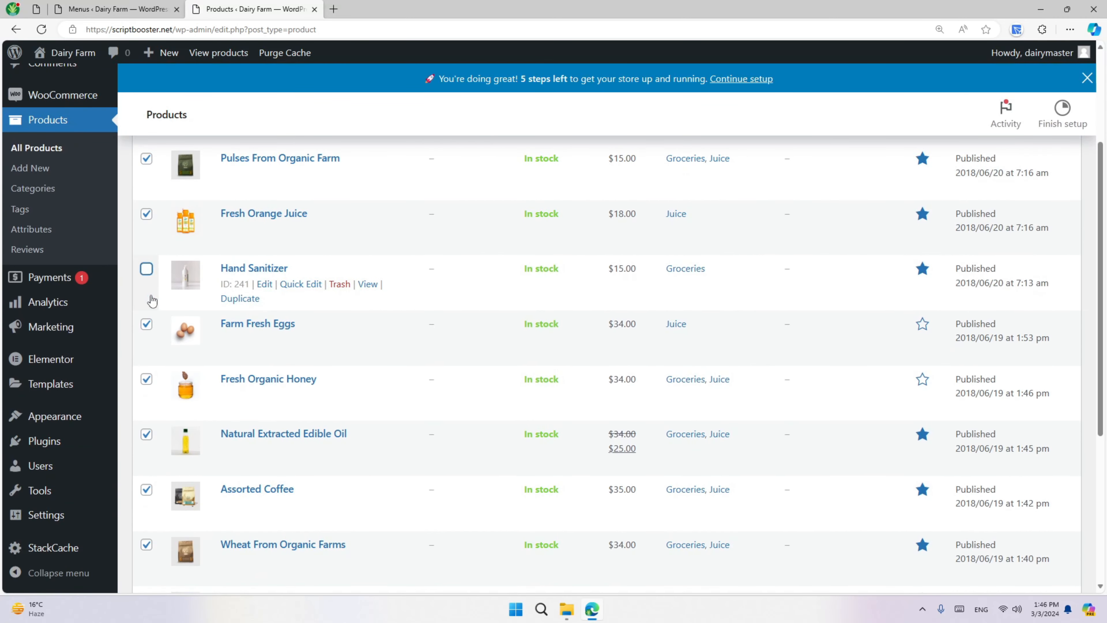
left_click(150, 325)
left_click(147, 270)
- Move the ten selected products to the Trash with the bulk action
scroll(209, 427, "down", 4)
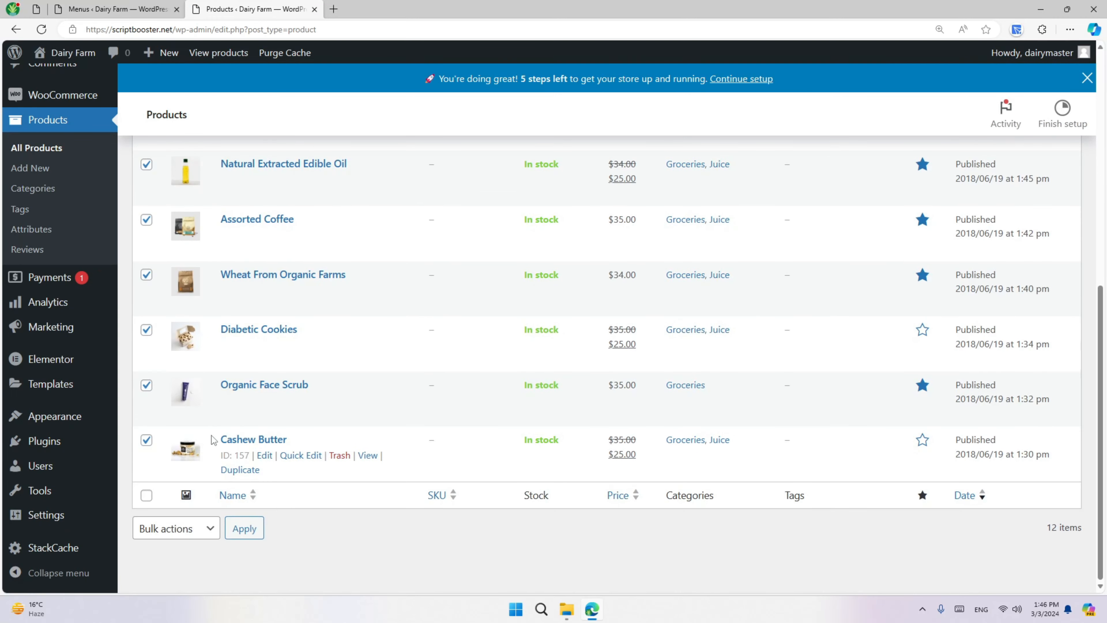
scroll(236, 369, "up", 1)
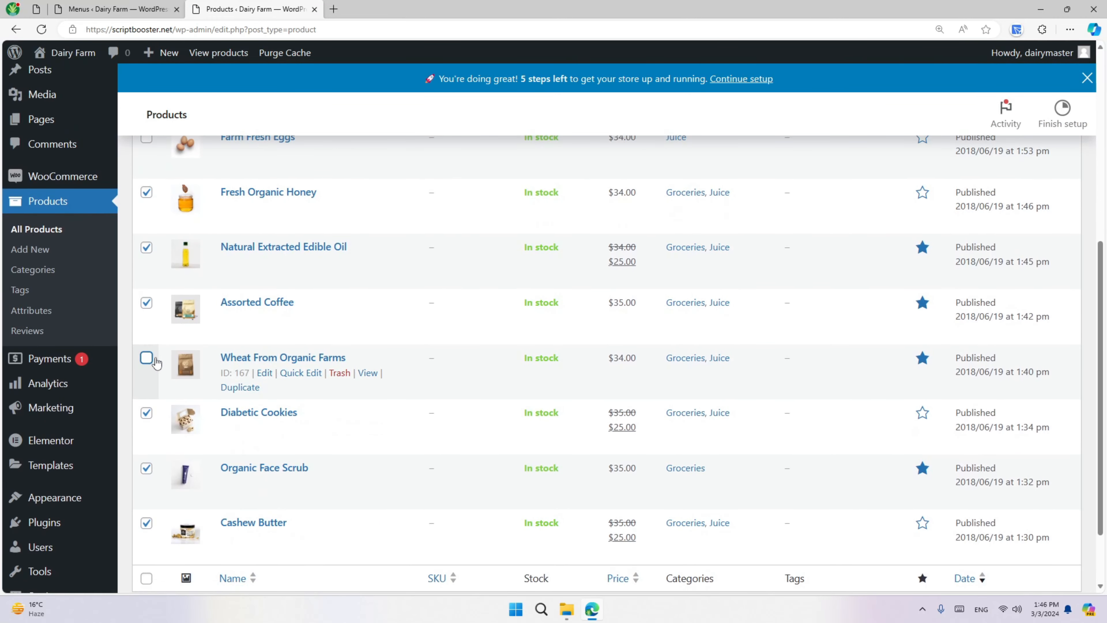
scroll(174, 349, "up", 6)
left_click(177, 213)
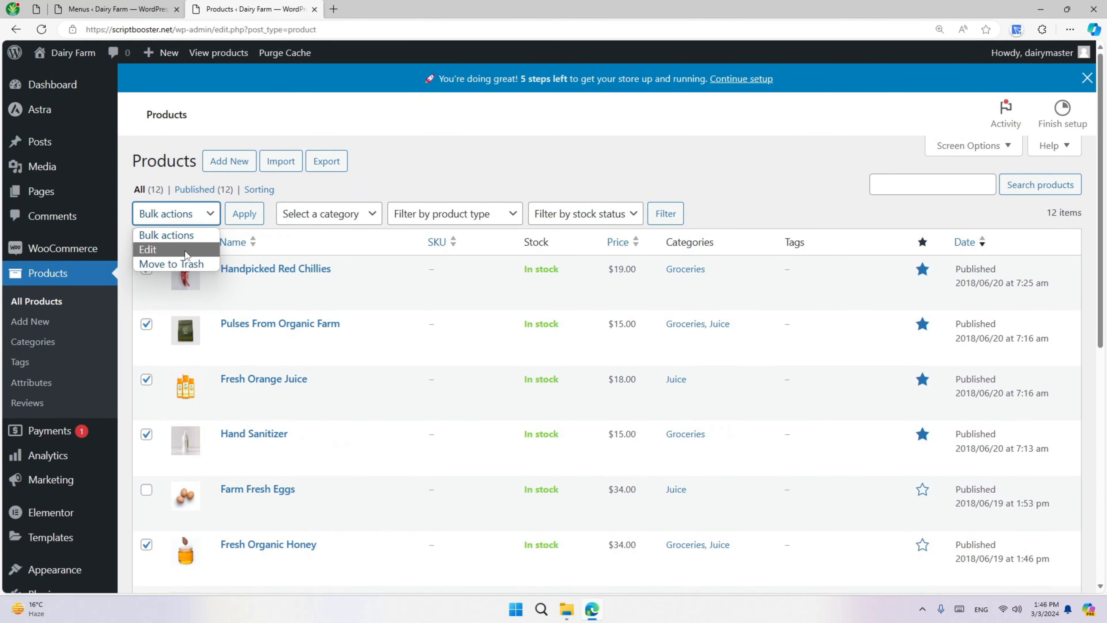
left_click(183, 264)
left_click(245, 214)
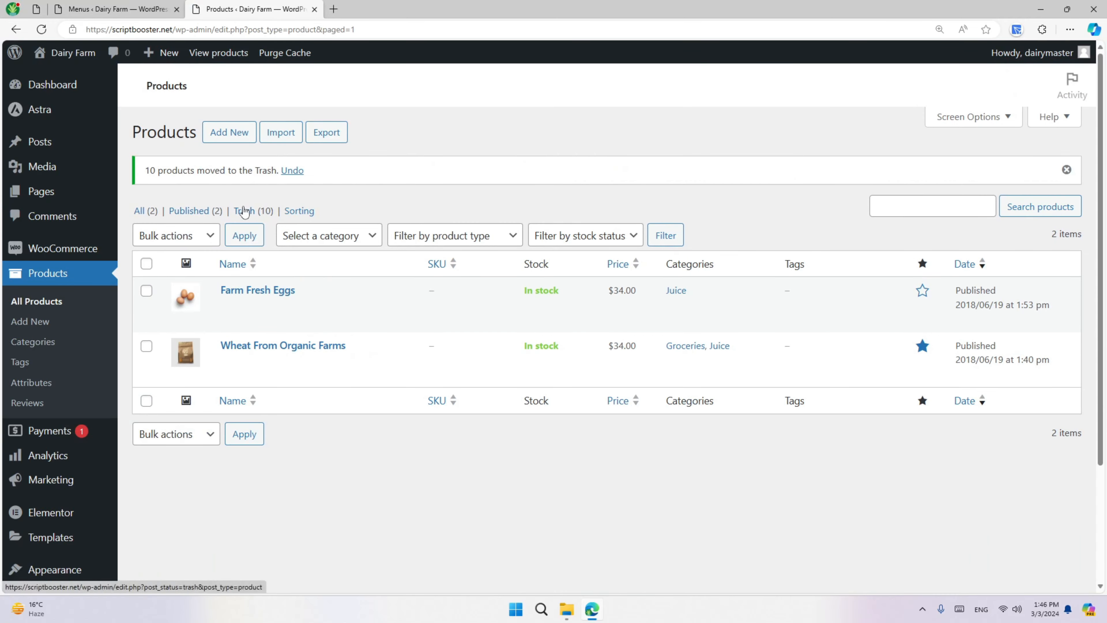
- In Trash, select all items, apply Delete Permanently, then return to All products
left_click(251, 210)
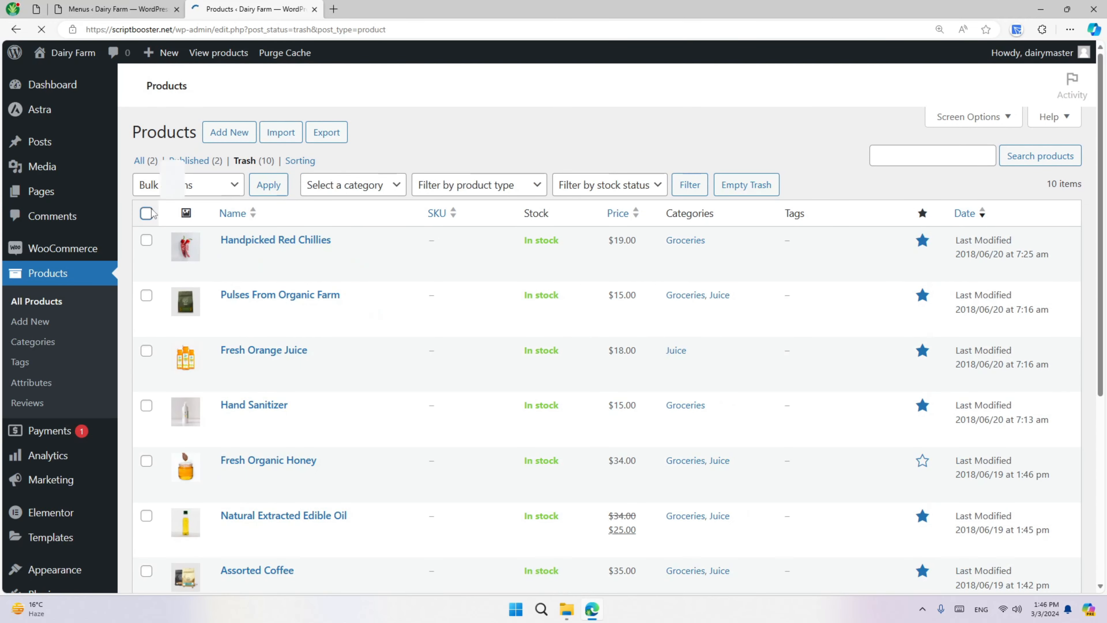
left_click(146, 212)
left_click(161, 192)
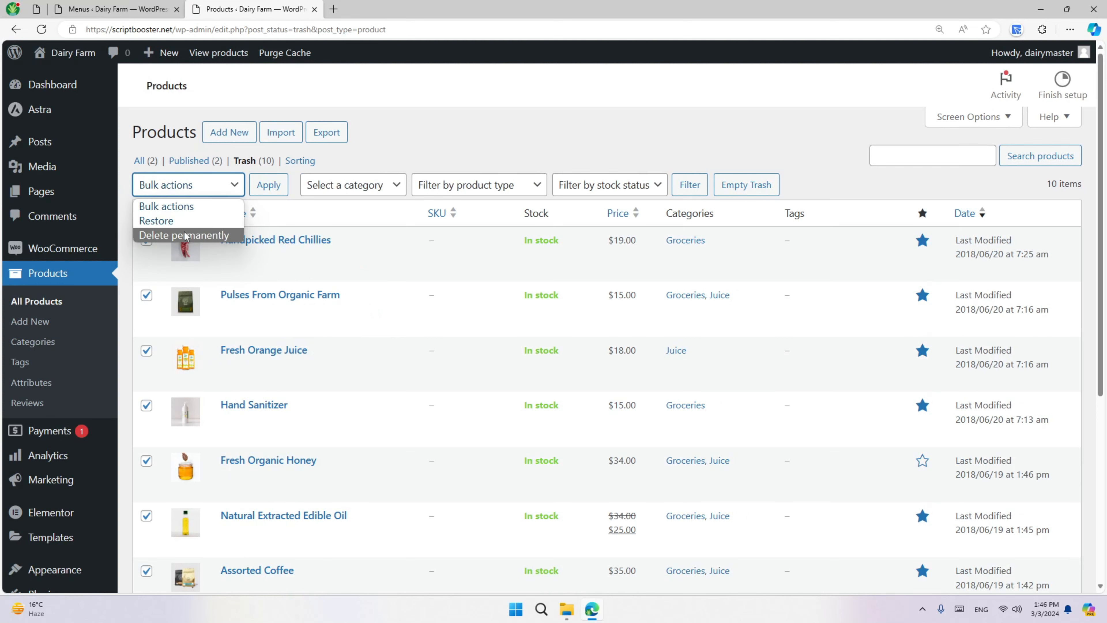
left_click(190, 223)
left_click(269, 207)
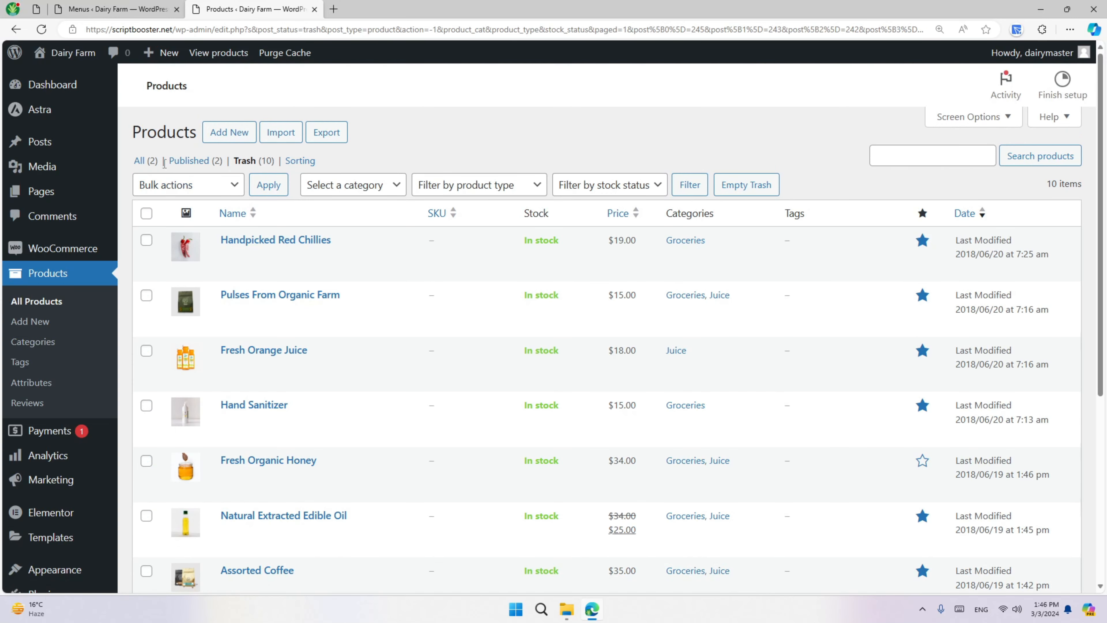
left_click(143, 164)
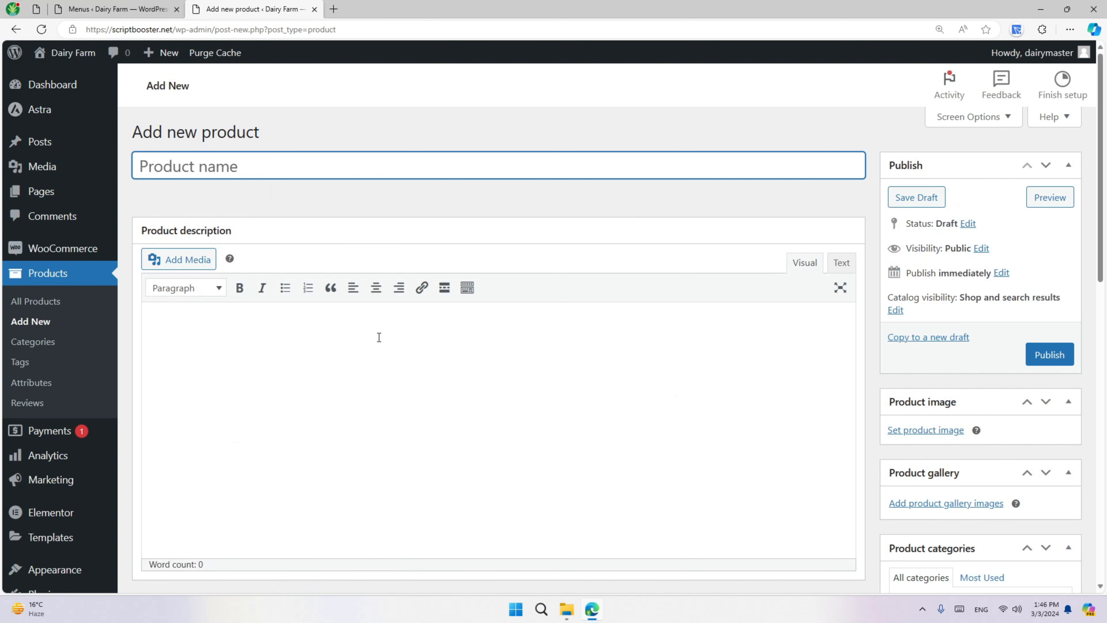
- Type 'Milk' into the new product's title and check the Inventory SKU field
type("Milk Cream - 1 Liter")
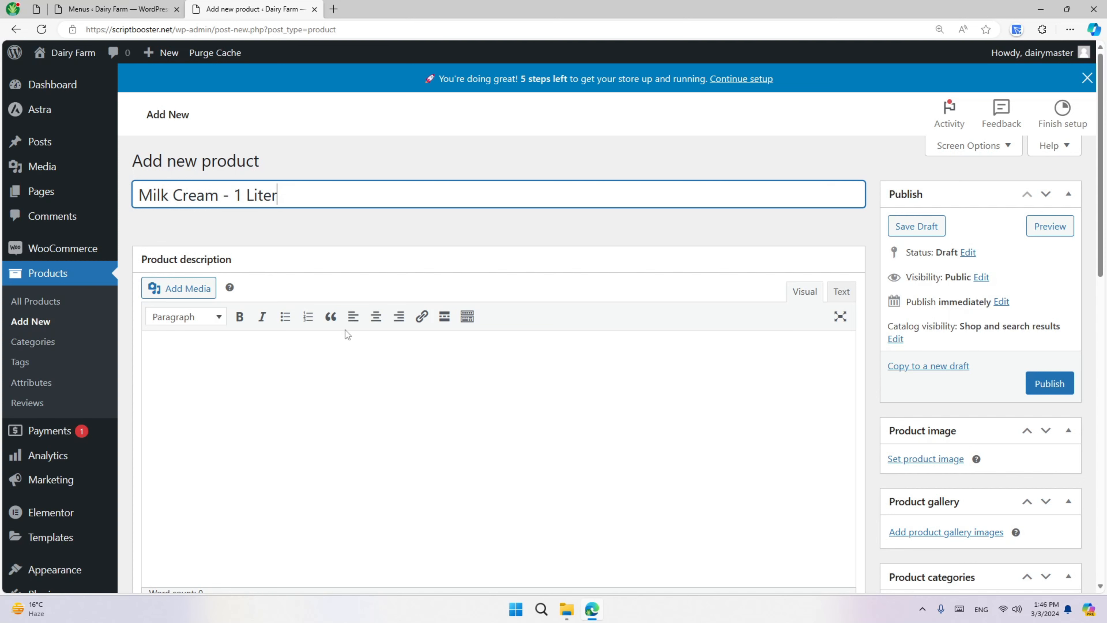
scroll(529, 292, "down", 8)
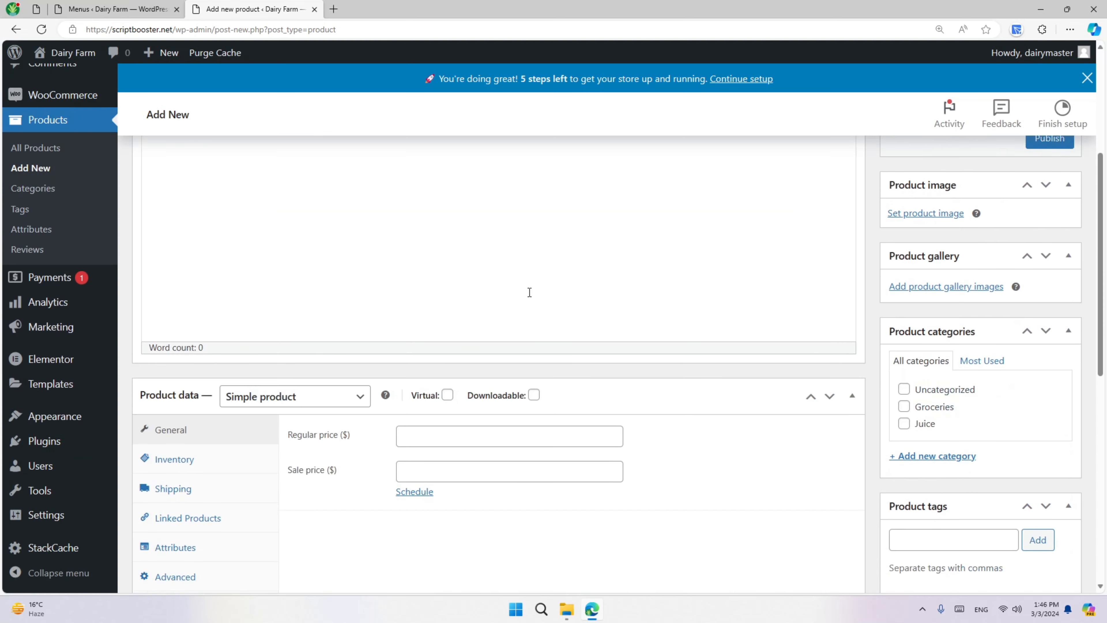
left_click(211, 295)
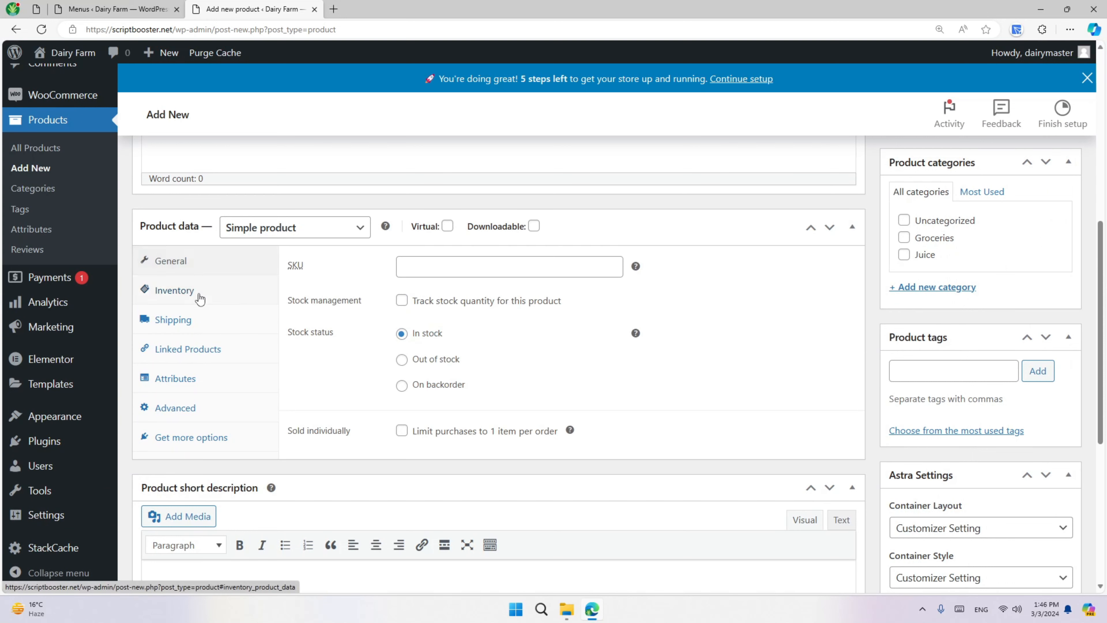
left_click(440, 274)
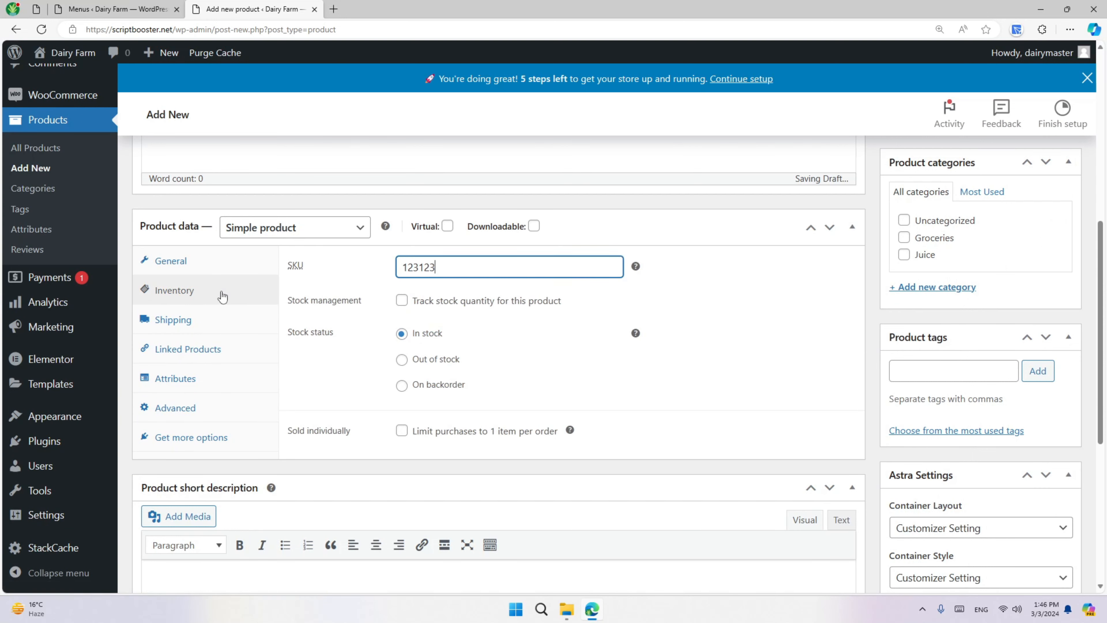
- Keep no shipping class and set the shipping weight to 1 kg
left_click(214, 327)
left_click(476, 348)
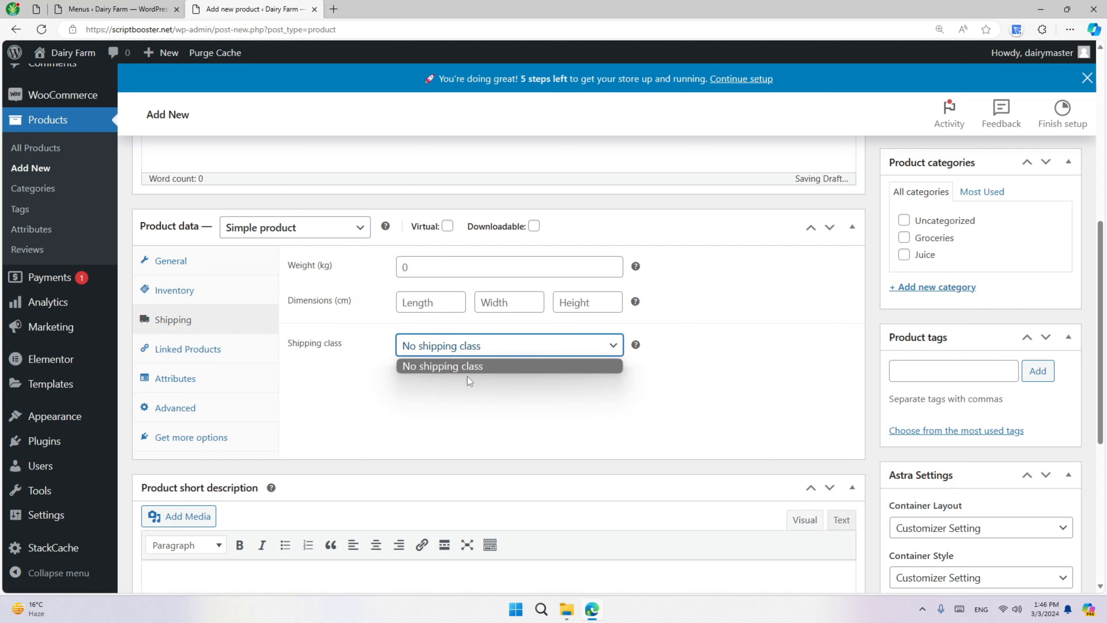
left_click(467, 376)
left_click(464, 349)
left_click(410, 345)
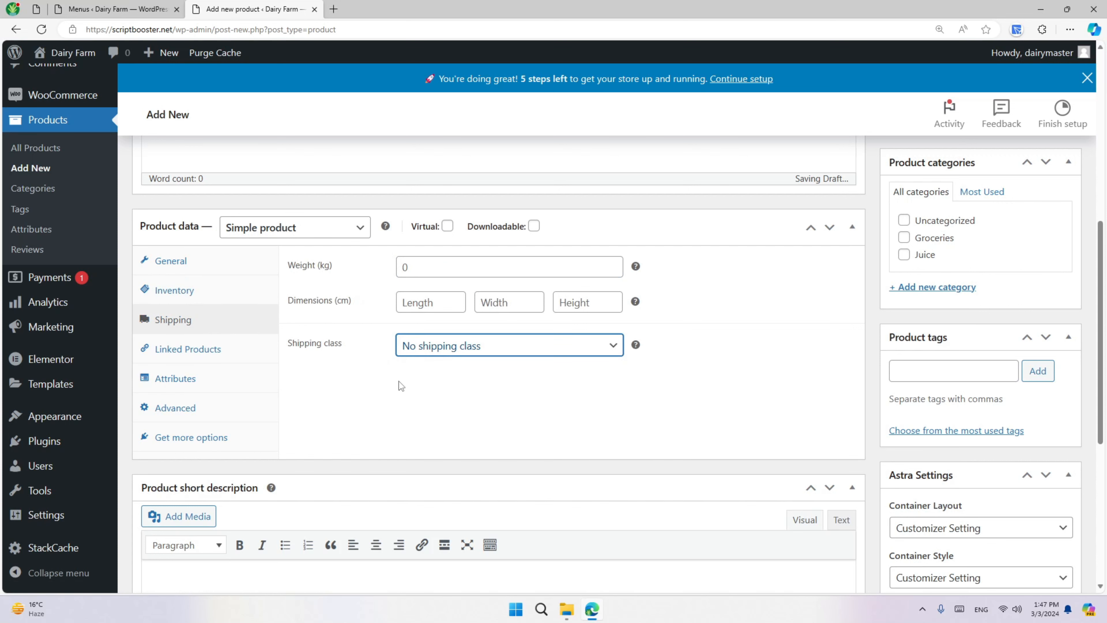
left_click(426, 267)
type("1")
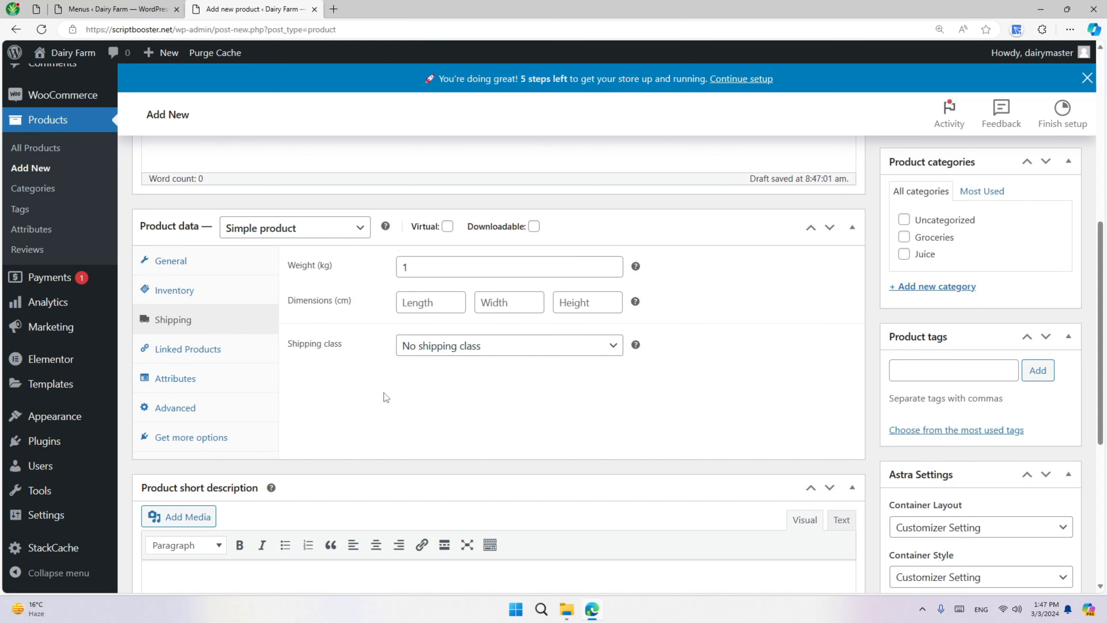
- Review the Linked Products, Attributes and Advanced product data sections
left_click(215, 352)
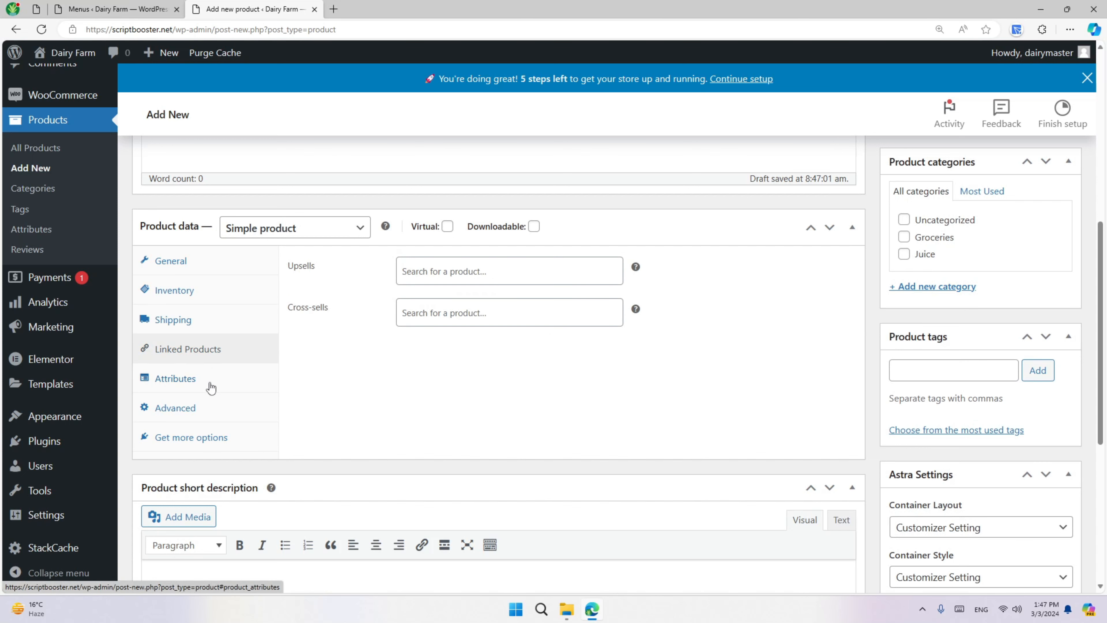
left_click(211, 380)
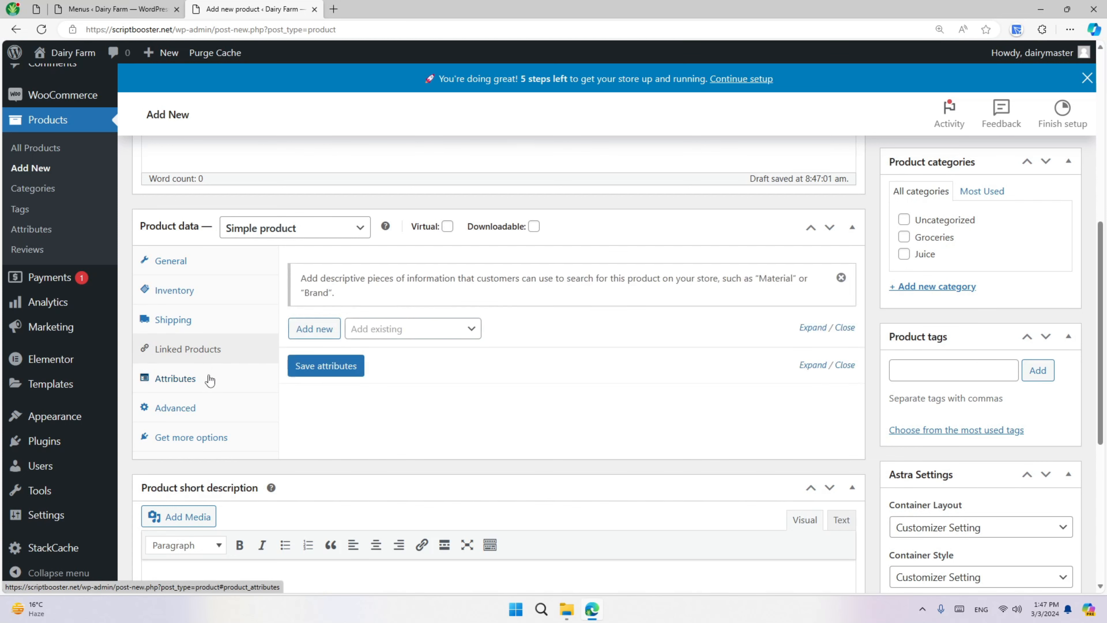
left_click(224, 419)
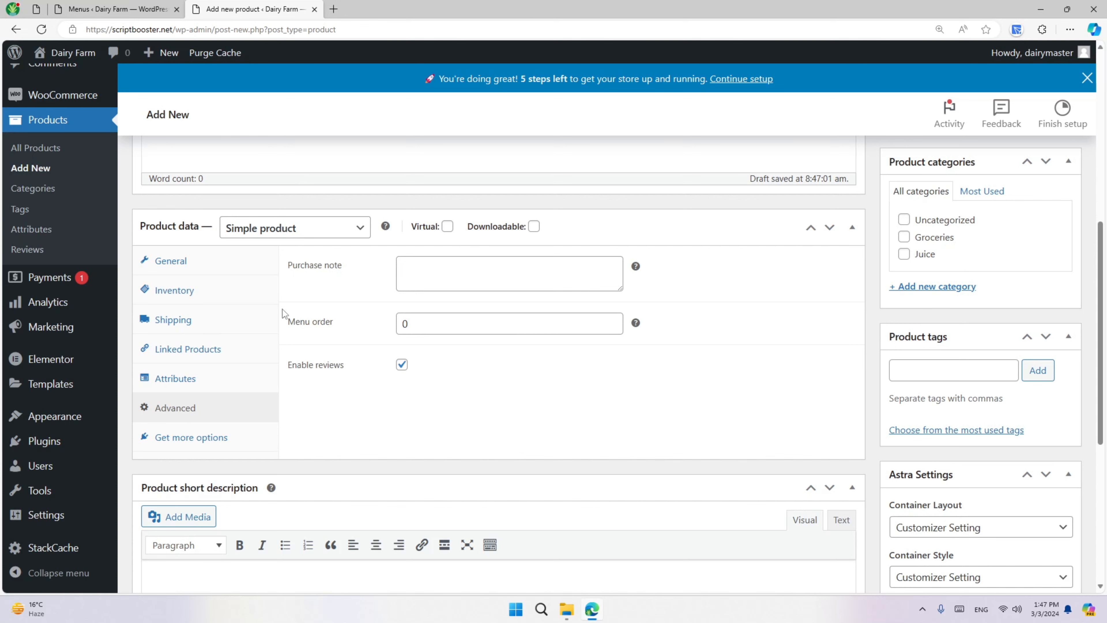
- Copy the words 'Milk Cream' from the product title
scroll(321, 332, "down", 3)
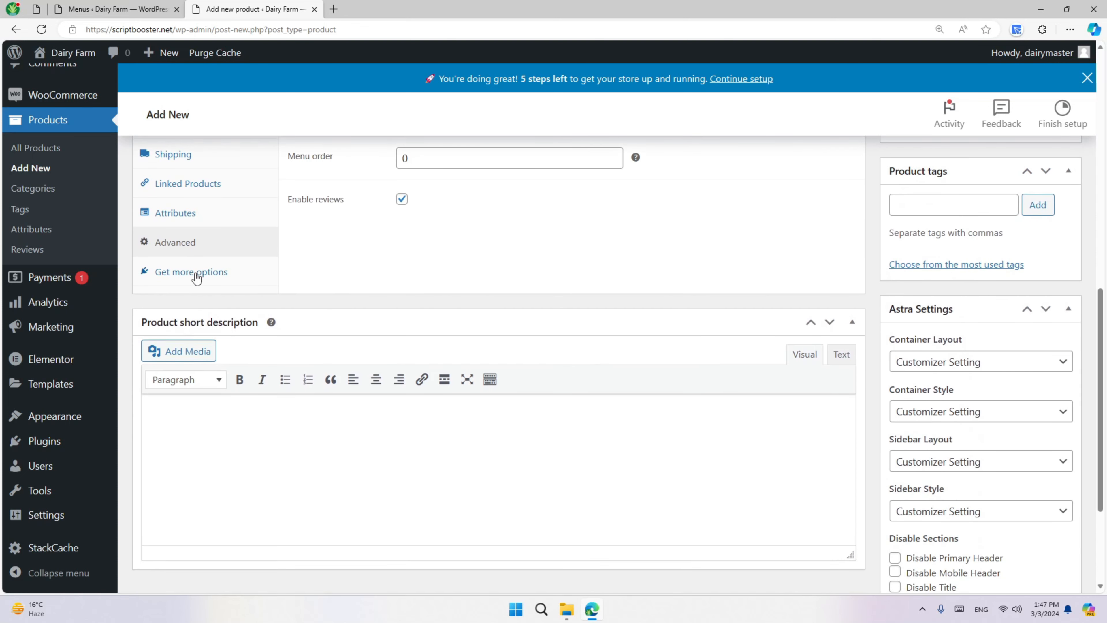
scroll(218, 331, "down", 2)
left_click(248, 347)
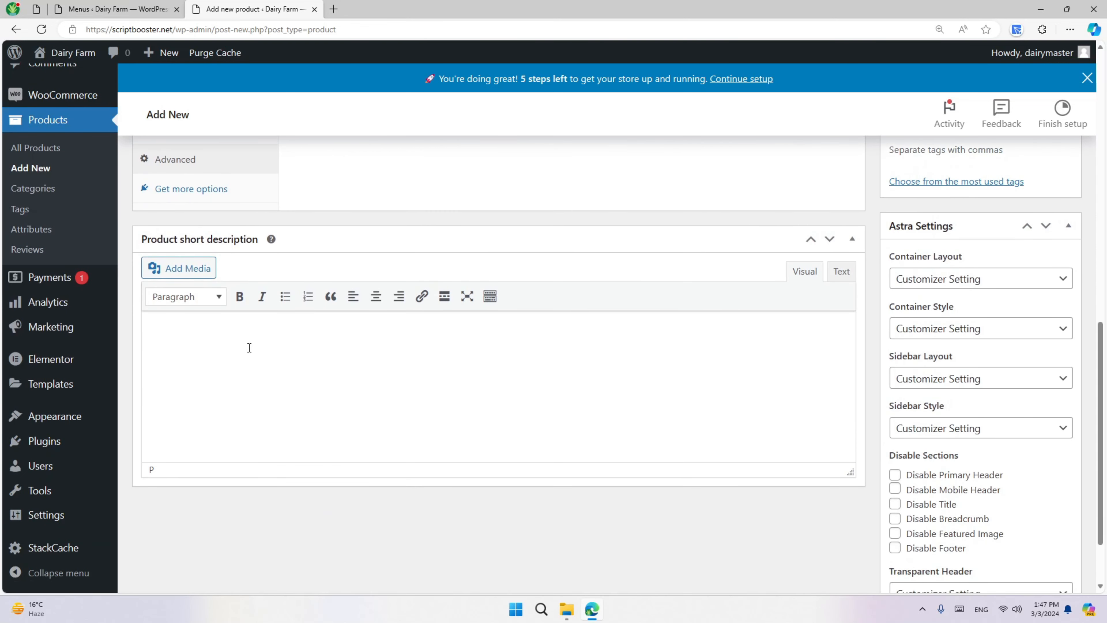
scroll(249, 348, "up", 3)
scroll(279, 412, "down", 2)
scroll(301, 432, "up", 7)
left_click(265, 391)
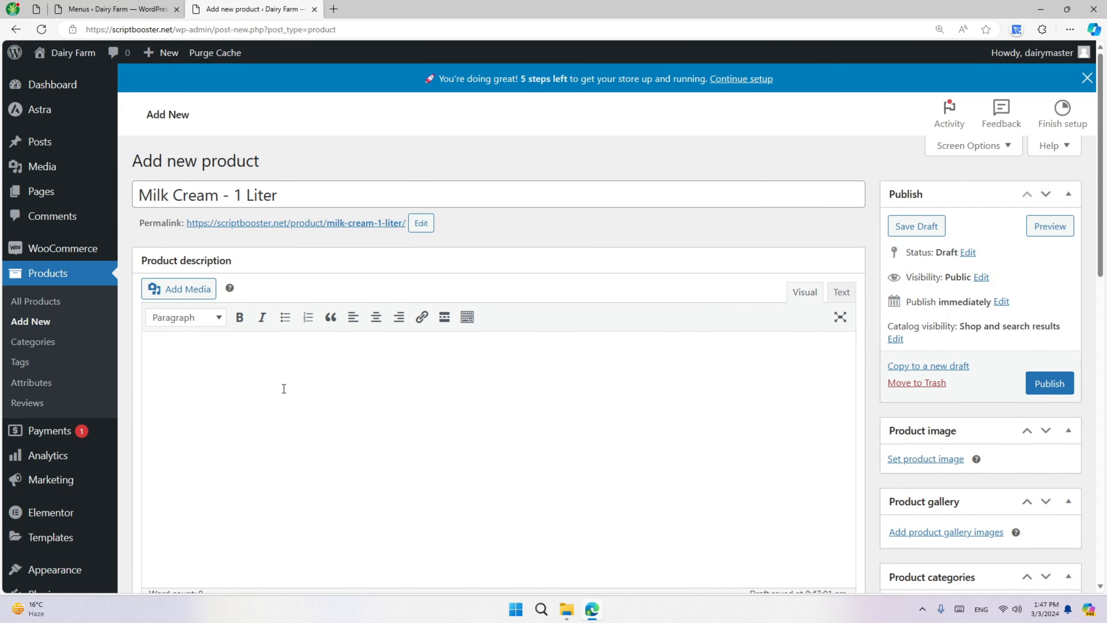
left_click_drag(227, 194, 135, 194)
key("ctrl+c")
- Search Google for 'Milk Cream' in a new tab and select the Wikipedia cream snippet
key("ctrl+t")
key("ctrl+v")
key("Return")
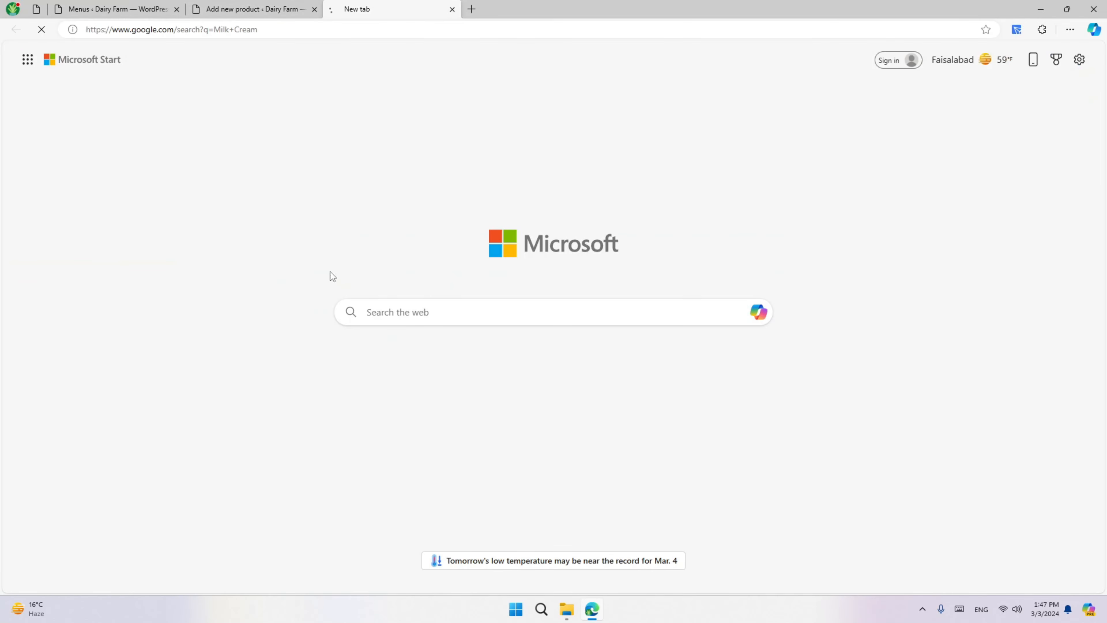
scroll(218, 272, "down", 8)
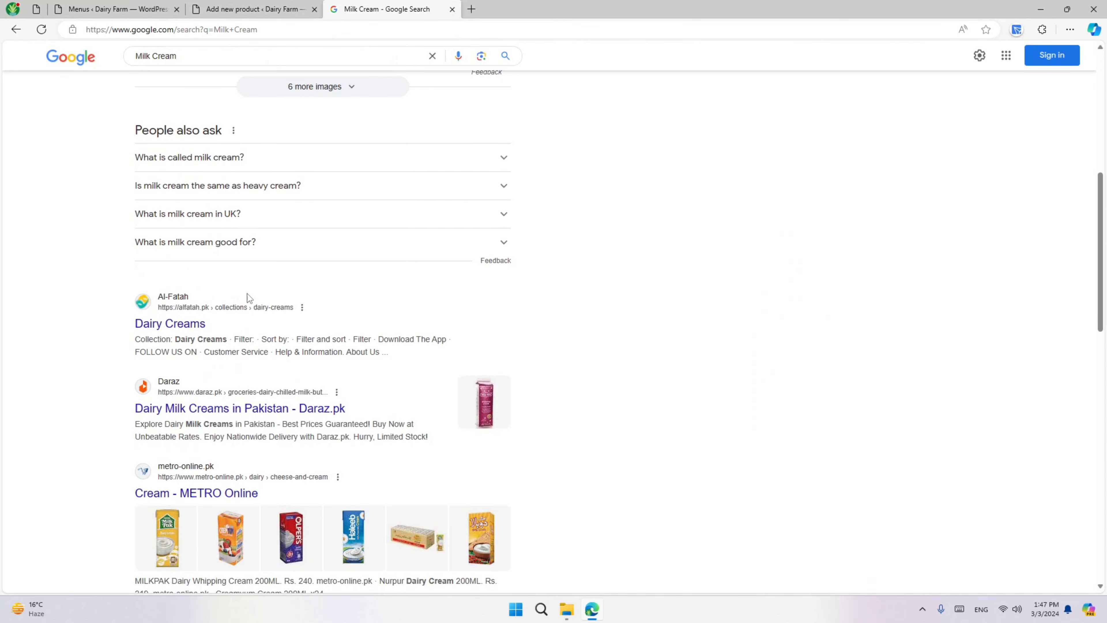
scroll(140, 336, "down", 8)
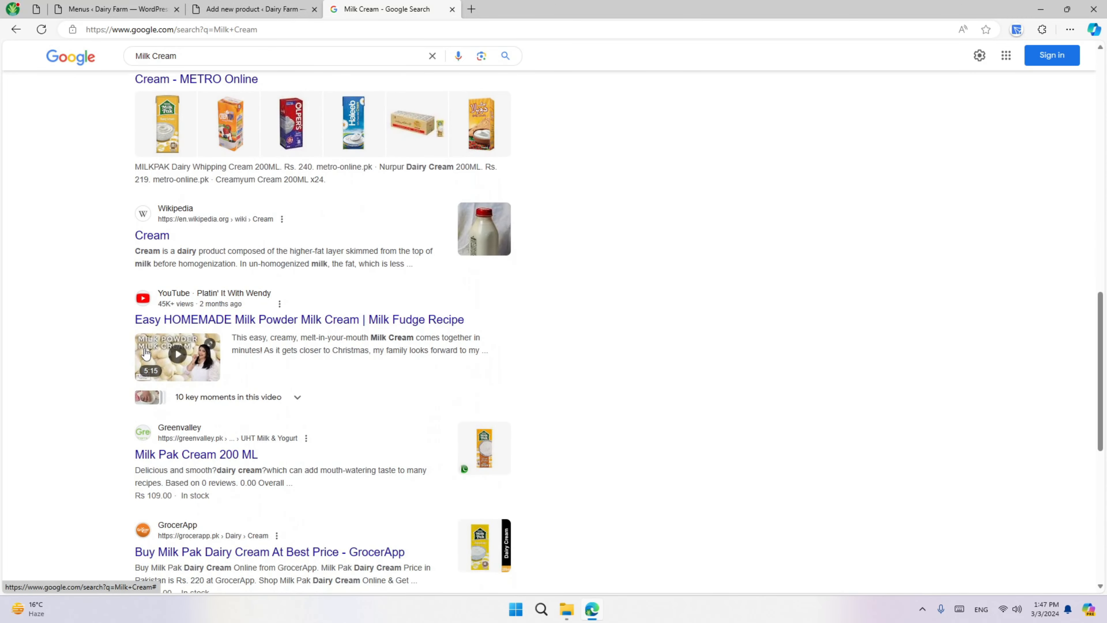
left_click_drag(131, 251, 403, 267)
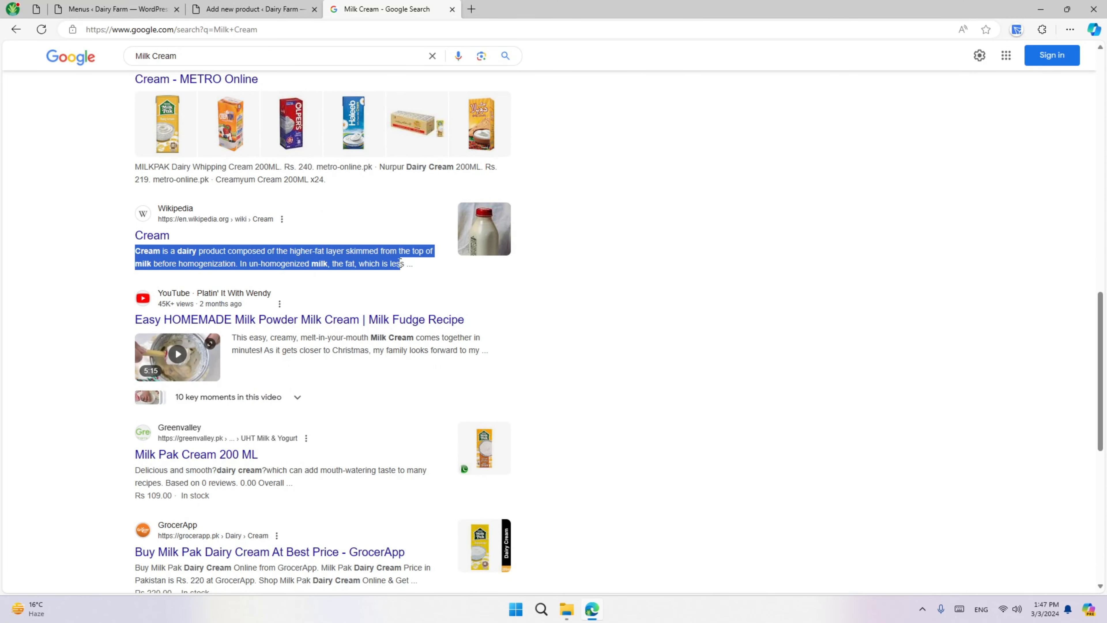
- Paste the Wikipedia cream definition into the Milk Cream product description
left_click(270, 9)
left_click(291, 447)
key("ctrl+v")
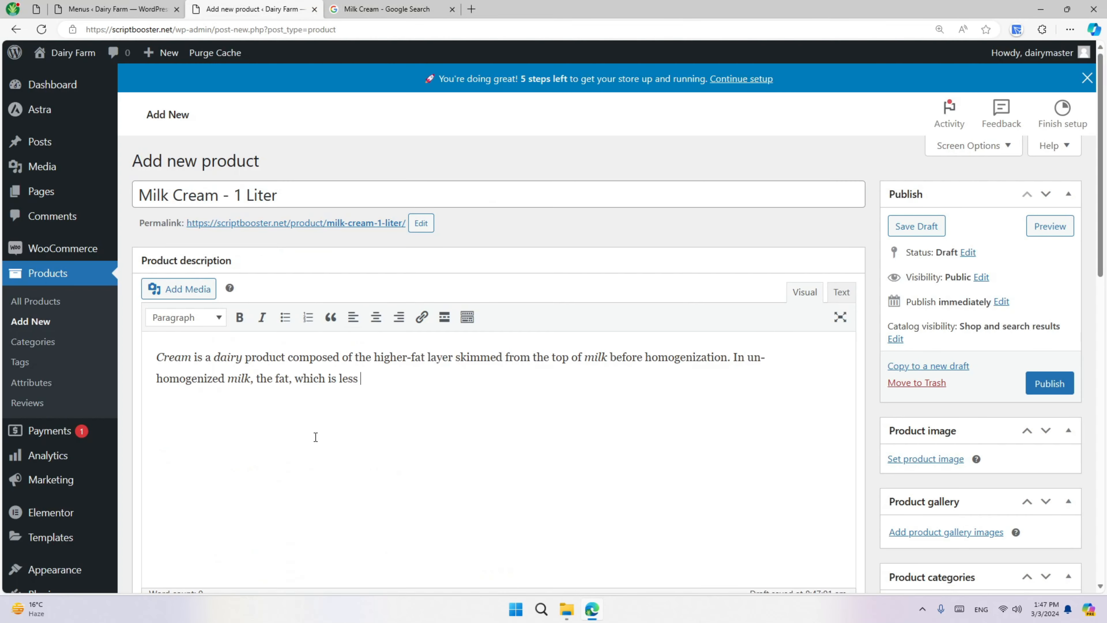
- Re-paste the description as plain text in the HTML view and delete its trailing words
key("ctrl+a")
left_click(835, 291)
left_click(616, 376)
key("ctrl+a")
key("ctrl+v")
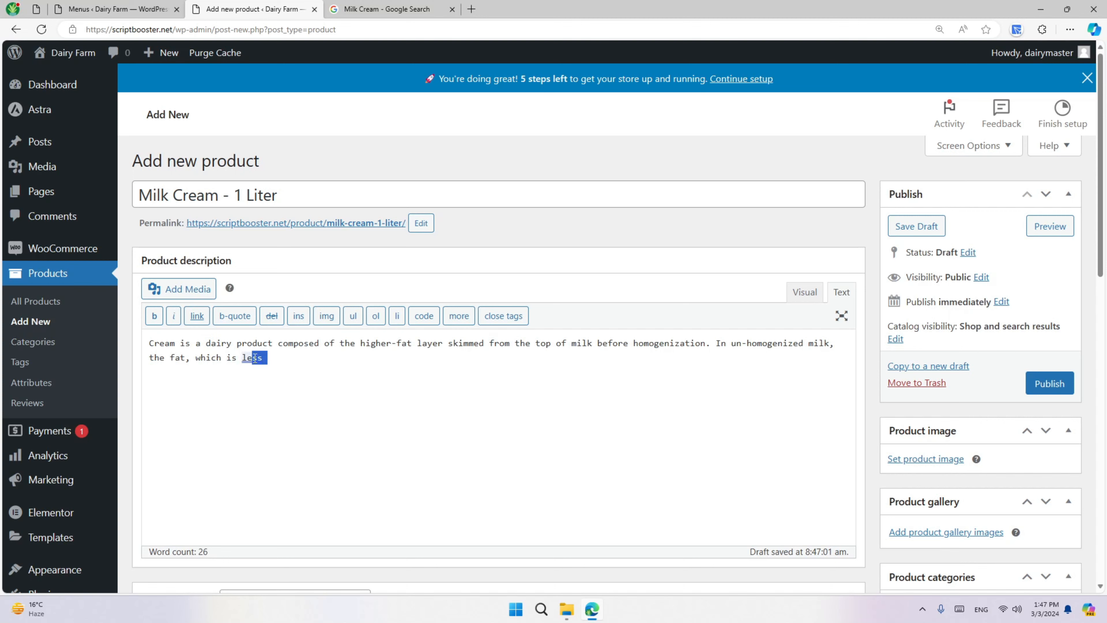
left_click_drag(255, 358, 186, 358)
key("BackSpace")
left_click(795, 291)
scroll(381, 437, "down", 4)
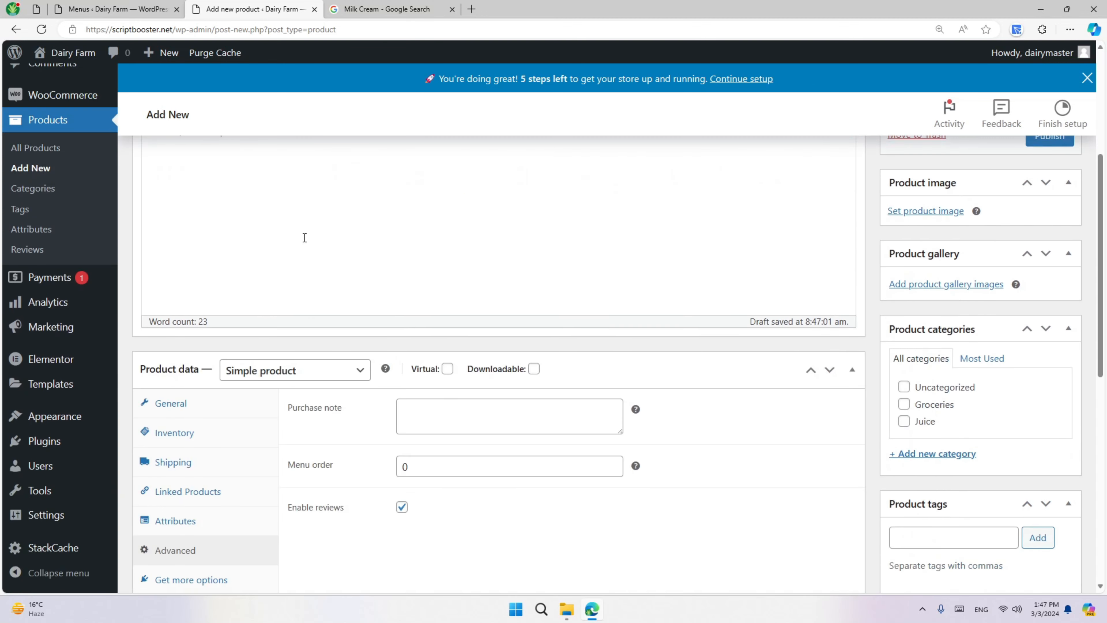
scroll(321, 207, "up", 3)
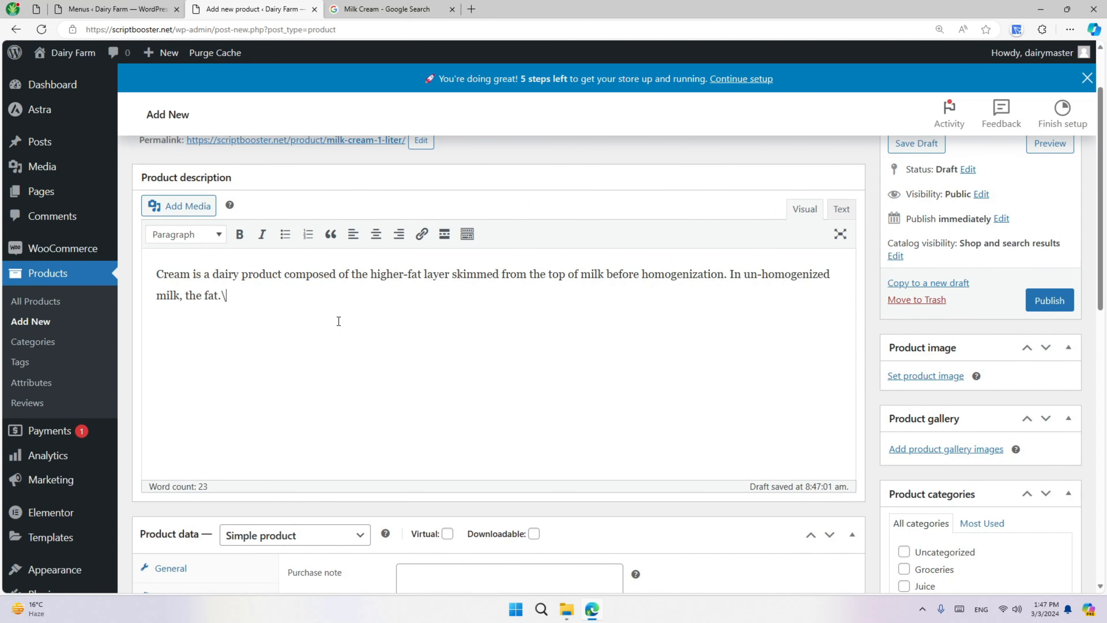
key("Return")
scroll(338, 321, "up", 1)
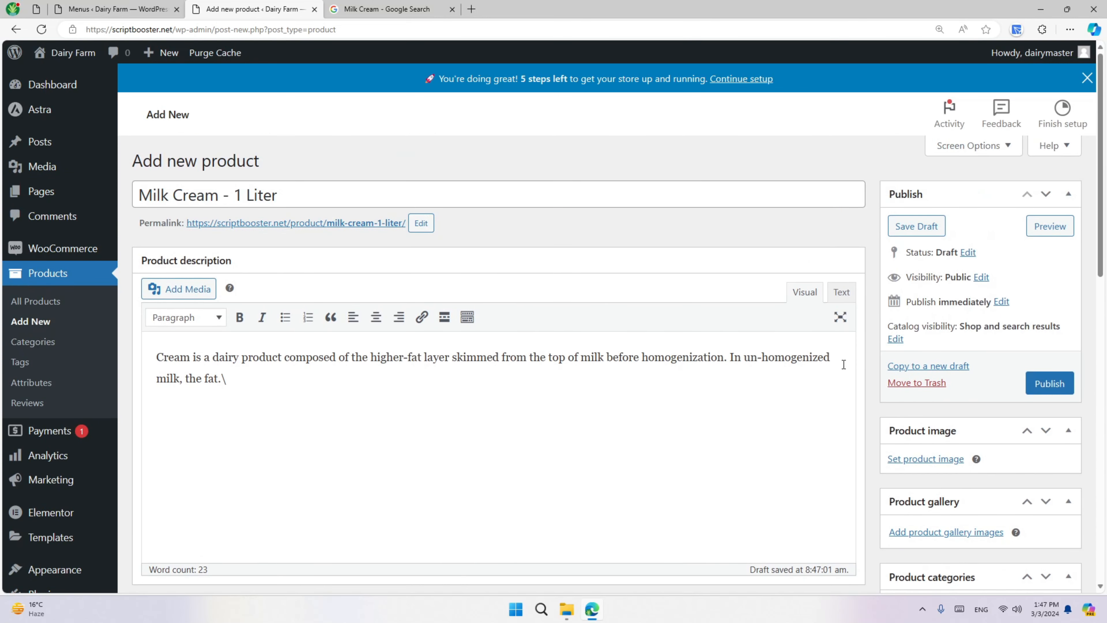
scroll(878, 439, "down", 2)
- Set the milk cream bottle picture from the media library as the product image
left_click(920, 378)
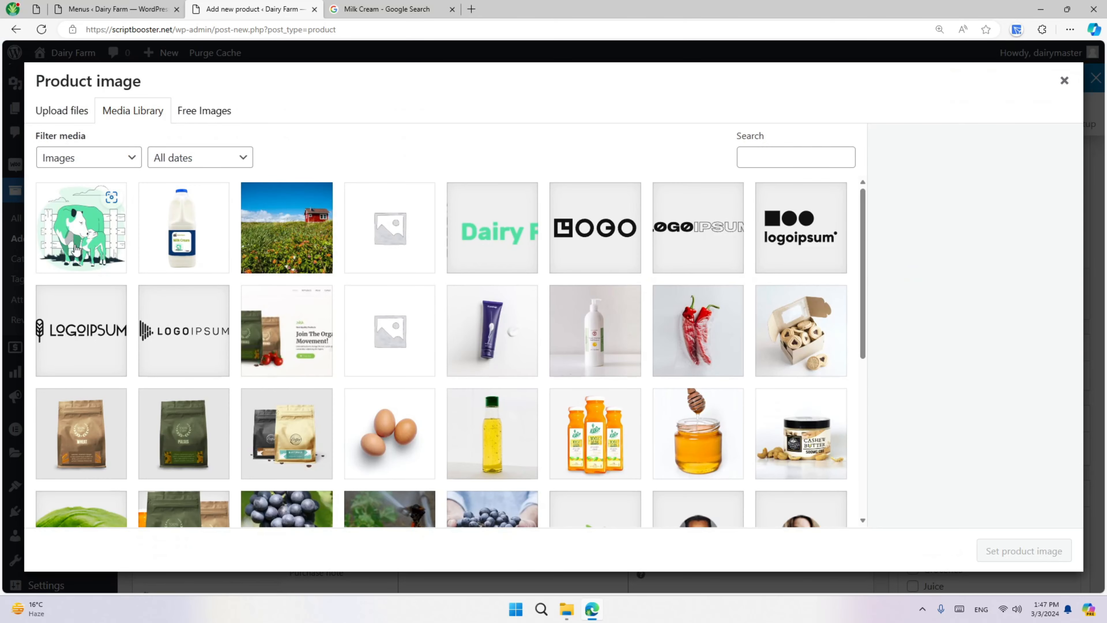
left_click(165, 241)
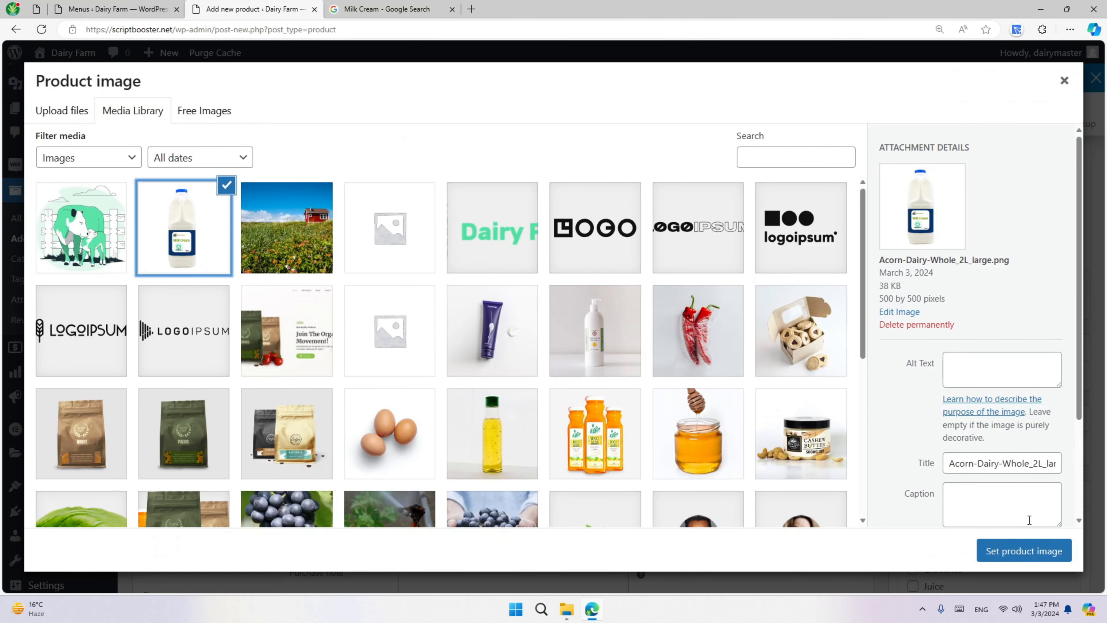
left_click(1015, 553)
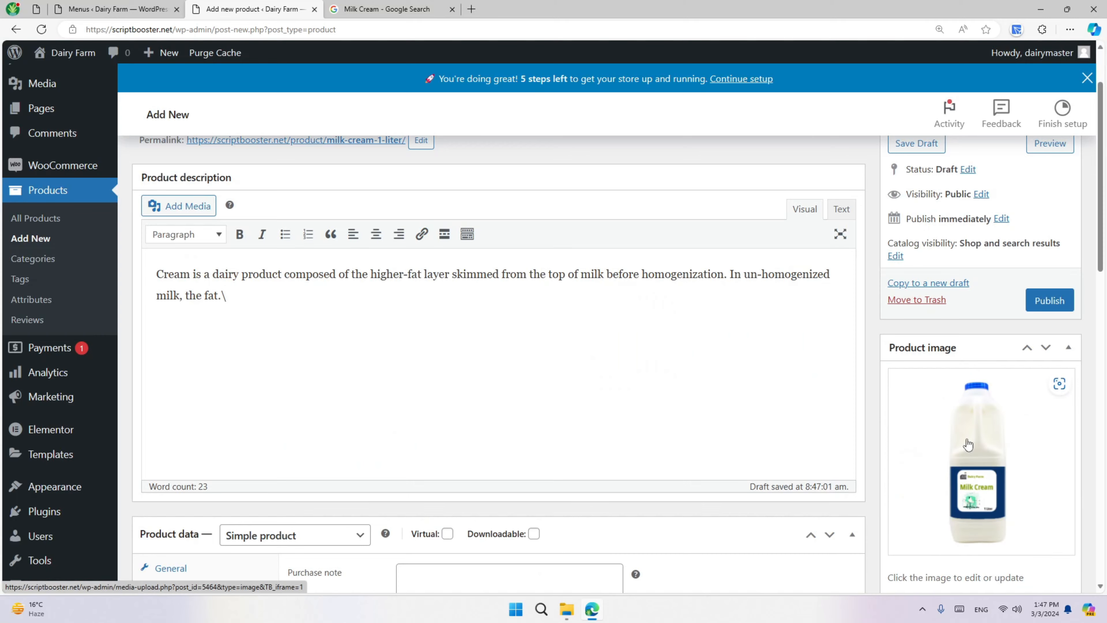
scroll(954, 379, "down", 5)
scroll(952, 364, "up", 3)
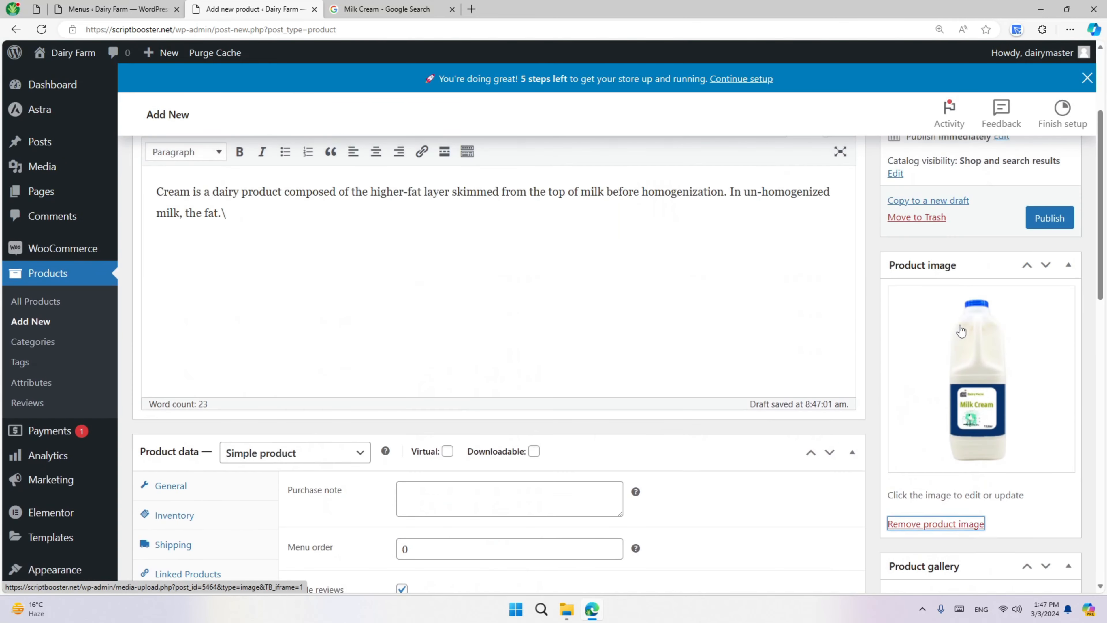
left_click(928, 293)
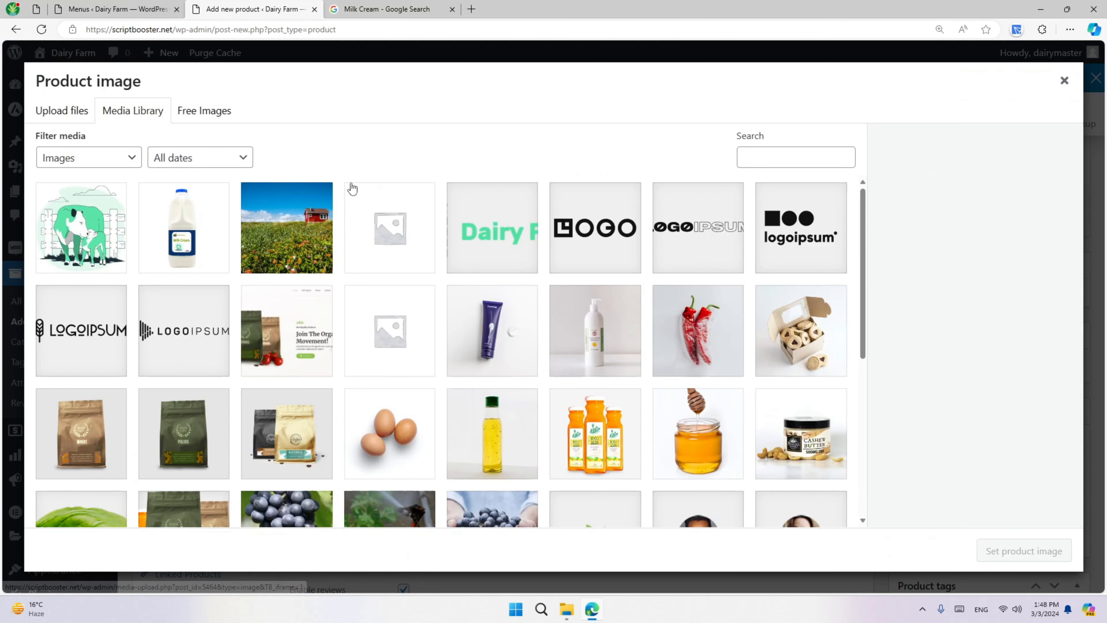
left_click(61, 104)
left_click(107, 118)
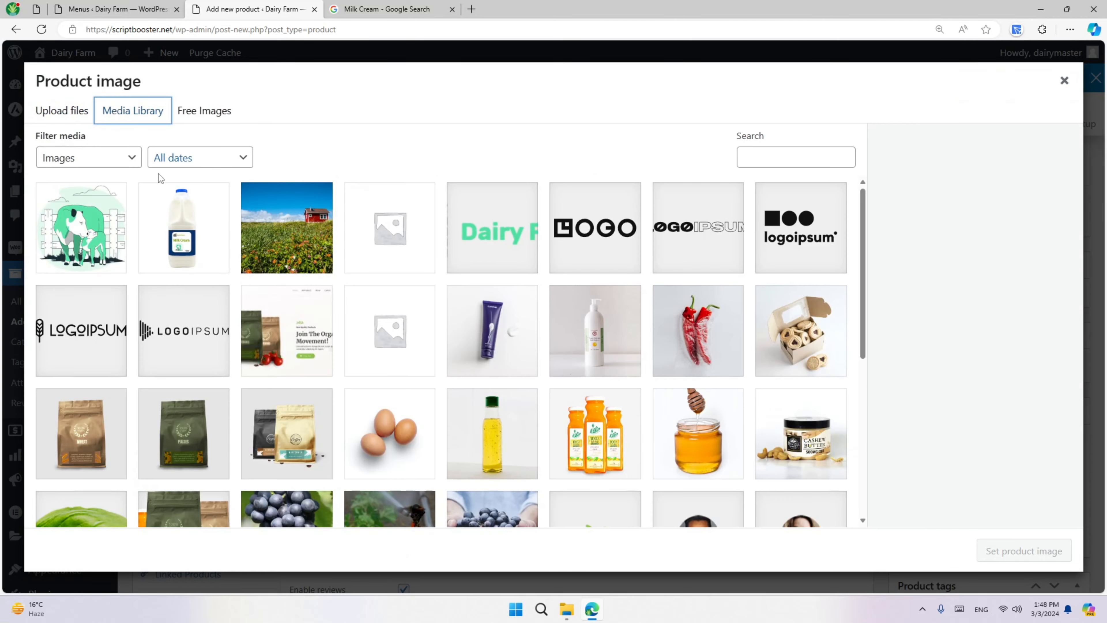
left_click(163, 239)
left_click(1015, 550)
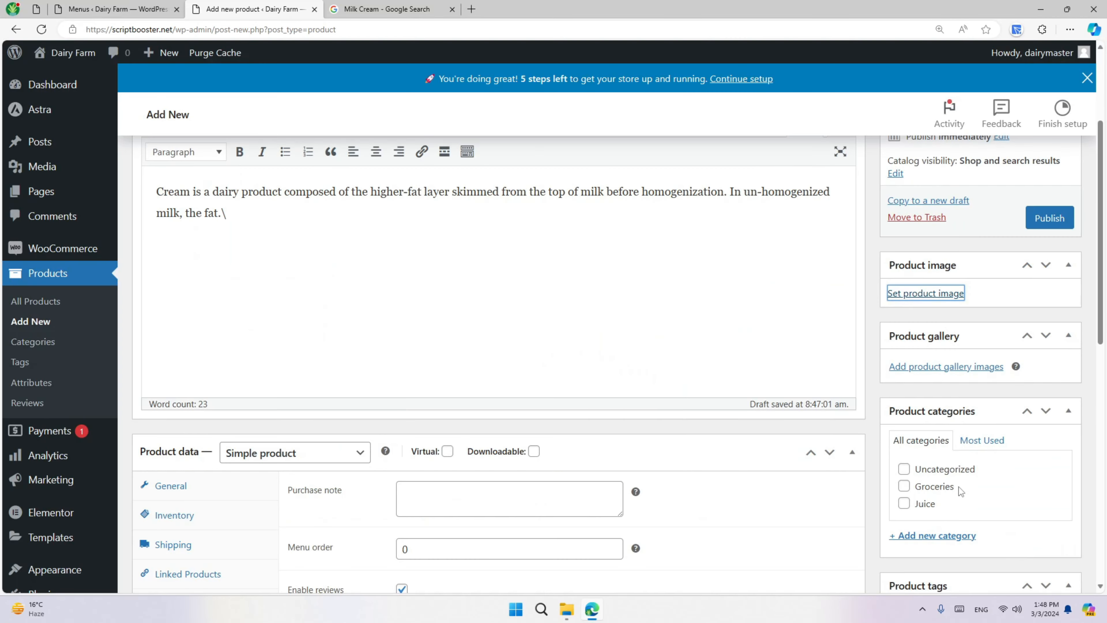
scroll(912, 412, "down", 3)
scroll(912, 505, "down", 5)
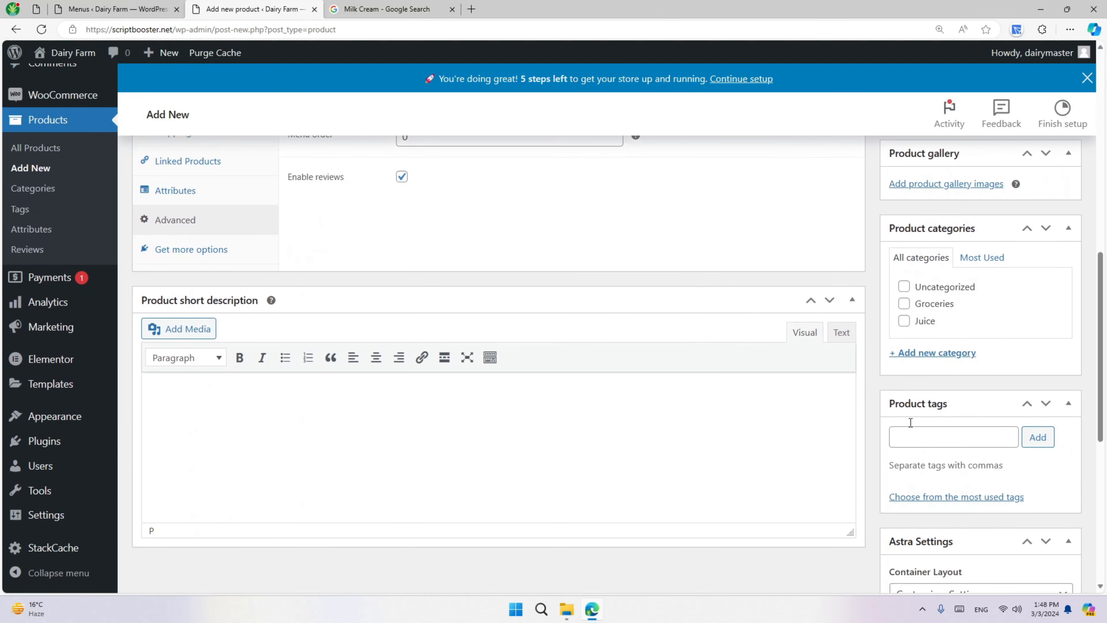
- Create a Milk Products product category and tick it for Milk Cream - 1 Liter
left_click(928, 352)
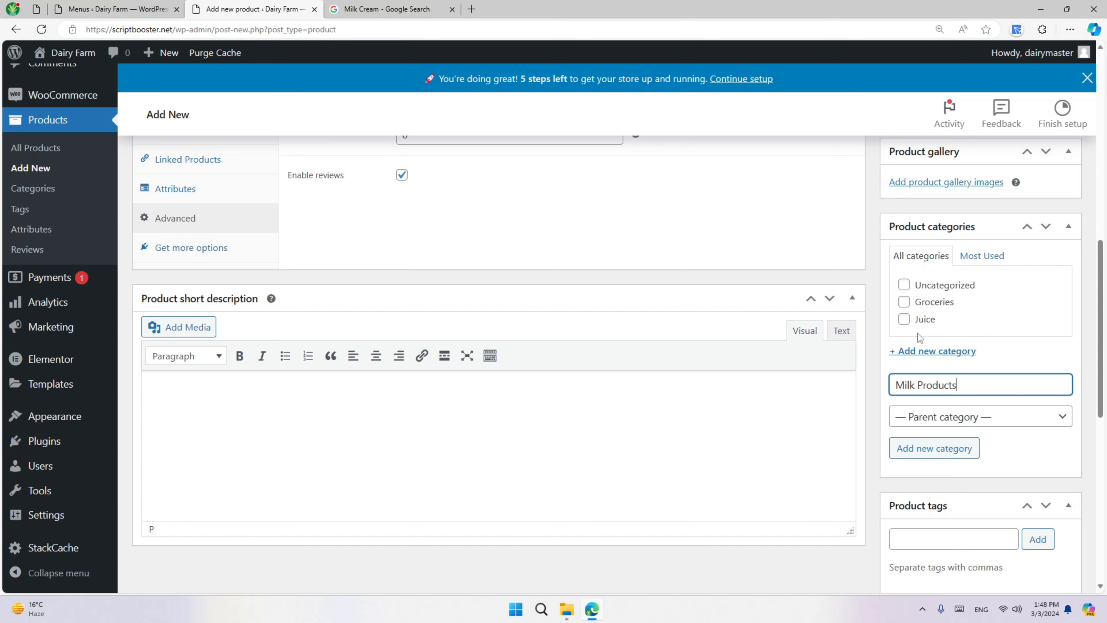
left_click(933, 441)
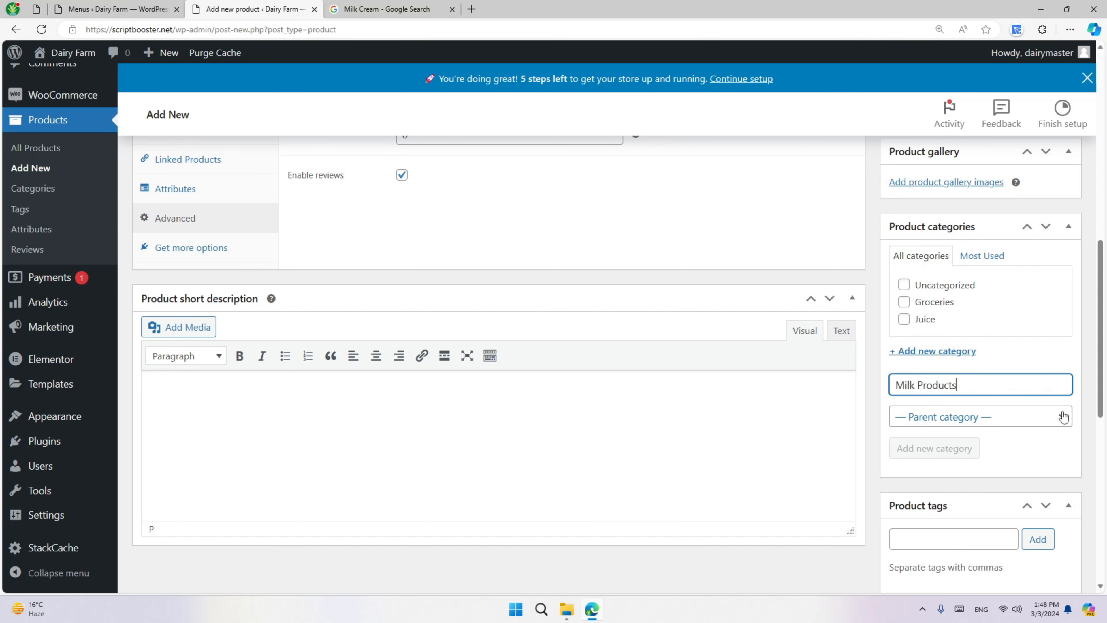
scroll(985, 380, "down", 7)
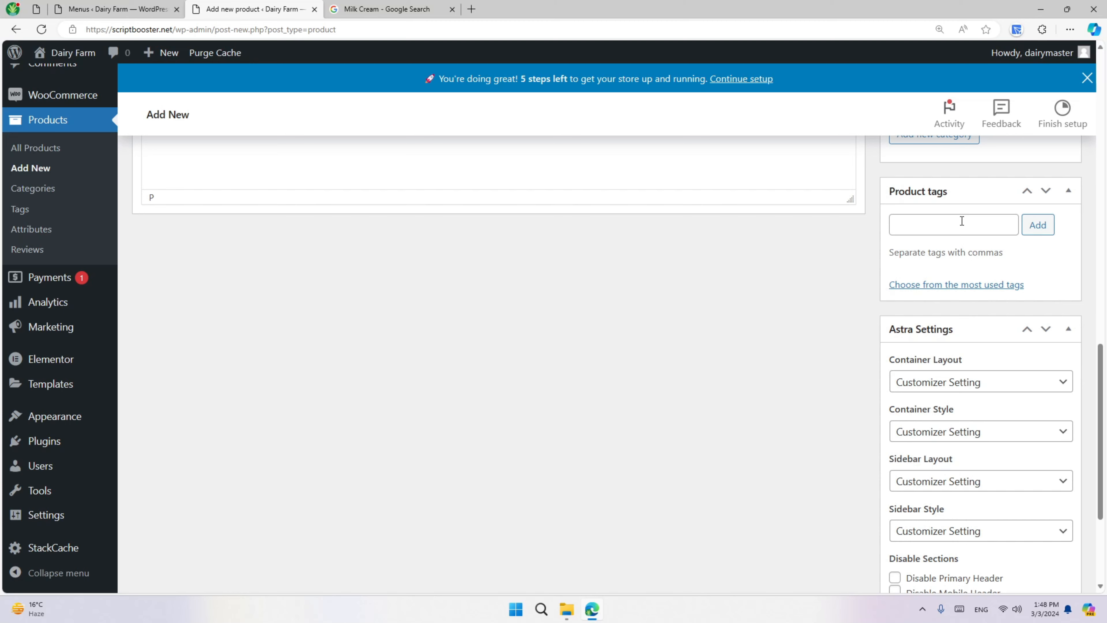
scroll(963, 268, "down", 4)
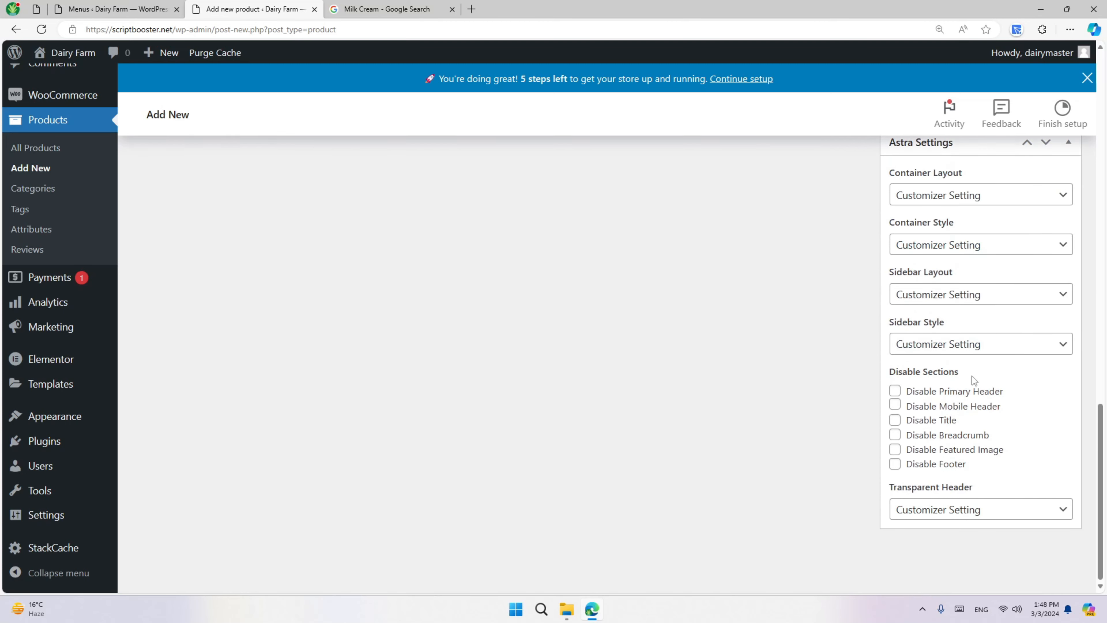
scroll(972, 376, "up", 9)
scroll(902, 419, "up", 10)
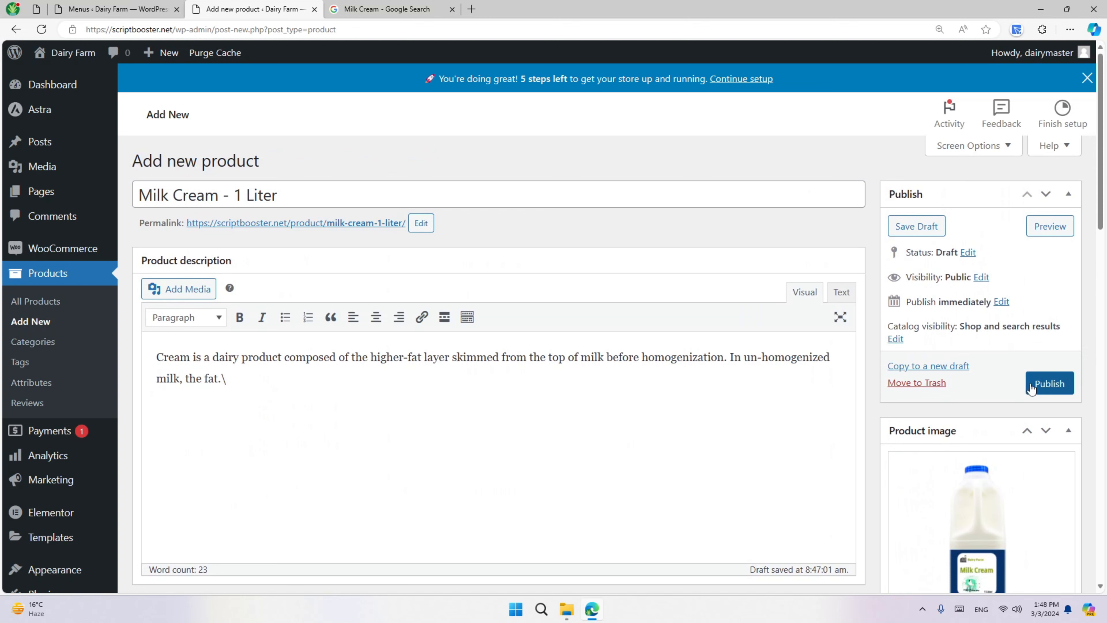
- Publish the Milk Cream - 1 Liter product
left_click(1040, 387)
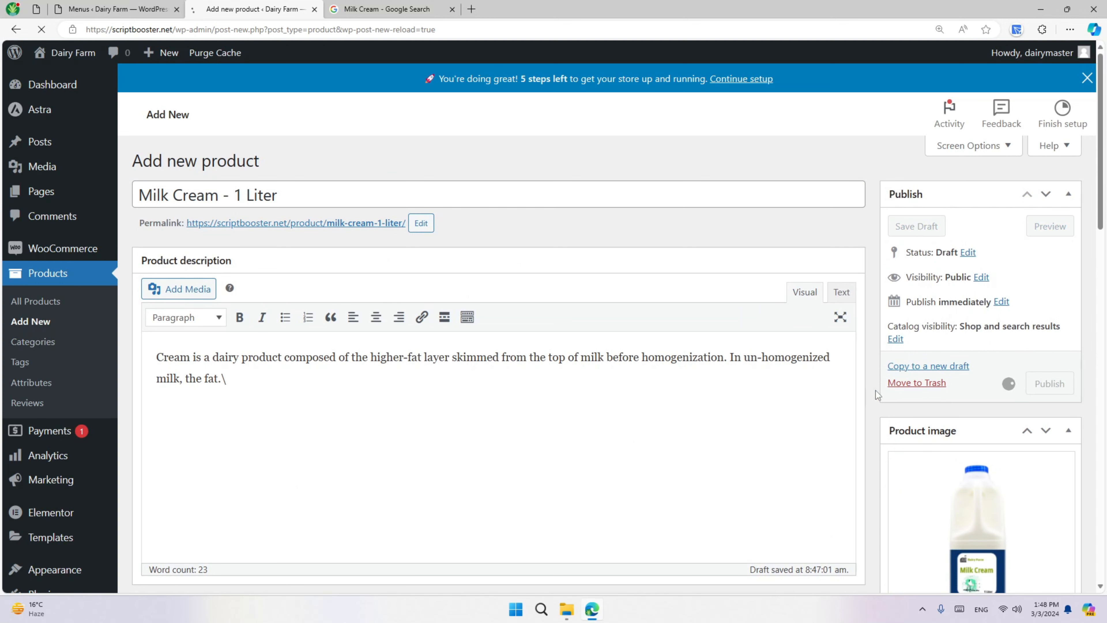
scroll(573, 304, "down", 5)
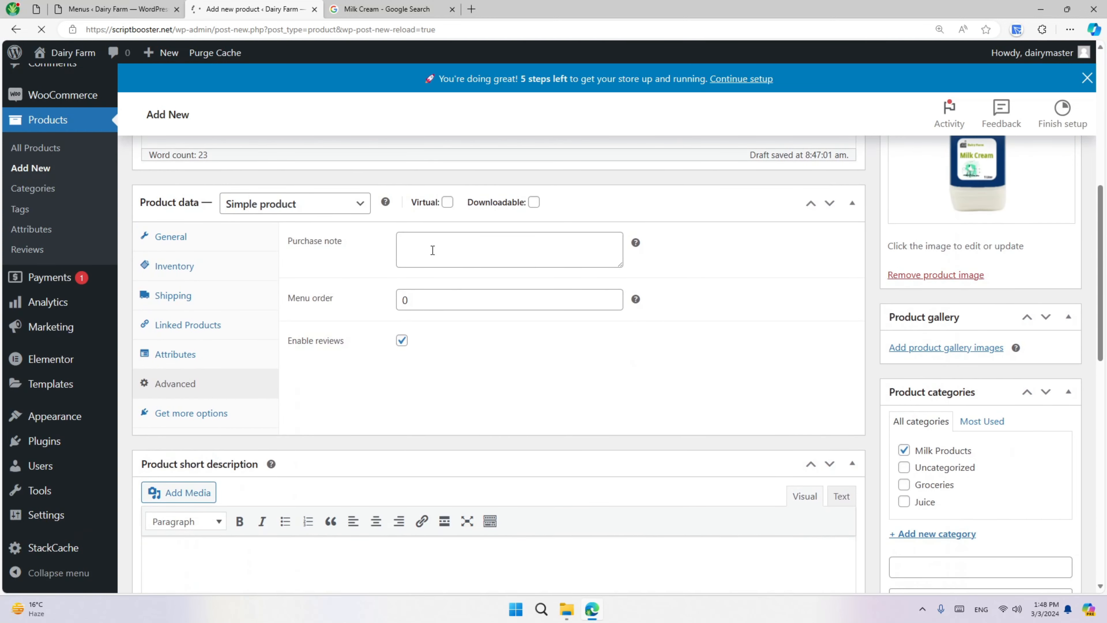
scroll(432, 250, "up", 4)
- Enter 9.99 as the regular price under Product data and update the product
left_click(281, 308)
scroll(309, 341, "down", 3)
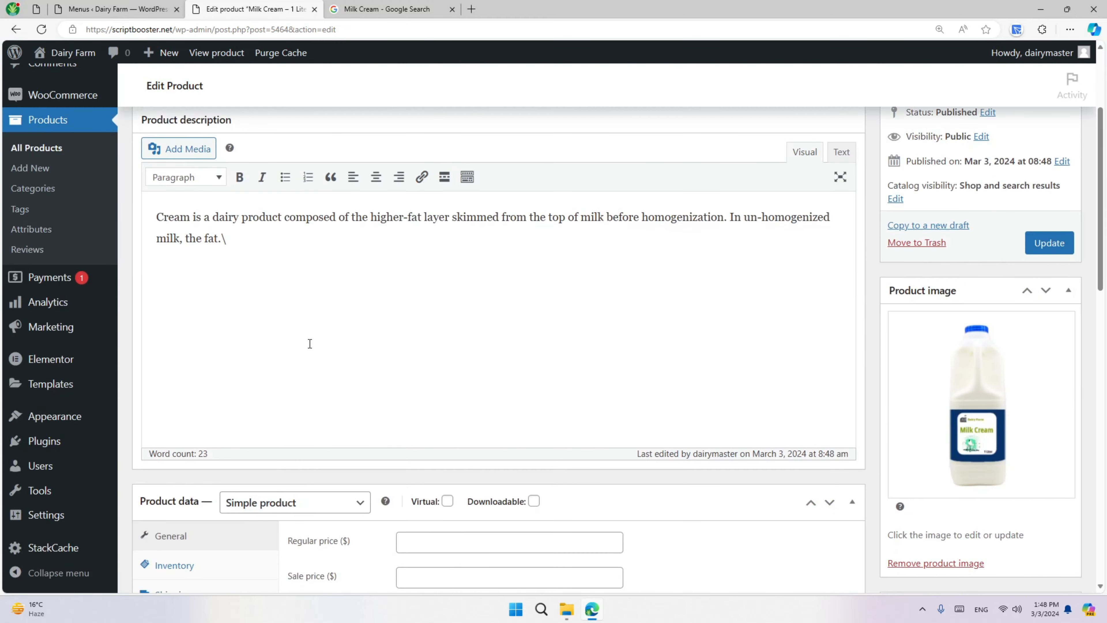
scroll(478, 426, "down", 5)
scroll(478, 427, "down", 2)
left_click(491, 206)
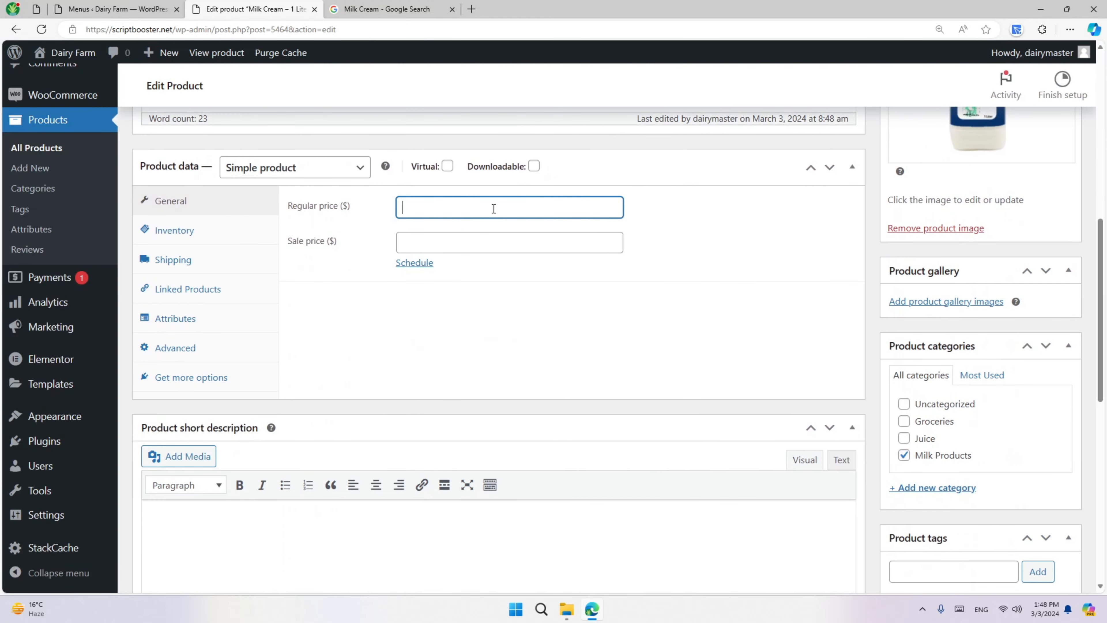
type("9.9")
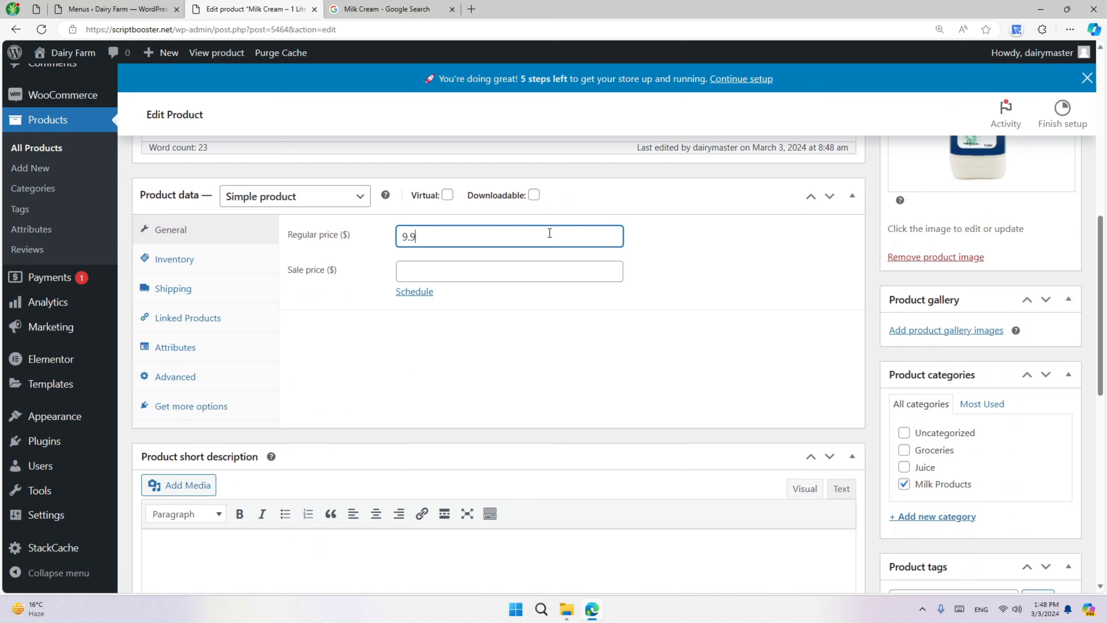
type("9")
scroll(549, 233, "up", 10)
left_click(1048, 434)
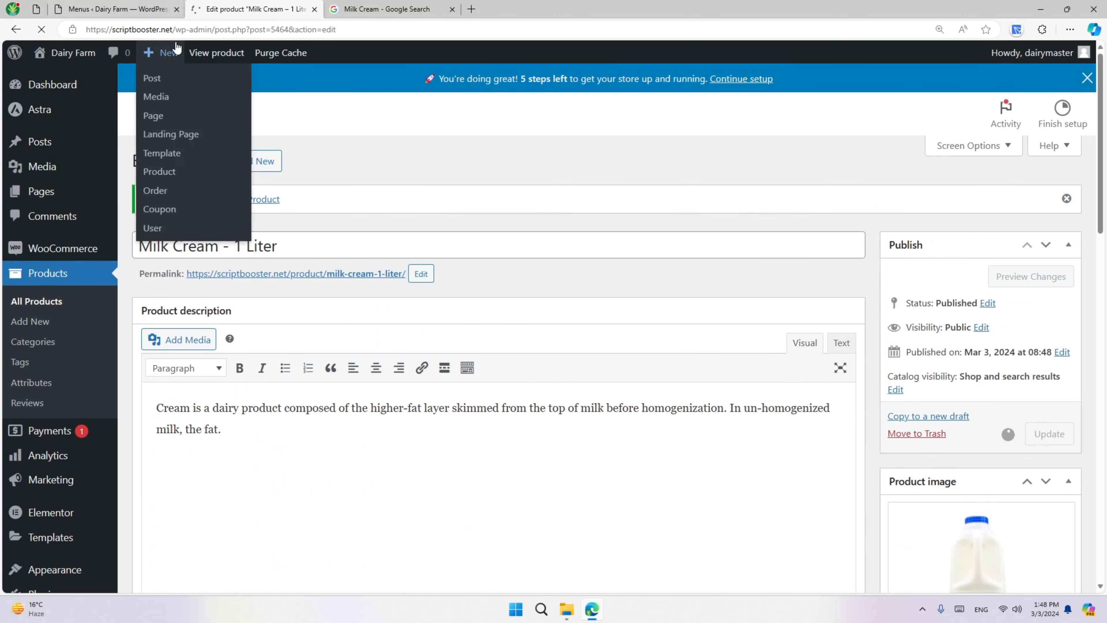
- Reload the site's home page to check changes and apply the featured products shortcode
left_click_drag(176, 29, 392, 9)
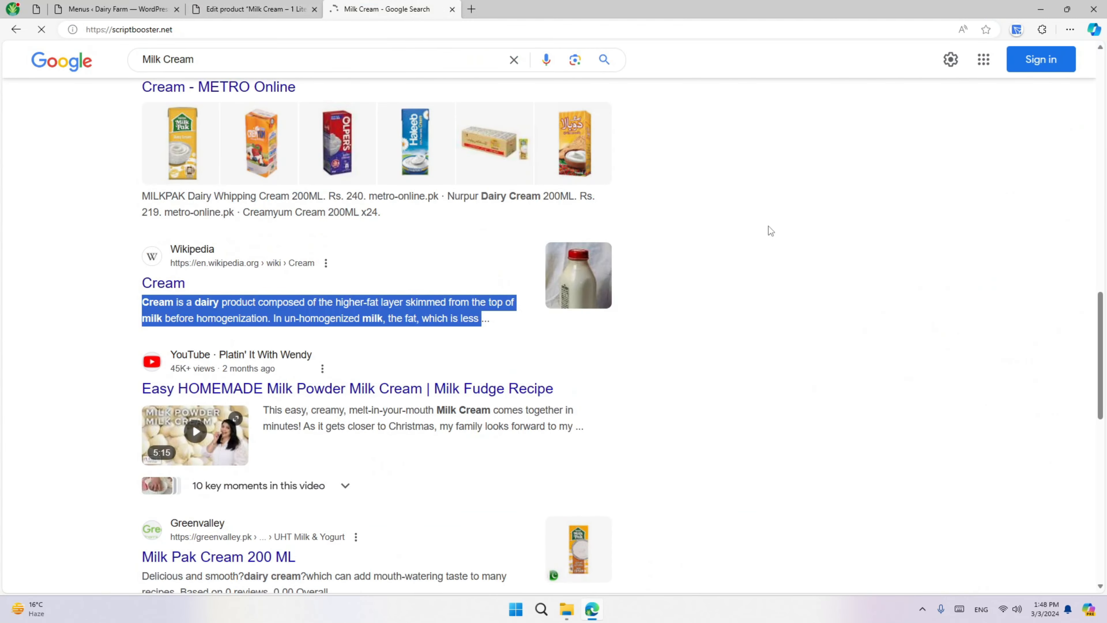
scroll(619, 272, "down", 15)
scroll(519, 213, "up", 5)
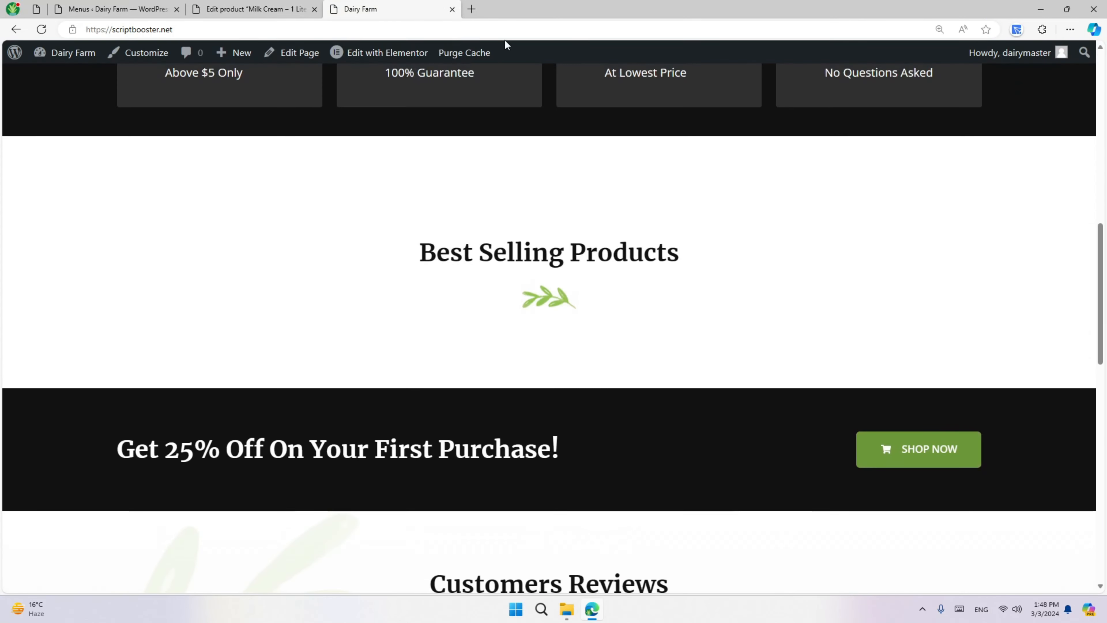
left_click(519, 33)
key("Return")
scroll(576, 215, "up", 1)
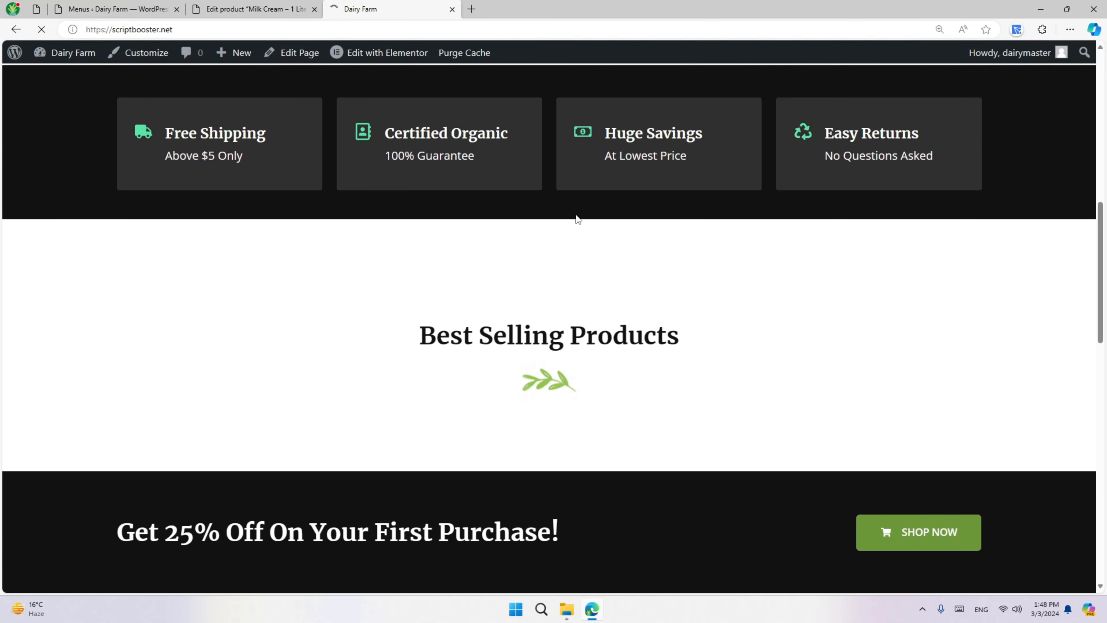
scroll(394, 288, "down", 3)
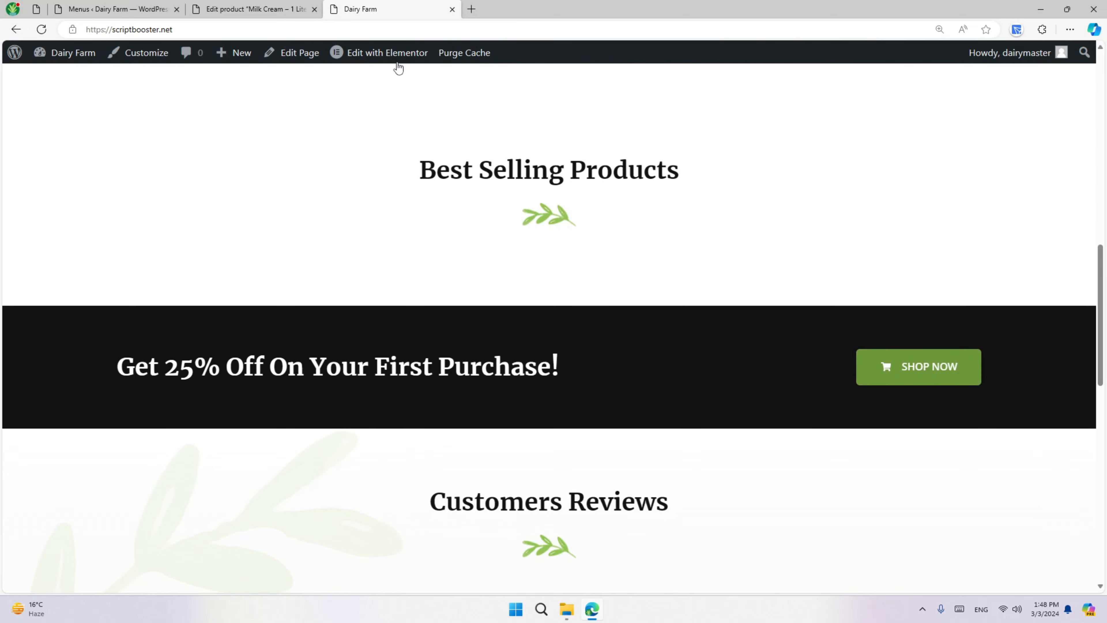
left_click(253, 8)
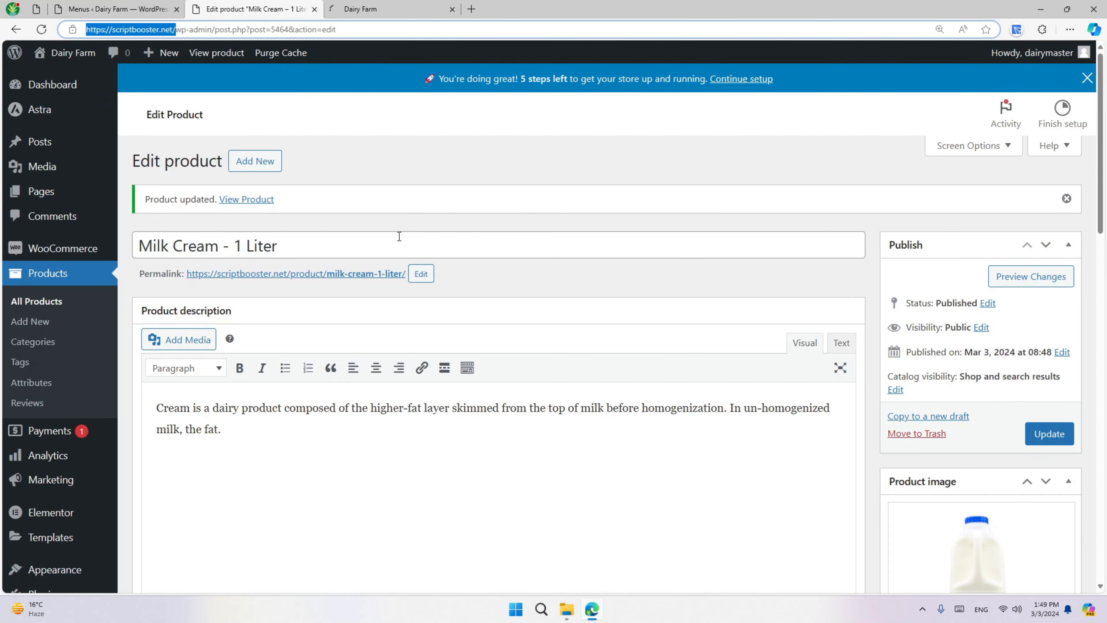
left_click(385, 6)
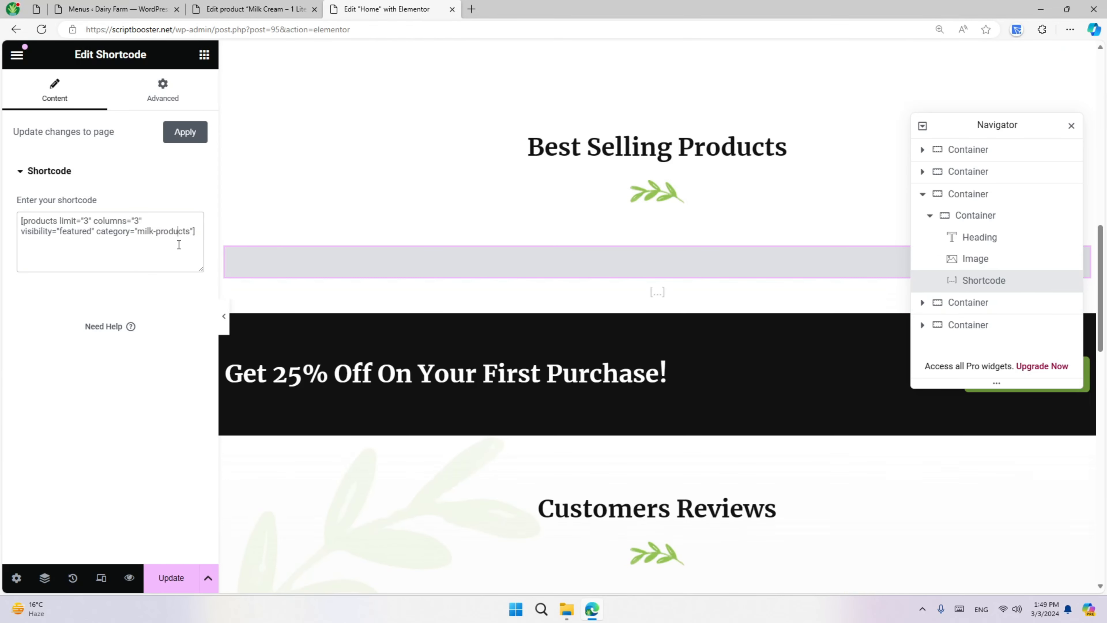
left_click(185, 132)
- Mark Milk Cream – 1 Liter as featured in the All Products list
left_click(263, 6)
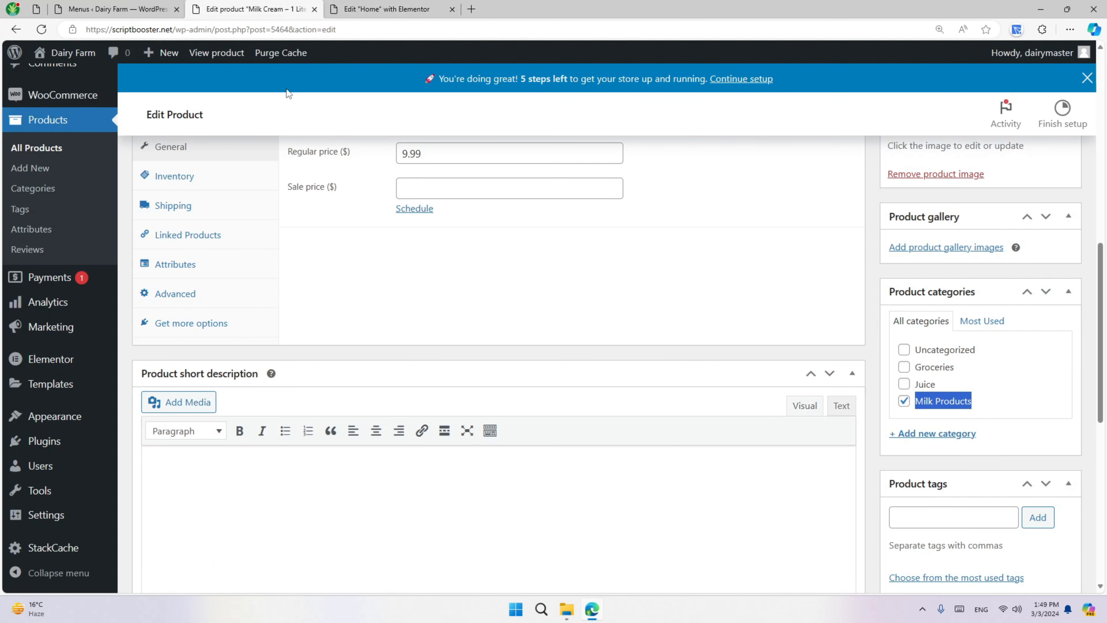
left_click(52, 147)
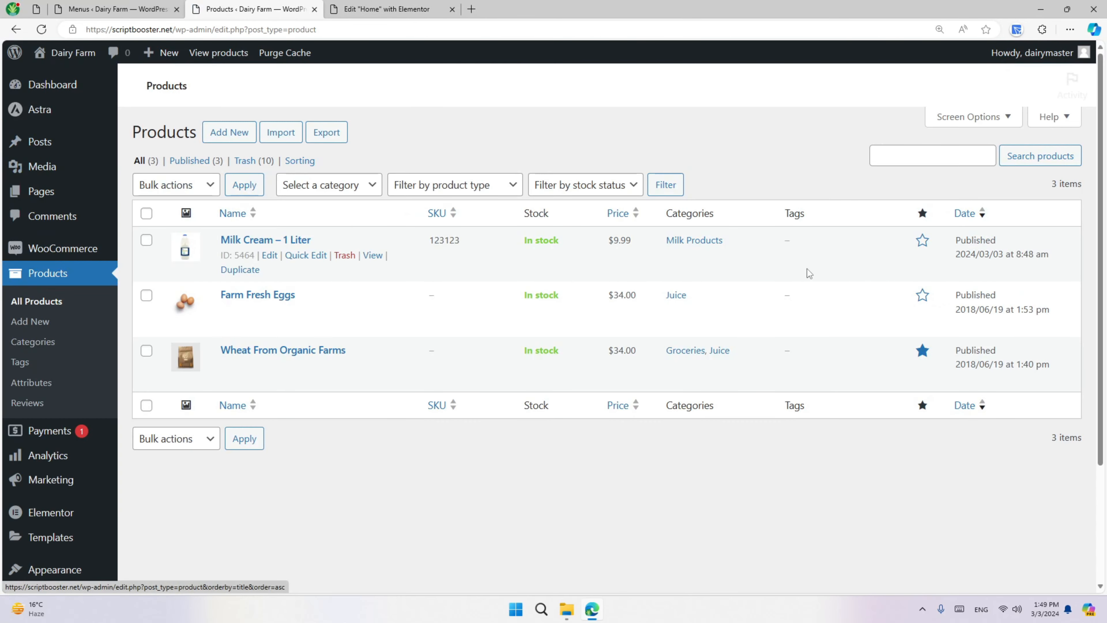
left_click(920, 241)
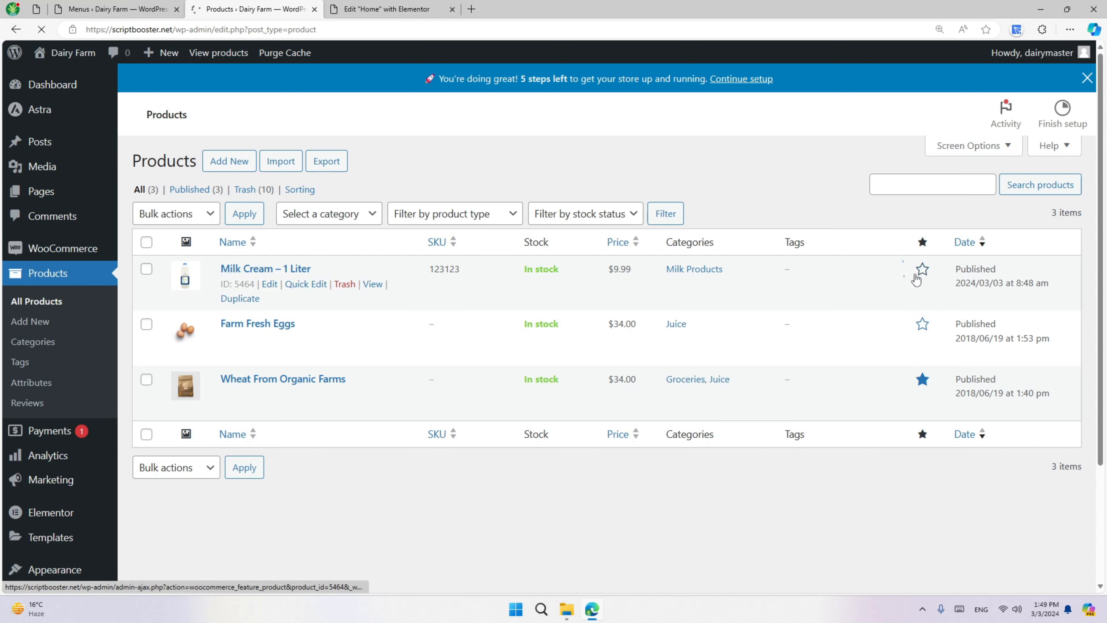
- Cut the editor path from the Elementor URL to load the home page, confirming Leave
left_click(395, 9)
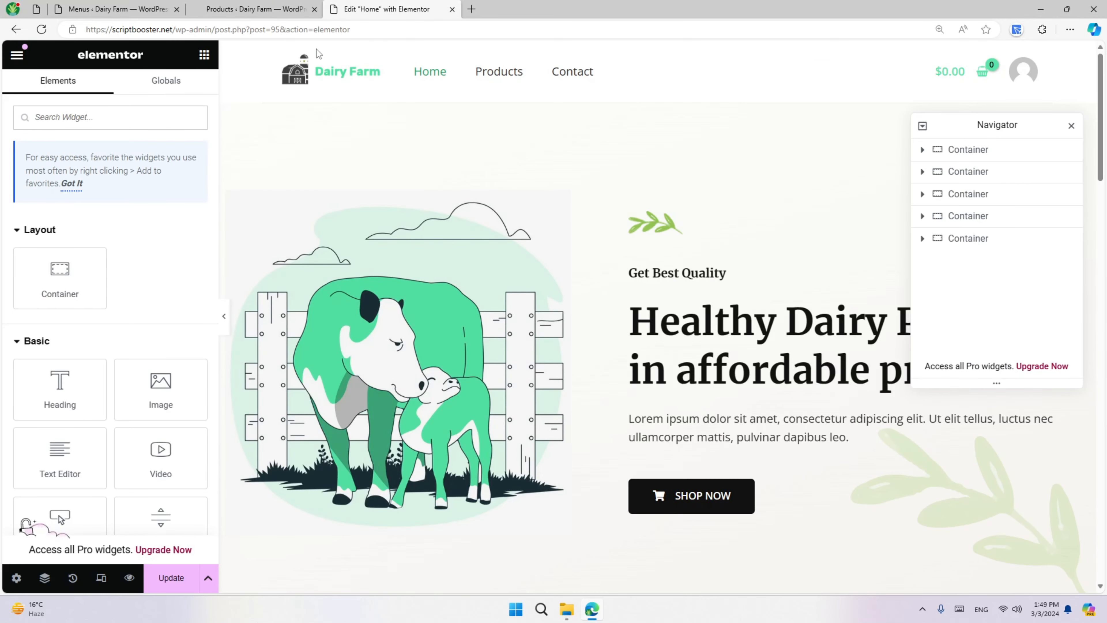
left_click_drag(355, 28, 249, 28)
left_click(174, 27)
left_click_drag(176, 27, 502, 26)
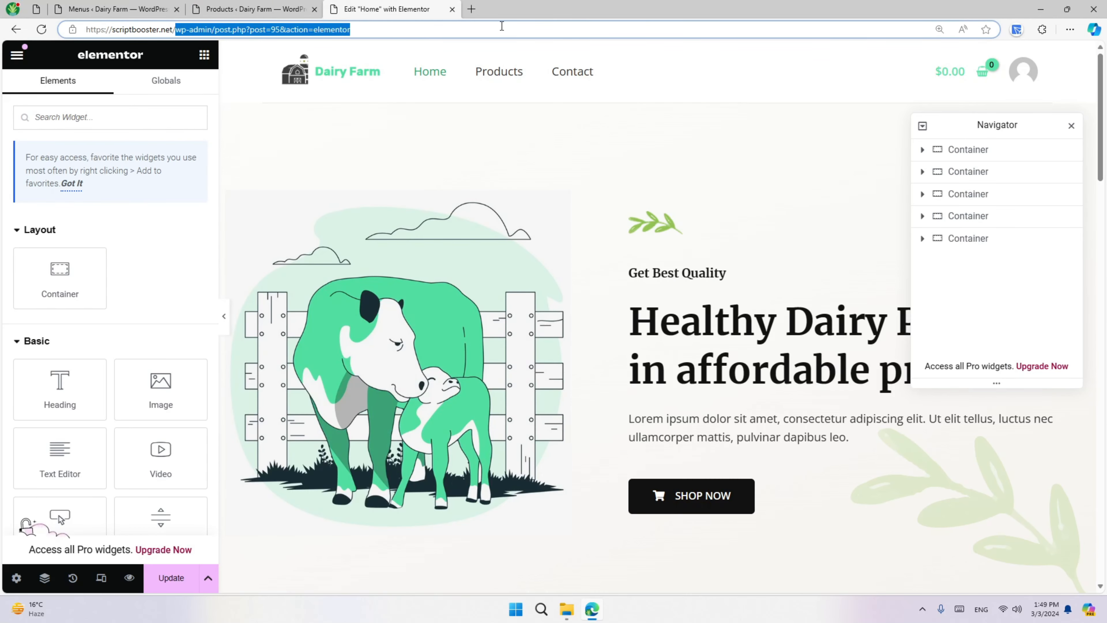
key("BackSpace")
key("Return")
left_click(610, 92)
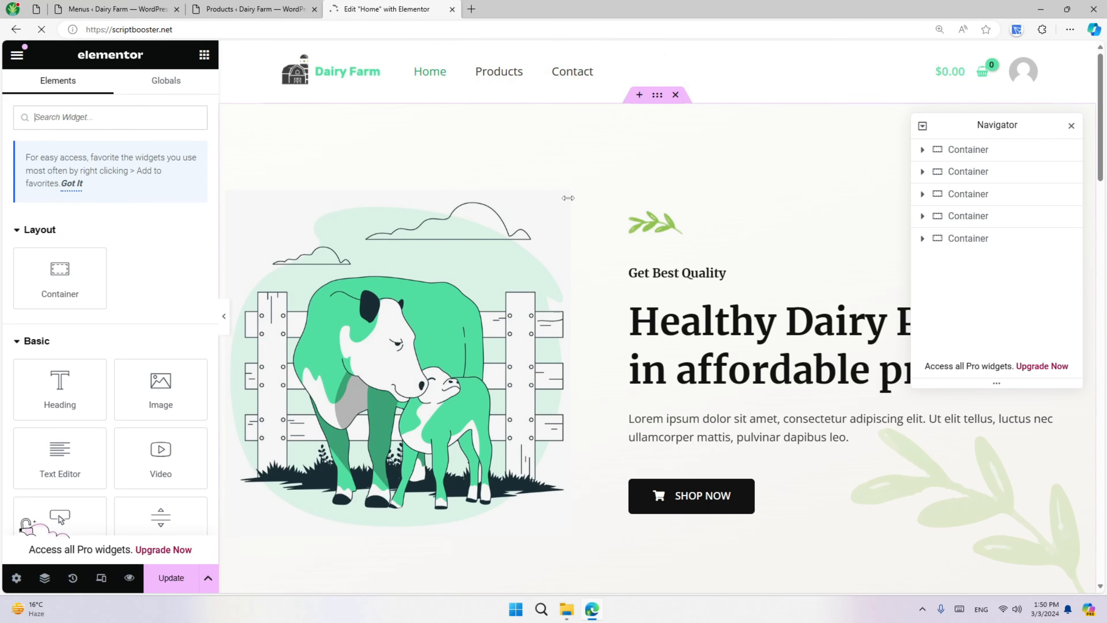
- Review the home page Best Selling section, then open and reload the Products shop page
scroll(590, 208, "down", 15)
scroll(591, 213, "down", 5)
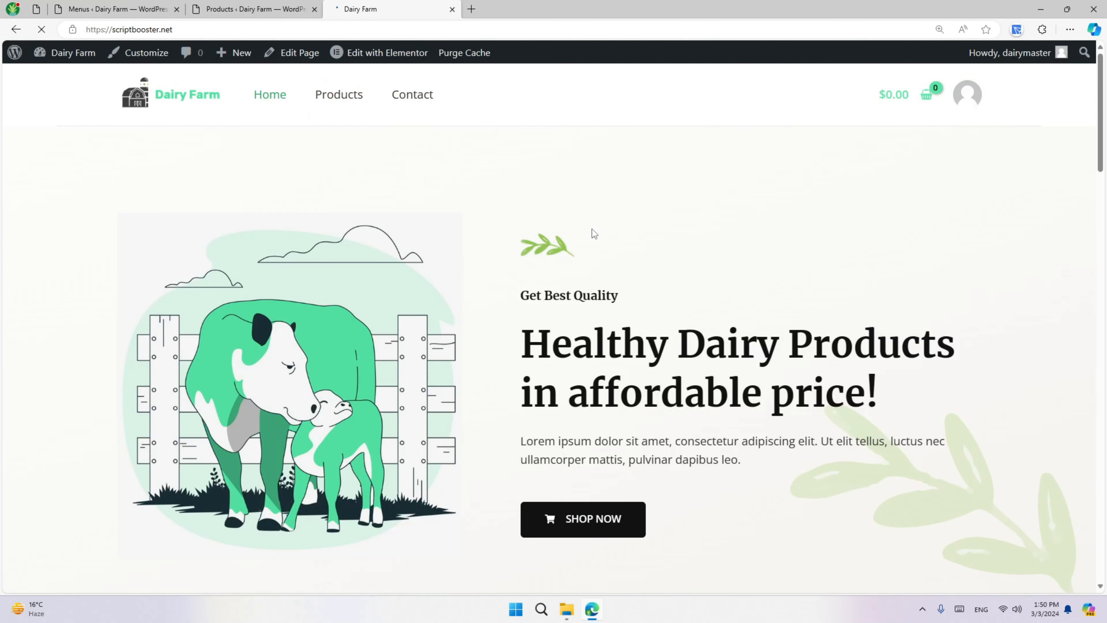
scroll(591, 229, "down", 15)
scroll(268, 299, "up", 8)
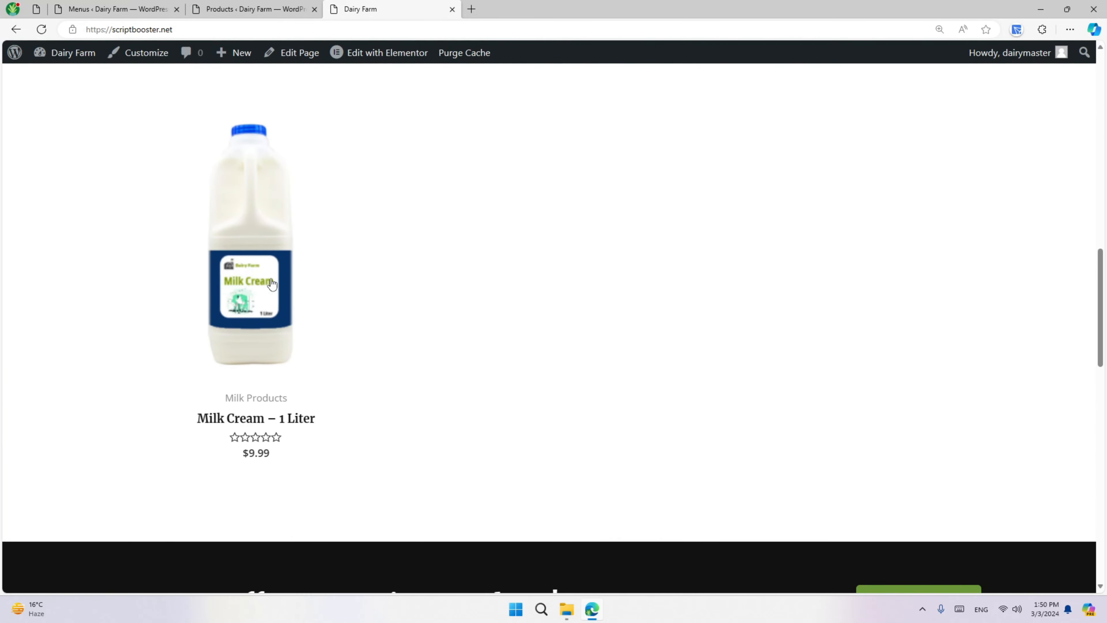
scroll(272, 284, "up", 5)
scroll(329, 371, "down", 2)
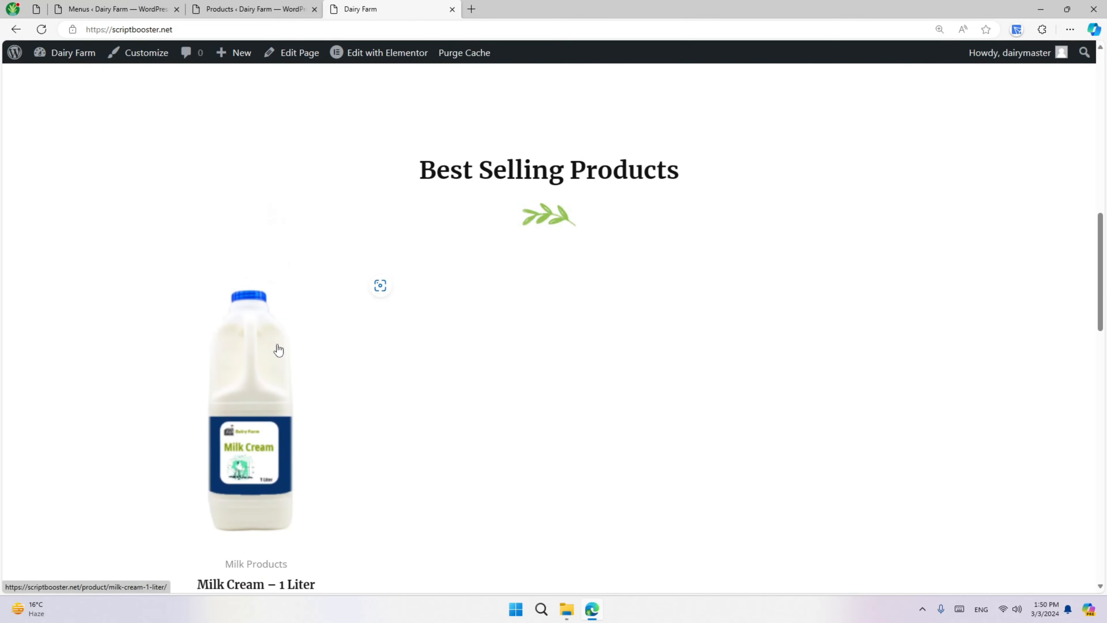
scroll(278, 350, "down", 4)
scroll(288, 271, "up", 15)
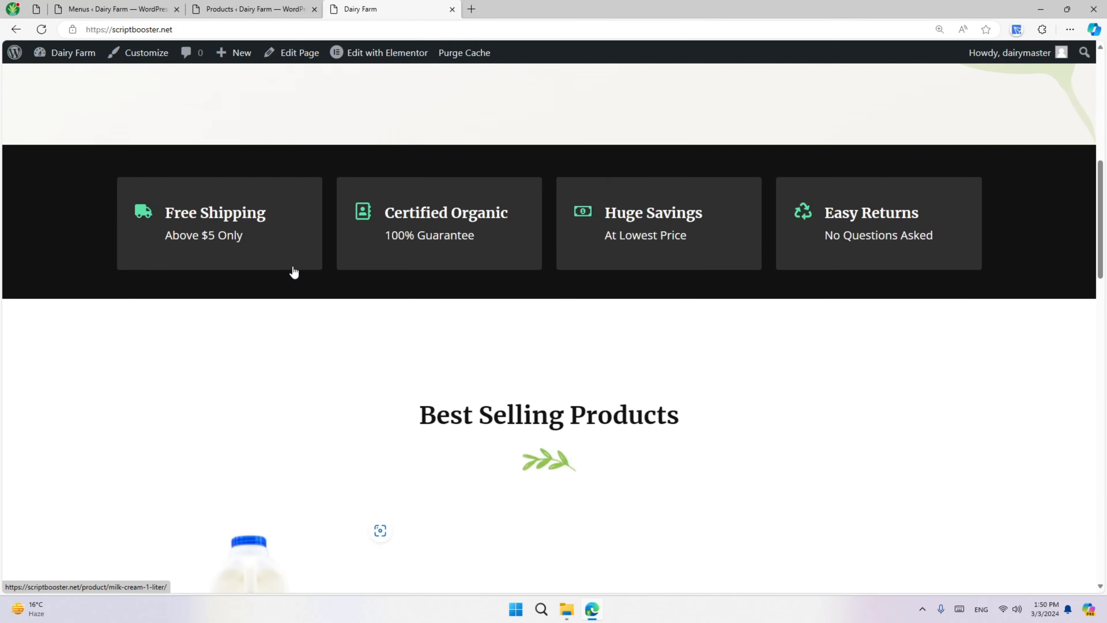
left_click(320, 96)
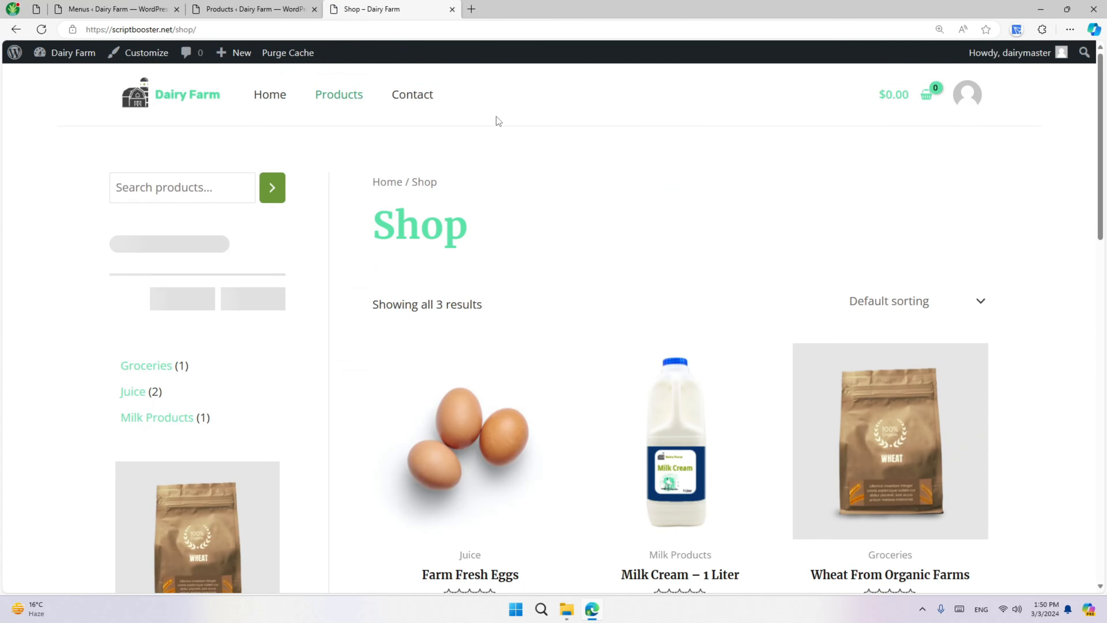
left_click(528, 30)
key("Return")
- Open the Milk Cream – 1 Liter page and view Additional information showing 1 kg weight
scroll(723, 307, "down", 8)
scroll(688, 301, "up", 5)
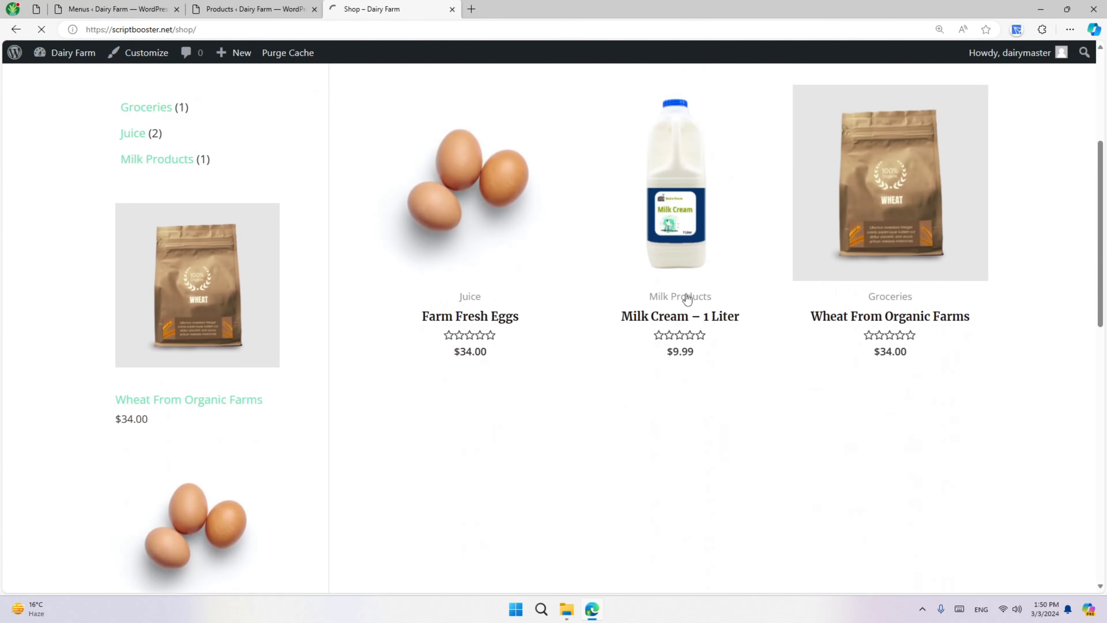
scroll(341, 295, "up", 4)
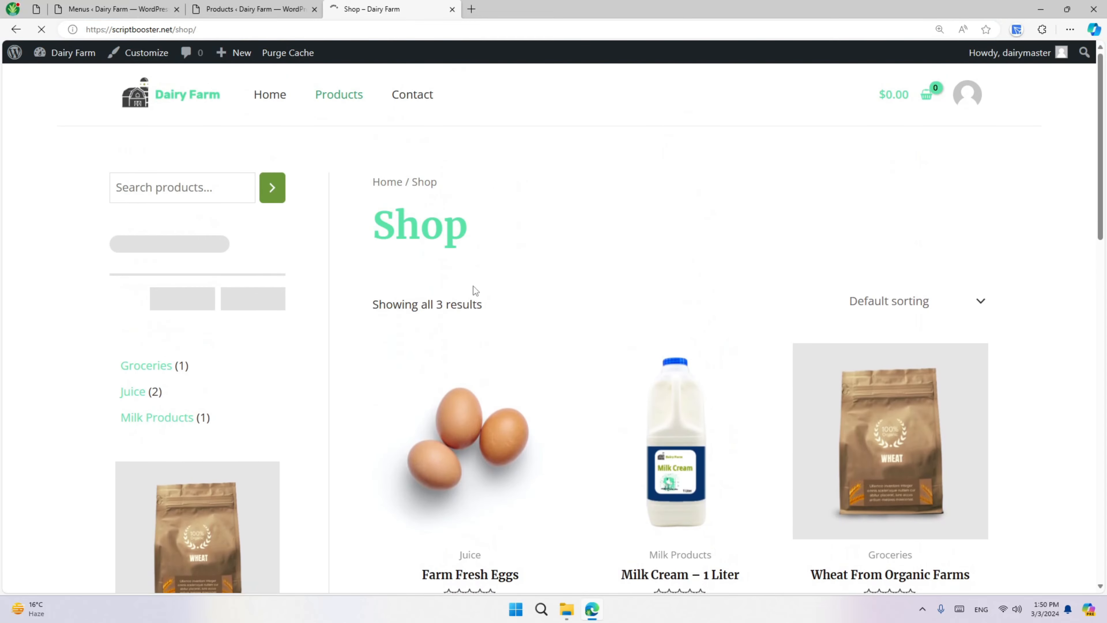
scroll(427, 349, "down", 3)
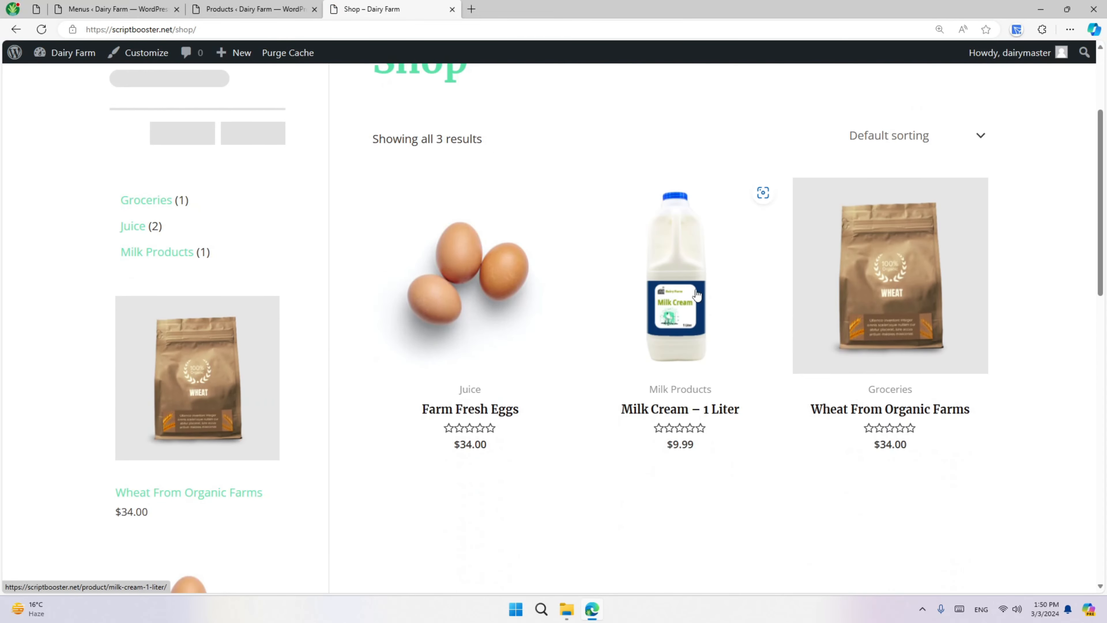
left_click(679, 301)
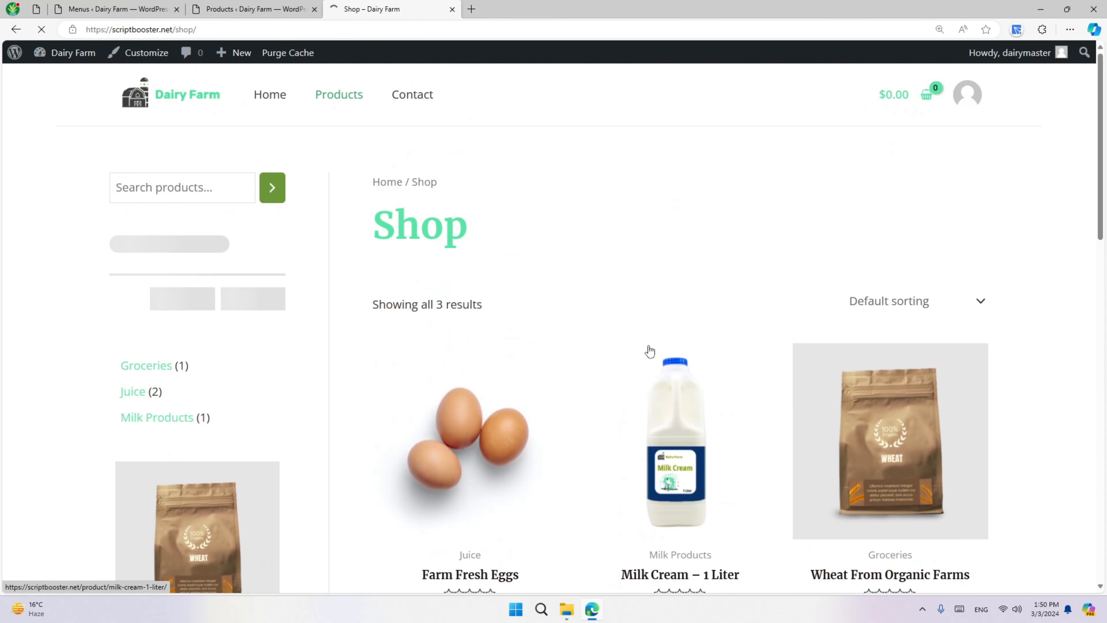
scroll(323, 448, "down", 6)
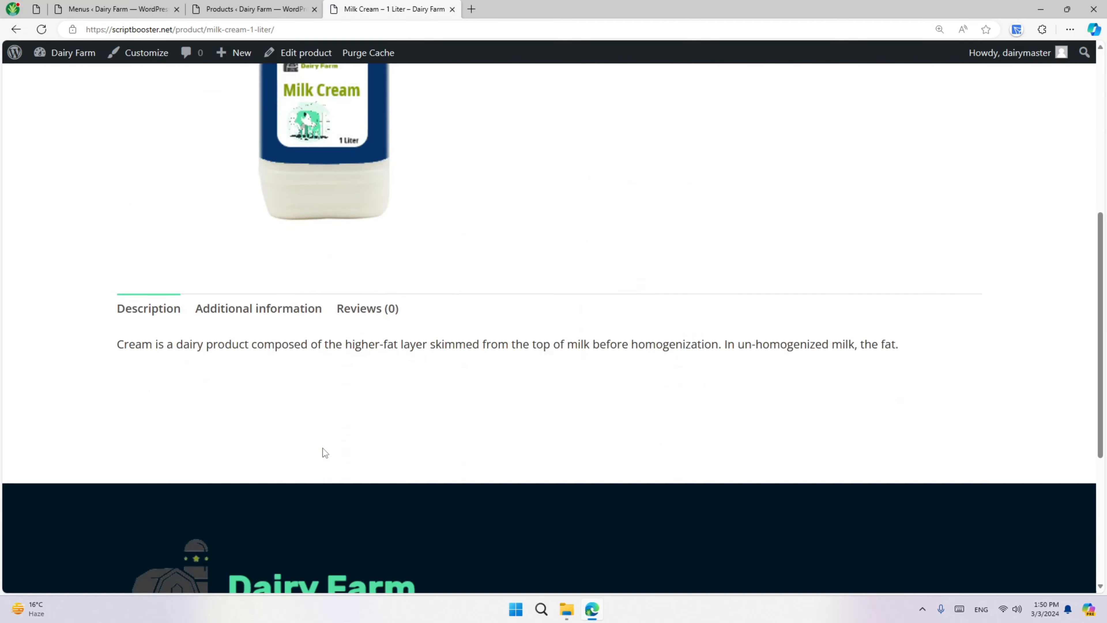
left_click_drag(81, 263, 410, 315)
left_click(288, 260)
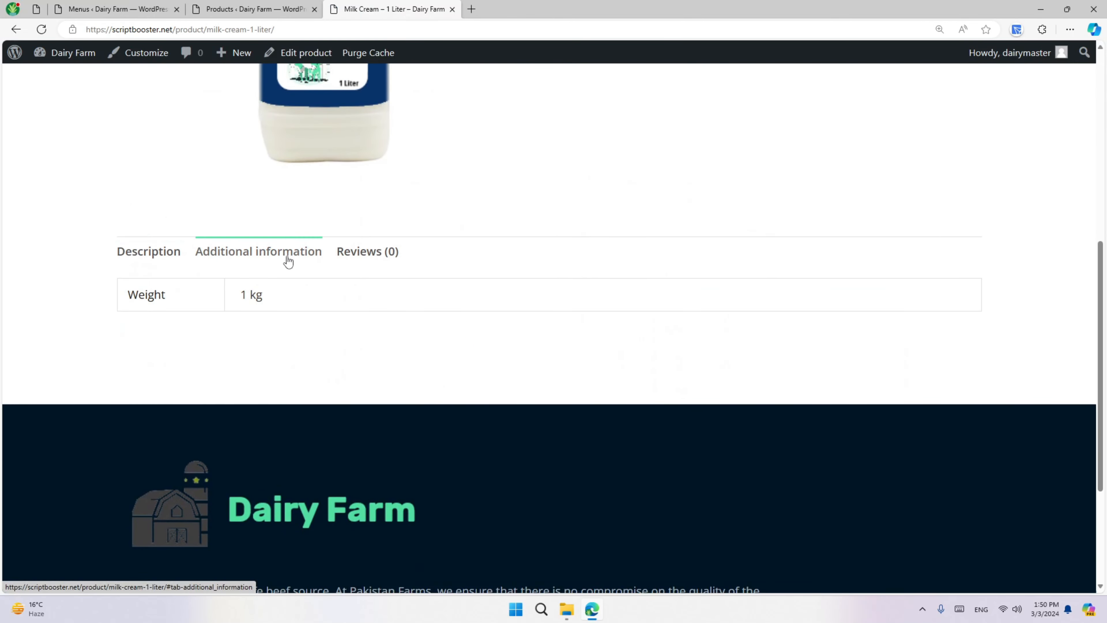
left_click_drag(131, 297, 306, 303)
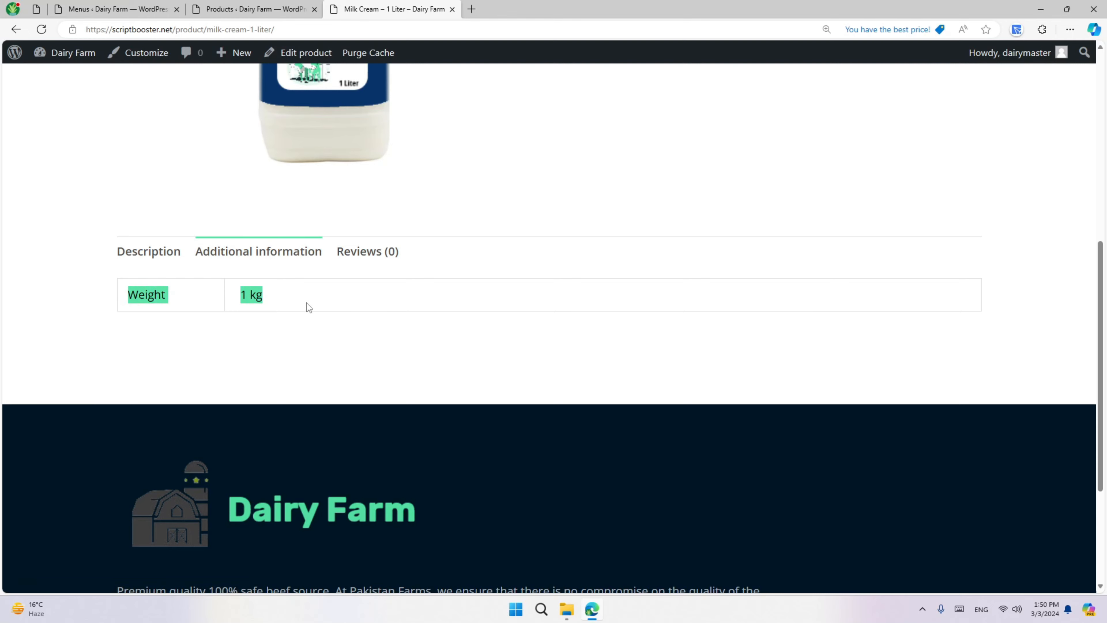
left_click(310, 339)
scroll(310, 336, "up", 8)
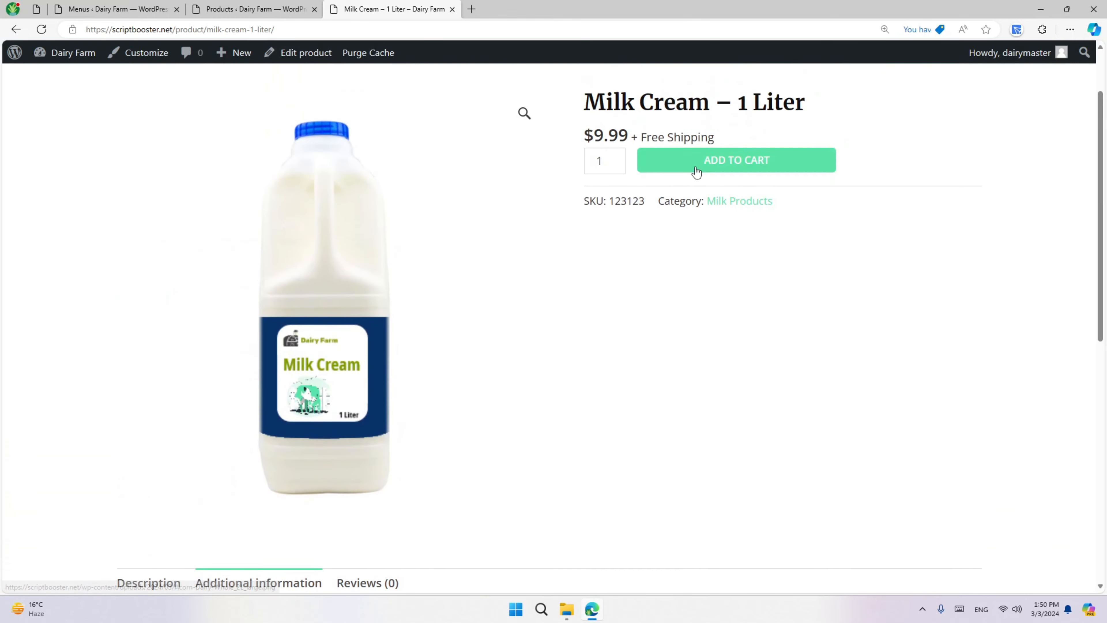
- Add one Milk Cream - 1 Liter to the cart and open the Cart page totalling $9.99
left_click(694, 169)
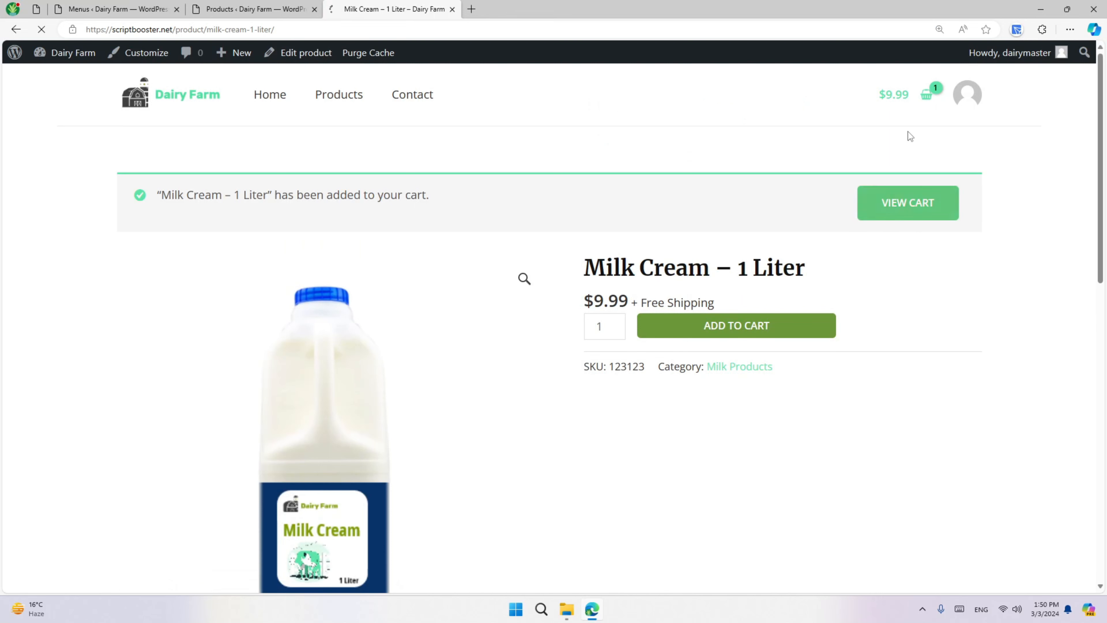
left_click(923, 113)
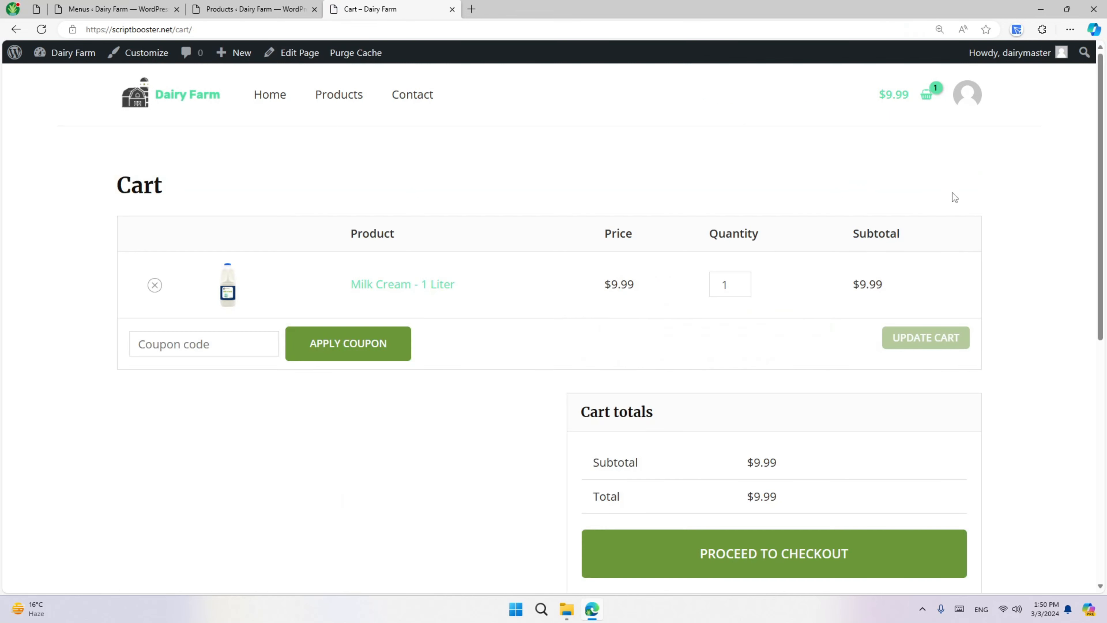
scroll(250, 249, "down", 2)
scroll(197, 279, "up", 2)
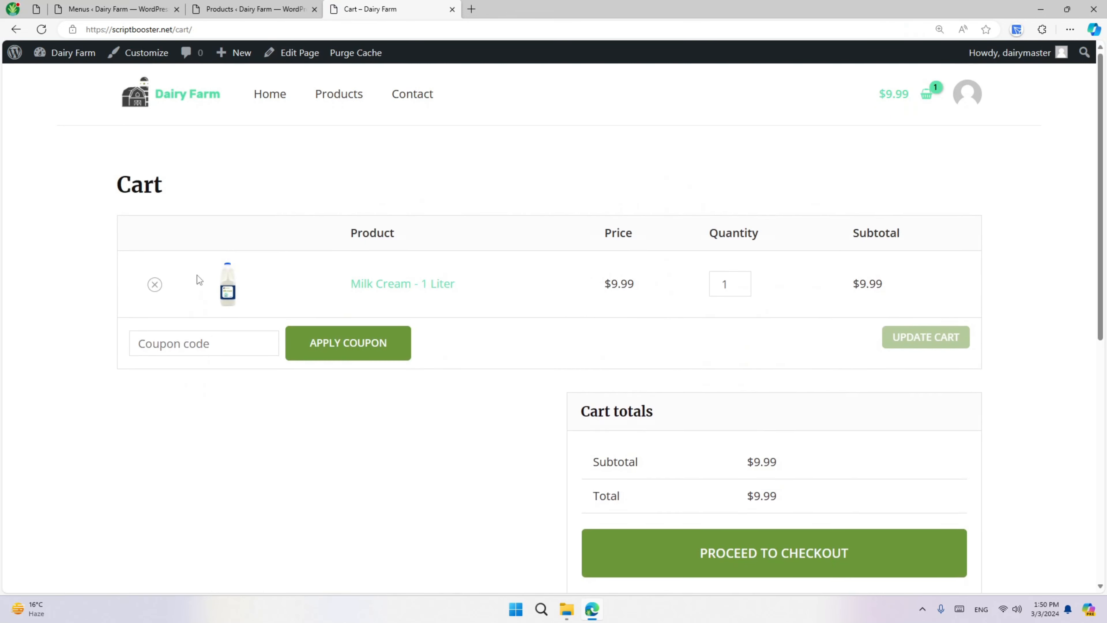
scroll(639, 373, "down", 5)
left_click(766, 316)
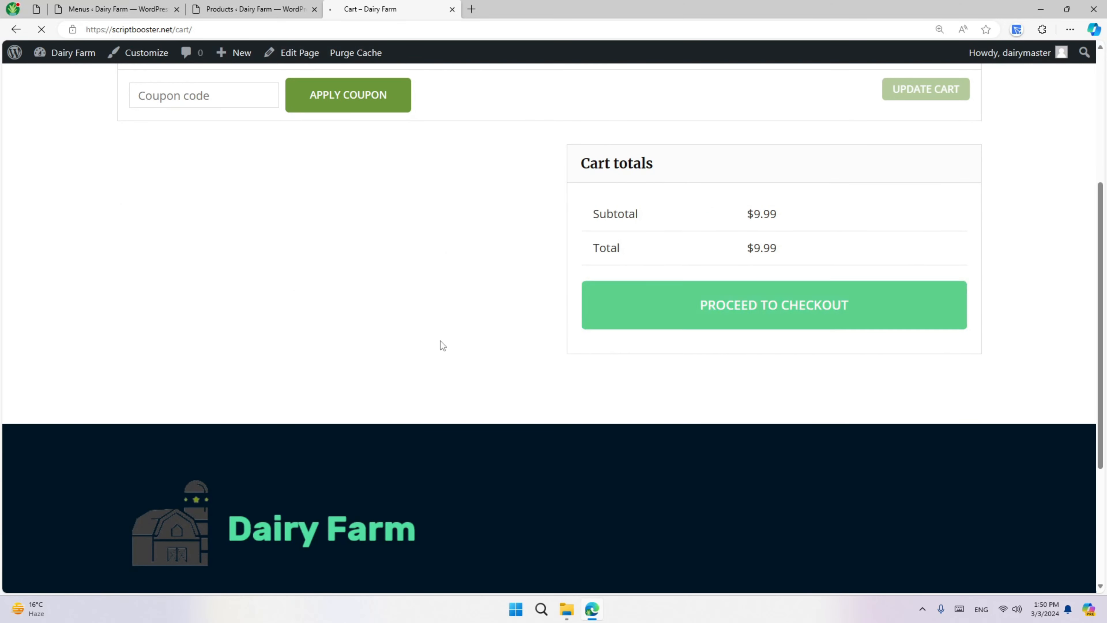
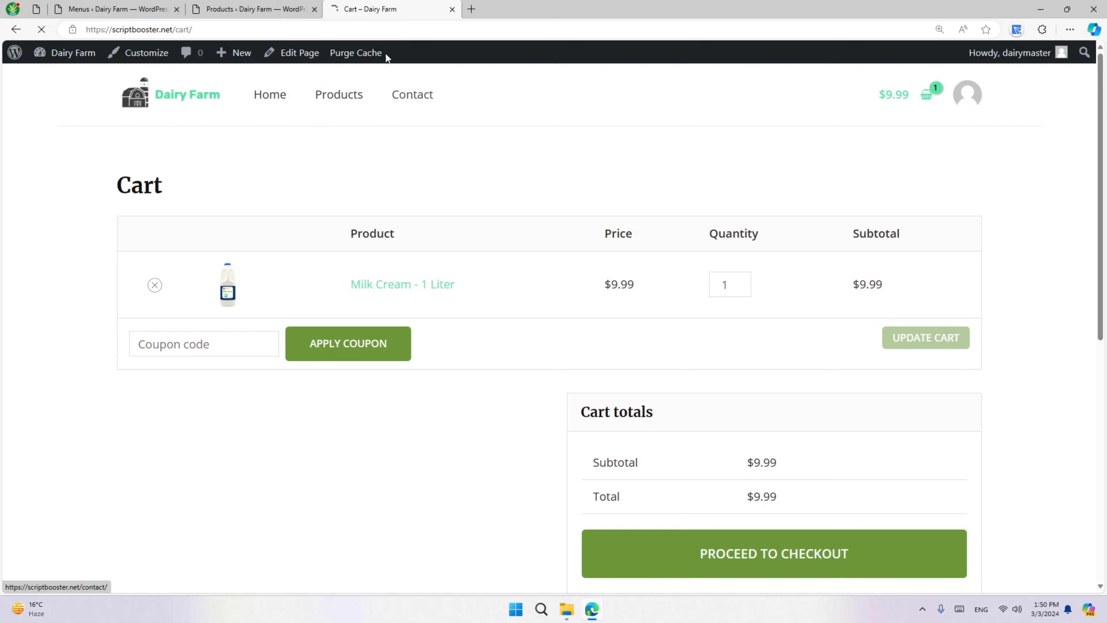
- Move from the products list and WooCommerce reports to WooCommerce Settings in its own tab
left_click(252, 9)
mouse_move(86, 253)
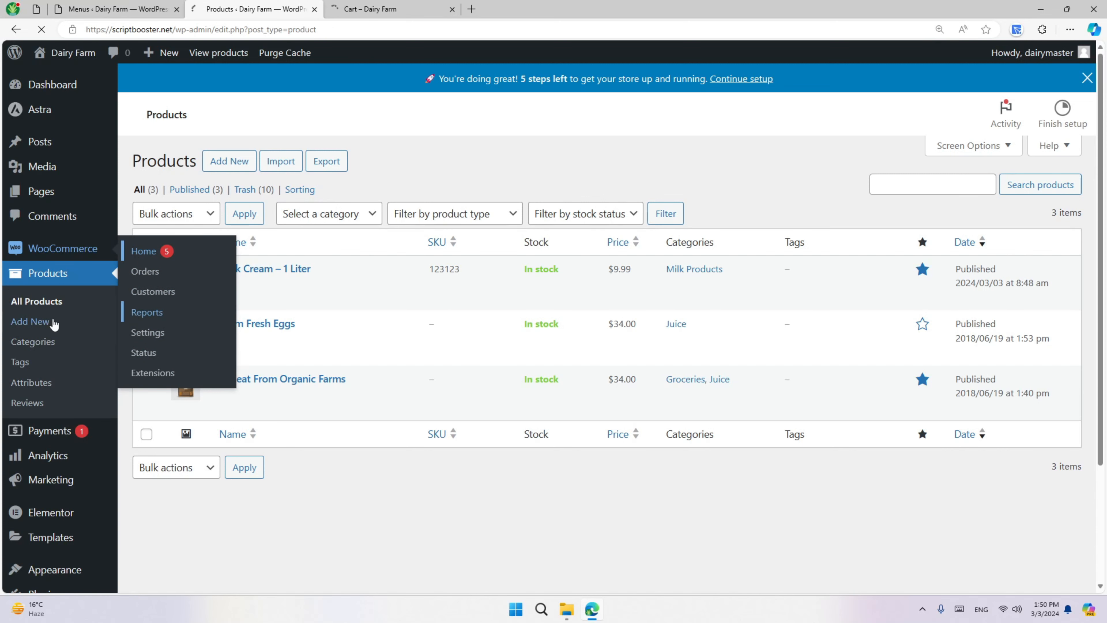
left_click(181, 325)
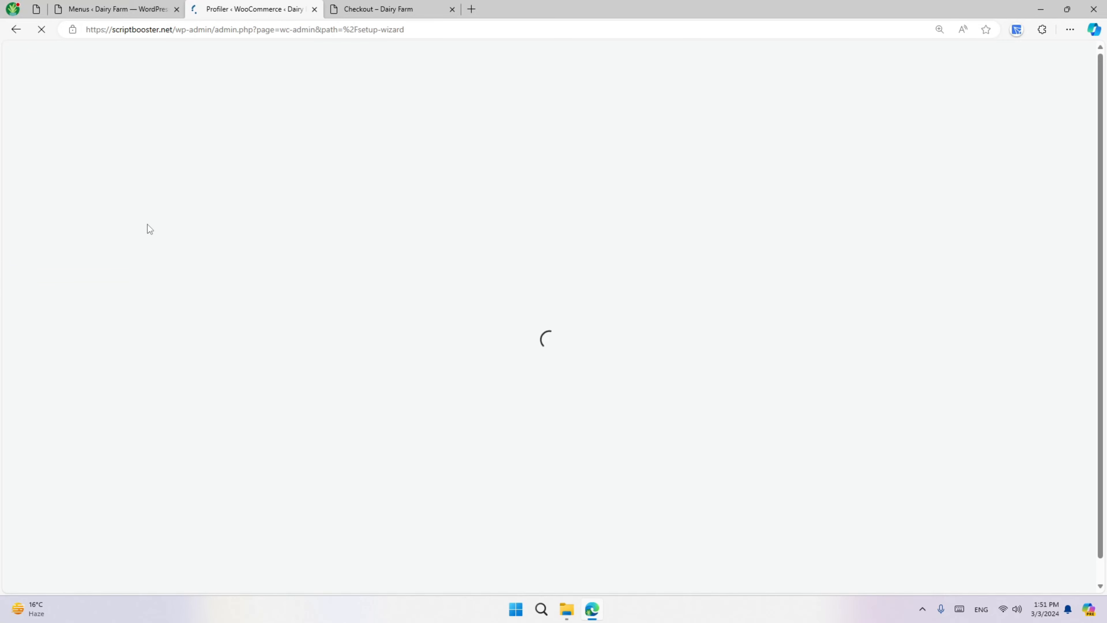
left_click(116, 9)
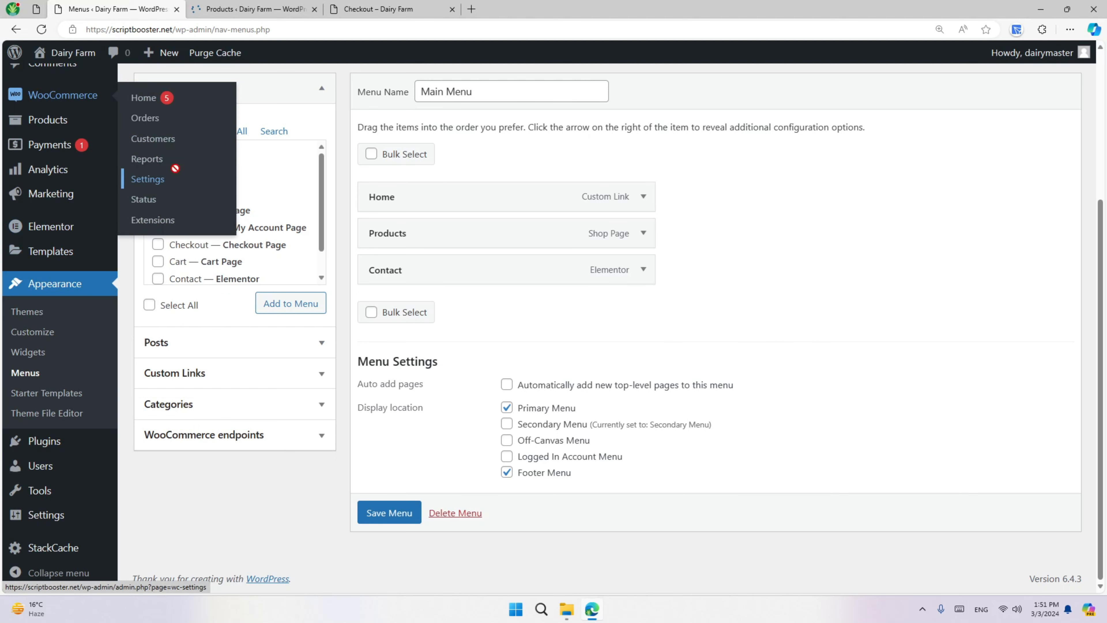
left_click(226, 4)
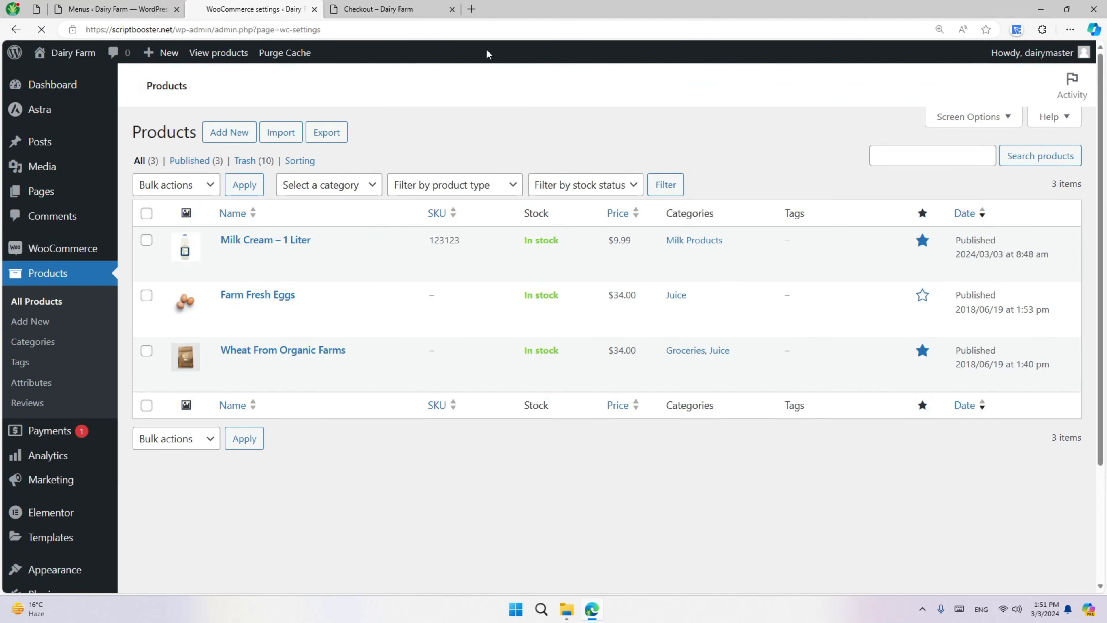
- Review the checkout page's notice that no payment methods are available, then return to Settings
left_click(418, 5)
scroll(559, 289, "down", 5)
scroll(654, 327, "up", 3)
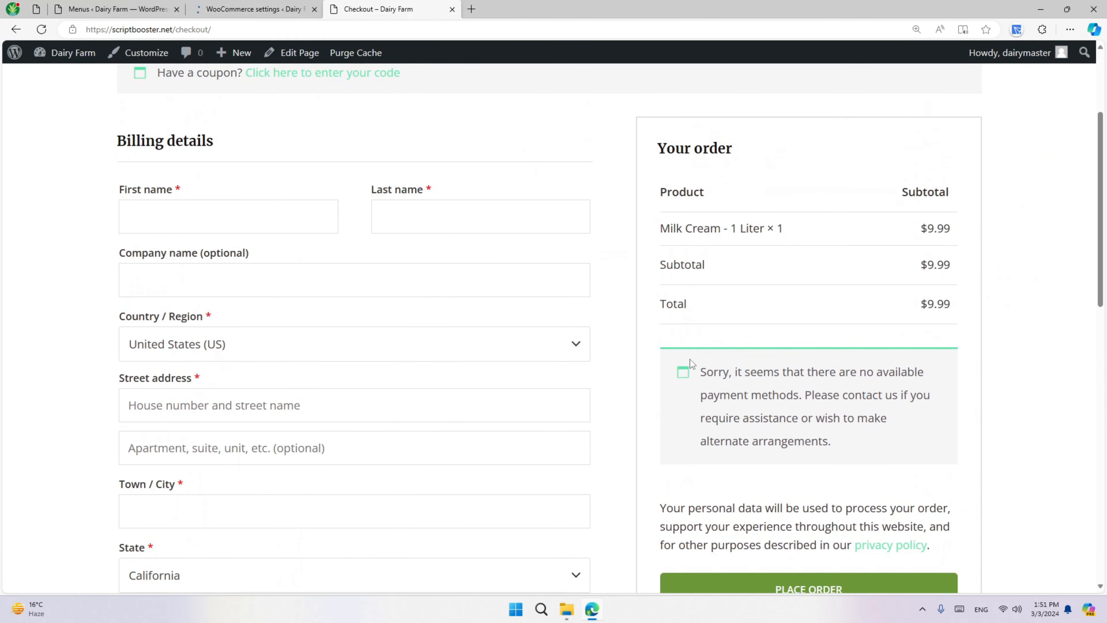
left_click_drag(690, 359, 926, 427)
left_click(791, 462)
scroll(643, 419, "down", 4)
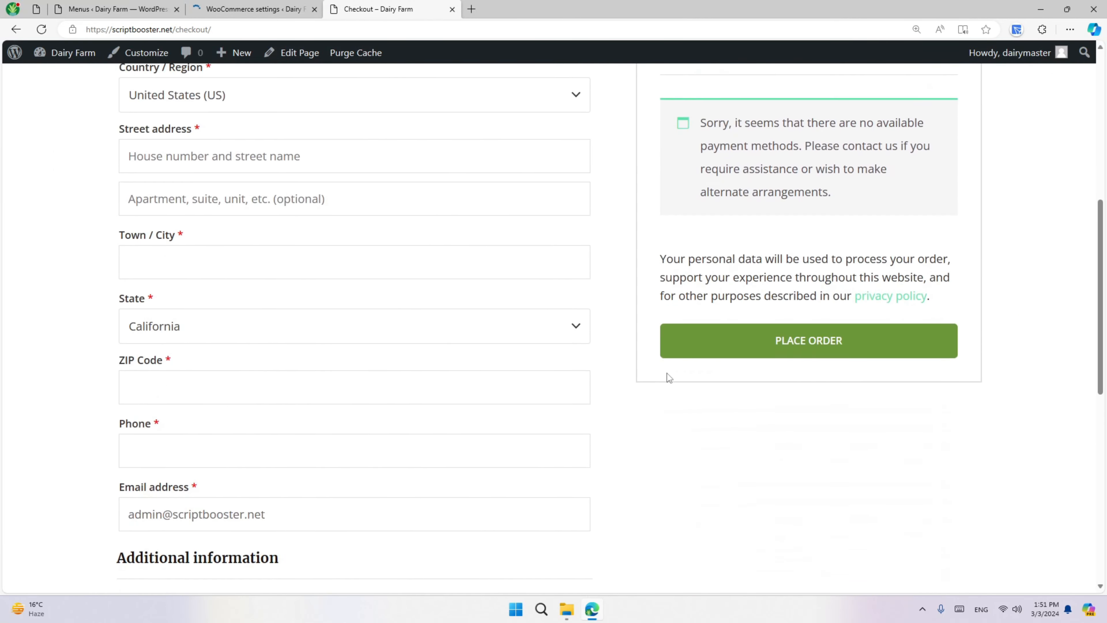
scroll(666, 373, "up", 3)
left_click(257, 6)
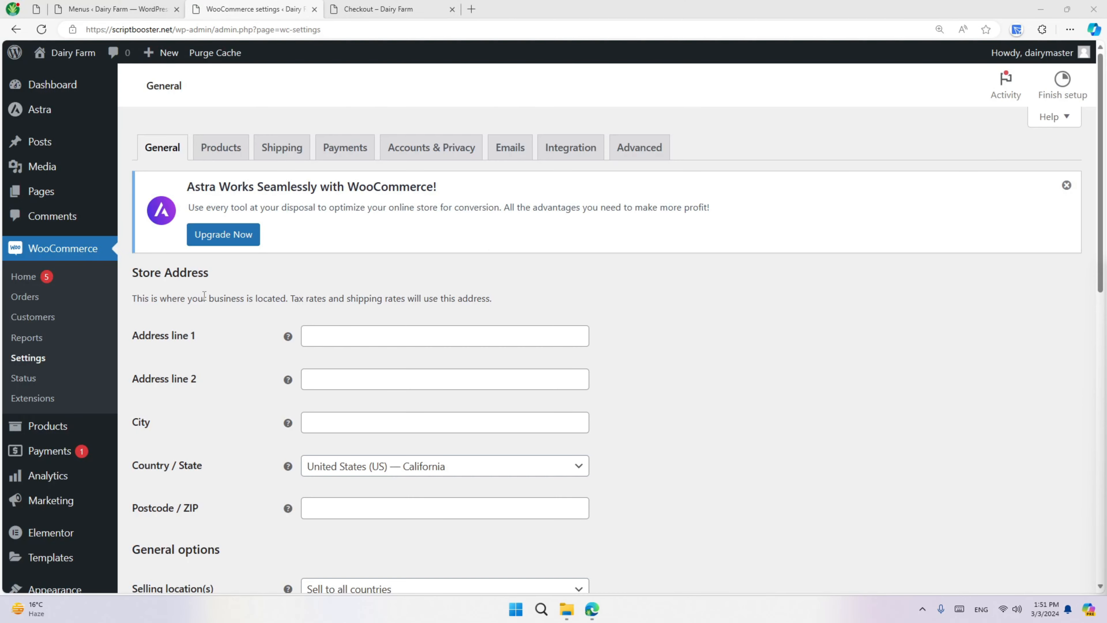
- Set the store's Country/State to Pakistan — Punjab
scroll(266, 230, "down", 2)
scroll(326, 248, "down", 2)
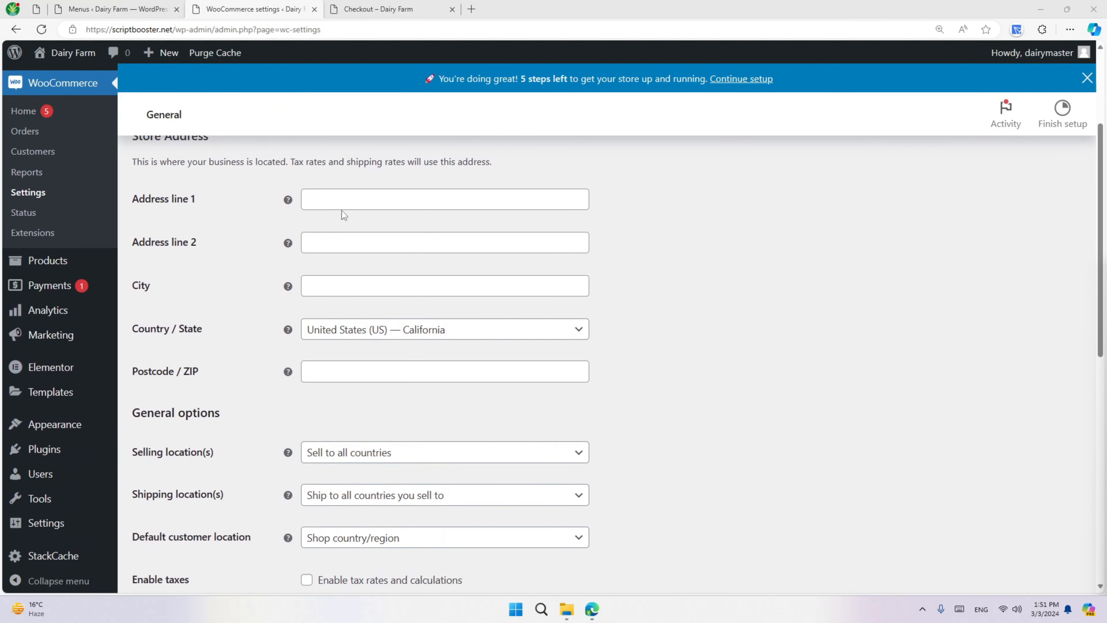
left_click(348, 323)
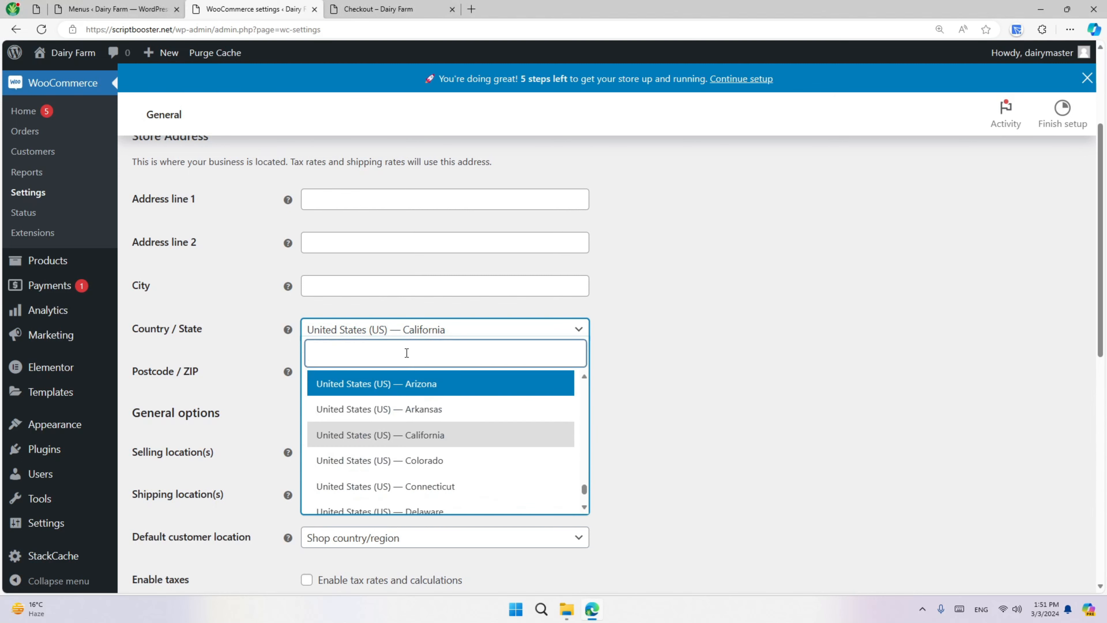
type("paki")
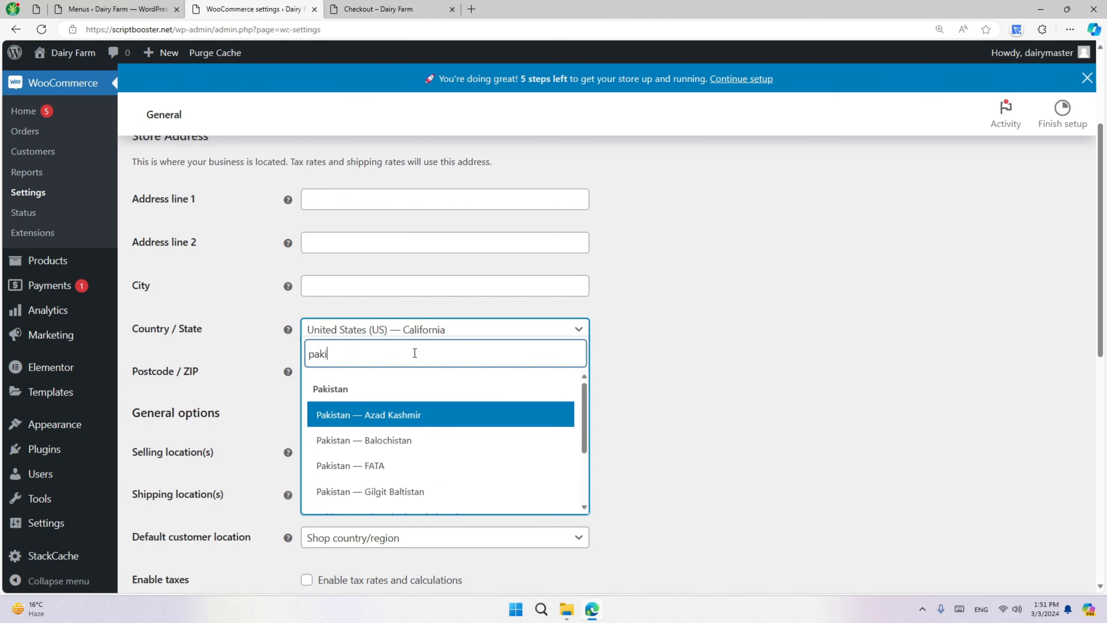
scroll(385, 405, "down", 3)
scroll(418, 305, "down", 4)
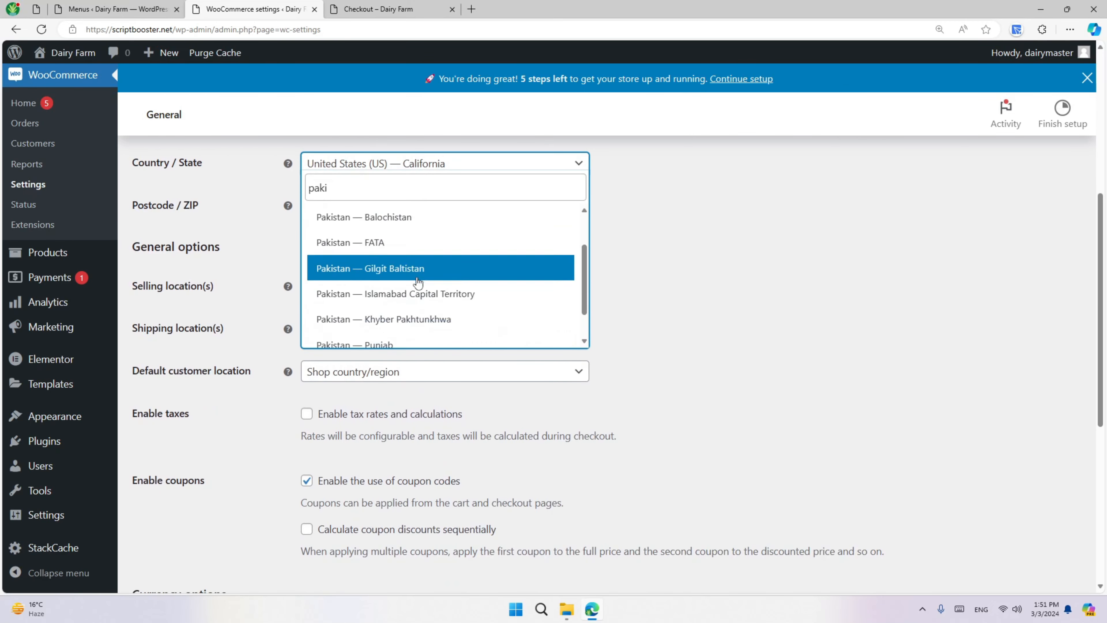
left_click(425, 311)
left_click(693, 264)
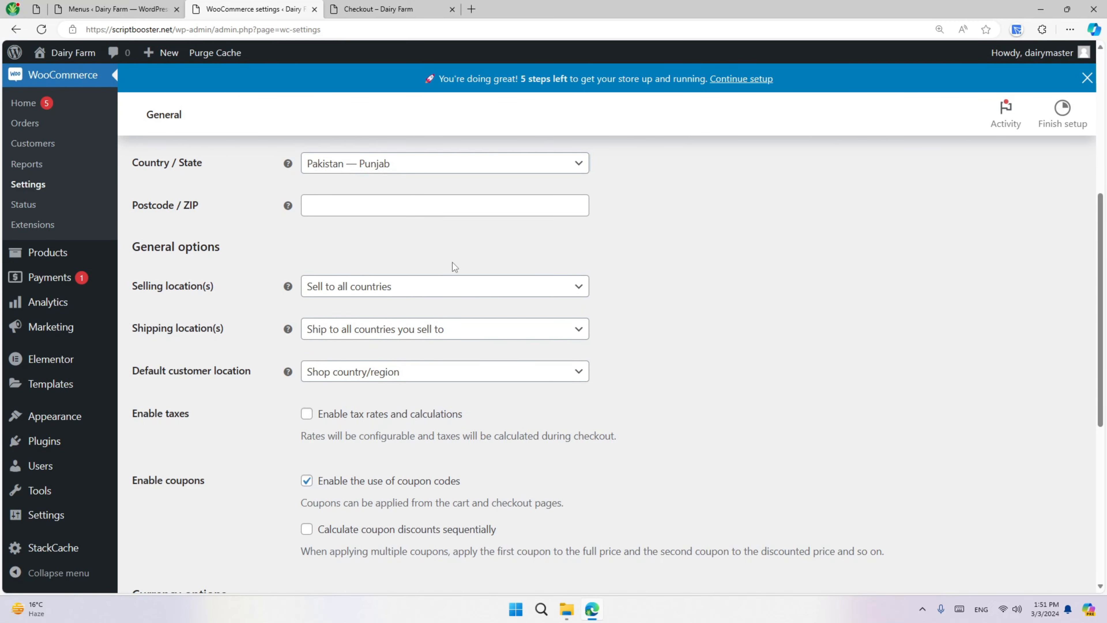
- Limit selling and shipping to the specific country Pakistan
left_click(335, 287)
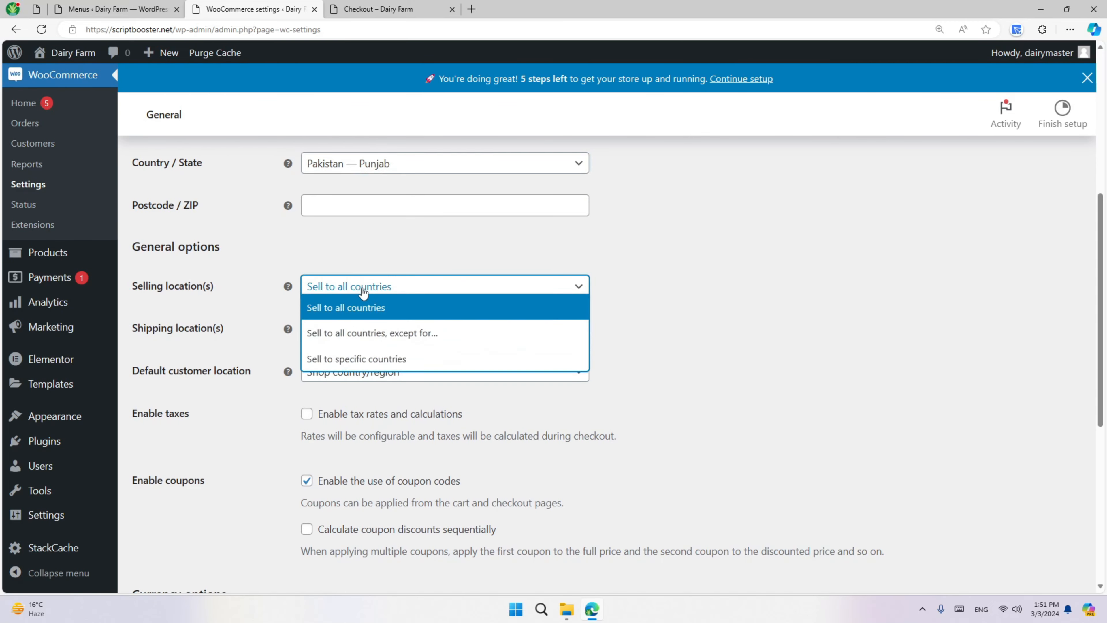
left_click(346, 358)
left_click(379, 332)
type("pak")
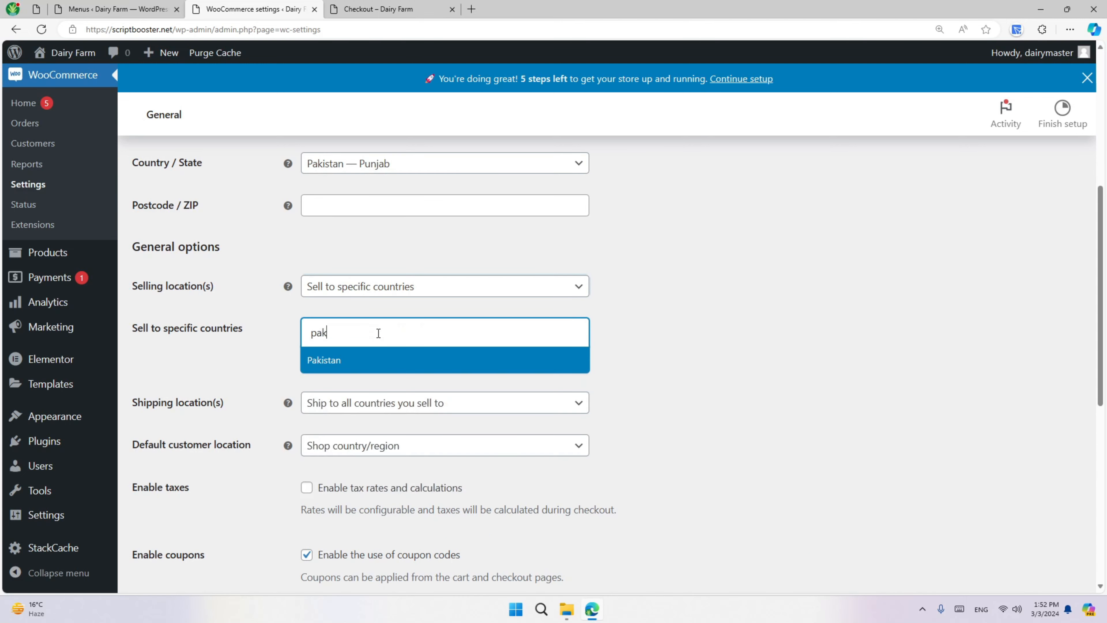
left_click(378, 362)
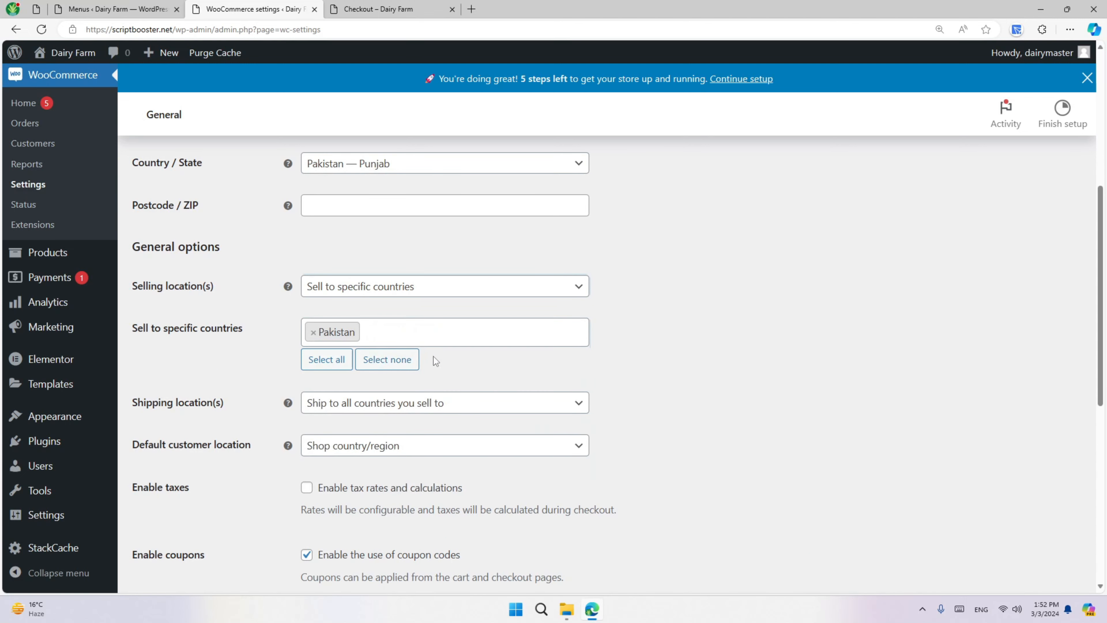
scroll(452, 318, "down", 2)
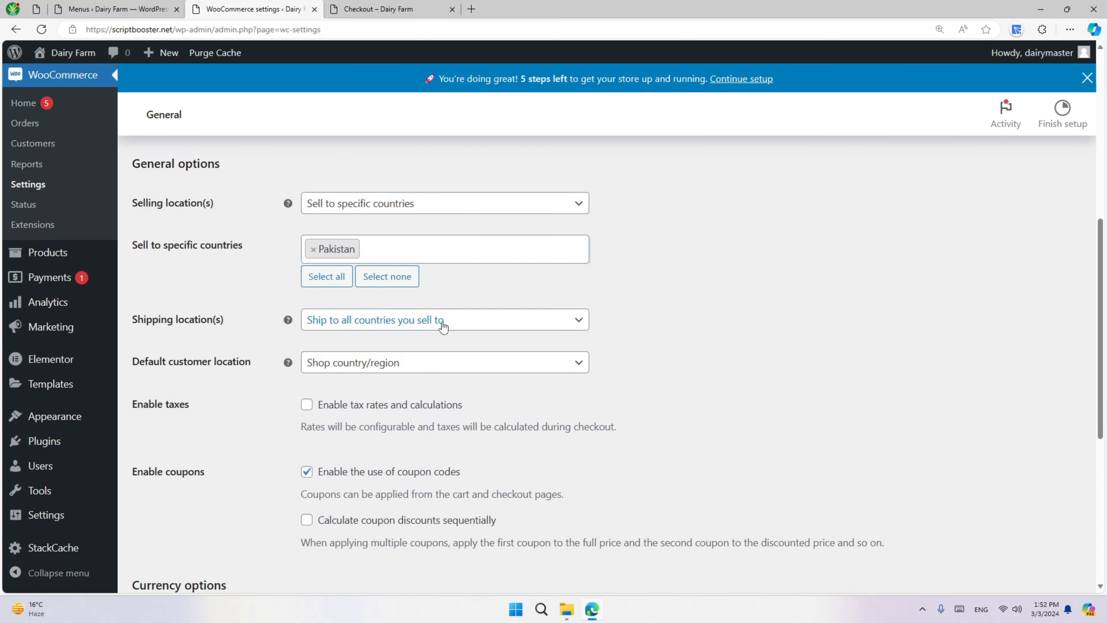
left_click(440, 321)
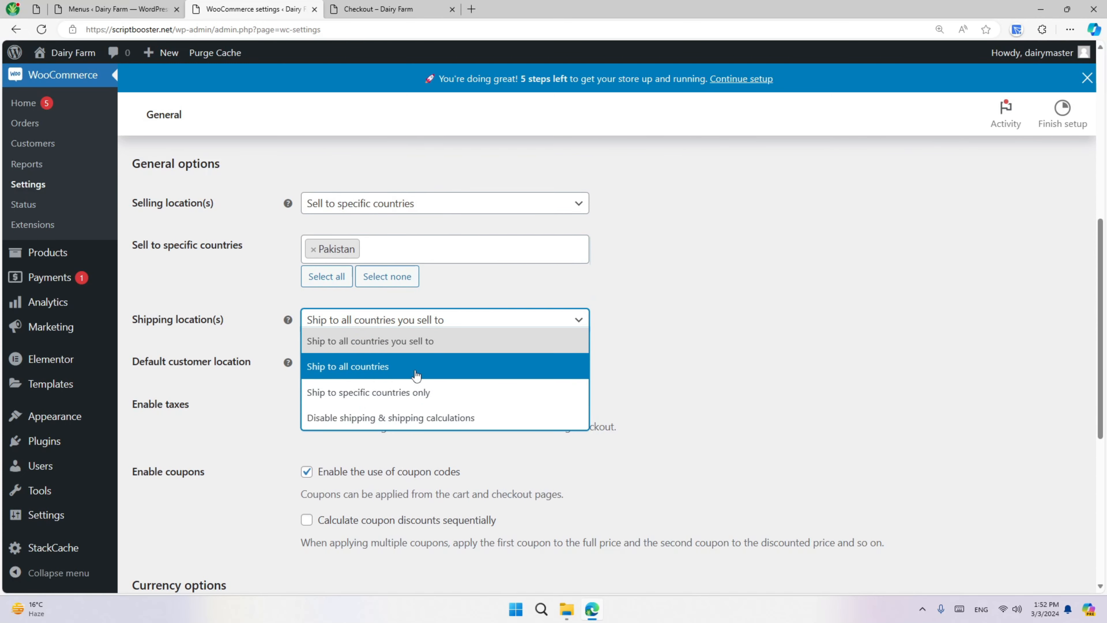
left_click(408, 393)
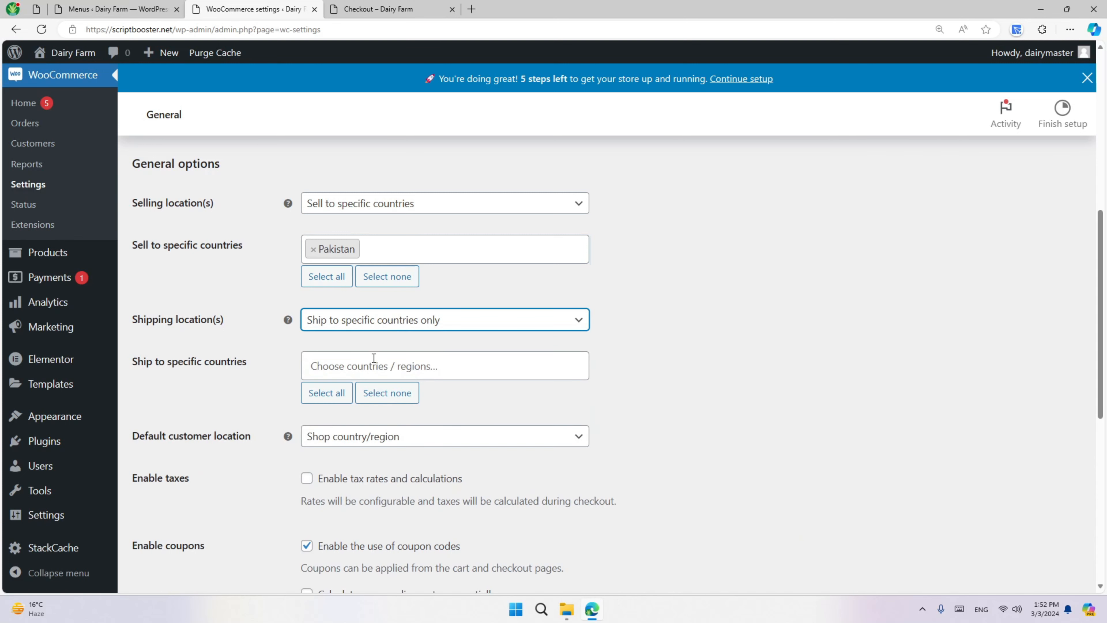
left_click(374, 358)
type("pak")
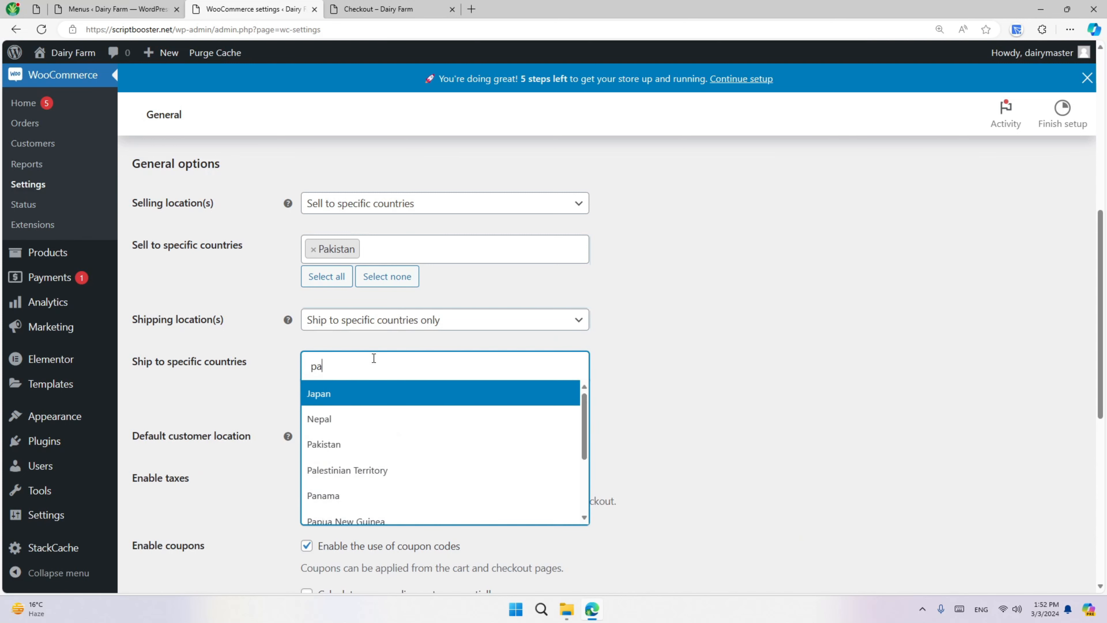
left_click(366, 393)
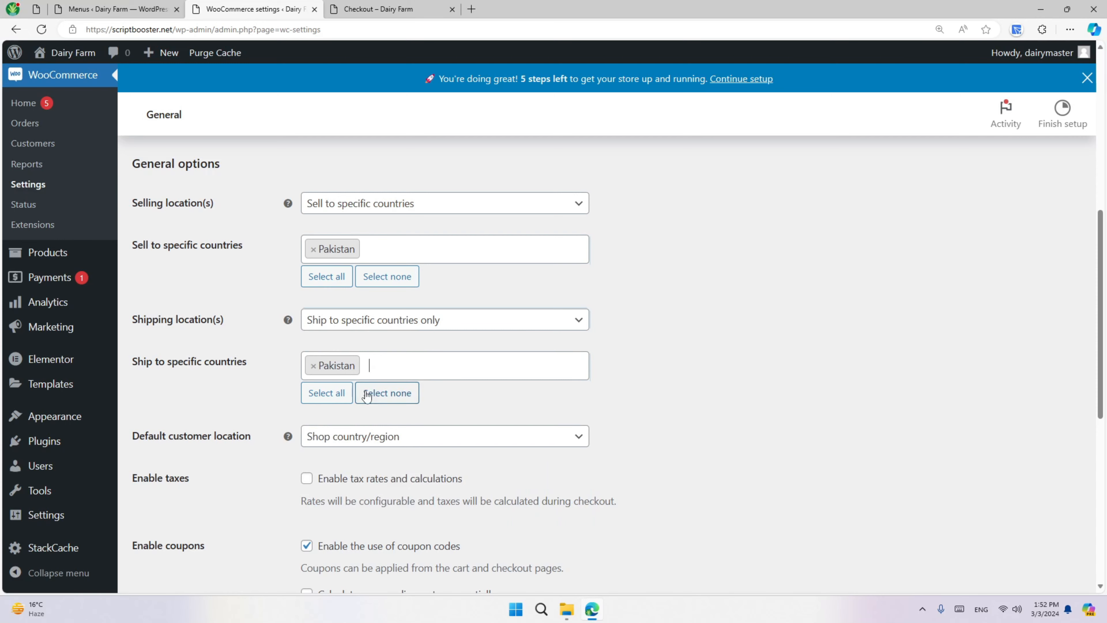
- Review the remaining General options and save the changes
scroll(366, 391, "down", 2)
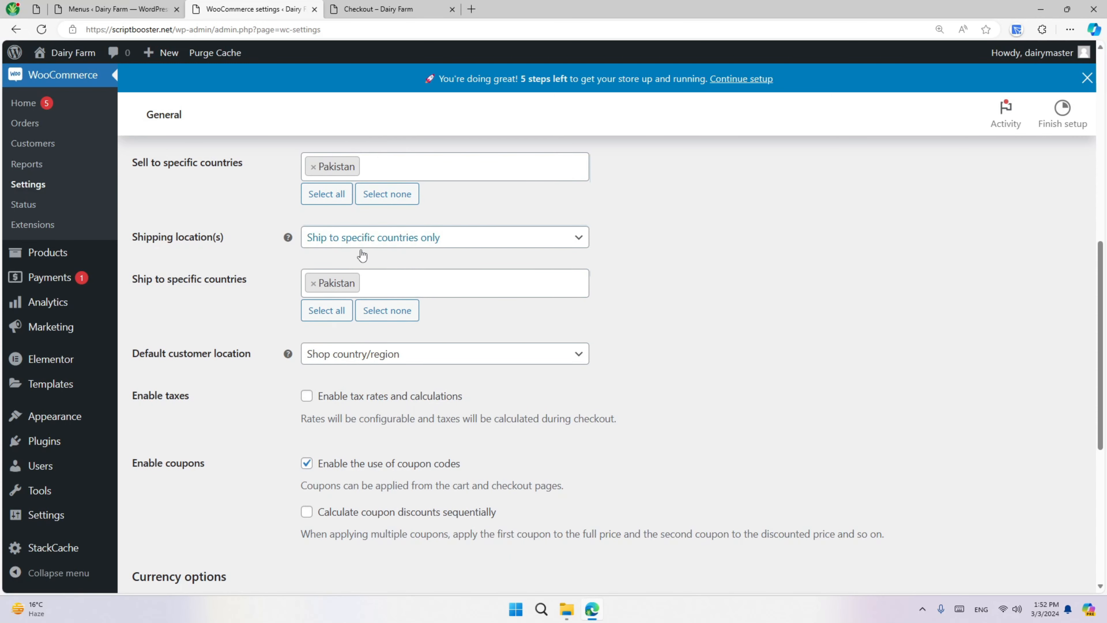
scroll(362, 257, "up", 6)
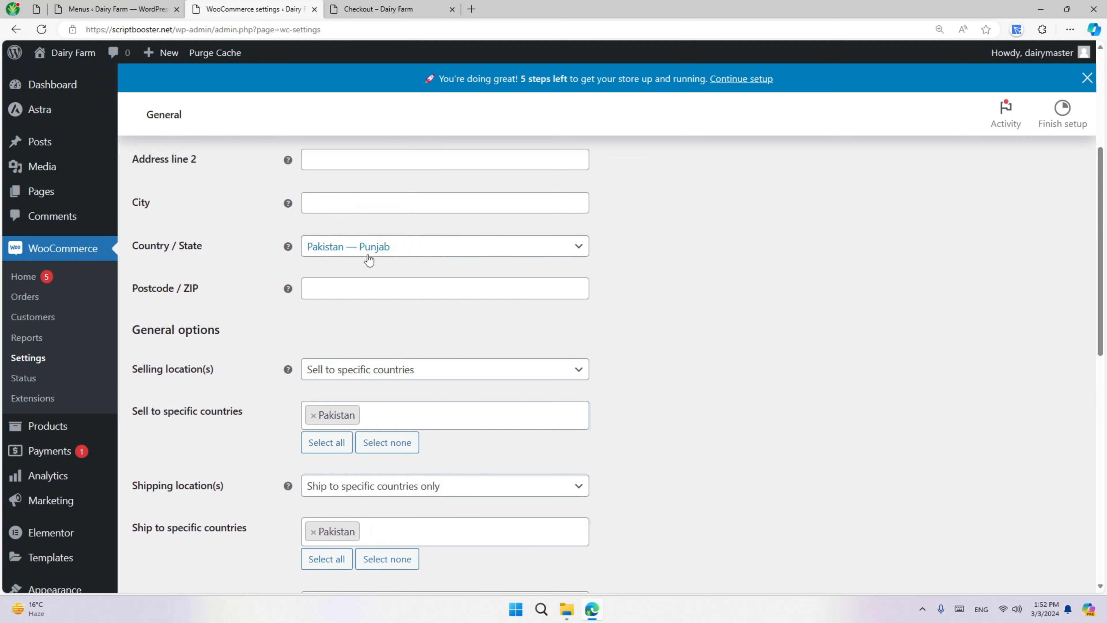
scroll(366, 257, "down", 4)
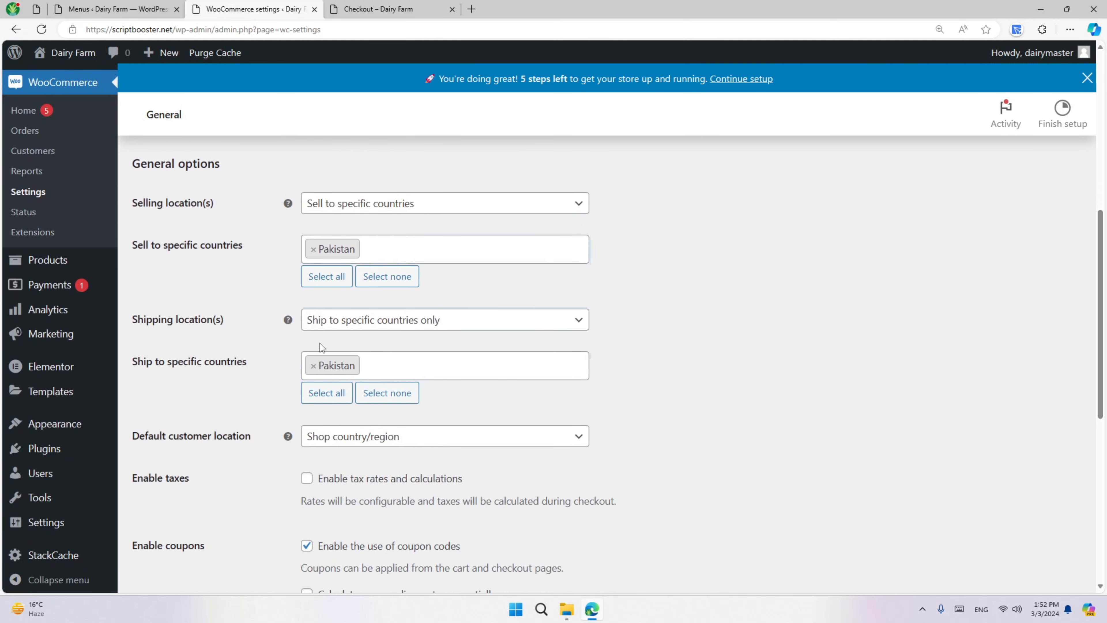
scroll(377, 373, "down", 4)
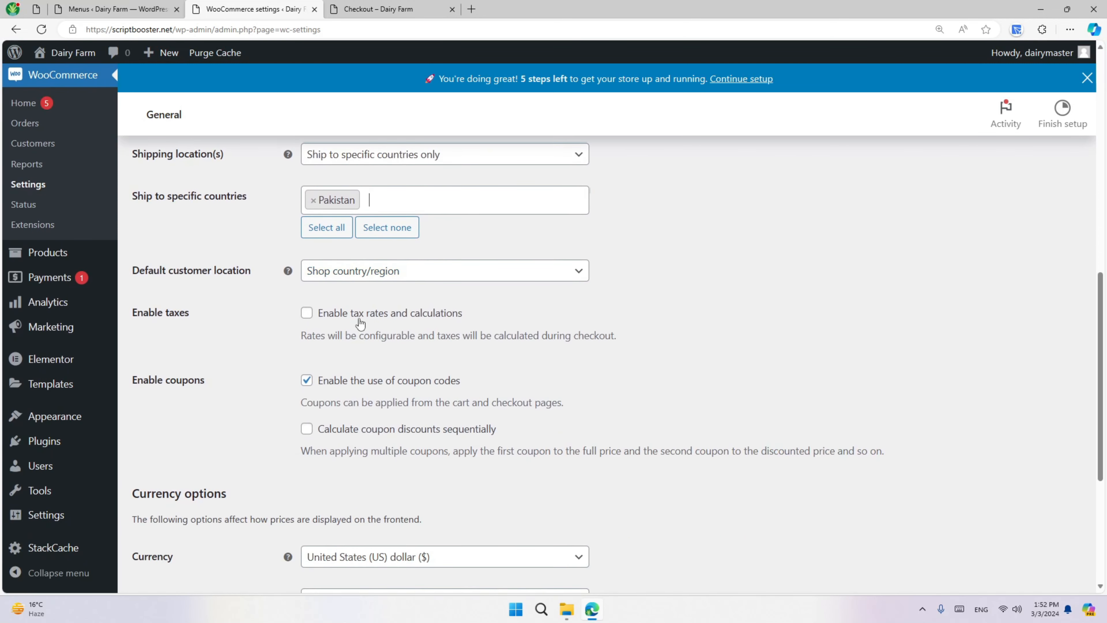
scroll(371, 360, "down", 2)
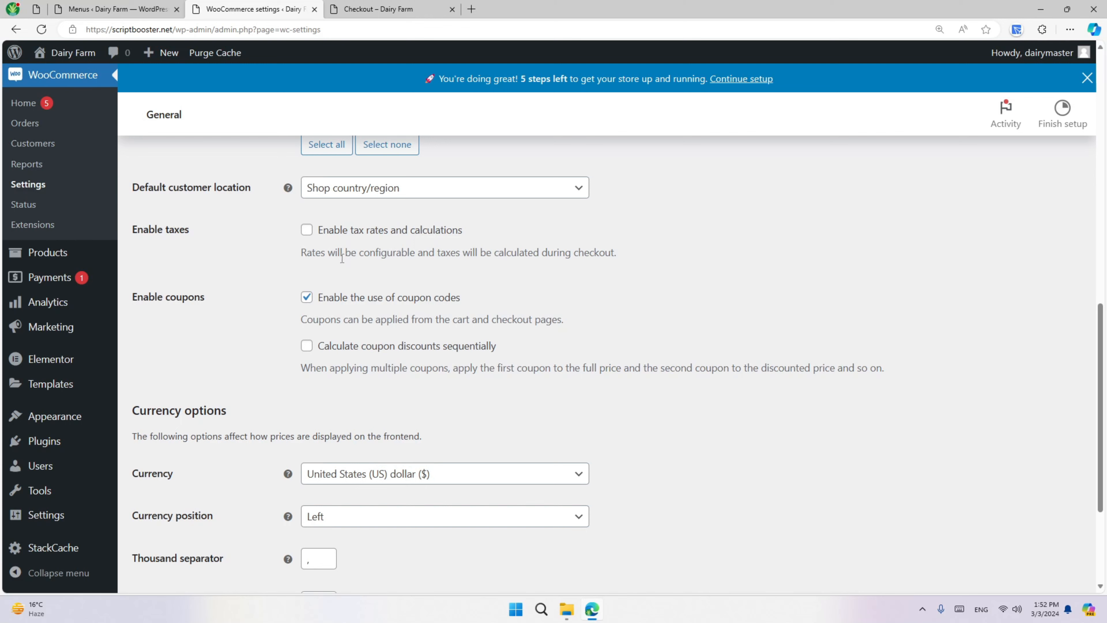
scroll(370, 375, "down", 4)
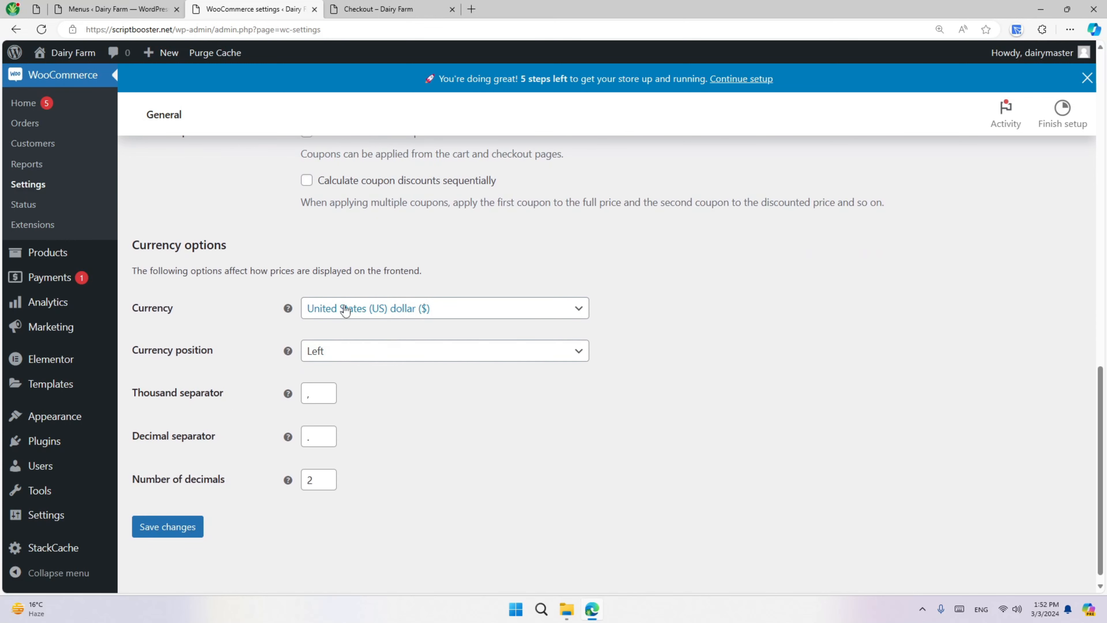
scroll(294, 329, "up", 6)
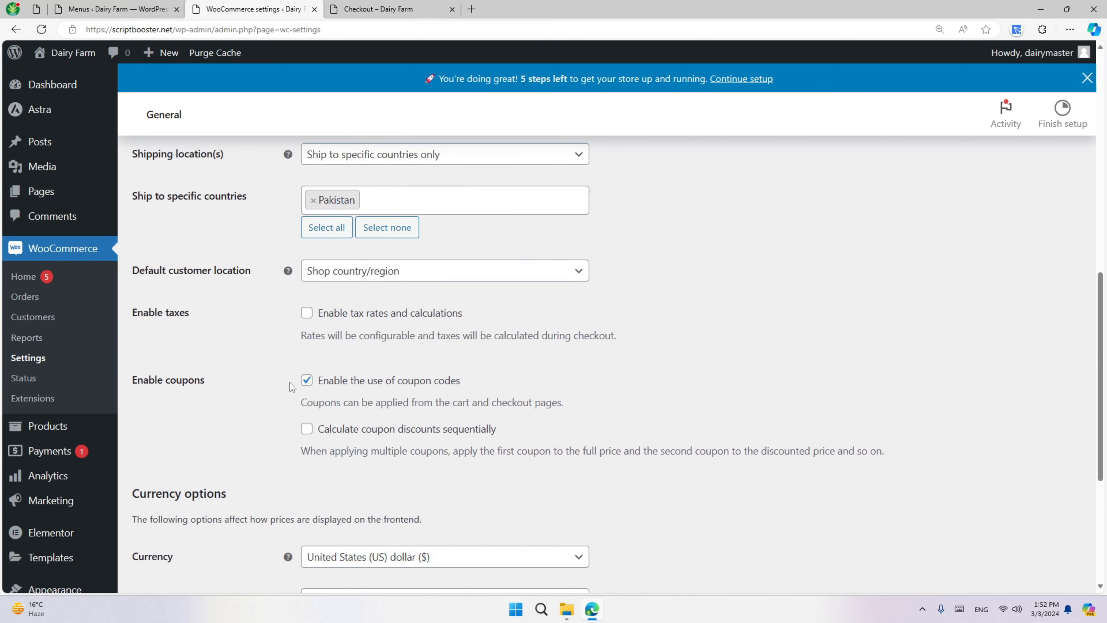
scroll(308, 388, "up", 15)
scroll(305, 395, "down", 15)
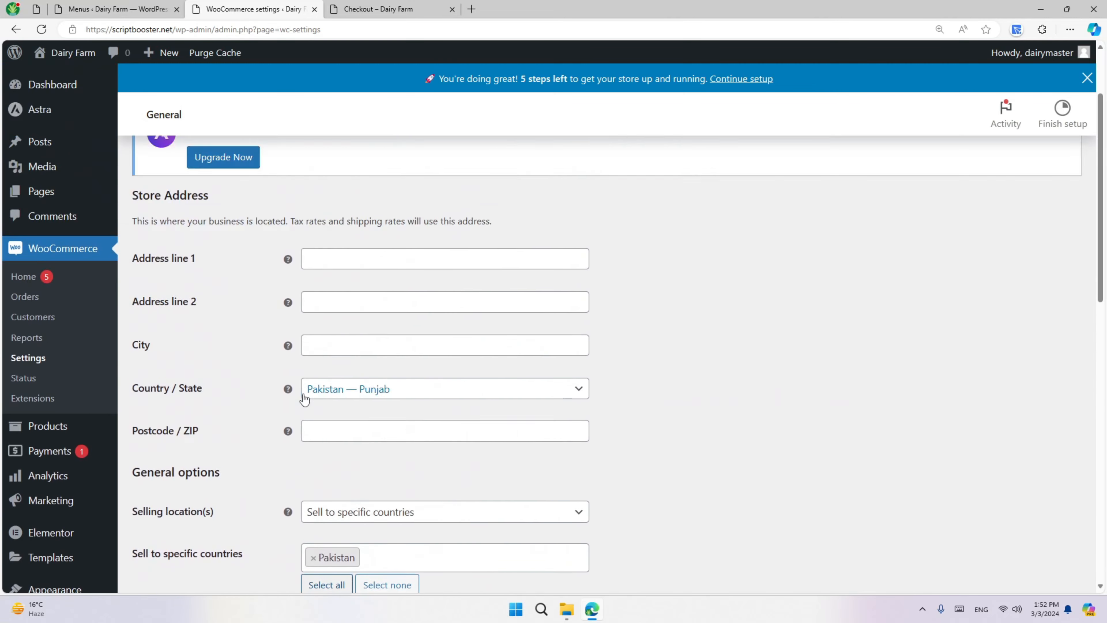
scroll(187, 512, "down", 6)
left_click(186, 518)
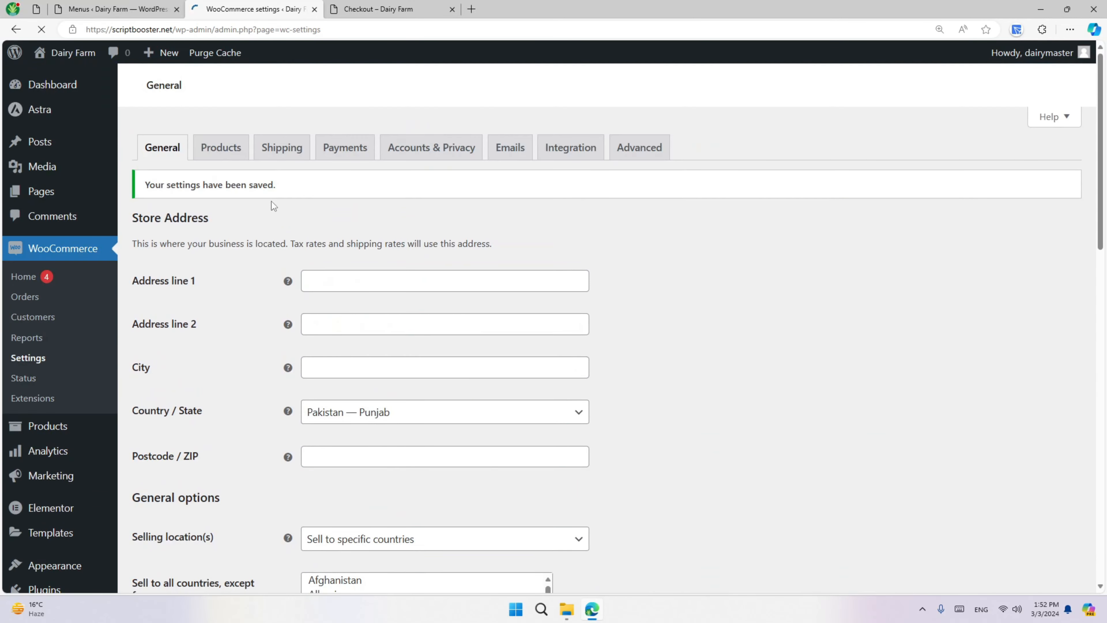
- Create a new shipping zone named Local
left_click(282, 153)
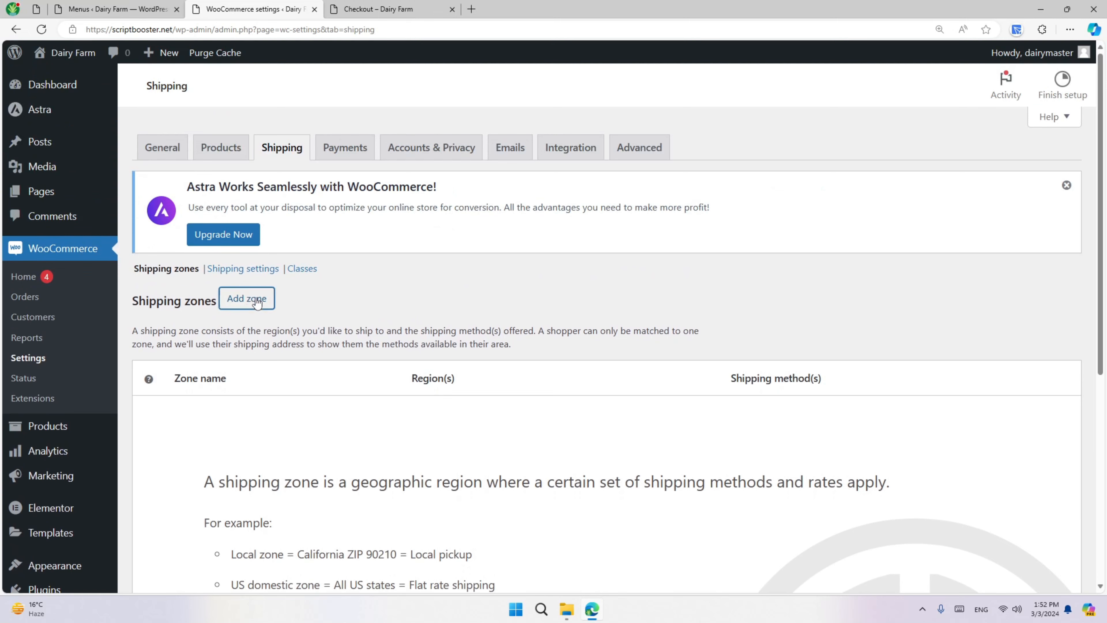
left_click(267, 306)
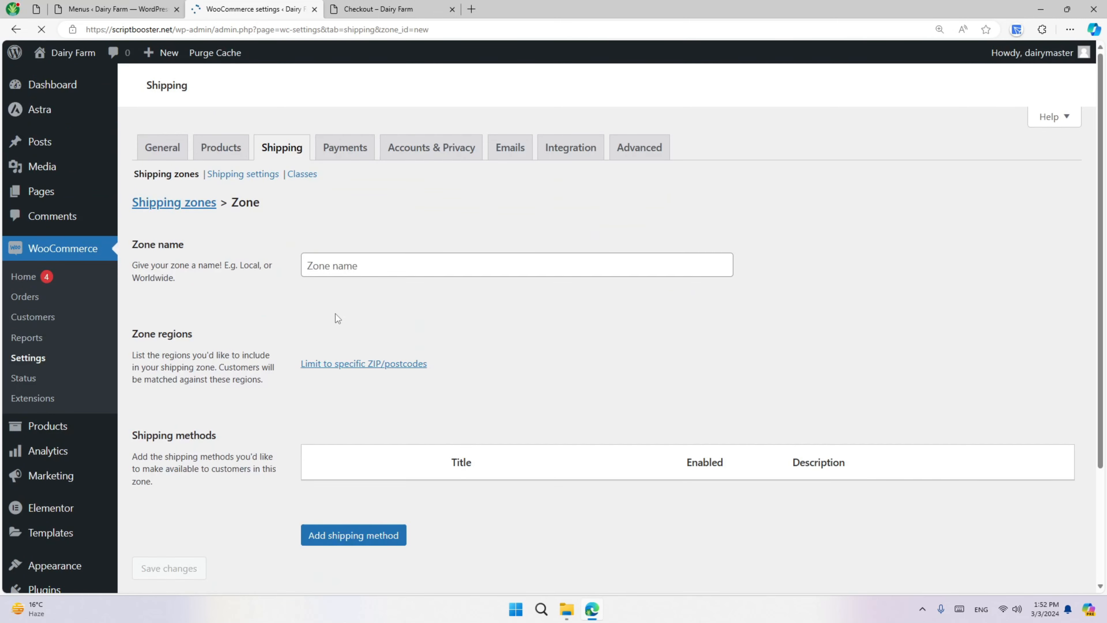
scroll(380, 312, "down", 3)
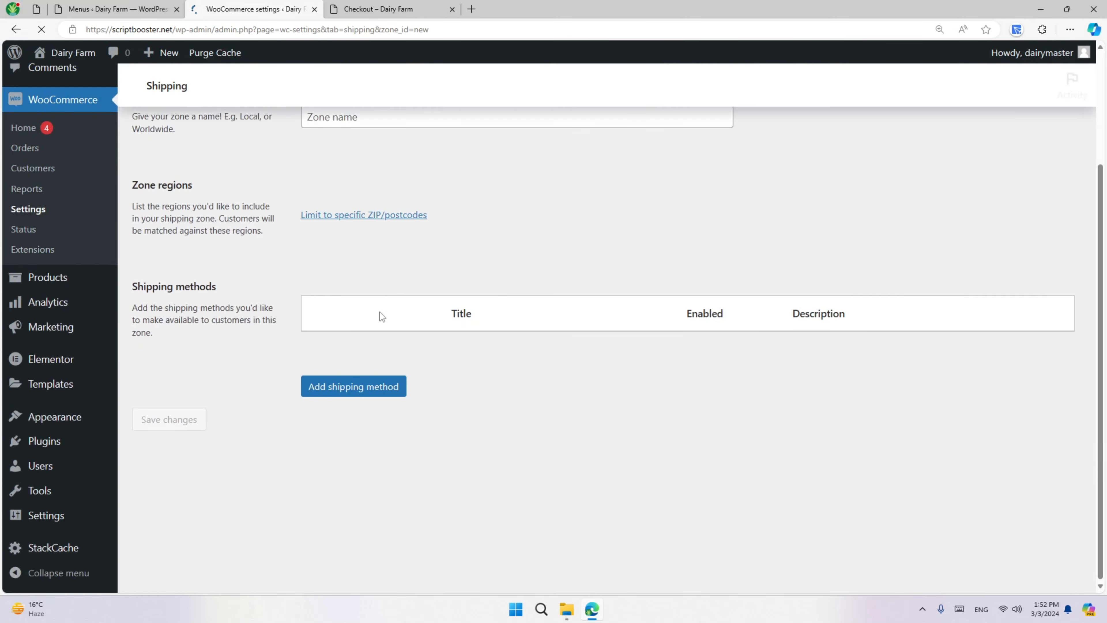
scroll(379, 311, "up", 3)
left_click(363, 260)
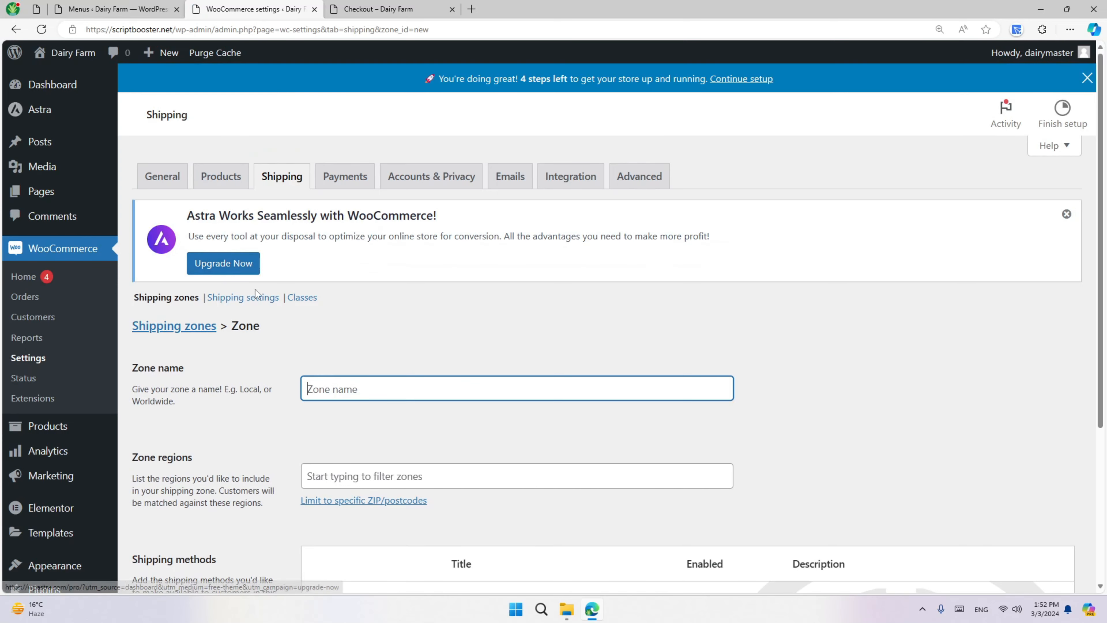
left_click(277, 300)
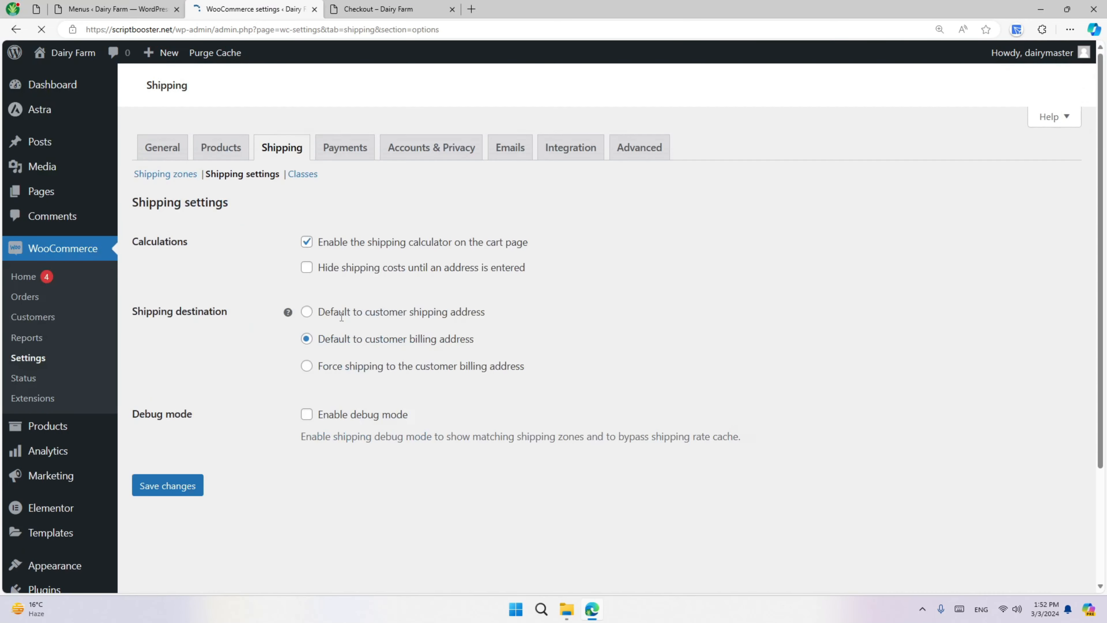
key("alt+Left")
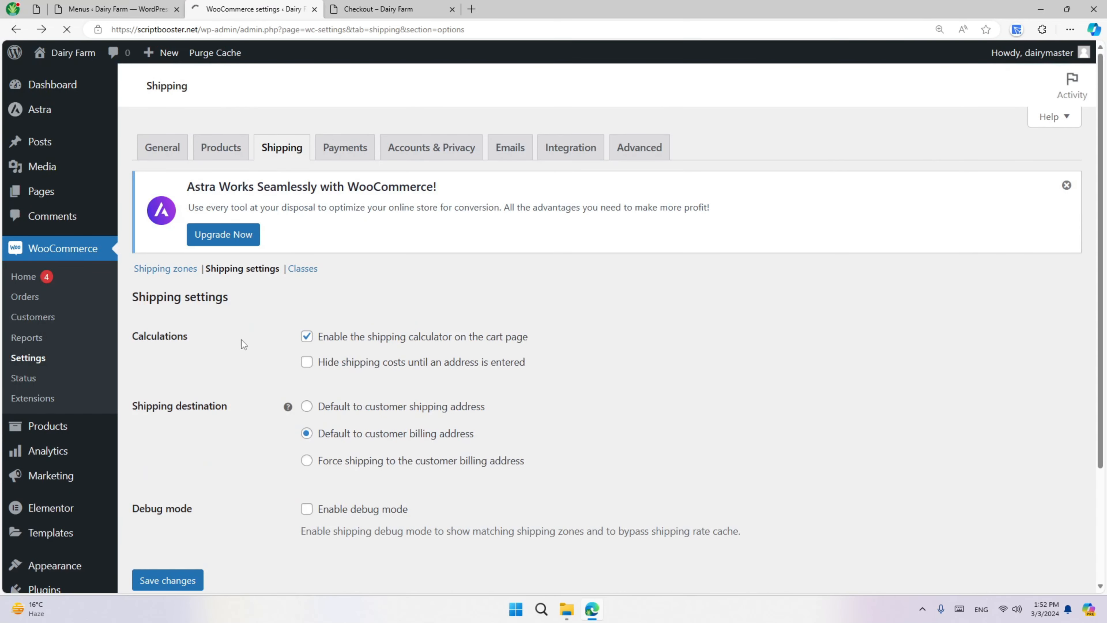
scroll(388, 361, "down", 1)
left_click(358, 199)
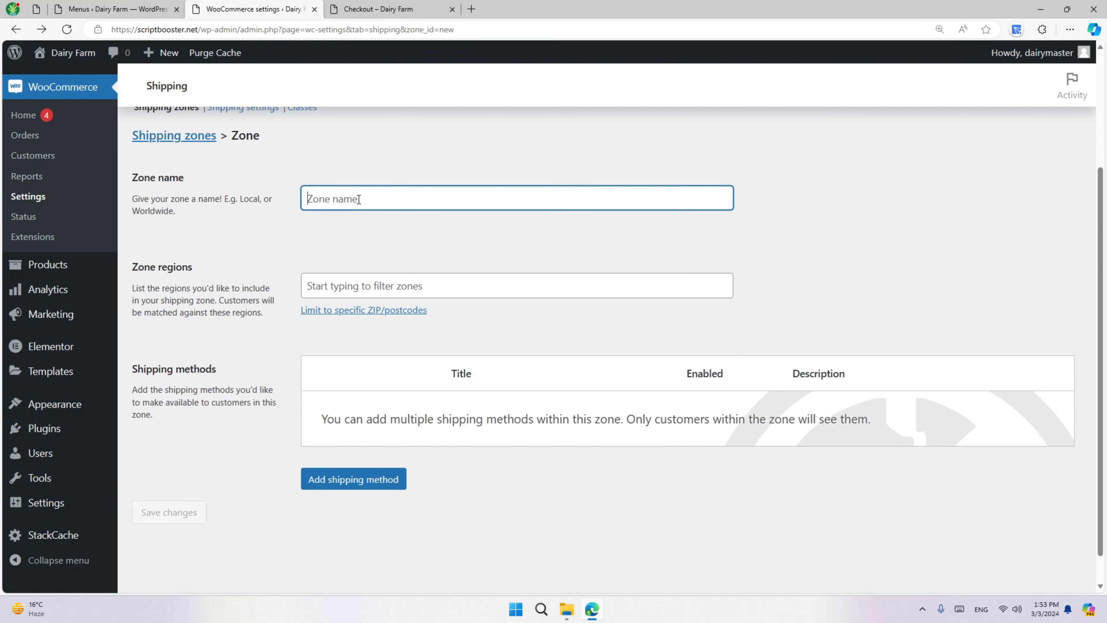
type("Local")
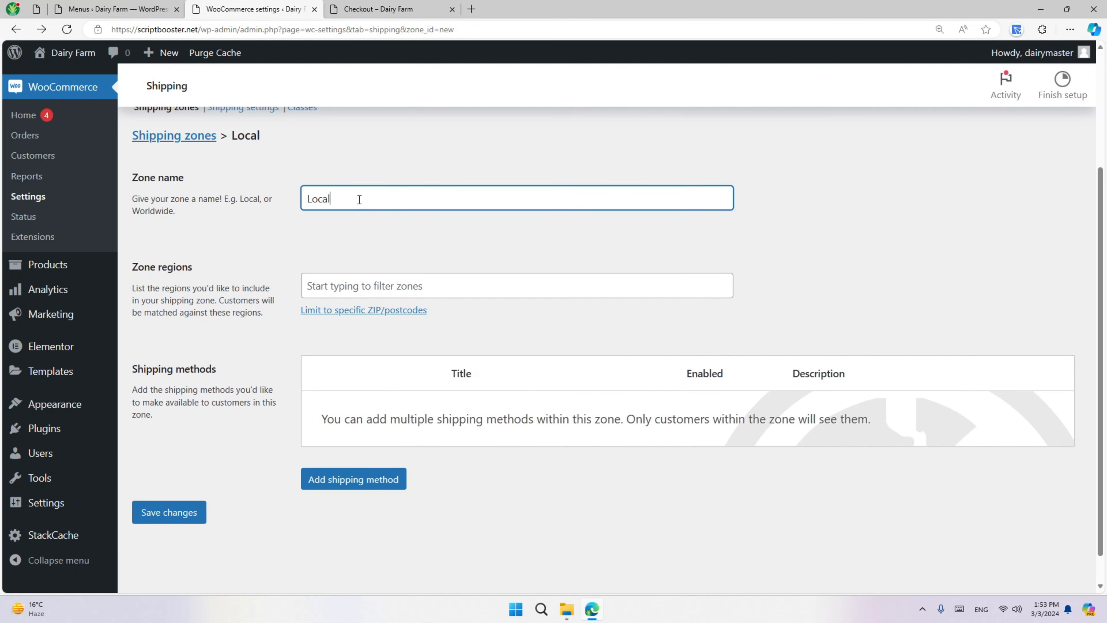
left_click(309, 265)
scroll(348, 290, "up", 2)
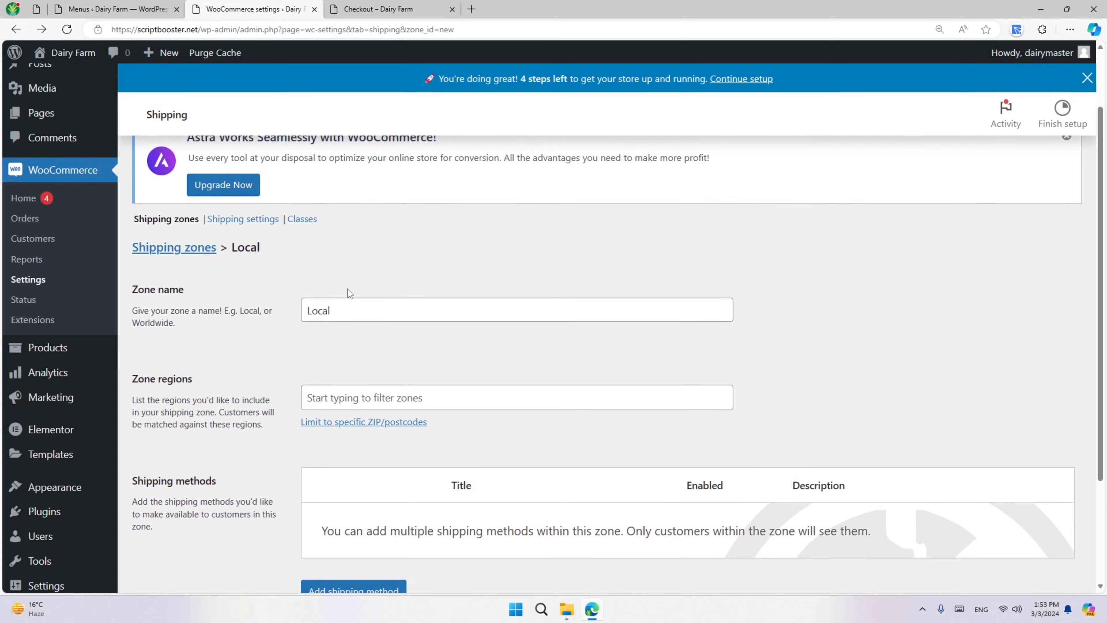
- Set the zone region to Punjab, Pakistan
left_click(382, 398)
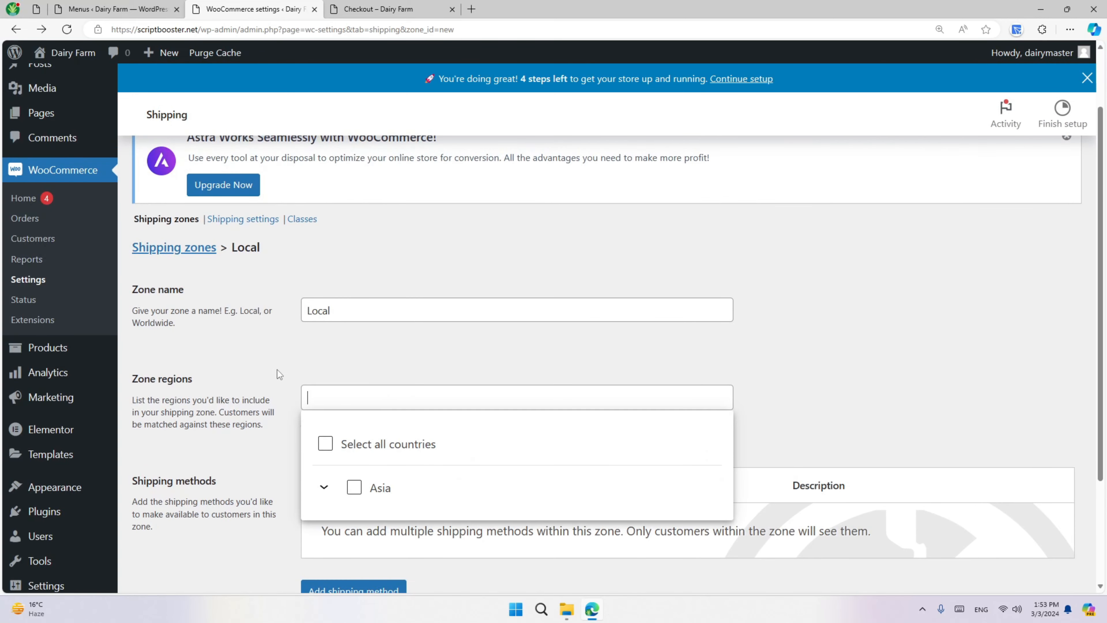
scroll(277, 374, "down", 2)
left_click(325, 405)
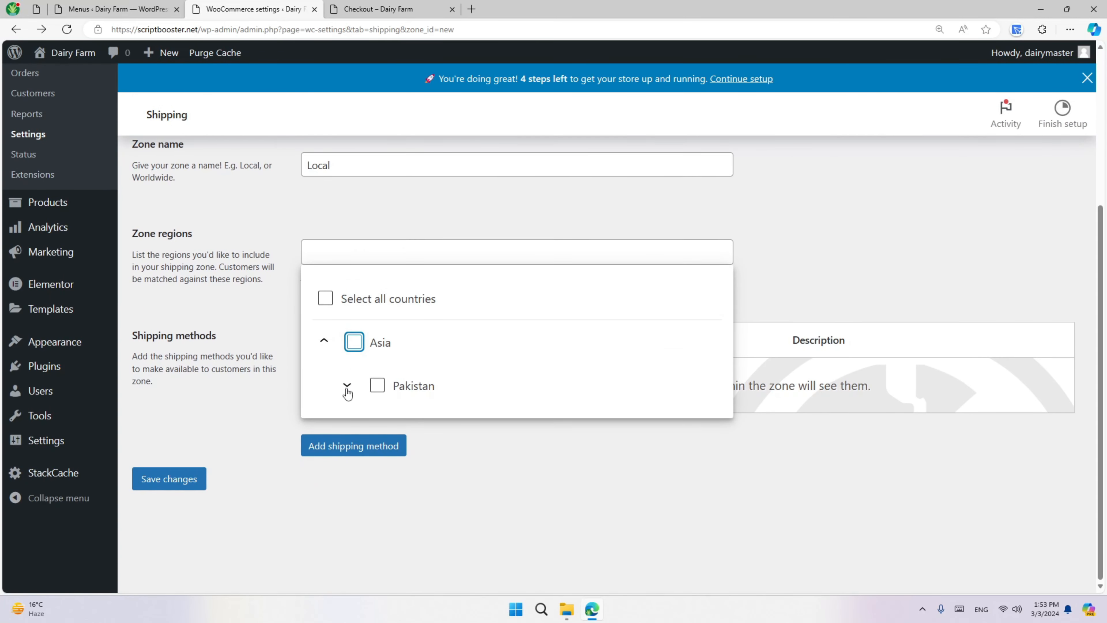
left_click(346, 384)
scroll(408, 388, "down", 2)
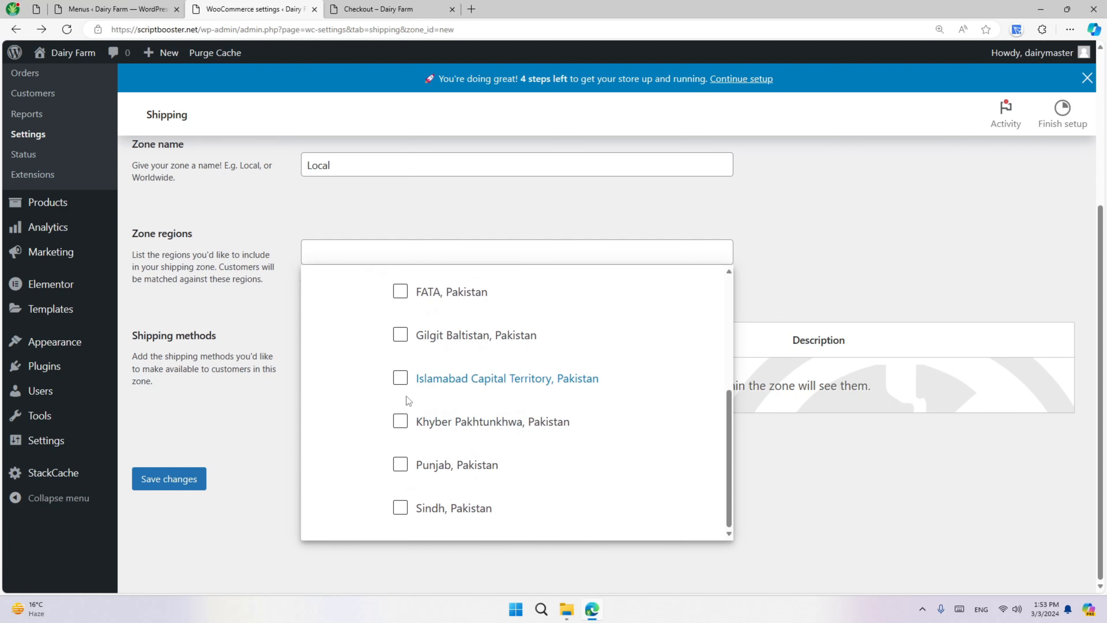
left_click(400, 464)
left_click(262, 408)
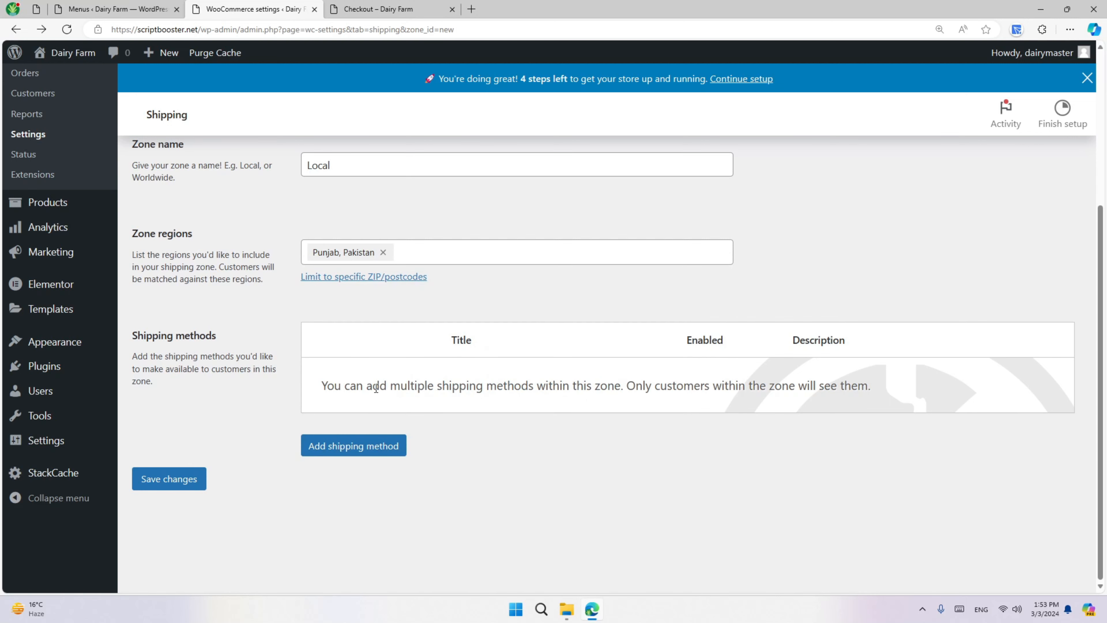
- Add a Flat rate shipping method with cost 1 and tax status None
left_click(359, 454)
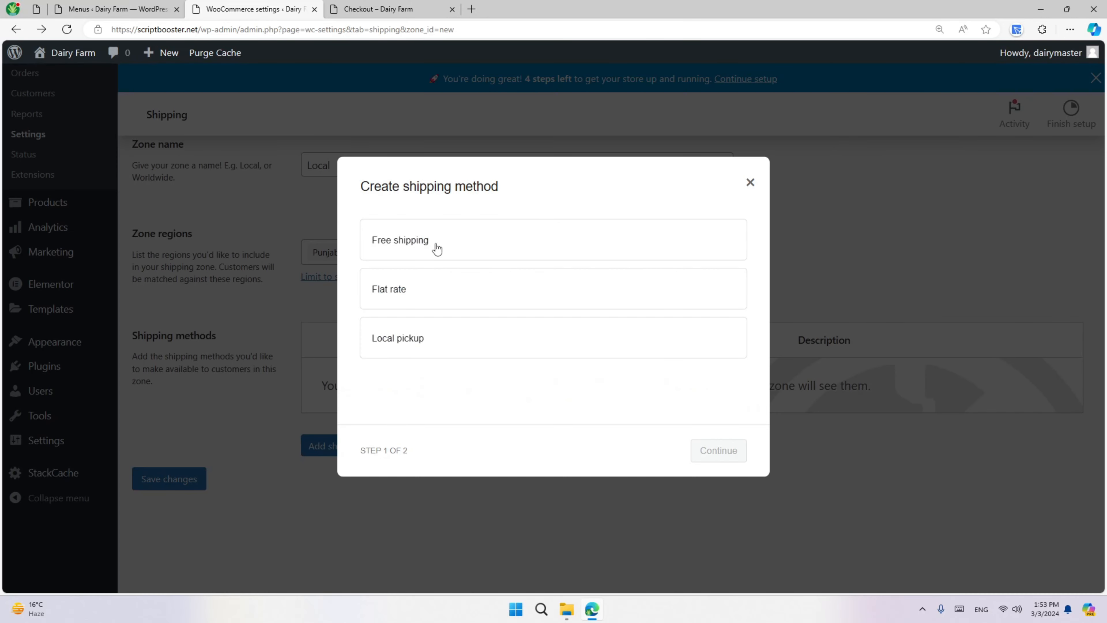
left_click(427, 301)
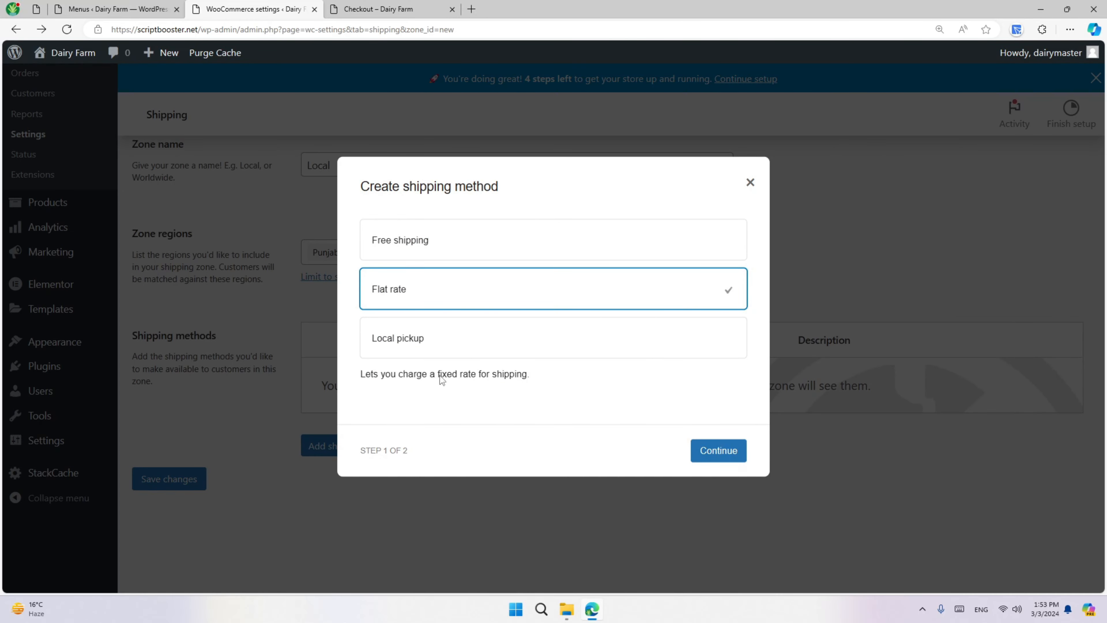
left_click(728, 451)
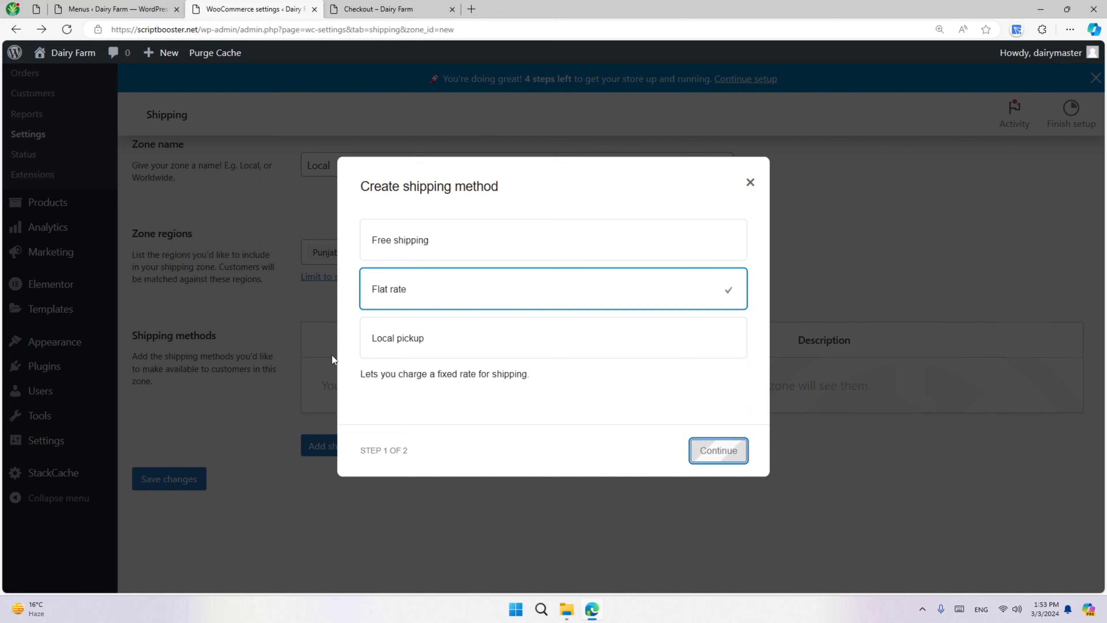
left_click(448, 382)
type("1")
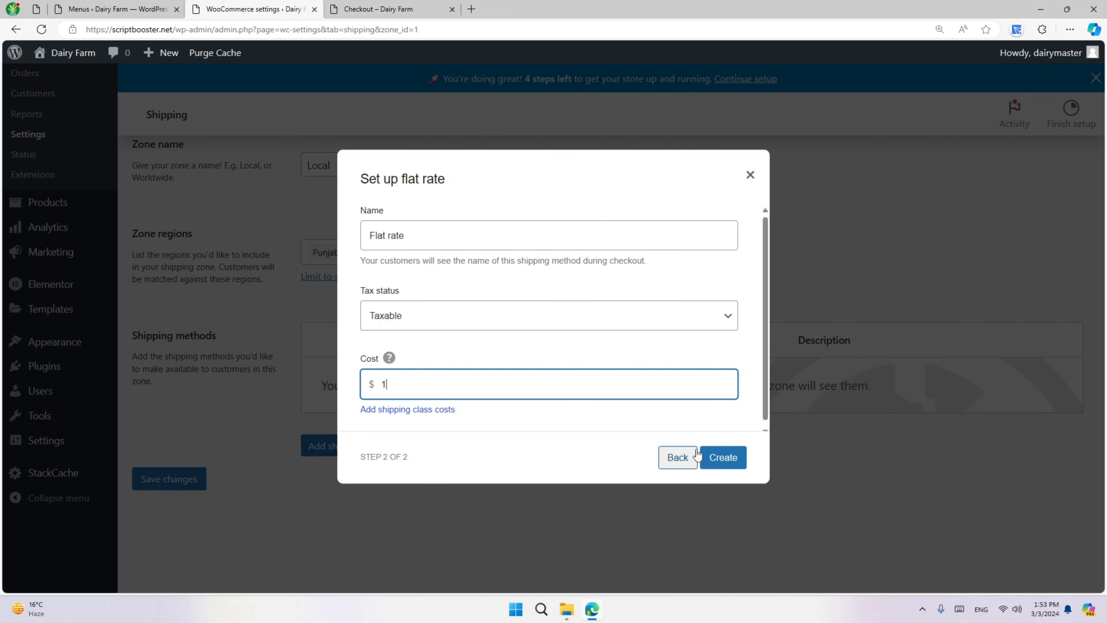
left_click(618, 316)
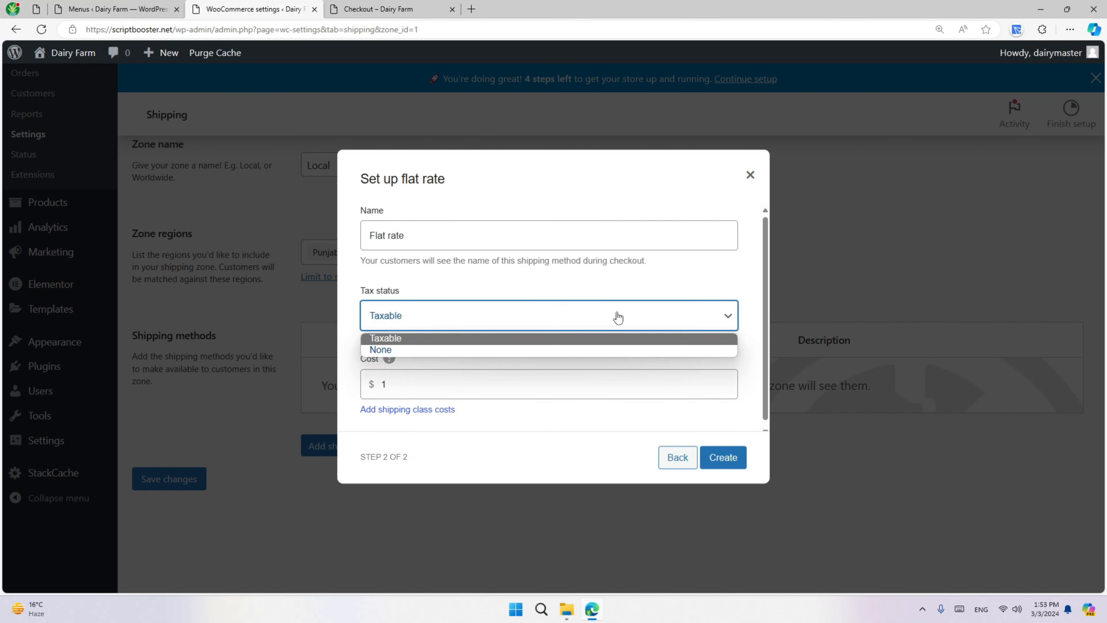
left_click(559, 349)
left_click(723, 458)
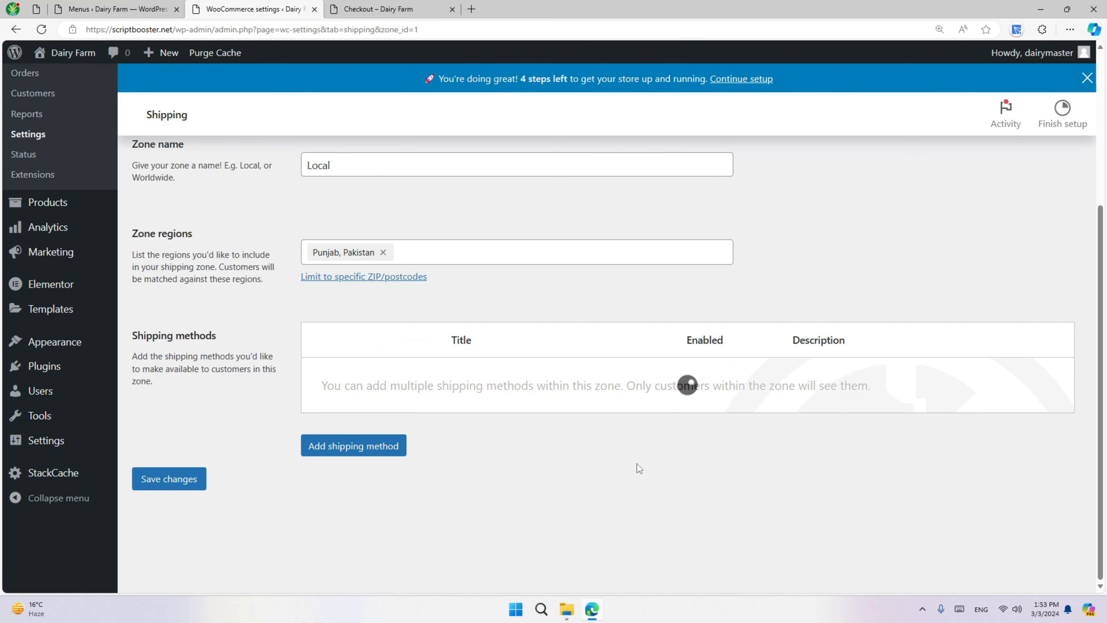
- Return to the shipping zones list without adding another method
scroll(372, 441, "up", 3)
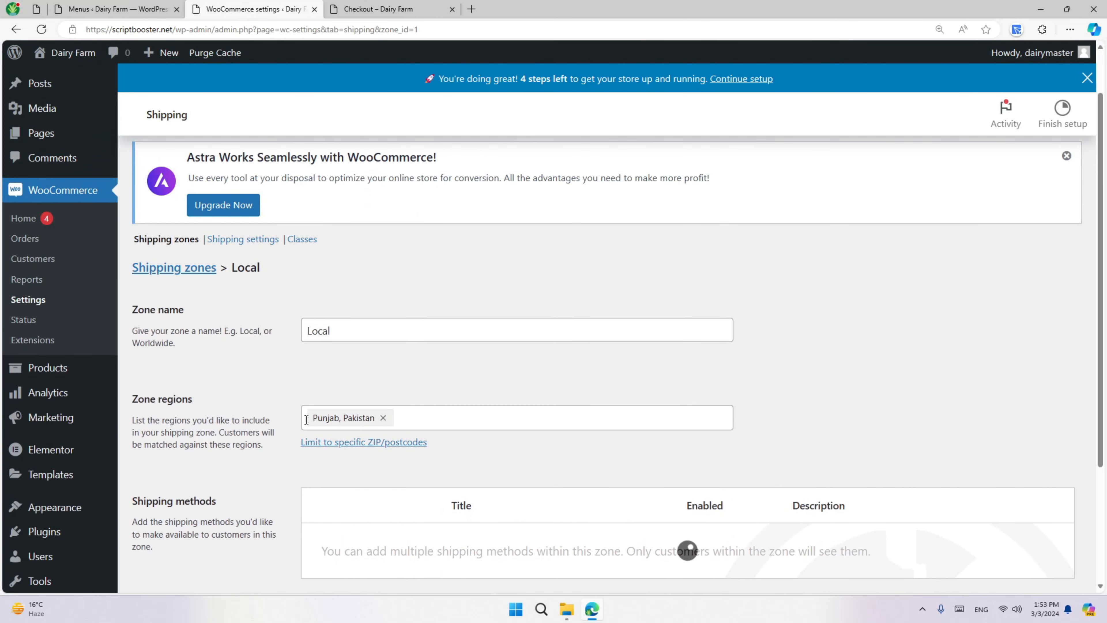
scroll(306, 420, "down", 3)
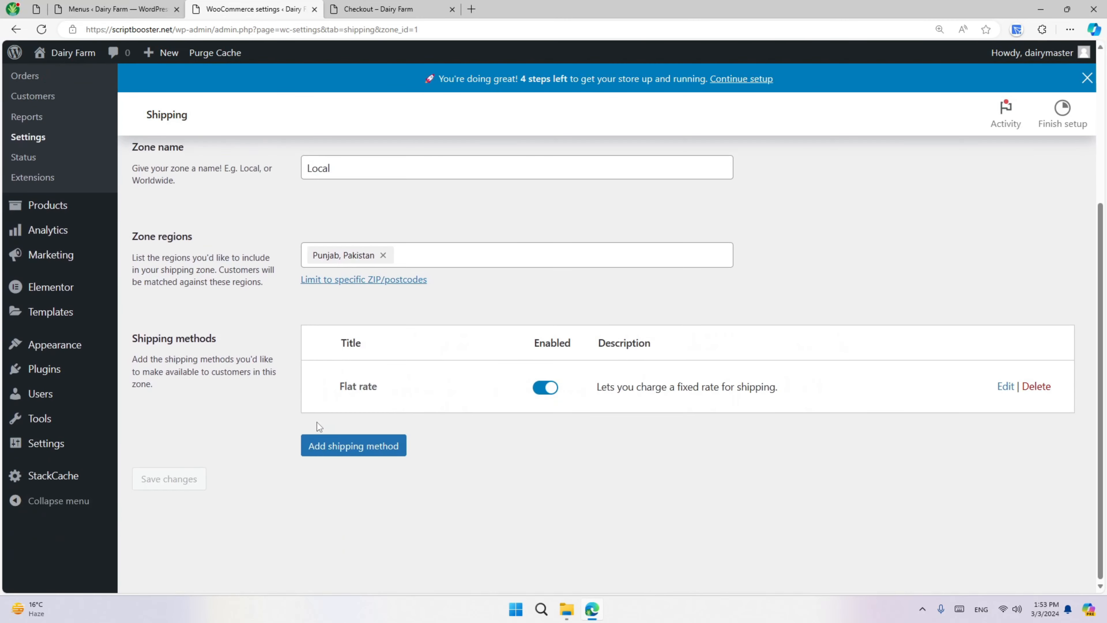
left_click(328, 452)
left_click(752, 183)
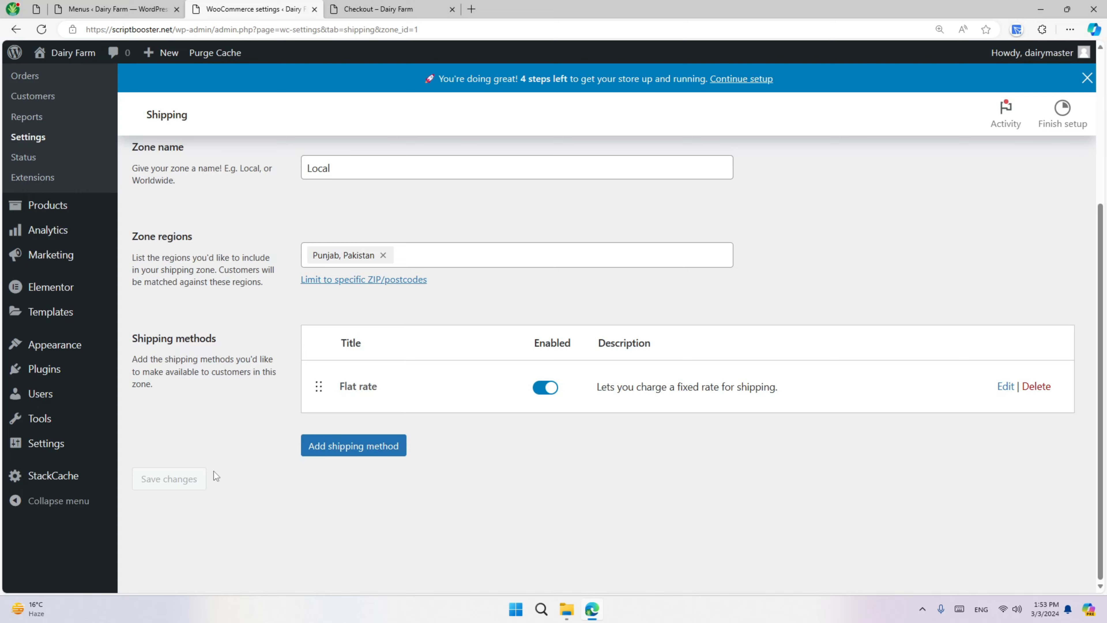
left_click(150, 482)
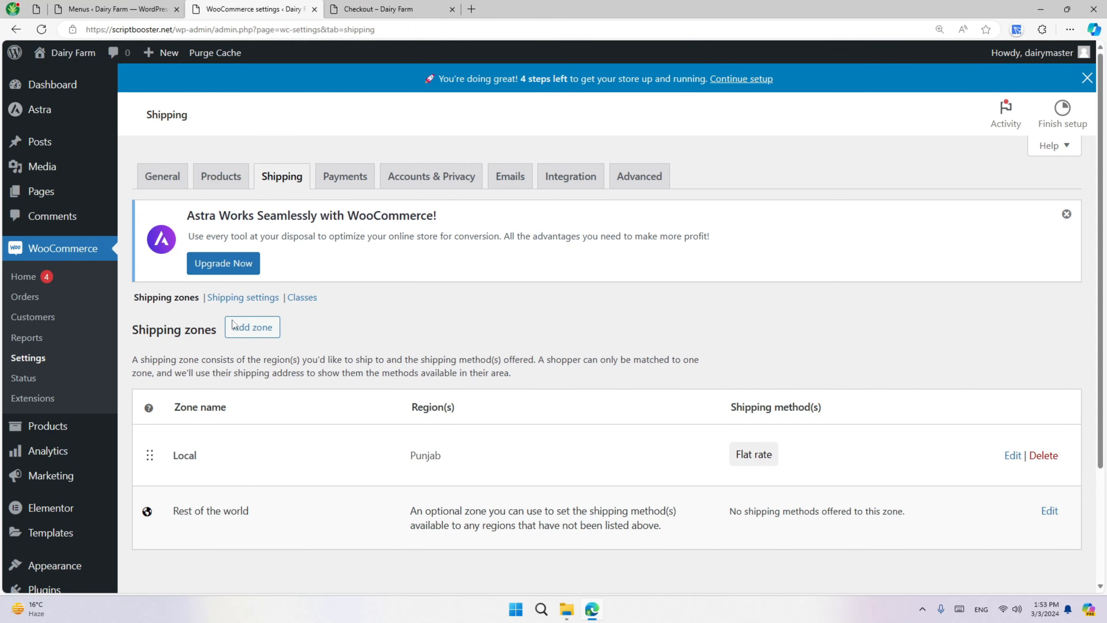
- Enable Cash on delivery and Direct bank transfer payments and save
left_click(340, 179)
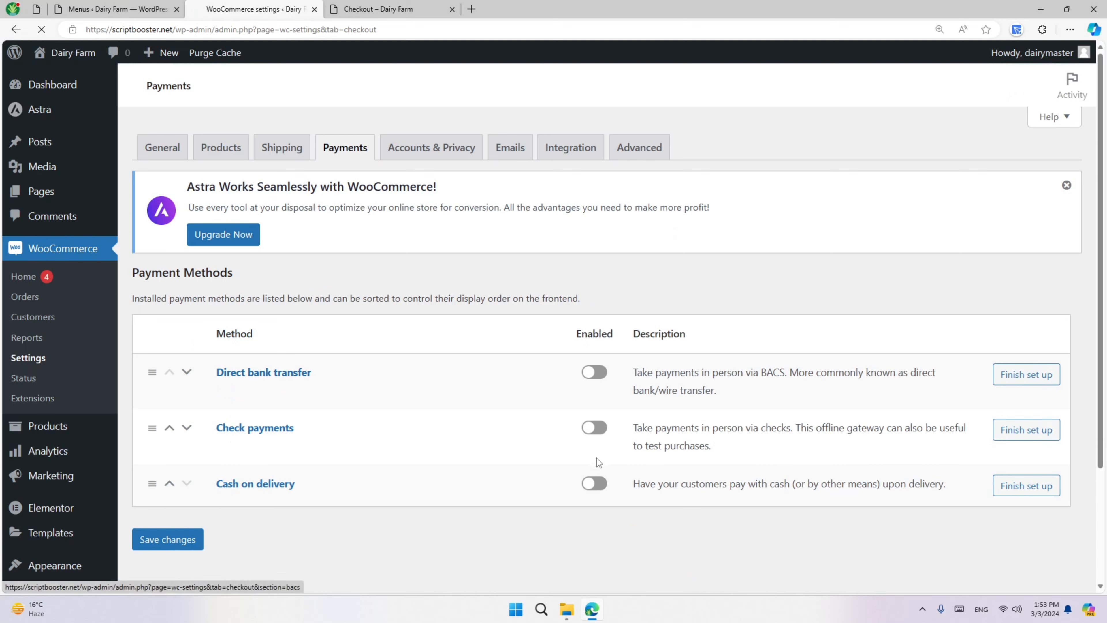
left_click(593, 487)
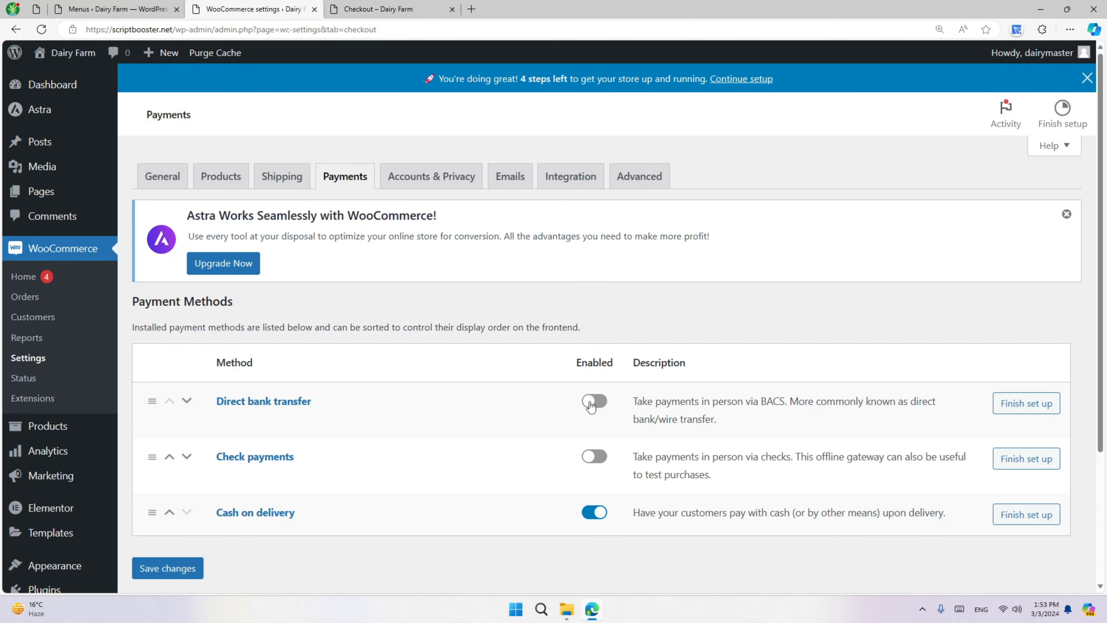
left_click(591, 404)
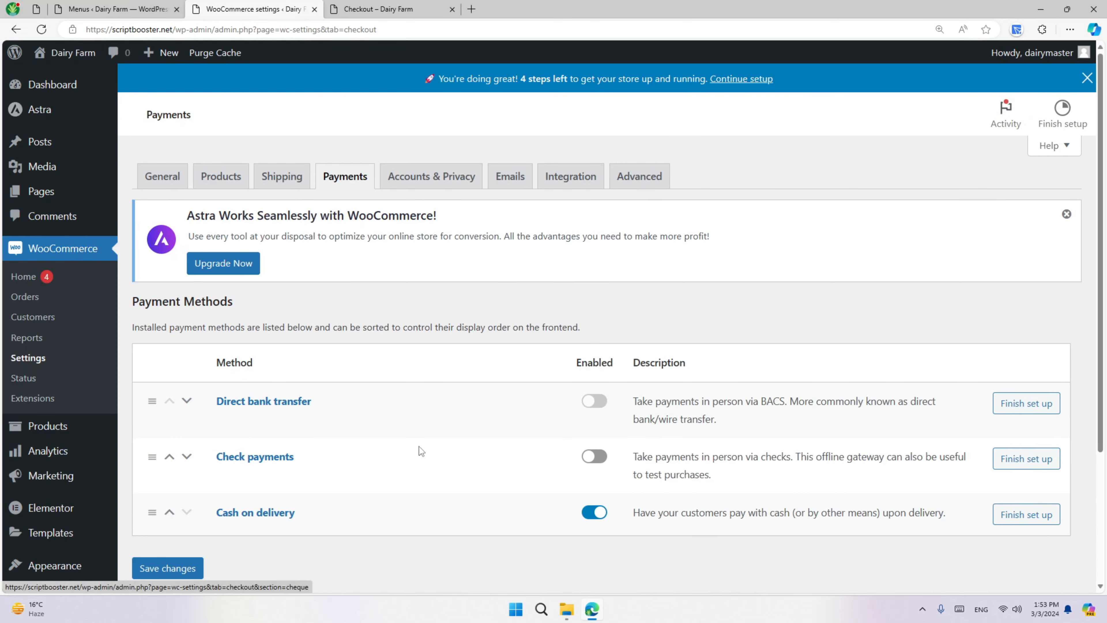
scroll(421, 475, "down", 4)
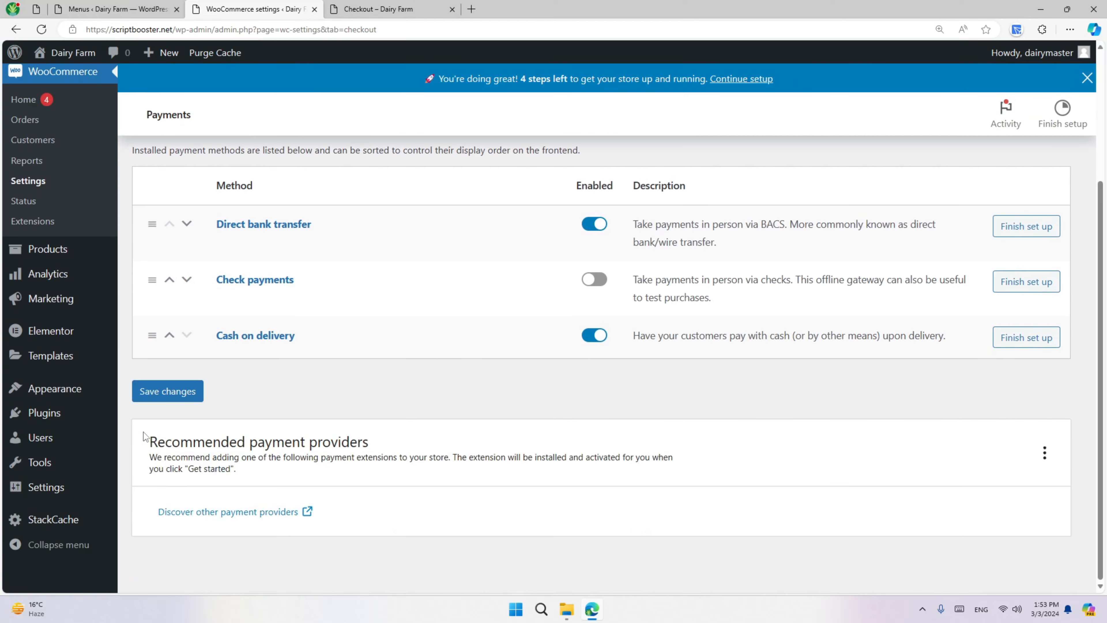
left_click(170, 394)
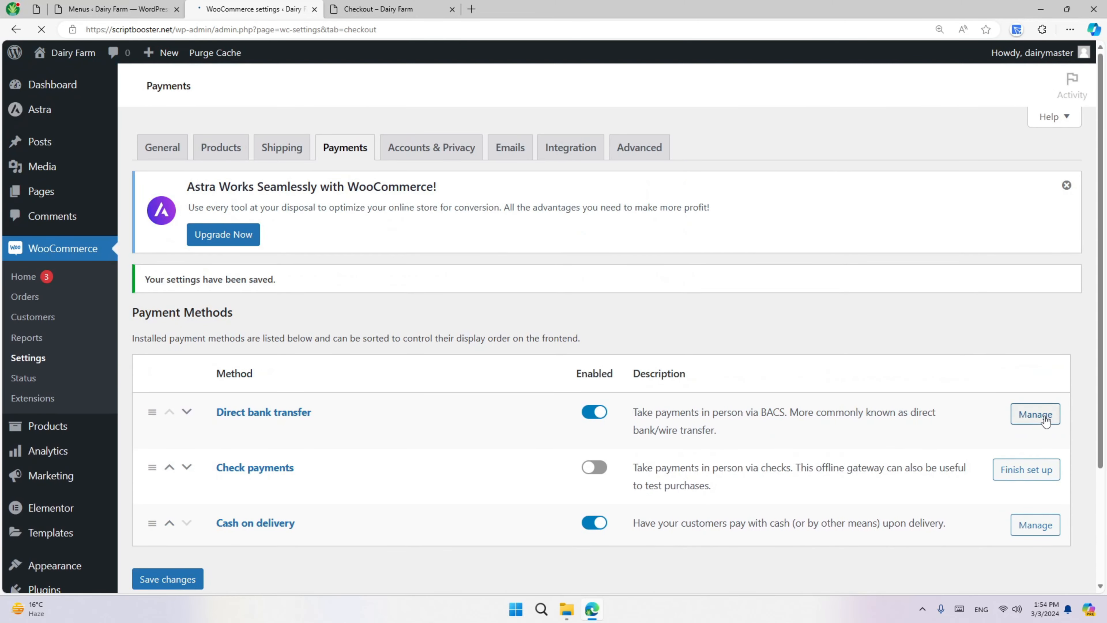
- Go back to the payment methods list and open the Accounts & Privacy settings
scroll(567, 384, "down", 5)
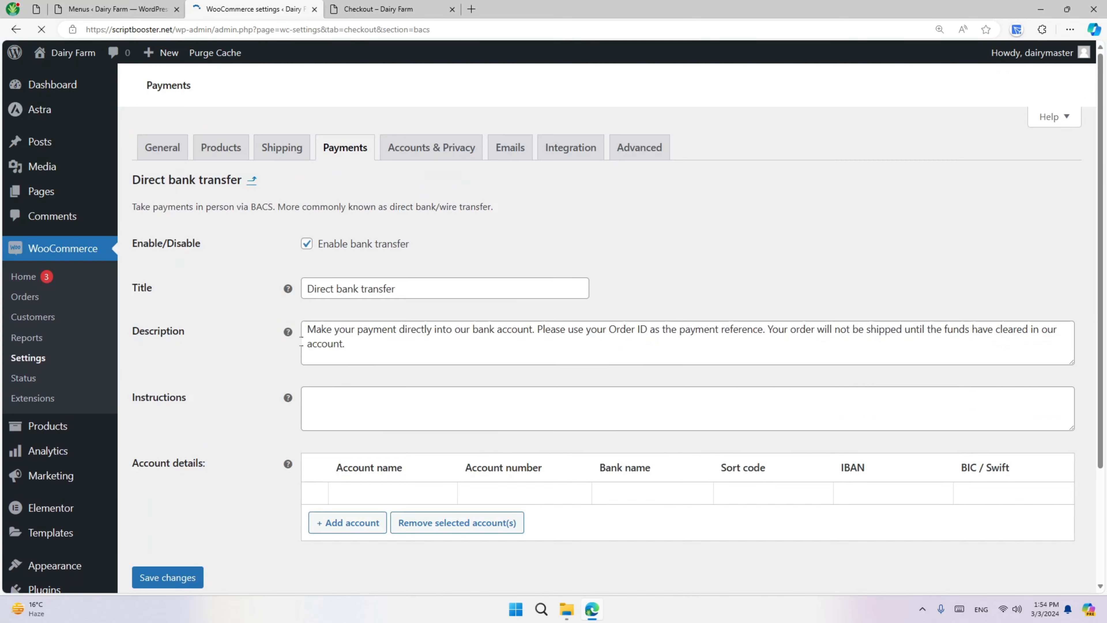
scroll(414, 364, "down", 3)
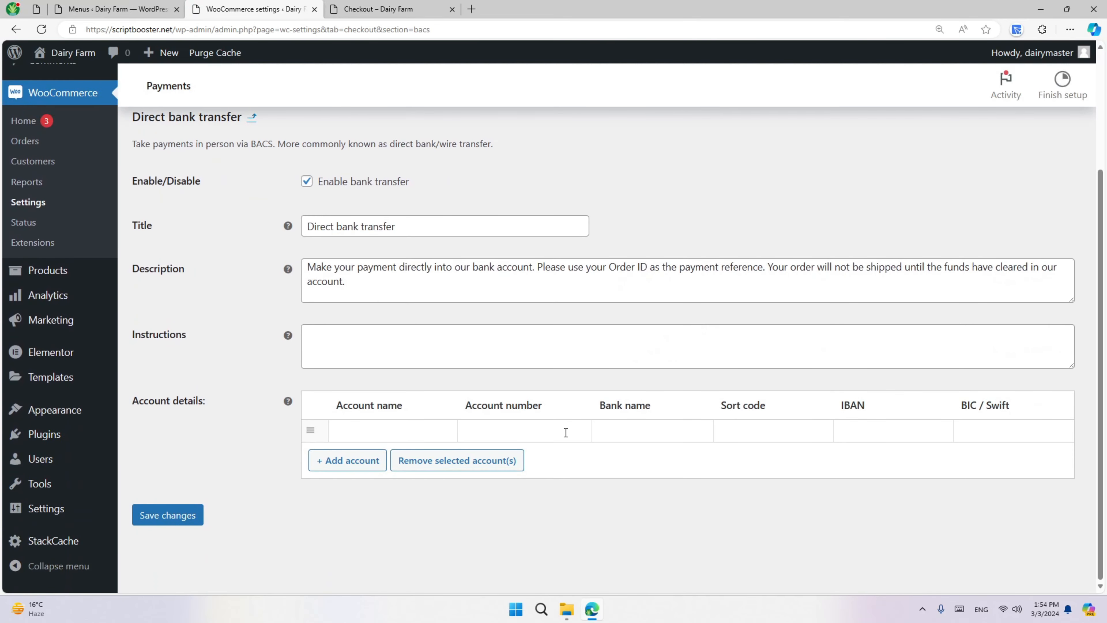
key("alt+Left")
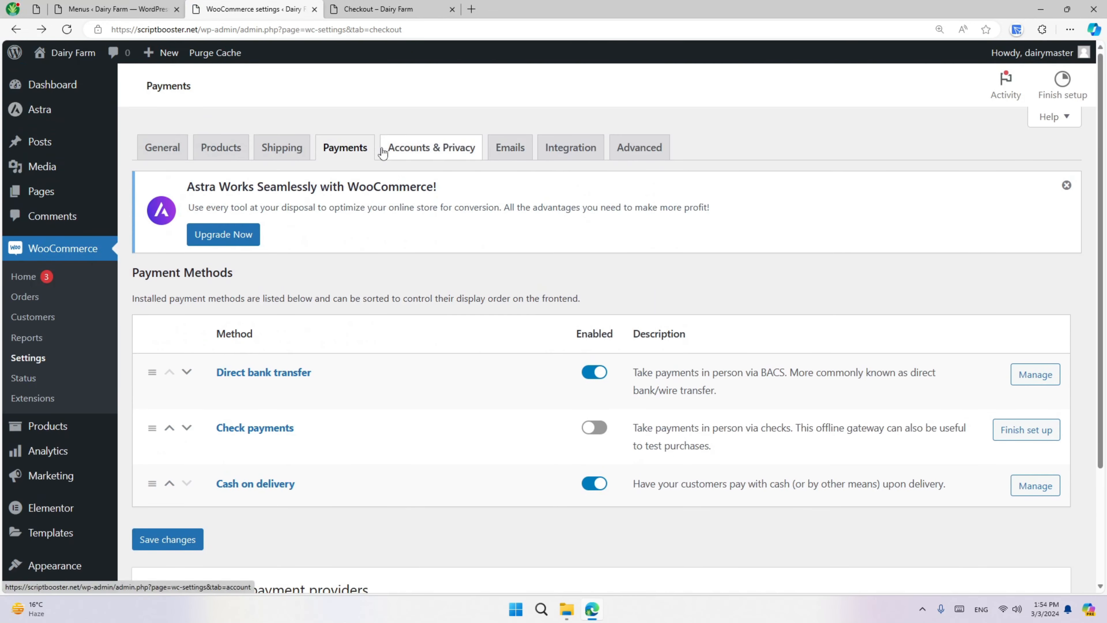
left_click(382, 152)
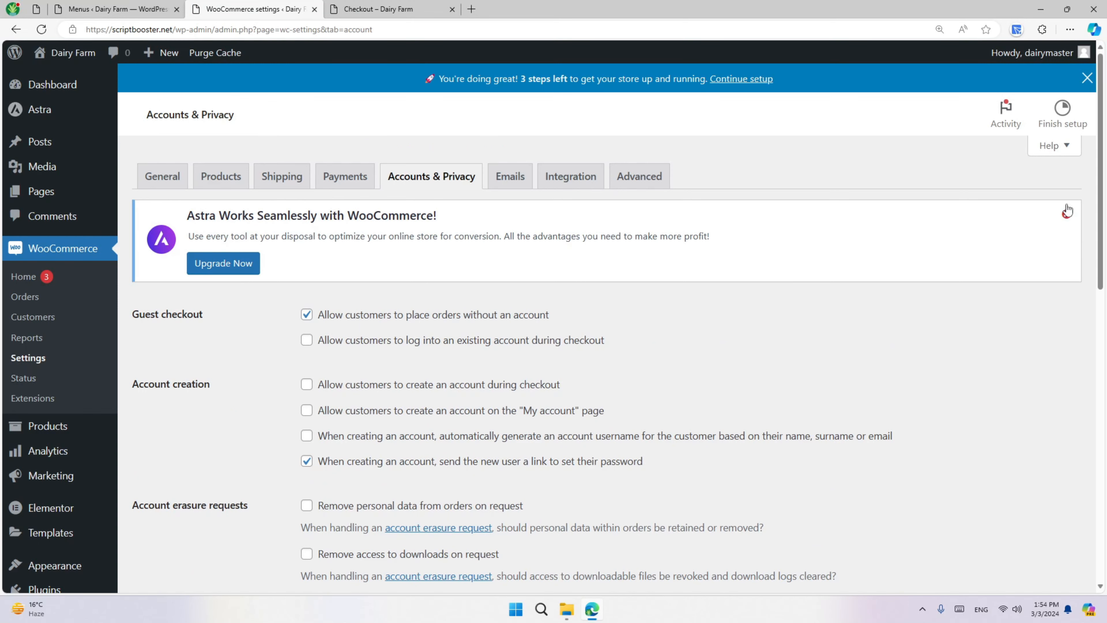
- Dismiss the Astra promotional notice and open the Emails settings
left_click(1067, 211)
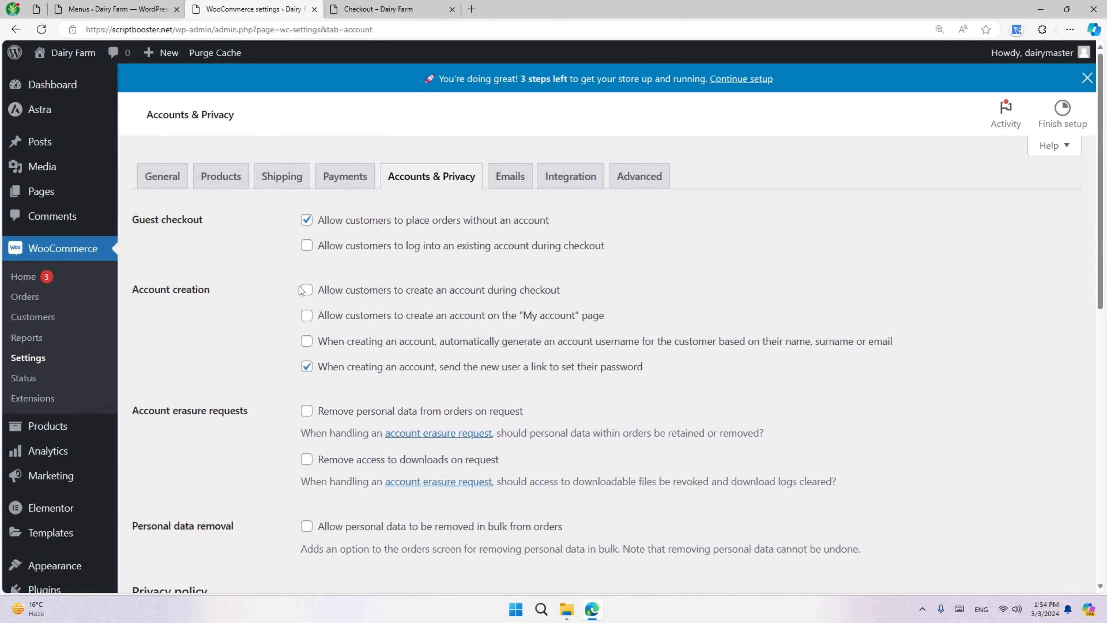
scroll(344, 262, "down", 5)
scroll(385, 363, "down", 4)
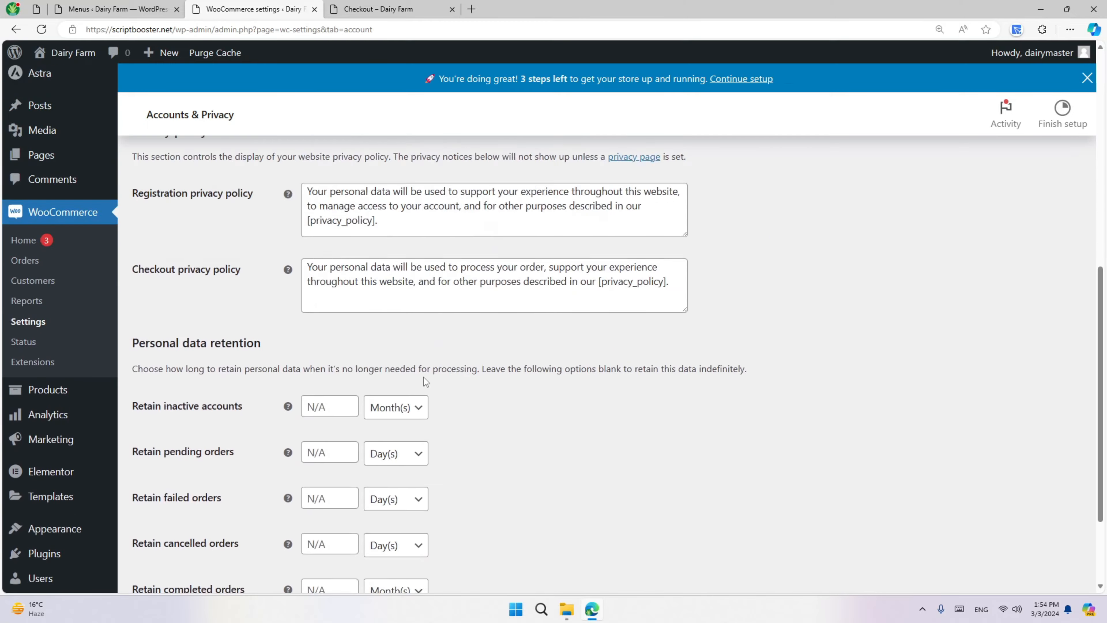
scroll(424, 377, "up", 9)
left_click(517, 175)
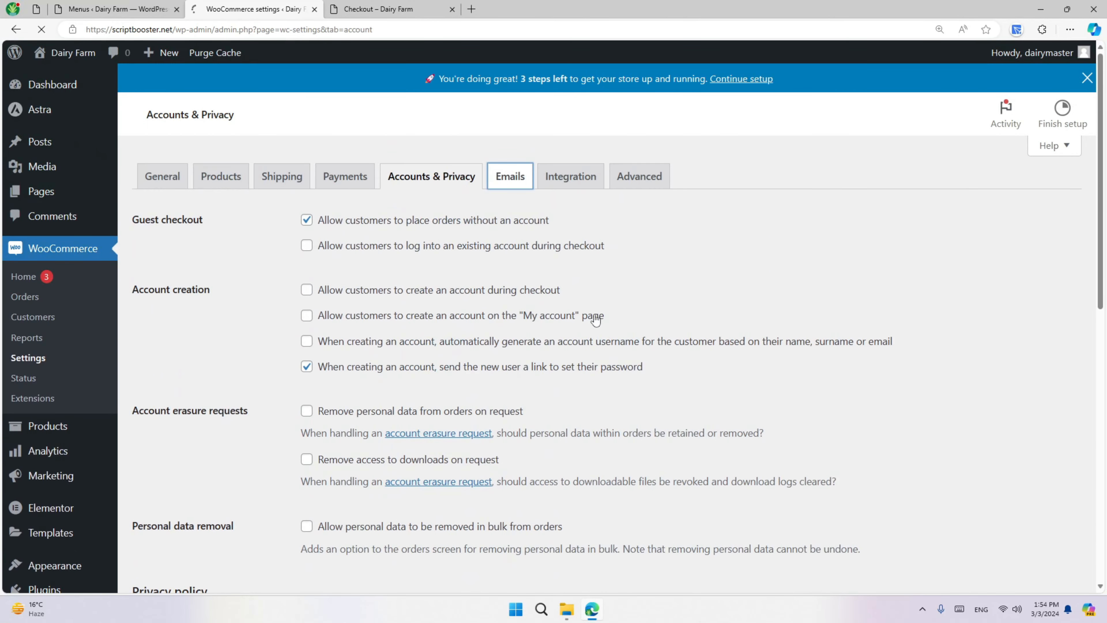
scroll(511, 341, "down", 5)
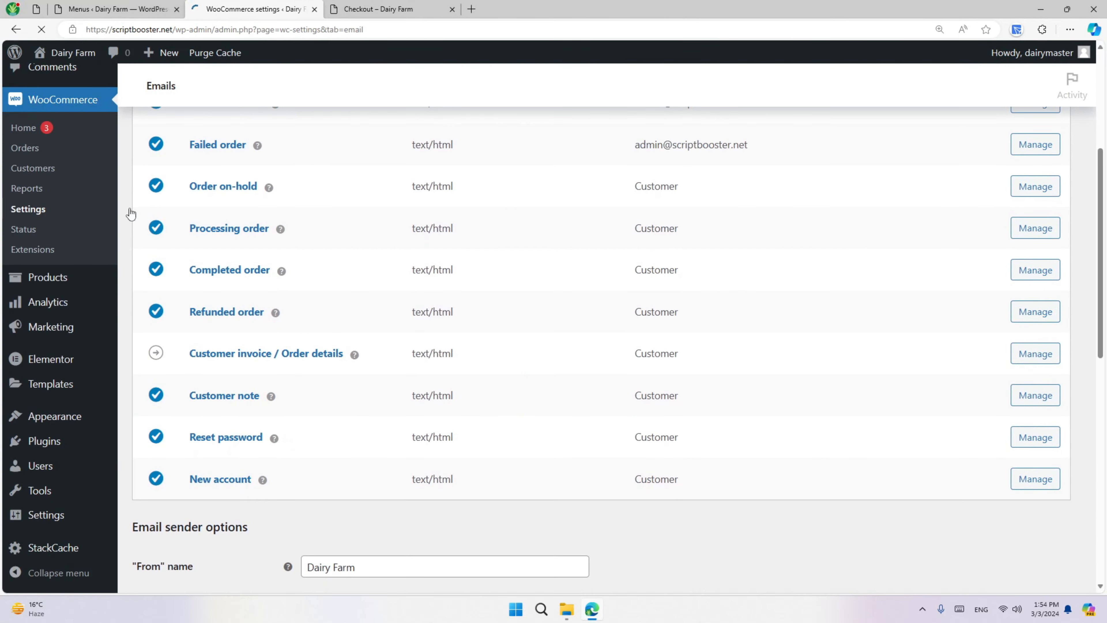
scroll(296, 281, "up", 5)
scroll(297, 281, "down", 10)
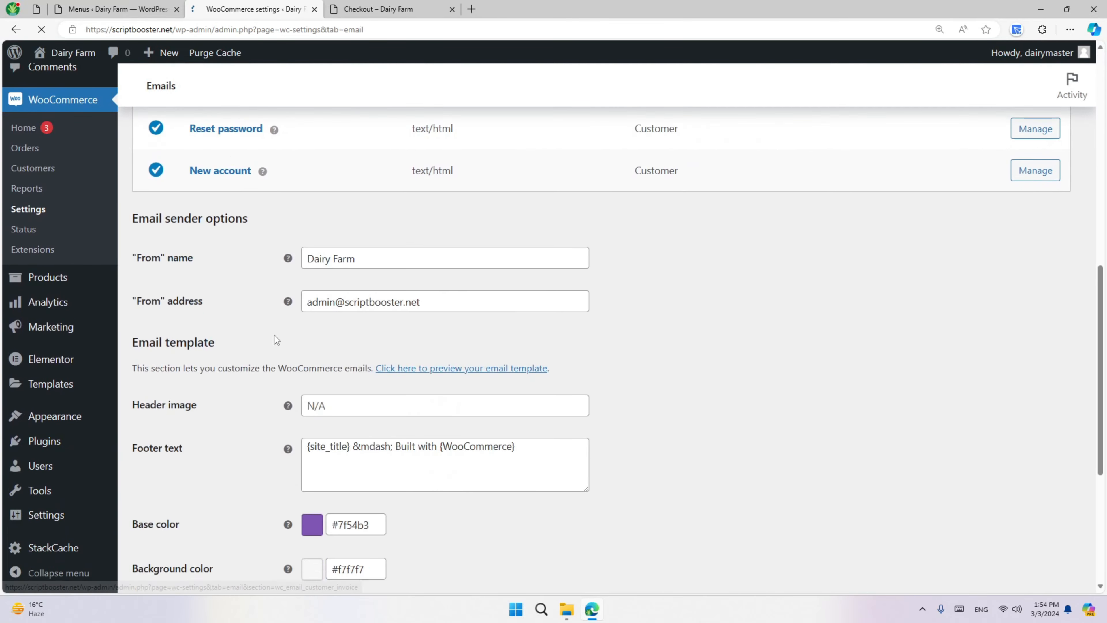
scroll(322, 355, "up", 13)
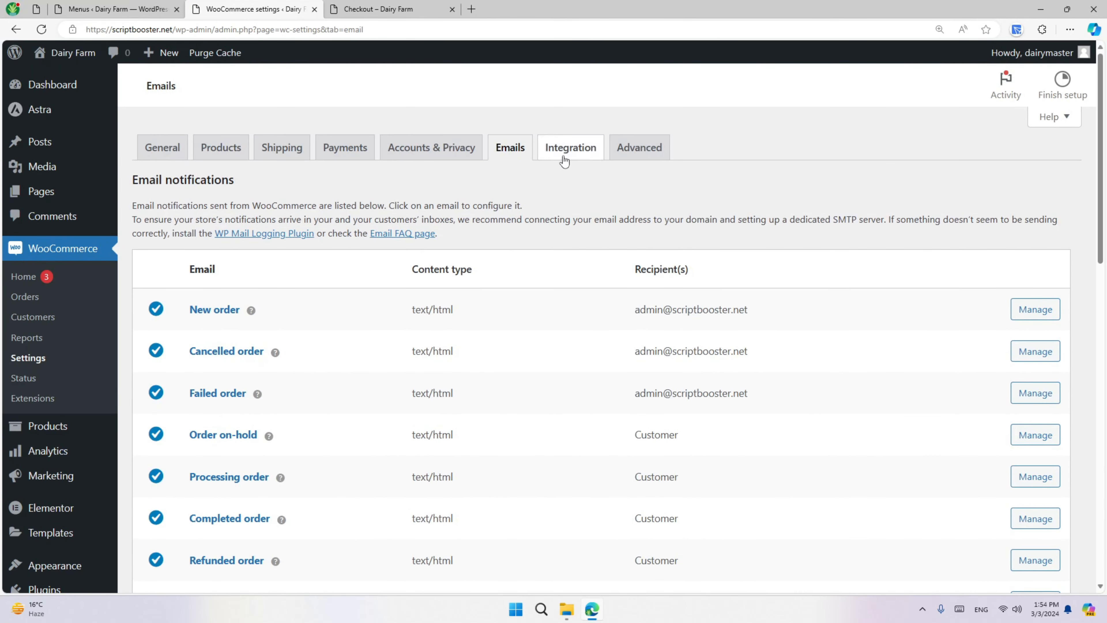
scroll(489, 362, "down", 5)
scroll(489, 362, "down", 5)
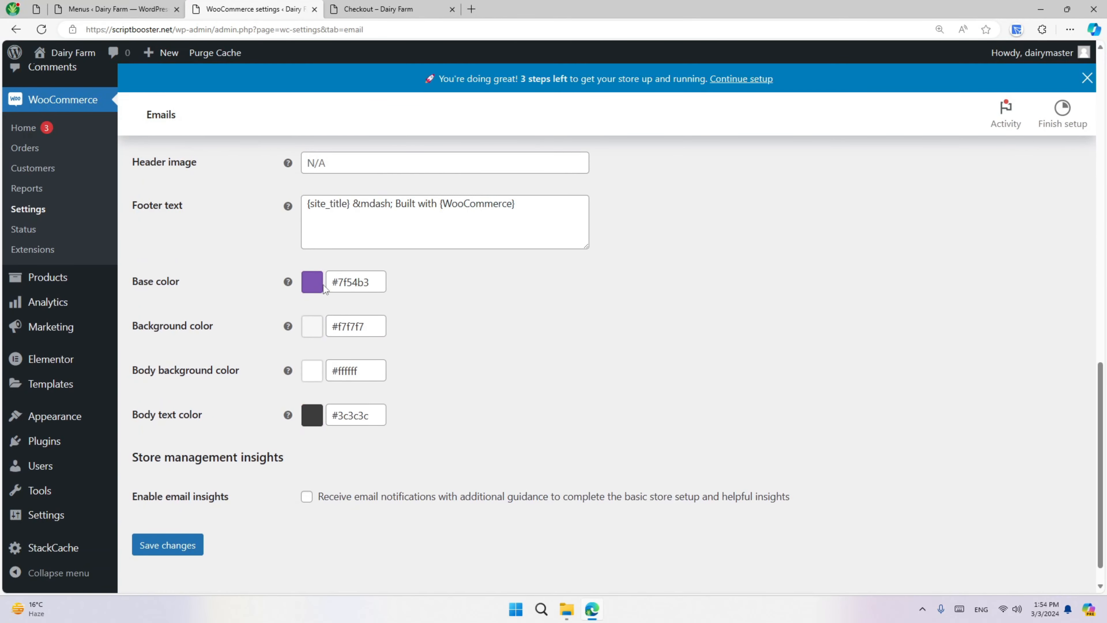
- Set the email base colour to green #20c945 and save
left_click(360, 282)
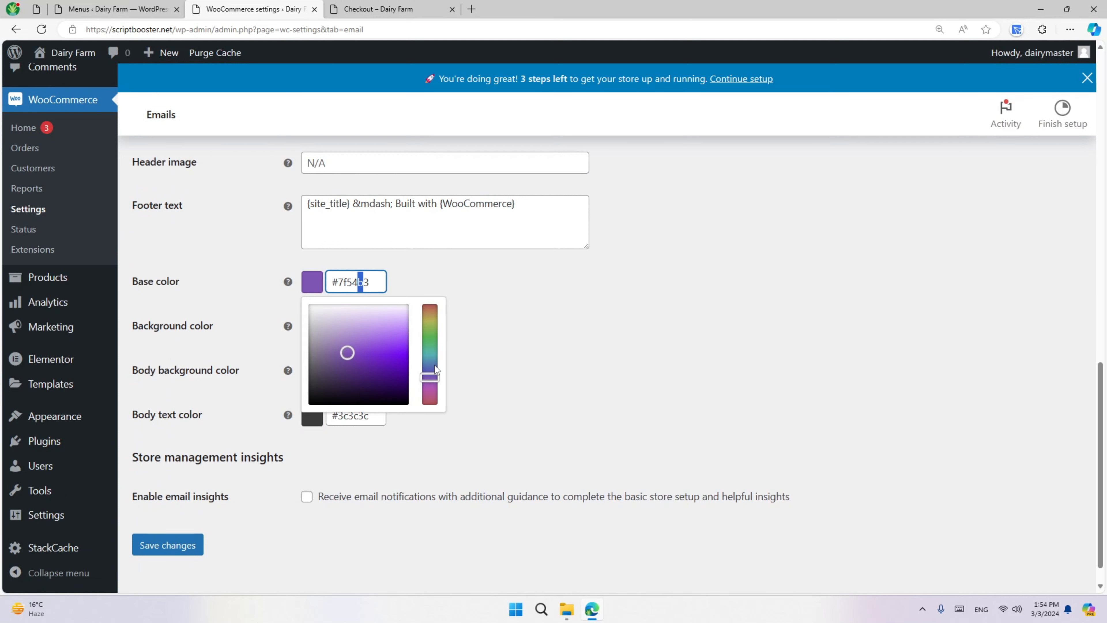
mouse_move(434, 365)
left_mouse_down()
mouse_move(431, 345)
mouse_move(383, 360)
left_mouse_up()
left_click(378, 344)
left_click(534, 339)
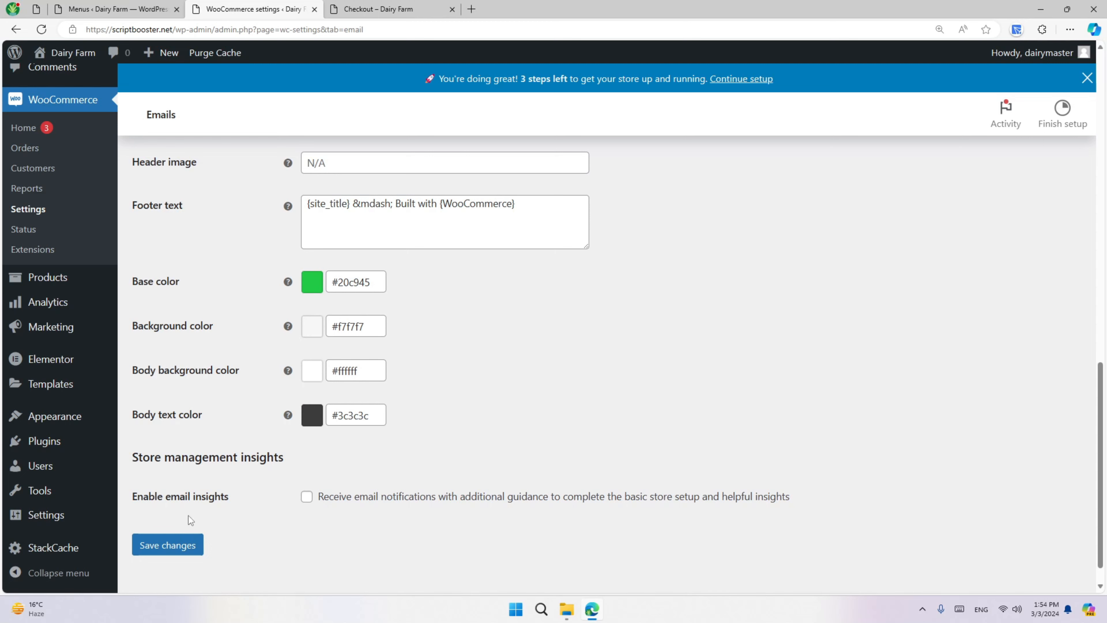
left_click(171, 546)
- Visit the Advanced settings, then return to the General settings
scroll(207, 471, "up", 4)
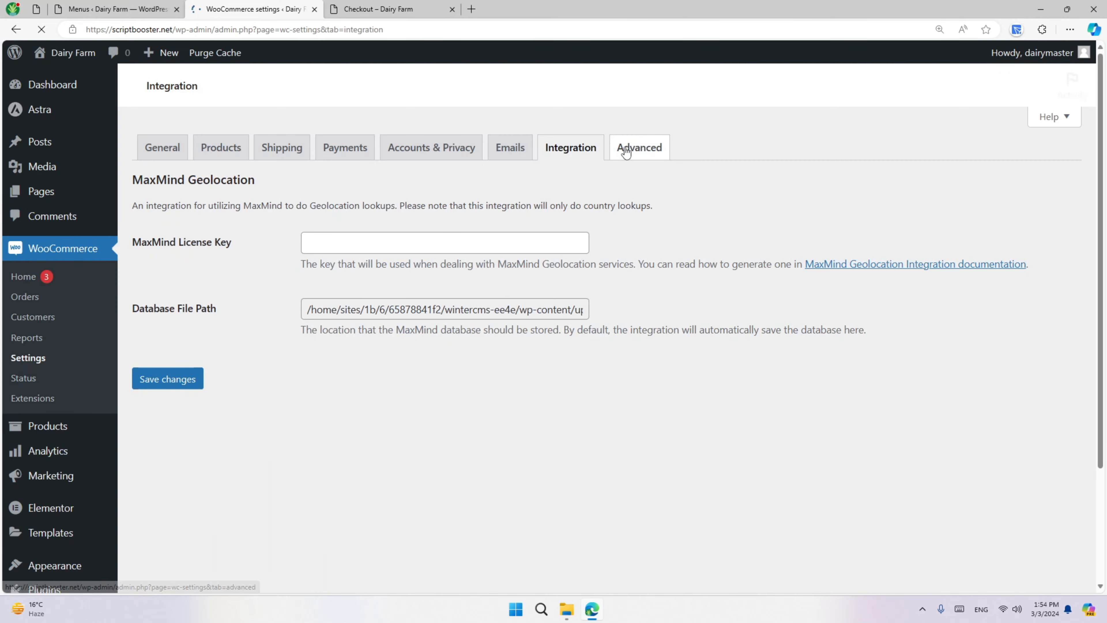
left_click(626, 153)
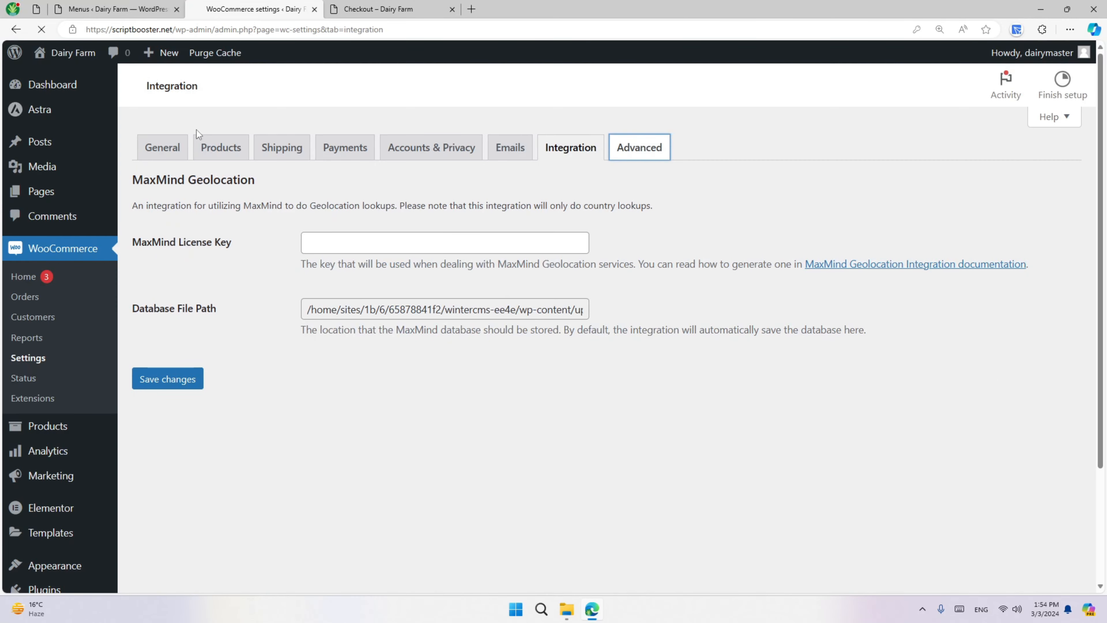
left_click(170, 150)
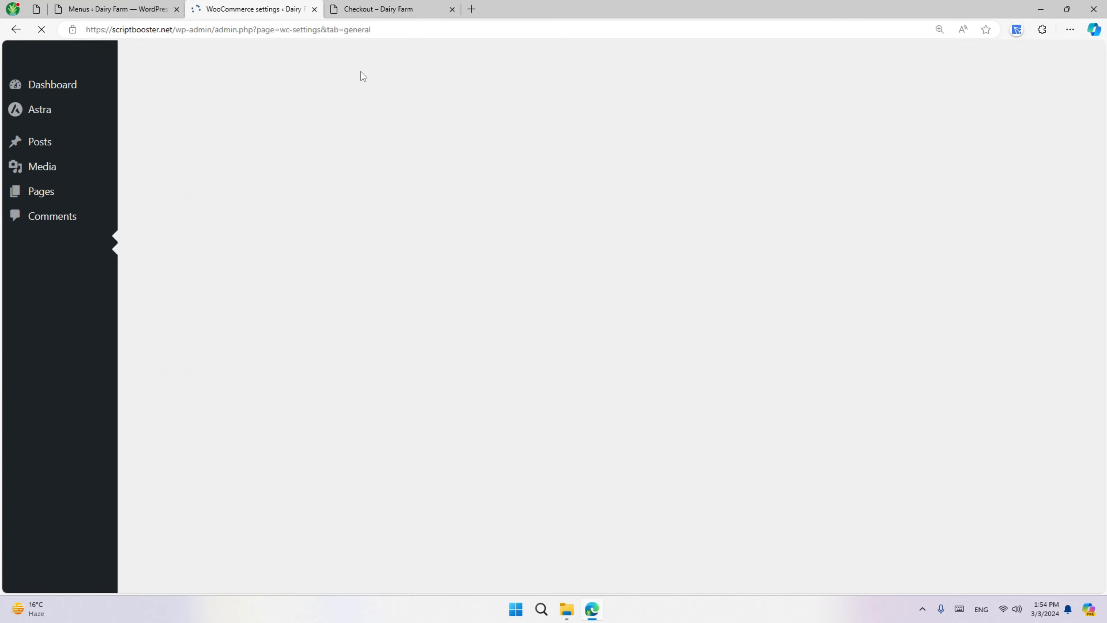
- Reload the live checkout page to confirm the two payment methods
left_click(362, 8)
left_click(42, 30)
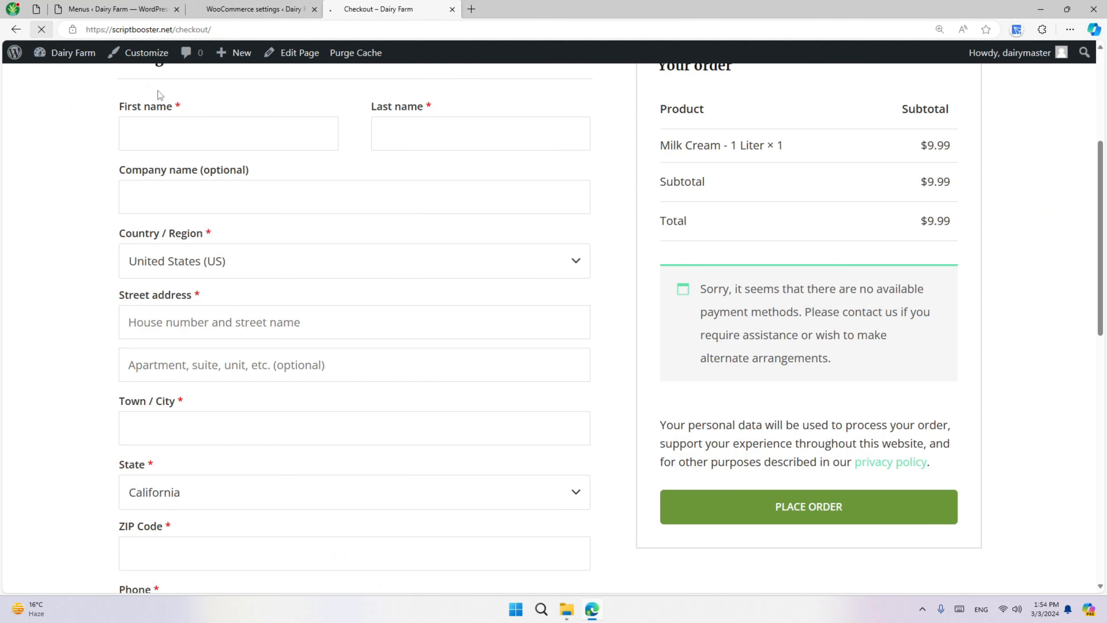
scroll(609, 268, "up", 5)
scroll(641, 320, "down", 7)
scroll(648, 314, "up", 4)
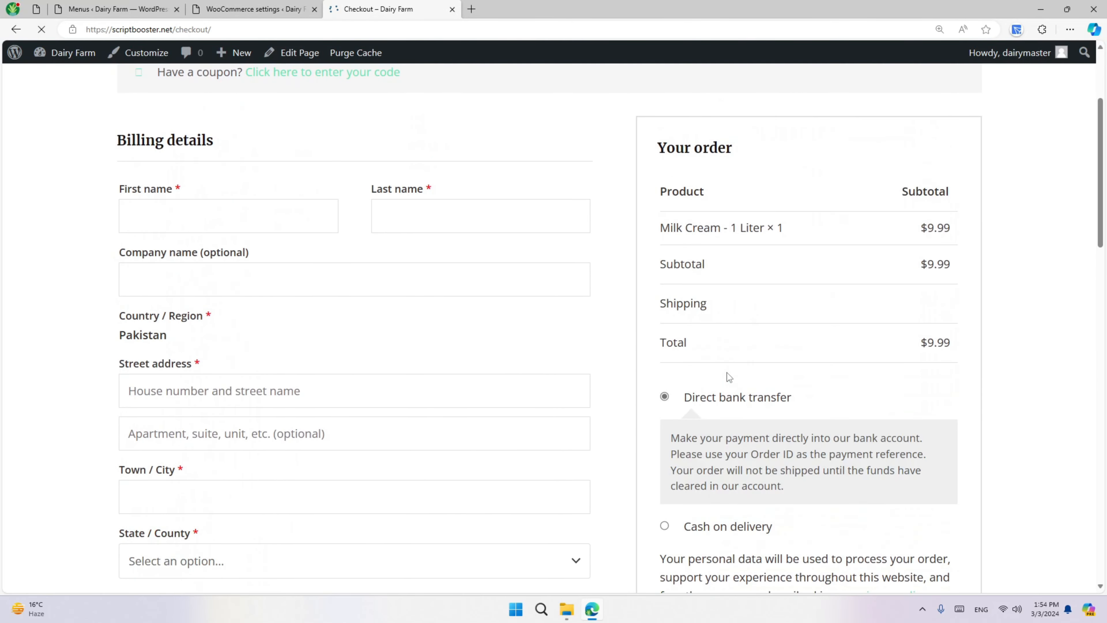
scroll(727, 371, "down", 4)
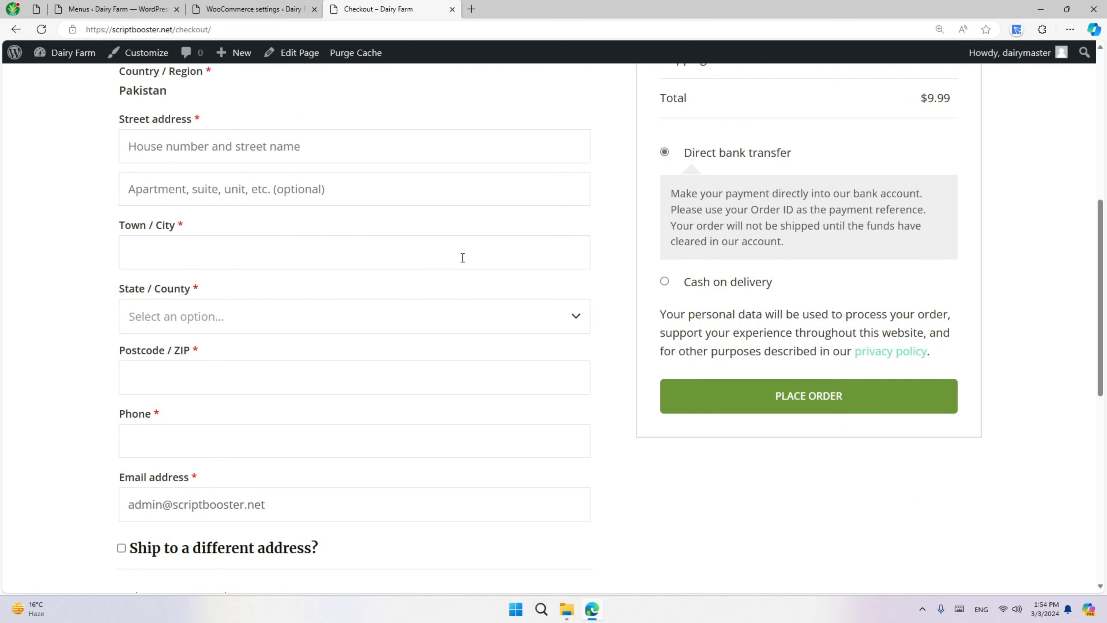
scroll(560, 293, "up", 3)
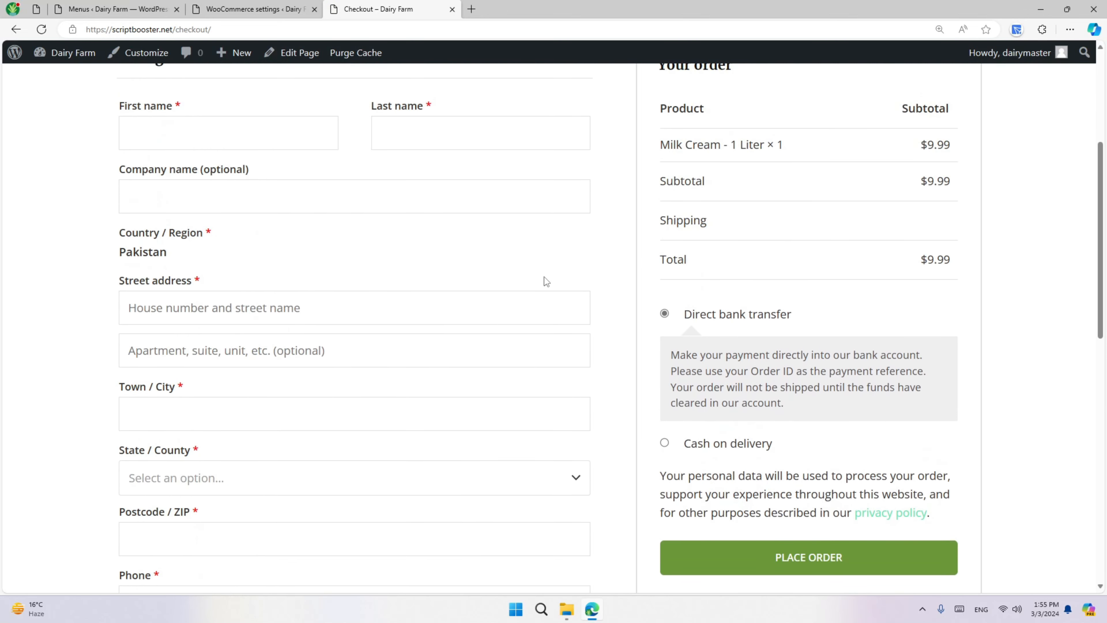
scroll(178, 322, "down", 3)
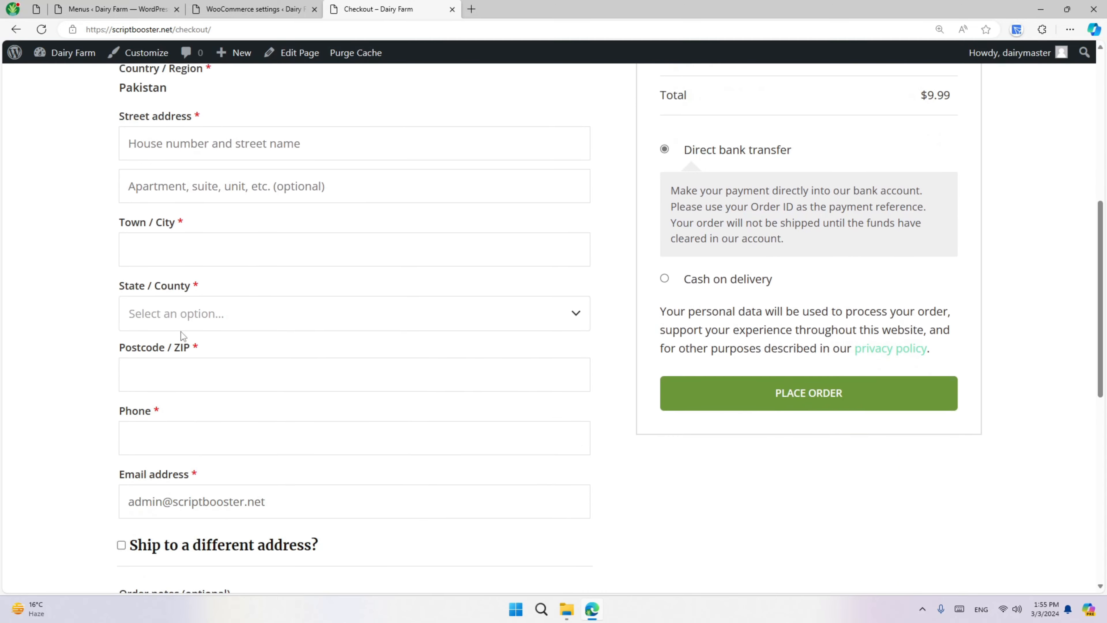
- Choose Punjab as the billing state on the checkout form
left_click(179, 313)
scroll(180, 457, "down", 1)
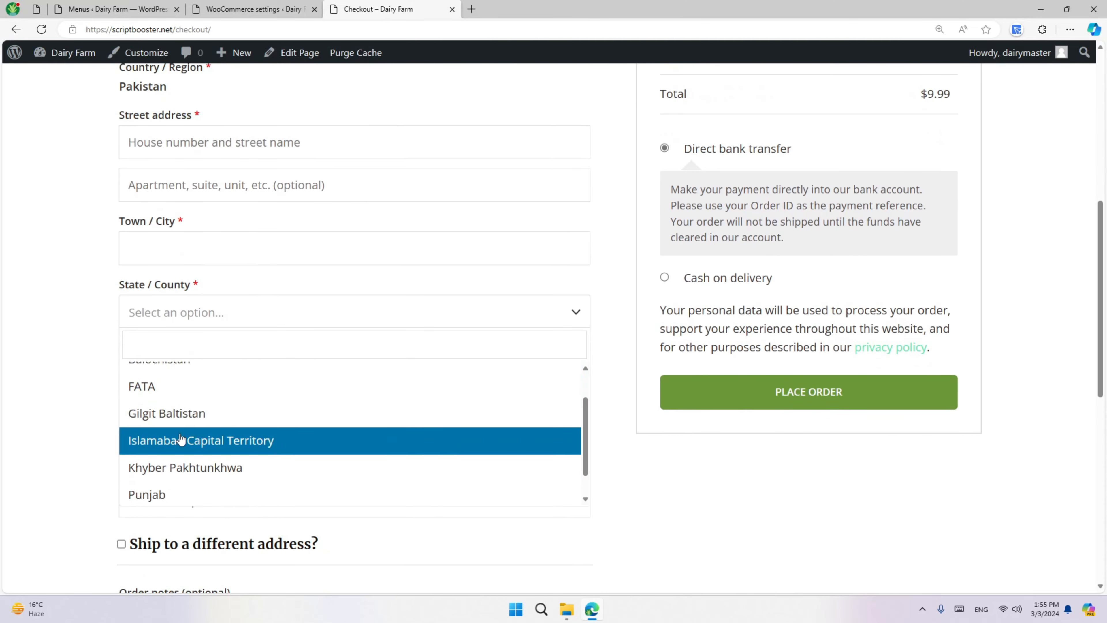
left_click(190, 491)
scroll(83, 360, "up", 3)
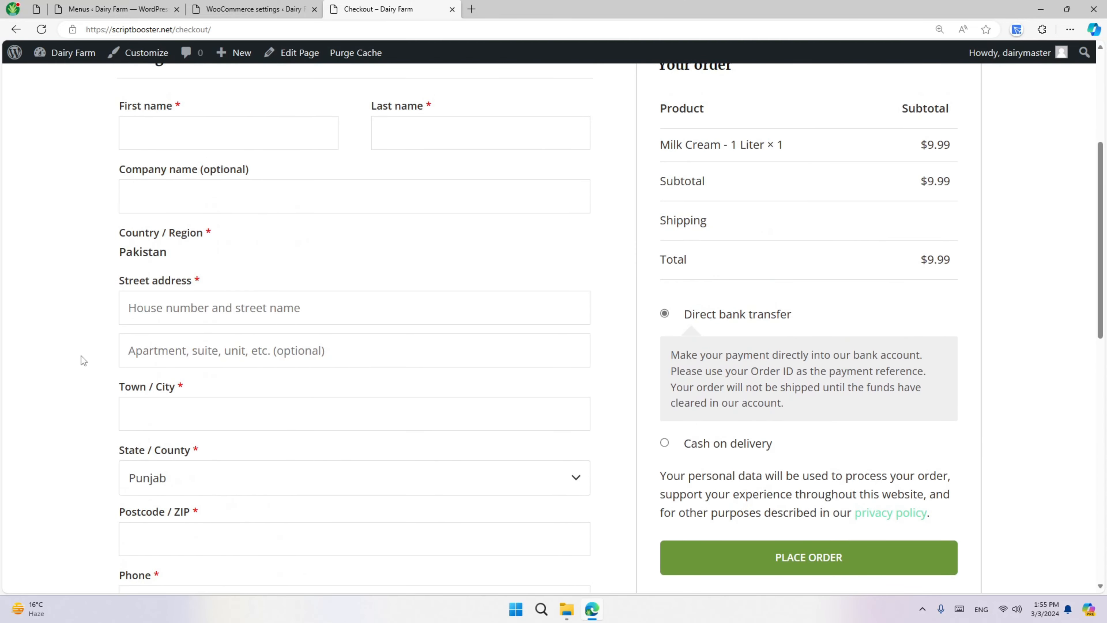
scroll(406, 354, "up", 3)
scroll(390, 376, "down", 6)
scroll(365, 375, "up", 2)
scroll(340, 344, "down", 5)
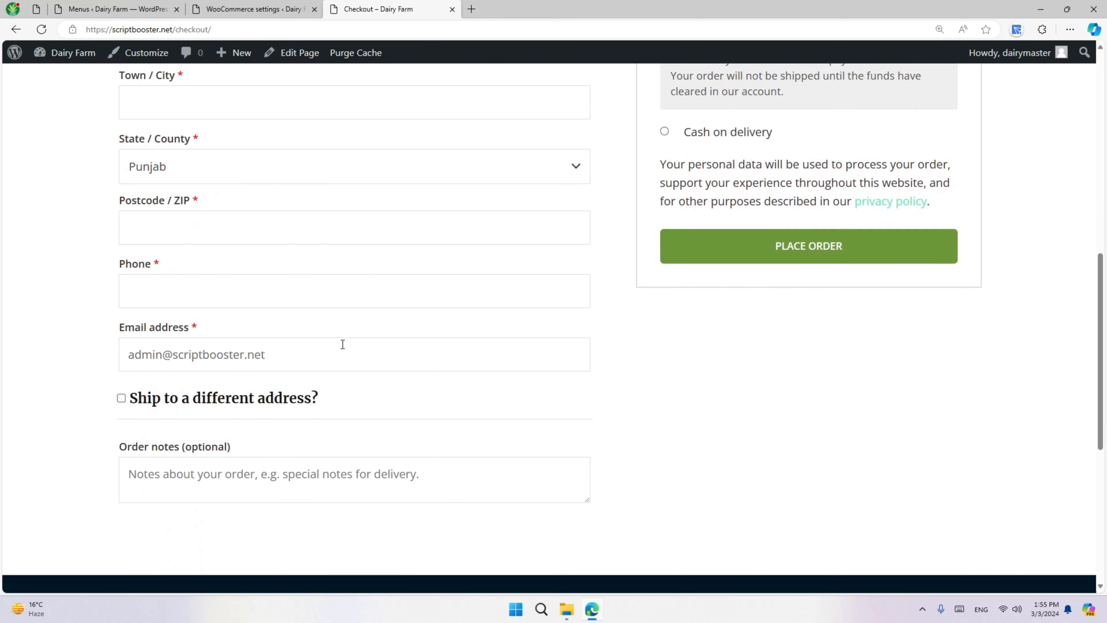
scroll(167, 293, "up", 2)
scroll(204, 341, "up", 4)
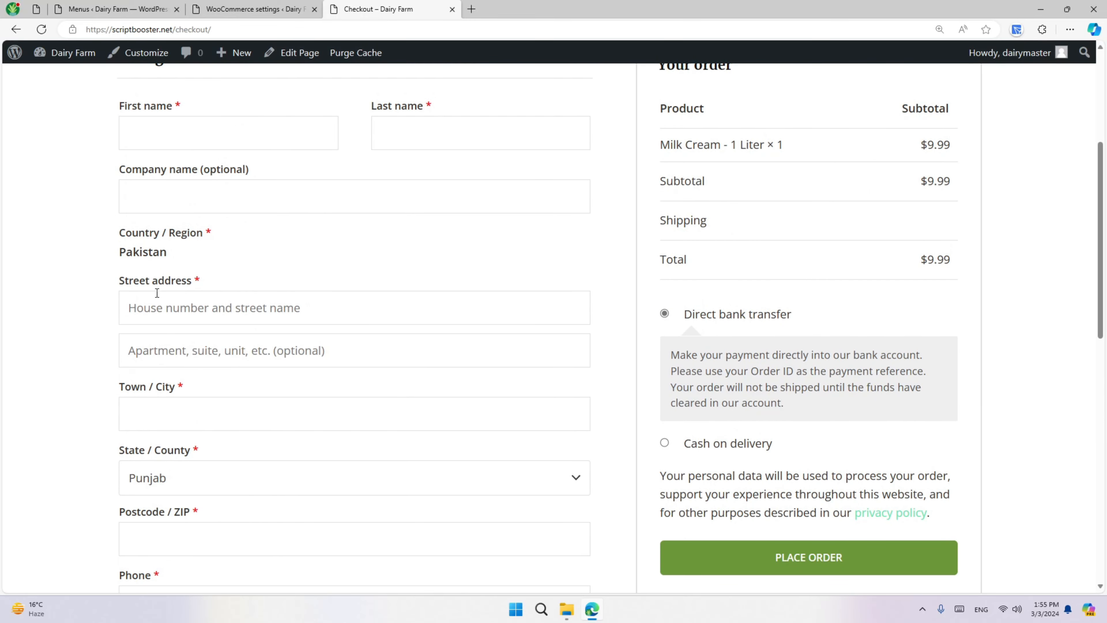
double_click(166, 249)
left_click(170, 266)
scroll(168, 267, "up", 5)
scroll(231, 360, "down", 5)
- Enter a test street address and select Cash on delivery as payment
left_click(208, 310)
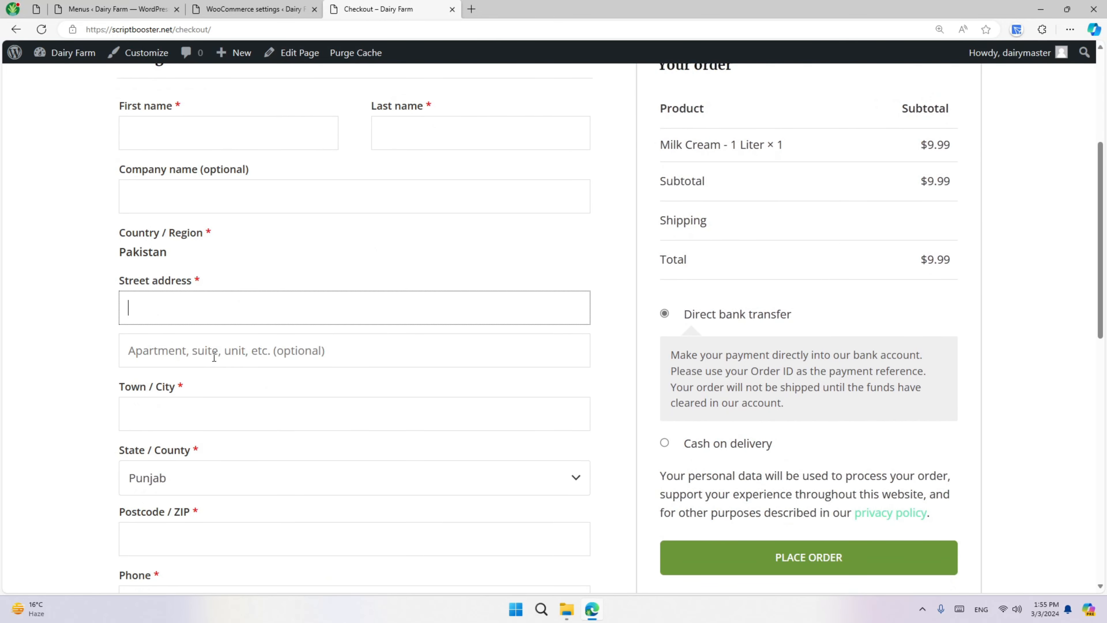
type("123123")
left_click(664, 443)
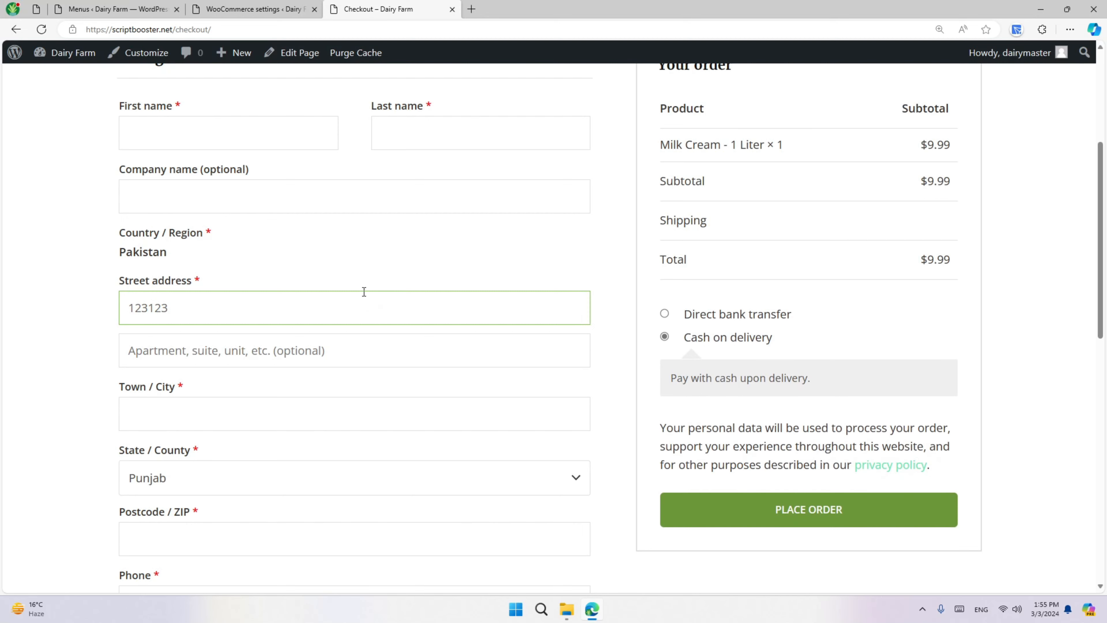
scroll(506, 283, "up", 3)
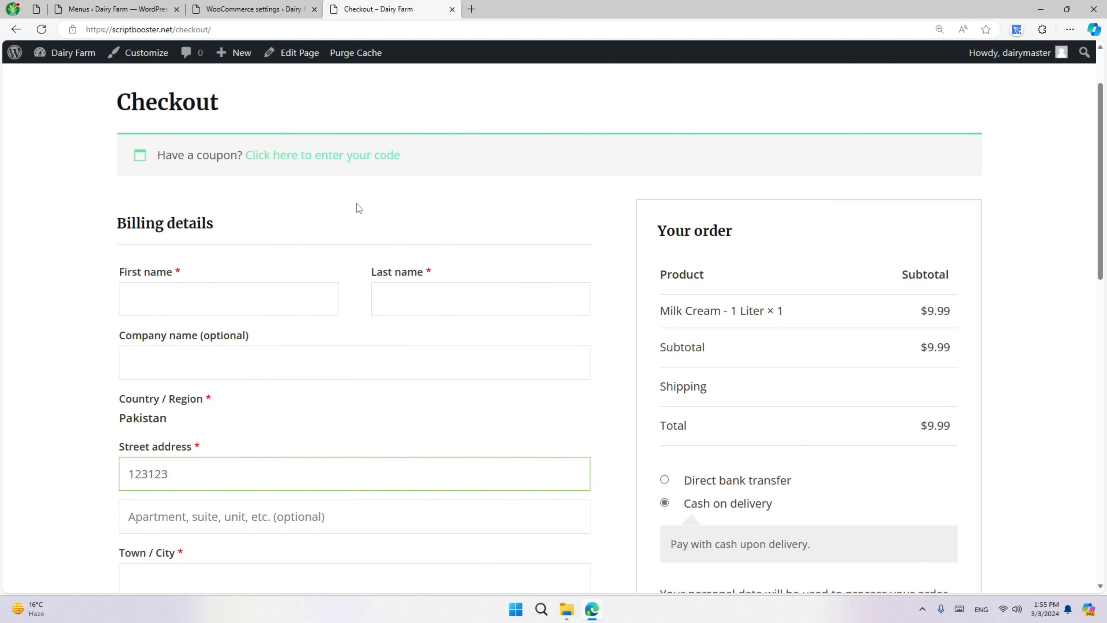
scroll(385, 273, "down", 9)
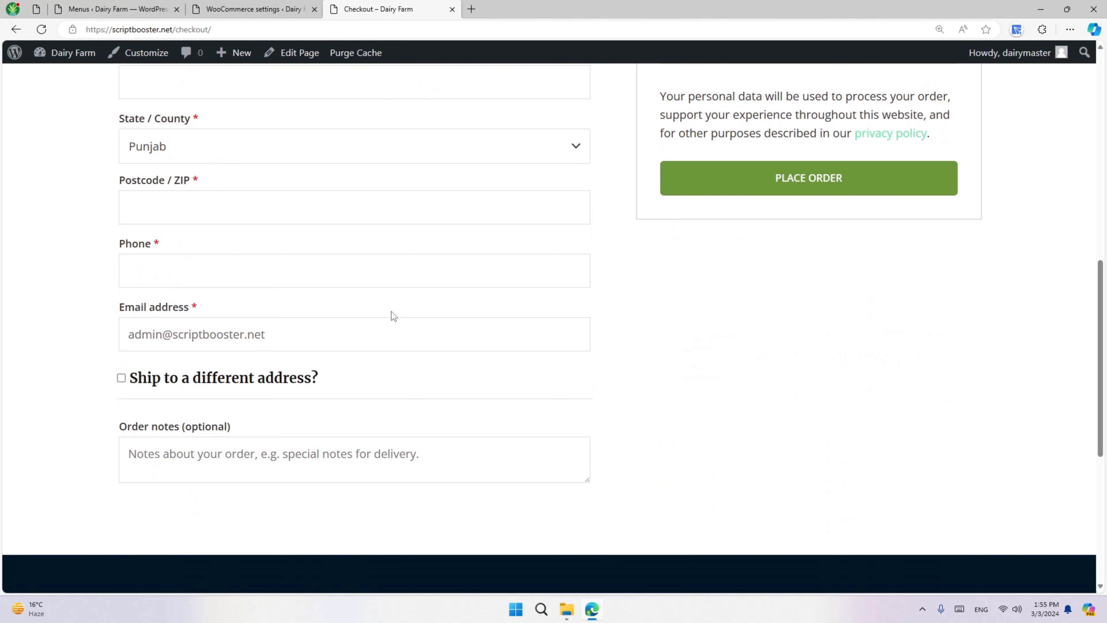
scroll(359, 369, "up", 10)
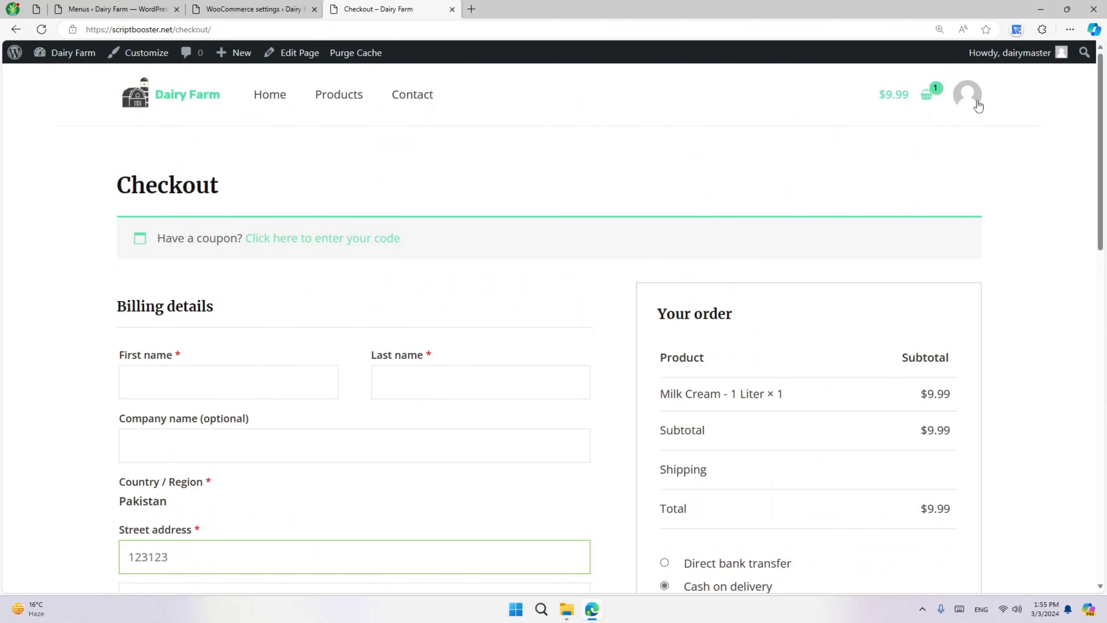
- View the orders under My account, then open a new browser tab
left_click(977, 104)
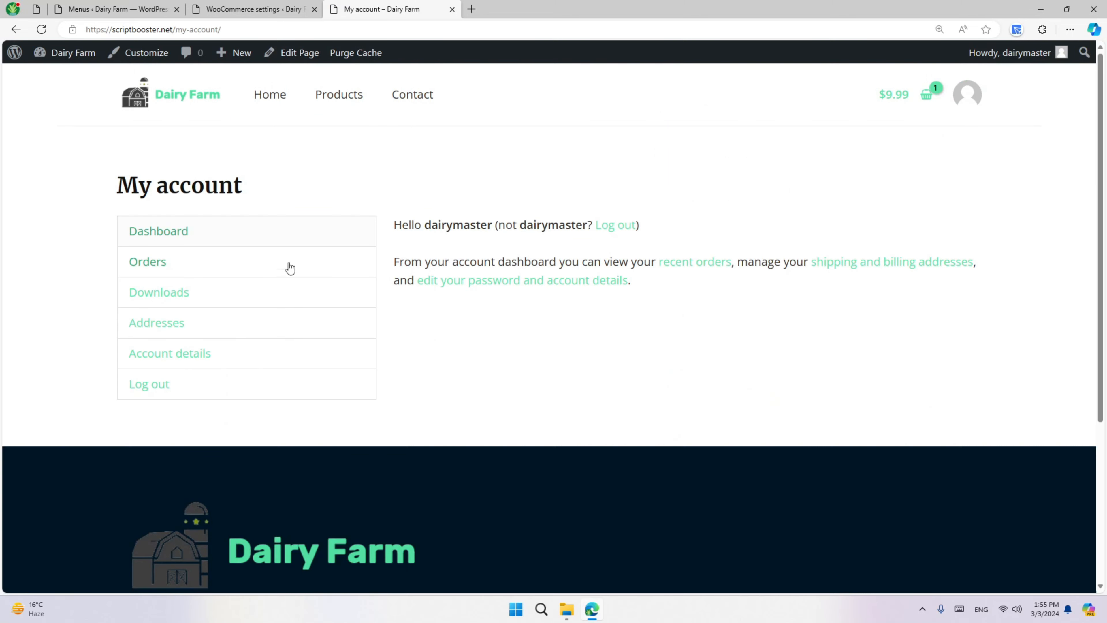
left_click(223, 262)
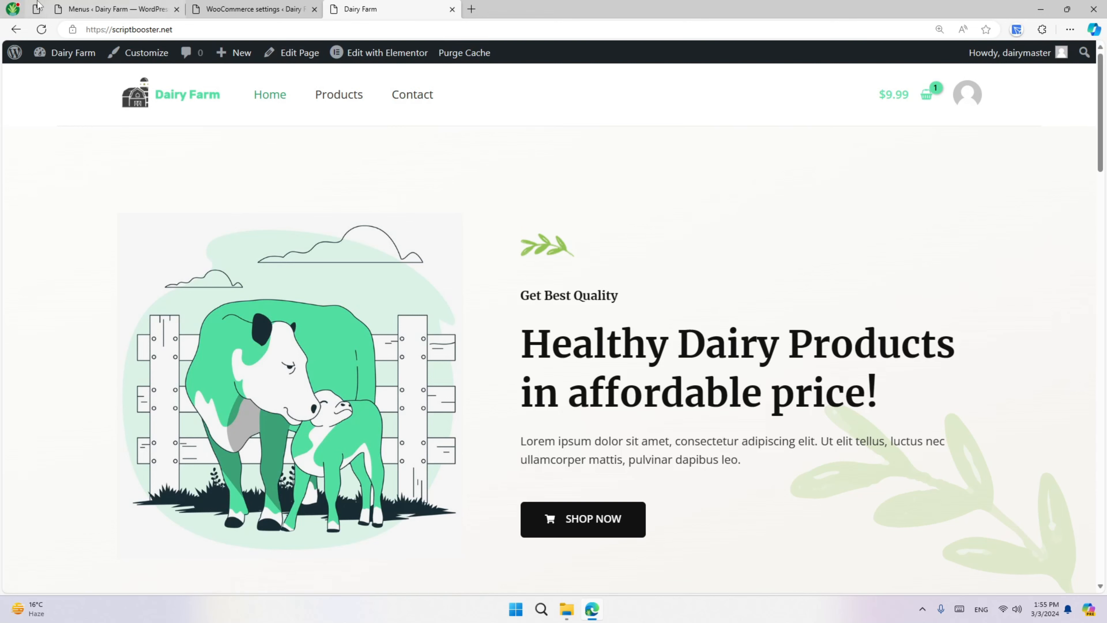
left_click(36, 9)
scroll(237, 167, "up", 15)
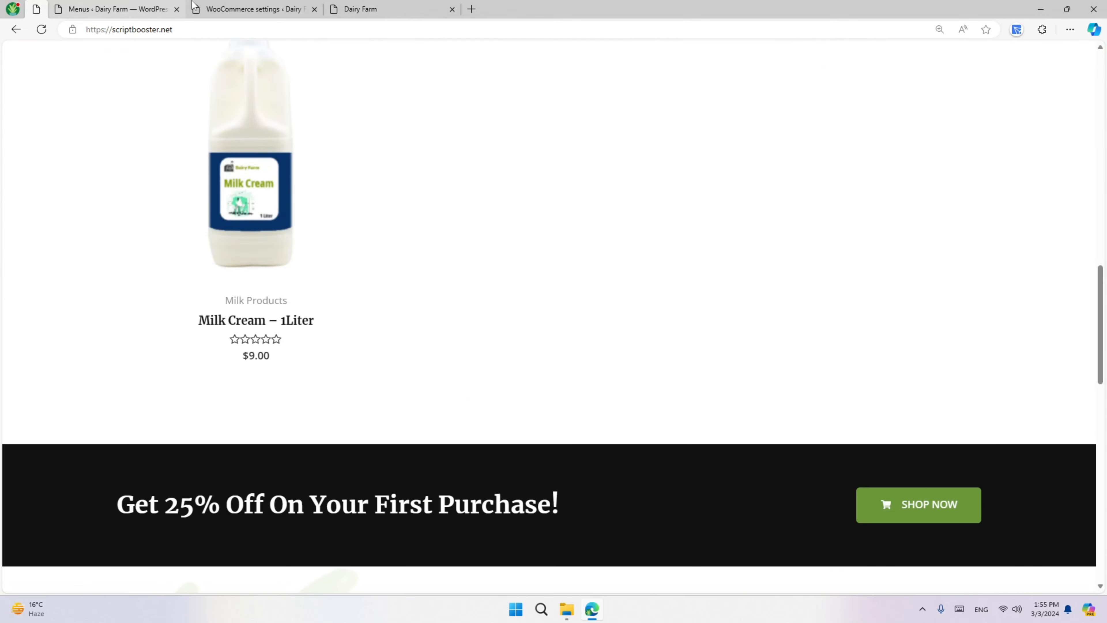
left_click(319, 8)
left_click(471, 9)
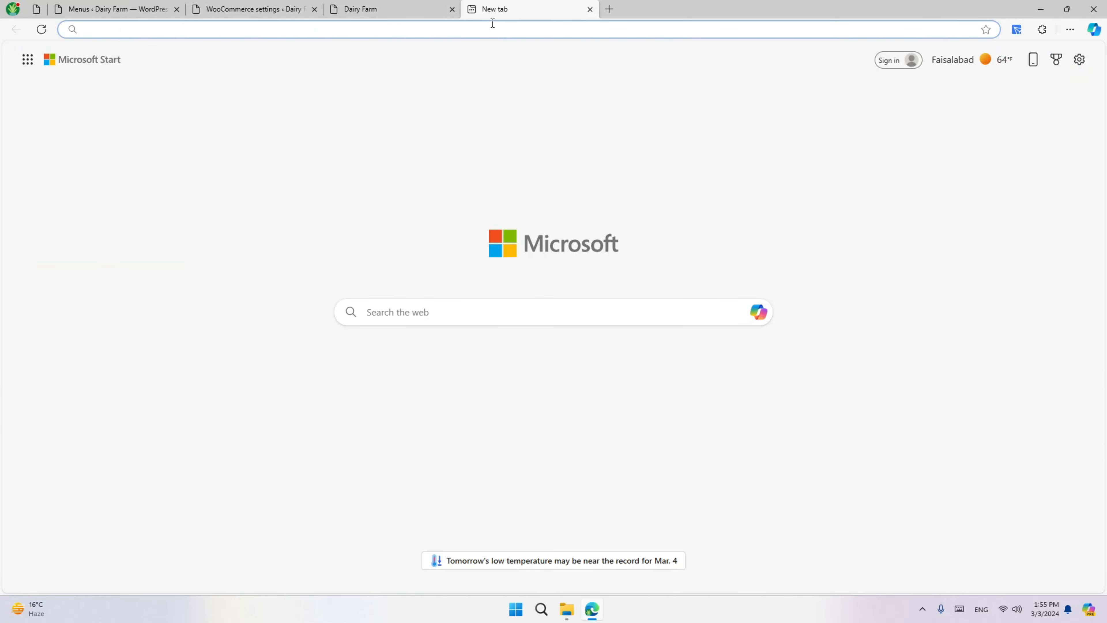
- Load the StackCP address and open the site's hosting service overview
type("sta")
key("Return")
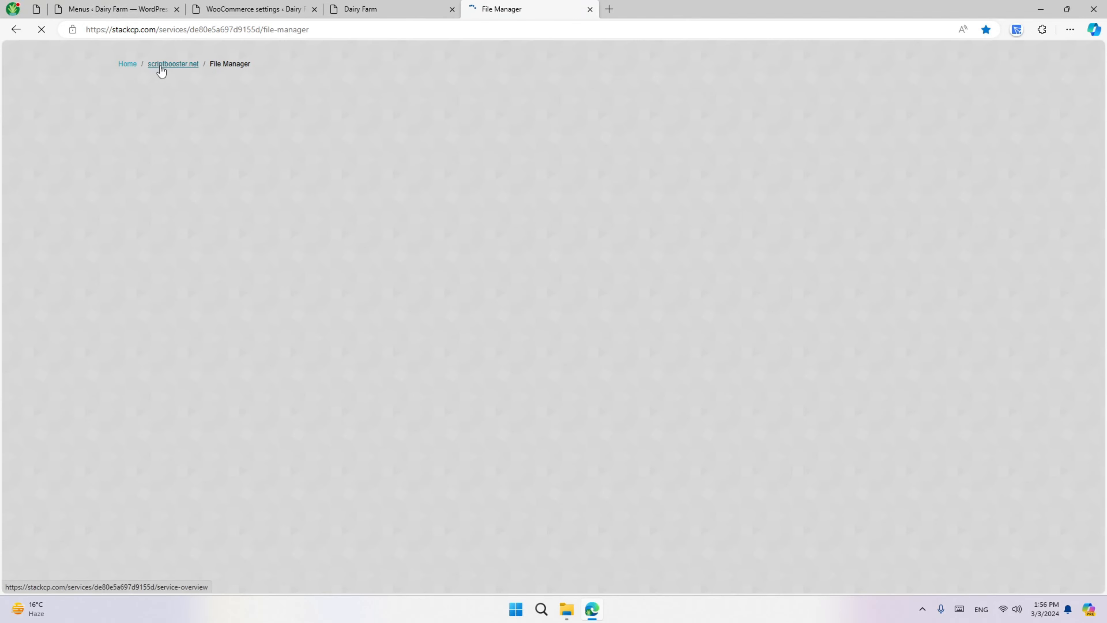
left_click(161, 66)
left_click(133, 2)
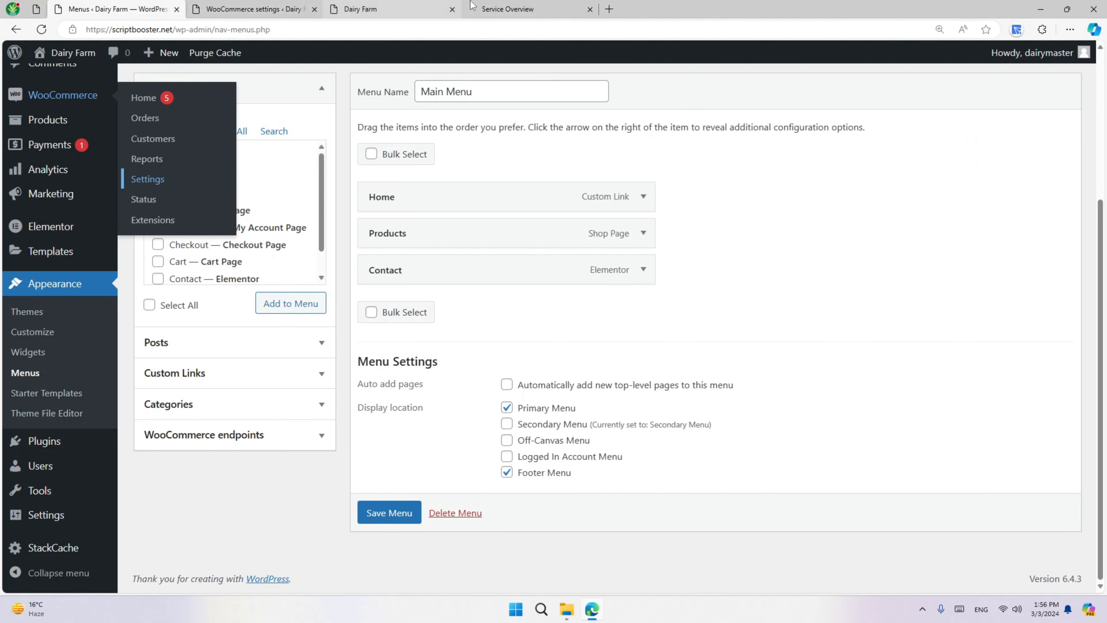
left_click(510, 1)
left_click(384, 8)
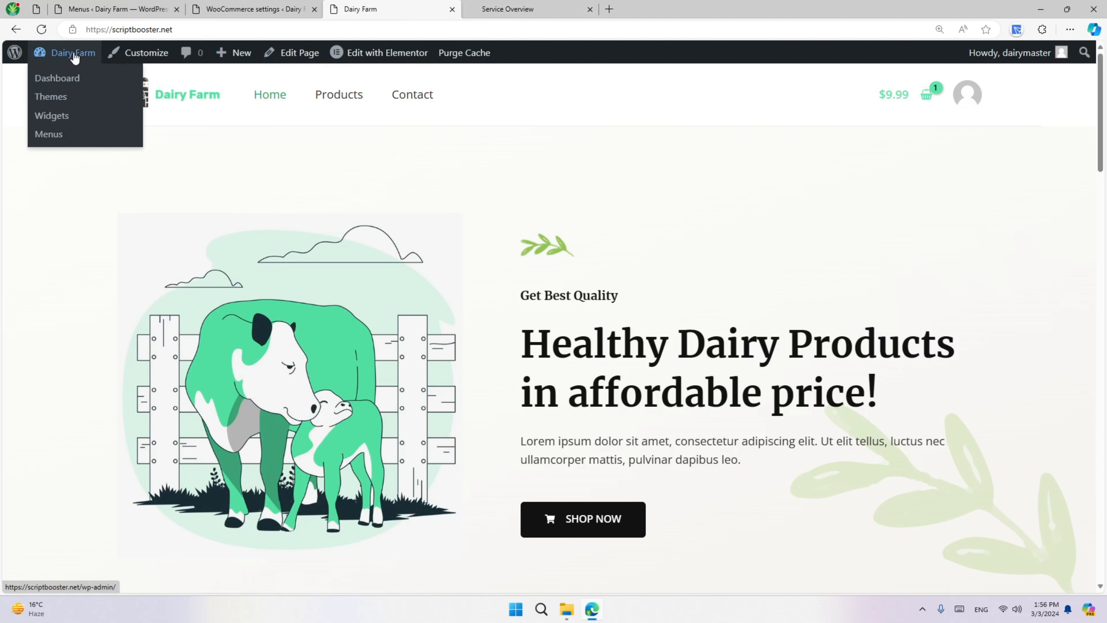
- Go to the WordPress dashboard and open the StackCache cache settings
left_click(69, 78)
scroll(264, 336, "down", 2)
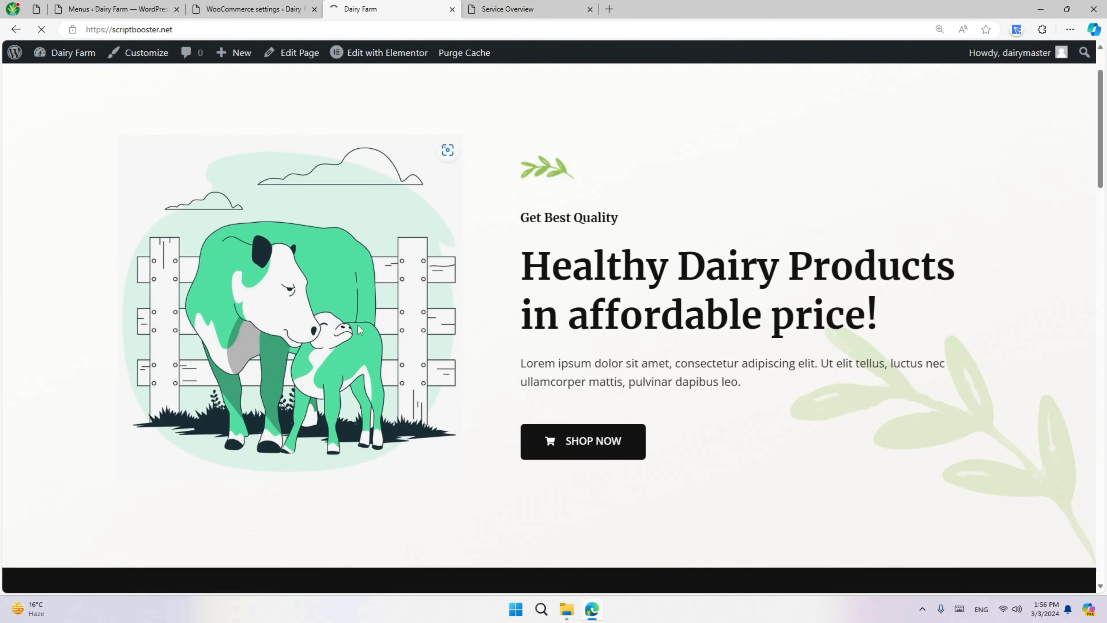
scroll(264, 338, "down", 10)
left_click(46, 546)
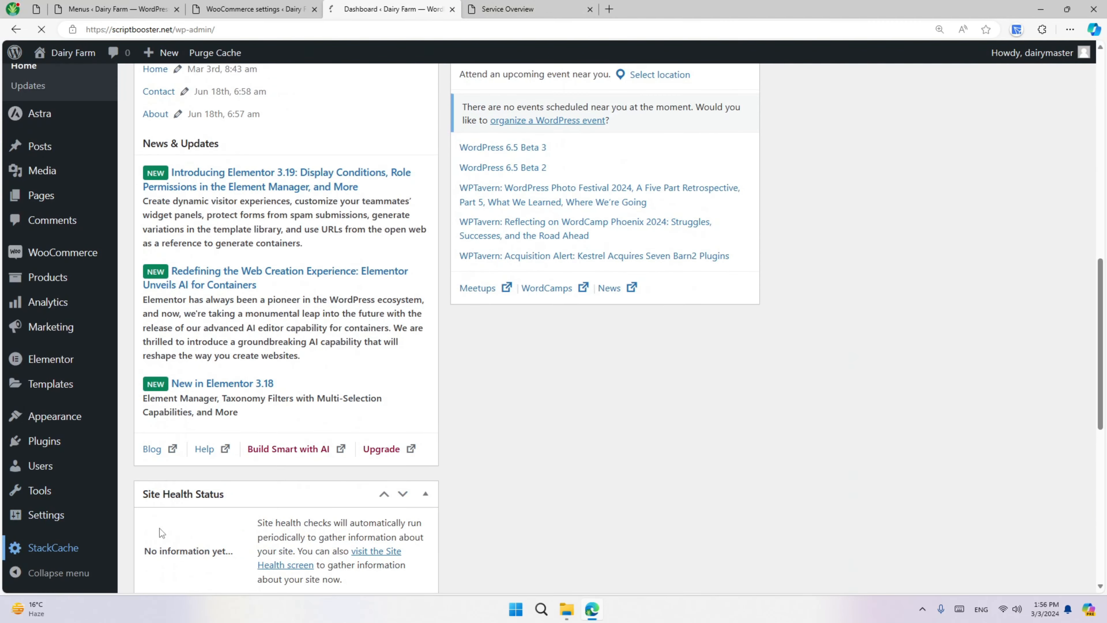
scroll(355, 349, "down", 8)
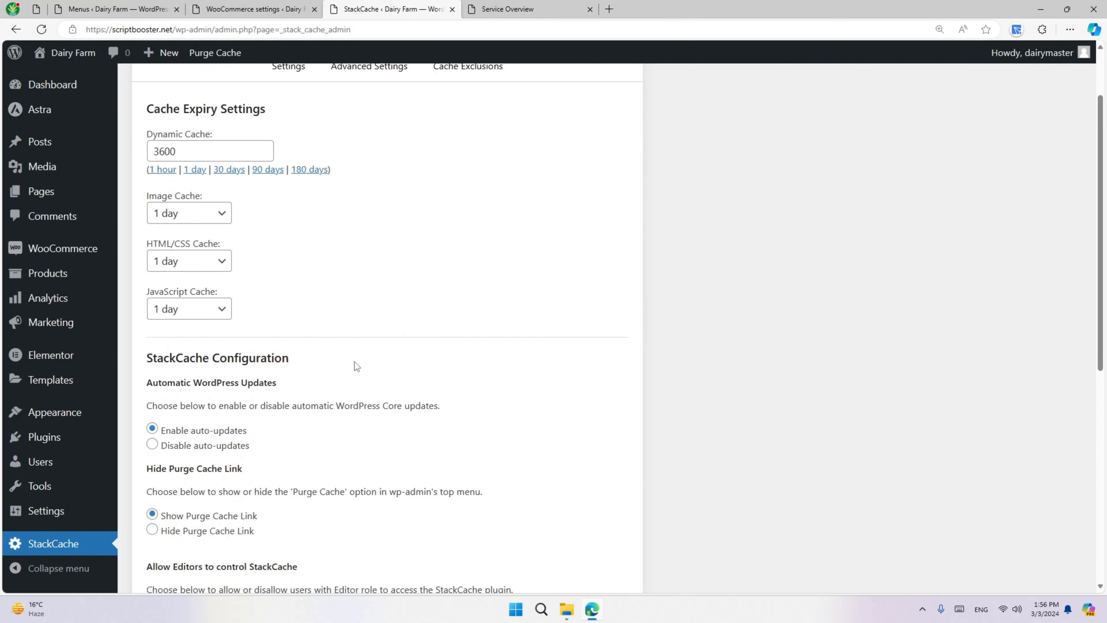
scroll(358, 379, "up", 8)
- Review StackCache's Advanced Settings and Cache Exclusions, then return to the Service Overview tab
left_click(369, 149)
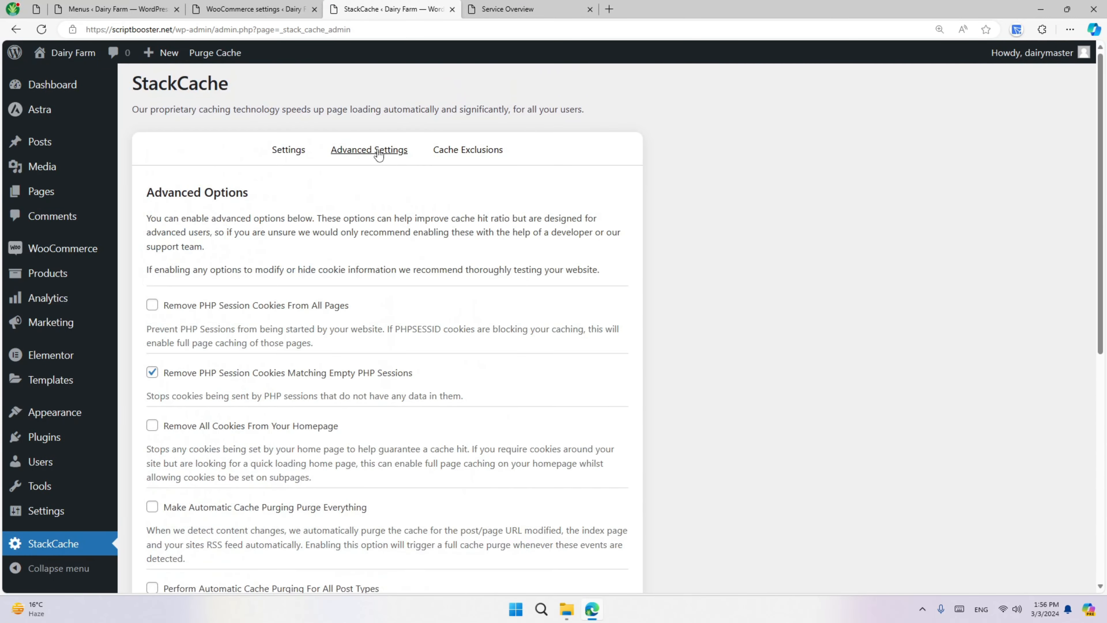
scroll(368, 305, "down", 2)
scroll(364, 344, "down", 6)
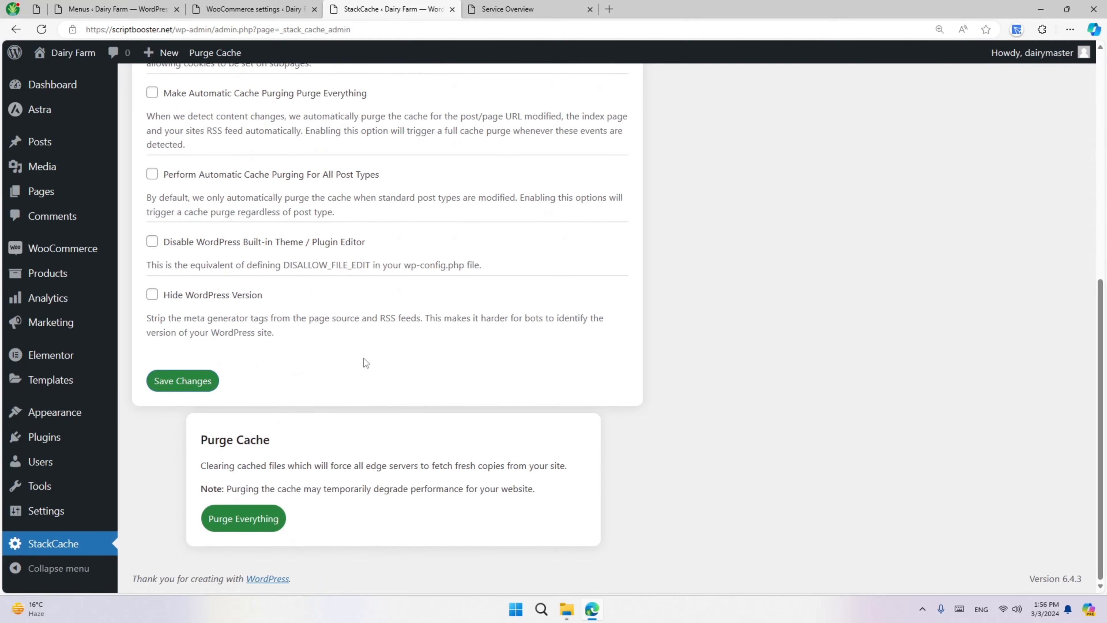
scroll(366, 349, "up", 8)
left_click(471, 151)
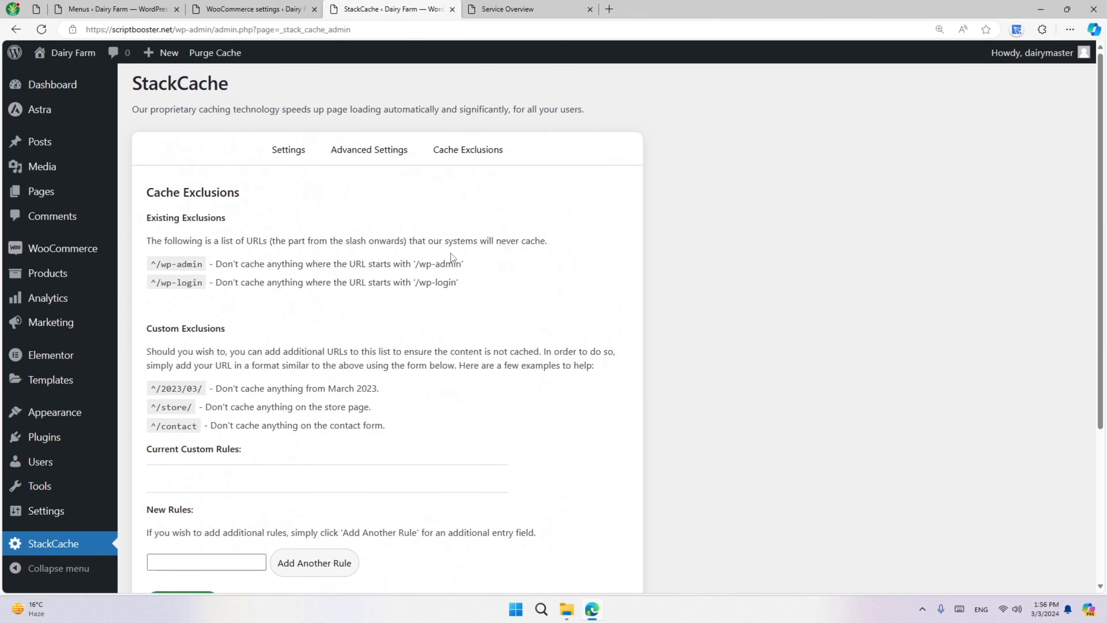
scroll(450, 259, "down", 5)
scroll(450, 260, "up", 5)
left_click(562, 7)
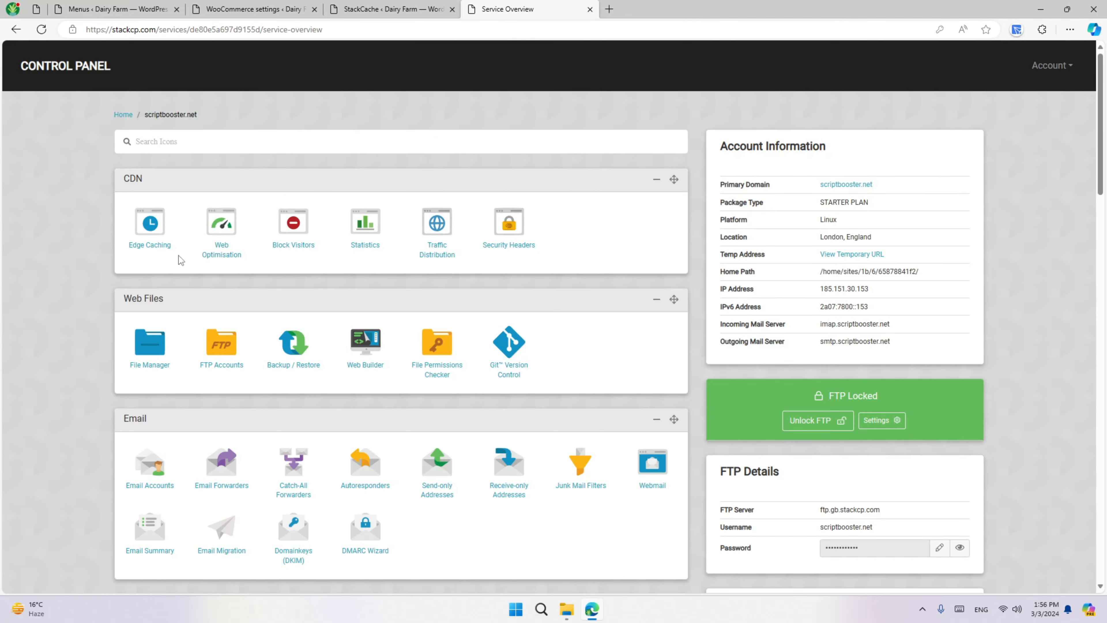
- Open the CDN's Edge Caching settings and review Global Edge Caching
left_click(153, 243)
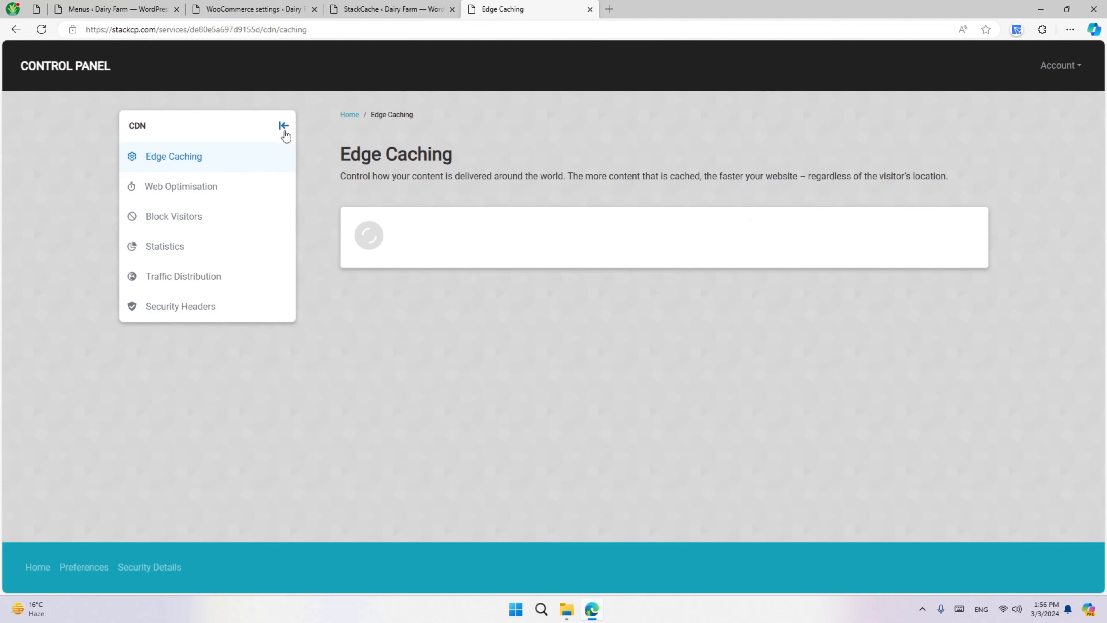
left_click(284, 127)
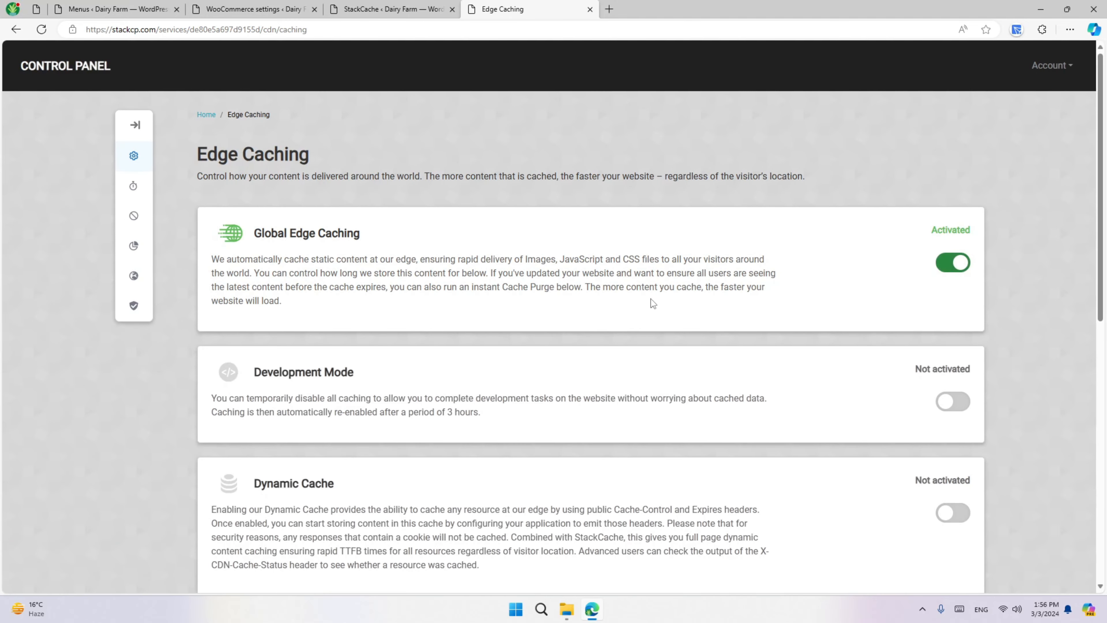
scroll(654, 332, "down", 10)
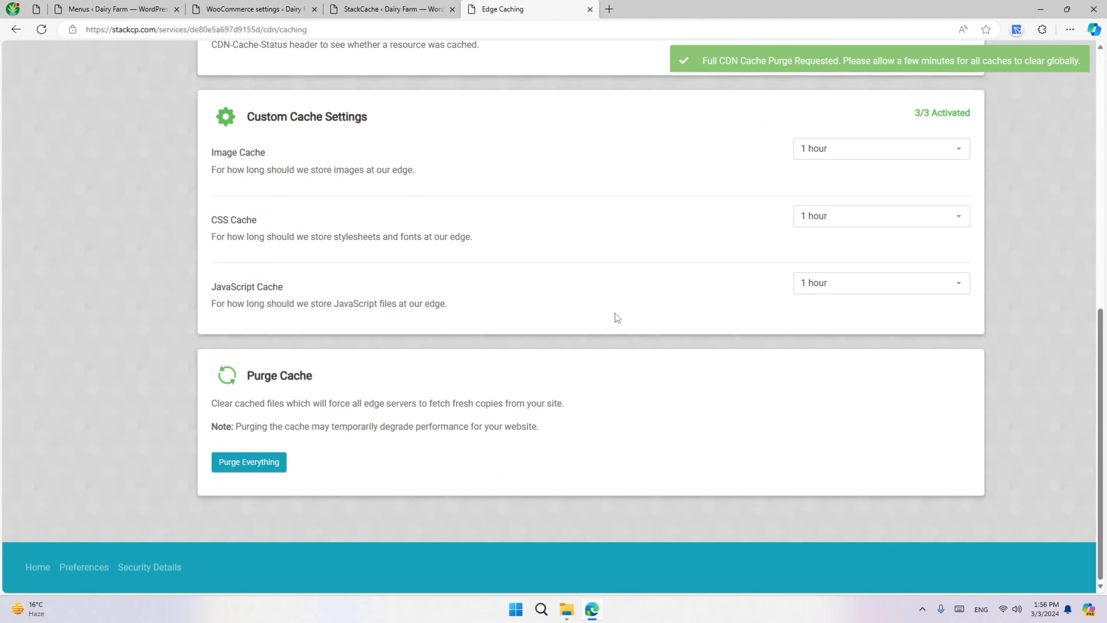
scroll(615, 313, "up", 10)
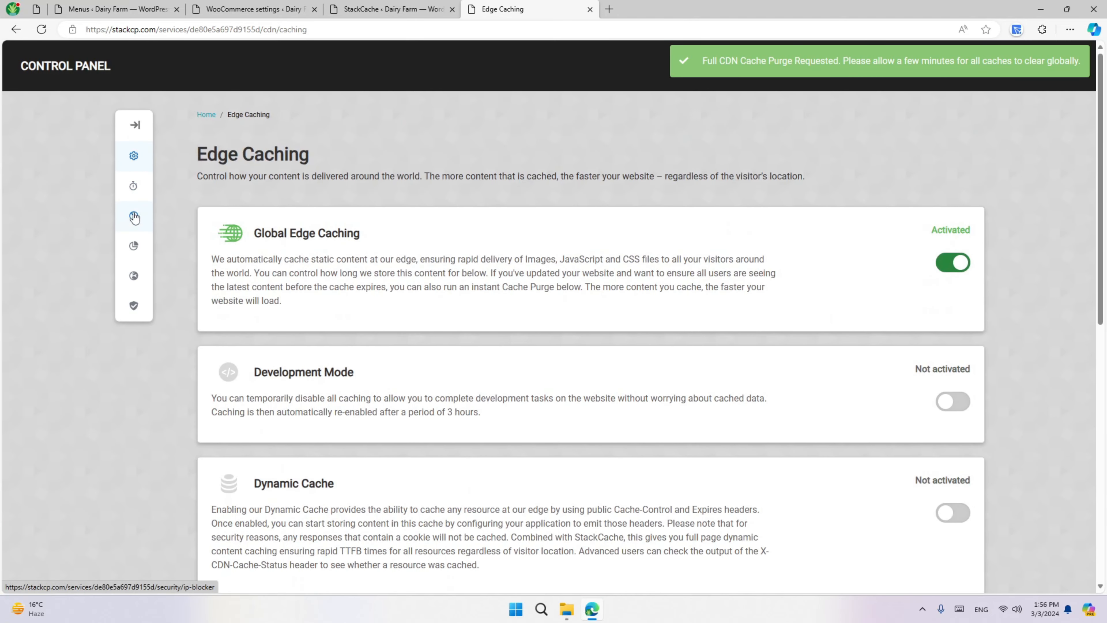
- Turn on One Click Optimisation recommended settings under Web Optimisation
left_click(135, 126)
left_click(185, 197)
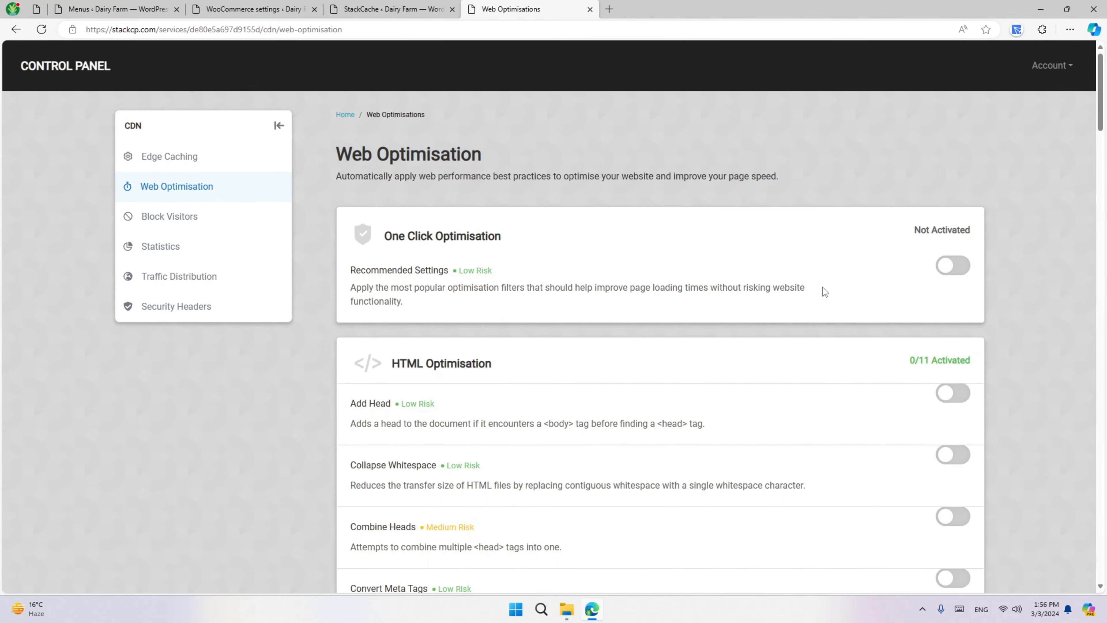
left_click(963, 273)
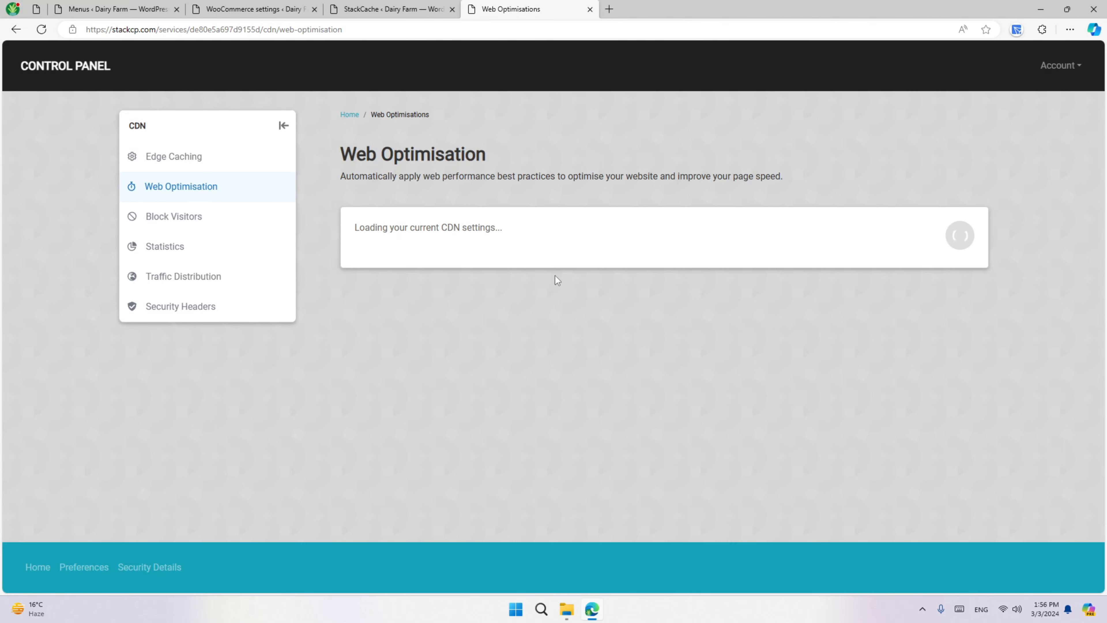
scroll(389, 464, "down", 15)
scroll(388, 465, "down", 15)
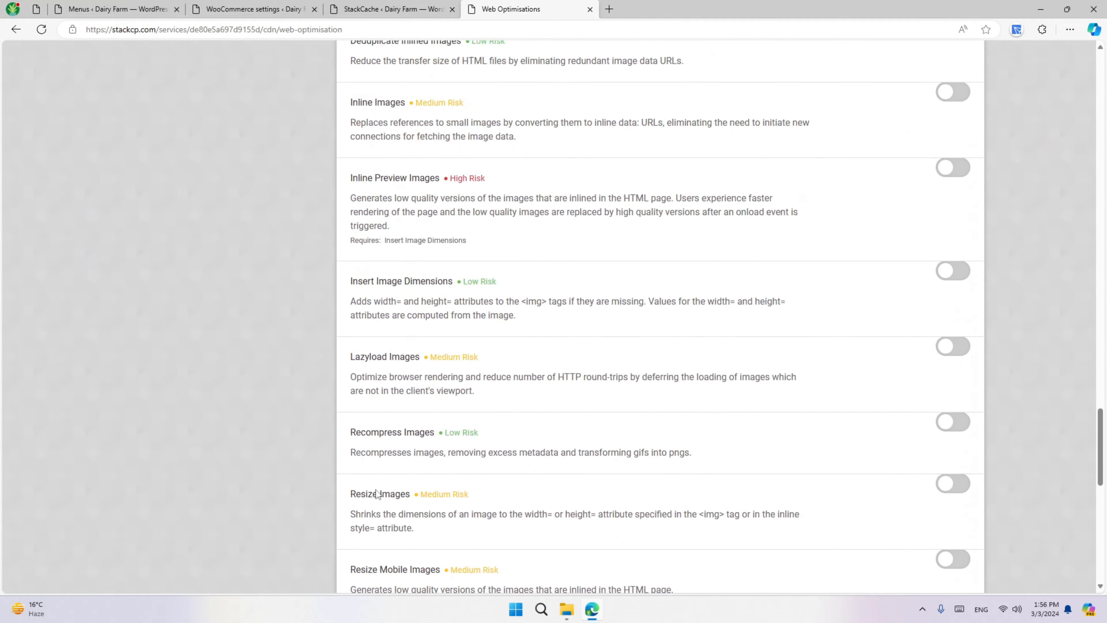
scroll(260, 392, "up", 8)
scroll(257, 392, "up", 20)
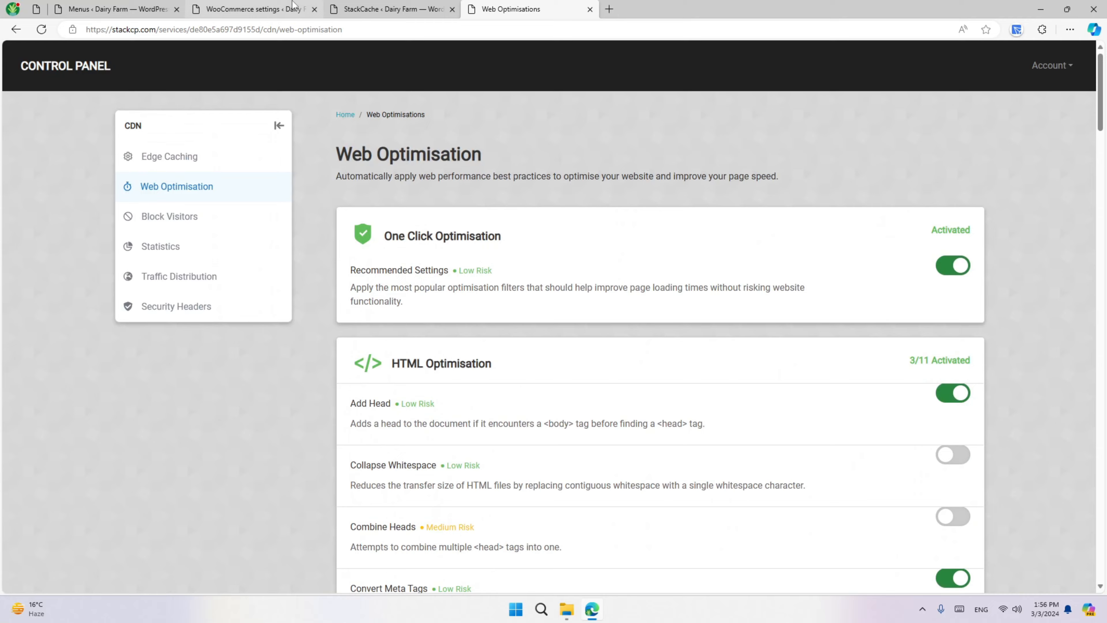
- Open the live scriptbooster.net site in a new tab by dragging its URL
left_click(270, 9)
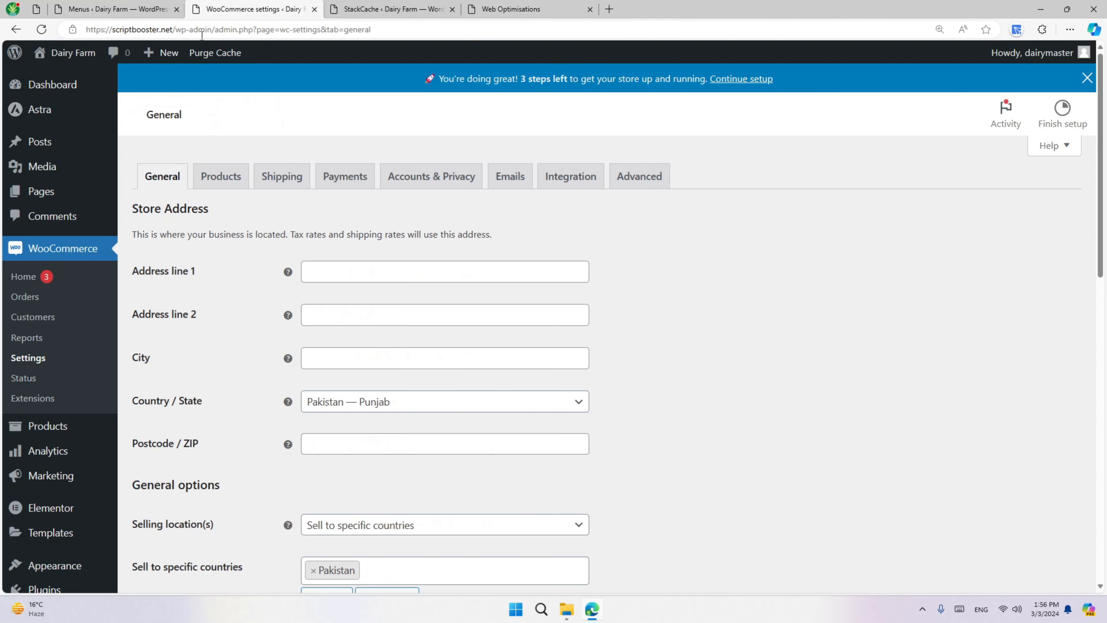
left_click_drag(174, 33, 654, 10)
left_click(549, 6)
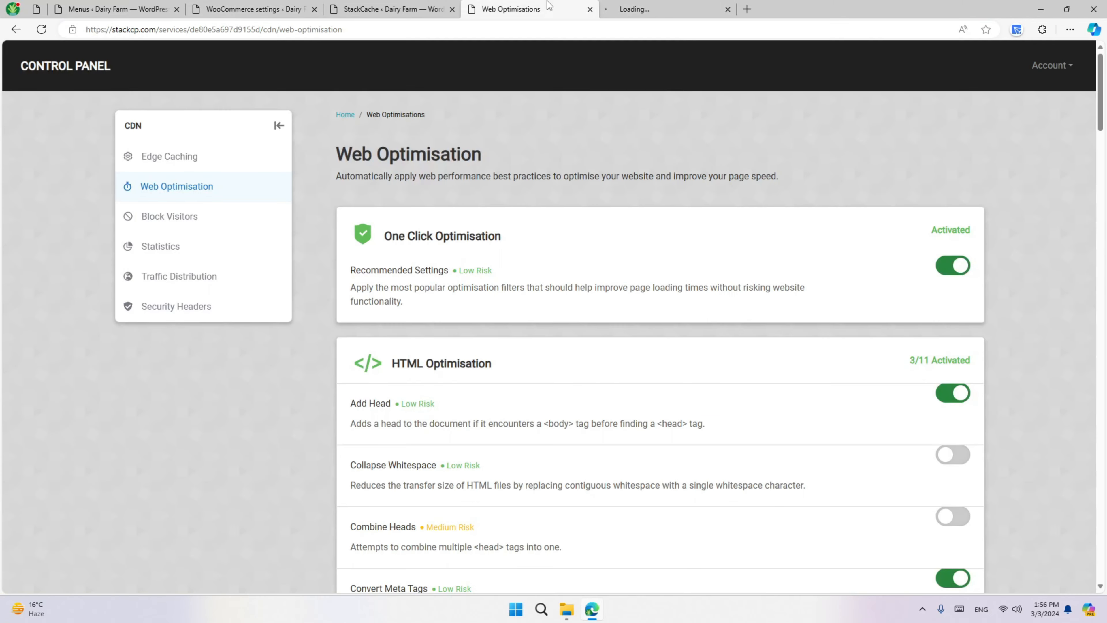
left_click(654, 9)
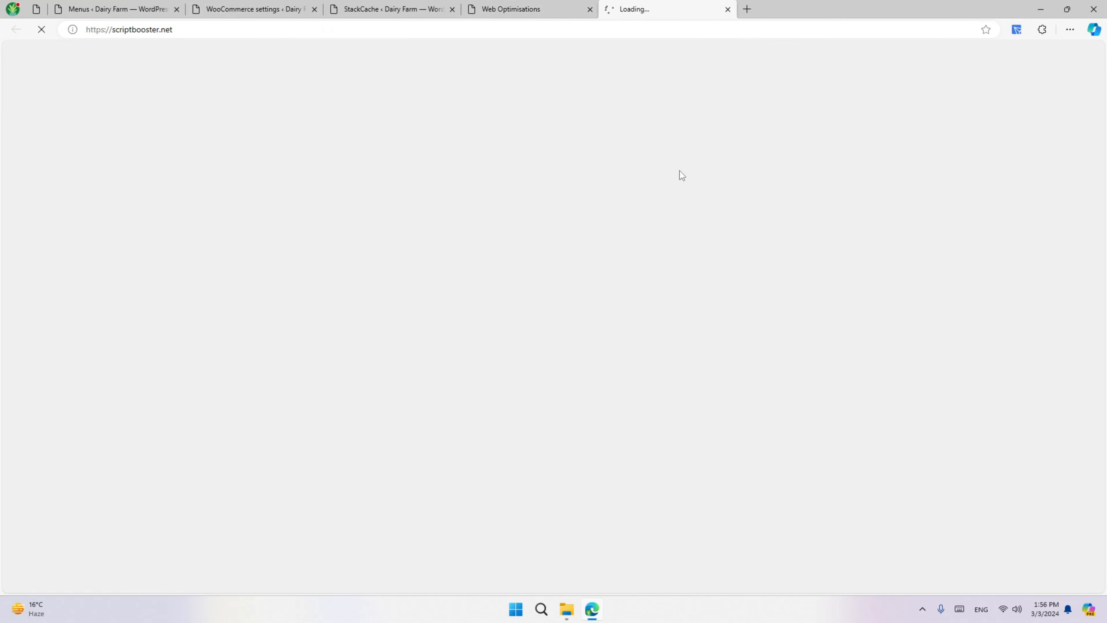
- View the homepage HTML source with Ctrl+U and log out of the WordPress admin
key("ctrl+u")
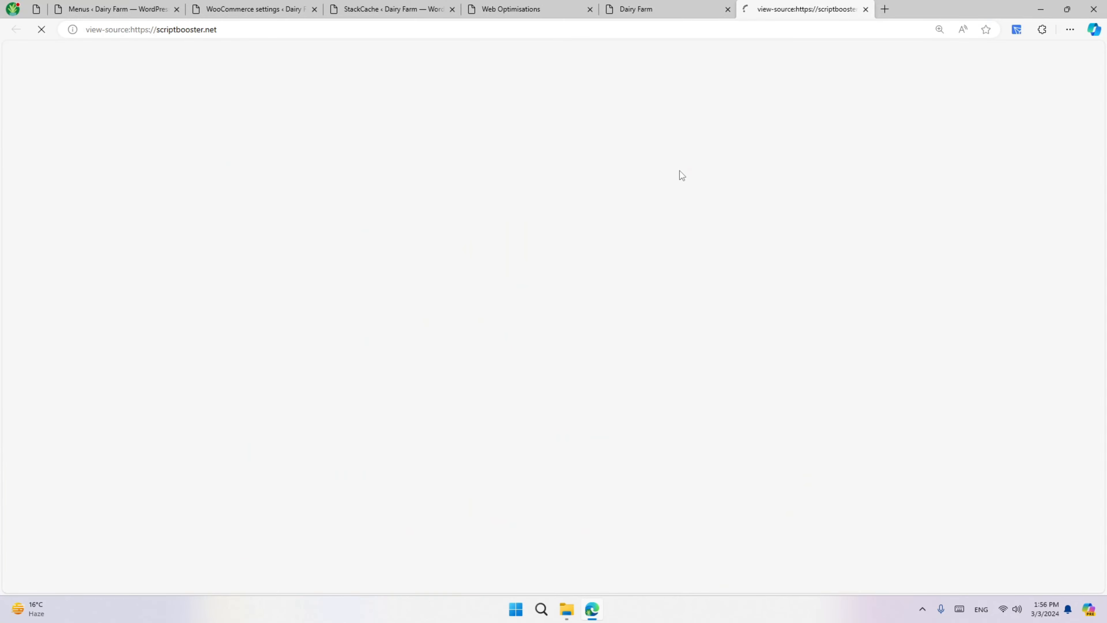
left_click(680, 7)
mouse_move(1037, 53)
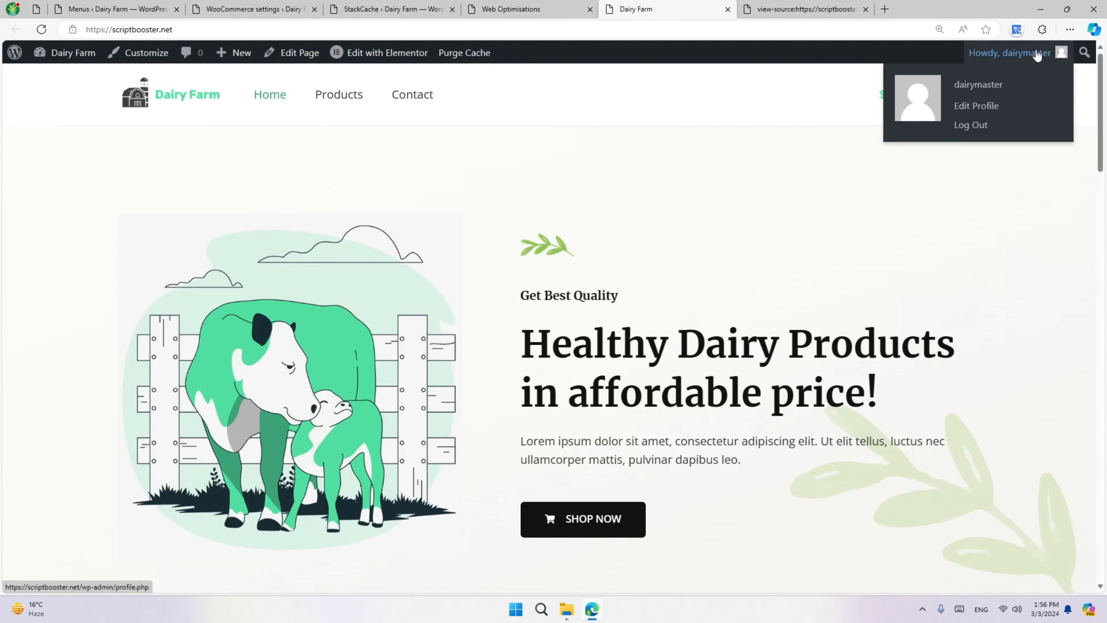
left_click(970, 125)
key("ctrl+Tab")
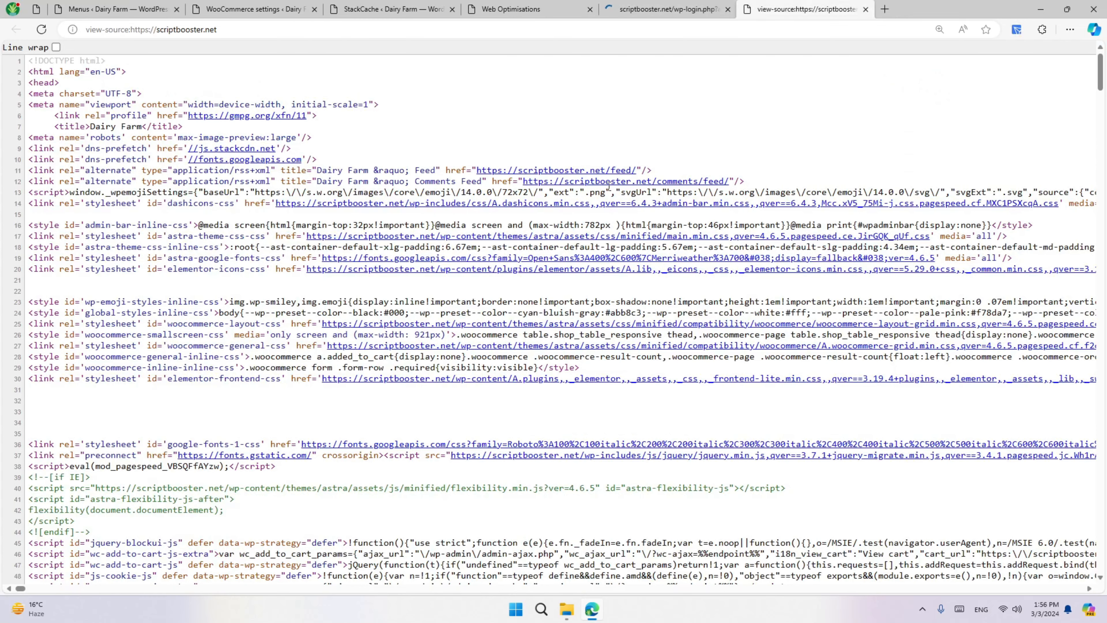
- Reload the public Dairy Farm homepage after logging out and scroll through it
left_click(634, 16)
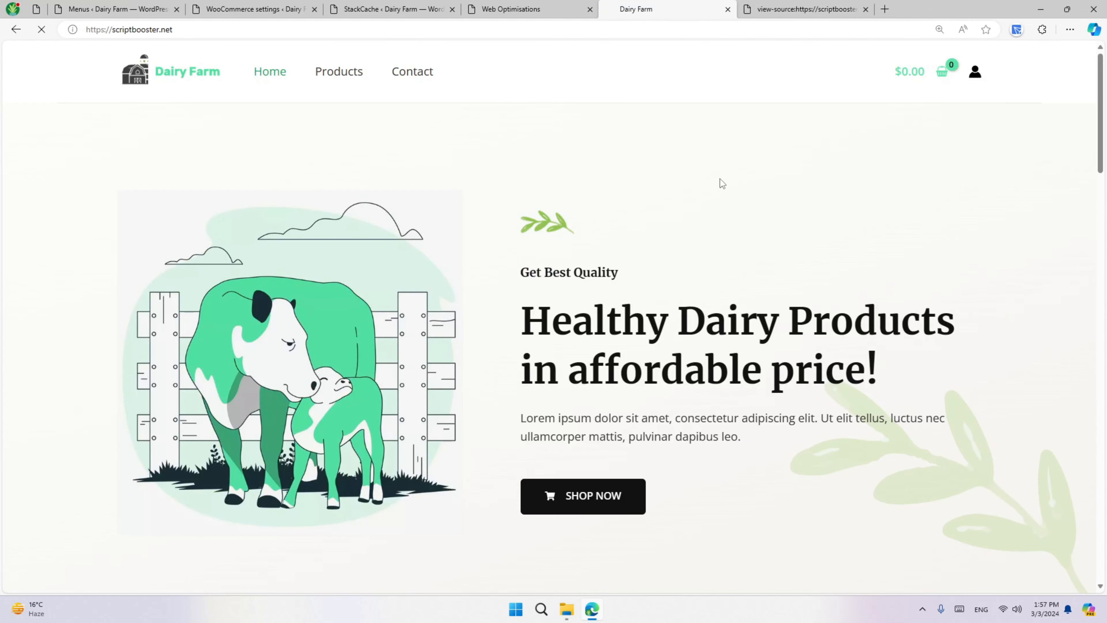
scroll(720, 205, "down", 7)
scroll(722, 235, "up", 7)
scroll(722, 235, "down", 2)
scroll(715, 206, "up", 1)
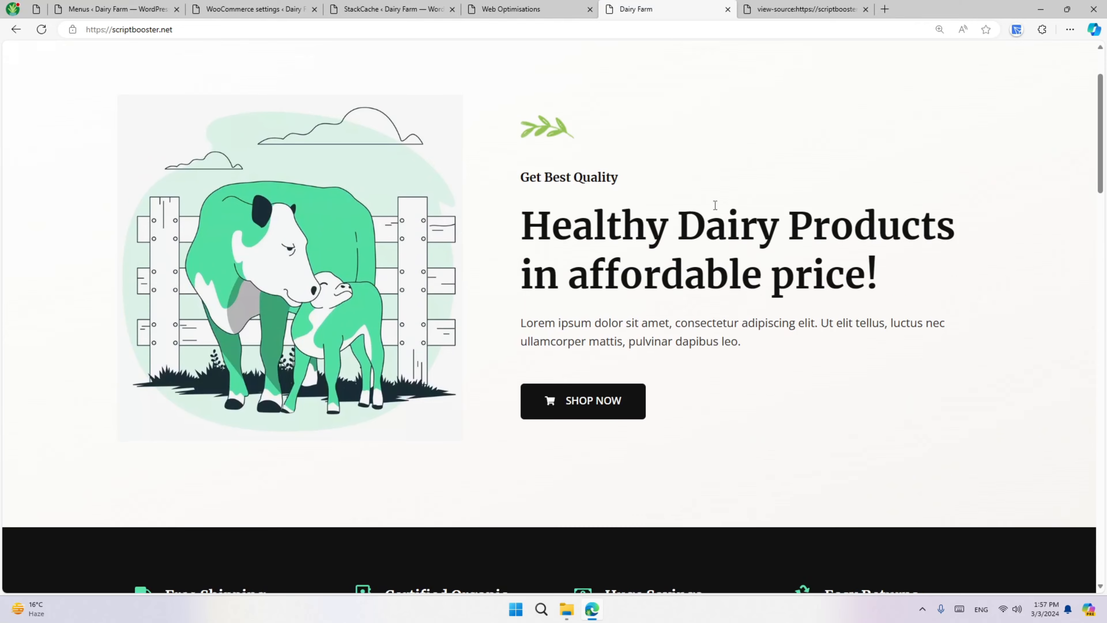
scroll(721, 213, "up", 2)
- Review the logged-out homepage's pagespeed-optimised source, then return to the Dairy Farm tab
key("ctrl+u")
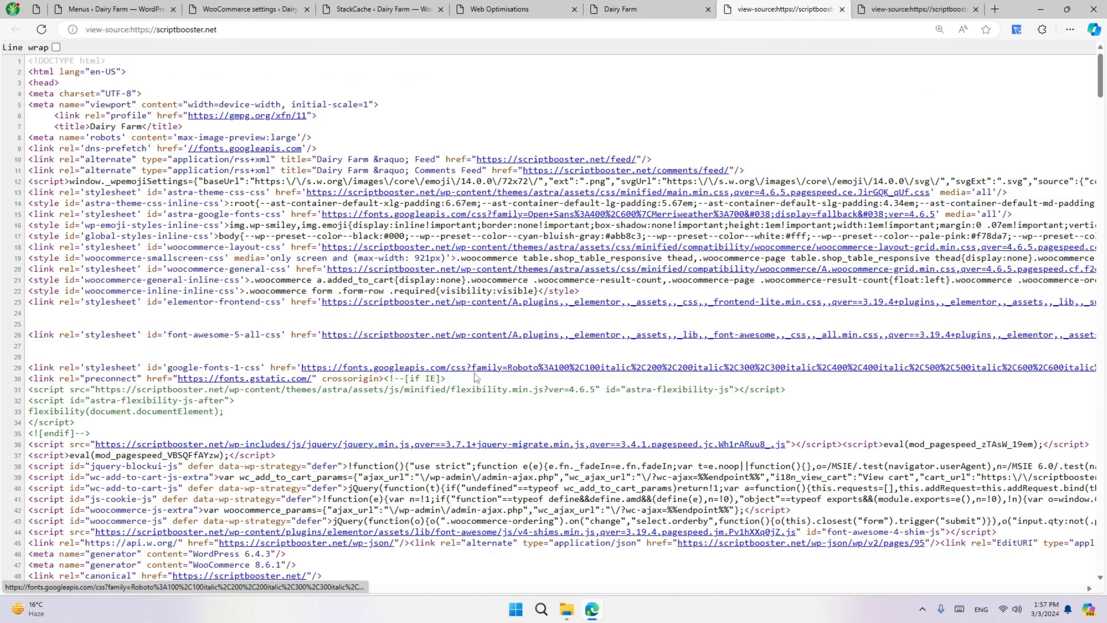
scroll(475, 380, "down", 3)
scroll(416, 361, "down", 5)
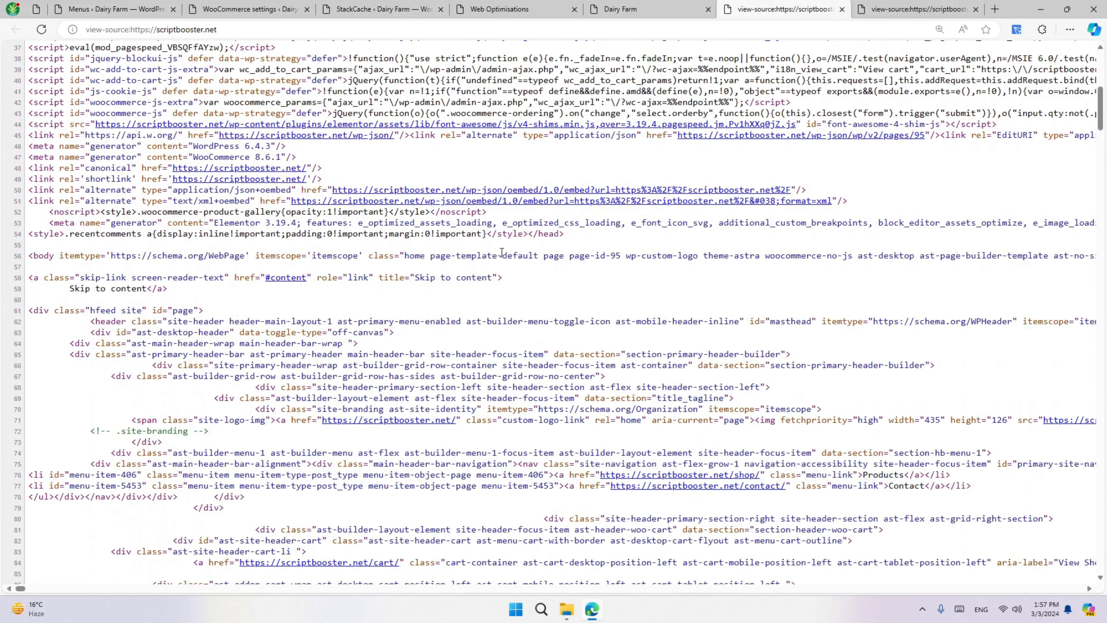
scroll(502, 253, "up", 8)
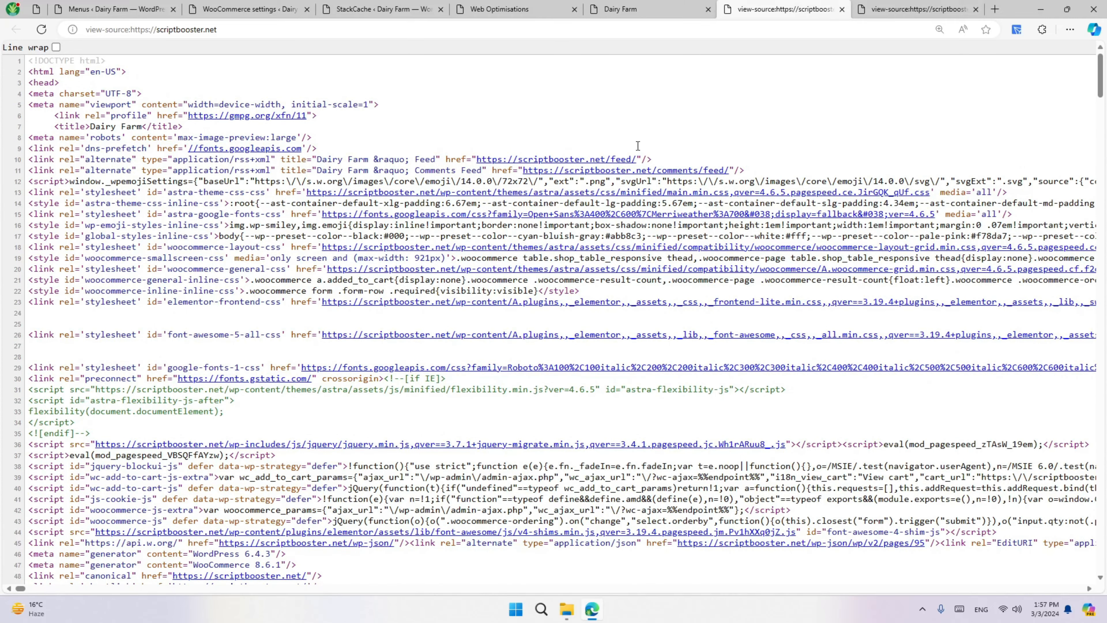
key("ctrl+shift+Tab")
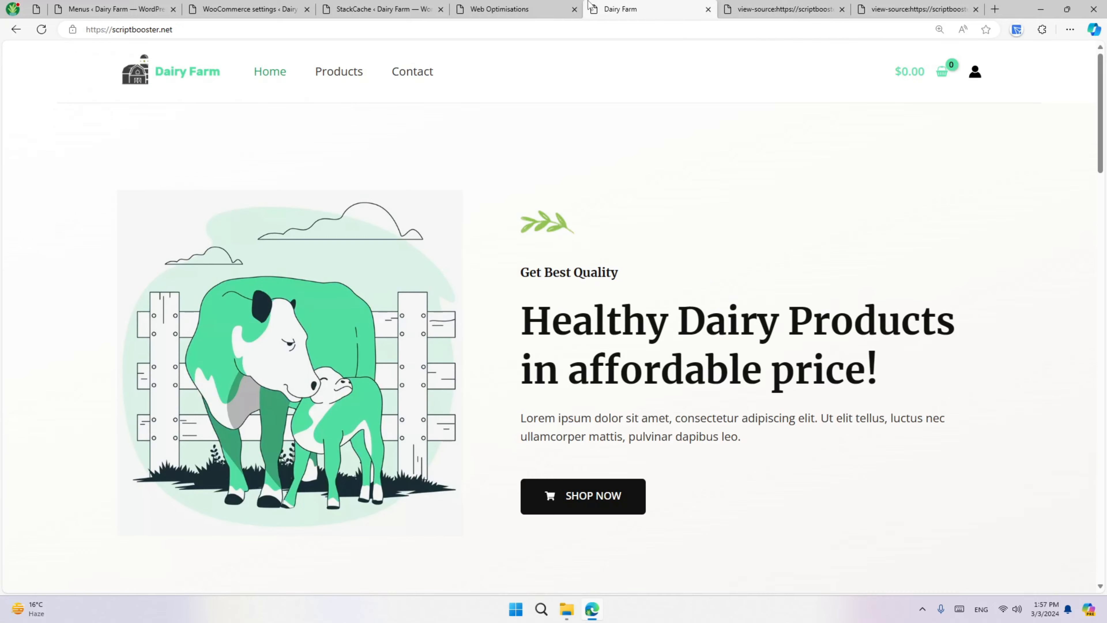
- Open the Shop page from Products and check it lists all 3 products
left_click(347, 72)
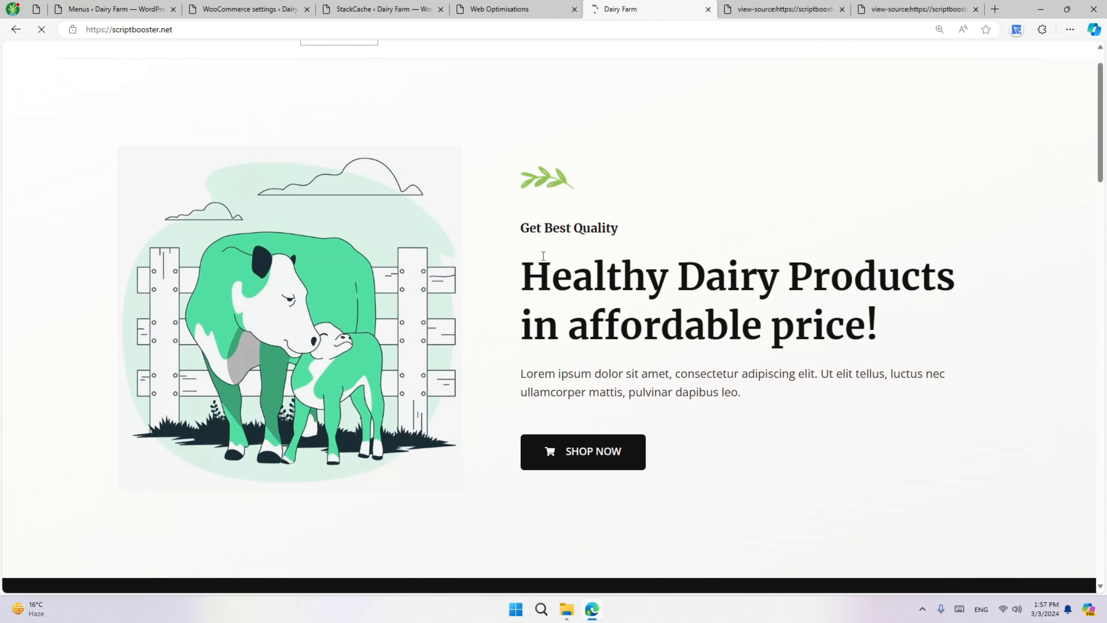
scroll(470, 297, "down", 10)
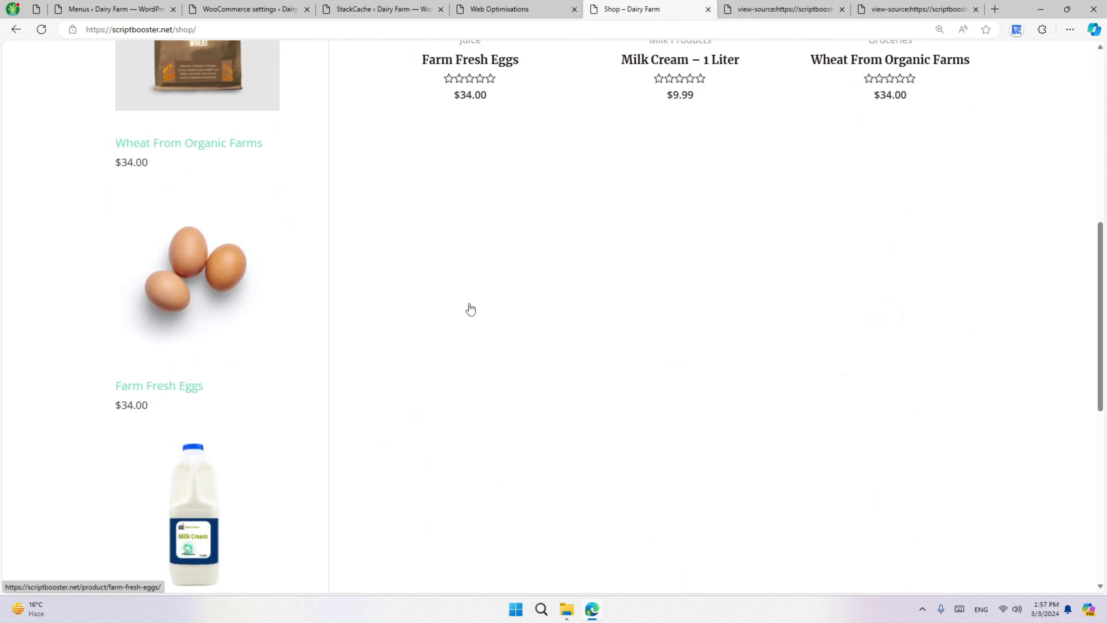
scroll(469, 309, "up", 8)
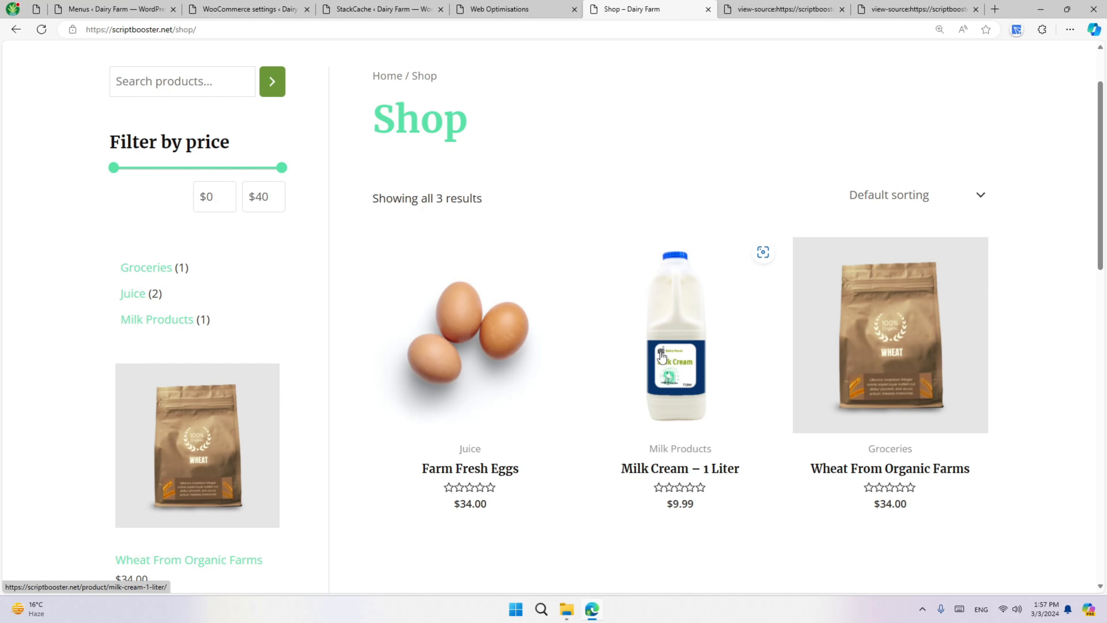
scroll(649, 322, "up", 2)
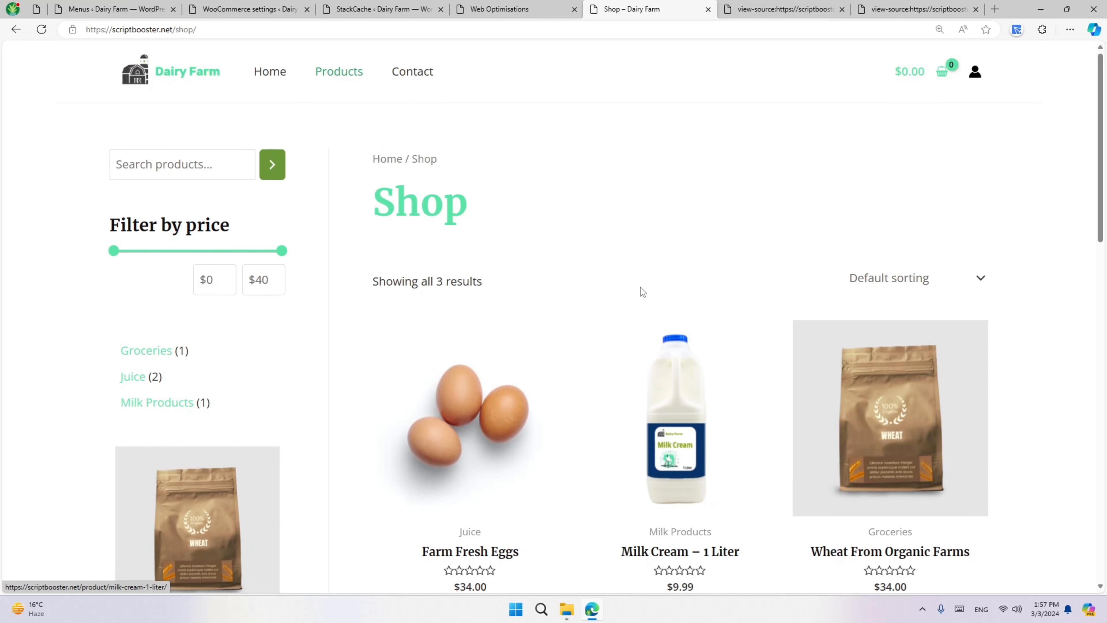
- Open the Contact page and scroll through its Get In Touch cards and FAQ
left_click(410, 73)
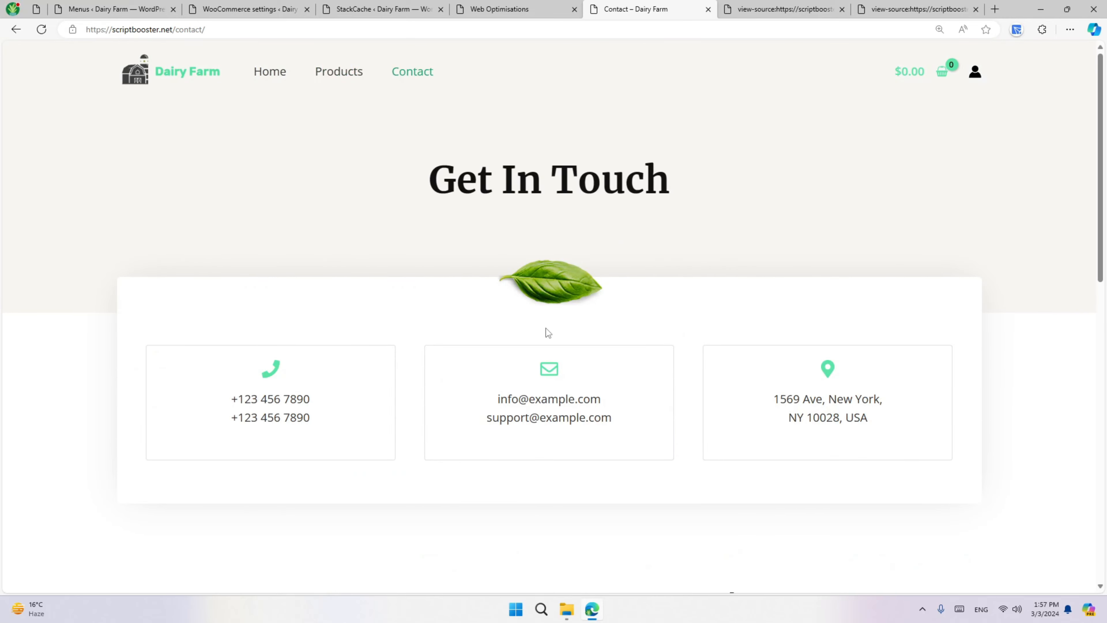
scroll(806, 267, "down", 10)
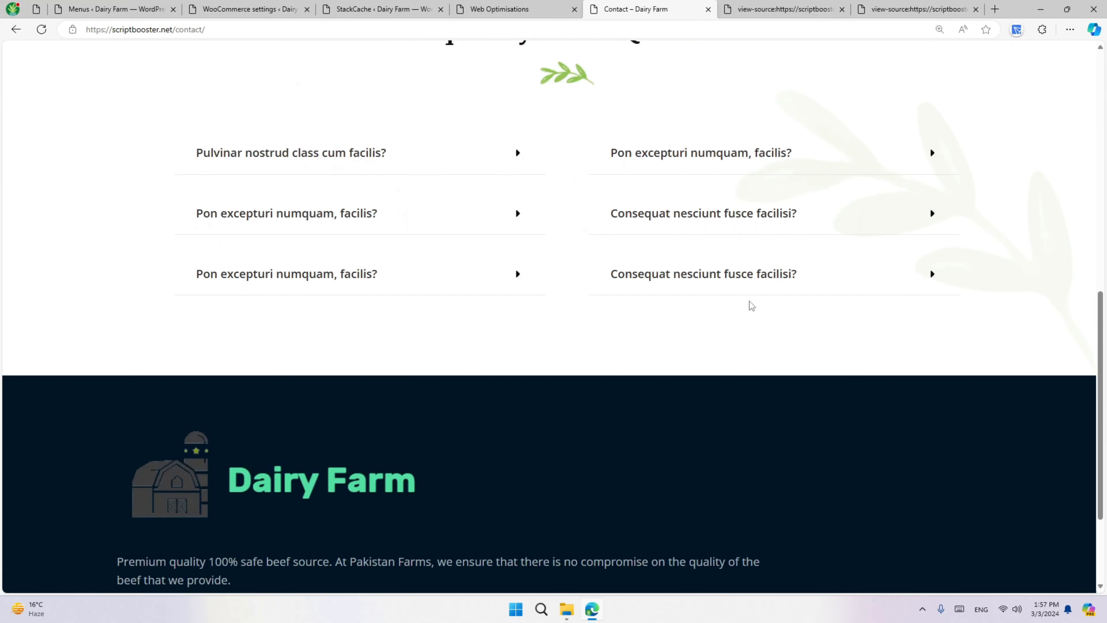
scroll(633, 325, "up", 10)
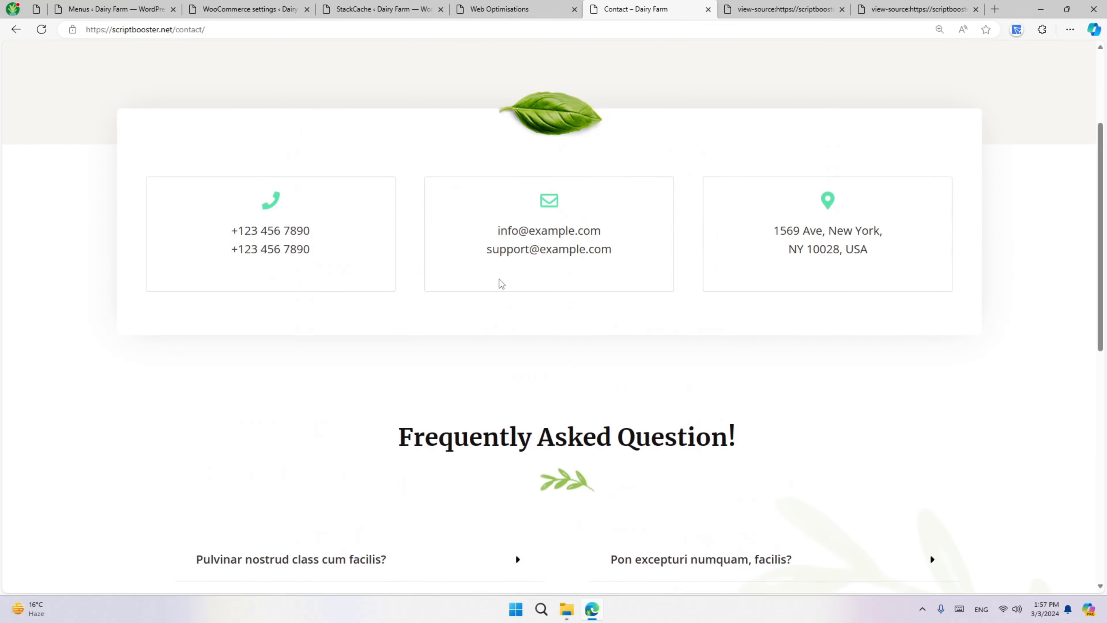